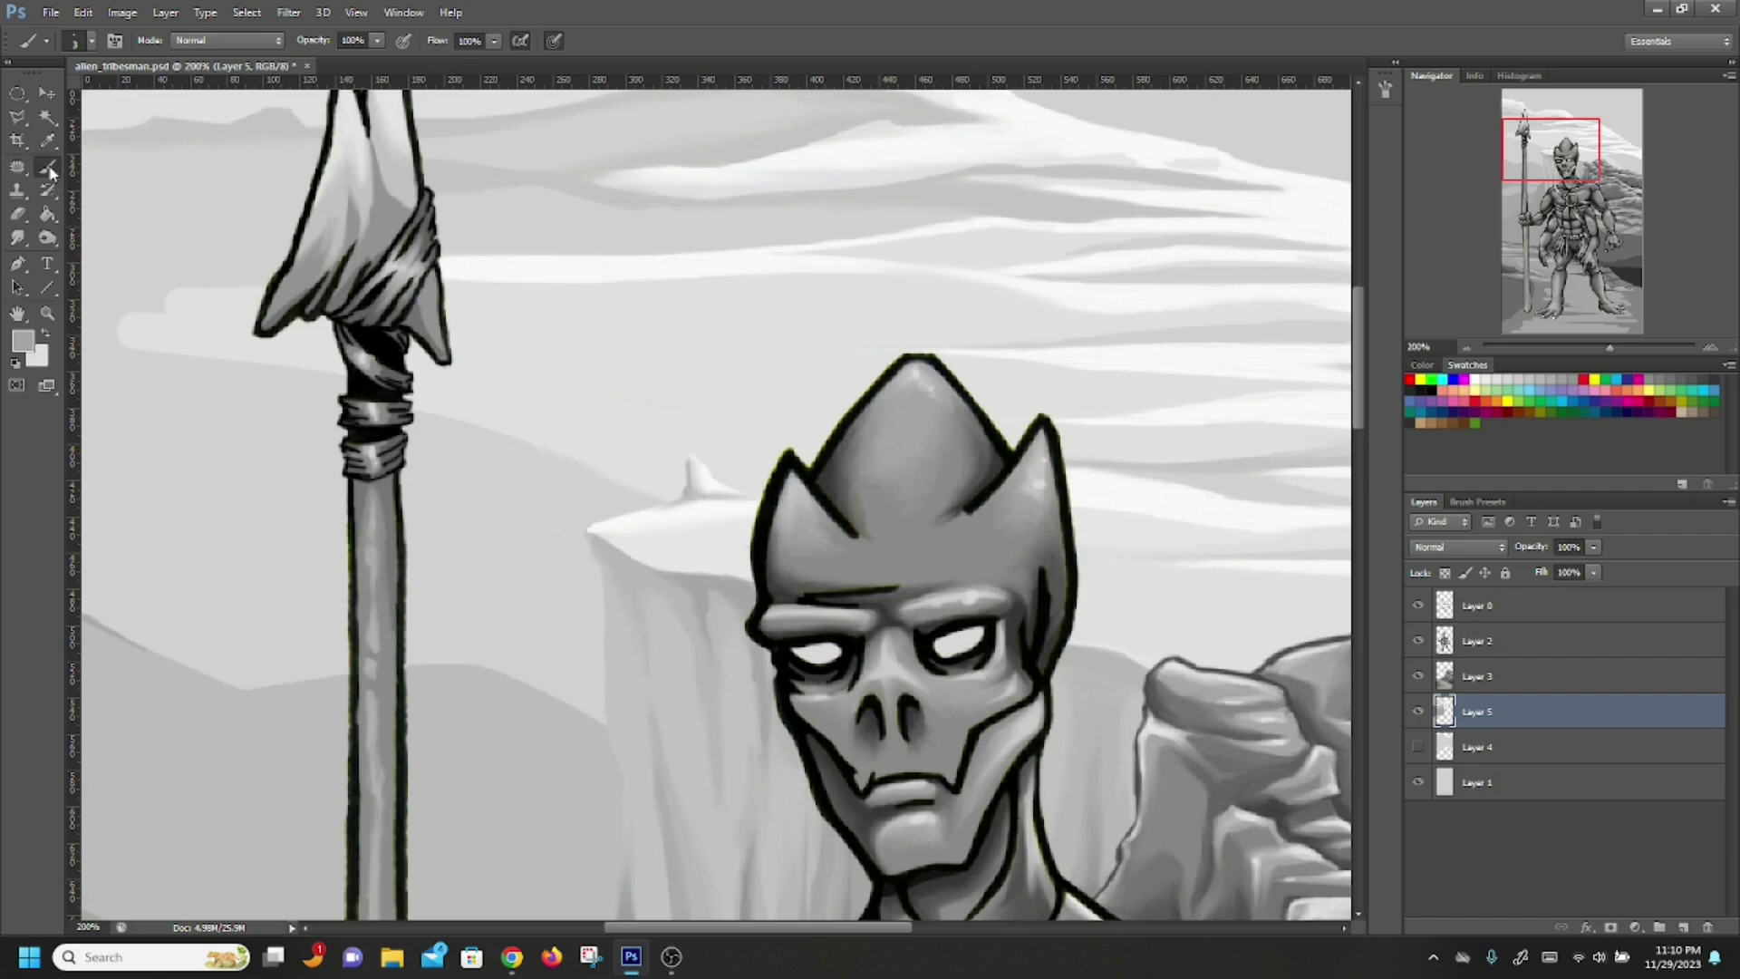
# Paint a small gray rock with a flat shadow beside the figure's head horn on Layer 5, trimming its edge with light gray
pyautogui.moveTo(1064, 472)
pyautogui.mouseDown()
pyautogui.moveTo(1122, 452)
pyautogui.moveTo(1123, 471)
pyautogui.moveTo(1074, 470)
pyautogui.mouseUp()
pyautogui.moveTo(1094, 473); pyautogui.dragTo(1146, 474)
pyautogui.click(46, 334)
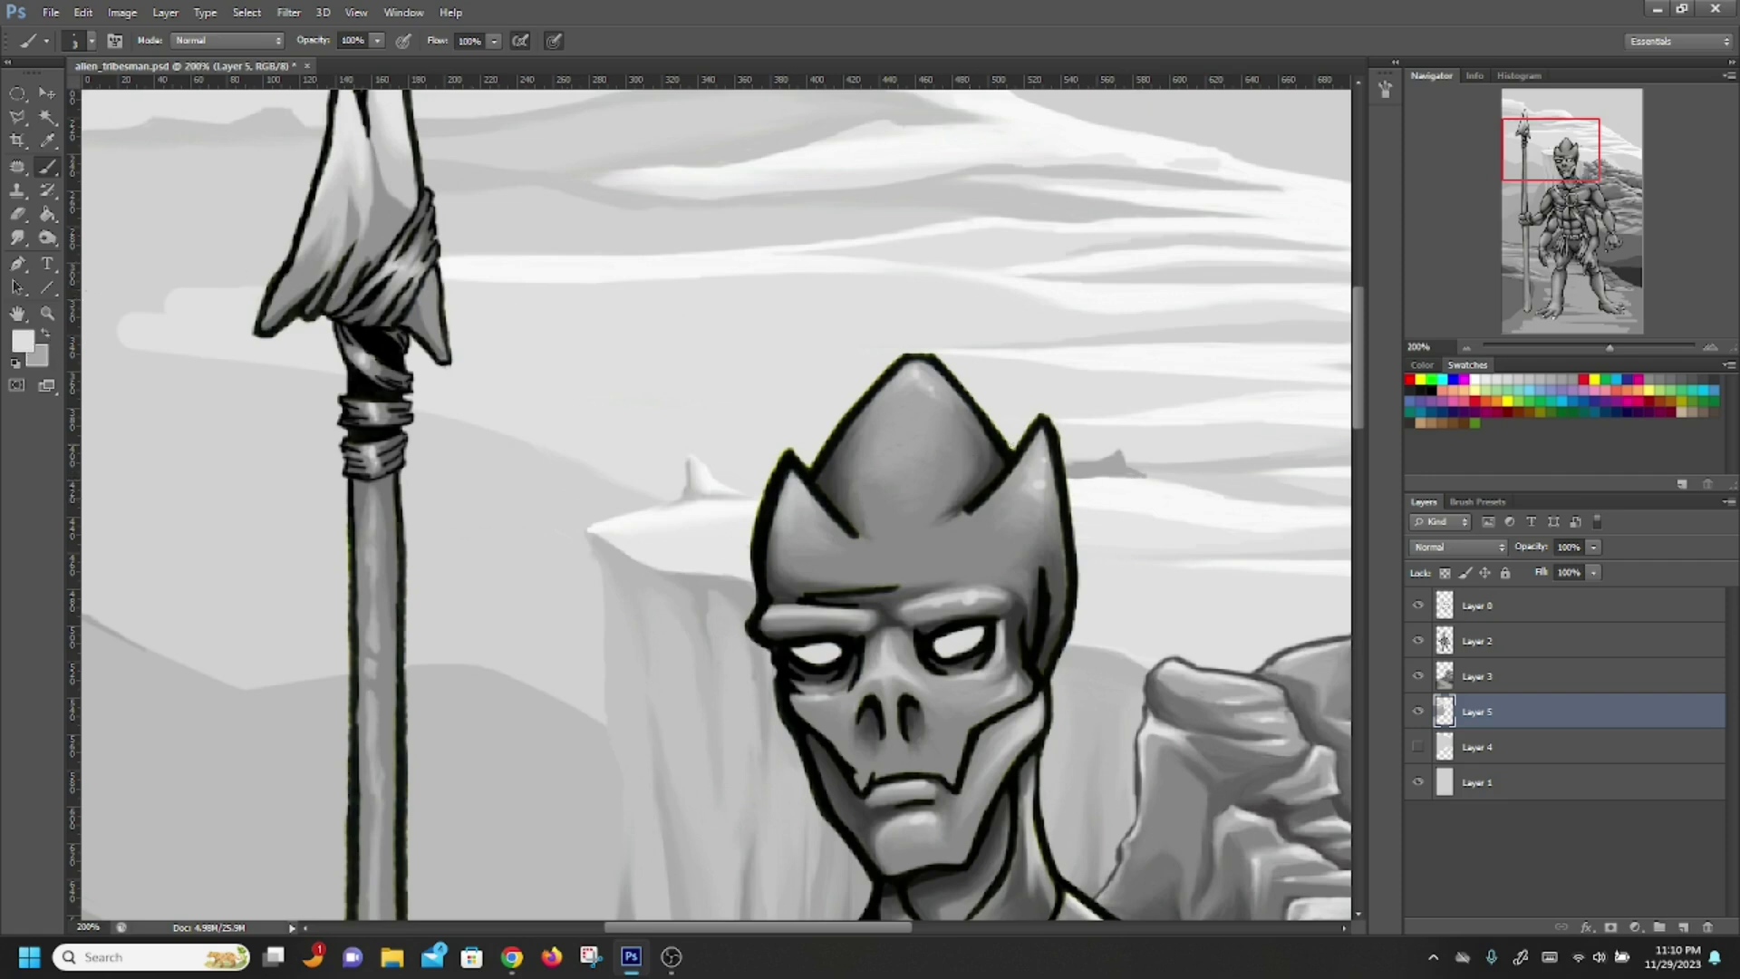
pyautogui.moveTo(1117, 447); pyautogui.dragTo(1201, 471)
# Set the foreground color to a near-white and paint a highlight on the lit side of the small distant rock
pyautogui.click(27, 342)
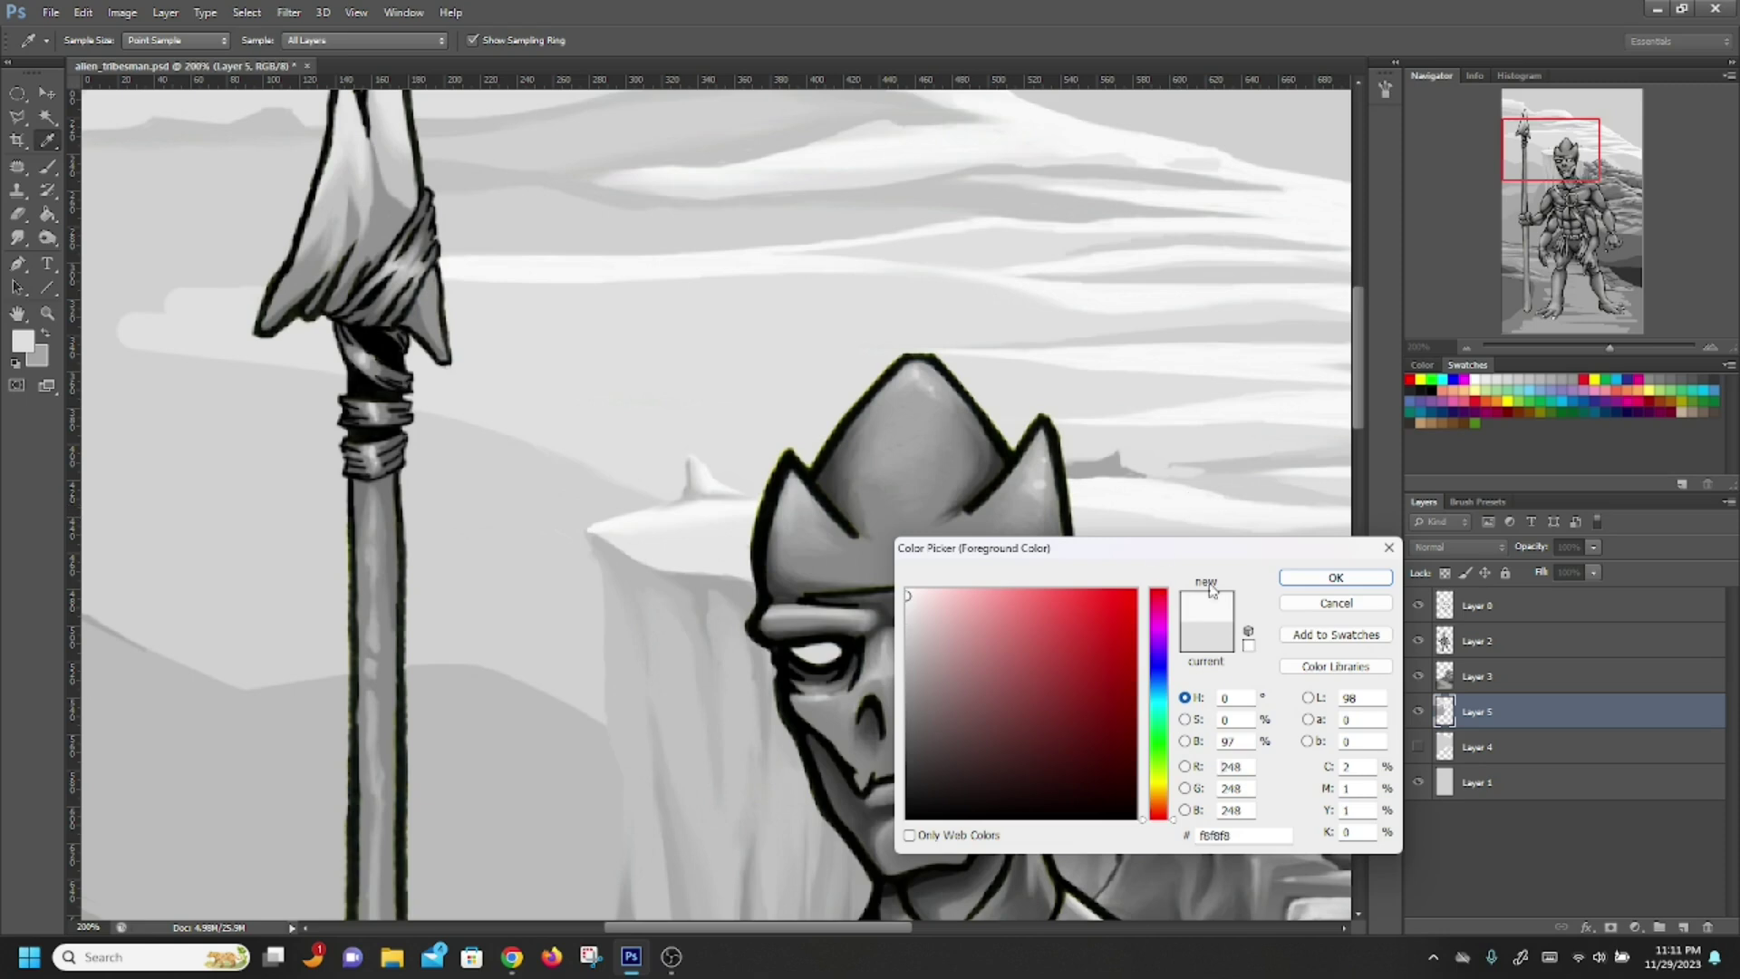
pyautogui.click(1336, 577)
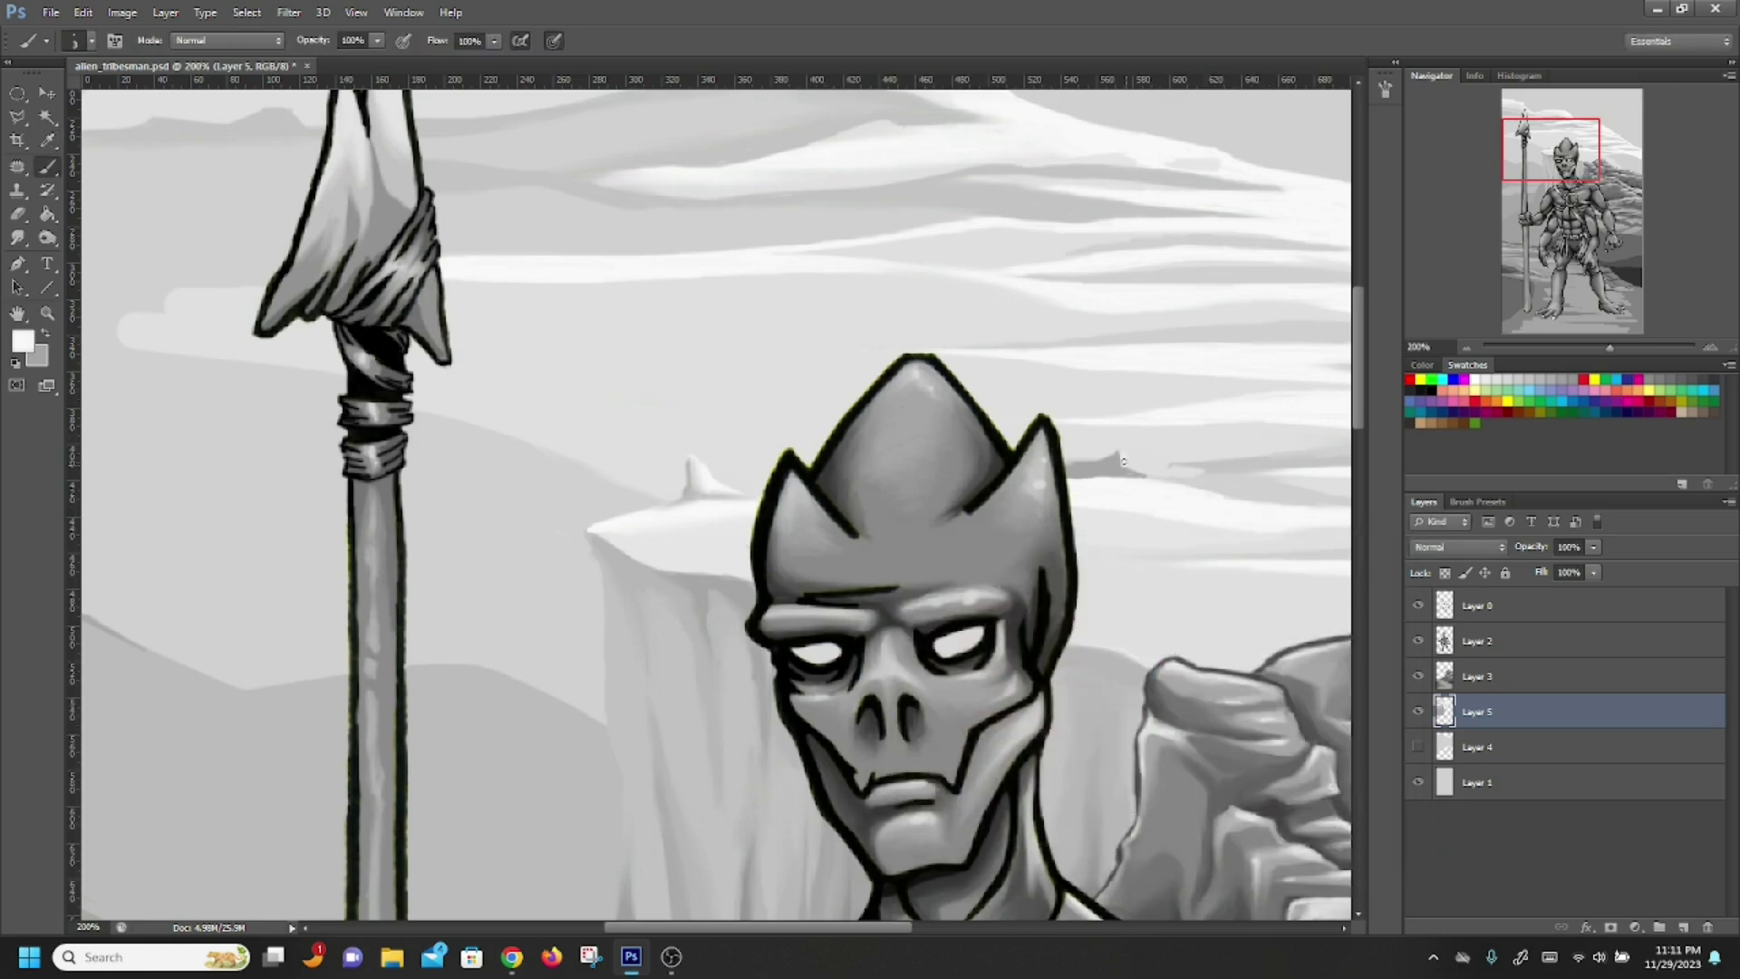
pyautogui.moveTo(1167, 463)
pyautogui.mouseDown()
pyautogui.moveTo(827, 452)
pyautogui.moveTo(707, 417)
pyautogui.moveTo(843, 425)
pyautogui.moveTo(761, 418)
pyautogui.mouseUp()
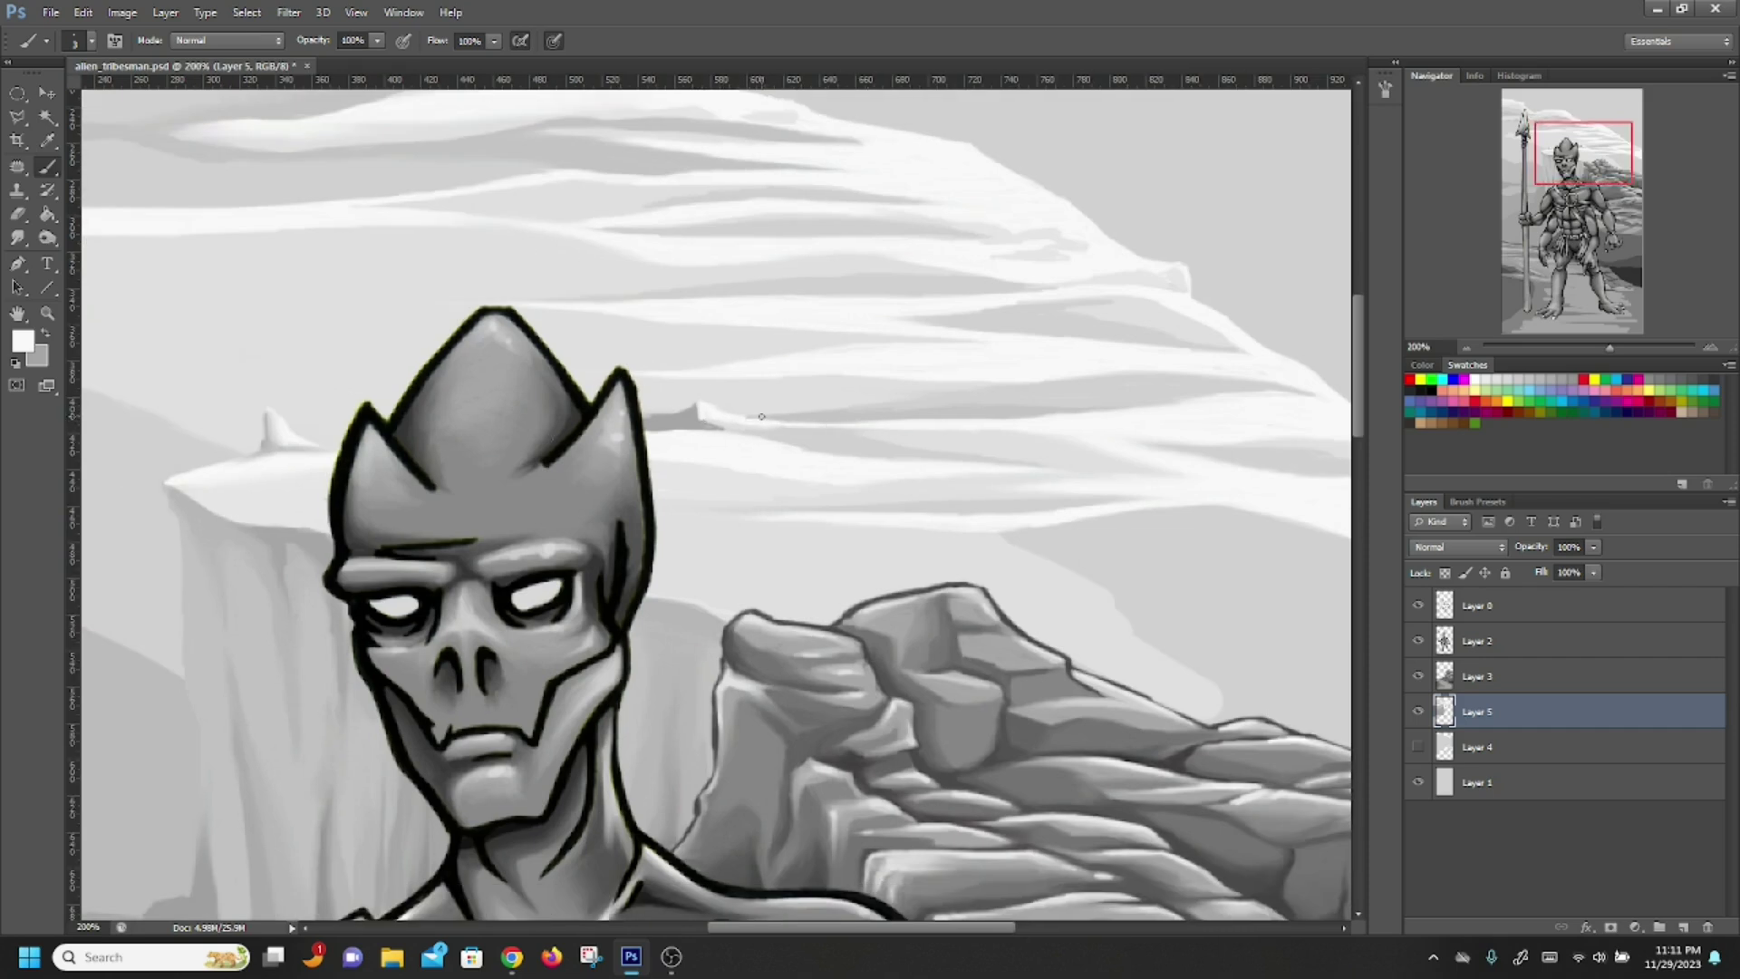
# Sample light gray e0e0e0, touch up the shadow edge of the small rock, and smudge its shading
pyautogui.press('x')
pyautogui.click(23, 341)
pyautogui.click(269, 331)
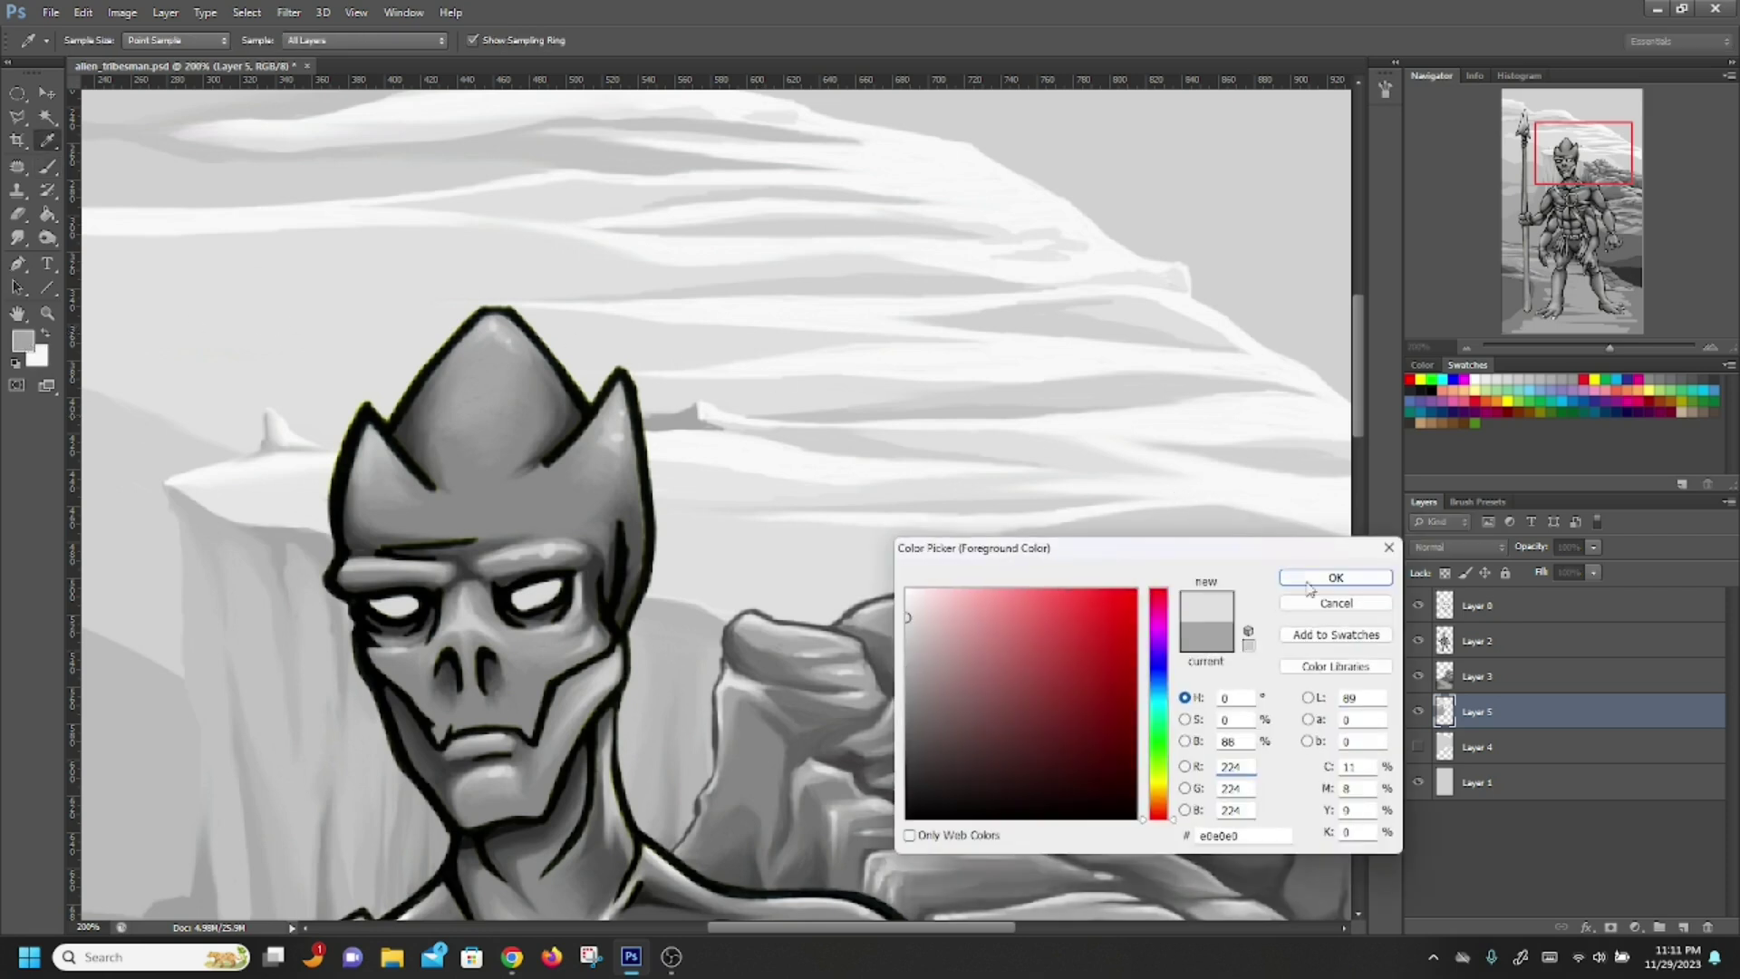
pyautogui.click(1337, 577)
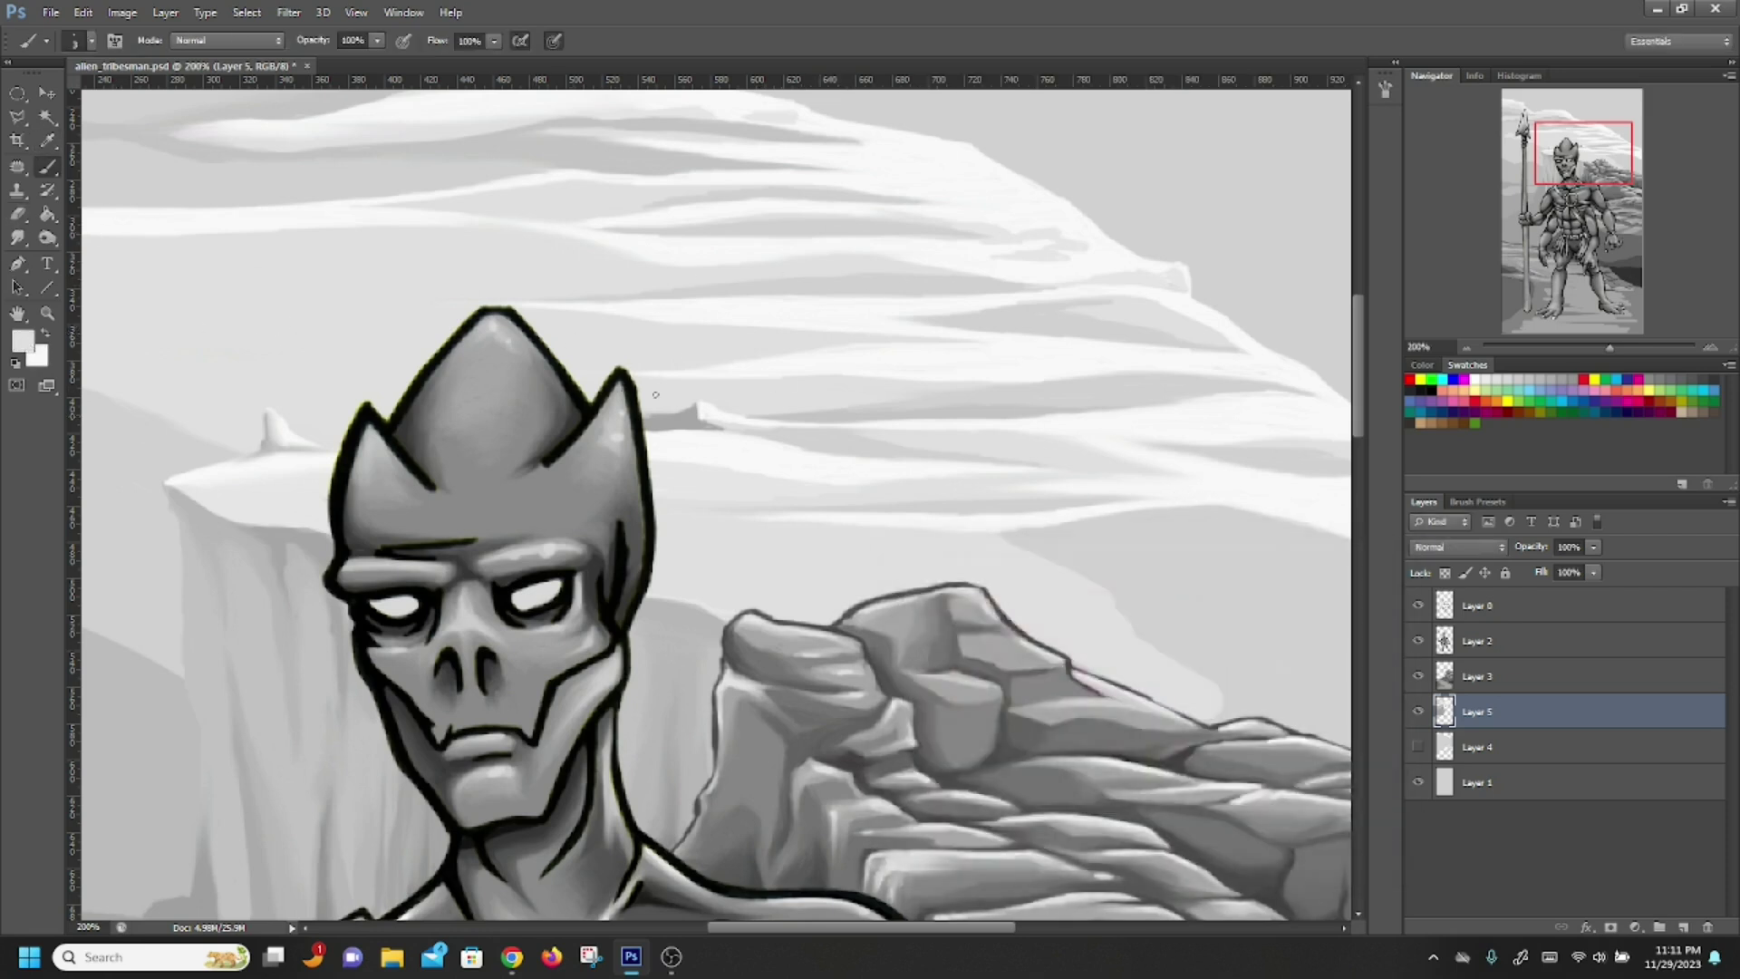
pyautogui.moveTo(682, 408); pyautogui.dragTo(652, 415)
pyautogui.click(17, 238)
pyautogui.moveTo(702, 416)
pyautogui.mouseDown()
pyautogui.moveTo(781, 430)
pyautogui.moveTo(734, 423)
pyautogui.mouseUp()
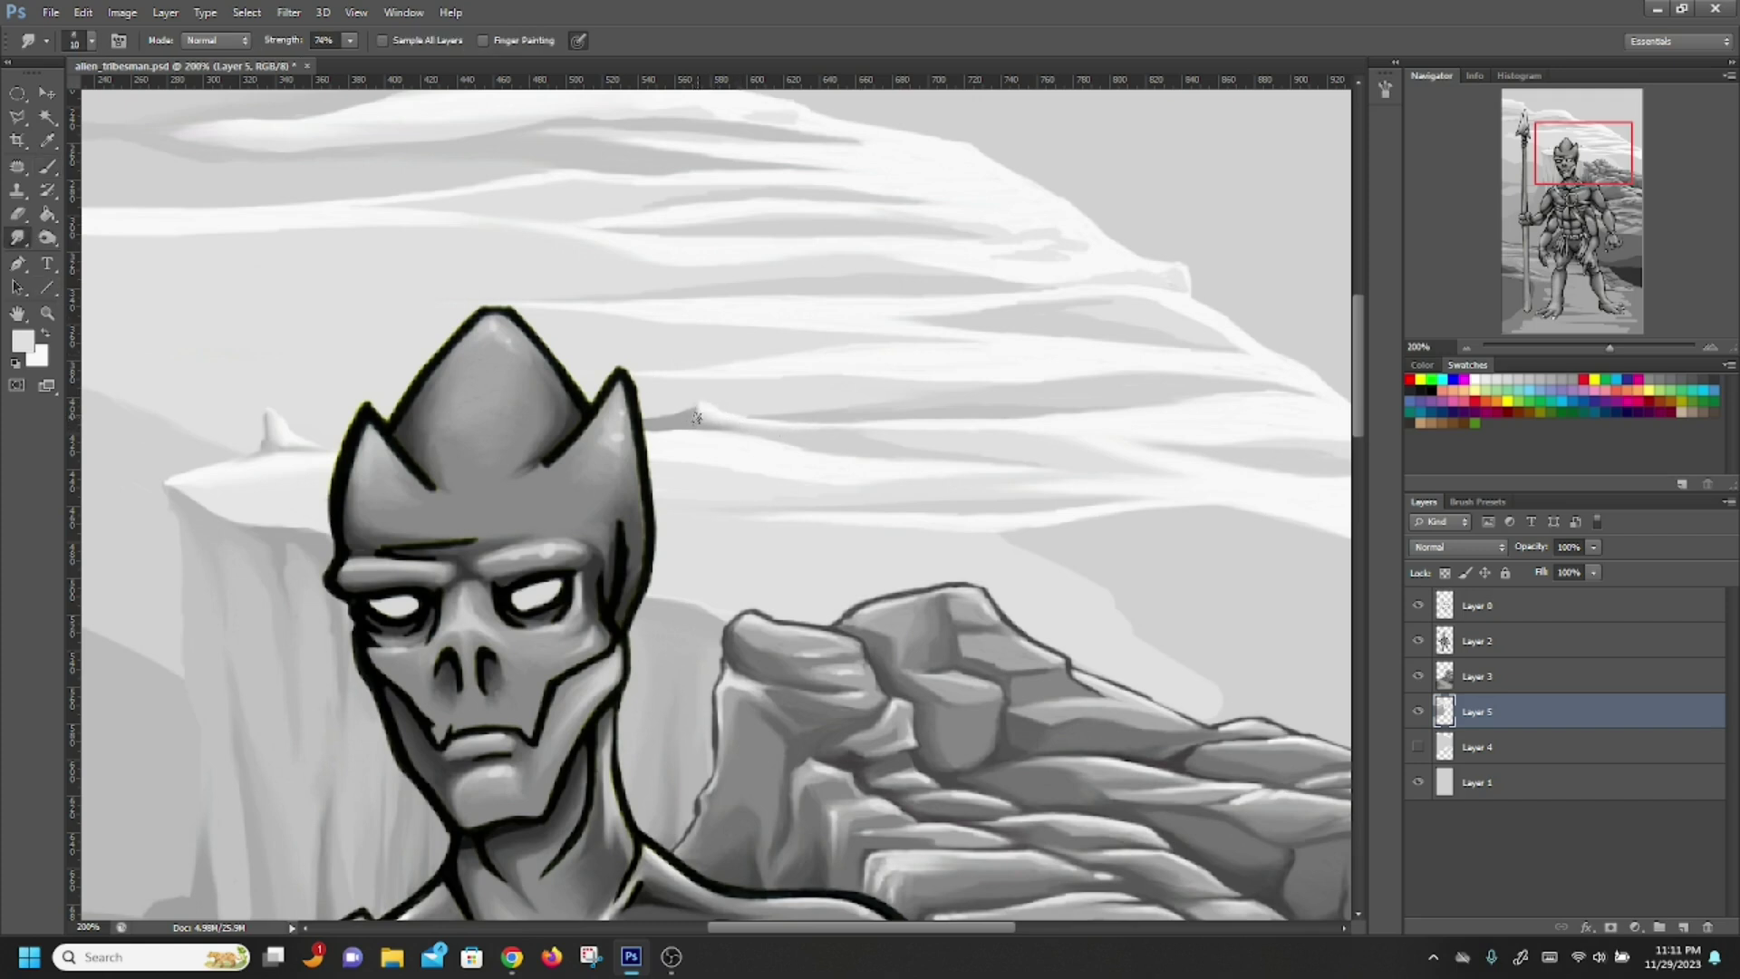
# Paint near-white highlights on the small rock and the ground running out from it, and blend them with the Smudge tool
pyautogui.click(44, 333)
pyautogui.press('b')
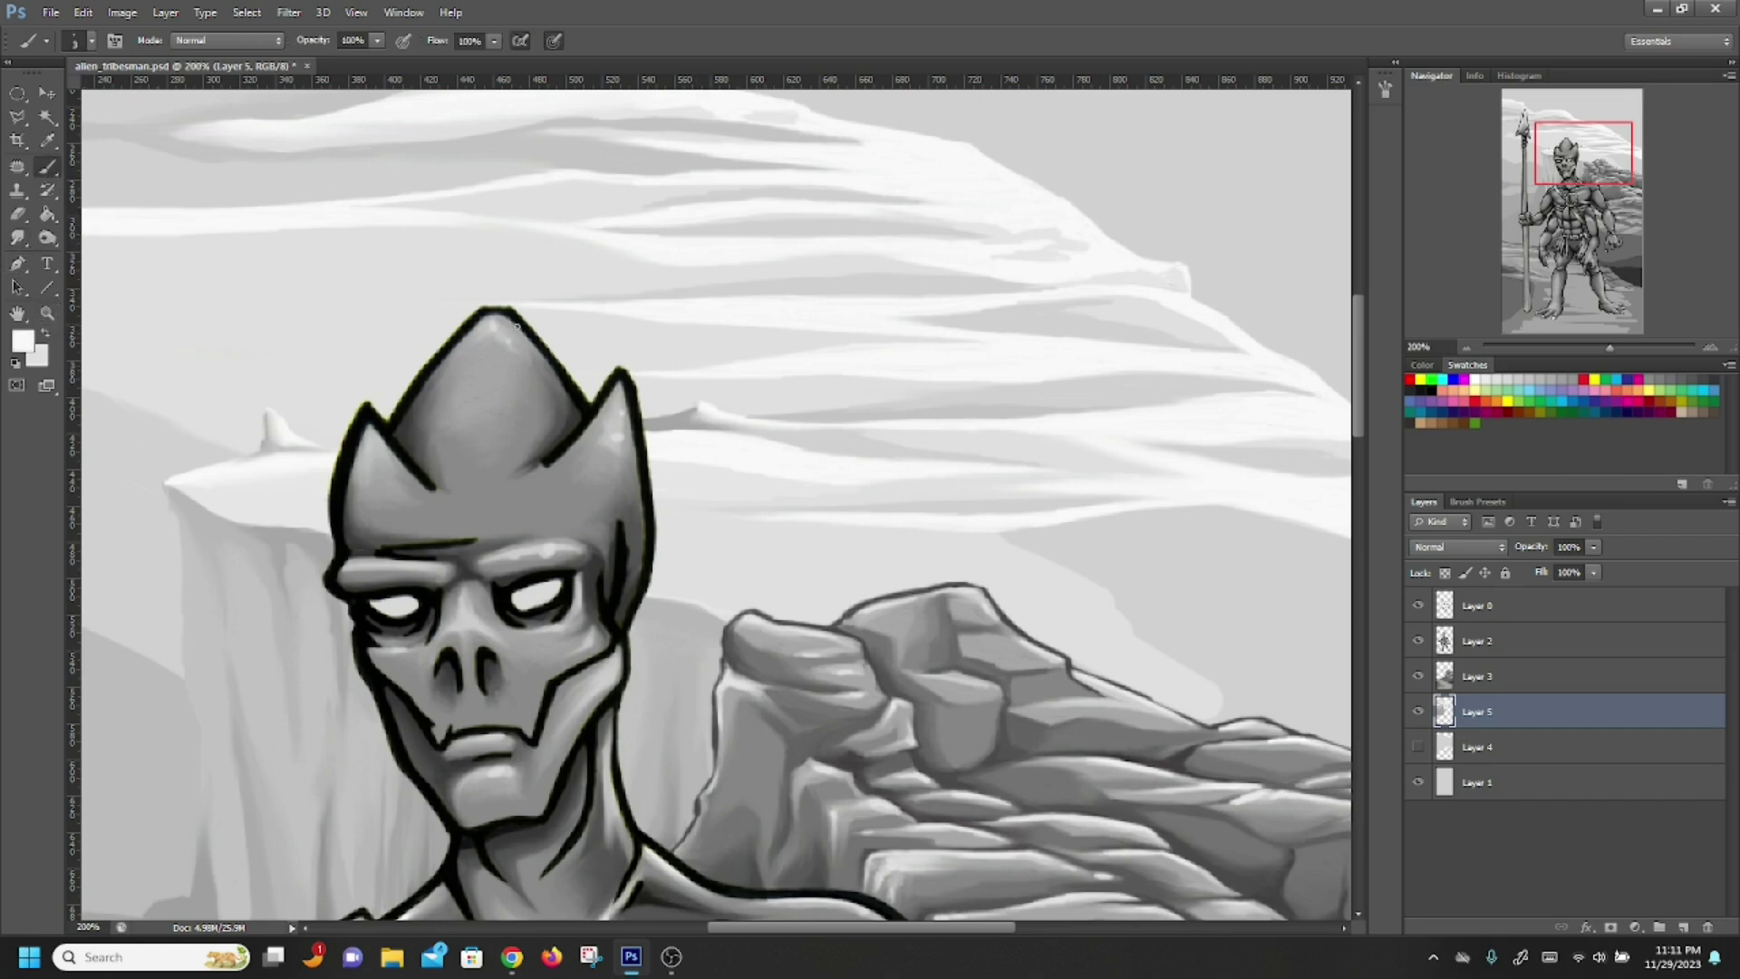
pyautogui.moveTo(701, 411); pyautogui.dragTo(854, 428)
pyautogui.moveTo(699, 434)
pyautogui.mouseDown()
pyautogui.moveTo(757, 435)
pyautogui.moveTo(692, 418)
pyautogui.mouseUp()
pyautogui.click(18, 238)
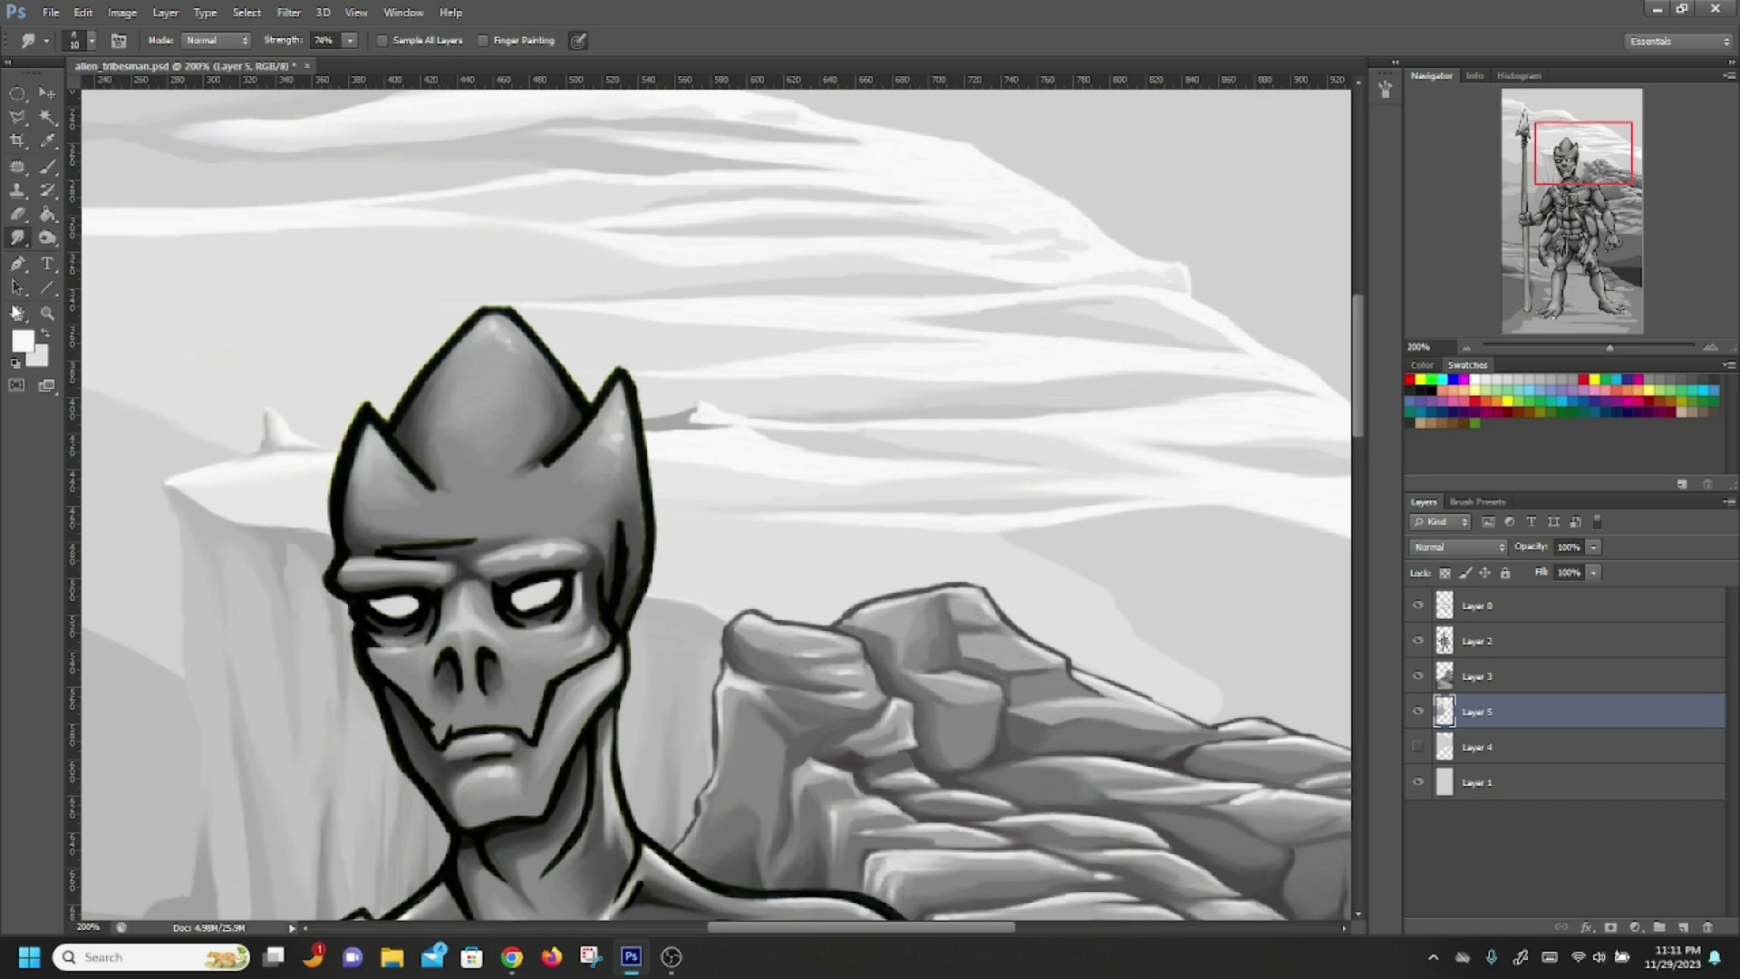
# Set the foreground color to gray c4c4c4 and paint shadow strokes on the slope just behind the small rock
pyautogui.click(24, 341)
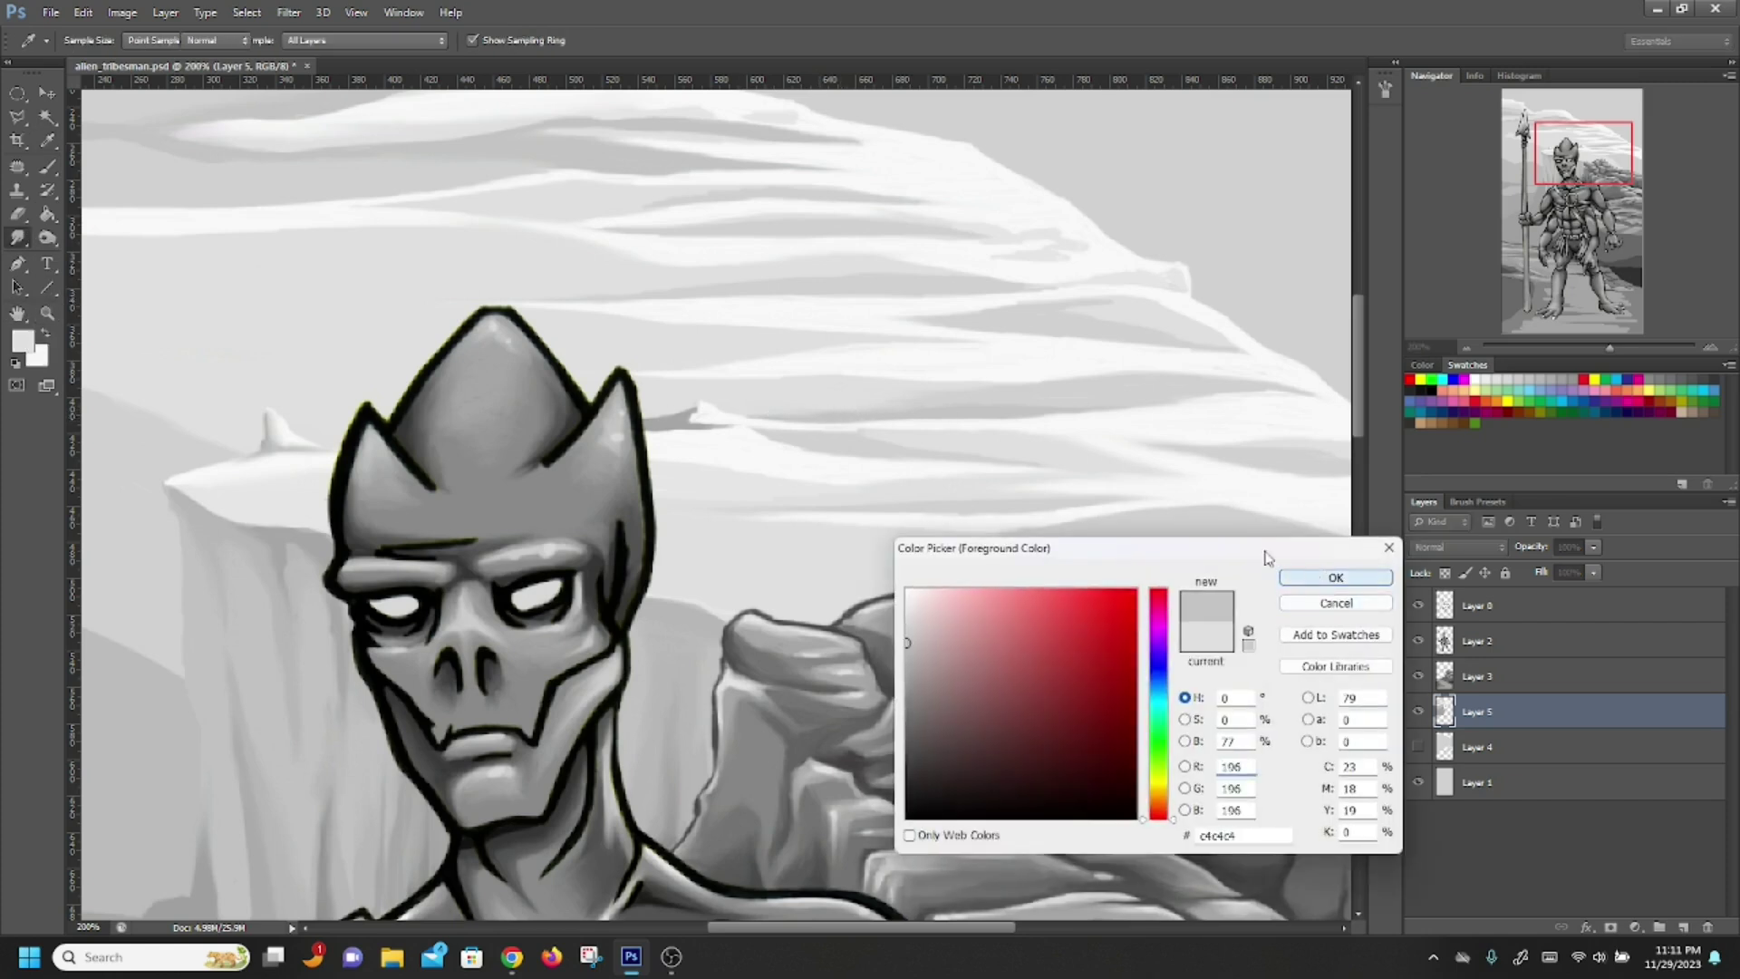
pyautogui.click(1315, 578)
pyautogui.press('b')
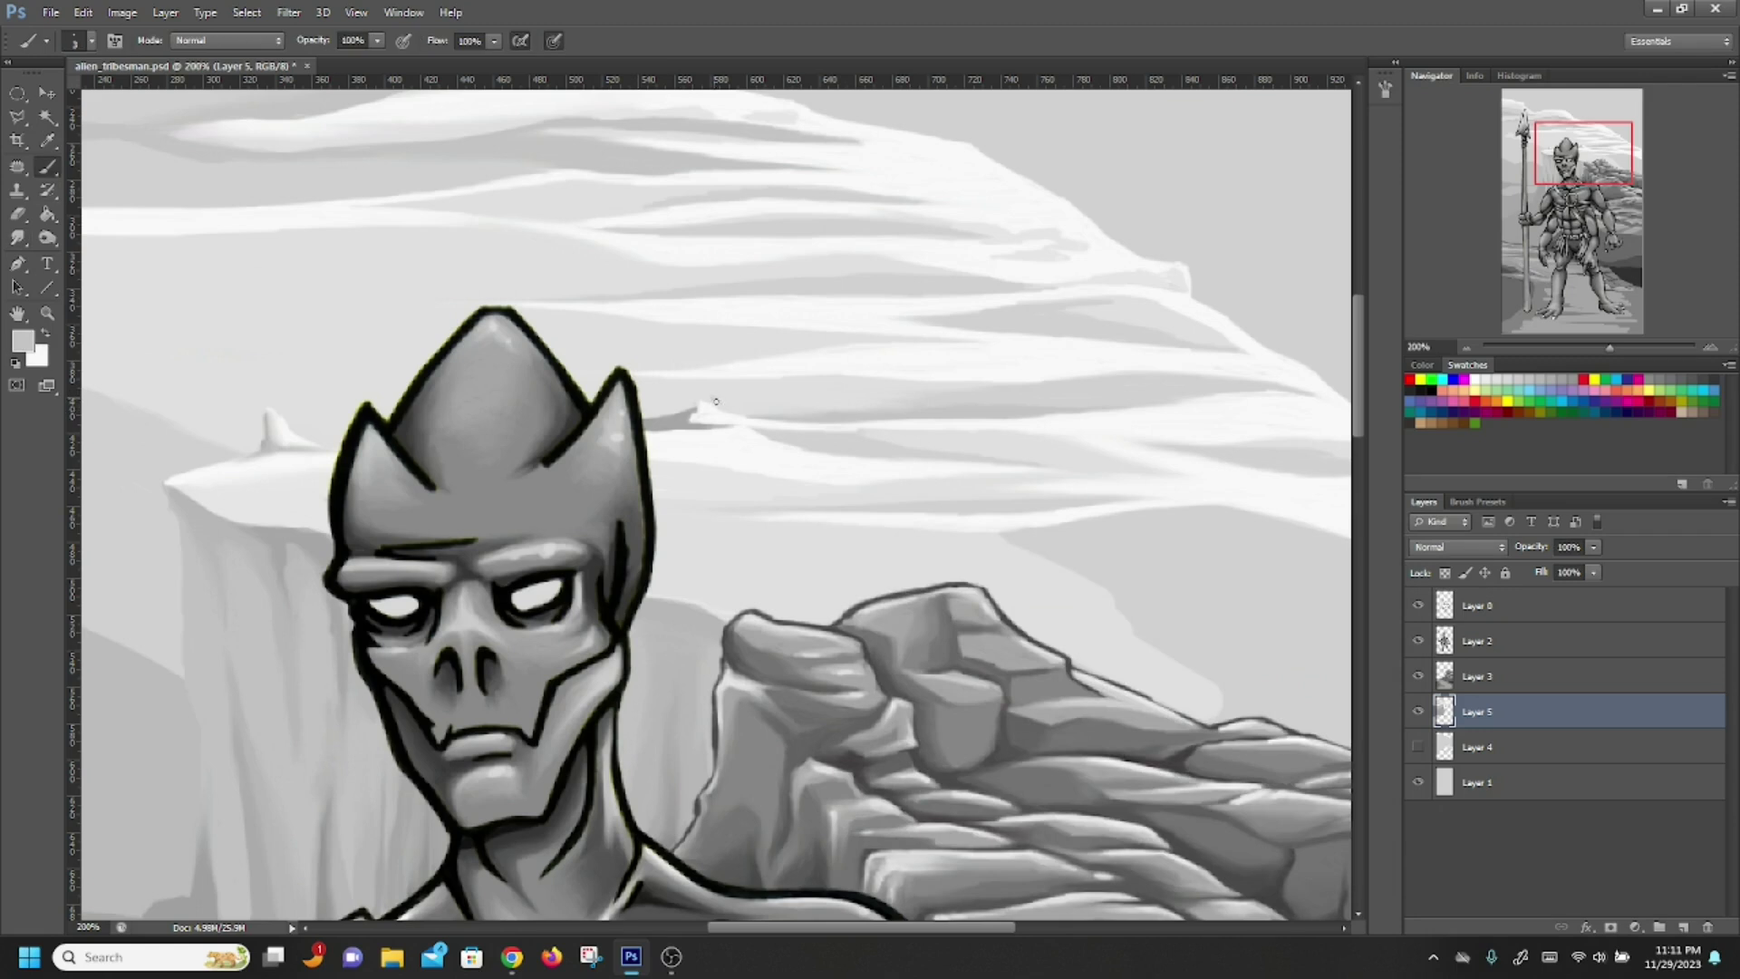
pyautogui.moveTo(694, 407)
pyautogui.mouseDown()
pyautogui.moveTo(644, 416)
pyautogui.moveTo(688, 408)
pyautogui.moveTo(571, 384)
pyautogui.moveTo(651, 379)
pyautogui.moveTo(582, 376)
pyautogui.moveTo(676, 401)
pyautogui.moveTo(722, 394)
pyautogui.moveTo(675, 386)
pyautogui.moveTo(748, 387)
pyautogui.moveTo(676, 382)
pyautogui.moveTo(767, 383)
pyautogui.moveTo(854, 407)
pyautogui.mouseUp()
pyautogui.moveTo(740, 399); pyautogui.dragTo(834, 407)
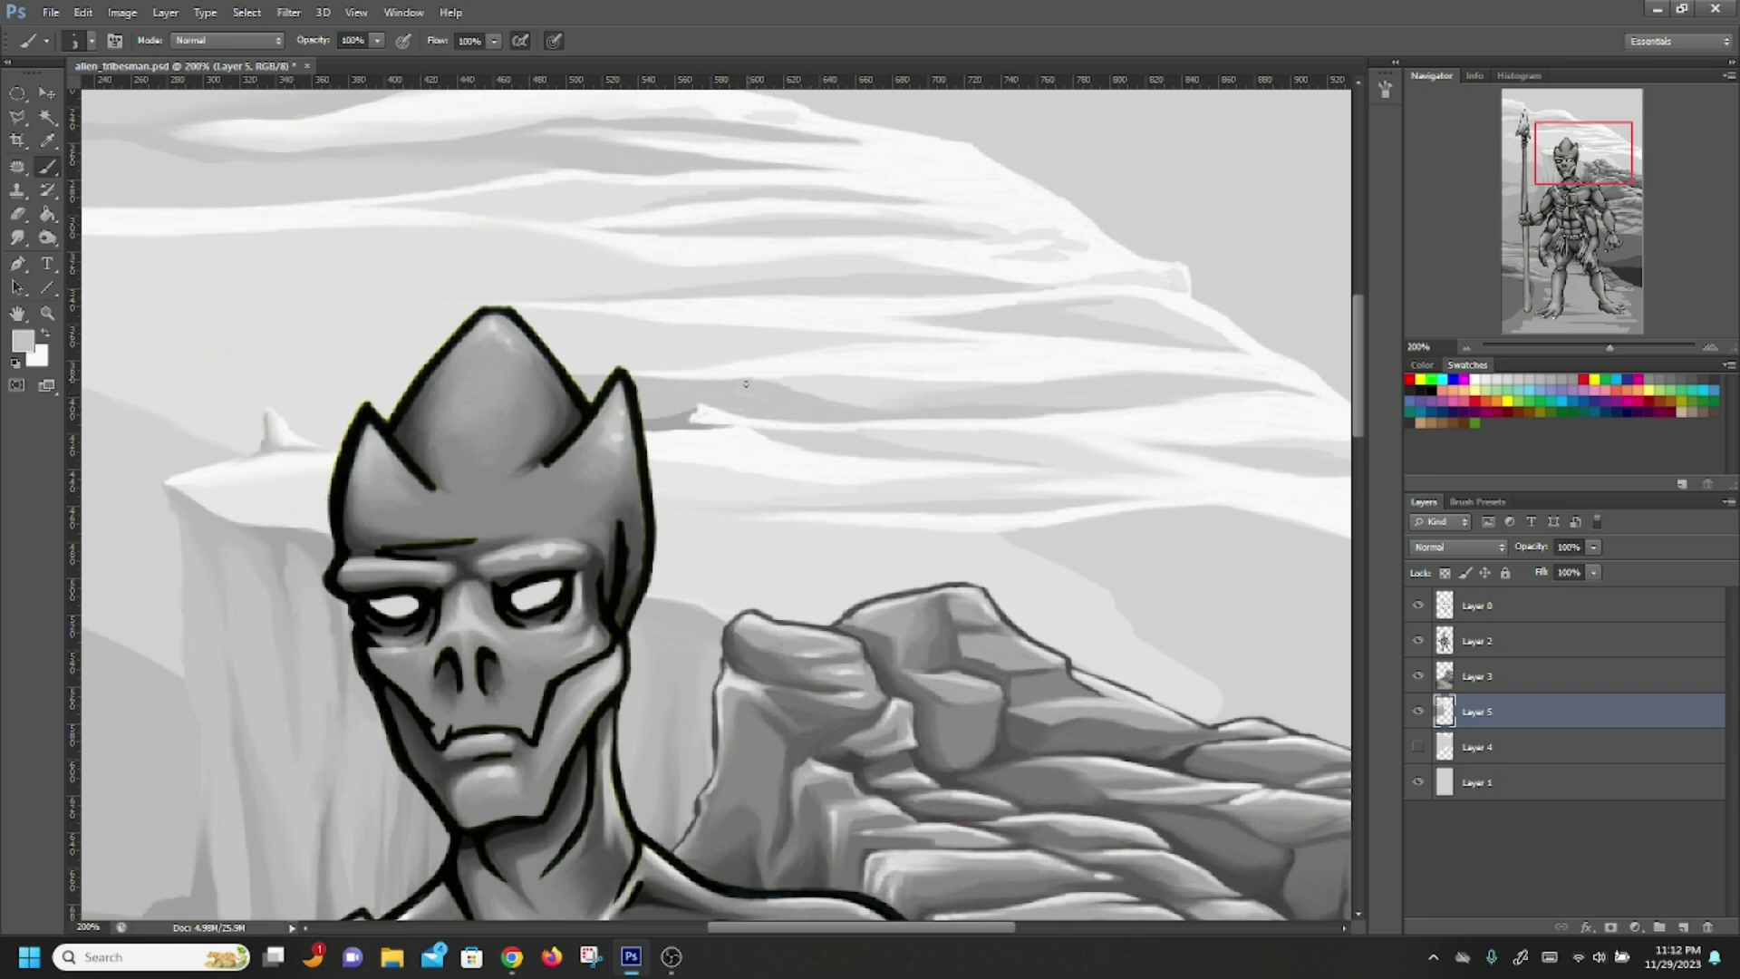
pyautogui.moveTo(773, 392); pyautogui.dragTo(786, 388)
# Paint thin gray shadow lines across the pale ridge above the small rock and smudge them into the surface
pyautogui.hotkey('alt', 'Tab')
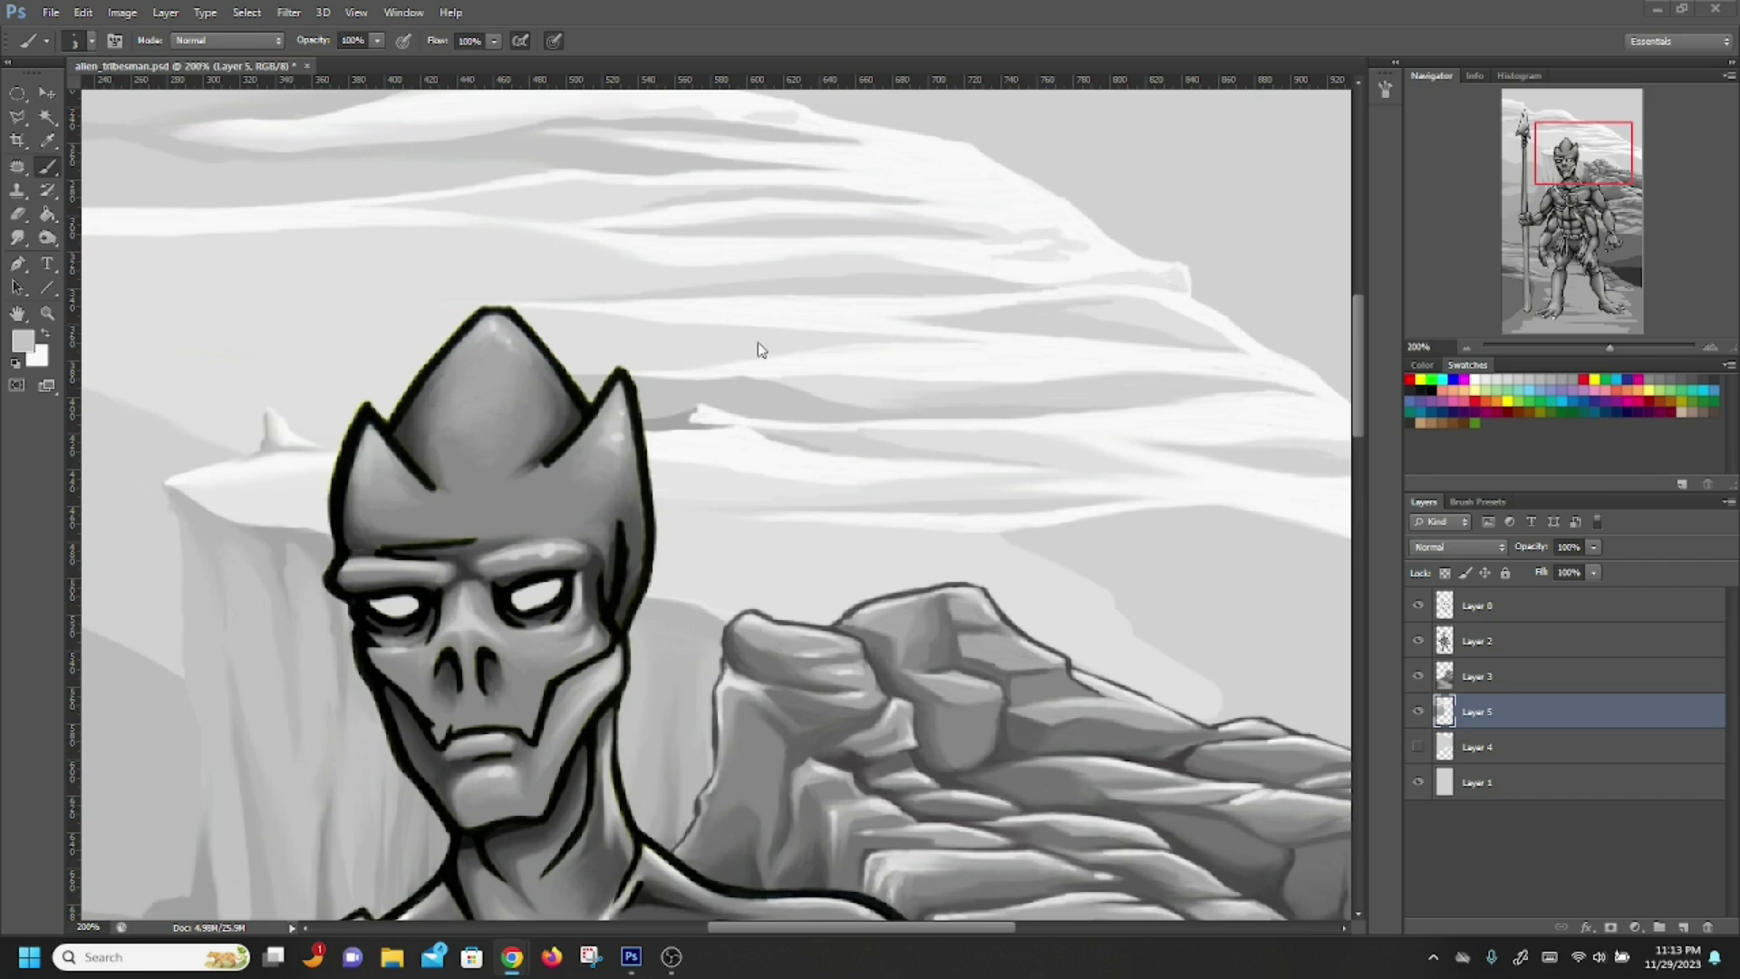
pyautogui.click(802, 344)
pyautogui.moveTo(802, 342); pyautogui.dragTo(980, 340)
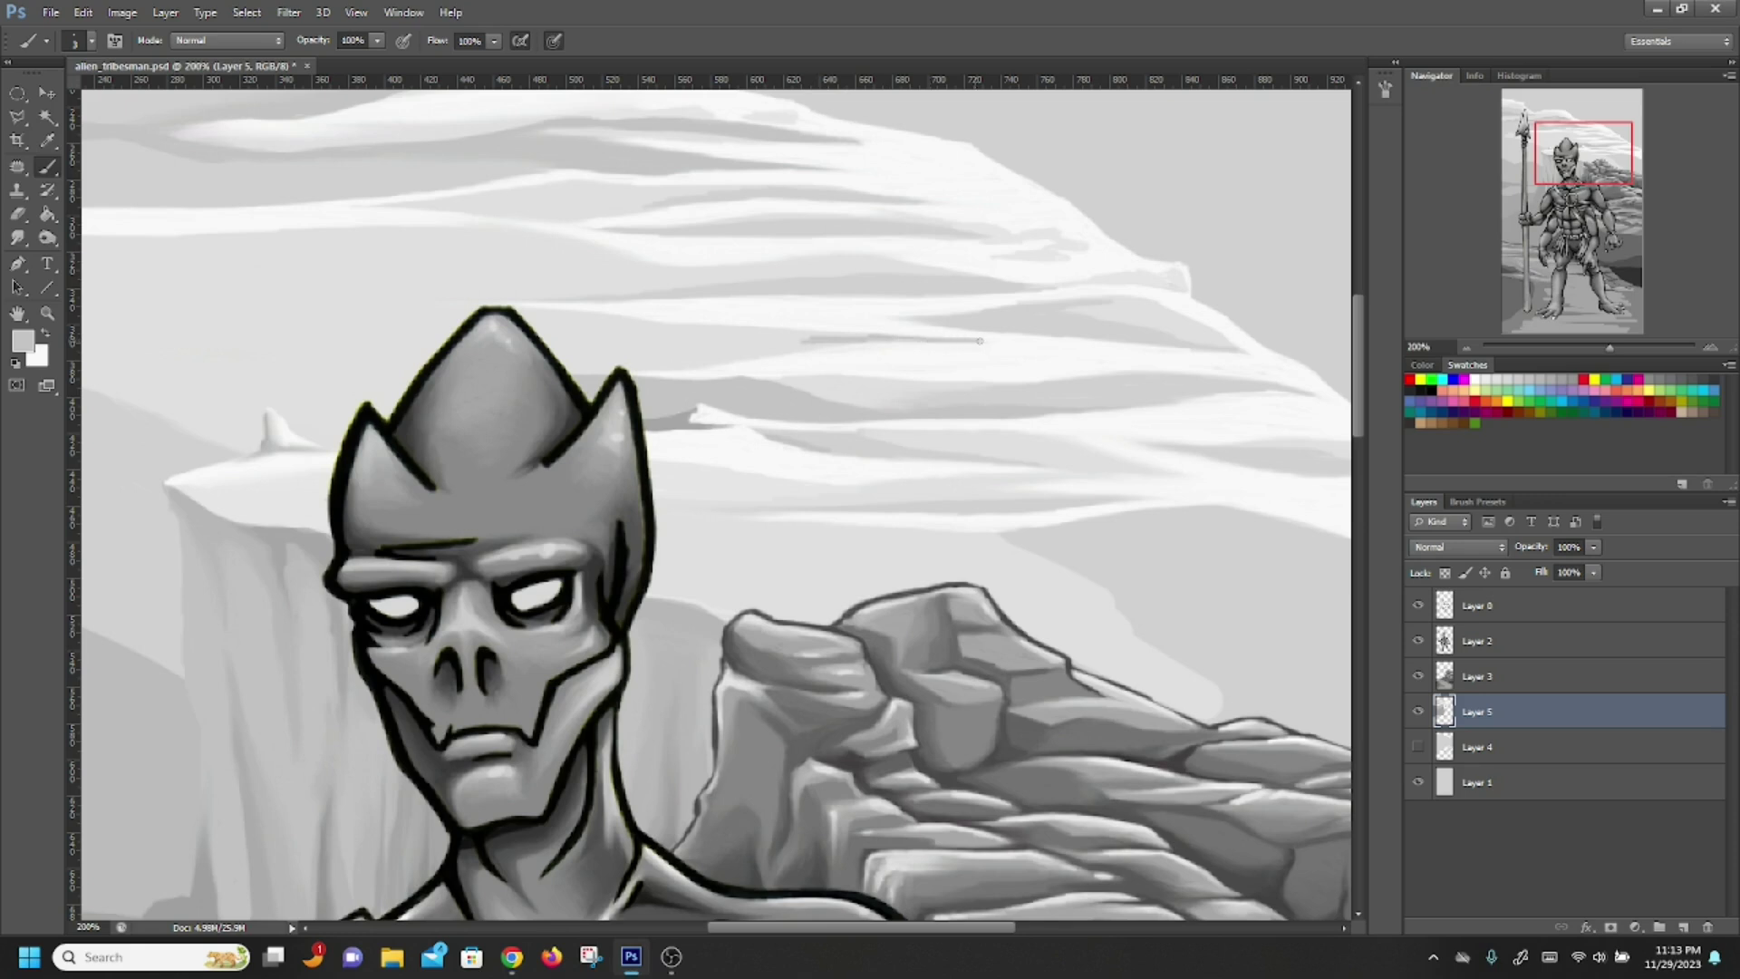
pyautogui.moveTo(834, 338)
pyautogui.mouseDown()
pyautogui.moveTo(795, 334)
pyautogui.moveTo(865, 340)
pyautogui.moveTo(630, 330)
pyautogui.mouseUp()
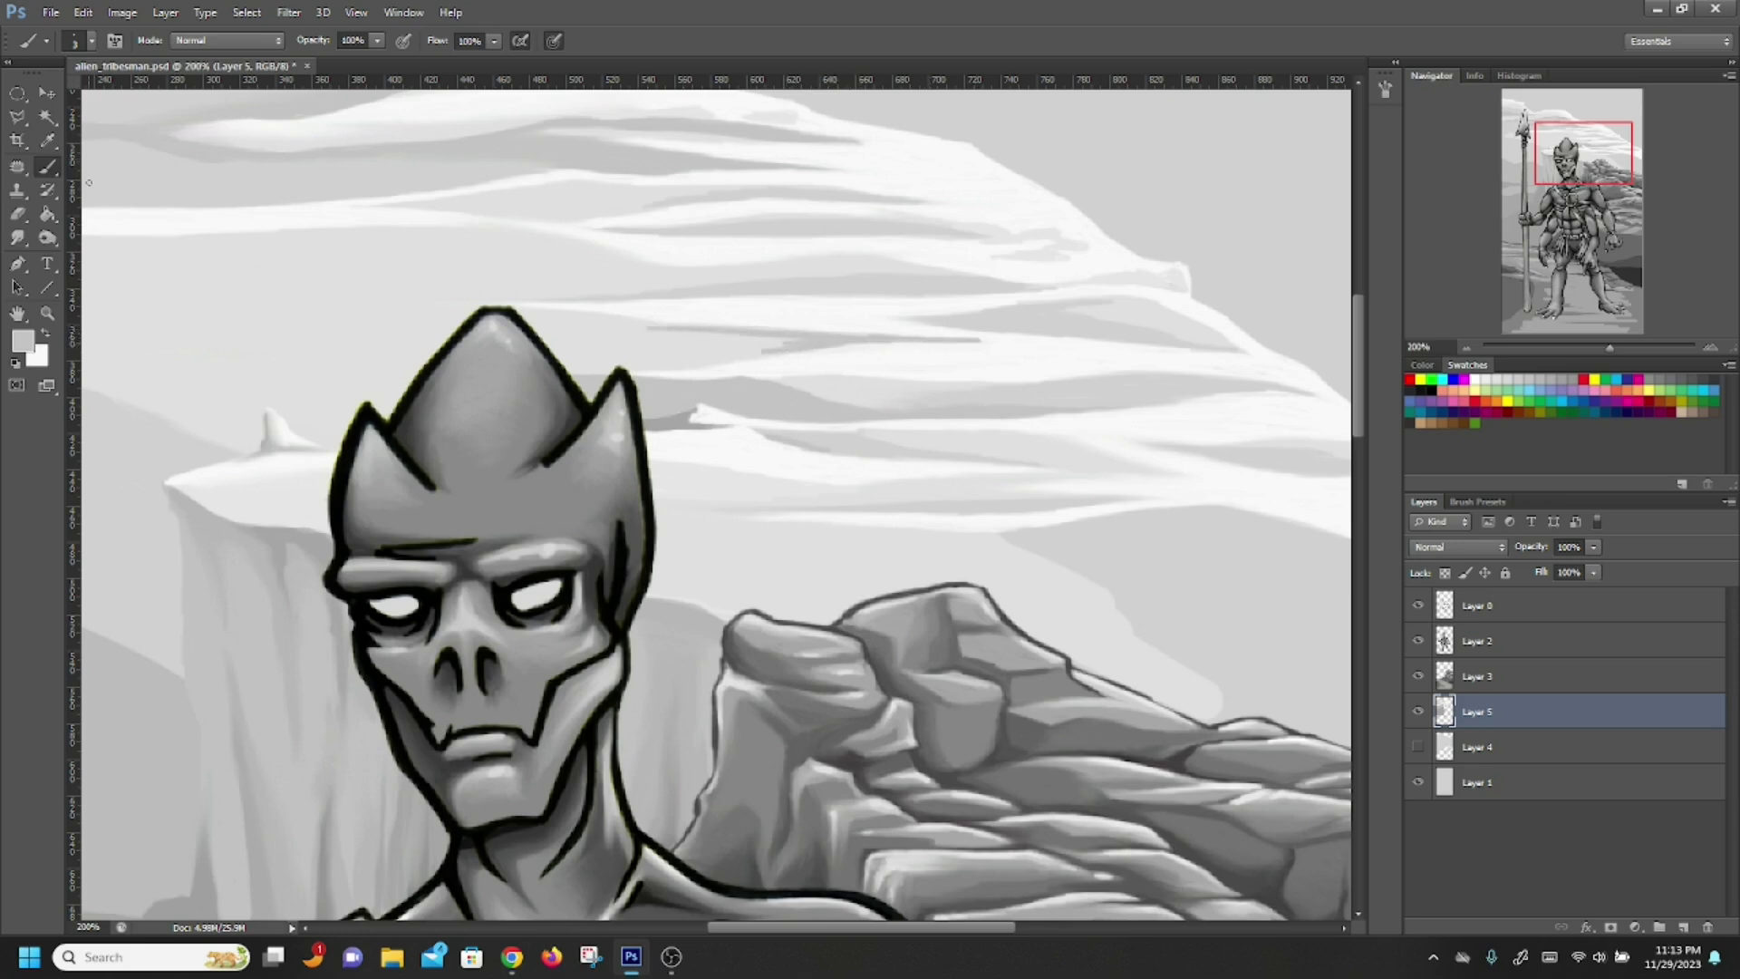
pyautogui.click(18, 237)
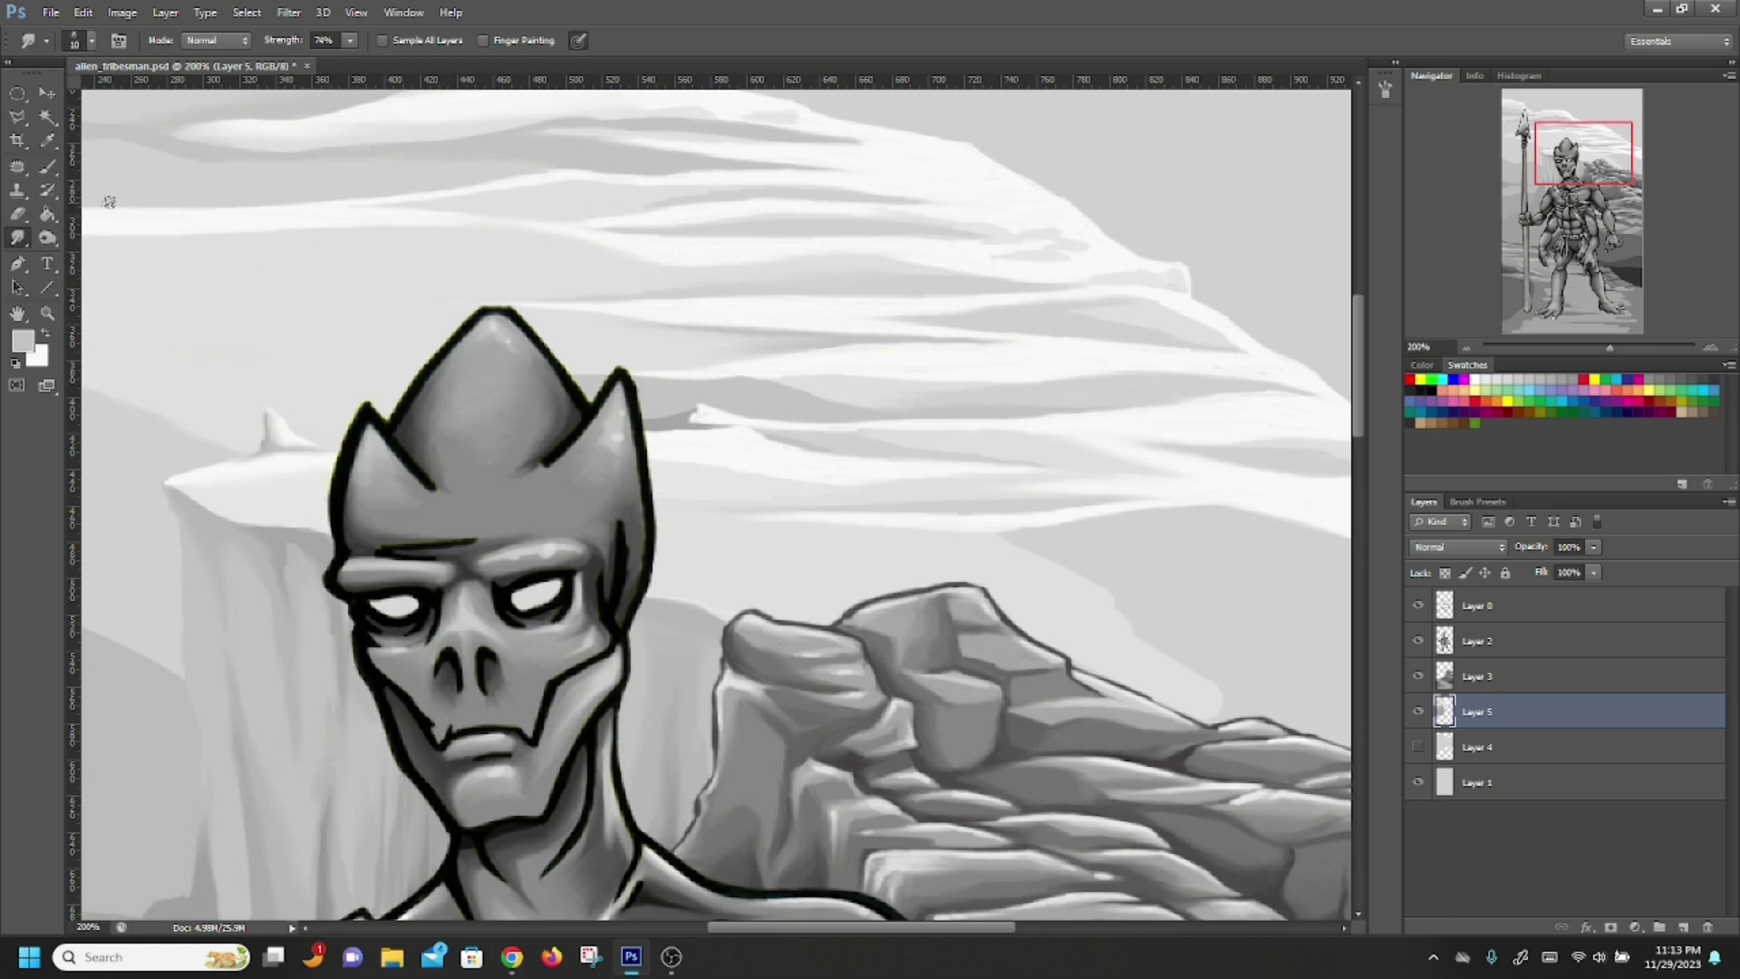
# Smudge the rounded end of the pale ridge band beside the spearhead so it fades into the background
pyautogui.click(47, 166)
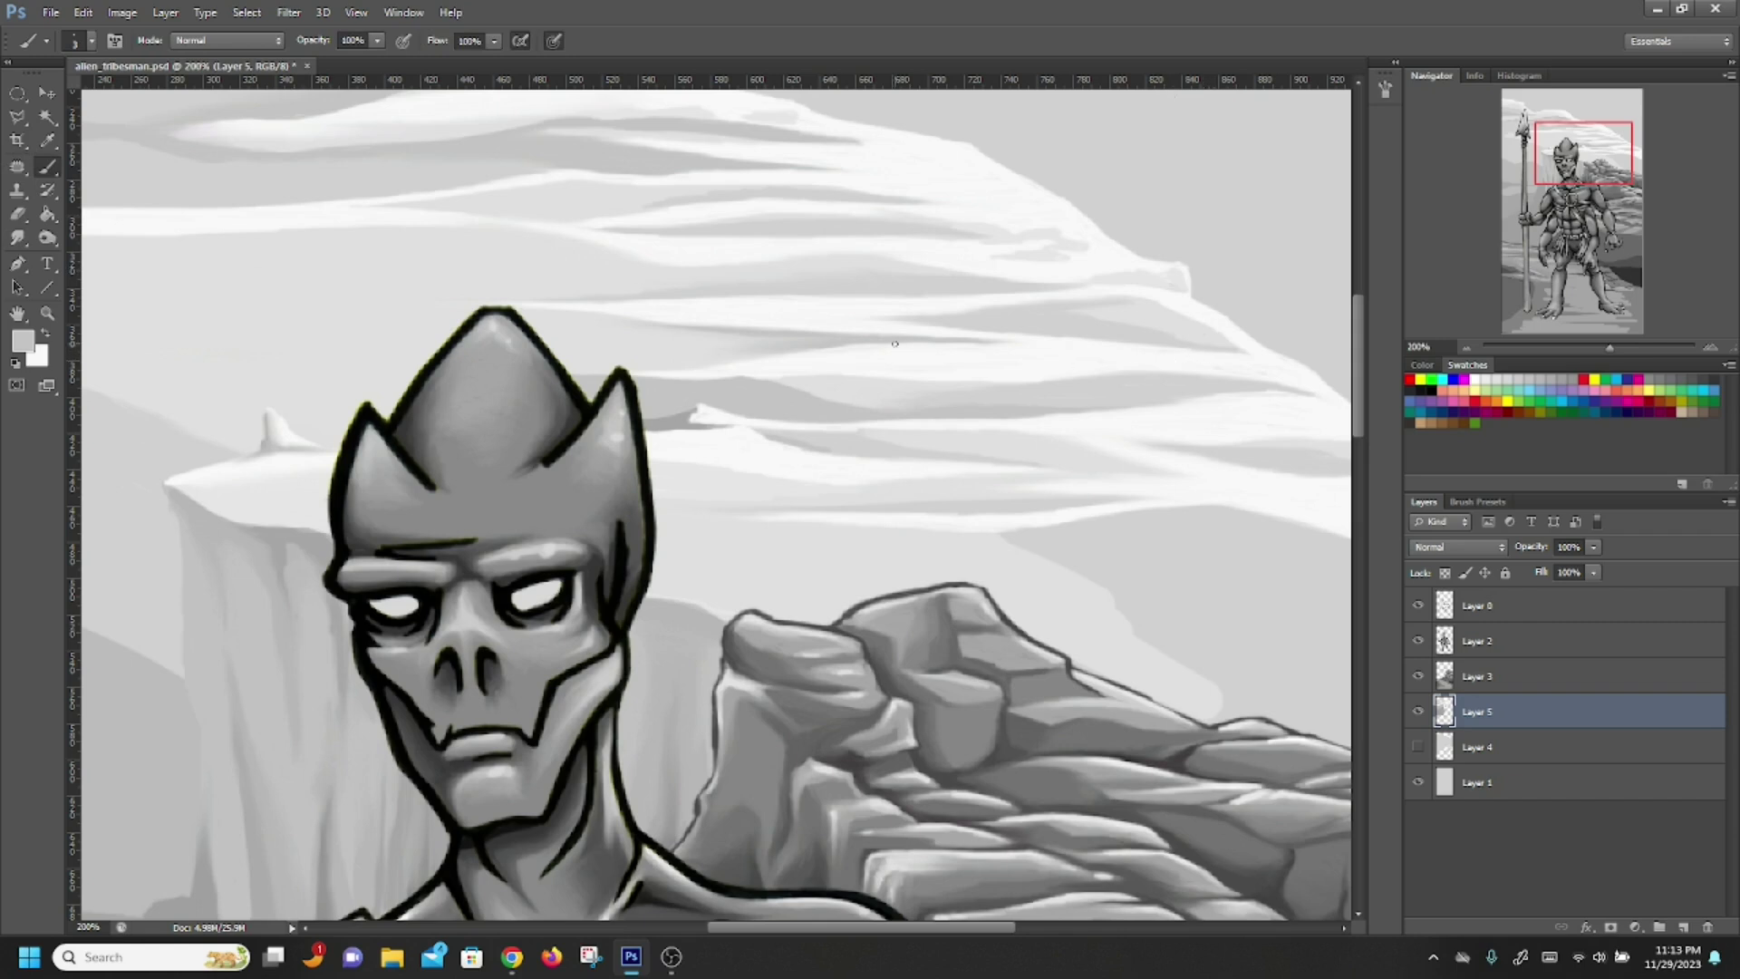
pyautogui.moveTo(1581, 154); pyautogui.dragTo(1551, 145)
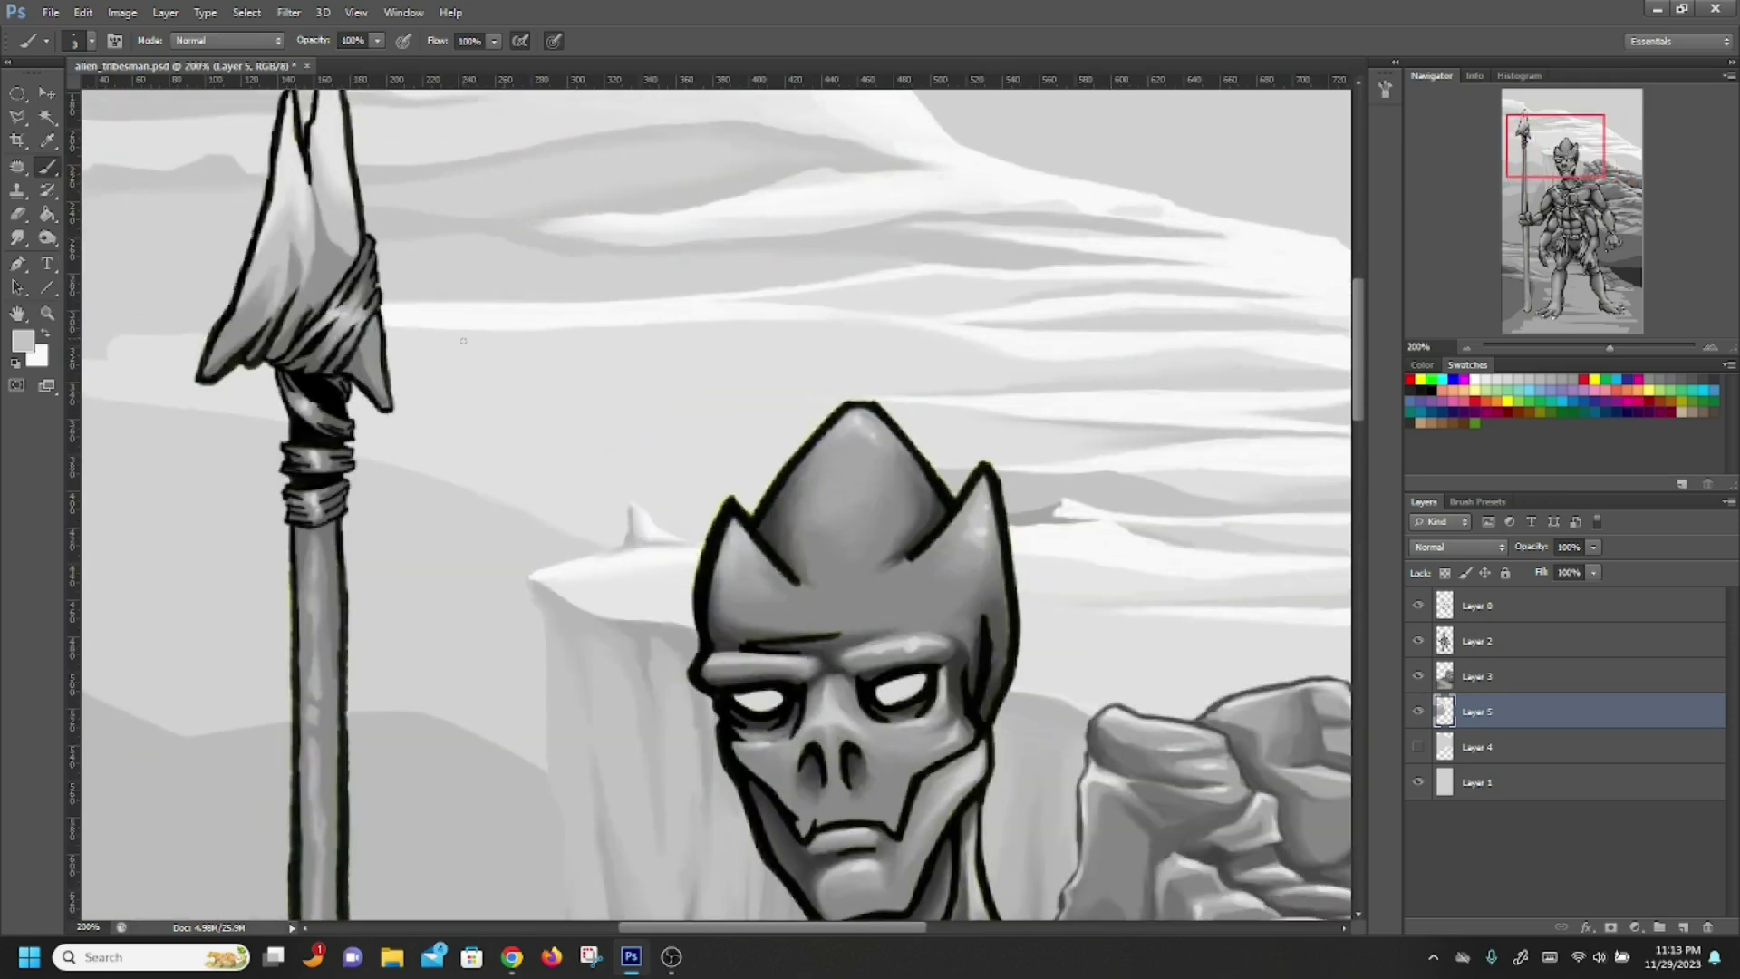
pyautogui.moveTo(1556, 153); pyautogui.dragTo(1555, 161)
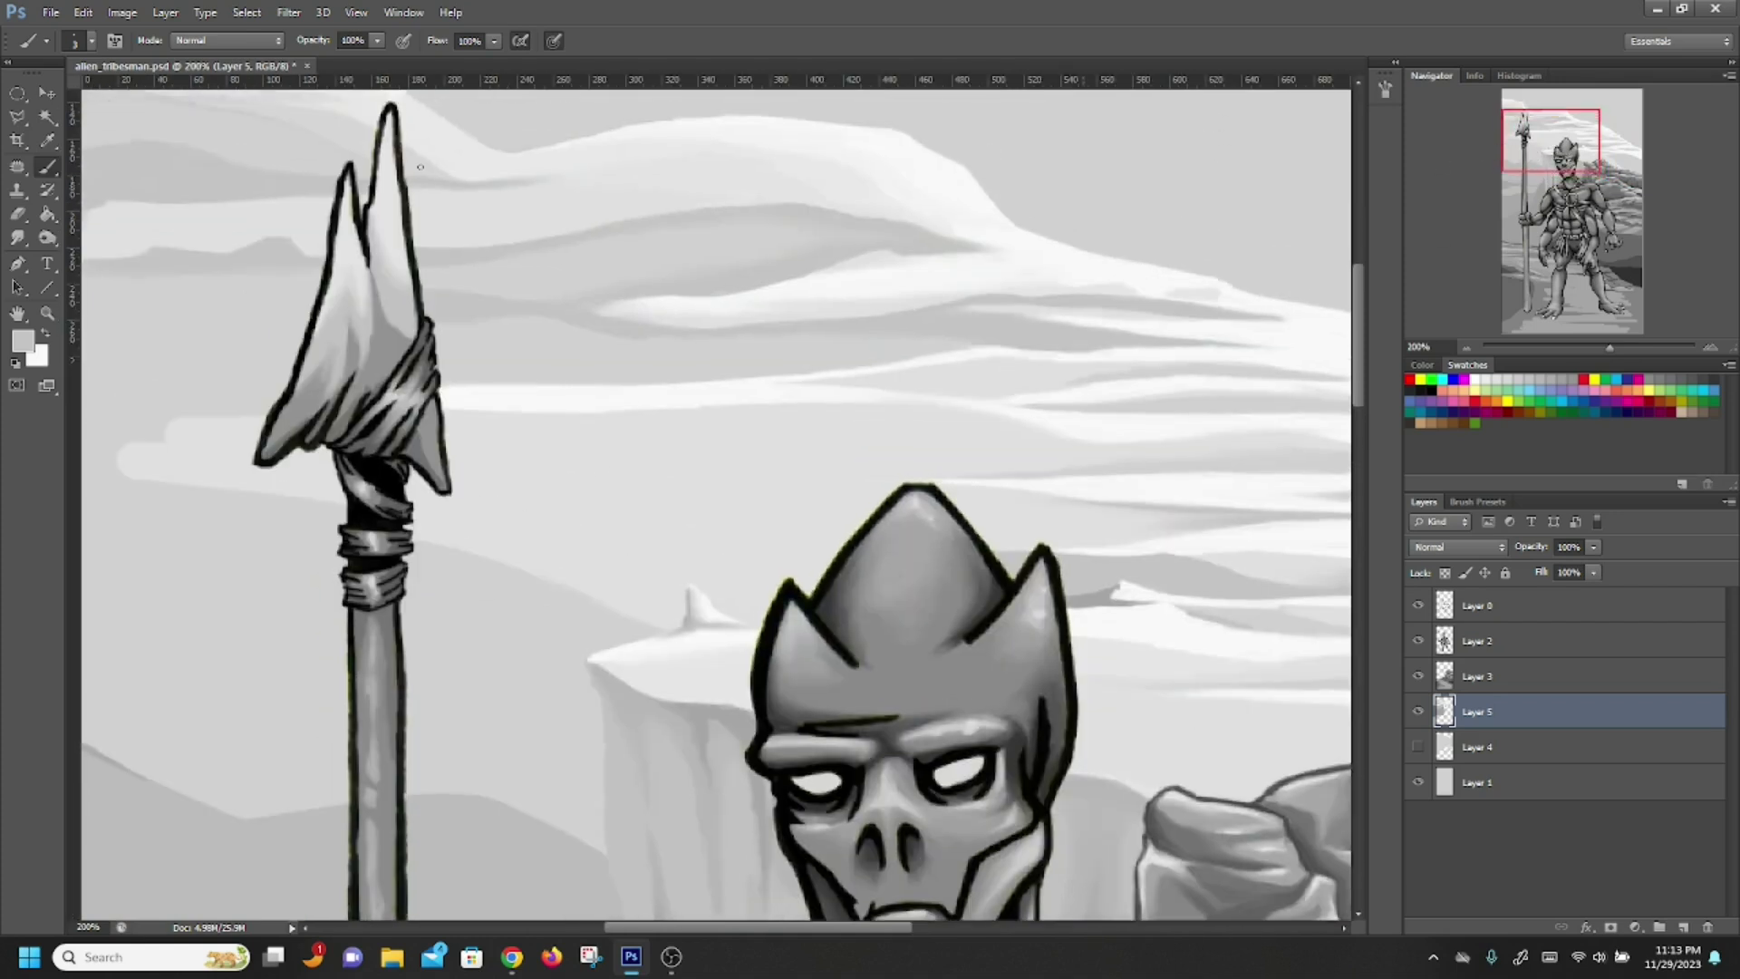
pyautogui.click(16, 241)
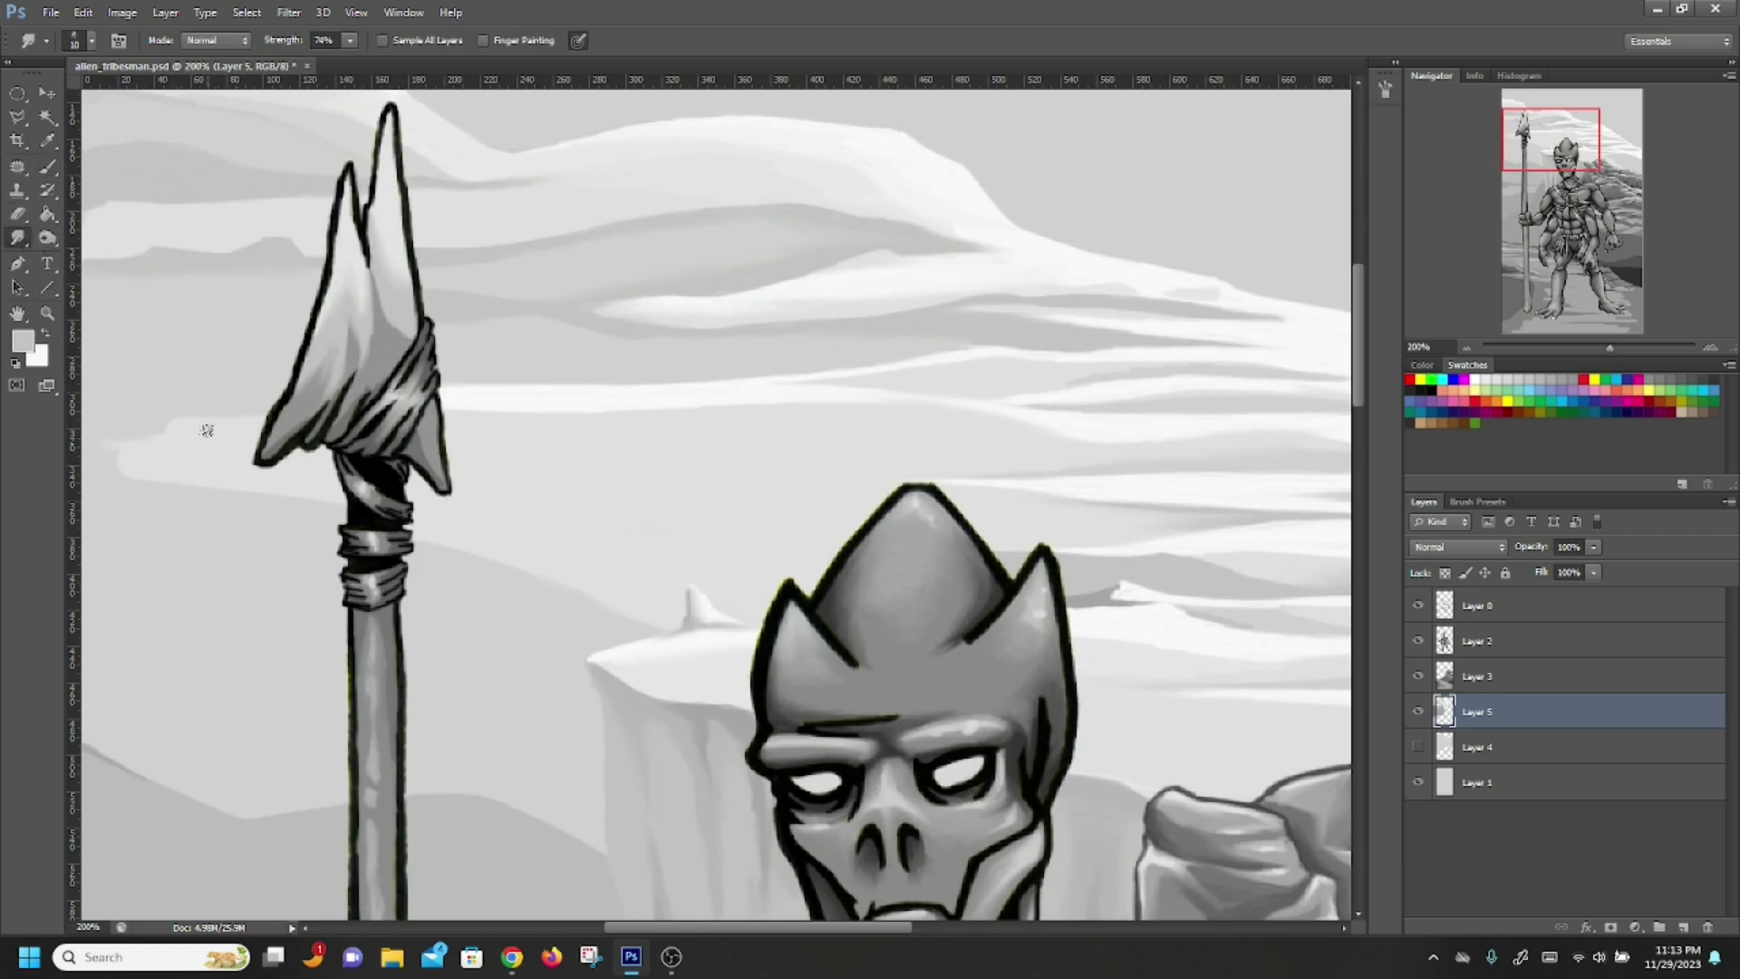
pyautogui.moveTo(170, 466); pyautogui.dragTo(113, 459)
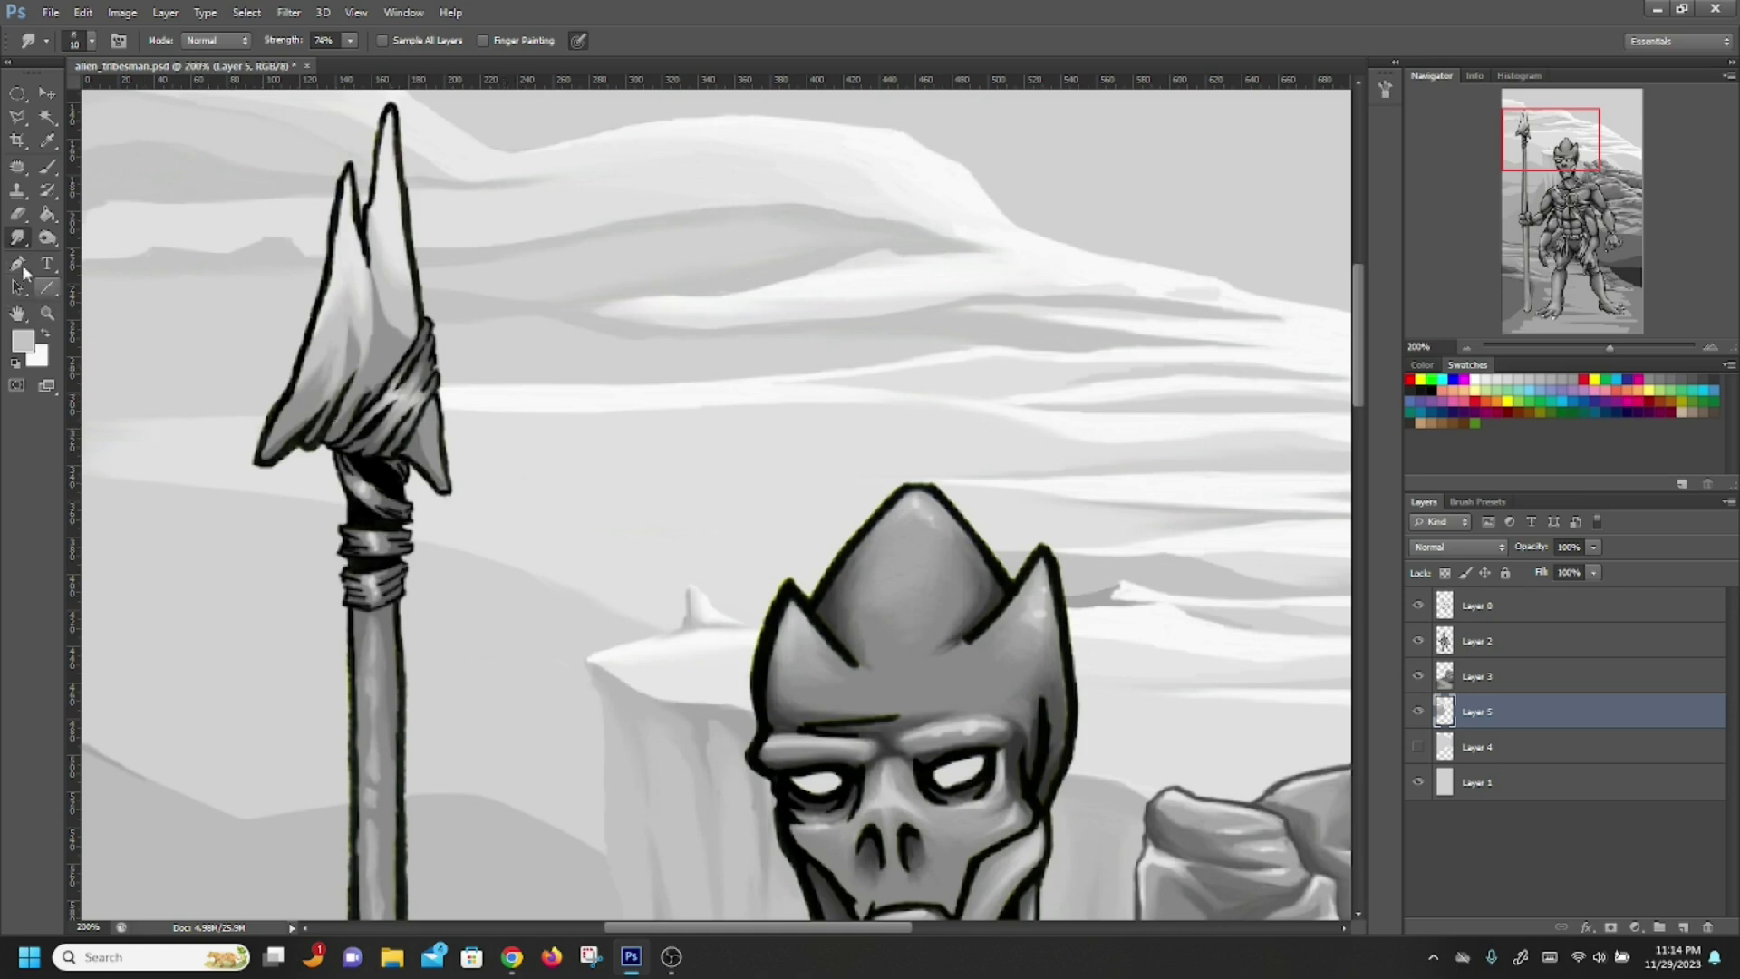
# Sample light gray e0e0e0 and repaint the edges of the pale ridge bands on both sides of the spearhead
pyautogui.click(23, 341)
pyautogui.click(525, 501)
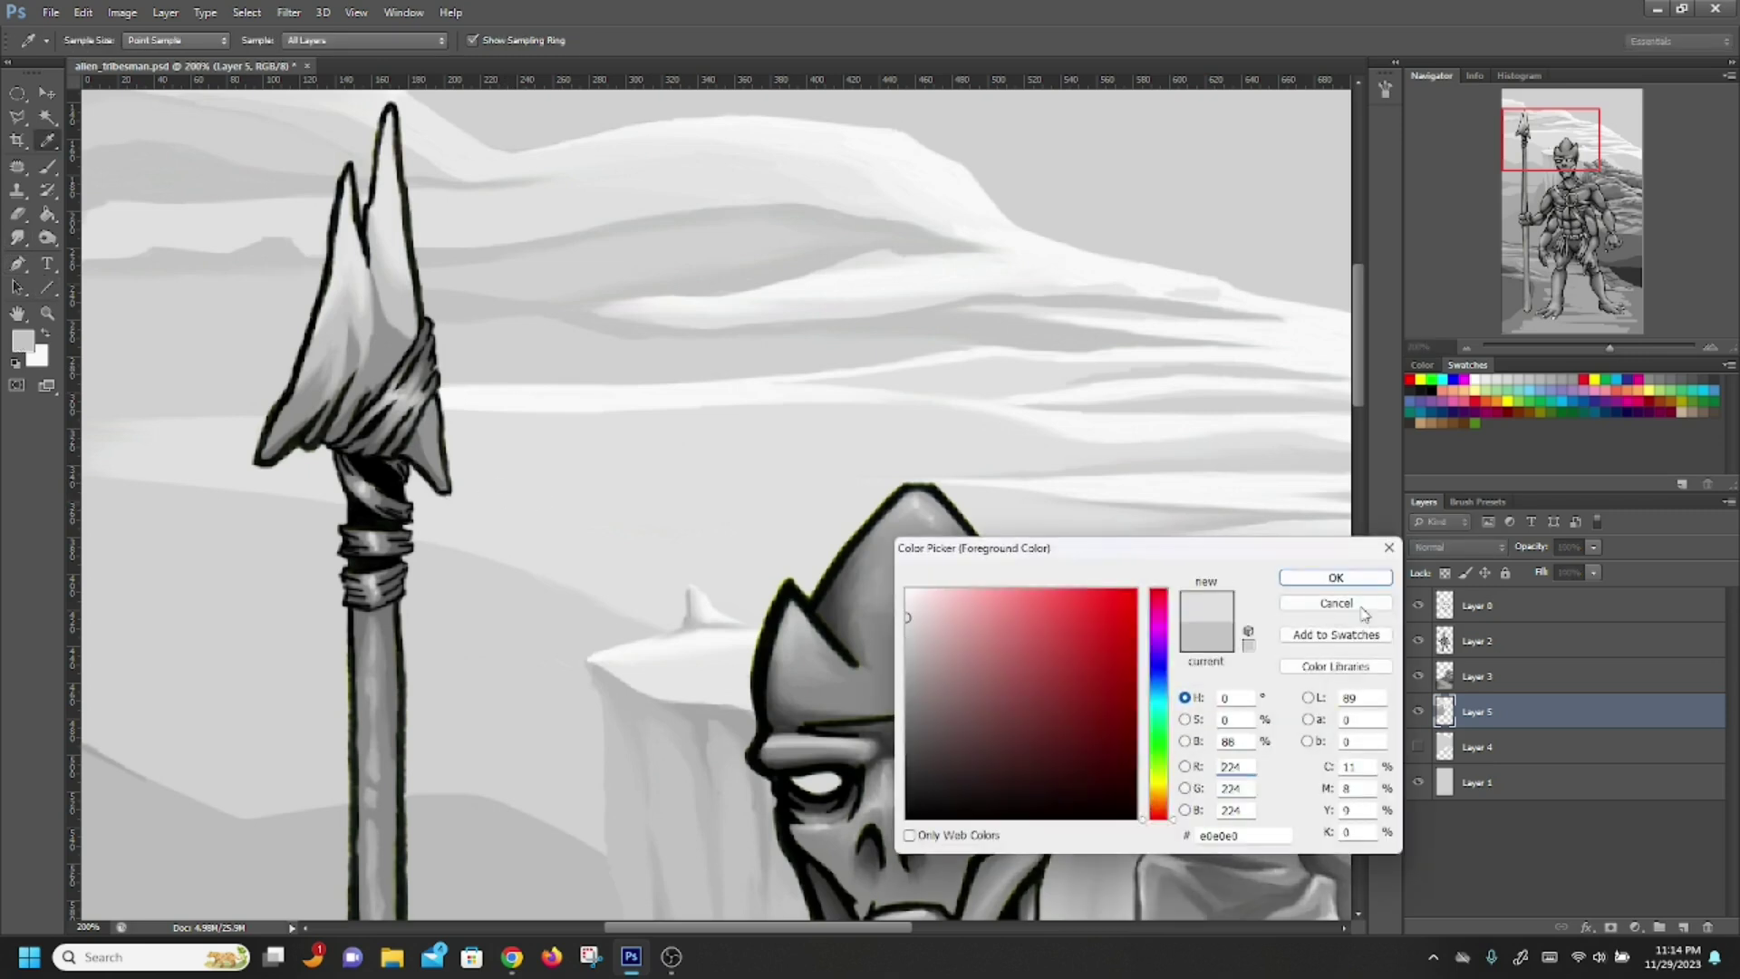
pyautogui.click(1336, 578)
pyautogui.click(48, 167)
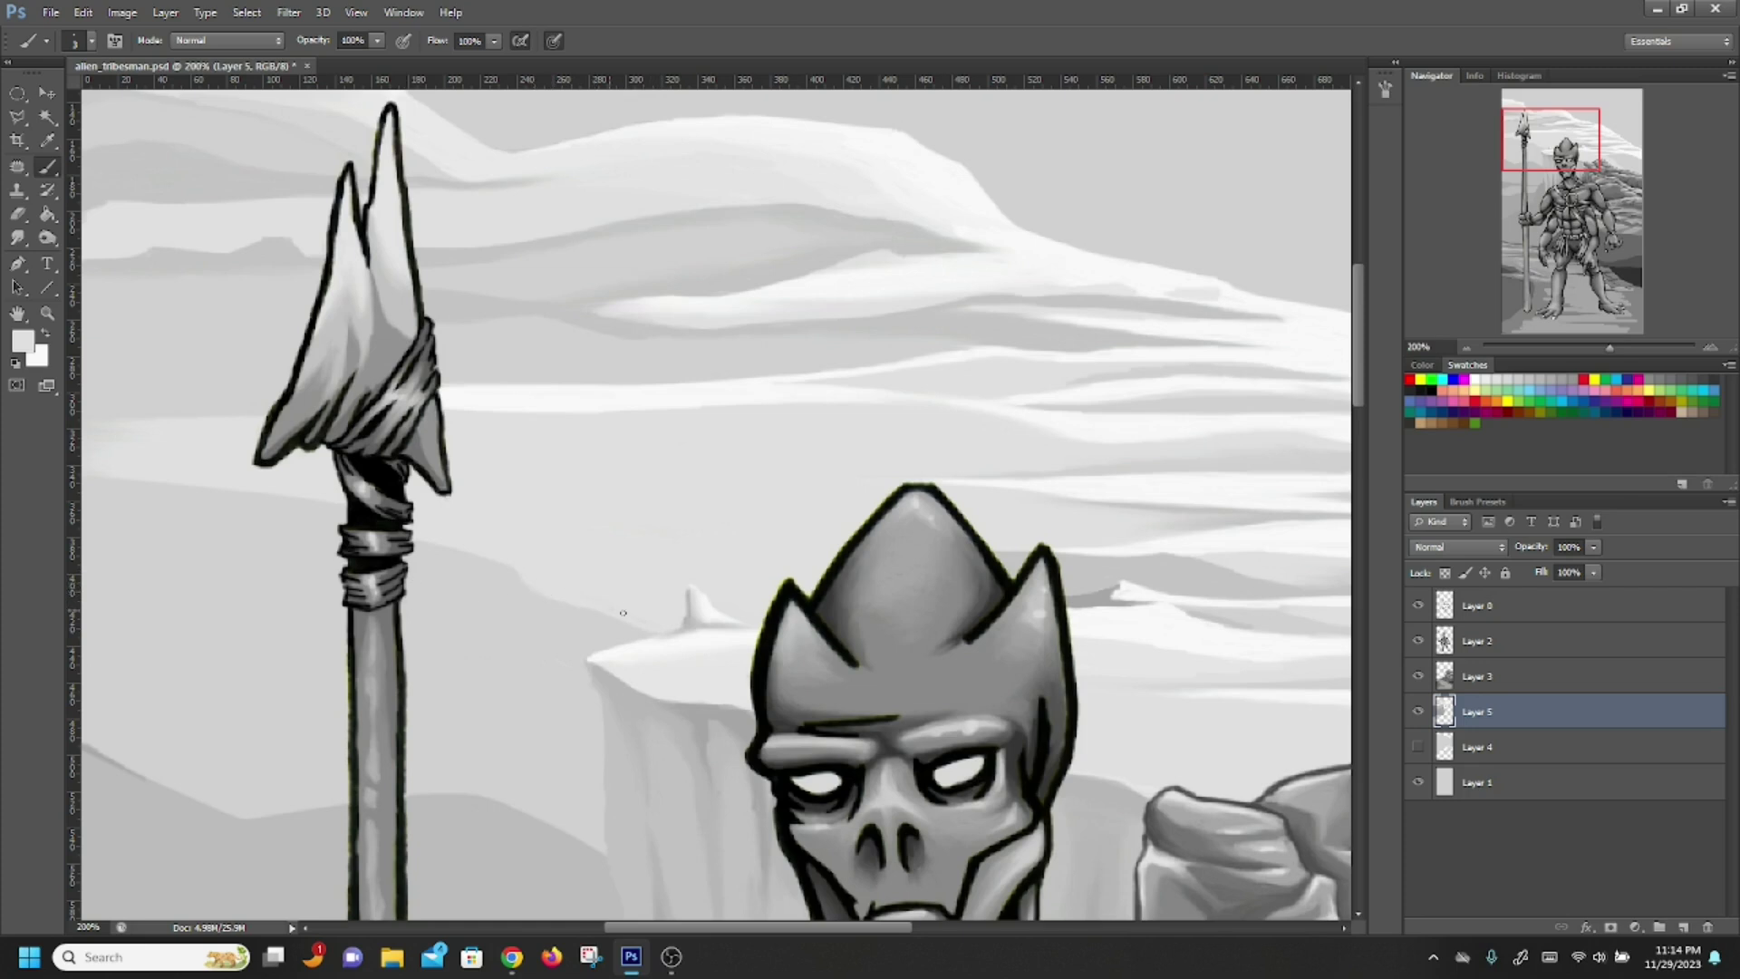
pyautogui.moveTo(315, 505); pyautogui.dragTo(144, 477)
pyautogui.moveTo(204, 410); pyautogui.dragTo(90, 426)
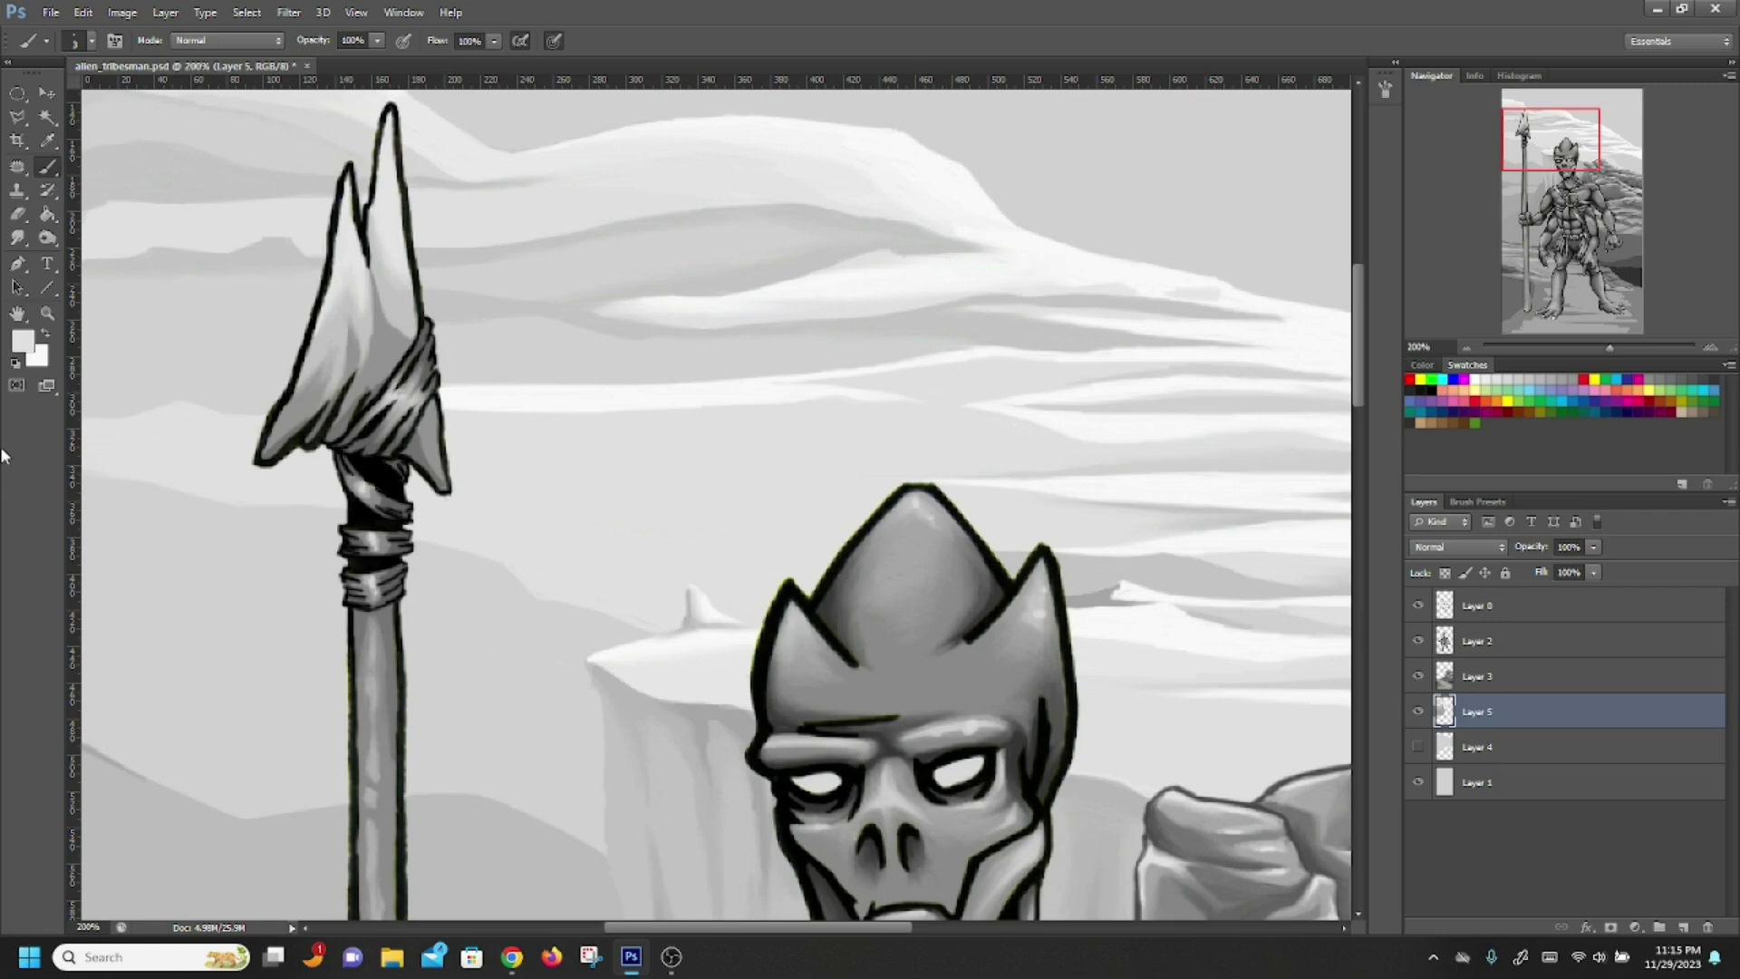
pyautogui.moveTo(682, 416)
pyautogui.mouseDown()
pyautogui.moveTo(495, 414)
pyautogui.moveTo(626, 411)
pyautogui.moveTo(542, 412)
pyautogui.mouseUp()
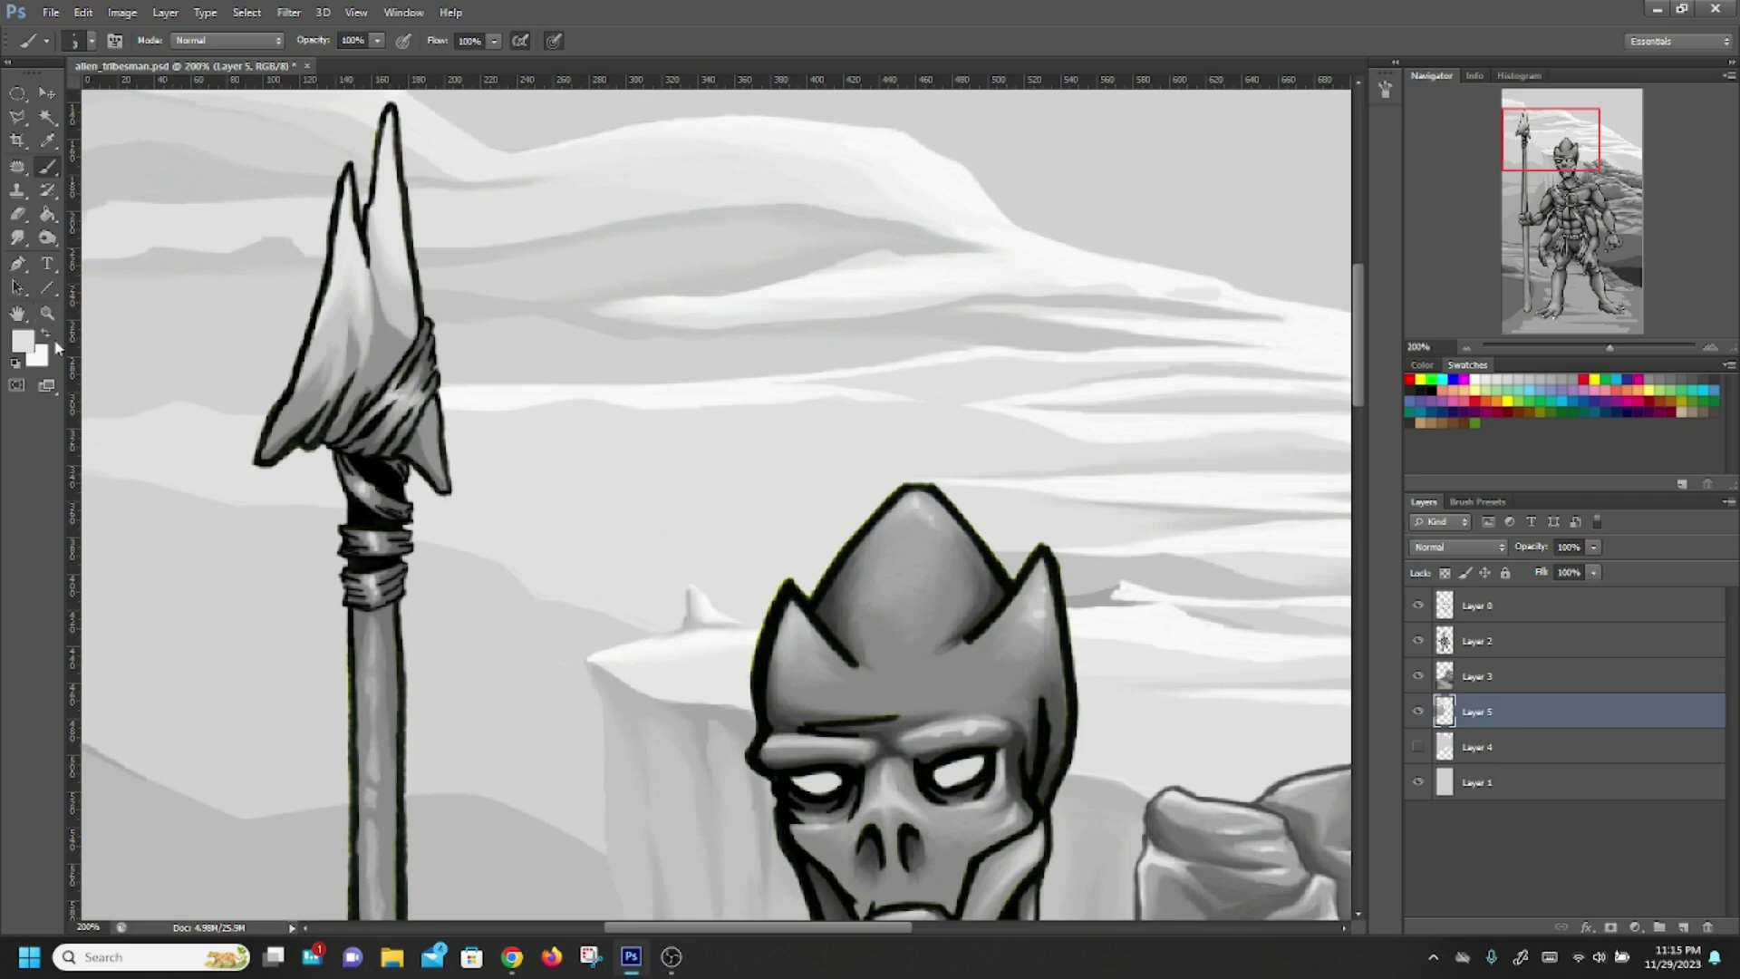
# Sample gray c4c4c4 from the hillside shadow, deepen the shadow bands across the background ridges, and choose the Smudge tool
pyautogui.click(29, 345)
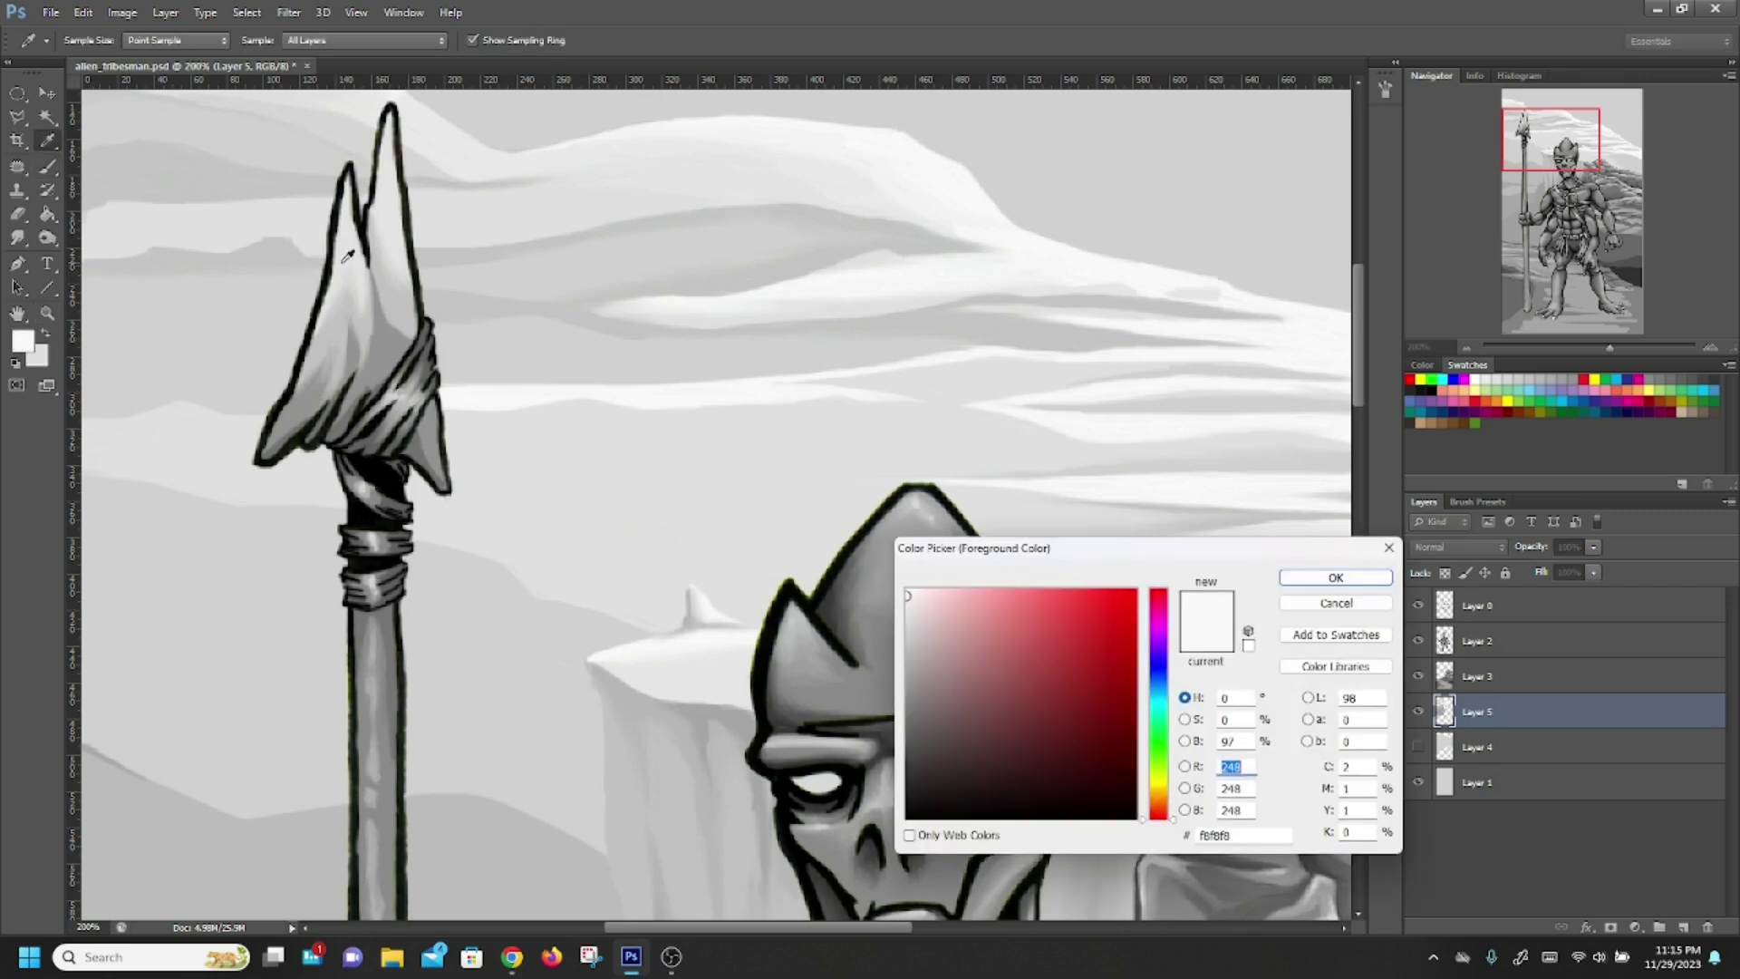
pyautogui.click(272, 253)
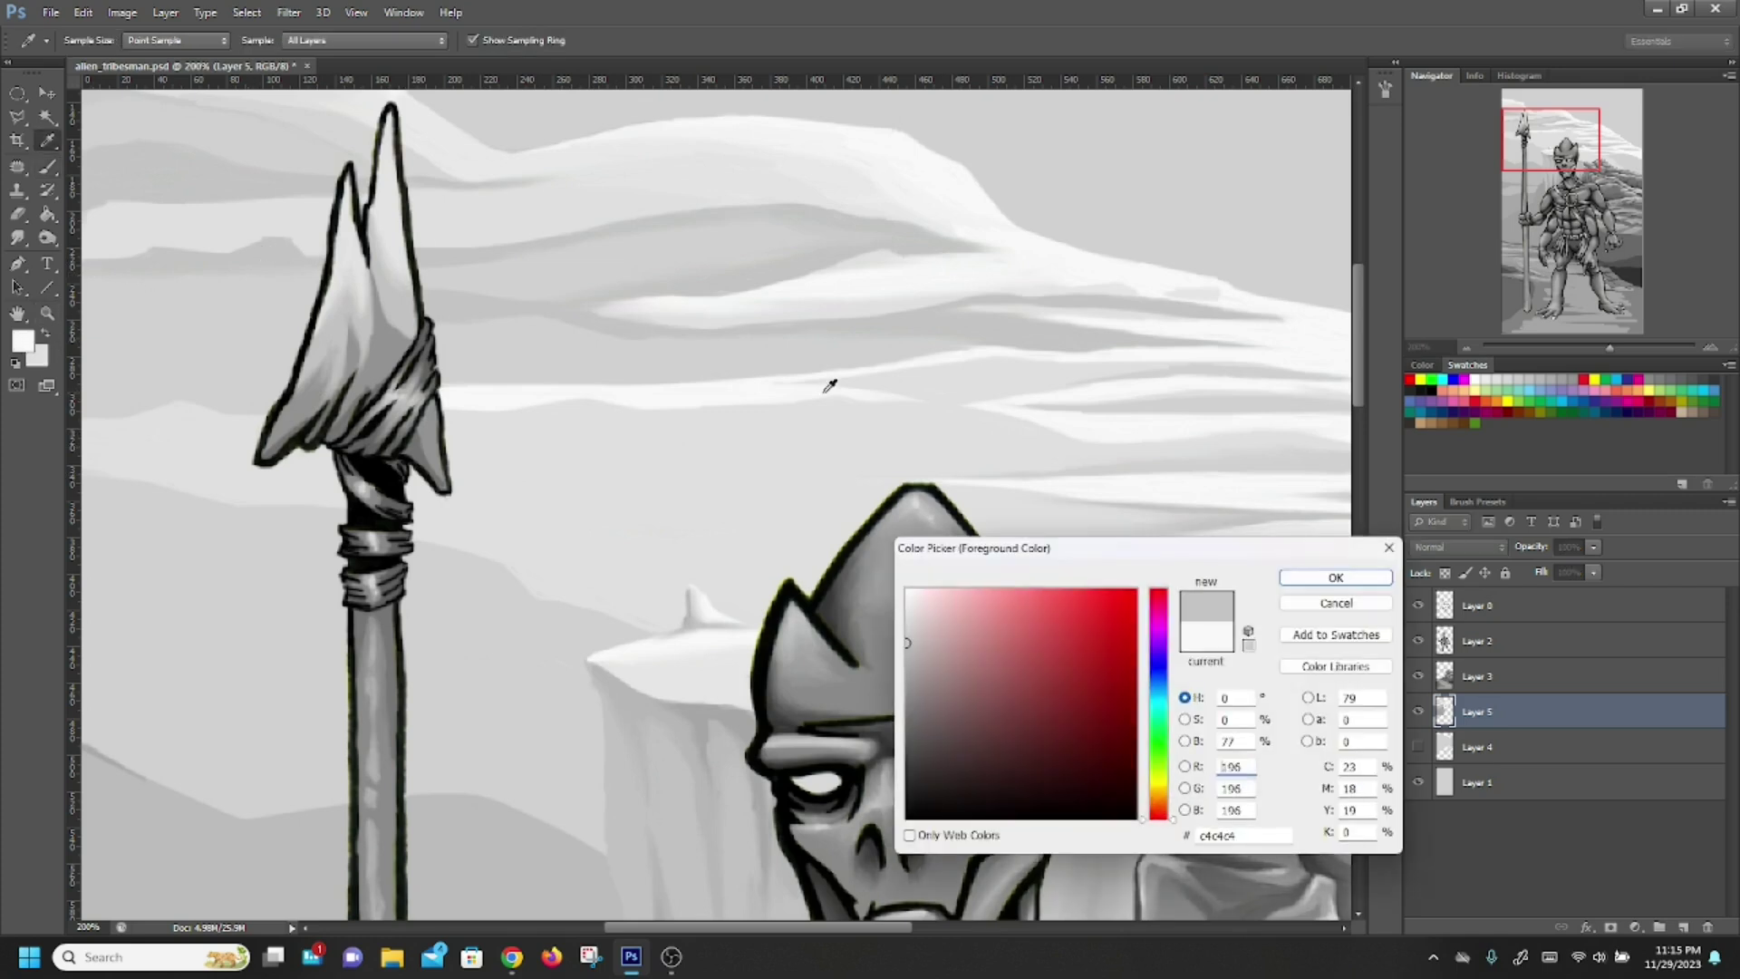
pyautogui.click(1296, 574)
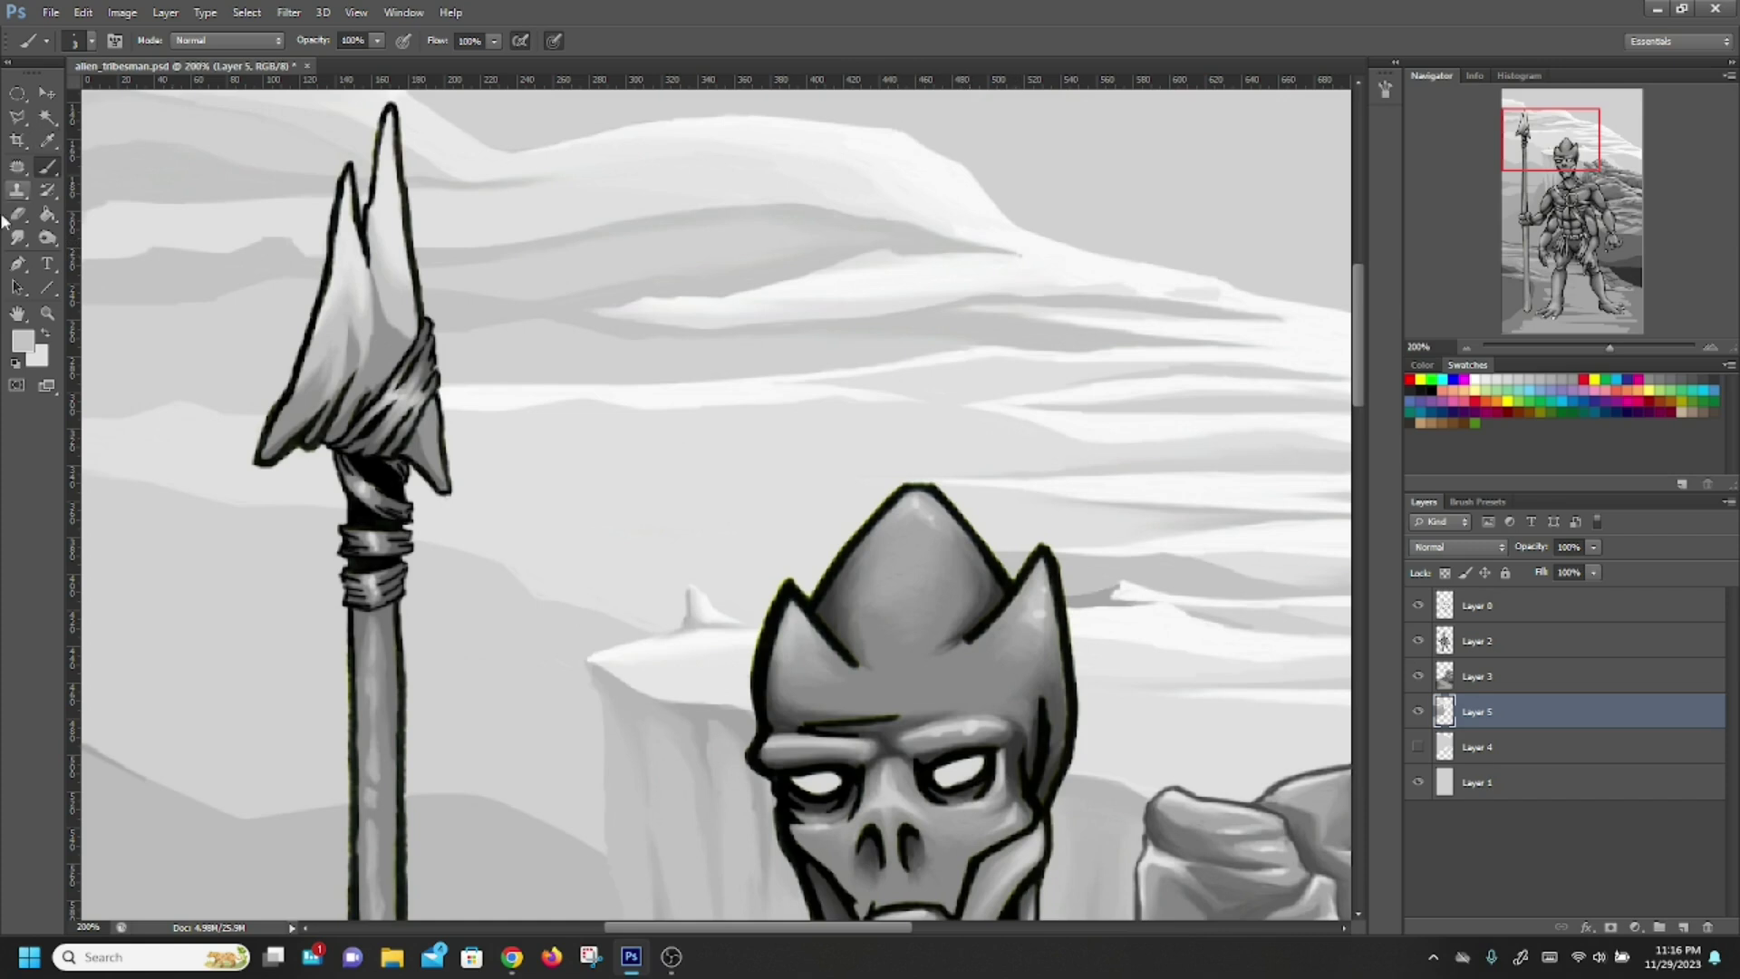
pyautogui.click(18, 238)
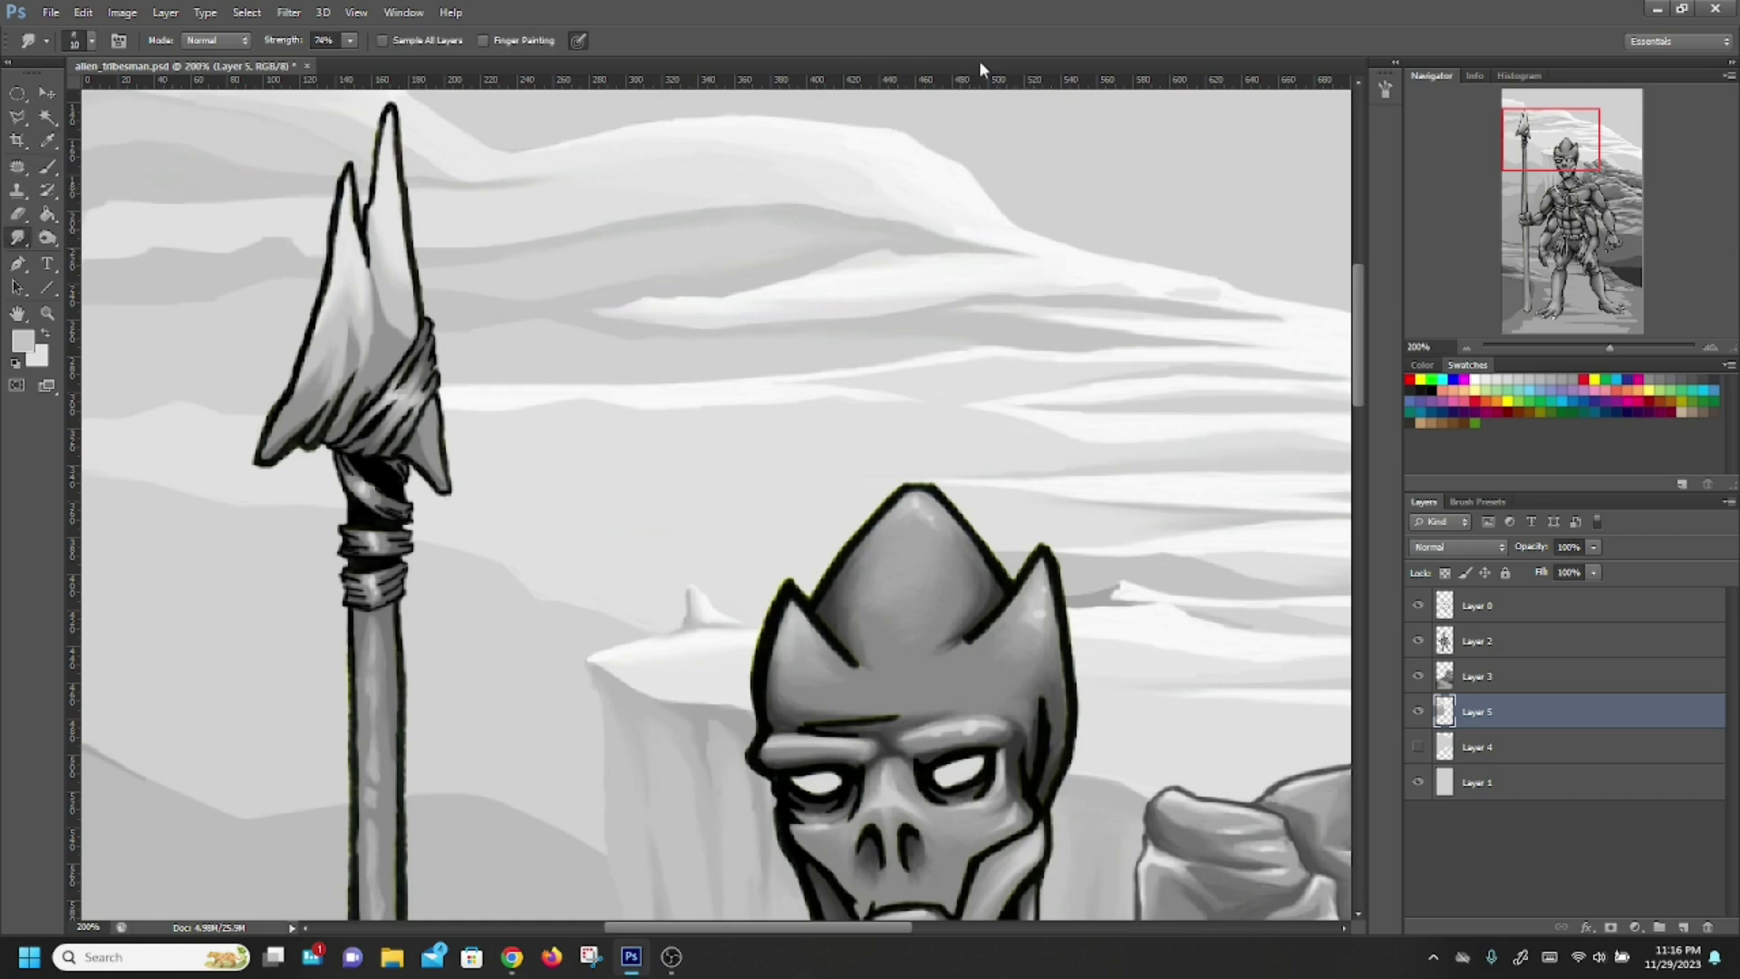
# Paint gray shadow strokes along the crease behind the spear tip and across the upper hillside, and smudge them smooth
pyautogui.moveTo(1555, 138); pyautogui.dragTo(1558, 127)
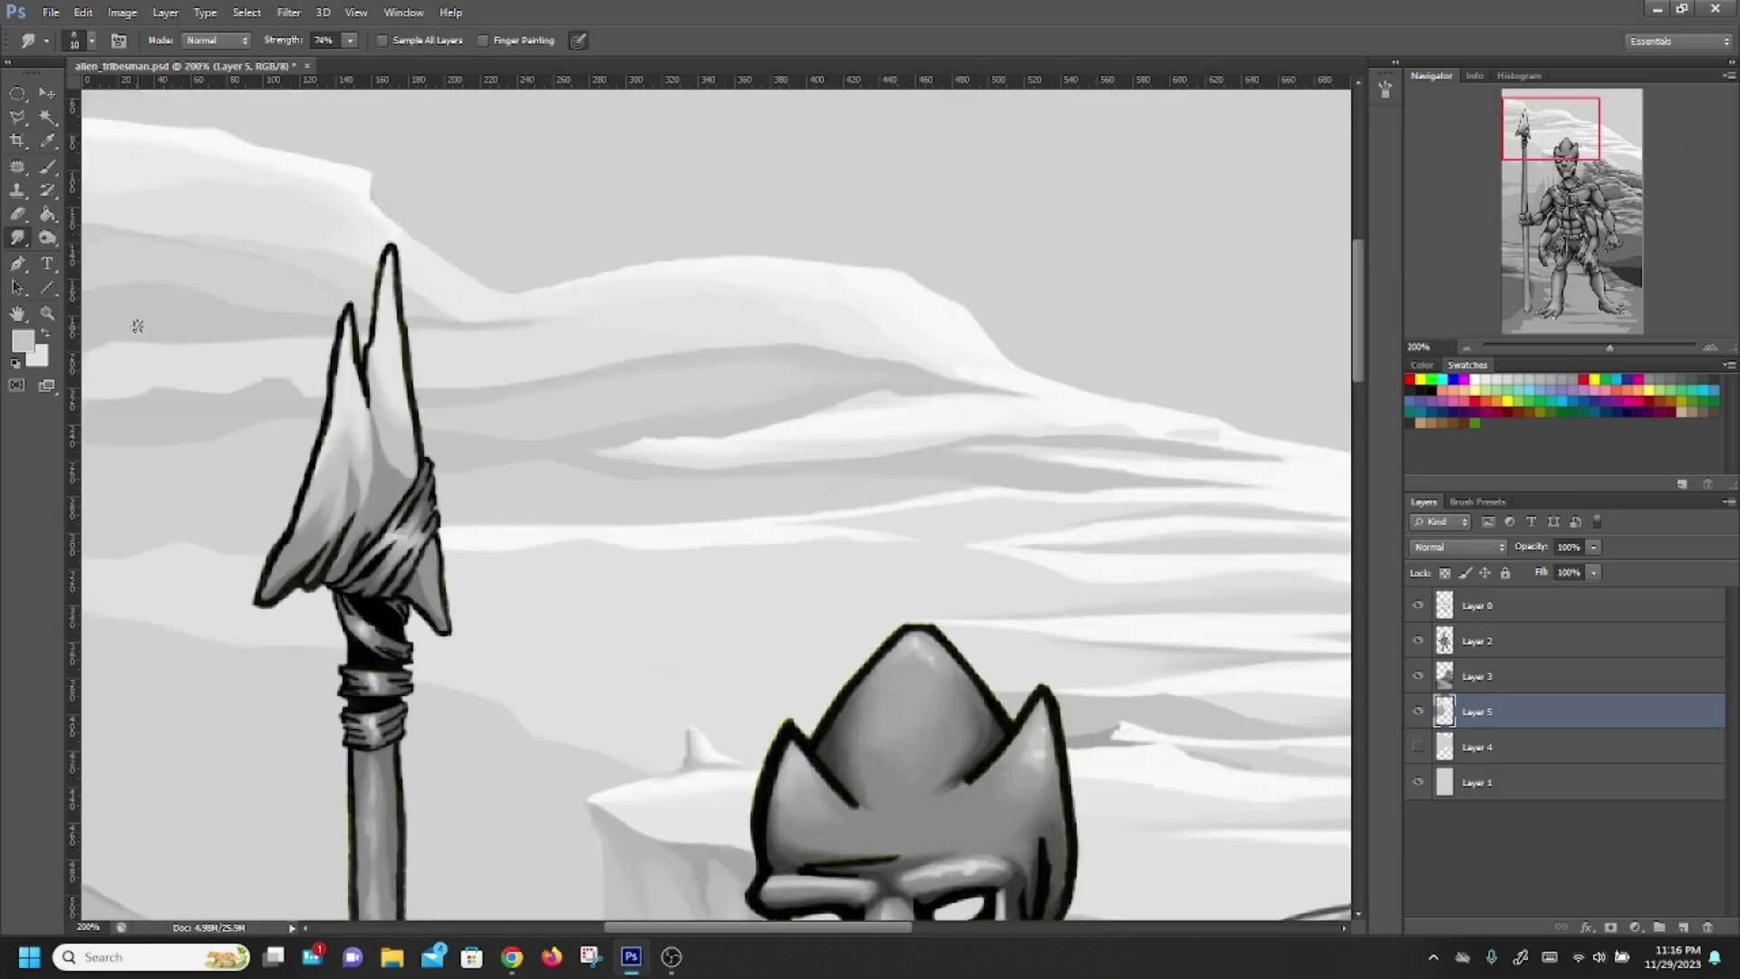
pyautogui.press('b')
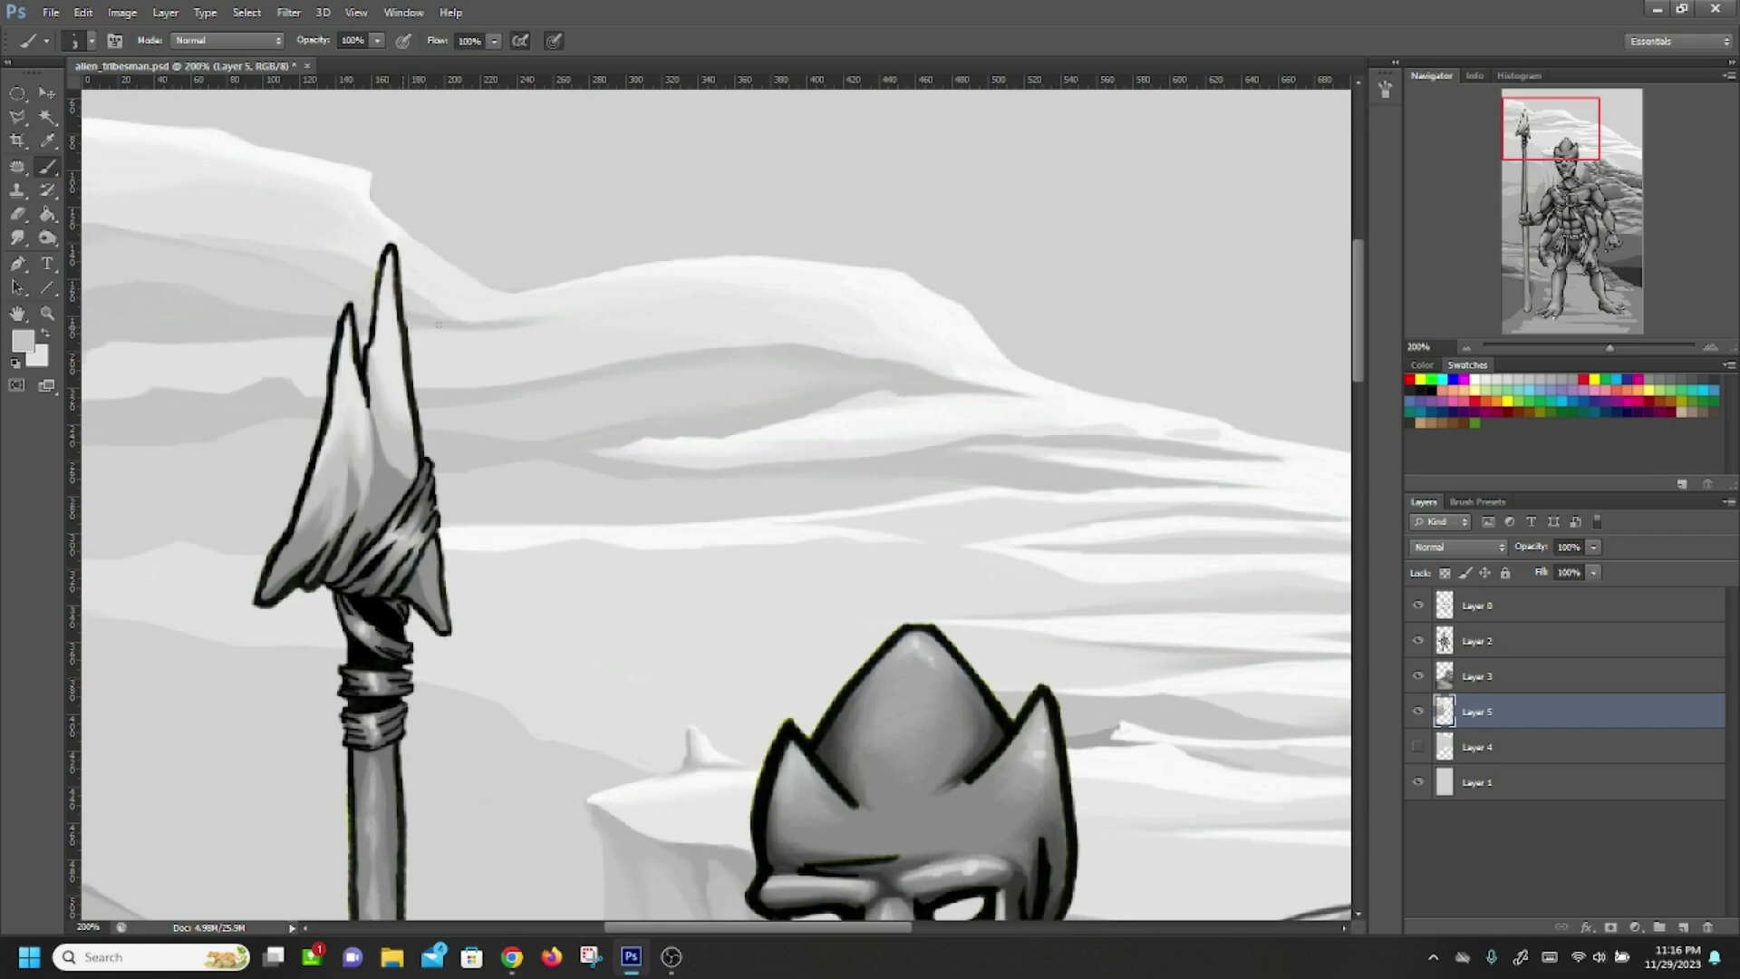
pyautogui.moveTo(523, 323)
pyautogui.mouseDown()
pyautogui.moveTo(575, 320)
pyautogui.moveTo(482, 329)
pyautogui.mouseUp()
pyautogui.moveTo(132, 230); pyautogui.dragTo(317, 251)
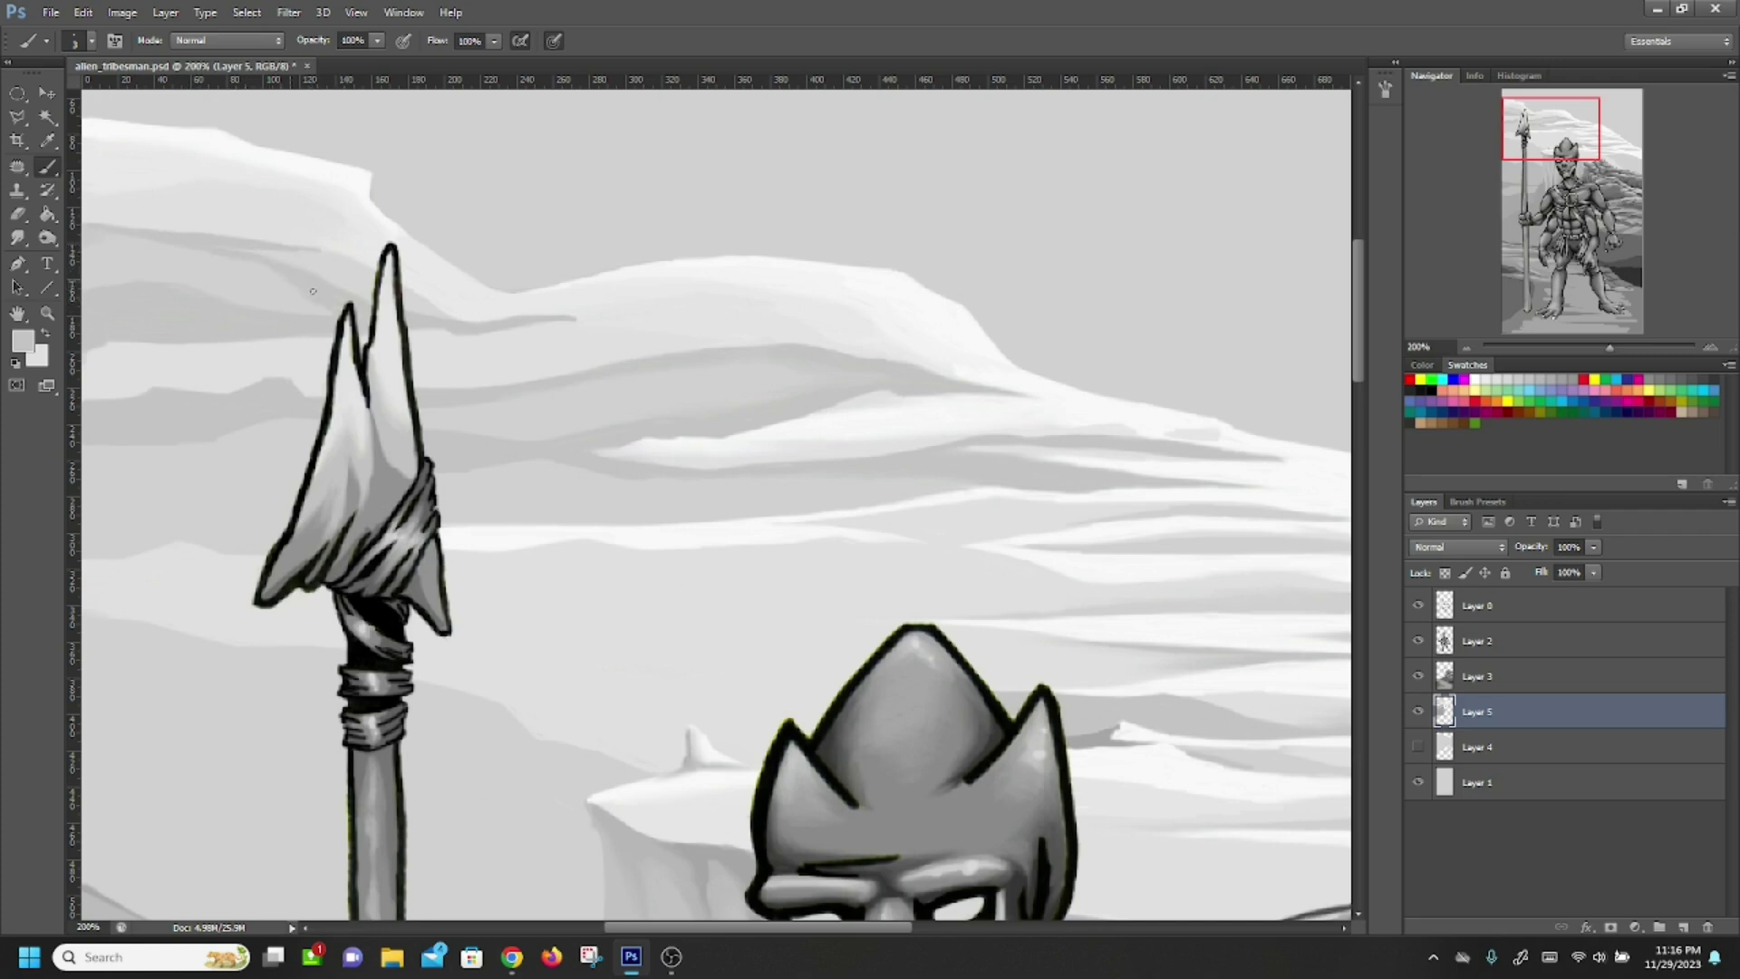
pyautogui.click(18, 239)
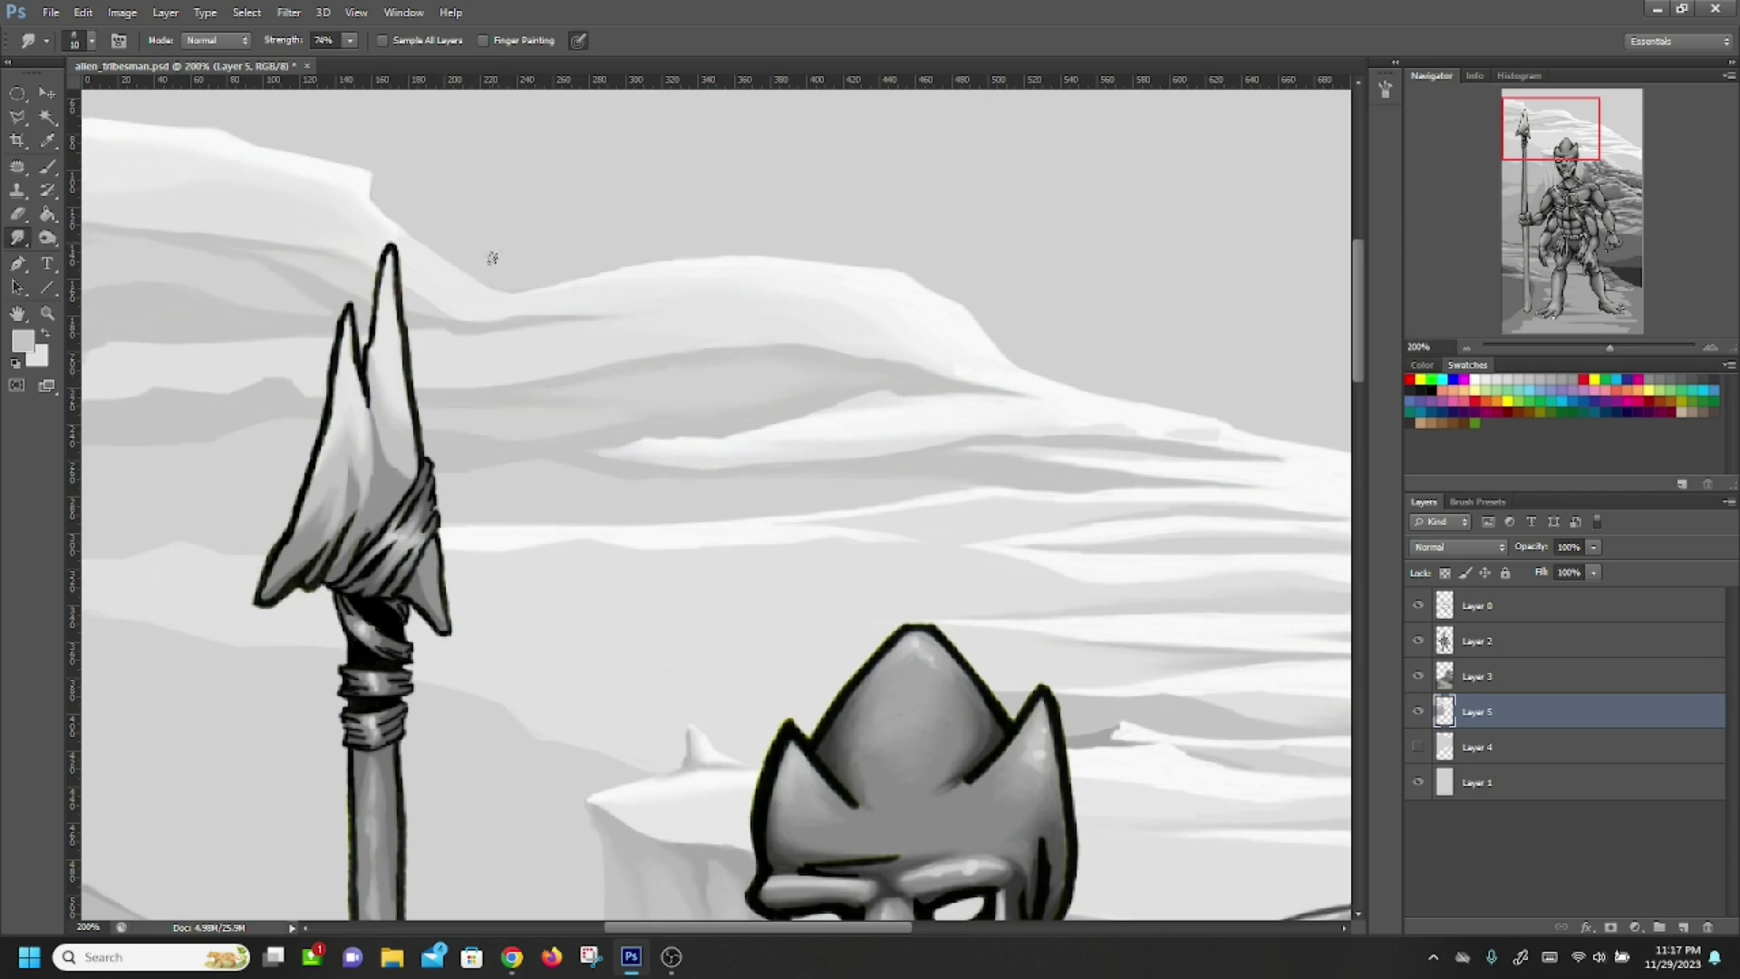
# Sample light gray d1d1d1 from beside the spear and paint thin shadow strokes across the pale hillside on both sides of the spear binding
pyautogui.moveTo(1555, 136); pyautogui.dragTo(1553, 154)
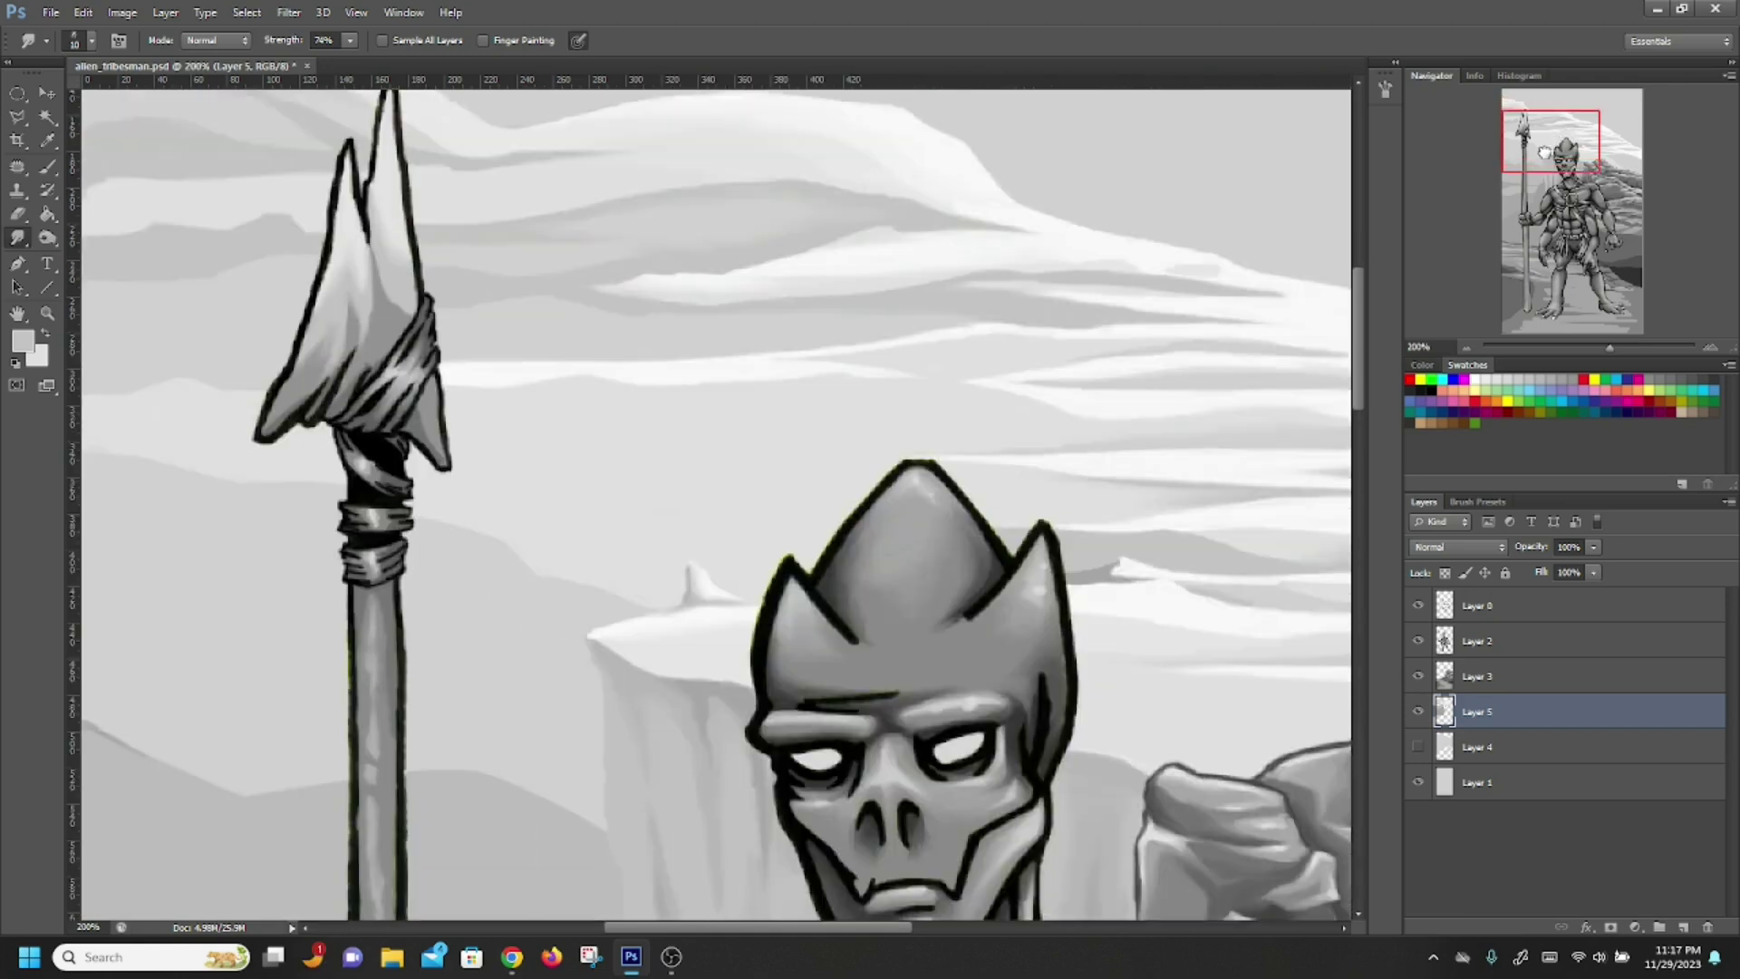
pyautogui.click(27, 342)
pyautogui.click(319, 453)
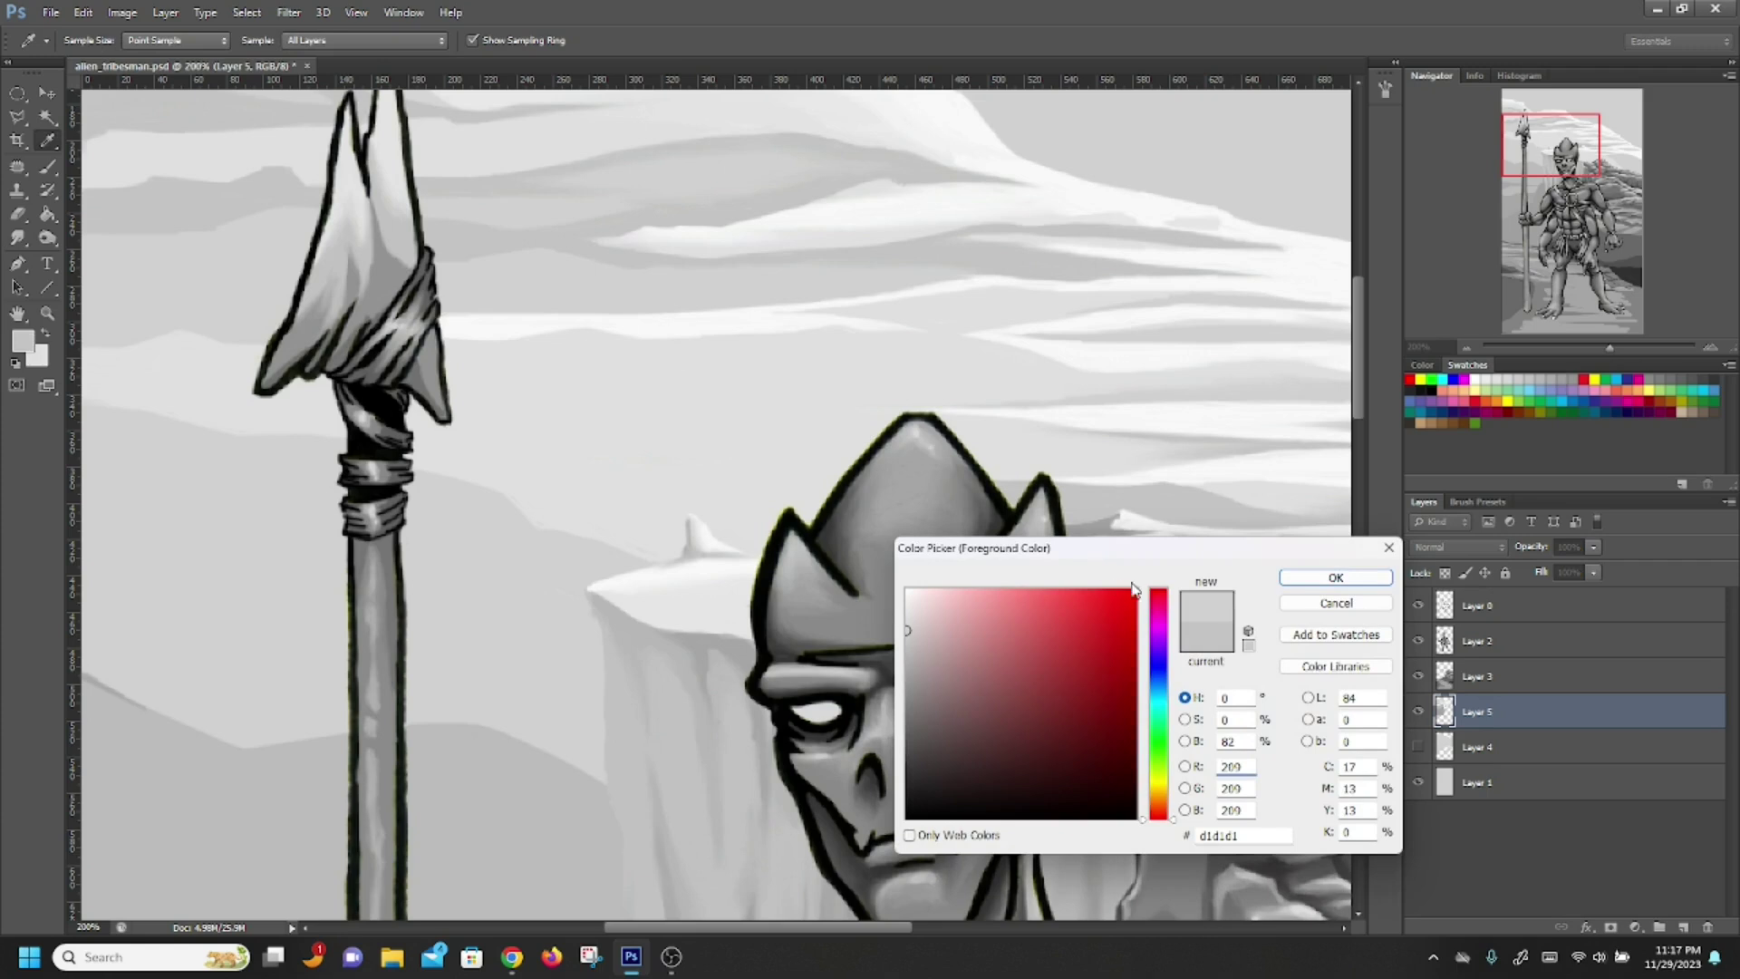
pyautogui.click(1305, 580)
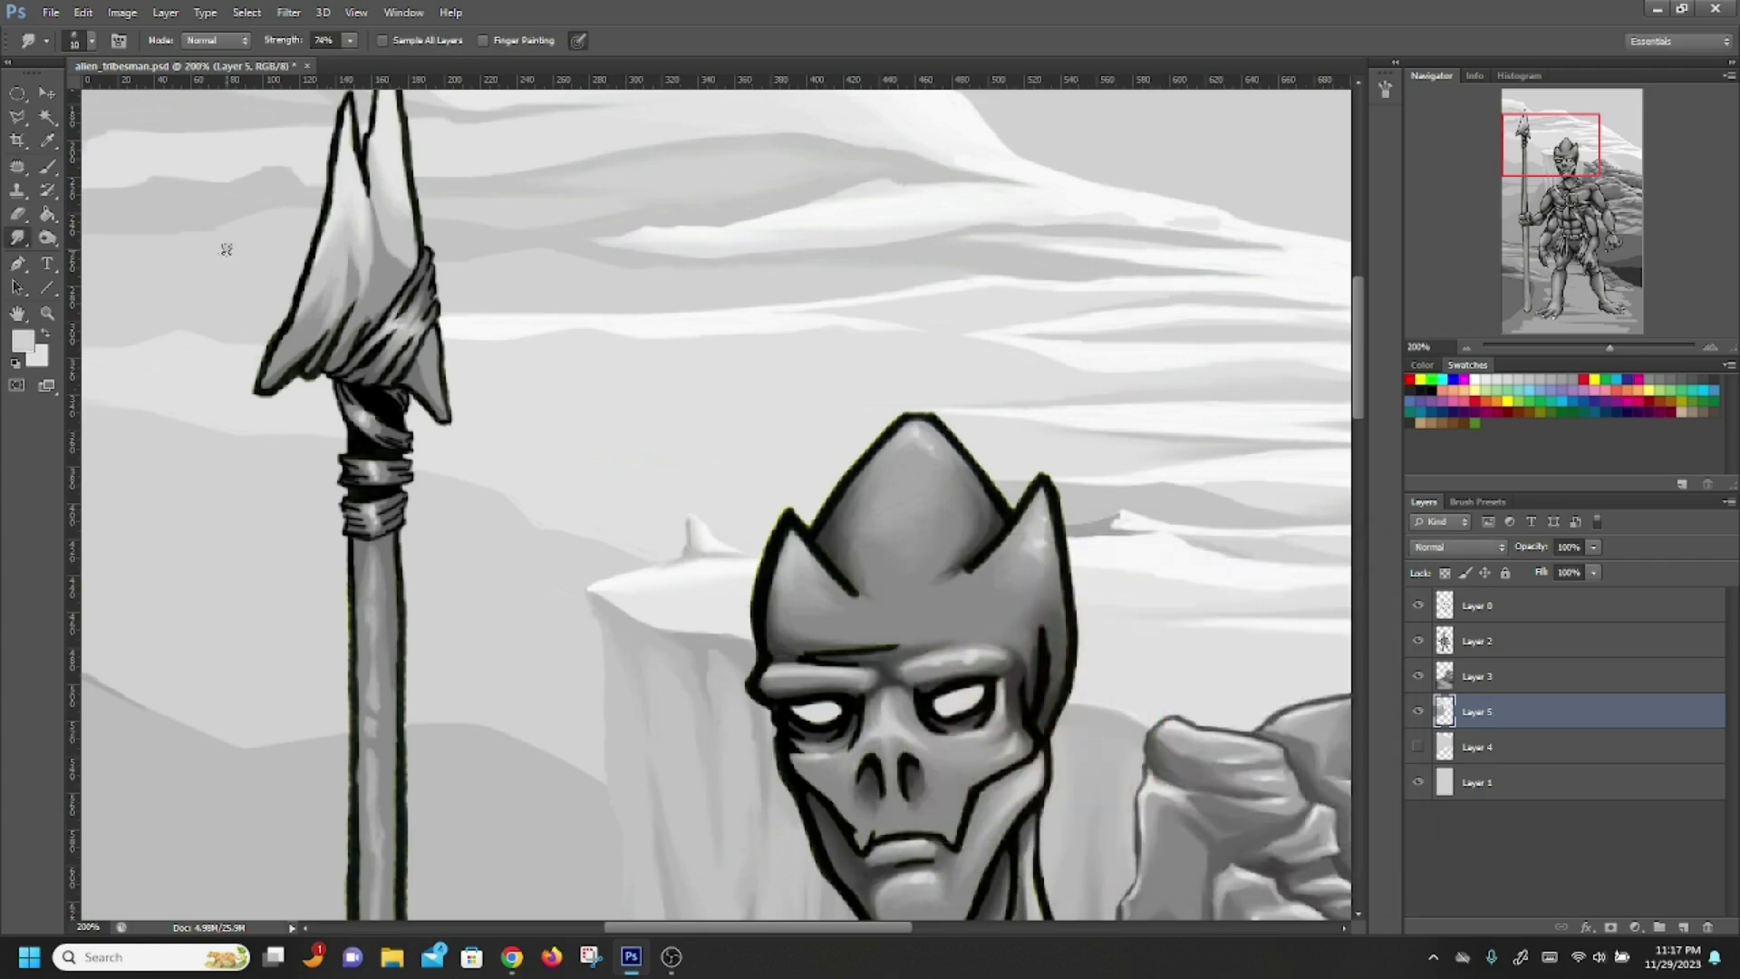
pyautogui.click(48, 166)
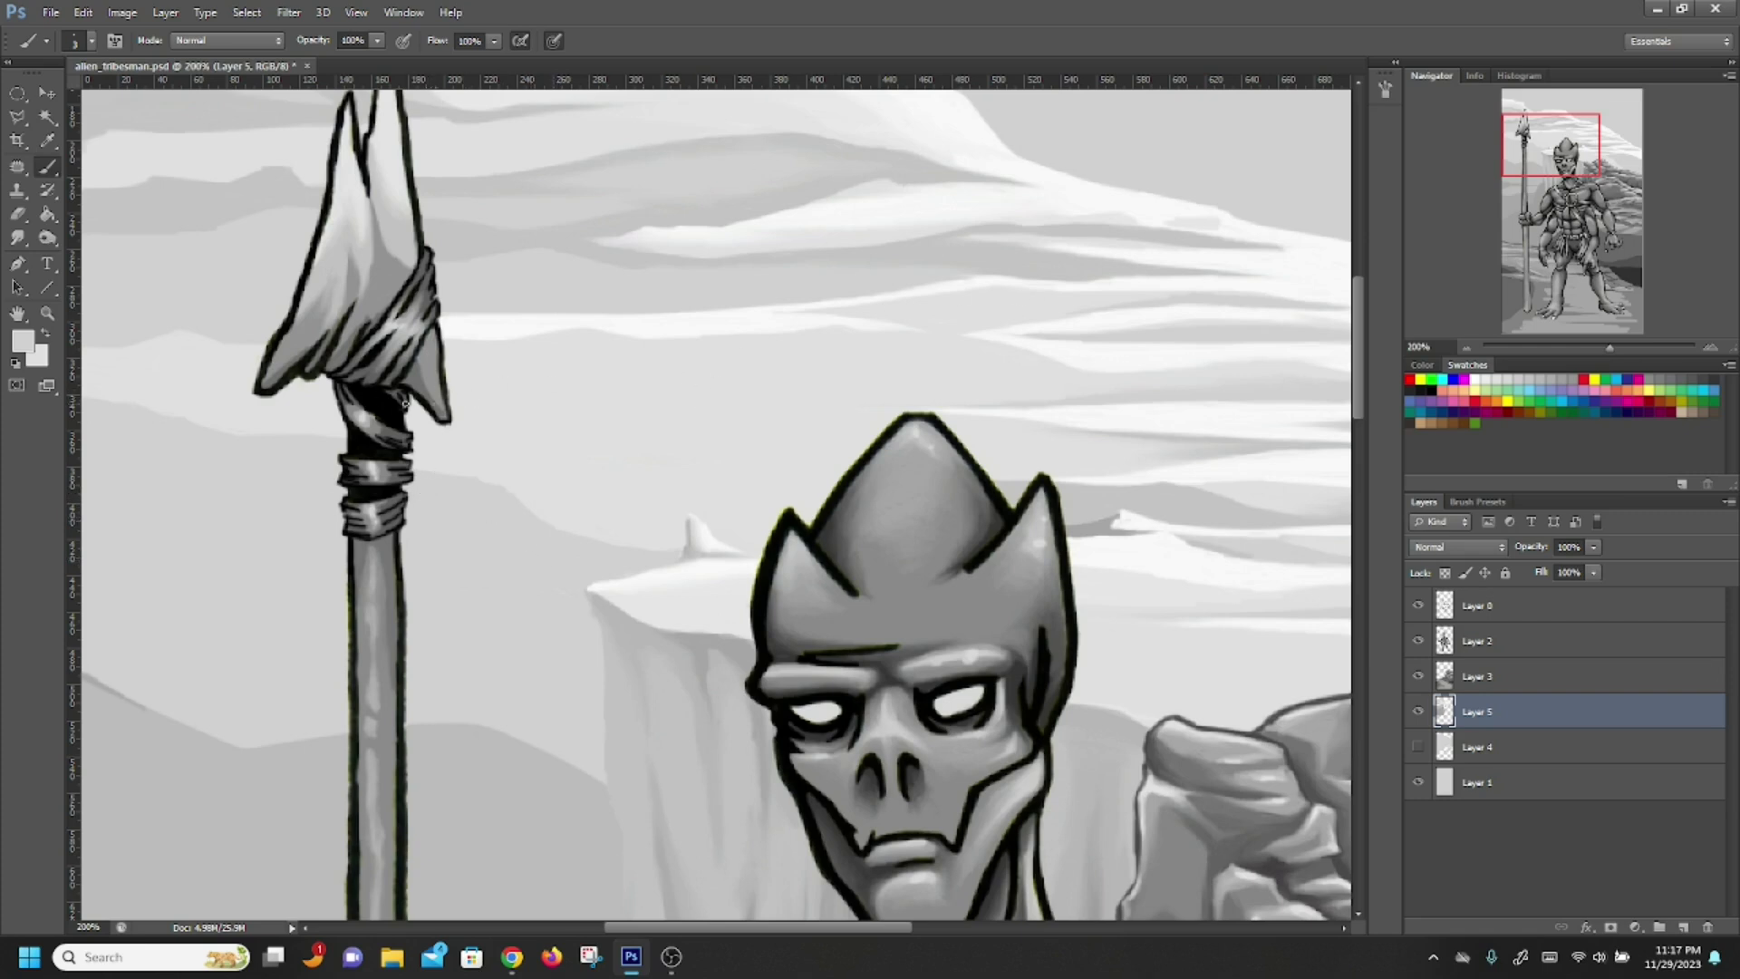
pyautogui.moveTo(451, 400); pyautogui.dragTo(687, 408)
pyautogui.moveTo(577, 398)
pyautogui.mouseDown()
pyautogui.moveTo(456, 391)
pyautogui.moveTo(628, 393)
pyautogui.mouseUp()
pyautogui.moveTo(446, 378); pyautogui.dragTo(590, 384)
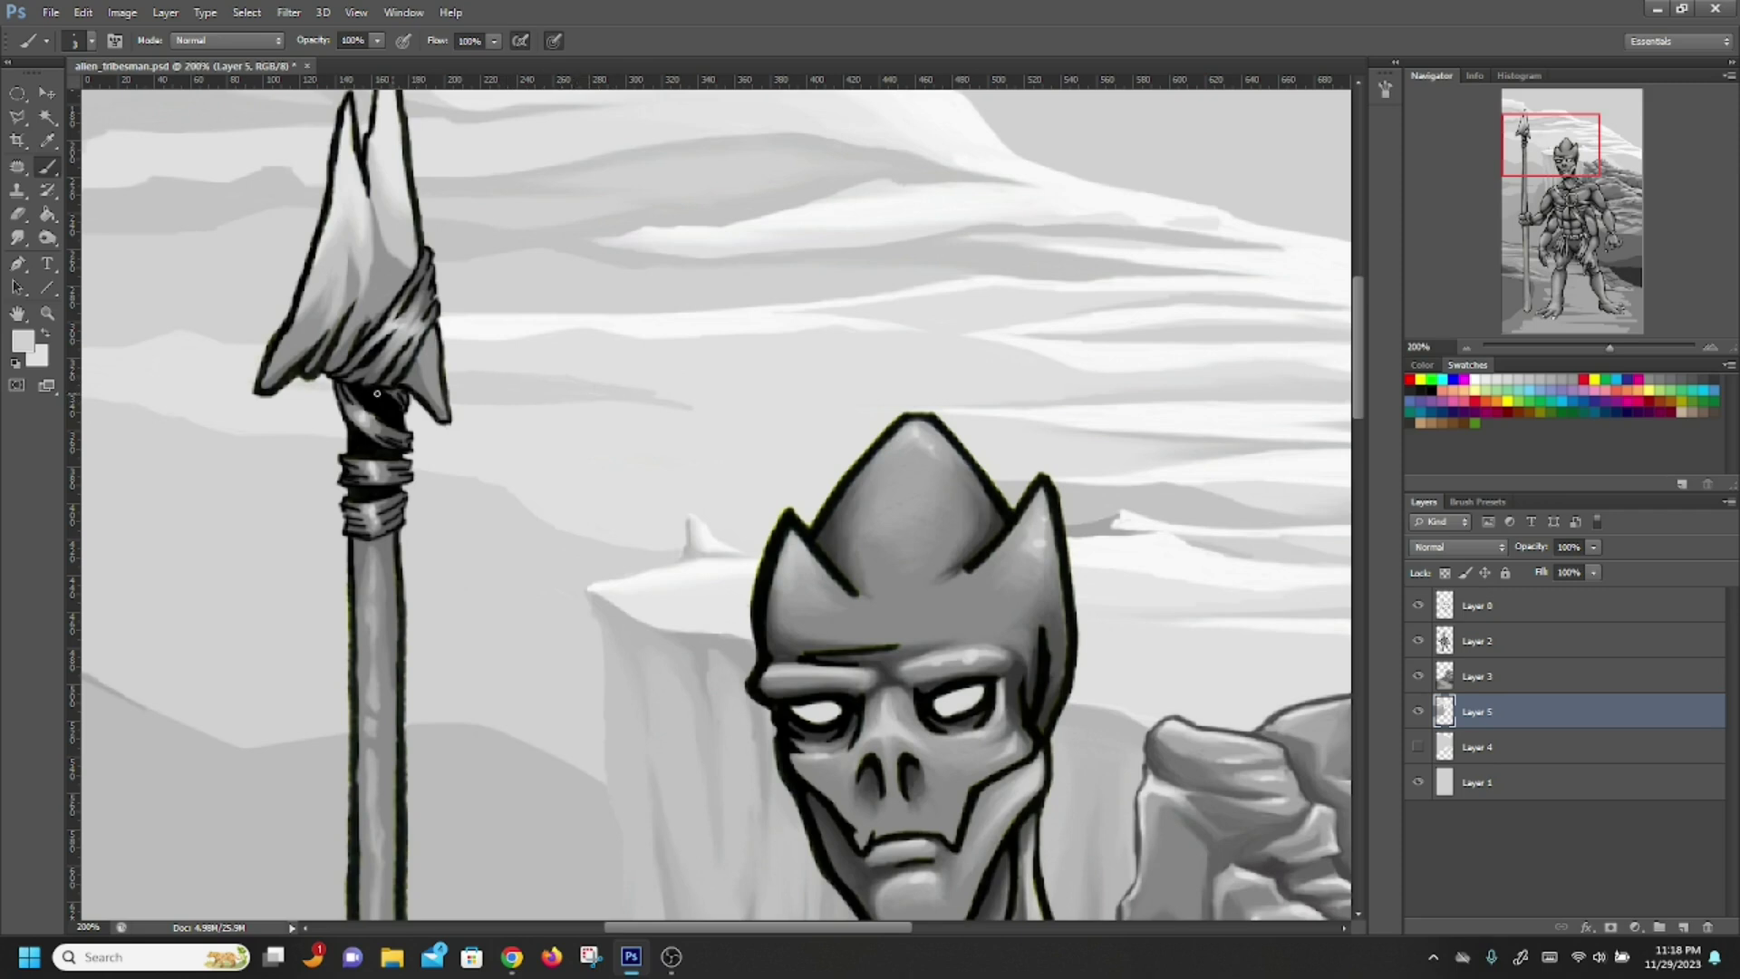
pyautogui.moveTo(243, 387); pyautogui.dragTo(150, 381)
pyautogui.moveTo(692, 407); pyautogui.dragTo(692, 406)
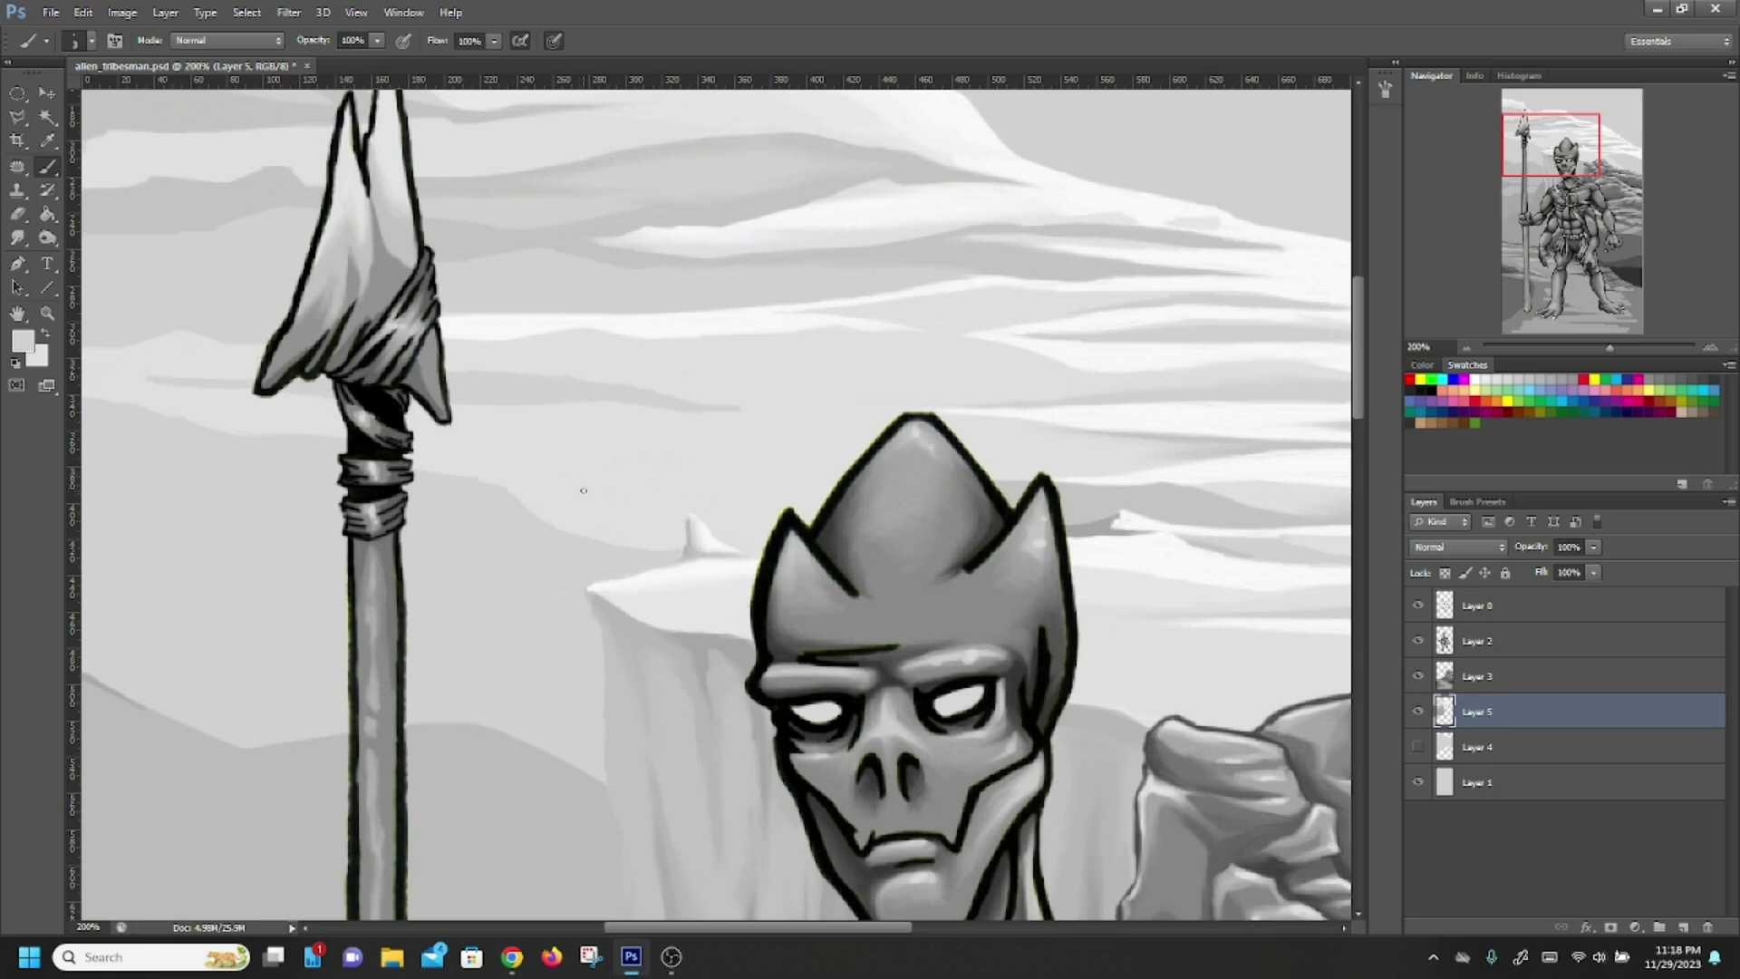
# Paint thin contour strokes on the distant slope beside and above the small rock spire on the clifftop
pyautogui.moveTo(529, 493); pyautogui.dragTo(682, 491)
pyautogui.moveTo(716, 530)
pyautogui.mouseDown()
pyautogui.moveTo(762, 532)
pyautogui.moveTo(661, 498)
pyautogui.moveTo(765, 501)
pyautogui.mouseUp()
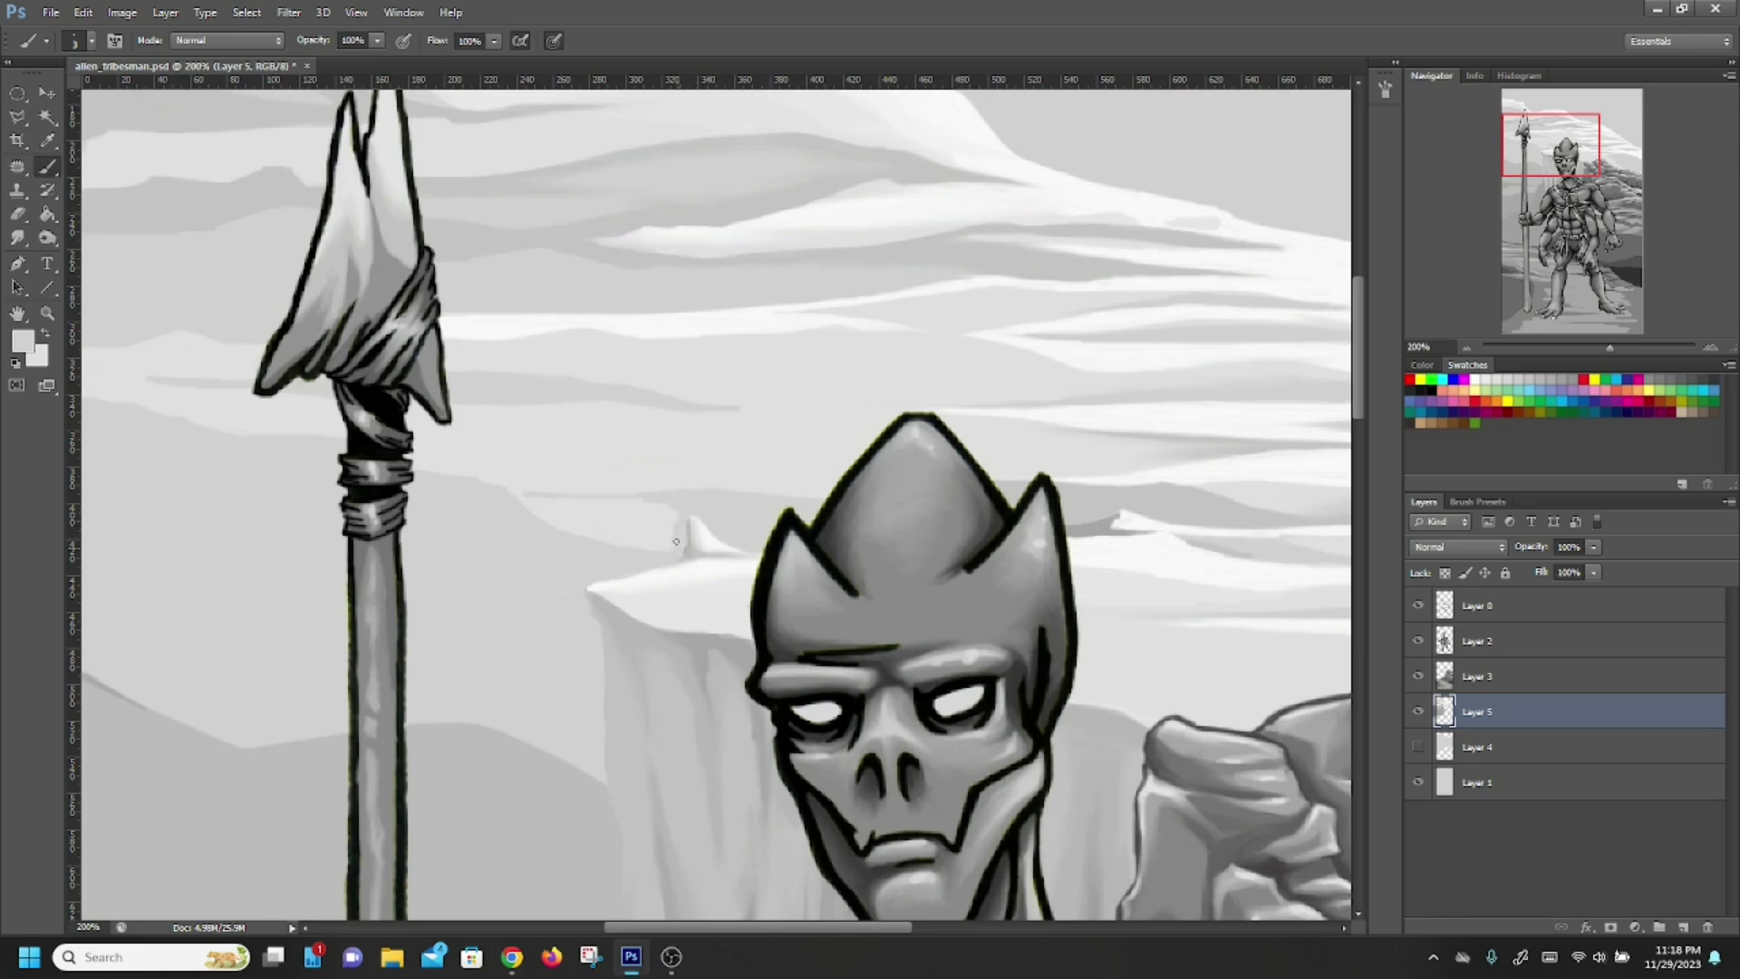
pyautogui.moveTo(670, 540); pyautogui.dragTo(671, 517)
# Switch to the browser, examine The Marvels ratings on Rotten Tomatoes, and return to the Photoshop painting
pyautogui.hotkey('alt', 'Tab')
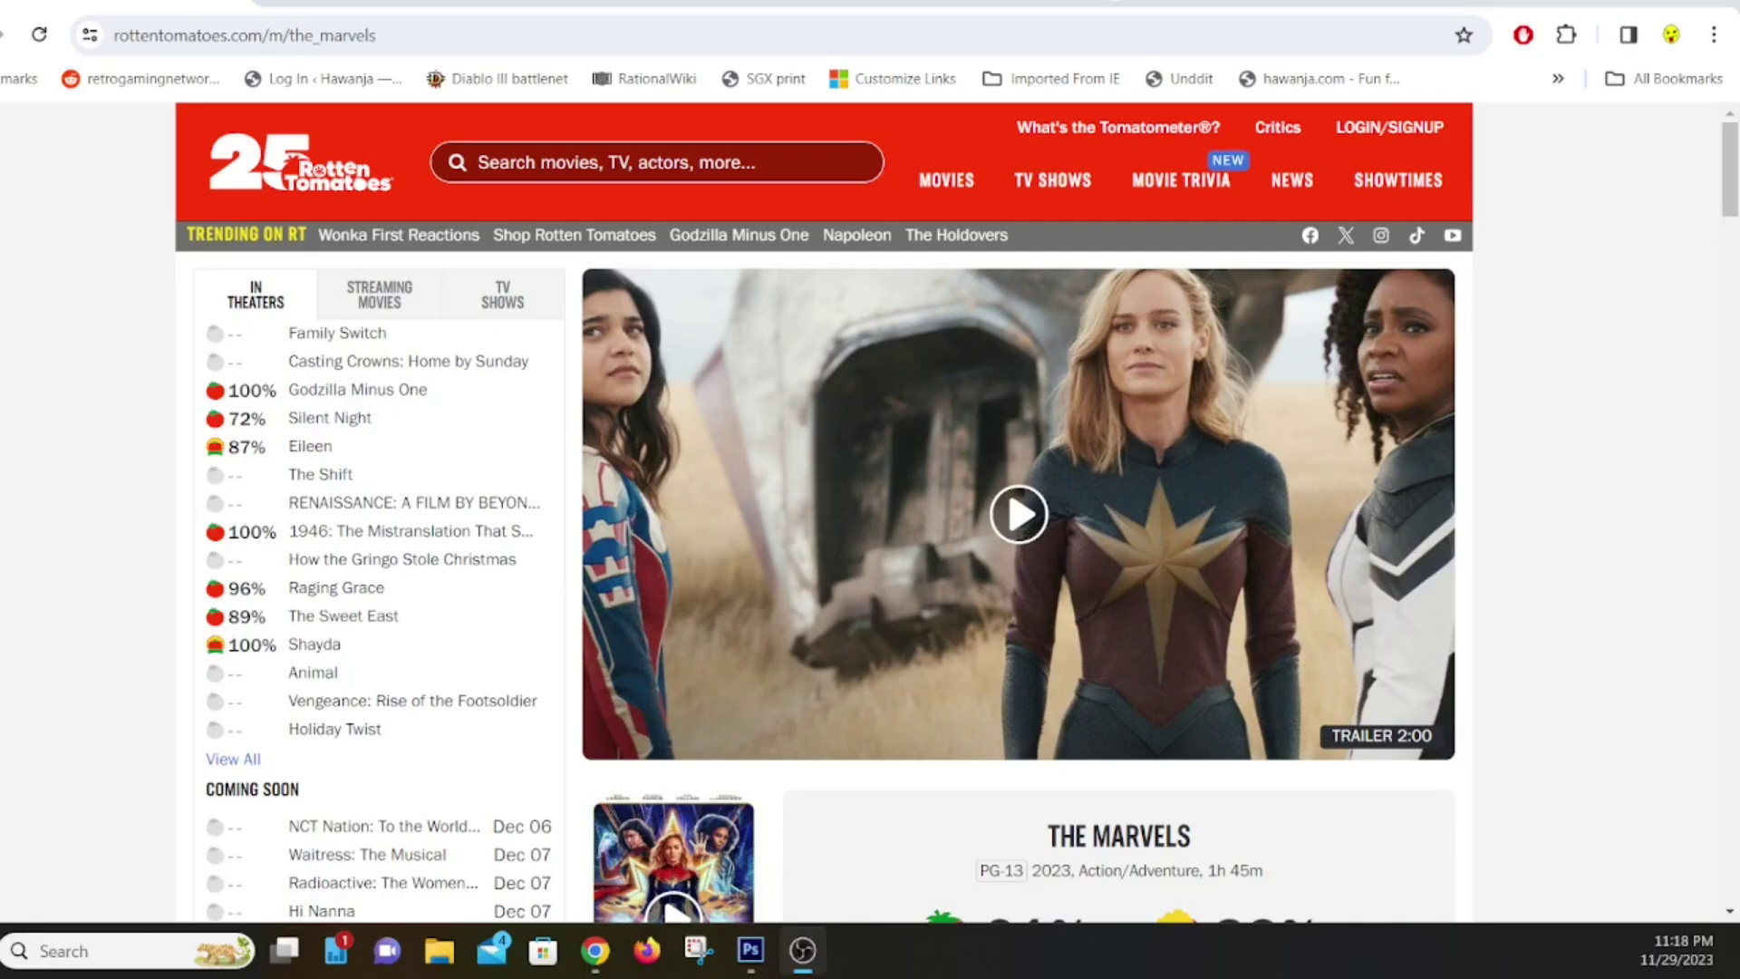
pyautogui.scroll(-5, 930, 580)
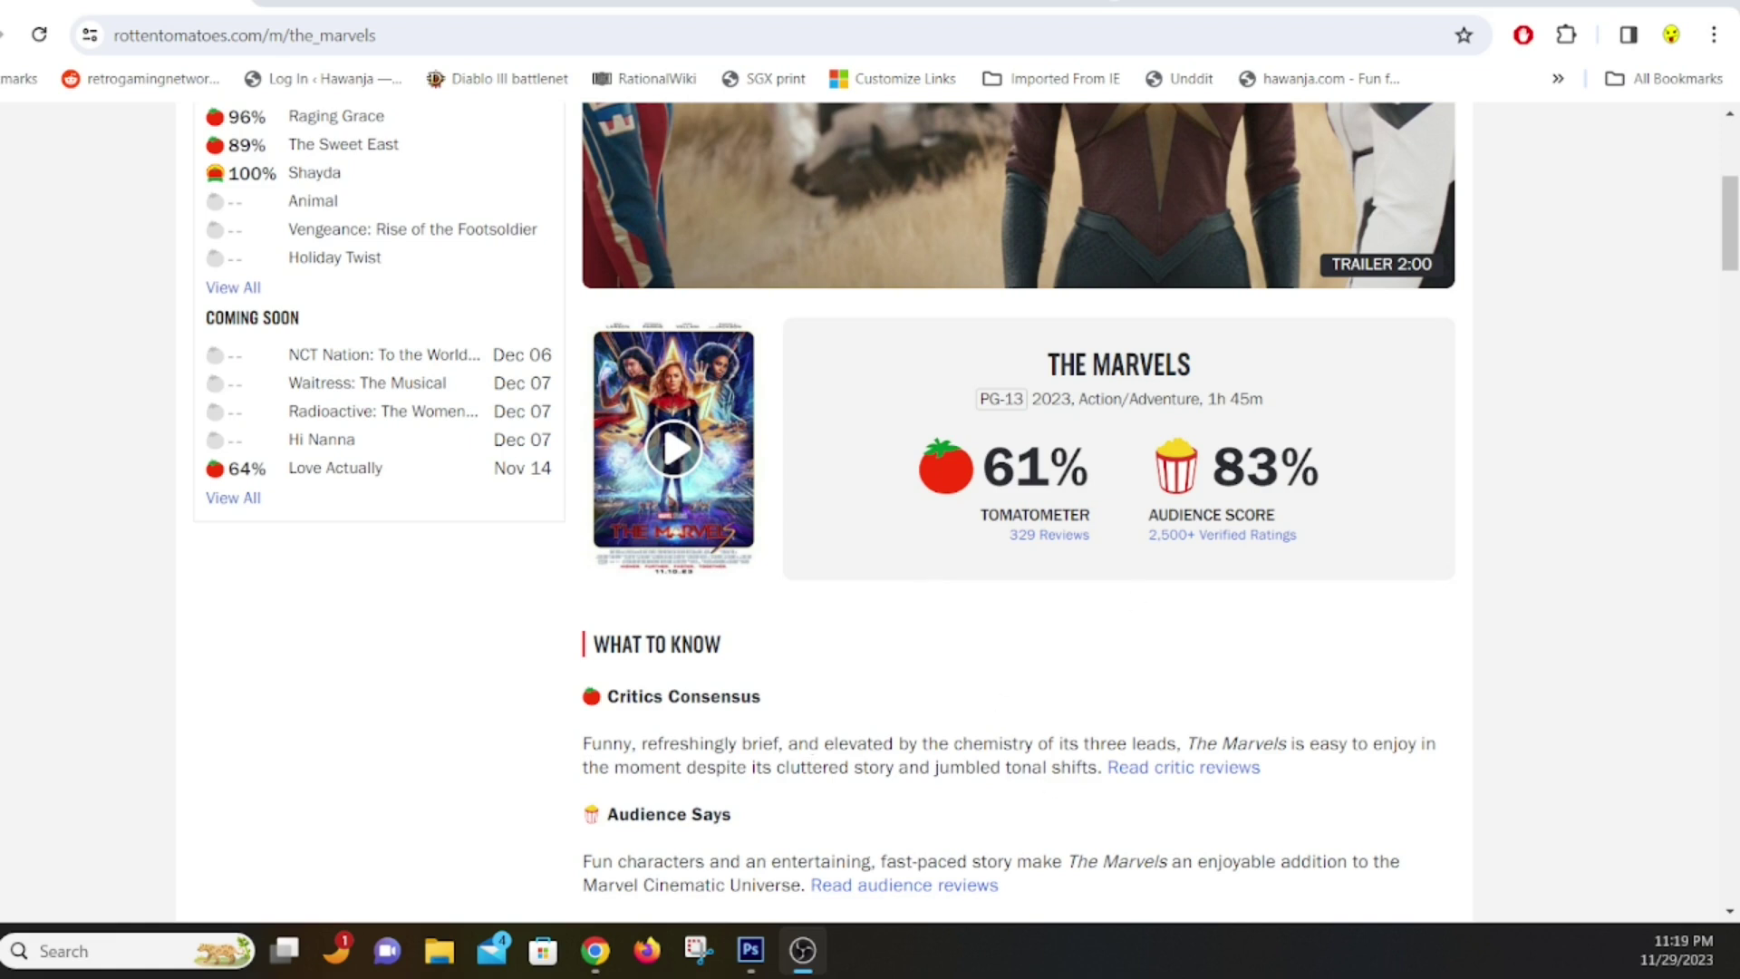
pyautogui.hotkey('alt', 'Tab')
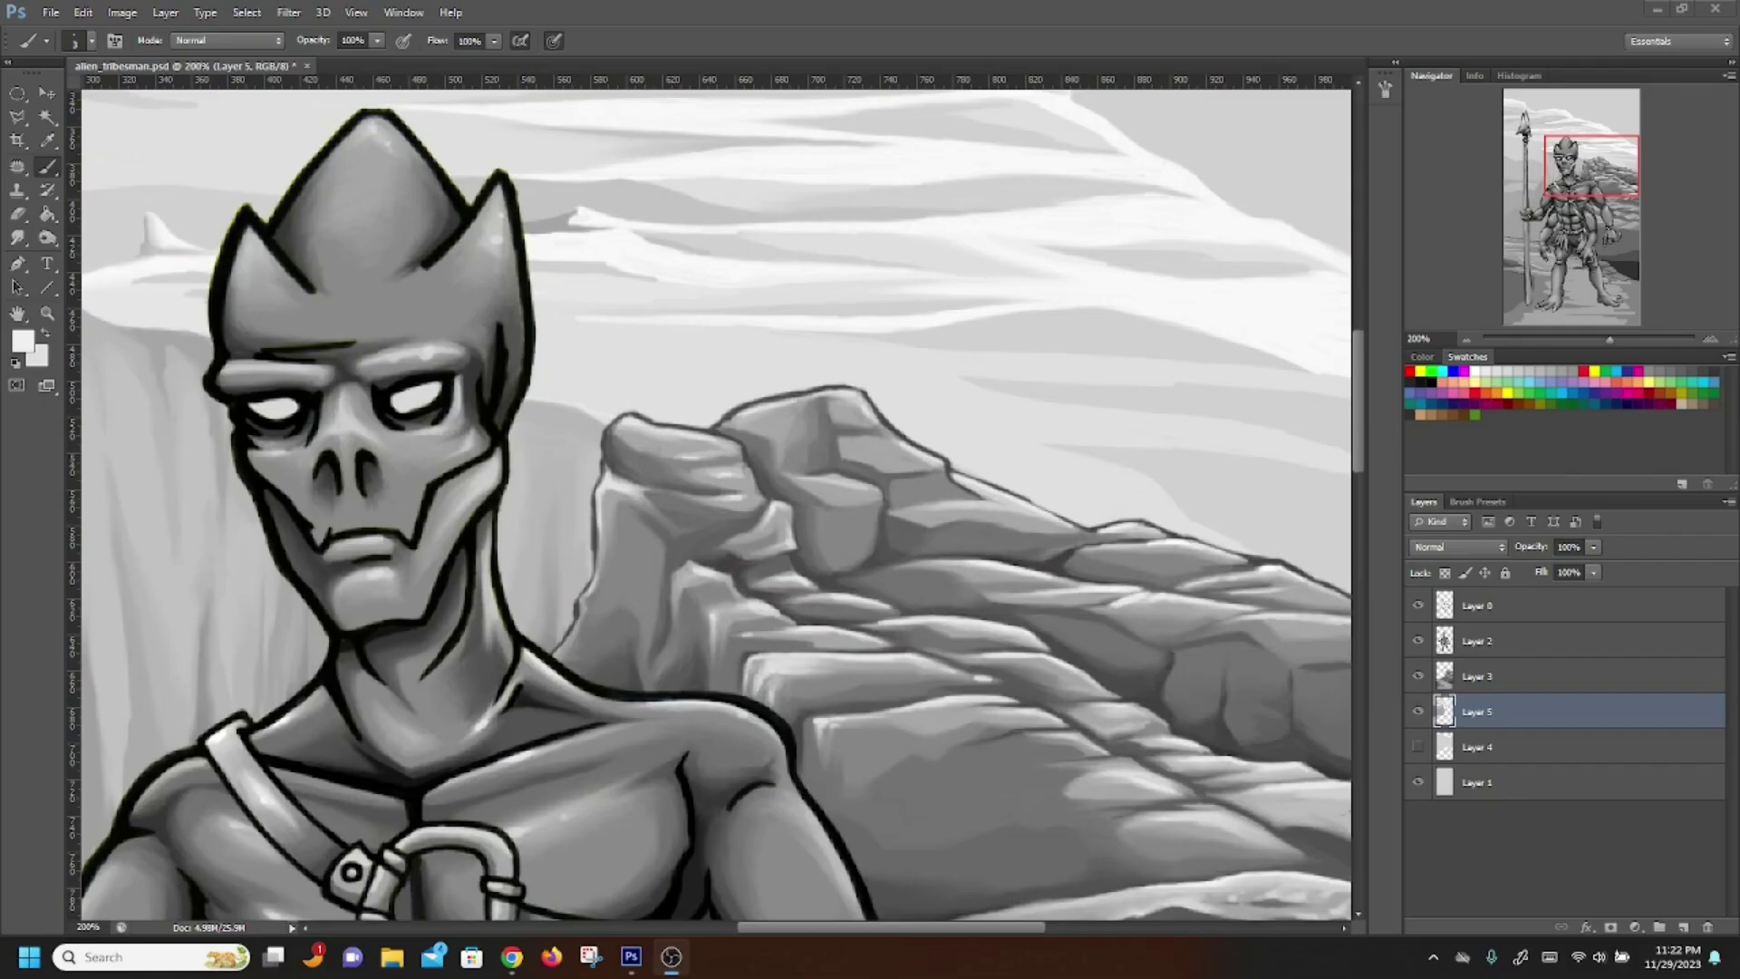
pyautogui.hotkey('alt', 'Tab')
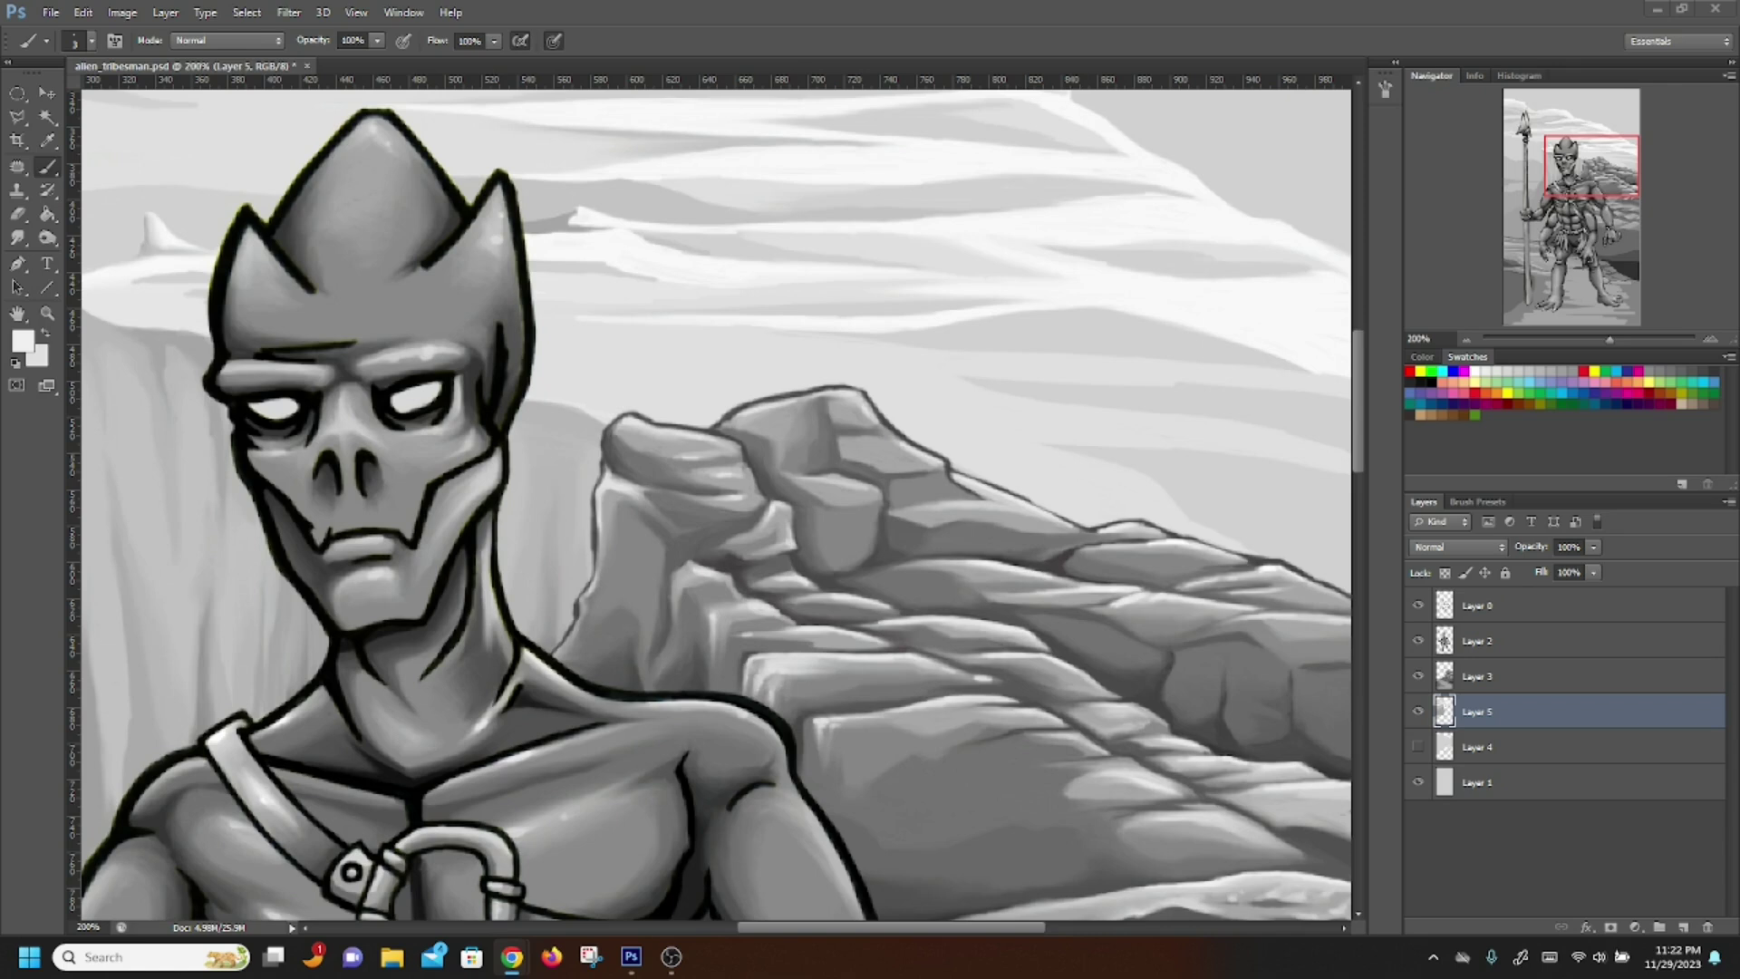
# Paint light strokes along the pale ridge bands beside the head, above the foreground rocks
pyautogui.click(571, 302)
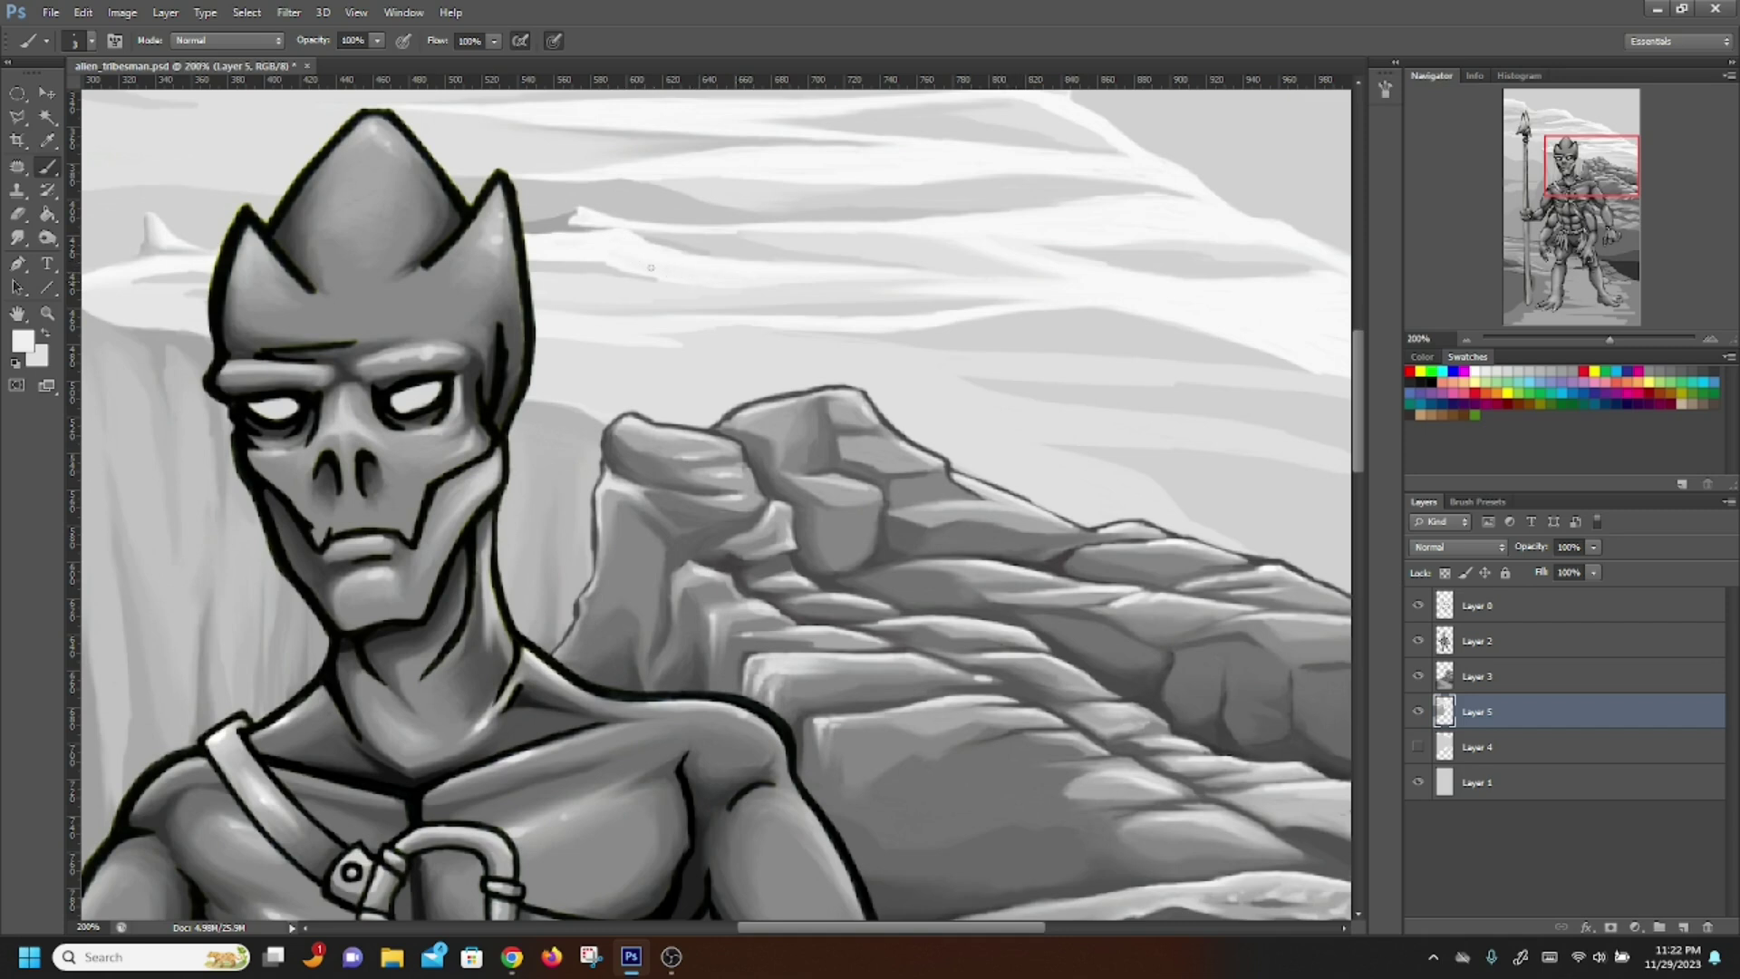
pyautogui.moveTo(663, 276)
pyautogui.mouseDown()
pyautogui.moveTo(789, 285)
pyautogui.moveTo(754, 282)
pyautogui.mouseUp()
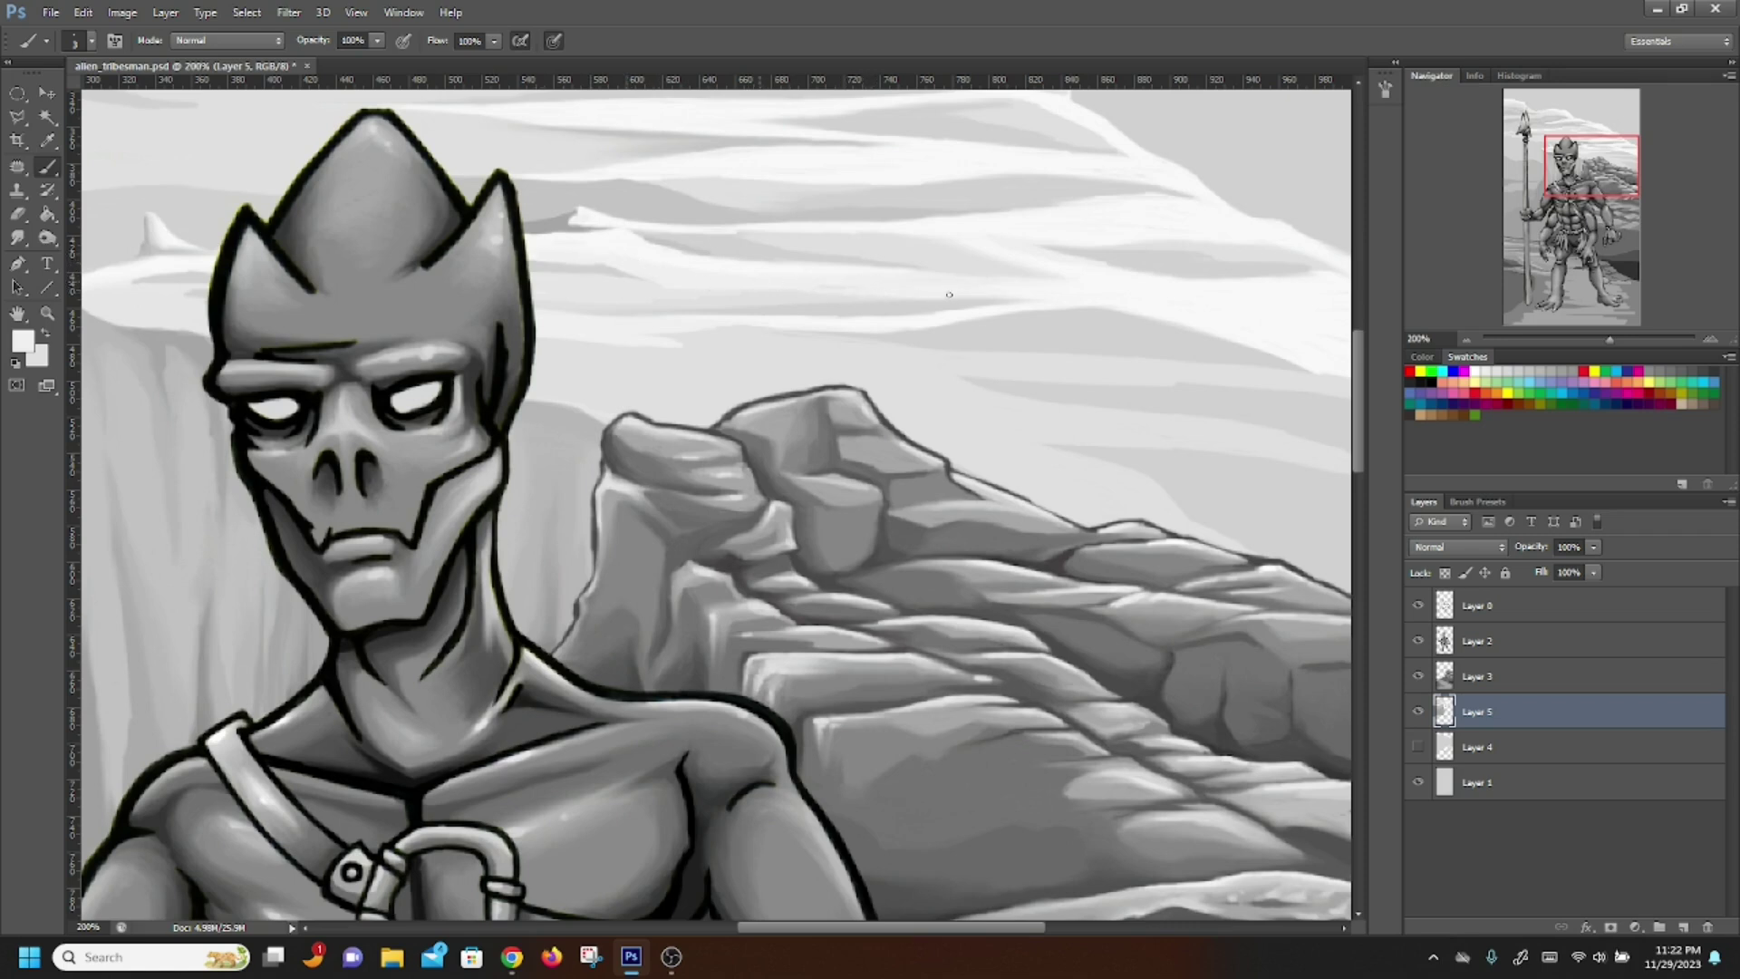
pyautogui.moveTo(1012, 298)
pyautogui.mouseDown()
pyautogui.moveTo(1053, 304)
pyautogui.moveTo(854, 304)
pyautogui.moveTo(941, 296)
pyautogui.moveTo(895, 303)
pyautogui.mouseUp()
# Smudge the strokes on the background ridges from the hillside above the rocks across to the spear
pyautogui.press('r')
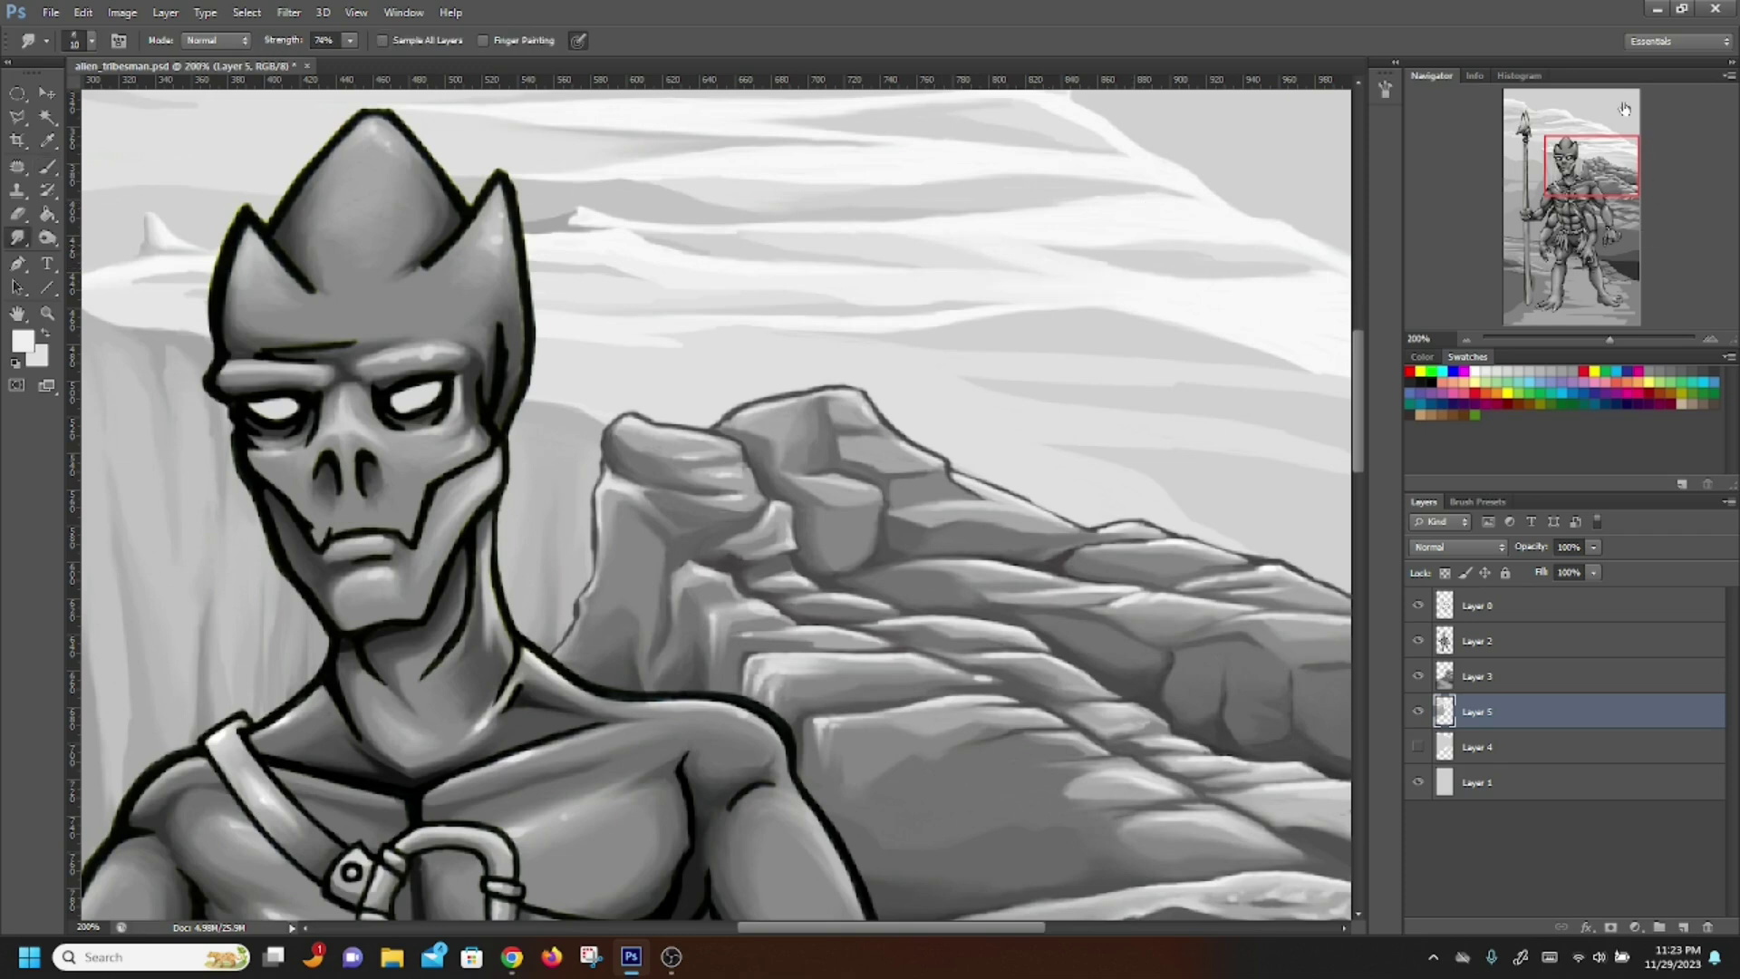
pyautogui.moveTo(1601, 174); pyautogui.dragTo(1597, 146)
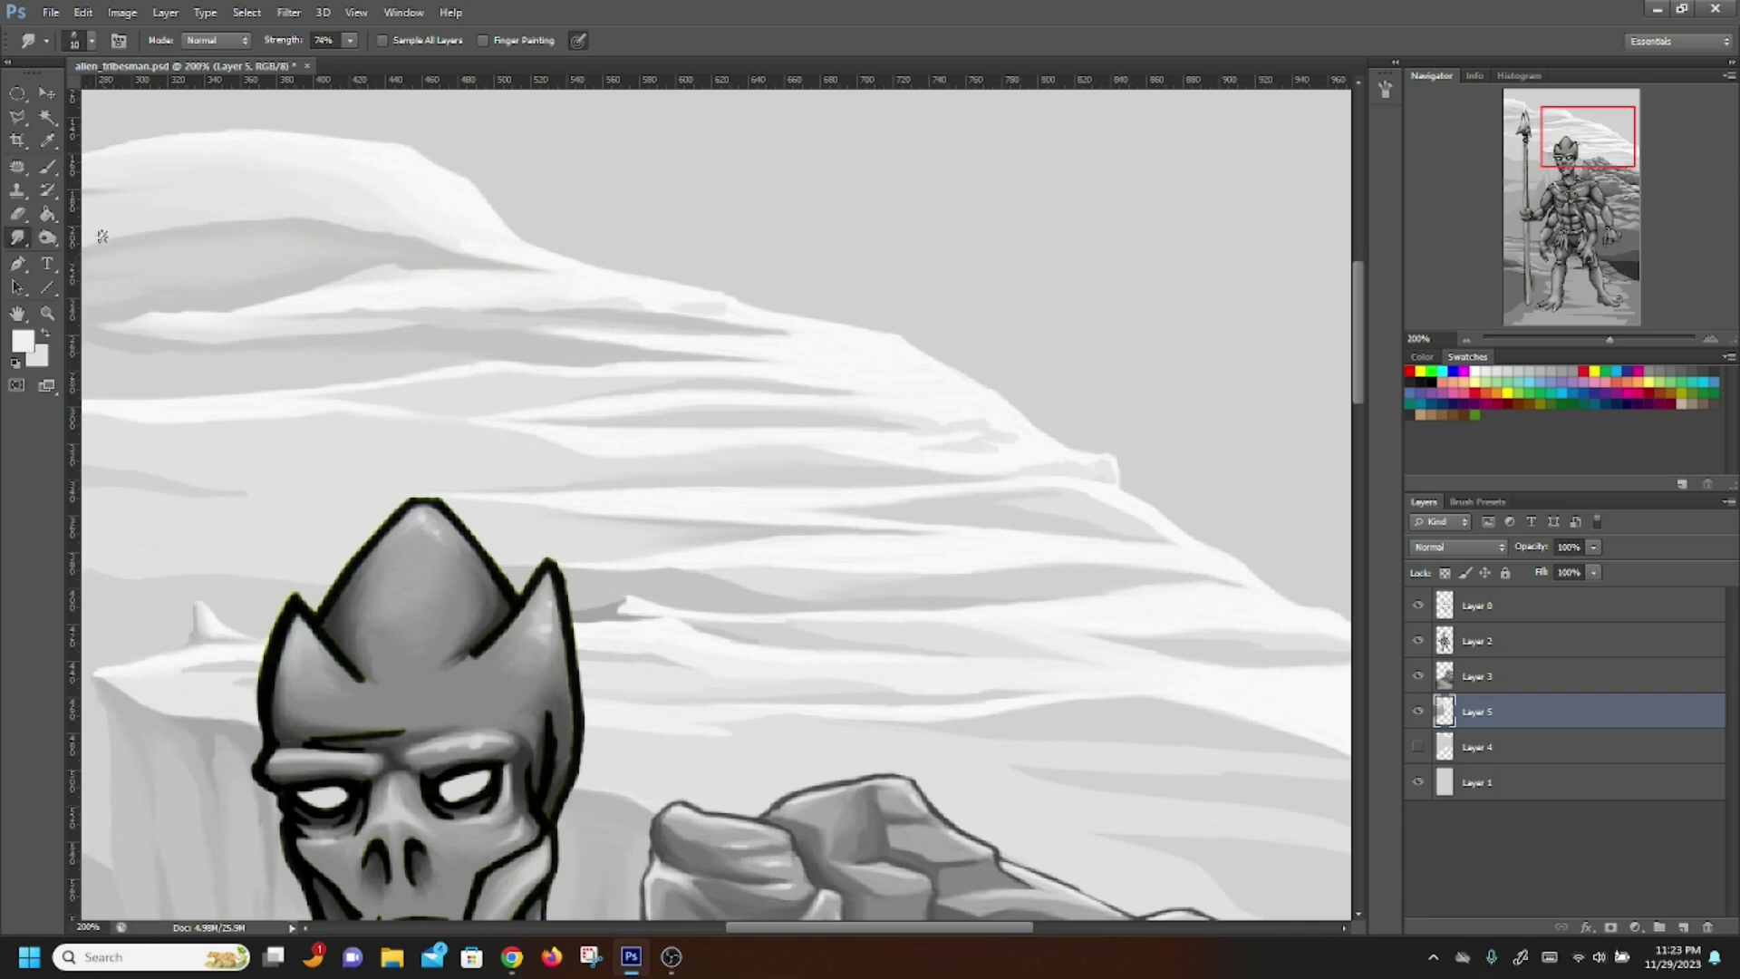
pyautogui.moveTo(1582, 150); pyautogui.dragTo(1545, 137)
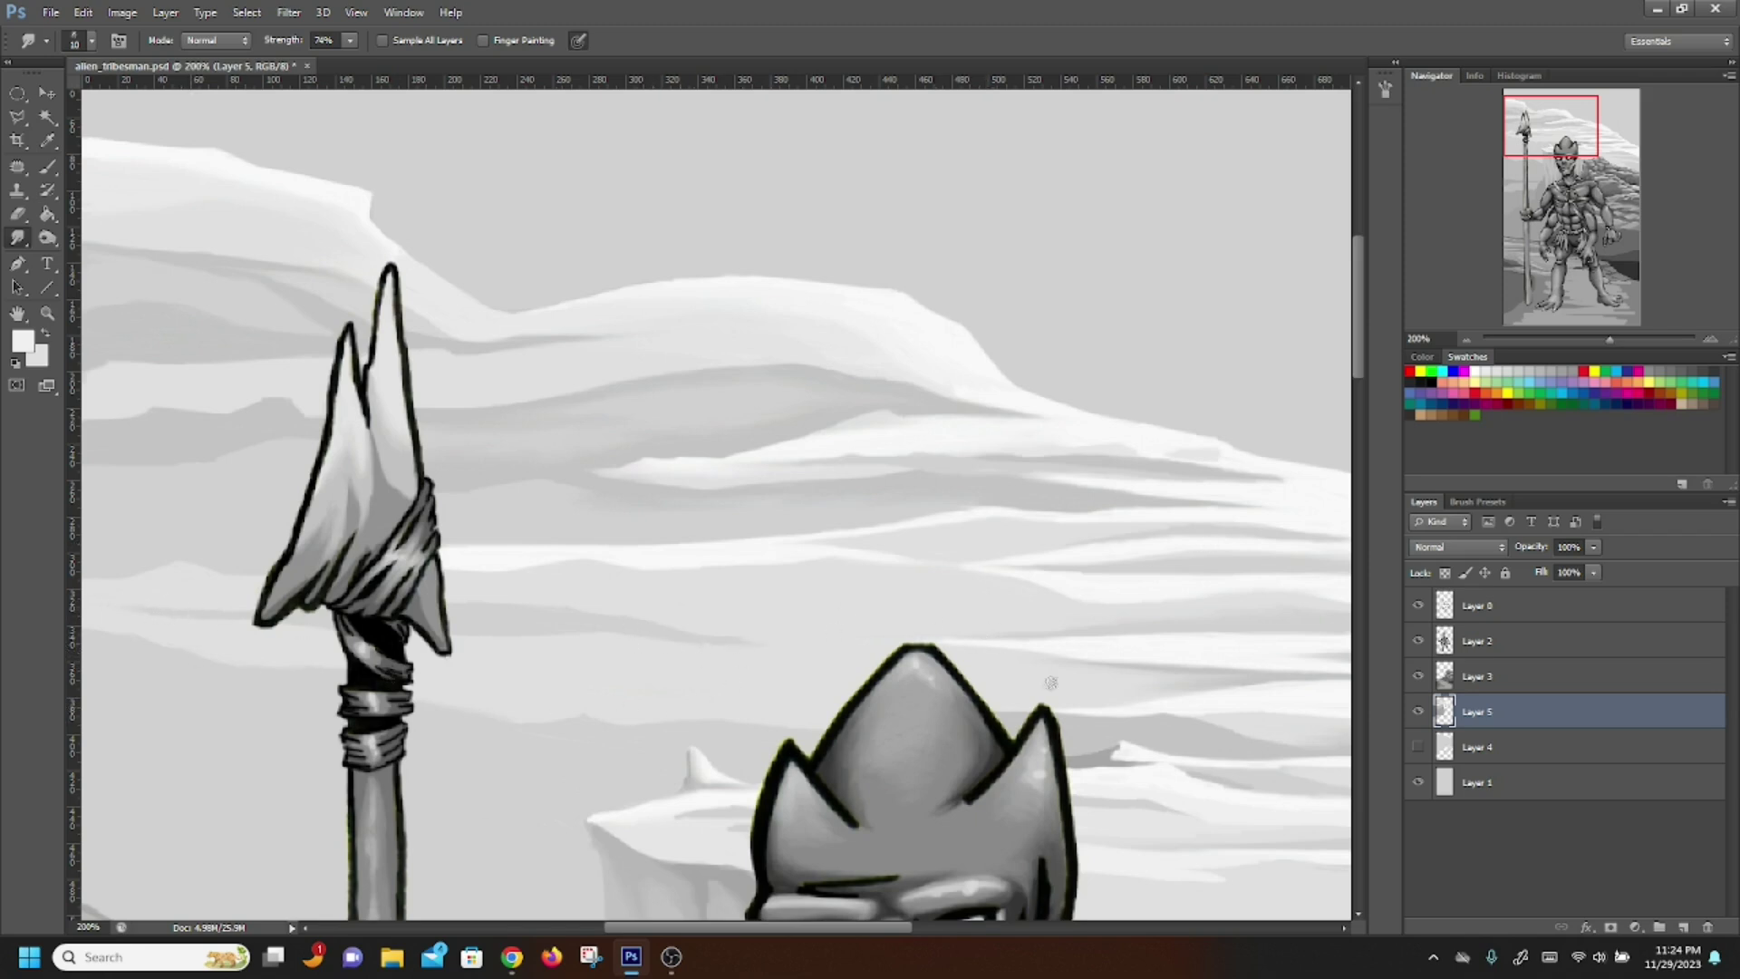
pyautogui.moveTo(1565, 136); pyautogui.dragTo(1581, 147)
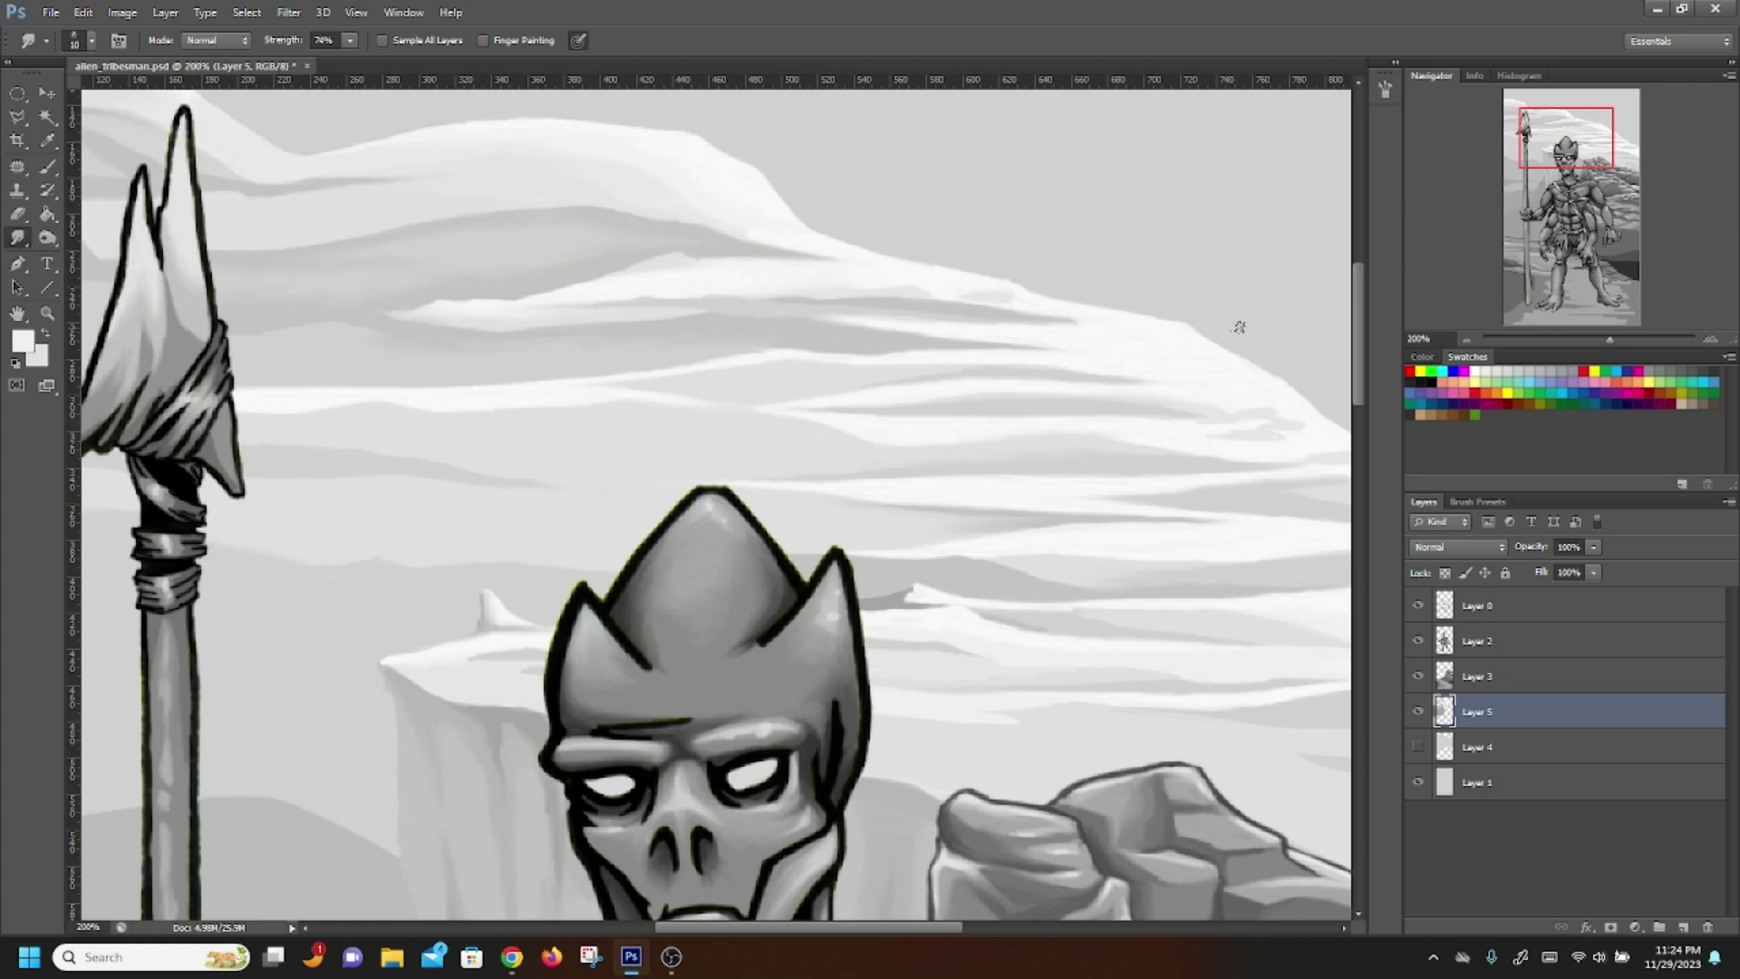
pyautogui.moveTo(1567, 146); pyautogui.dragTo(1541, 163)
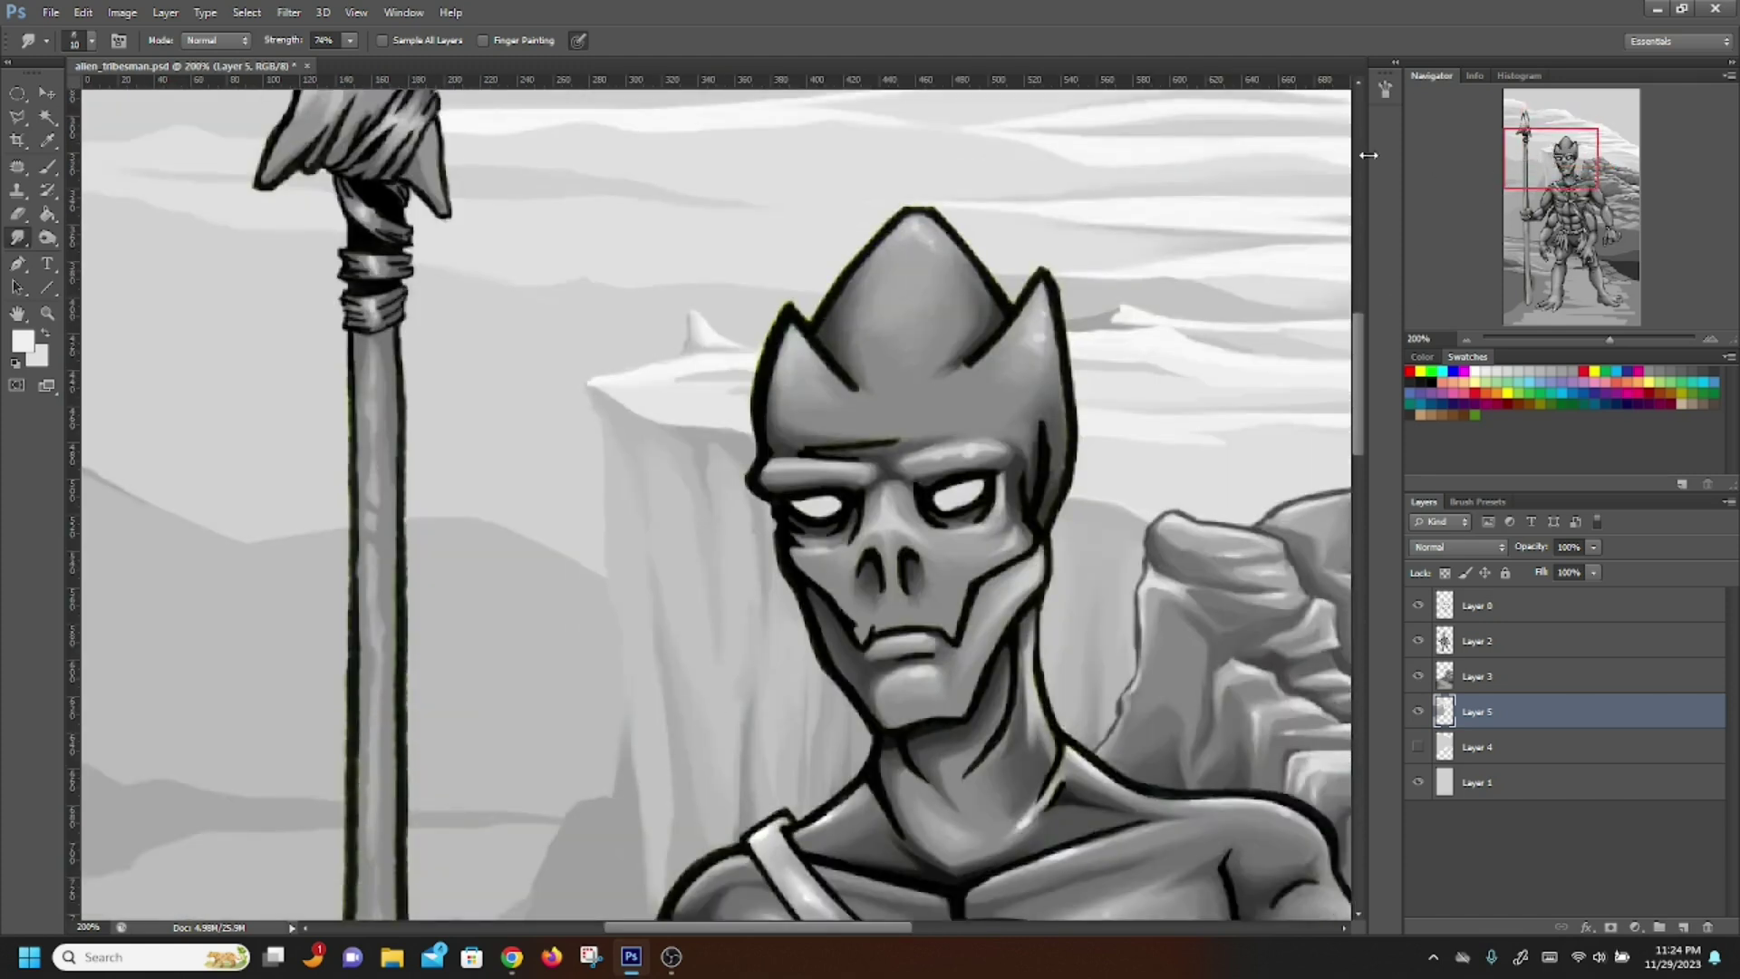
# Sample gray a5a5a5, paint shadow under the cliff rim and on the cliff face beside the head, and choose the Smudge tool for blending
pyautogui.click(24, 342)
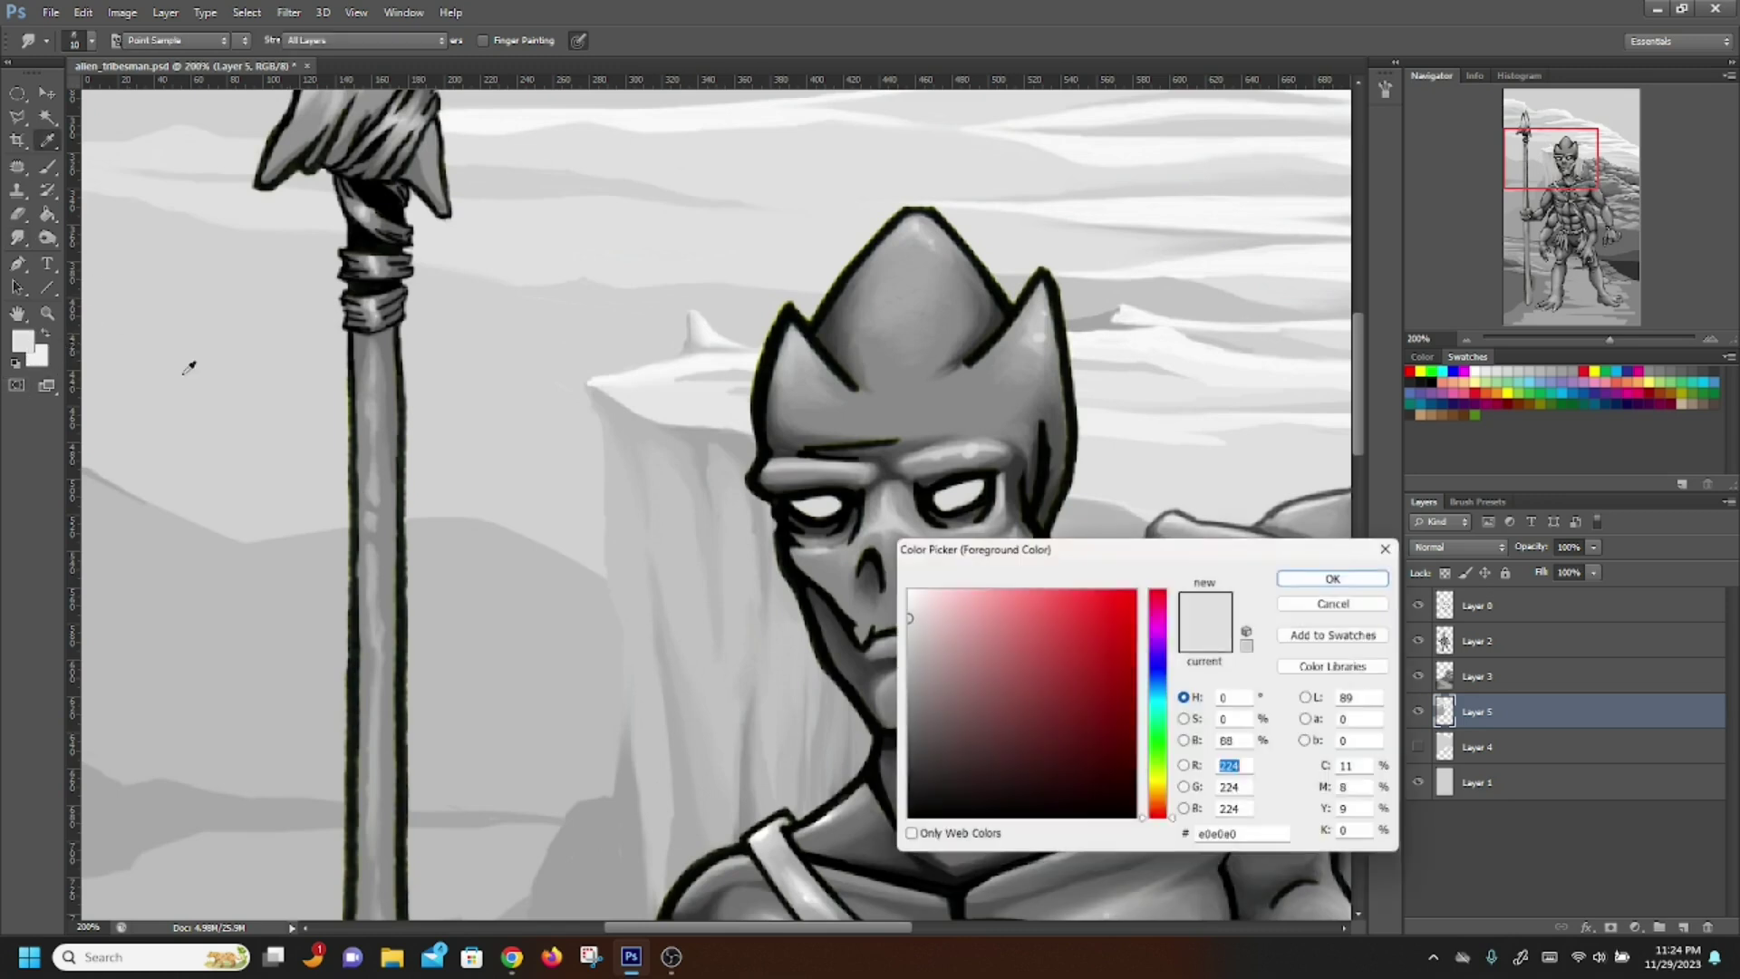
pyautogui.click(525, 579)
pyautogui.click(1331, 580)
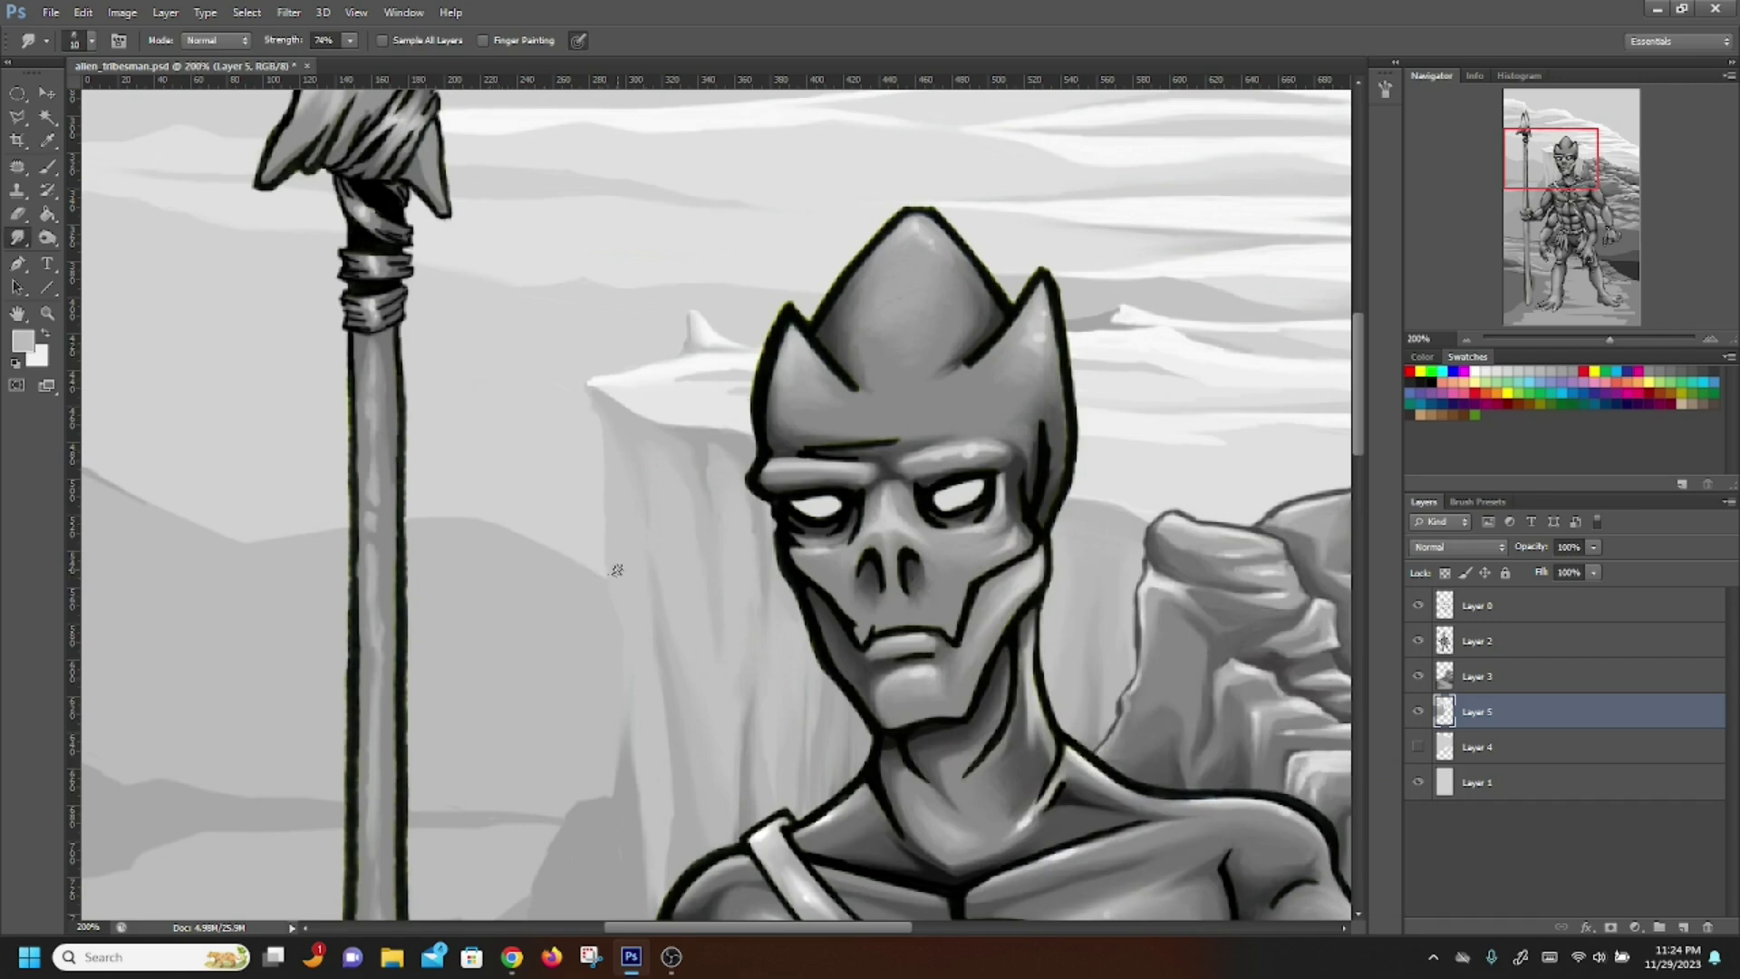
pyautogui.click(46, 334)
pyautogui.click(23, 341)
pyautogui.click(752, 440)
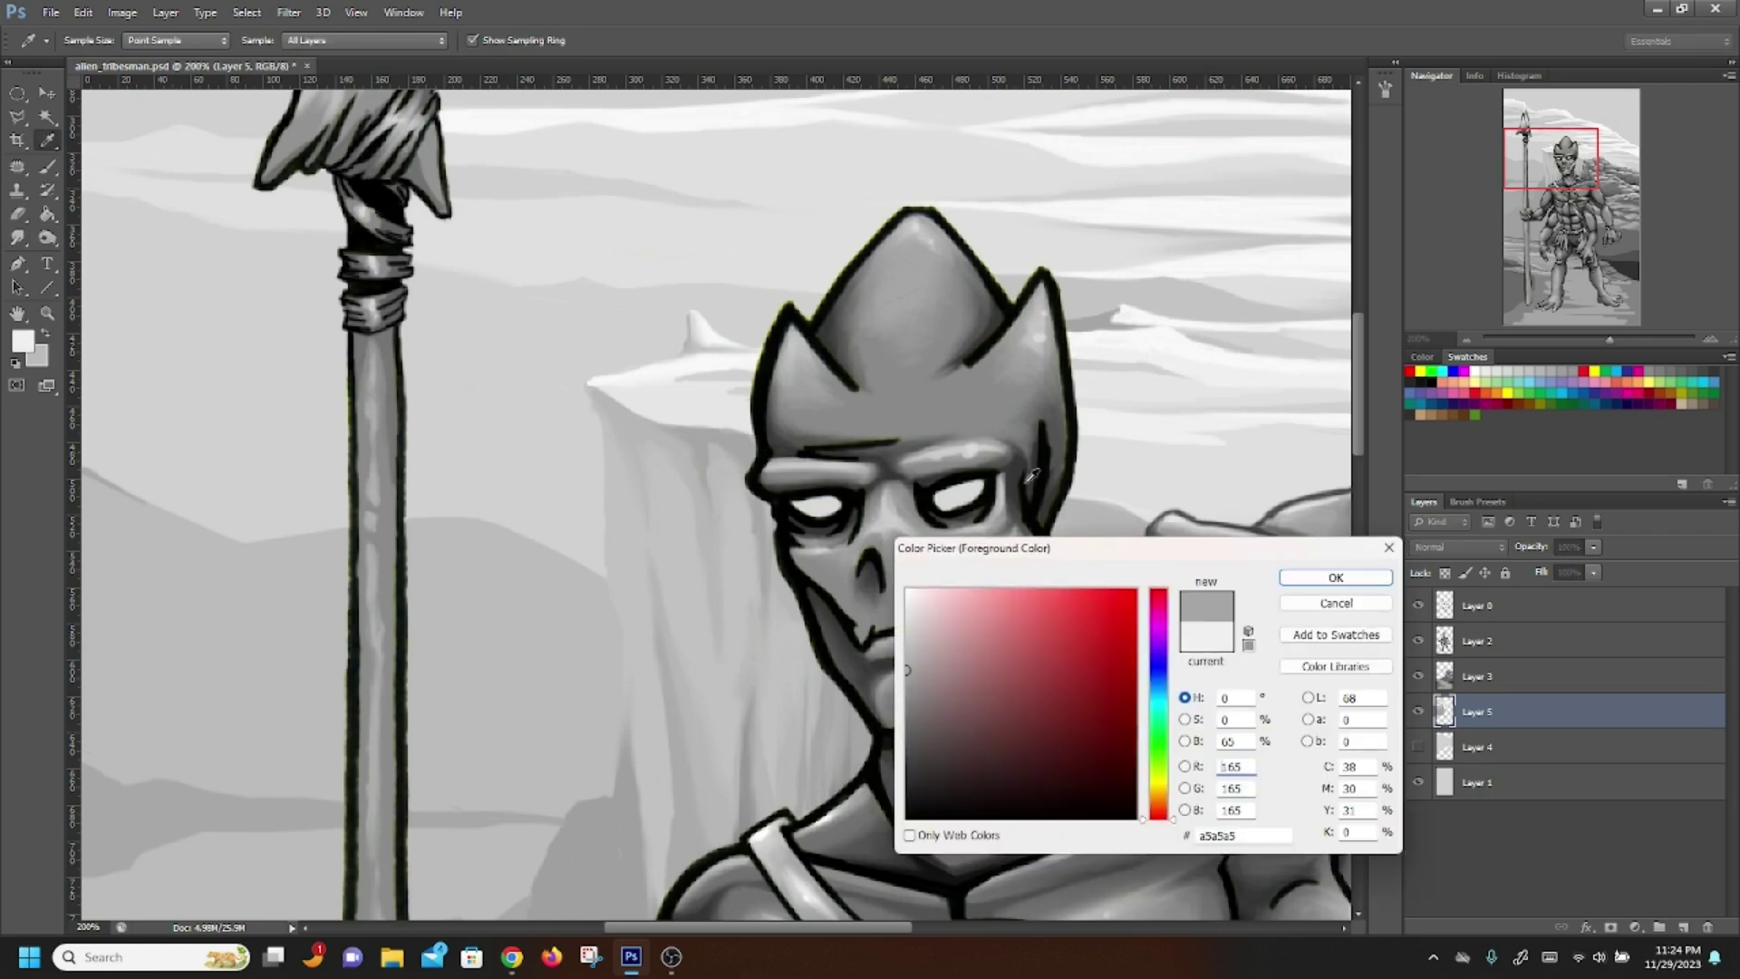
pyautogui.click(1332, 587)
pyautogui.click(48, 166)
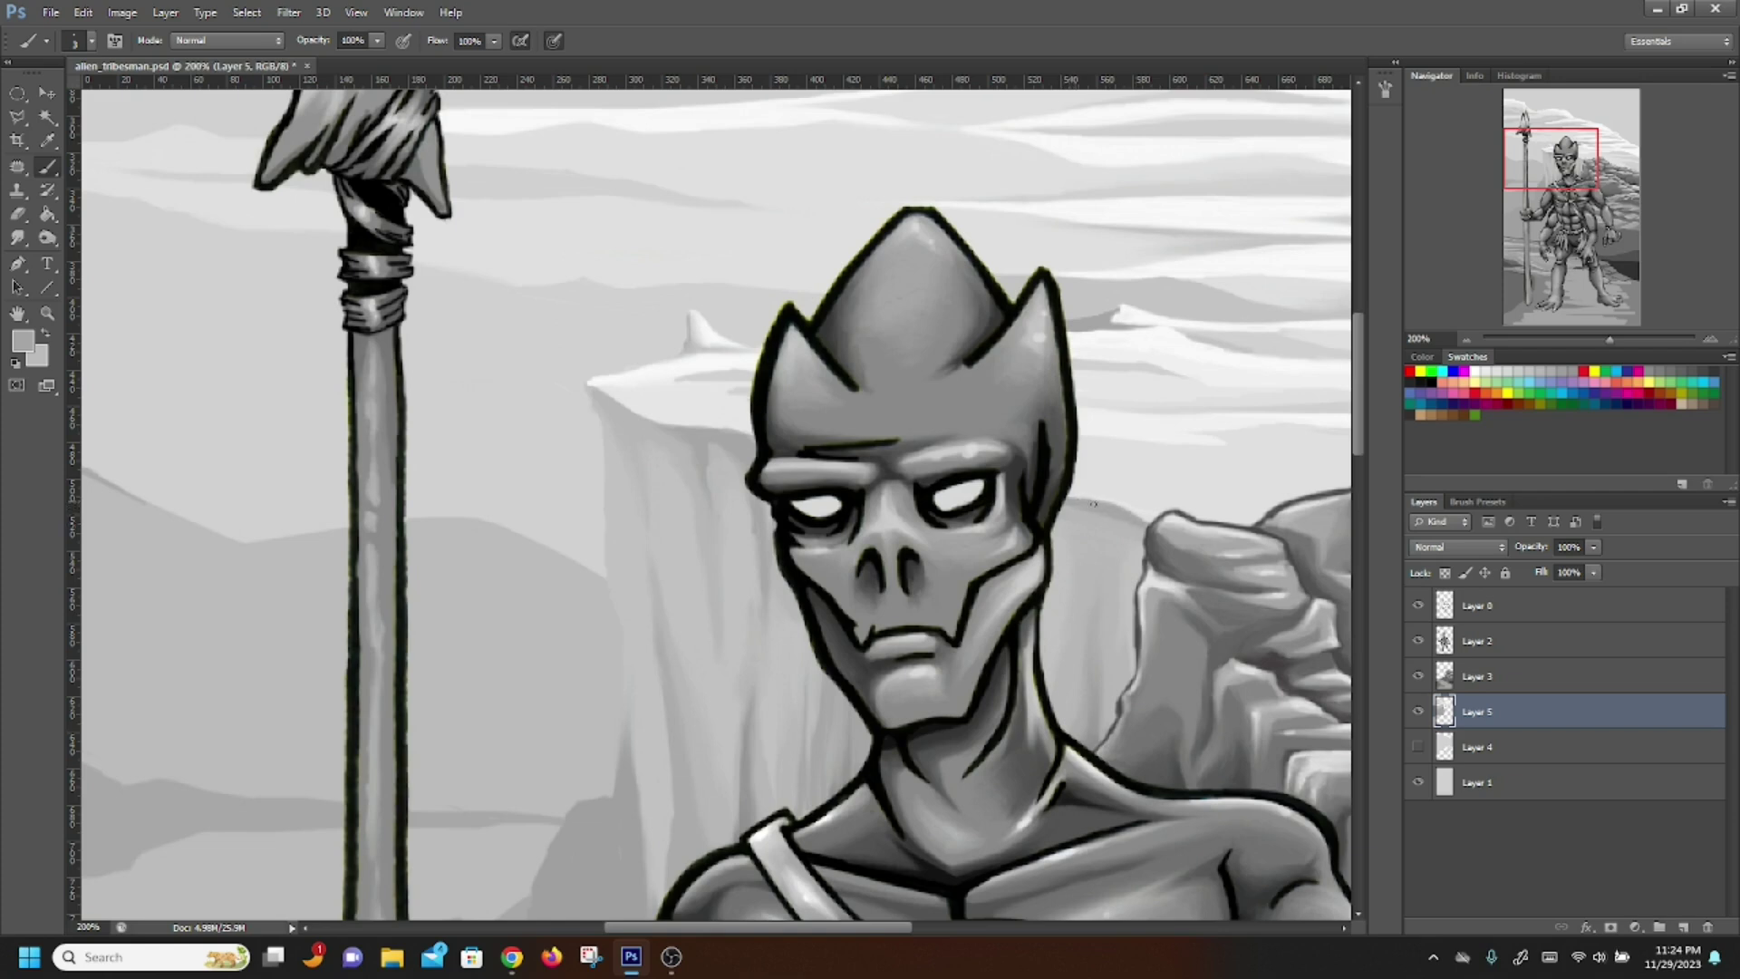
pyautogui.moveTo(1068, 508)
pyautogui.mouseDown()
pyautogui.moveTo(1117, 521)
pyautogui.moveTo(1086, 544)
pyautogui.mouseUp()
pyautogui.moveTo(628, 417)
pyautogui.mouseDown()
pyautogui.moveTo(669, 432)
pyautogui.moveTo(602, 396)
pyautogui.moveTo(754, 441)
pyautogui.moveTo(641, 407)
pyautogui.mouseUp()
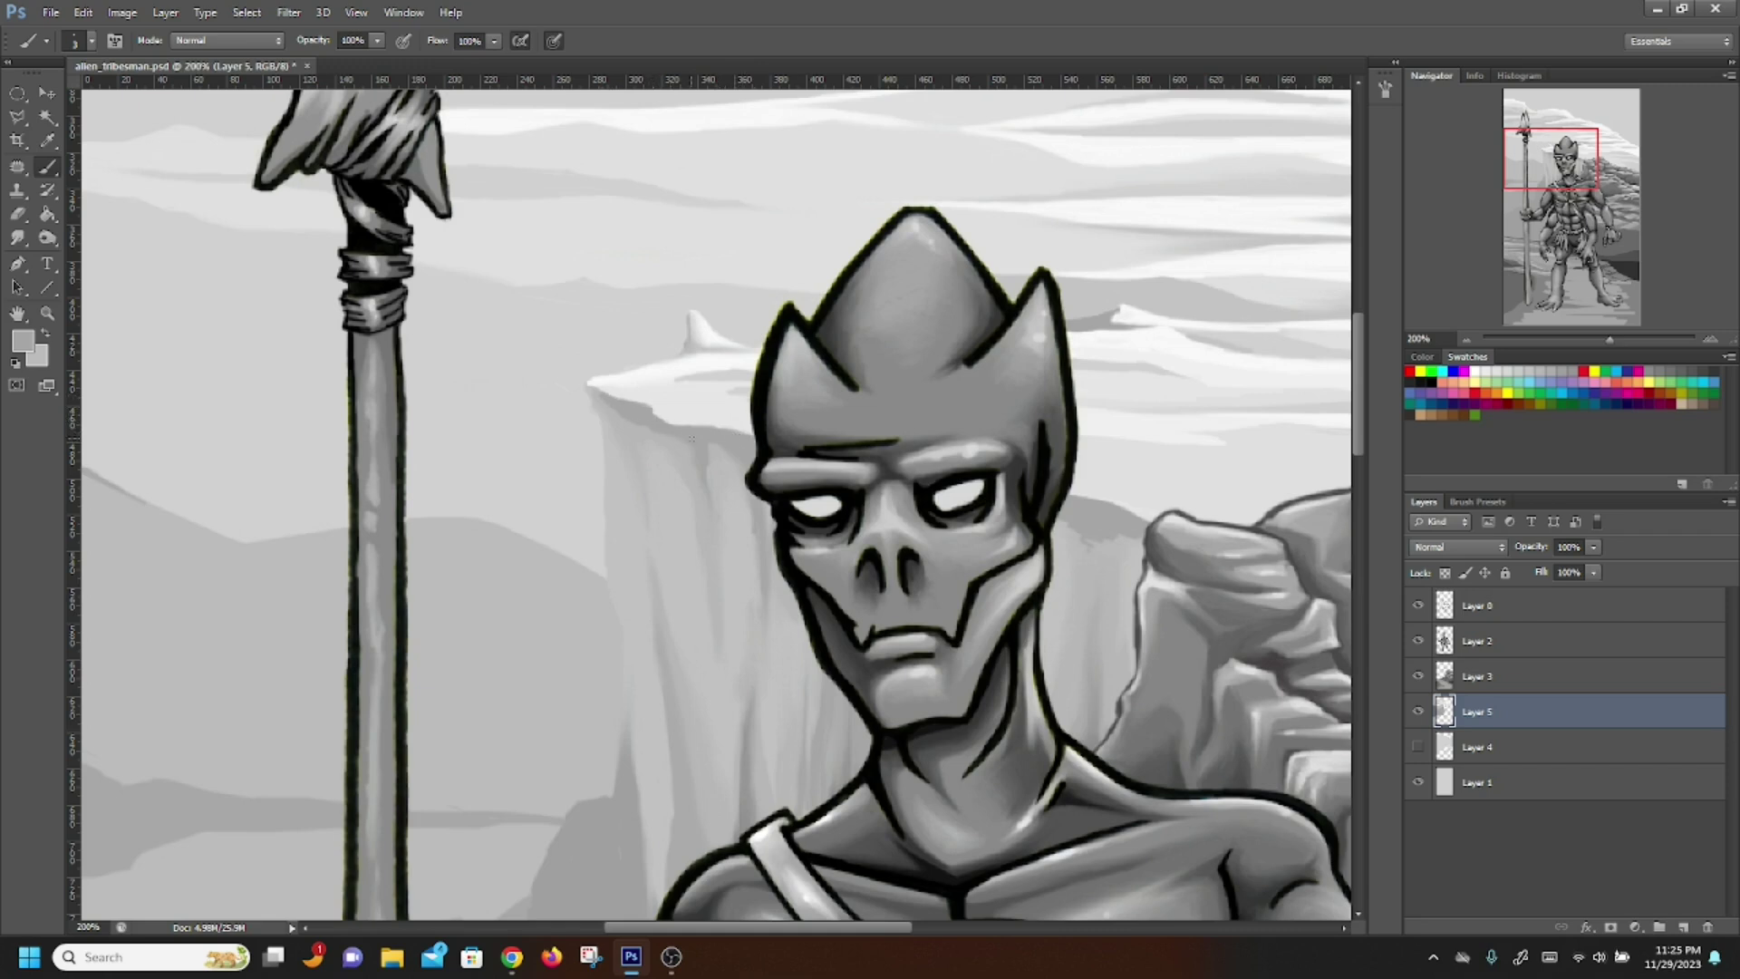
pyautogui.click(18, 238)
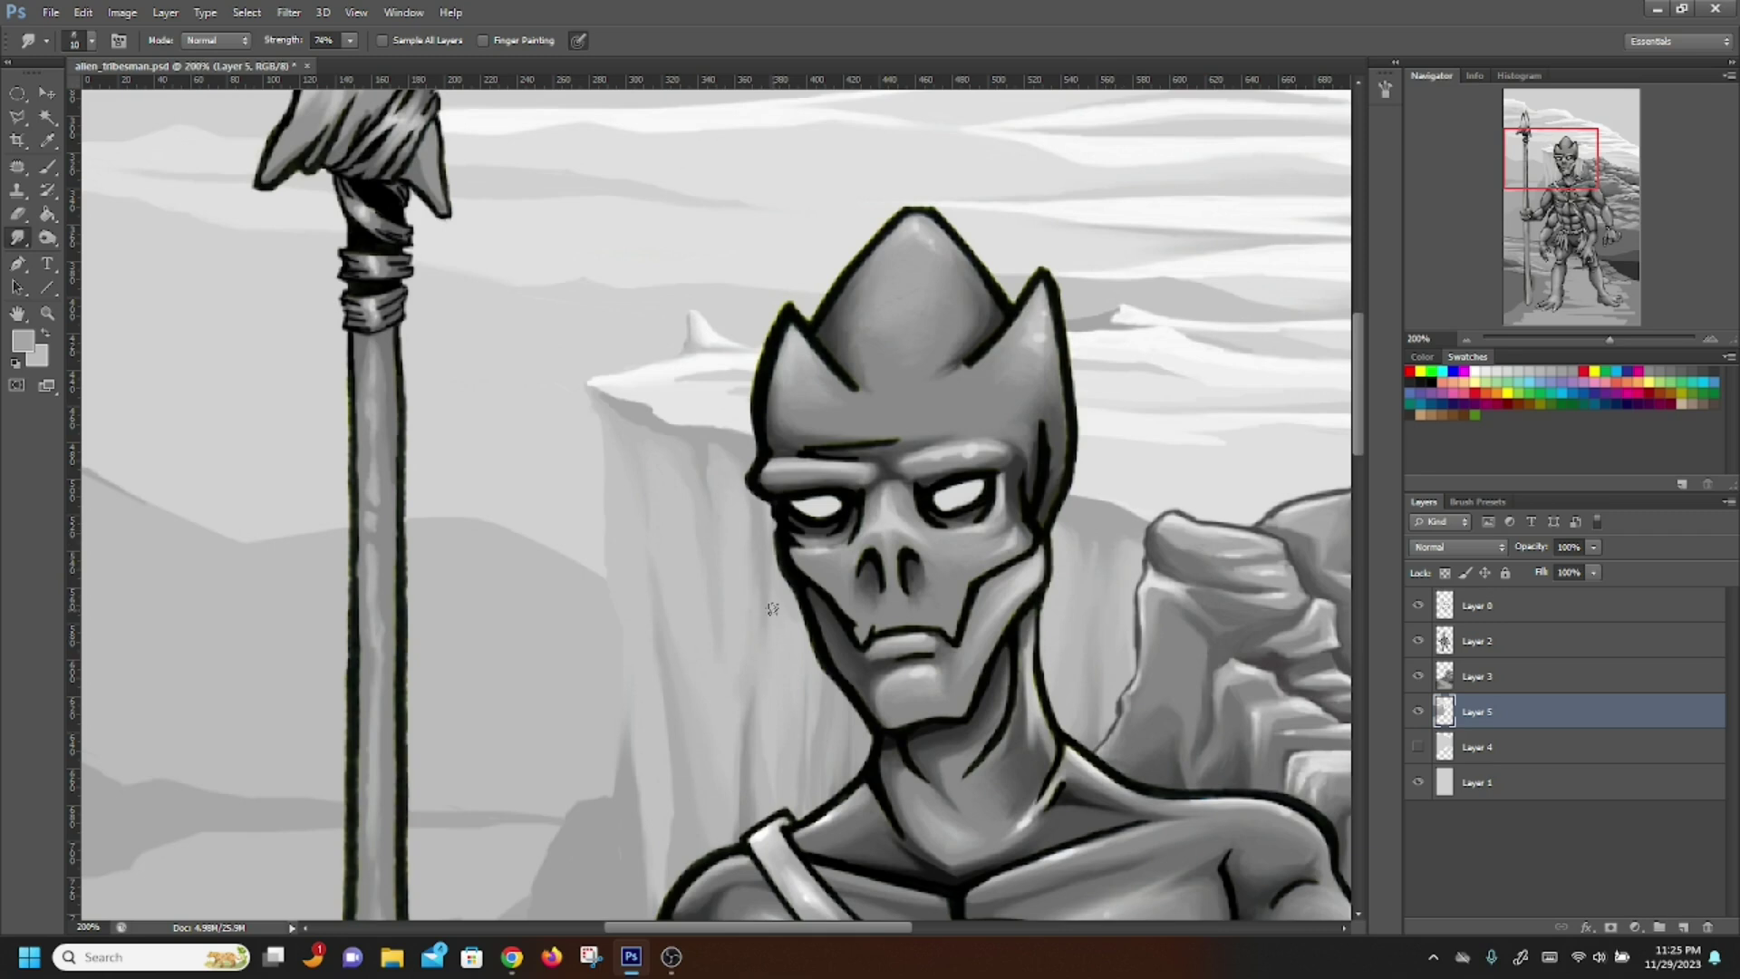
# Resample the shadow gray, deepen the cliff shading beside the head, and add a small shadow stroke on the pale clifftop
pyautogui.click(49, 171)
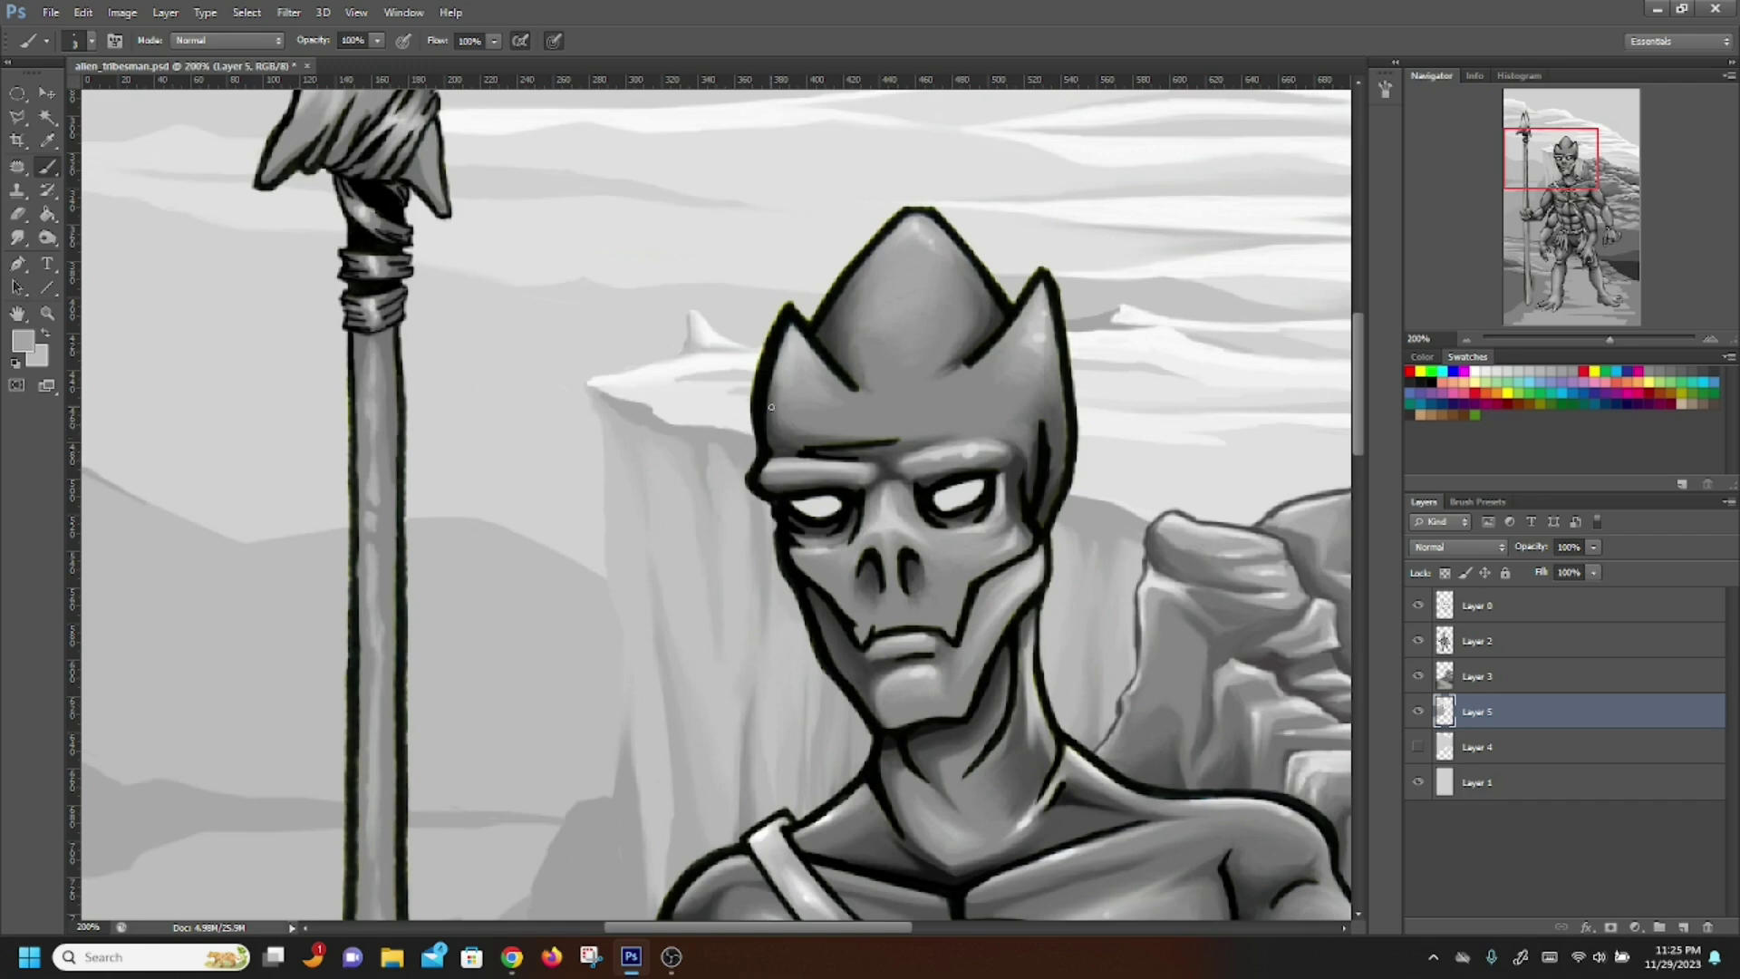
pyautogui.click(23, 342)
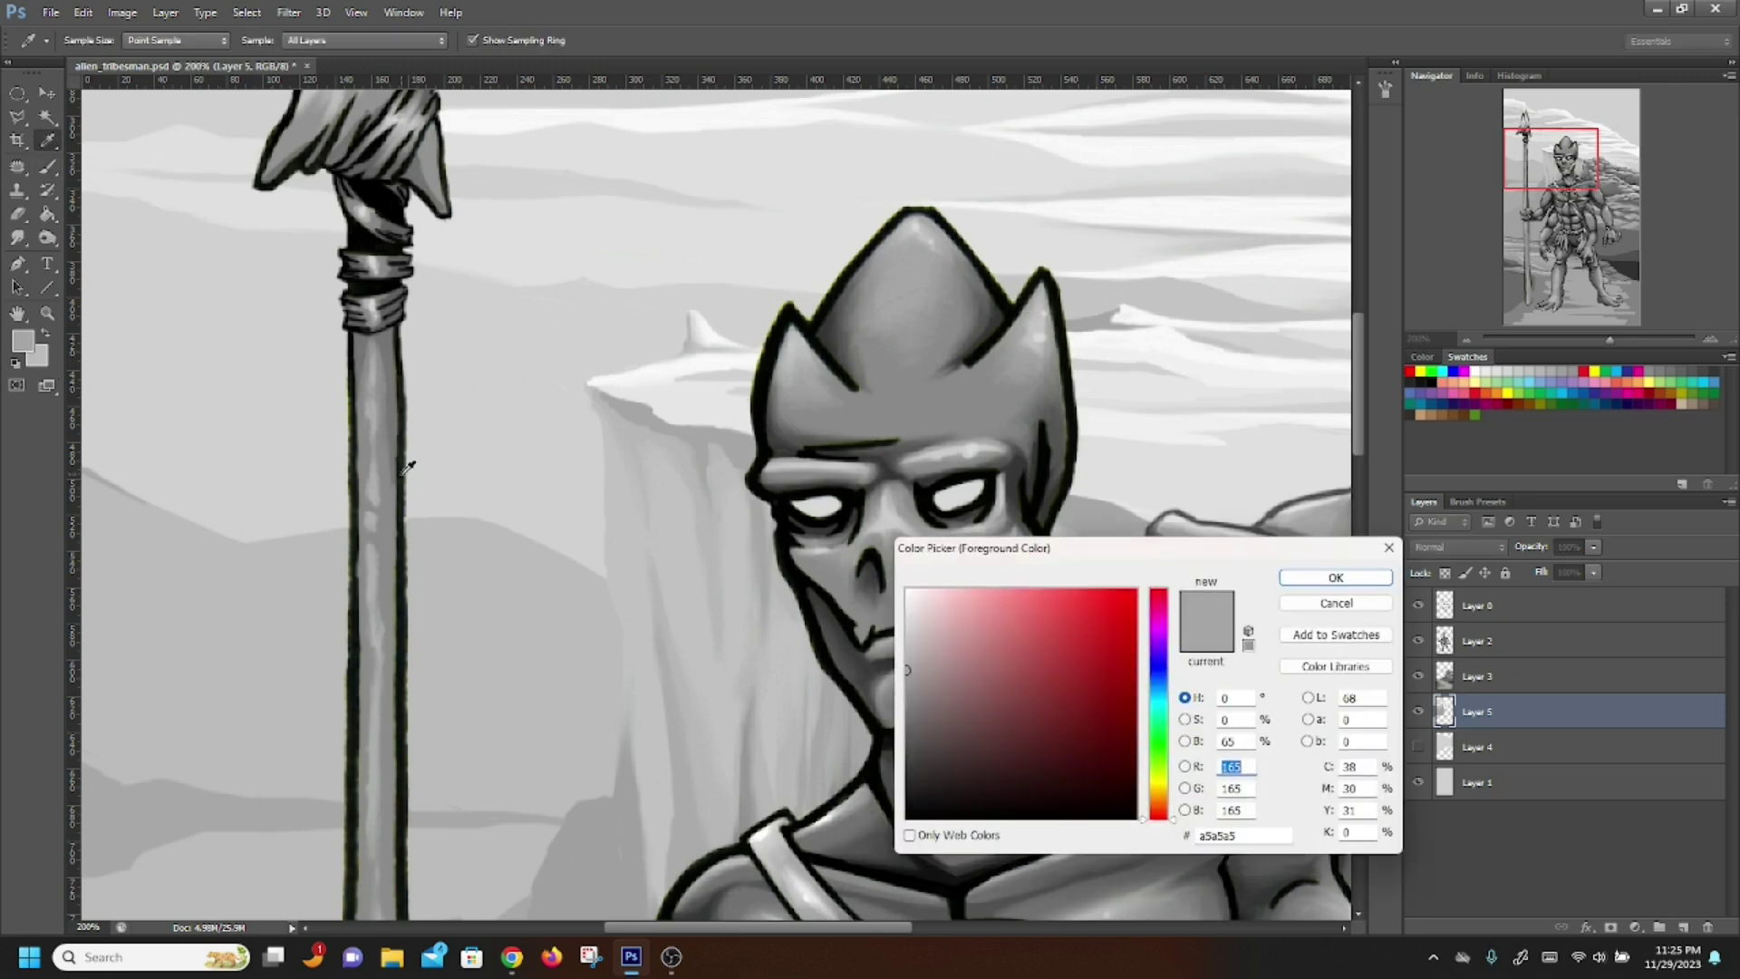
pyautogui.click(870, 682)
pyautogui.click(1336, 577)
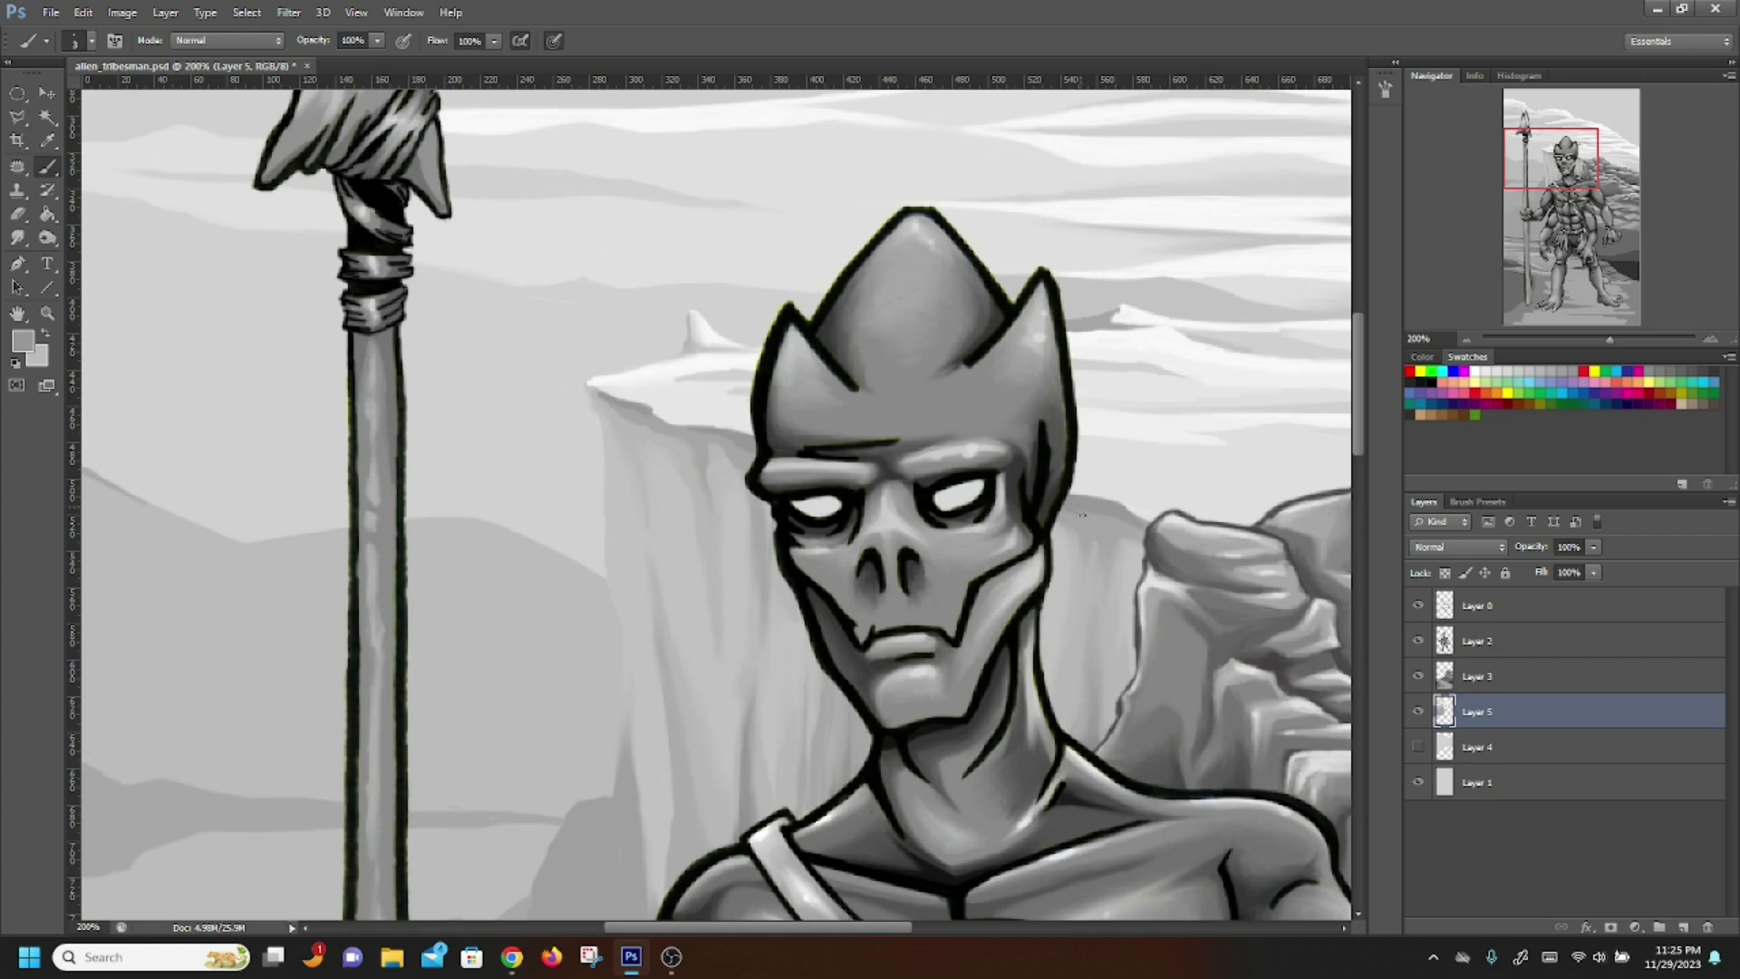
pyautogui.click(18, 238)
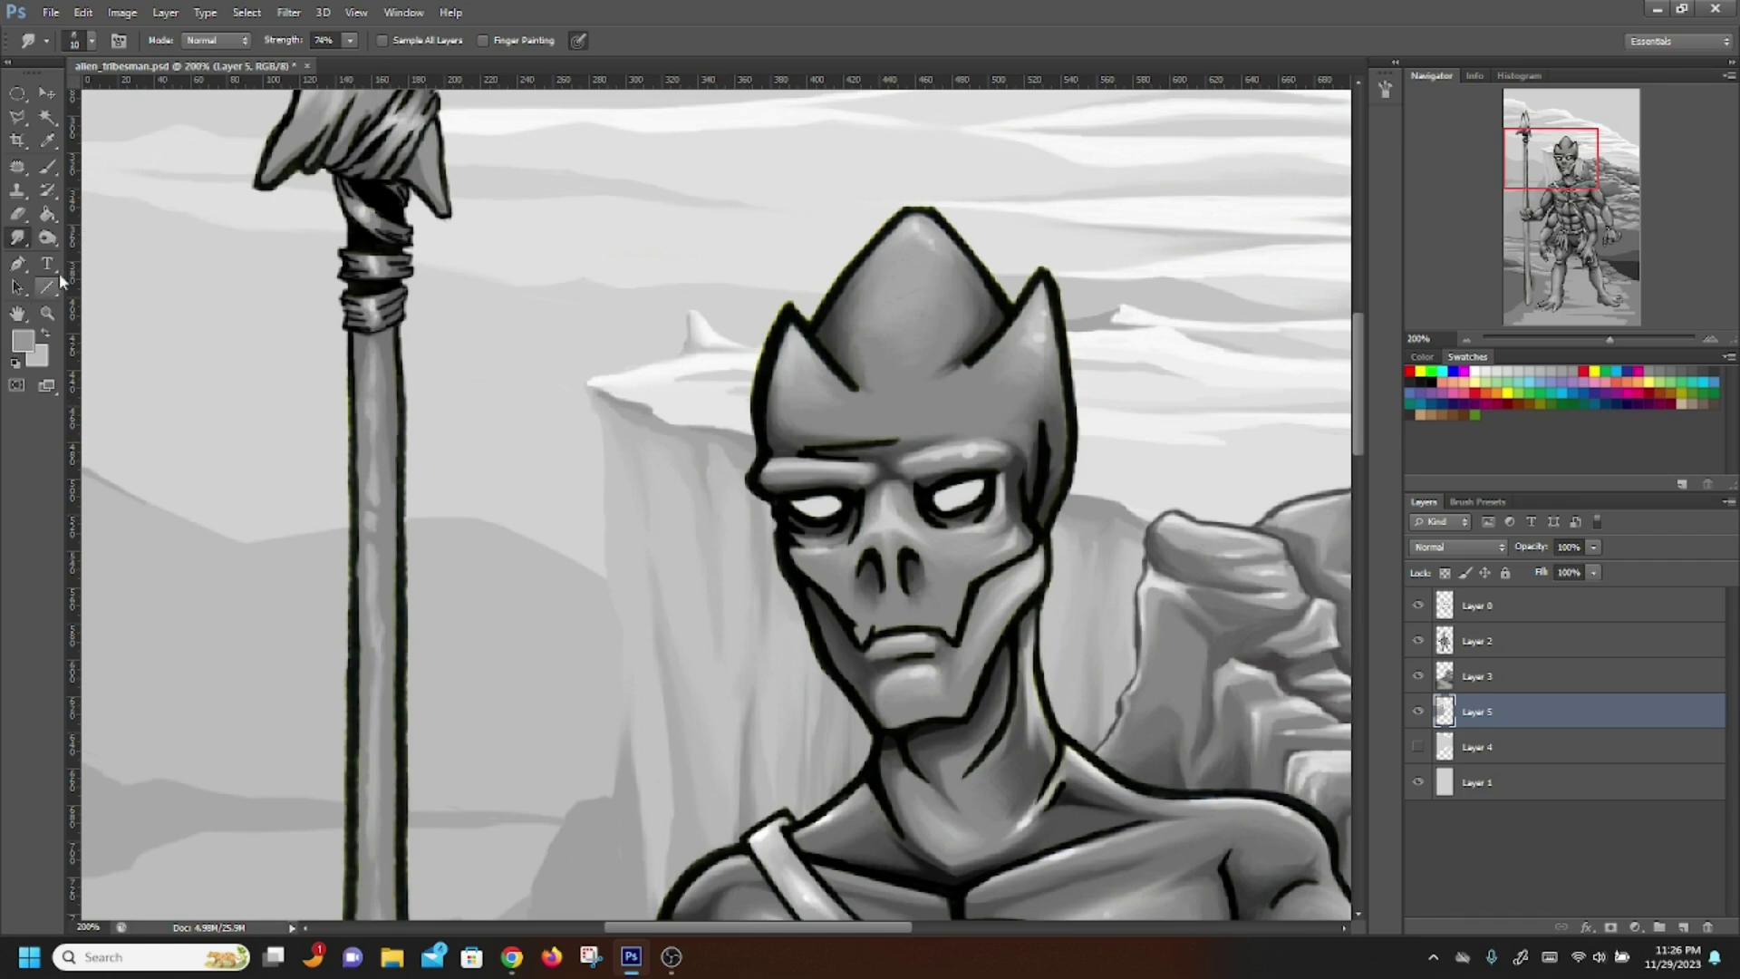
pyautogui.click(47, 166)
pyautogui.moveTo(764, 378)
pyautogui.mouseDown()
pyautogui.moveTo(726, 379)
pyautogui.moveTo(765, 380)
pyautogui.mouseUp()
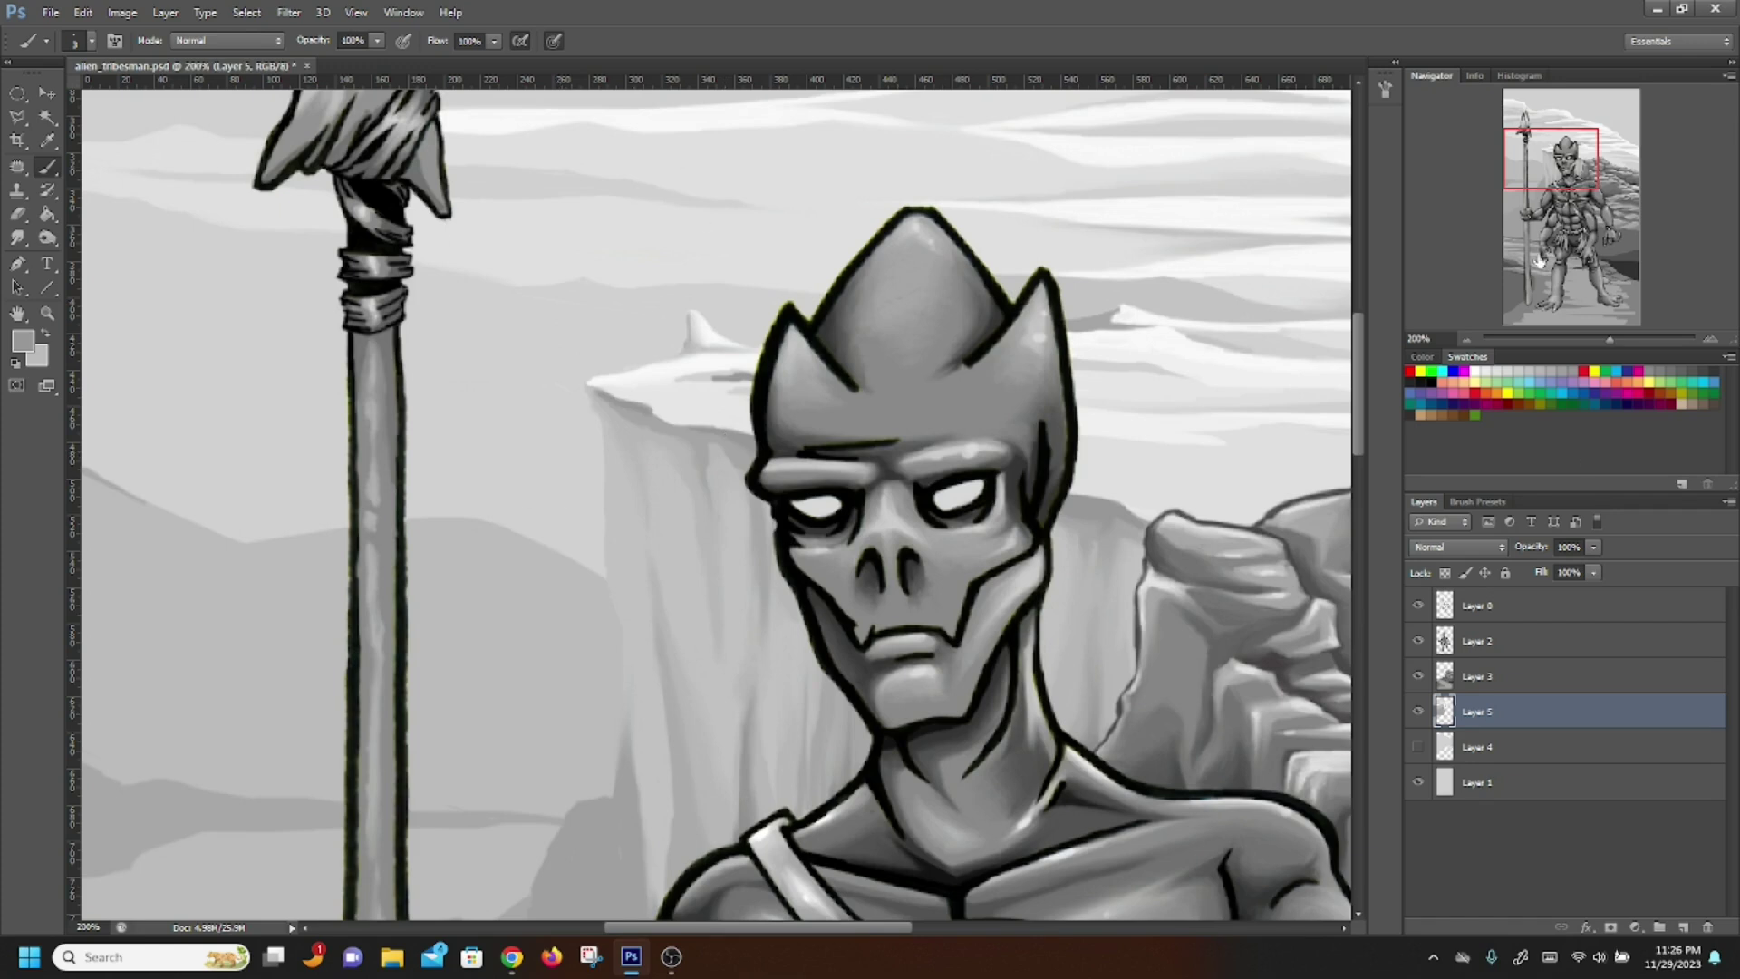
# Sample gray a3a3a4, paint vertical shadow streaks on the cliff face between the head and the foreground rocks, and choose the Smudge tool
pyautogui.moveTo(1561, 163); pyautogui.dragTo(1561, 174)
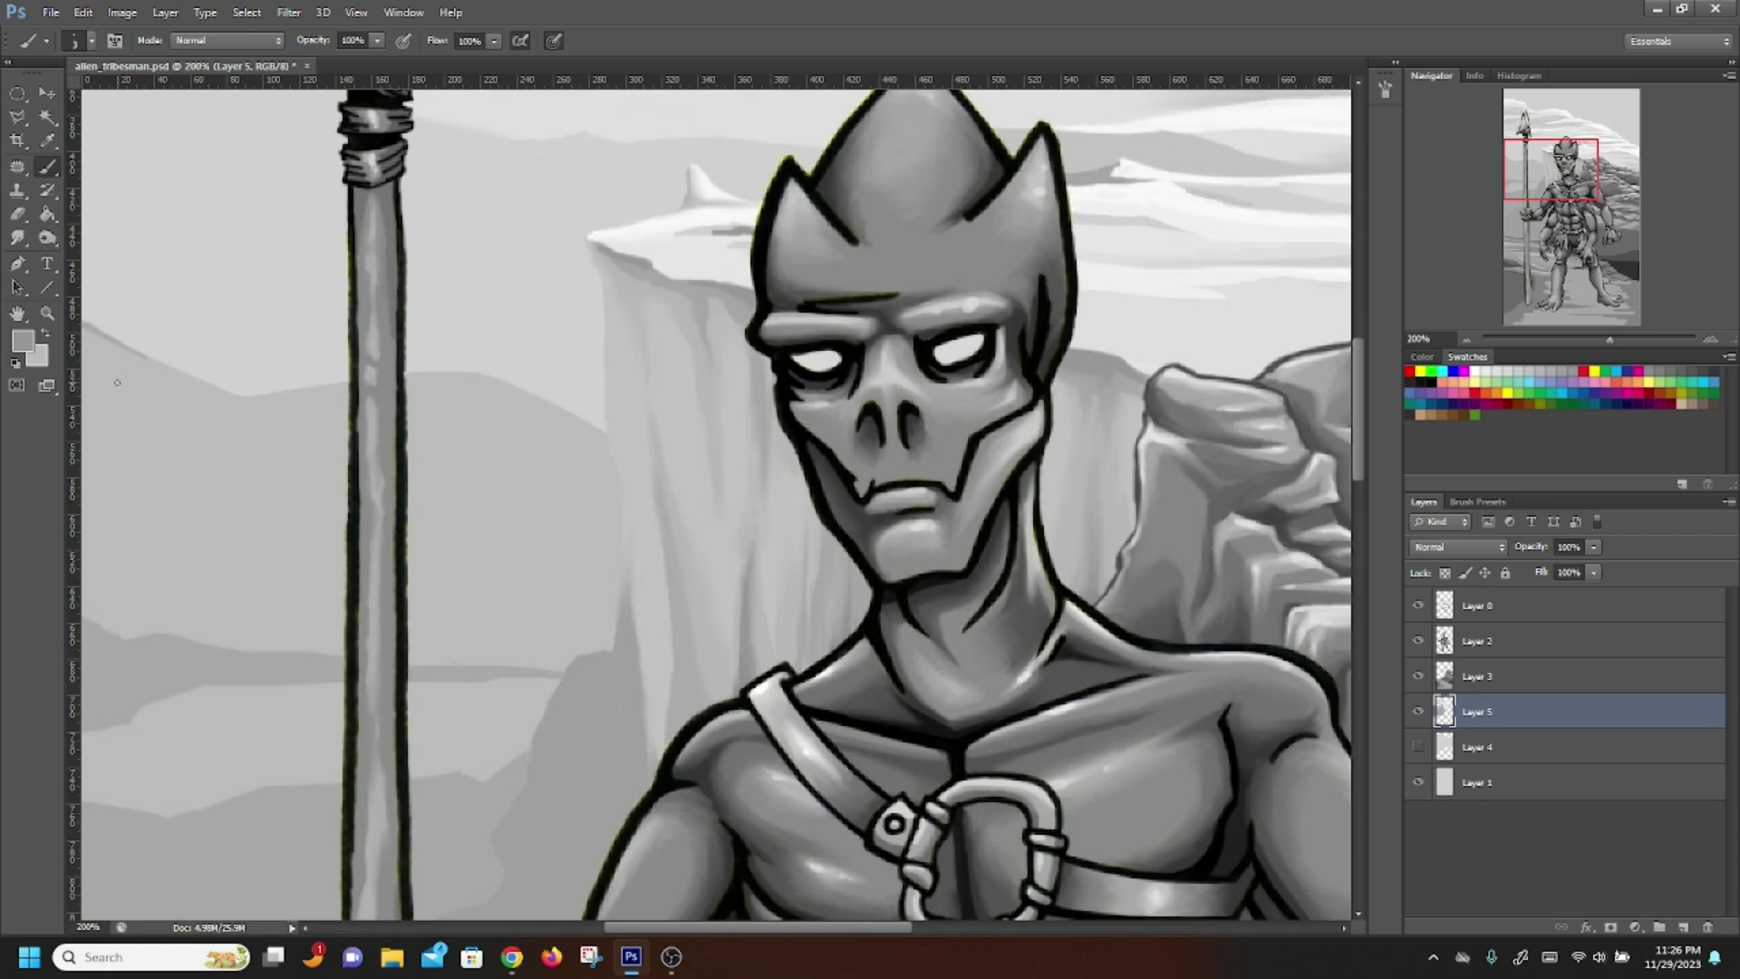
pyautogui.click(26, 343)
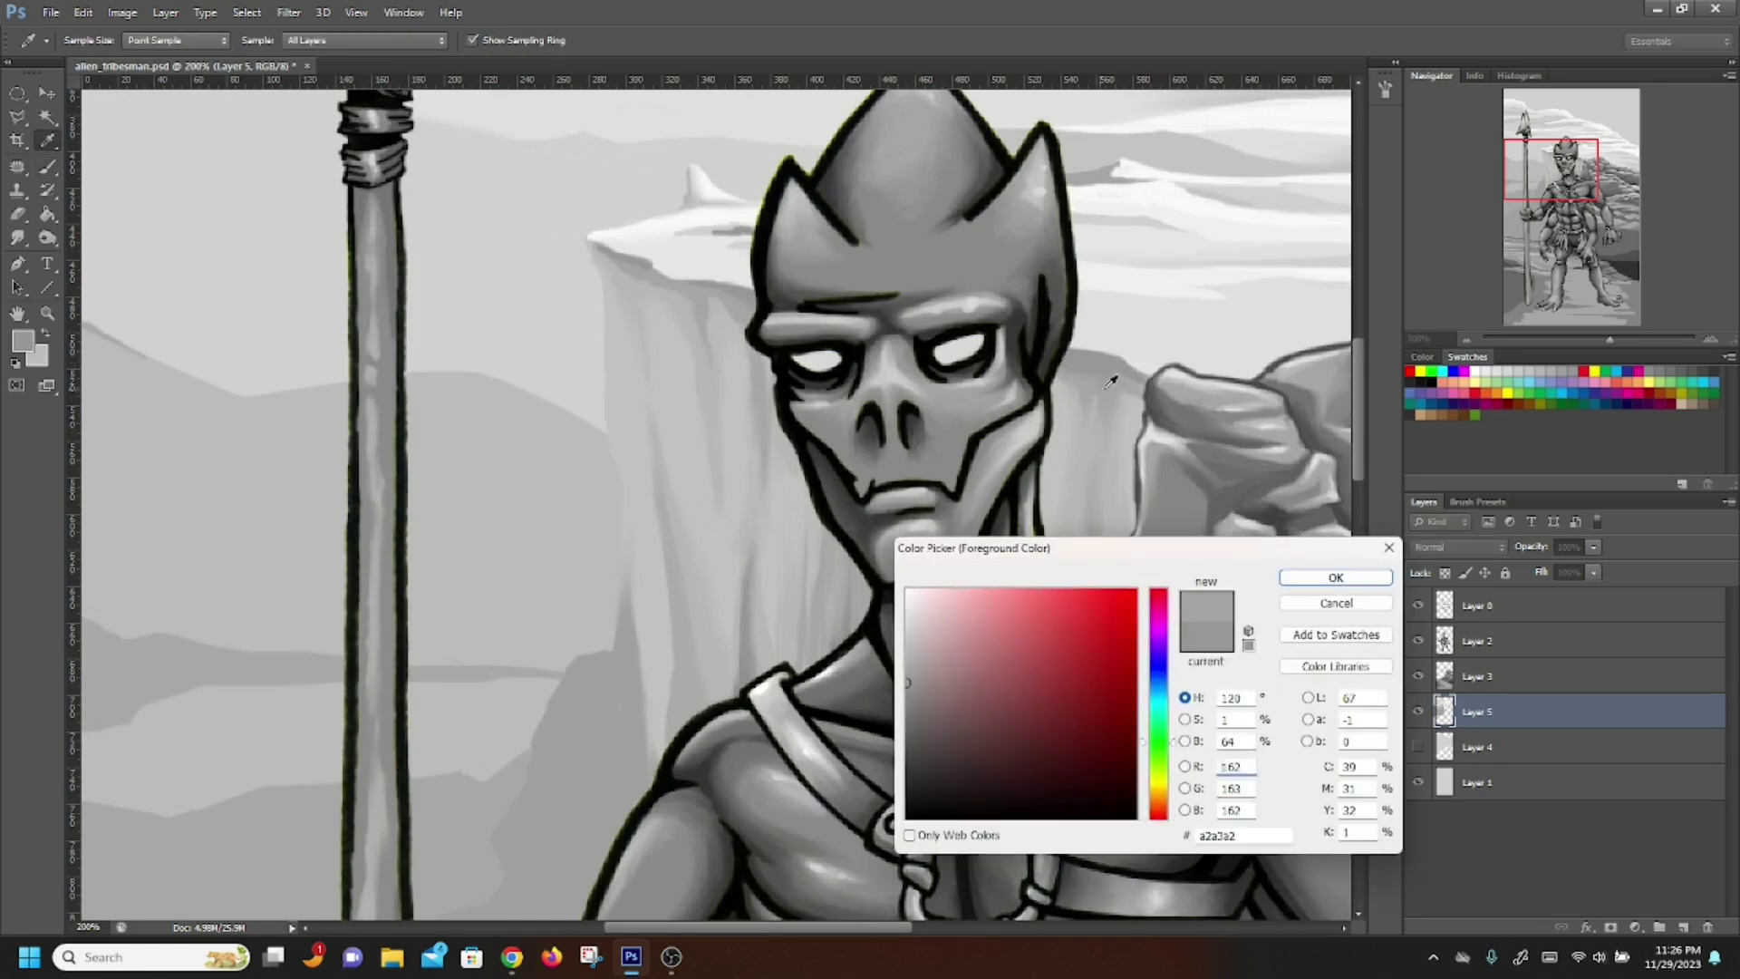
pyautogui.click(1310, 580)
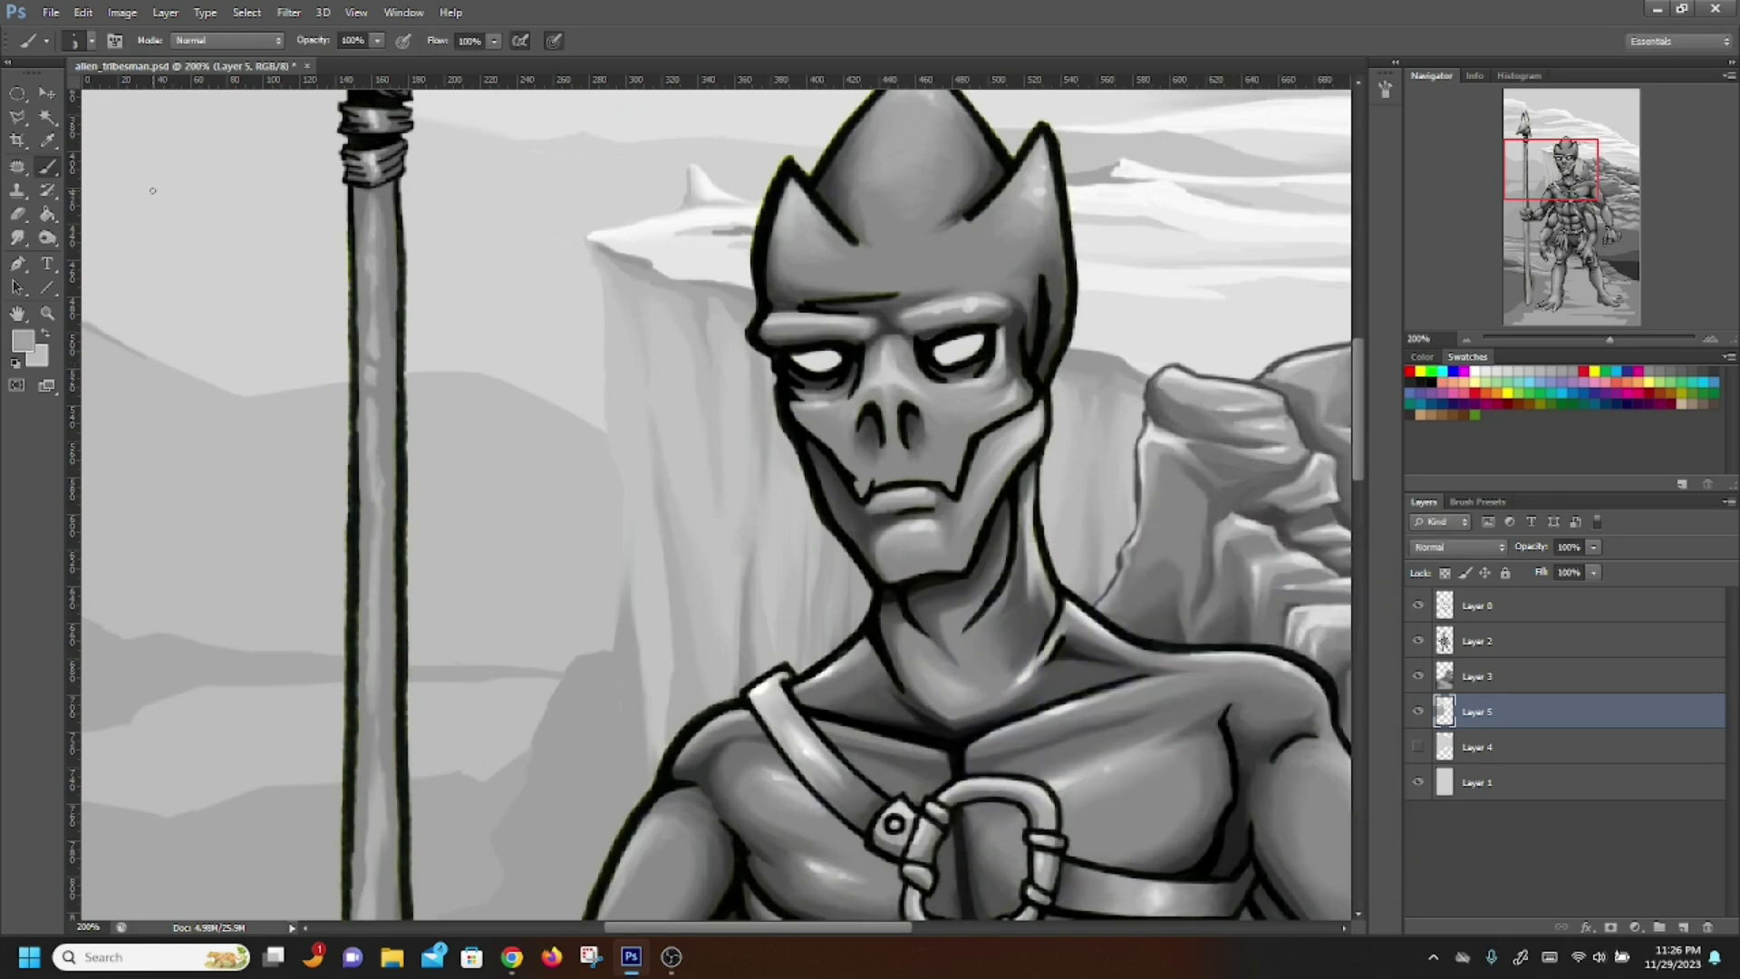
pyautogui.click(49, 168)
pyautogui.moveTo(1125, 407)
pyautogui.mouseDown()
pyautogui.moveTo(1118, 467)
pyautogui.moveTo(1124, 396)
pyautogui.moveTo(1140, 442)
pyautogui.moveTo(1133, 423)
pyautogui.moveTo(1122, 543)
pyautogui.mouseUp()
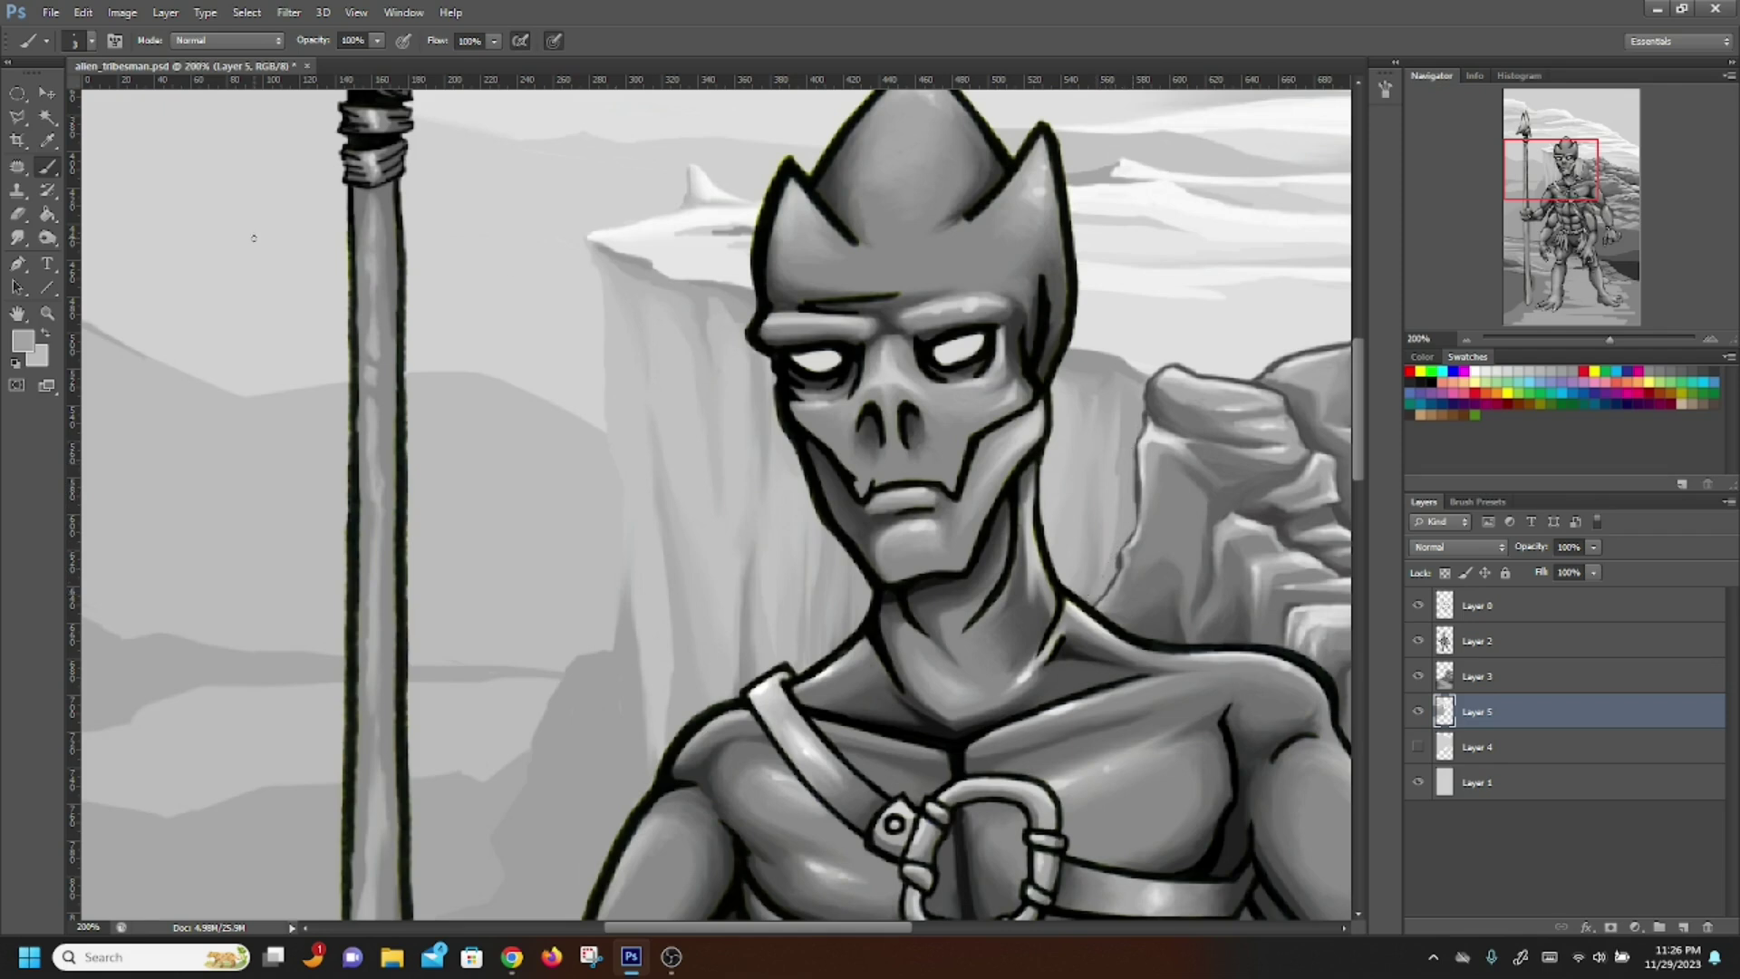
pyautogui.click(18, 237)
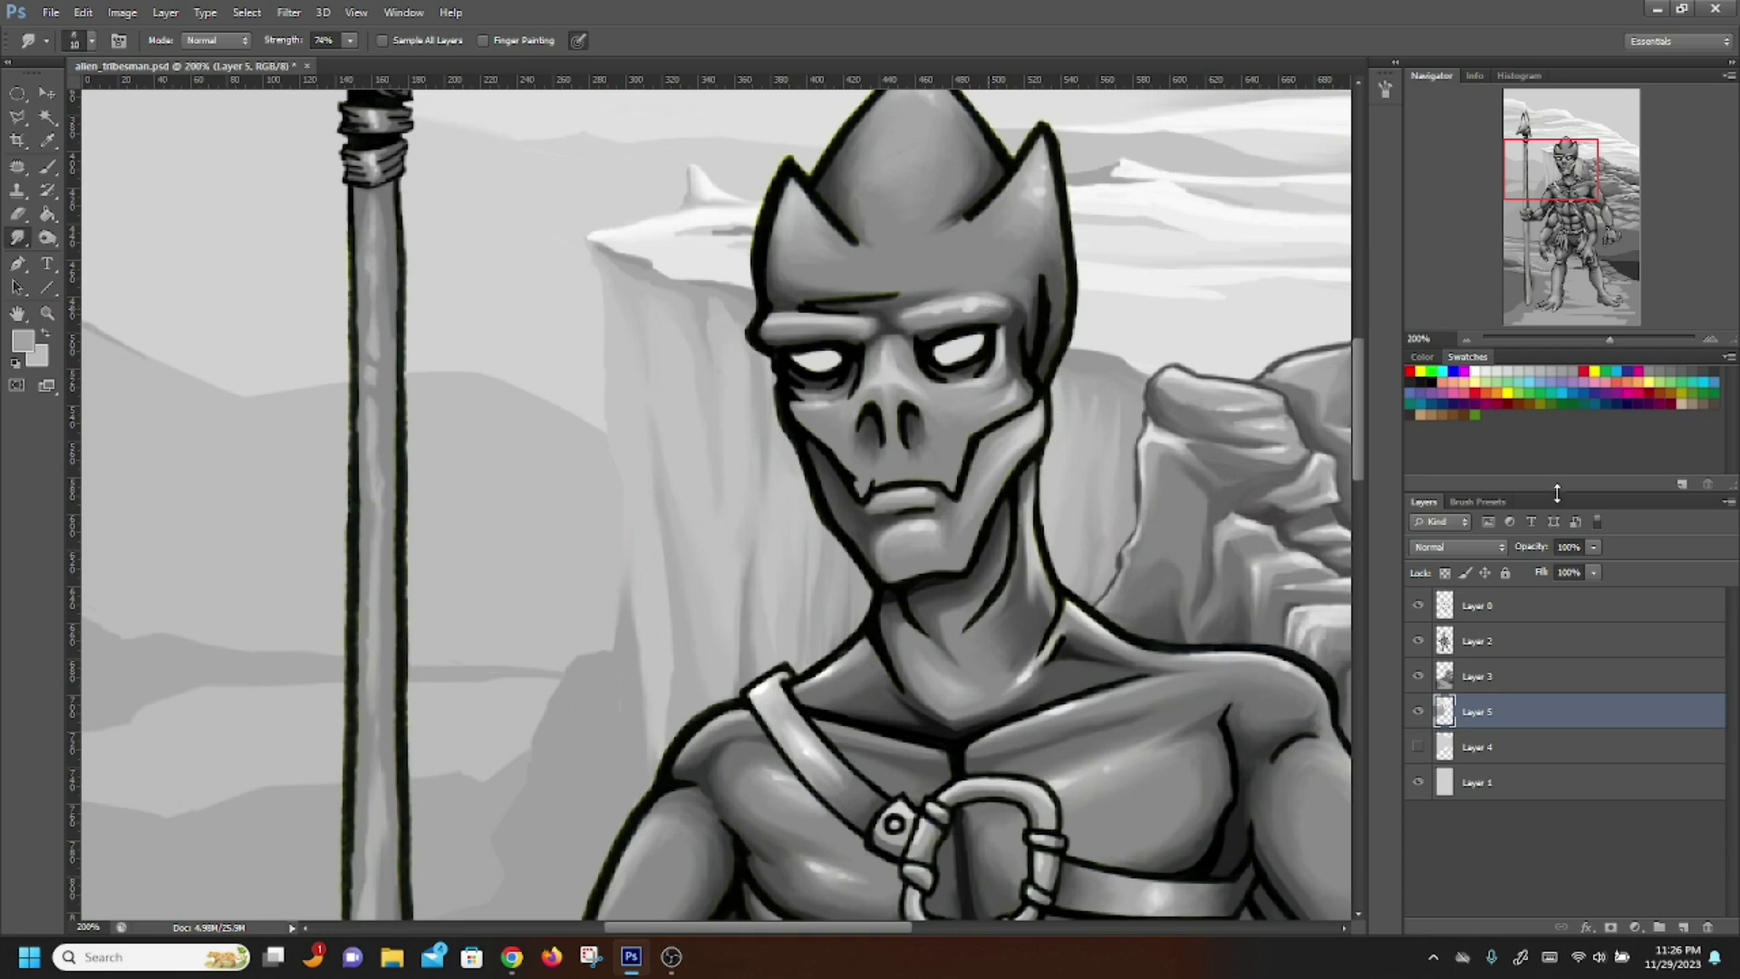
# Set the foreground color to gray 878787, paint fine shadow under the cliff rim beside the head, and choose the Smudge tool
pyautogui.click(23, 342)
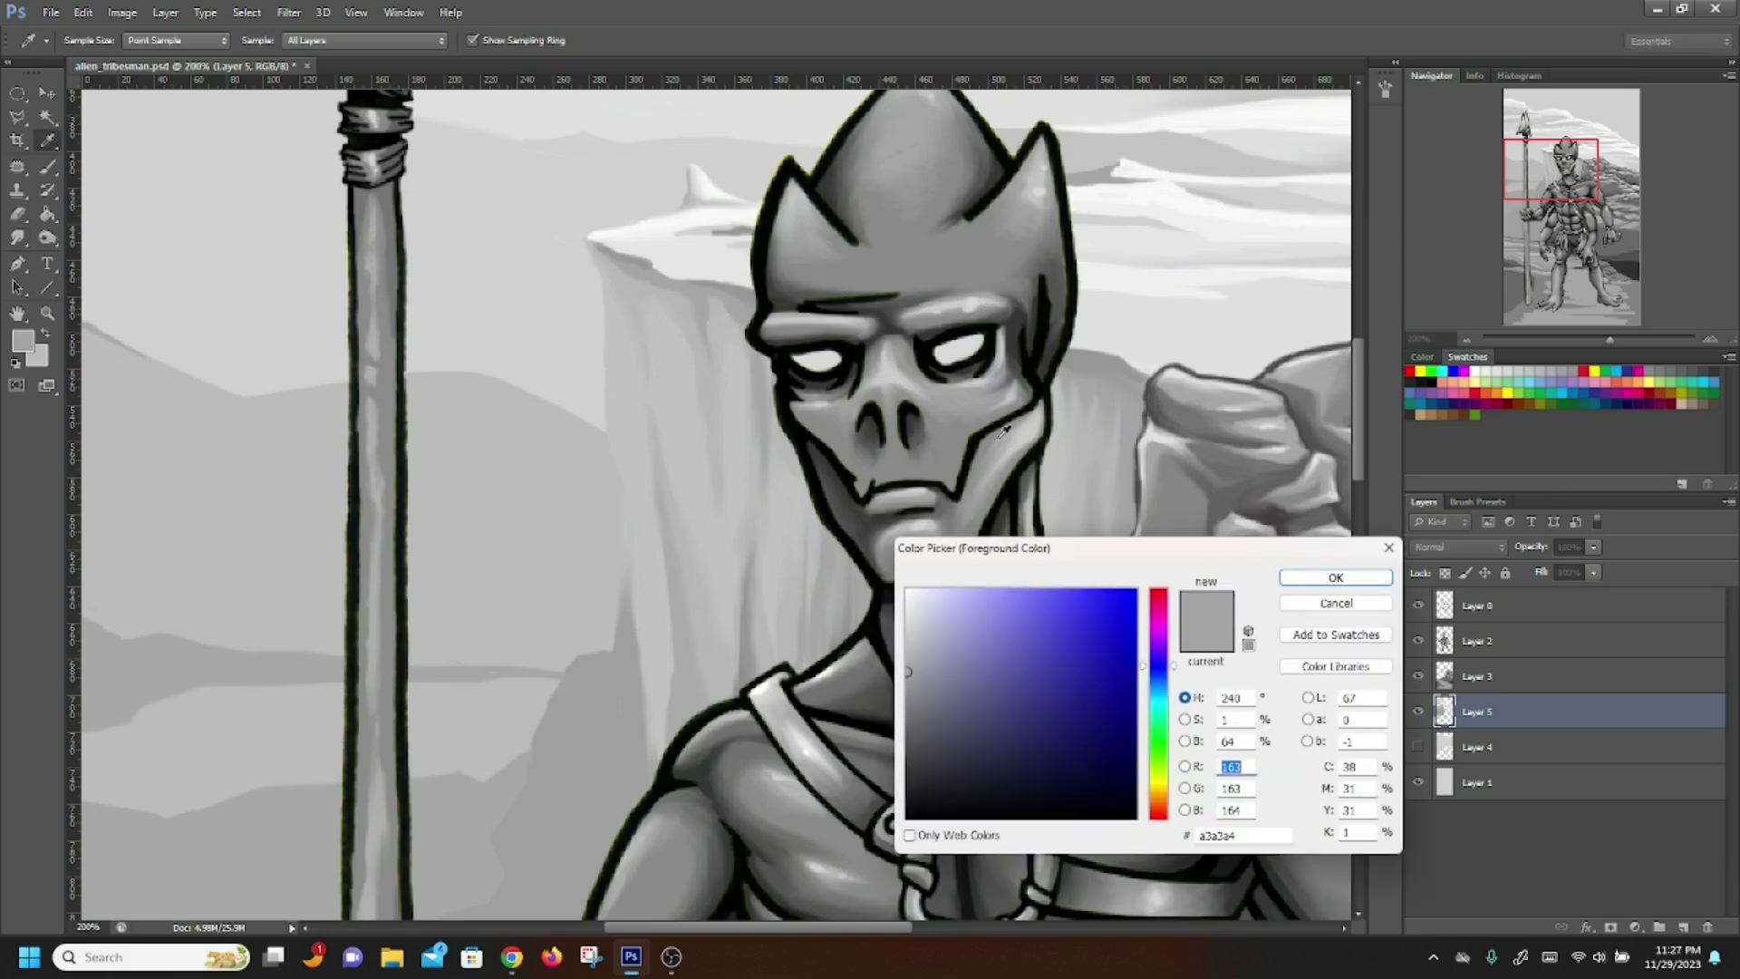
pyautogui.click(1109, 357)
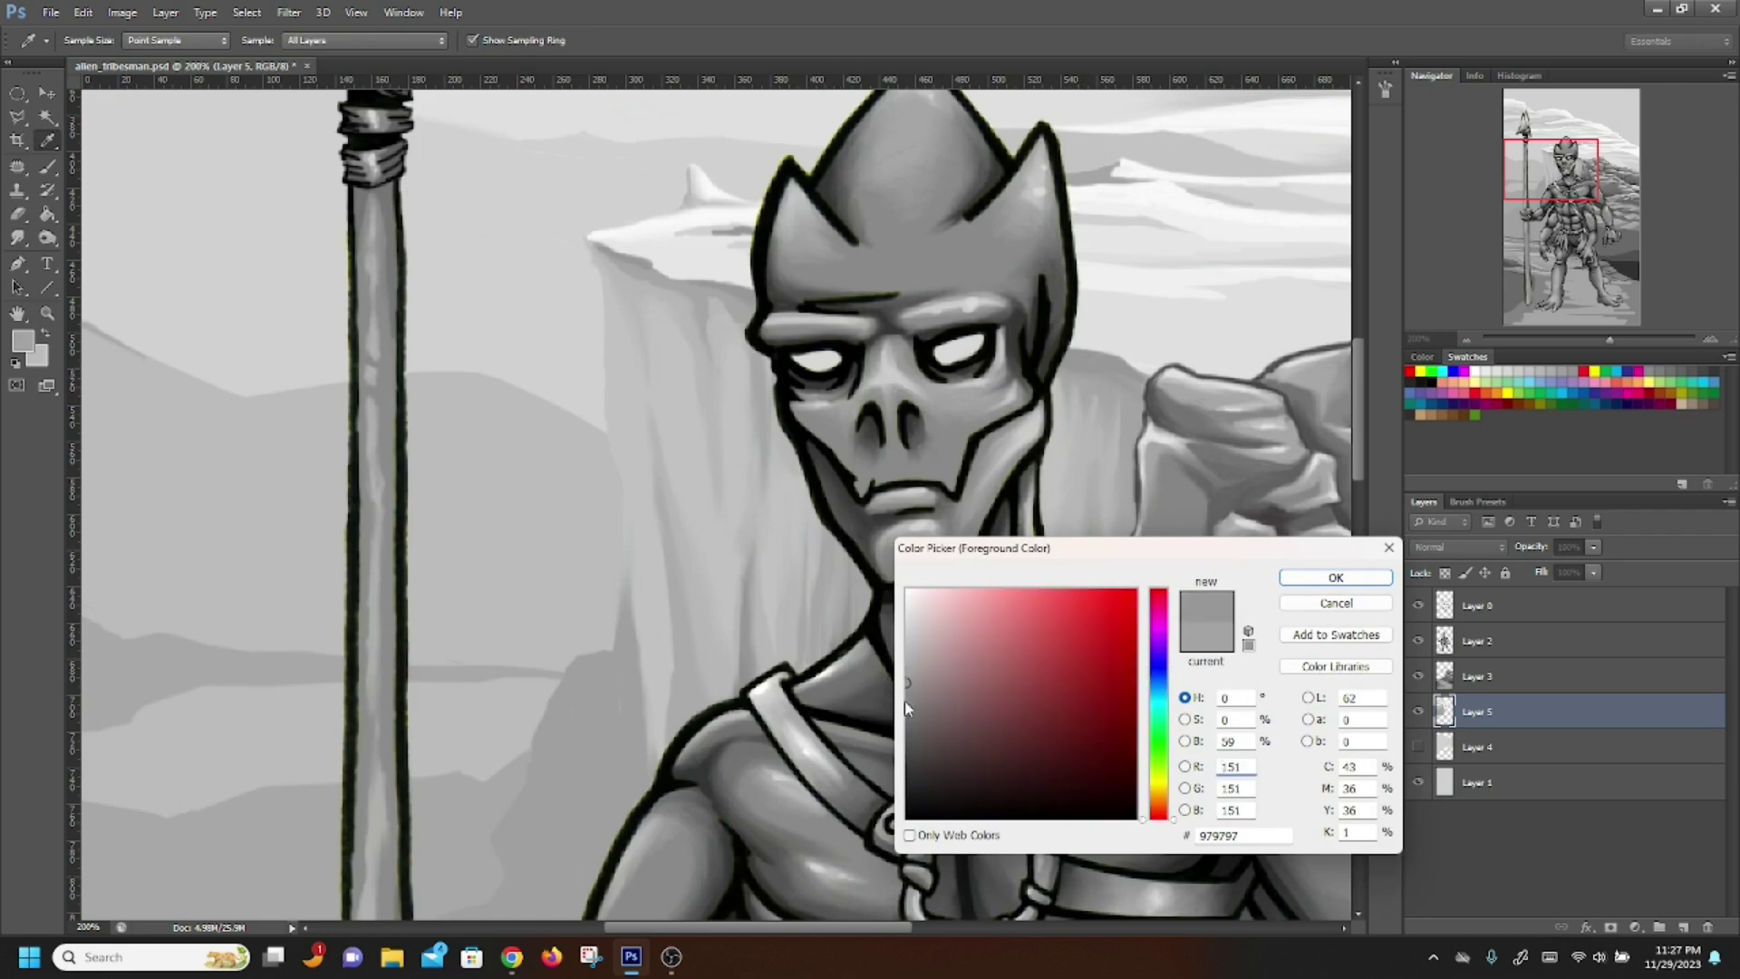
pyautogui.click(876, 691)
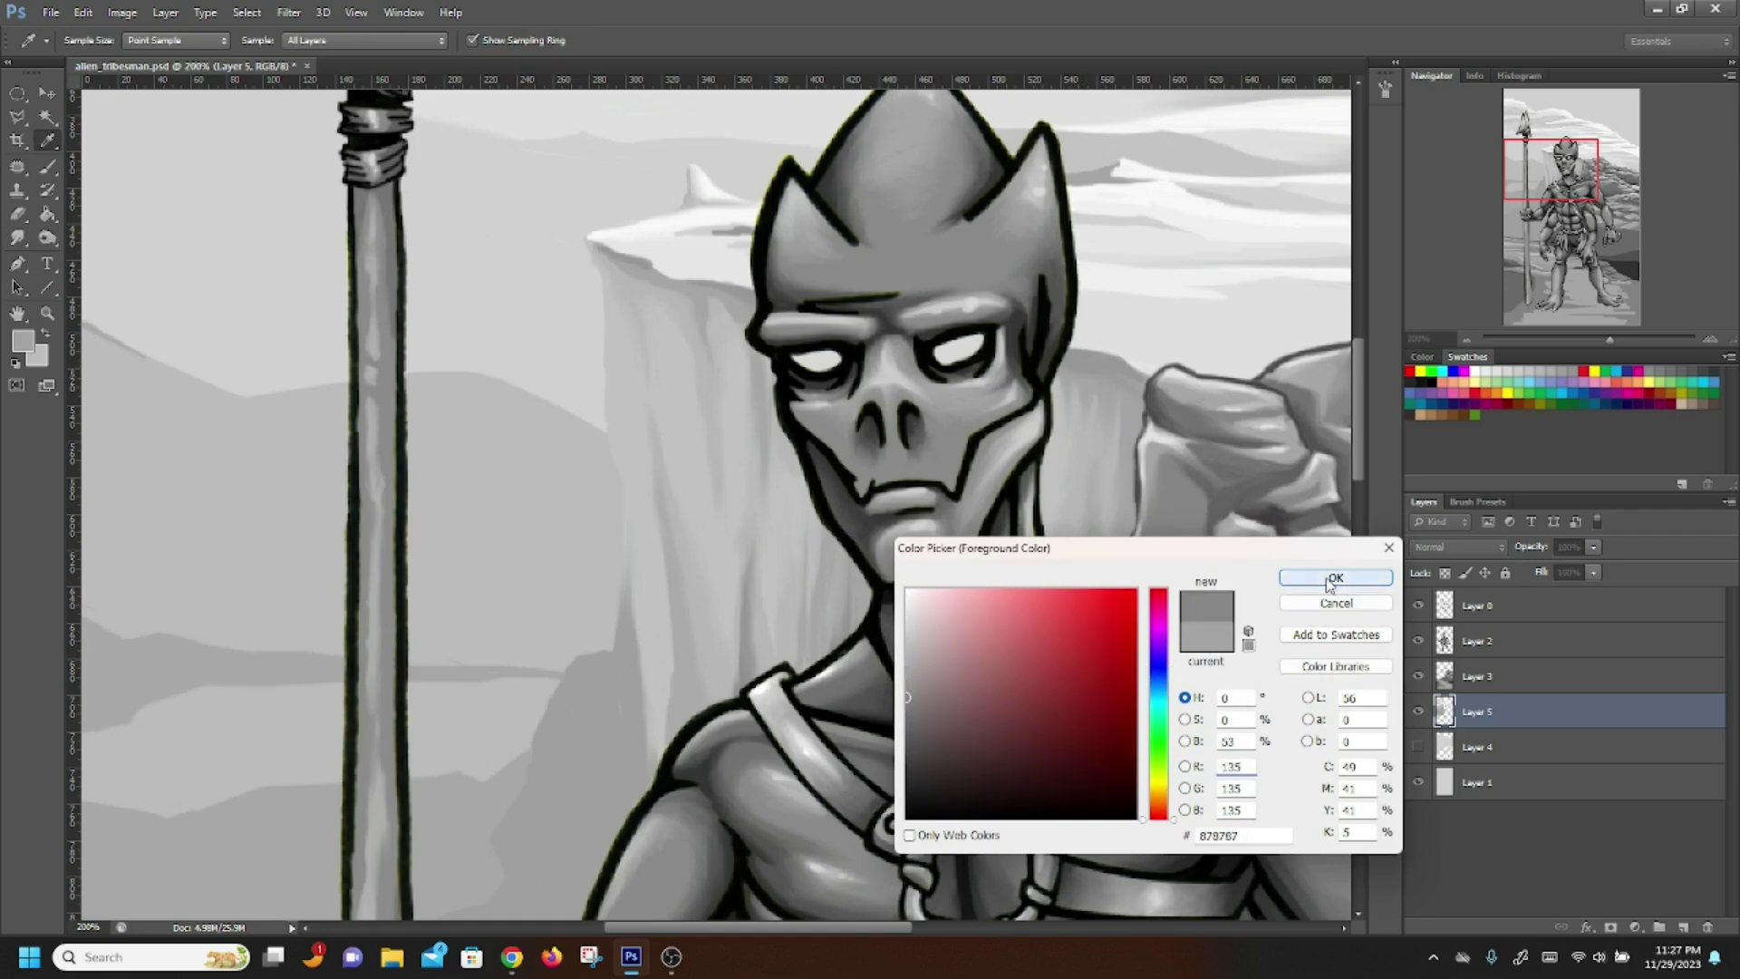
pyautogui.click(1336, 578)
pyautogui.click(50, 169)
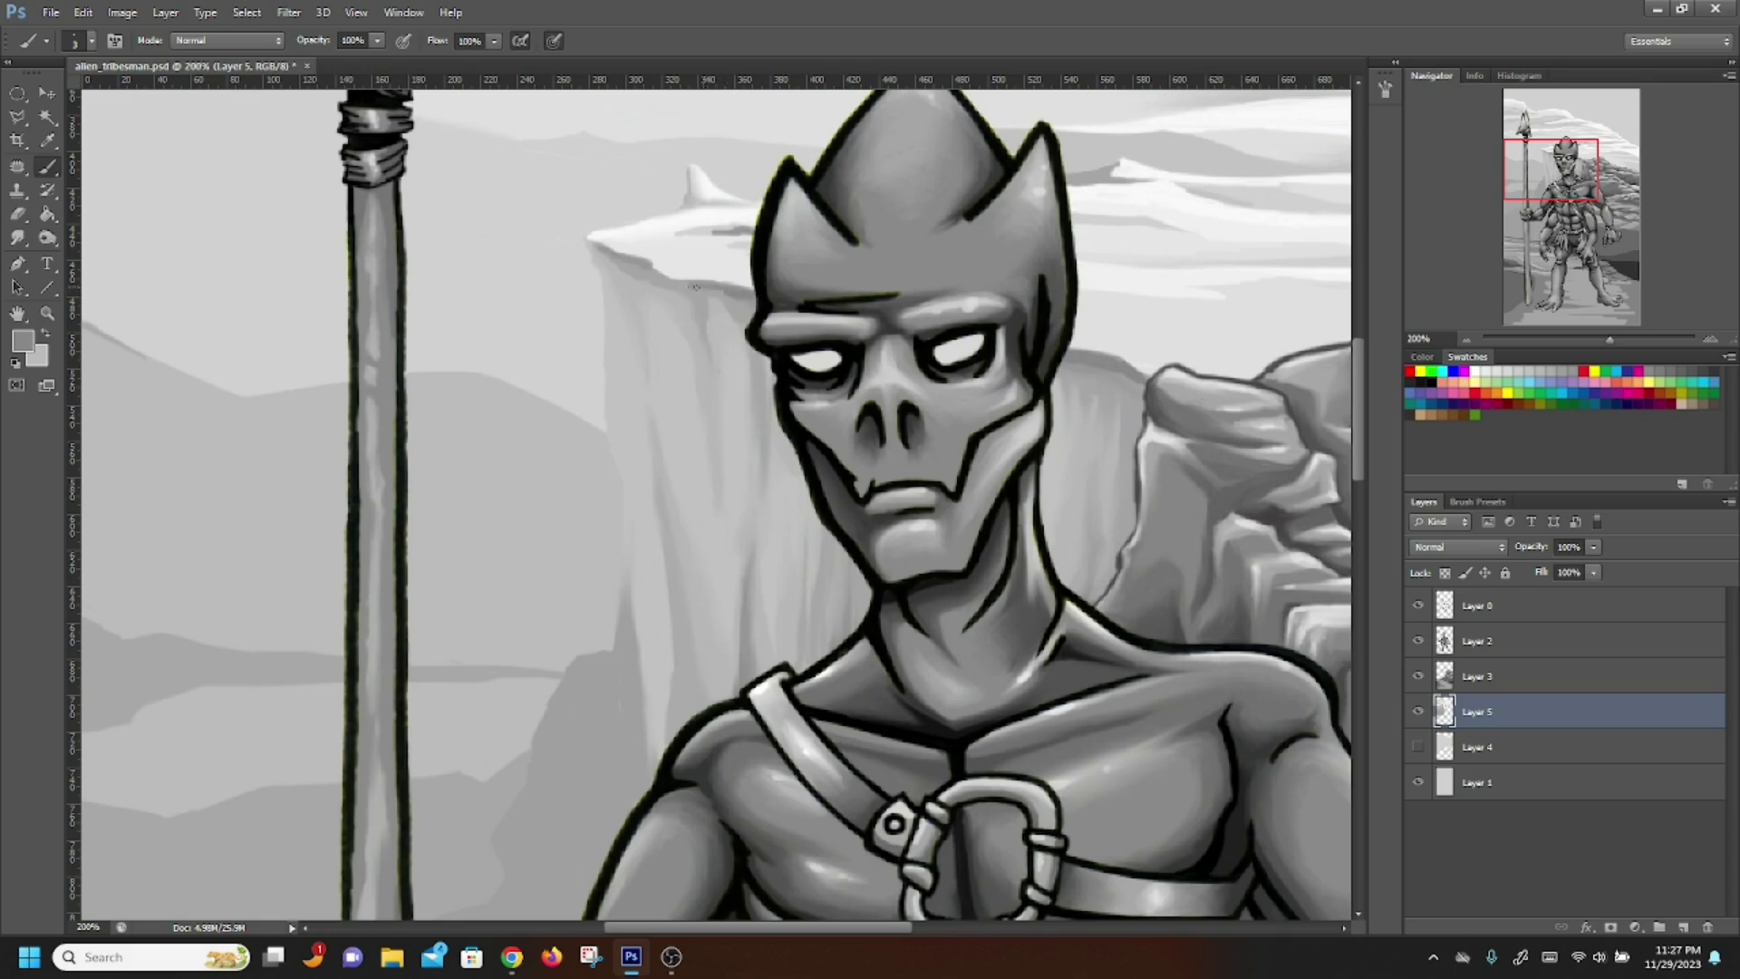
pyautogui.click(19, 240)
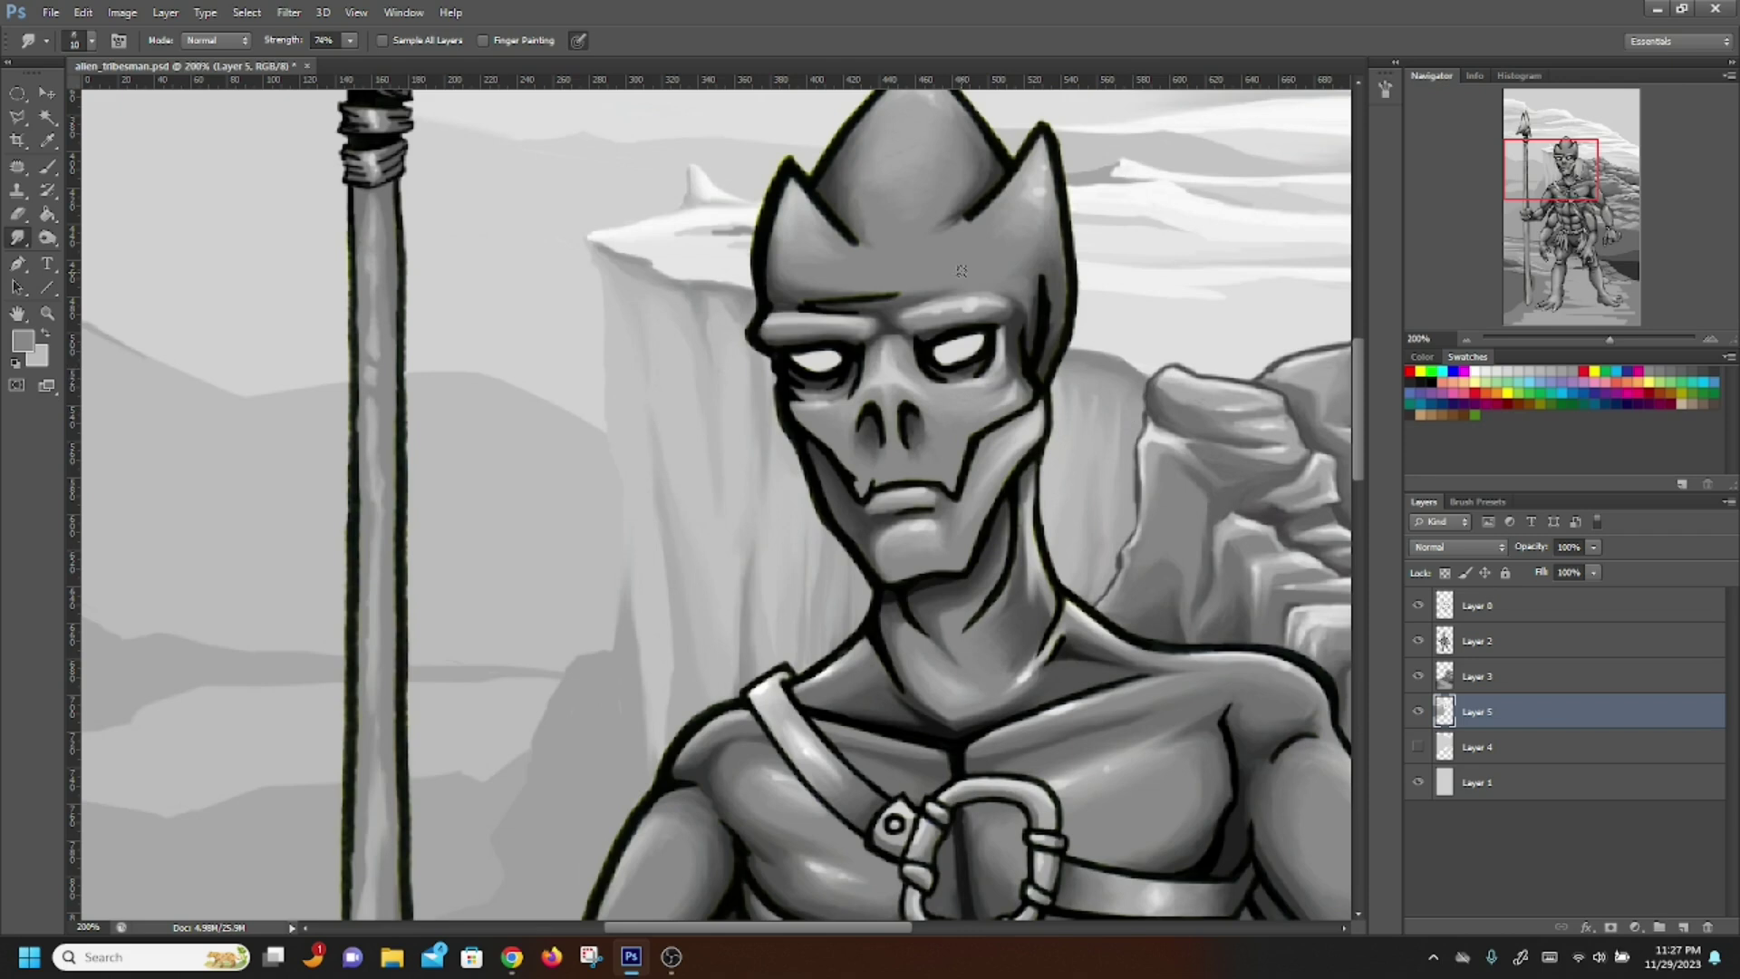
# Retouch the cliff's outer edge in light gray, sample the pale background gray, and paint over the distant ridge edge beside the spear
pyautogui.click(46, 333)
pyautogui.click(48, 167)
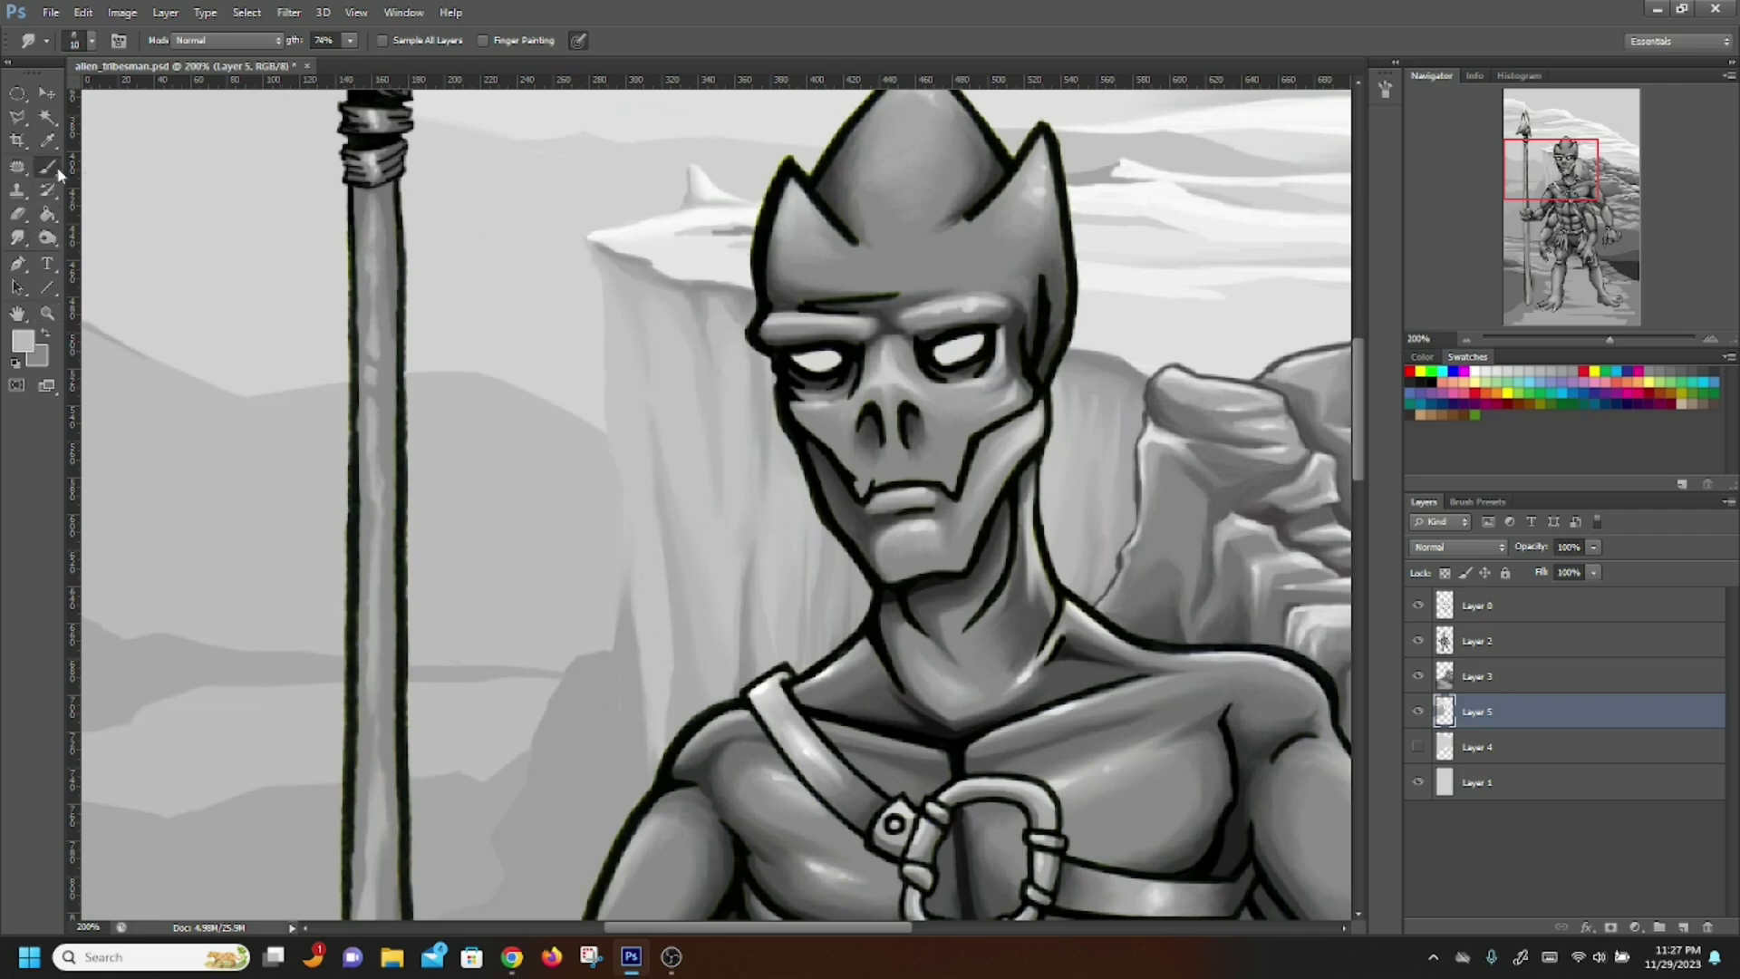
pyautogui.moveTo(586, 253); pyautogui.dragTo(588, 268)
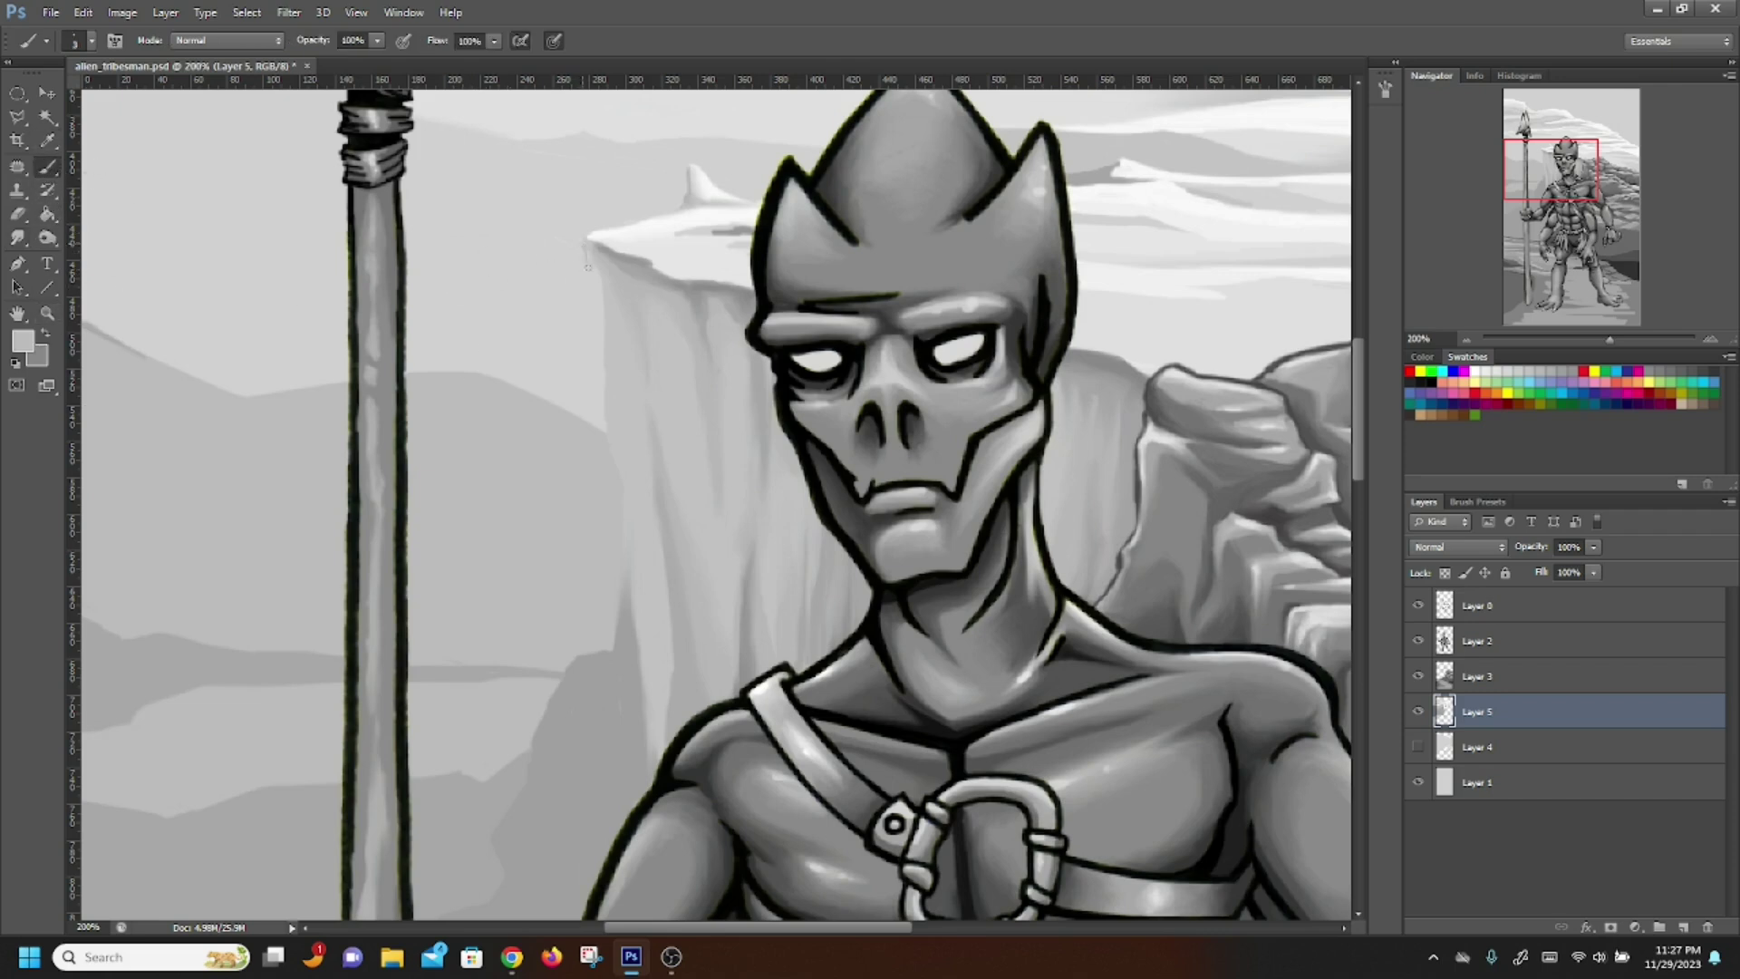
pyautogui.click(24, 341)
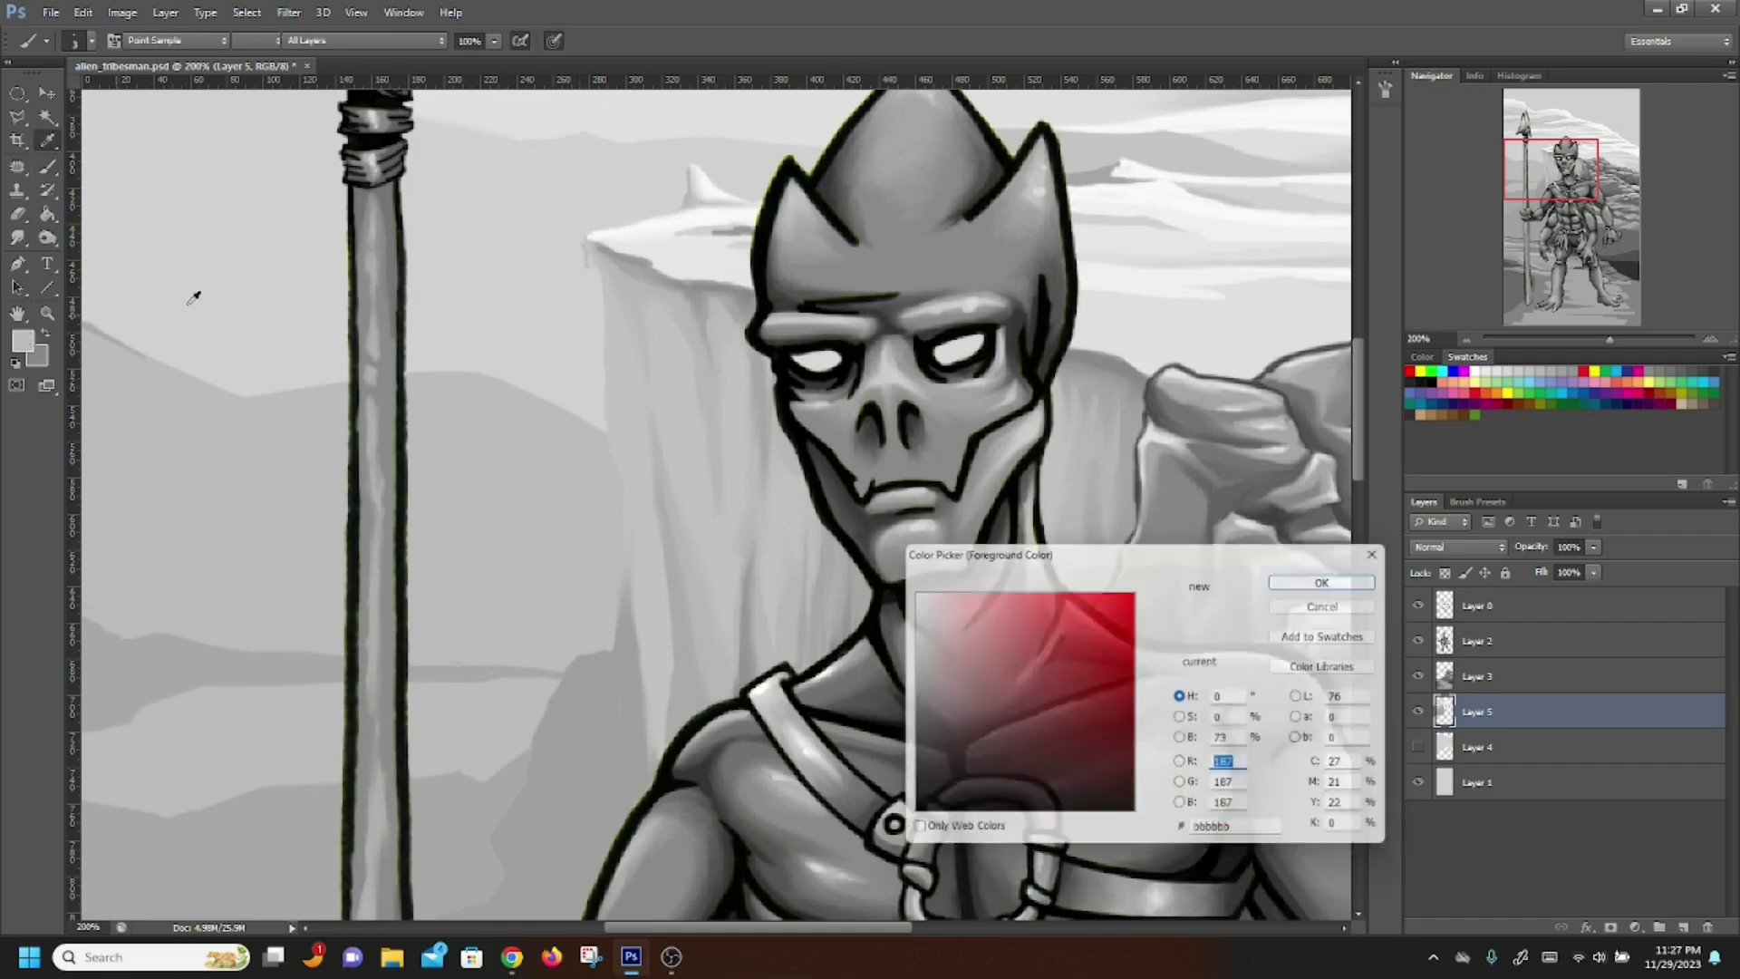
pyautogui.click(460, 271)
pyautogui.click(1314, 578)
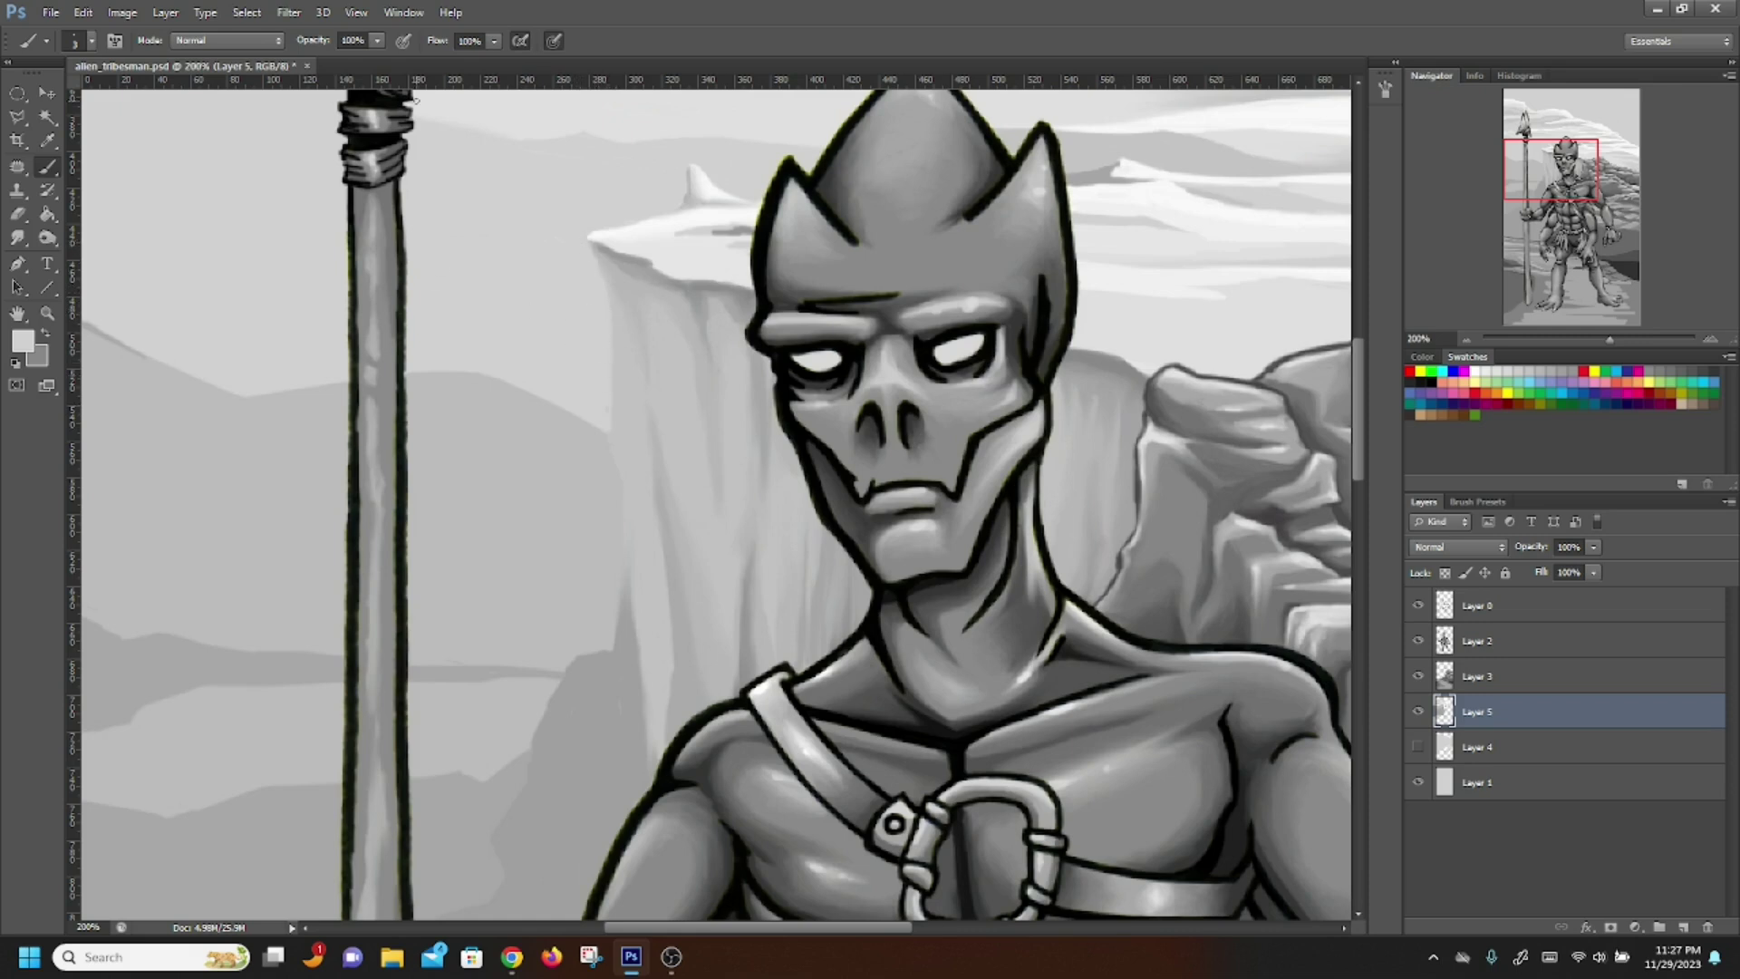
pyautogui.moveTo(1547, 172); pyautogui.dragTo(1547, 154)
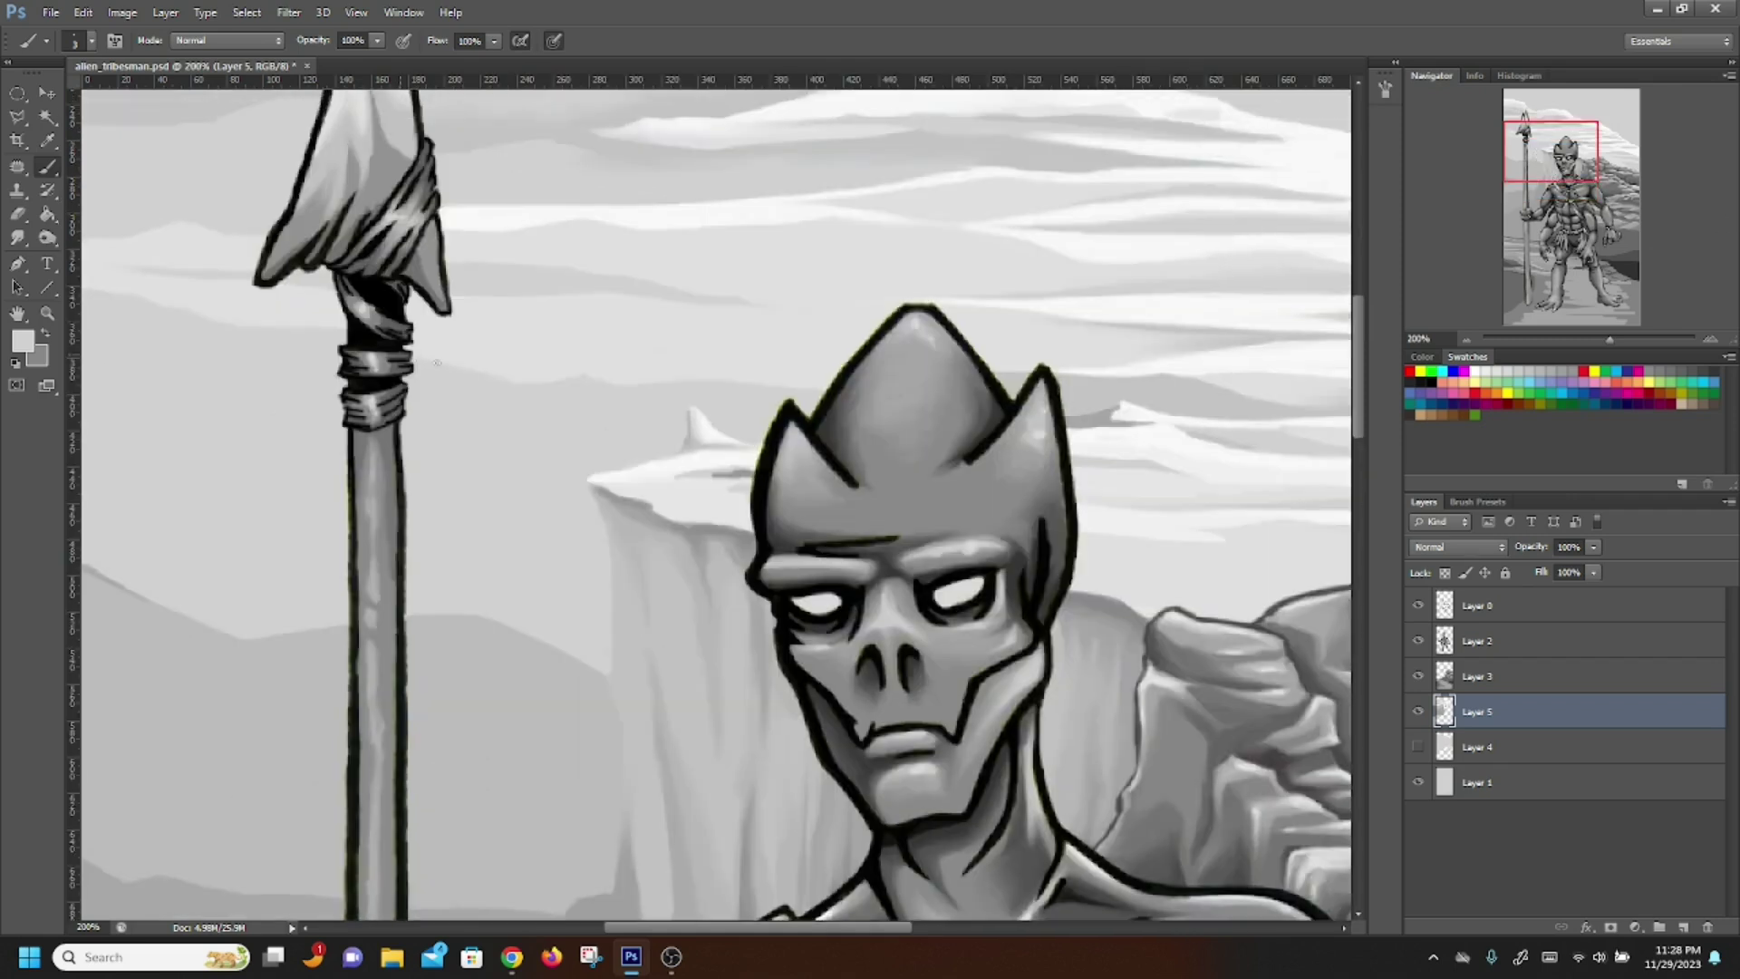
pyautogui.moveTo(536, 376); pyautogui.dragTo(408, 358)
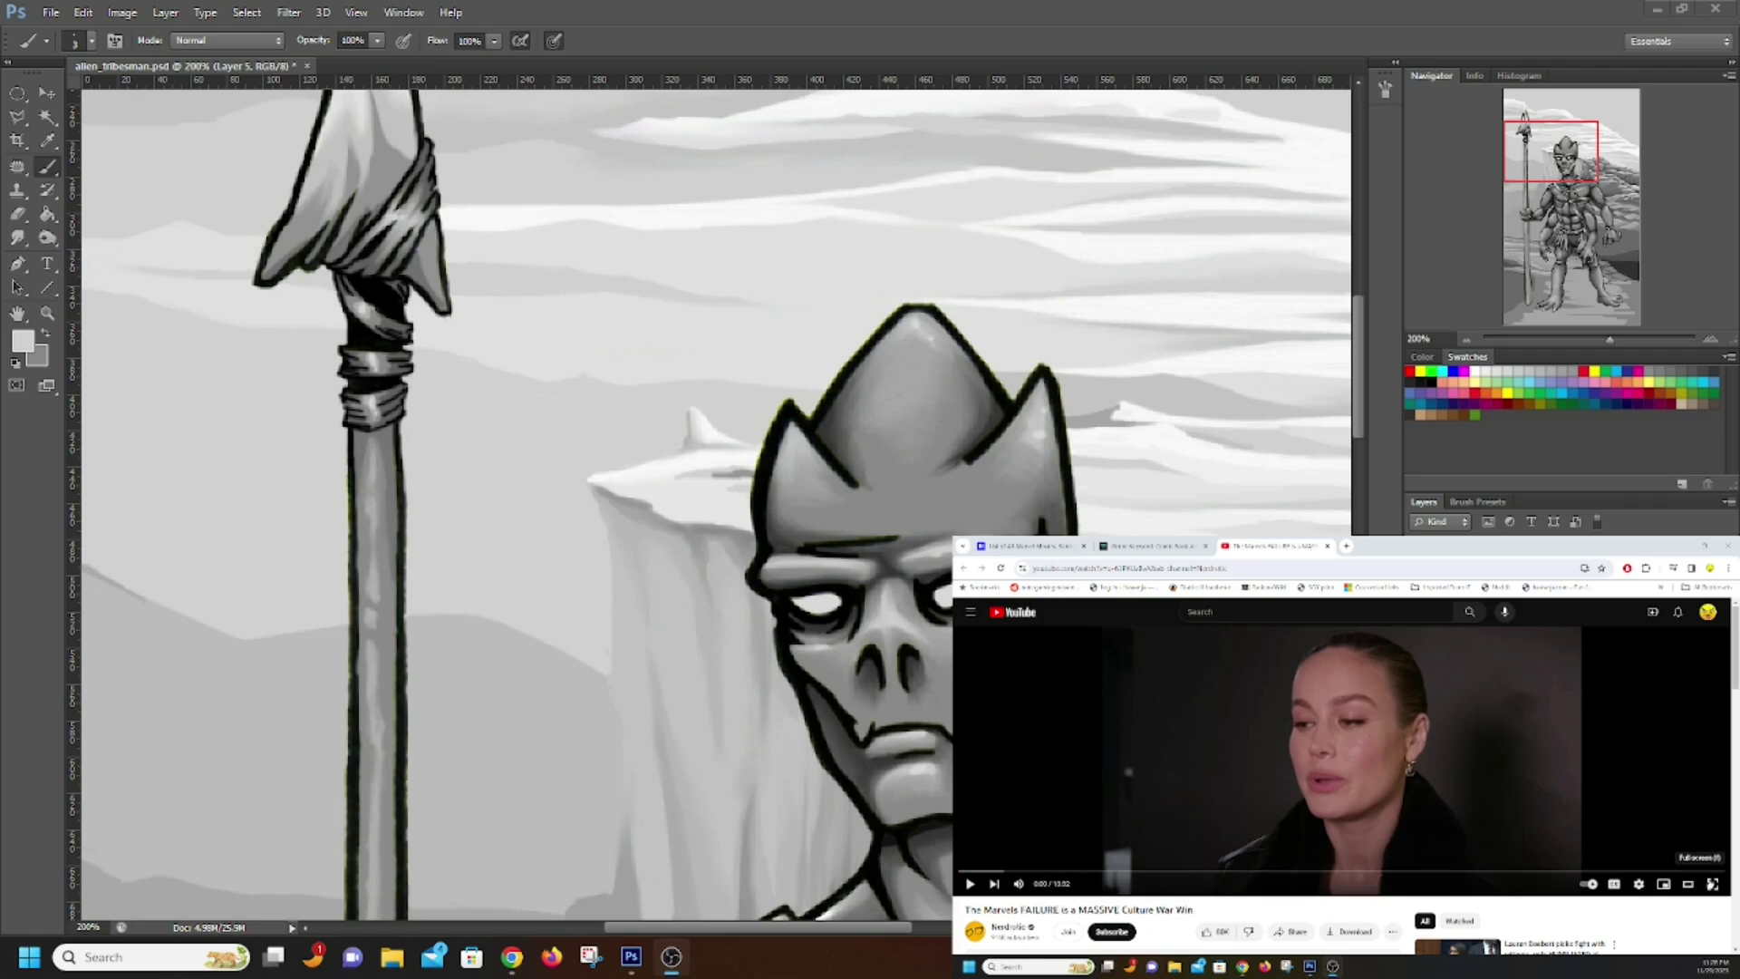
# Switch to the YouTube video, show it full screen, skip ahead in it and resume playback
pyautogui.click(1713, 884)
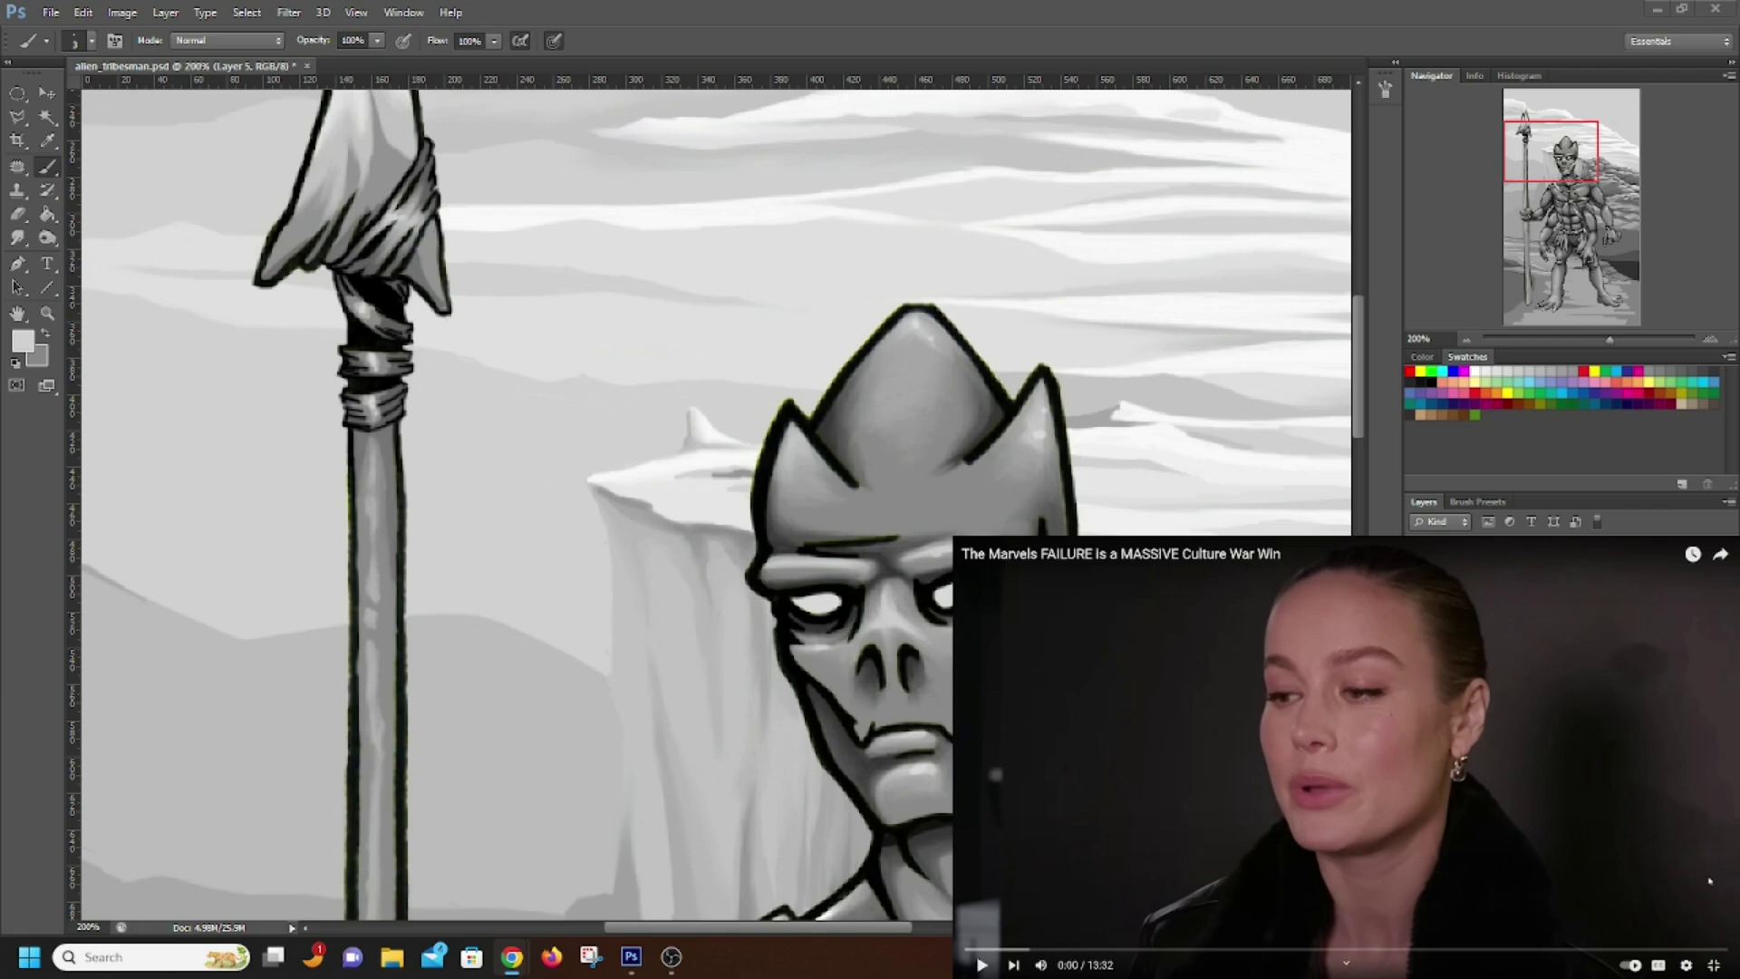
pyautogui.moveTo(1082, 947); pyautogui.dragTo(1124, 954)
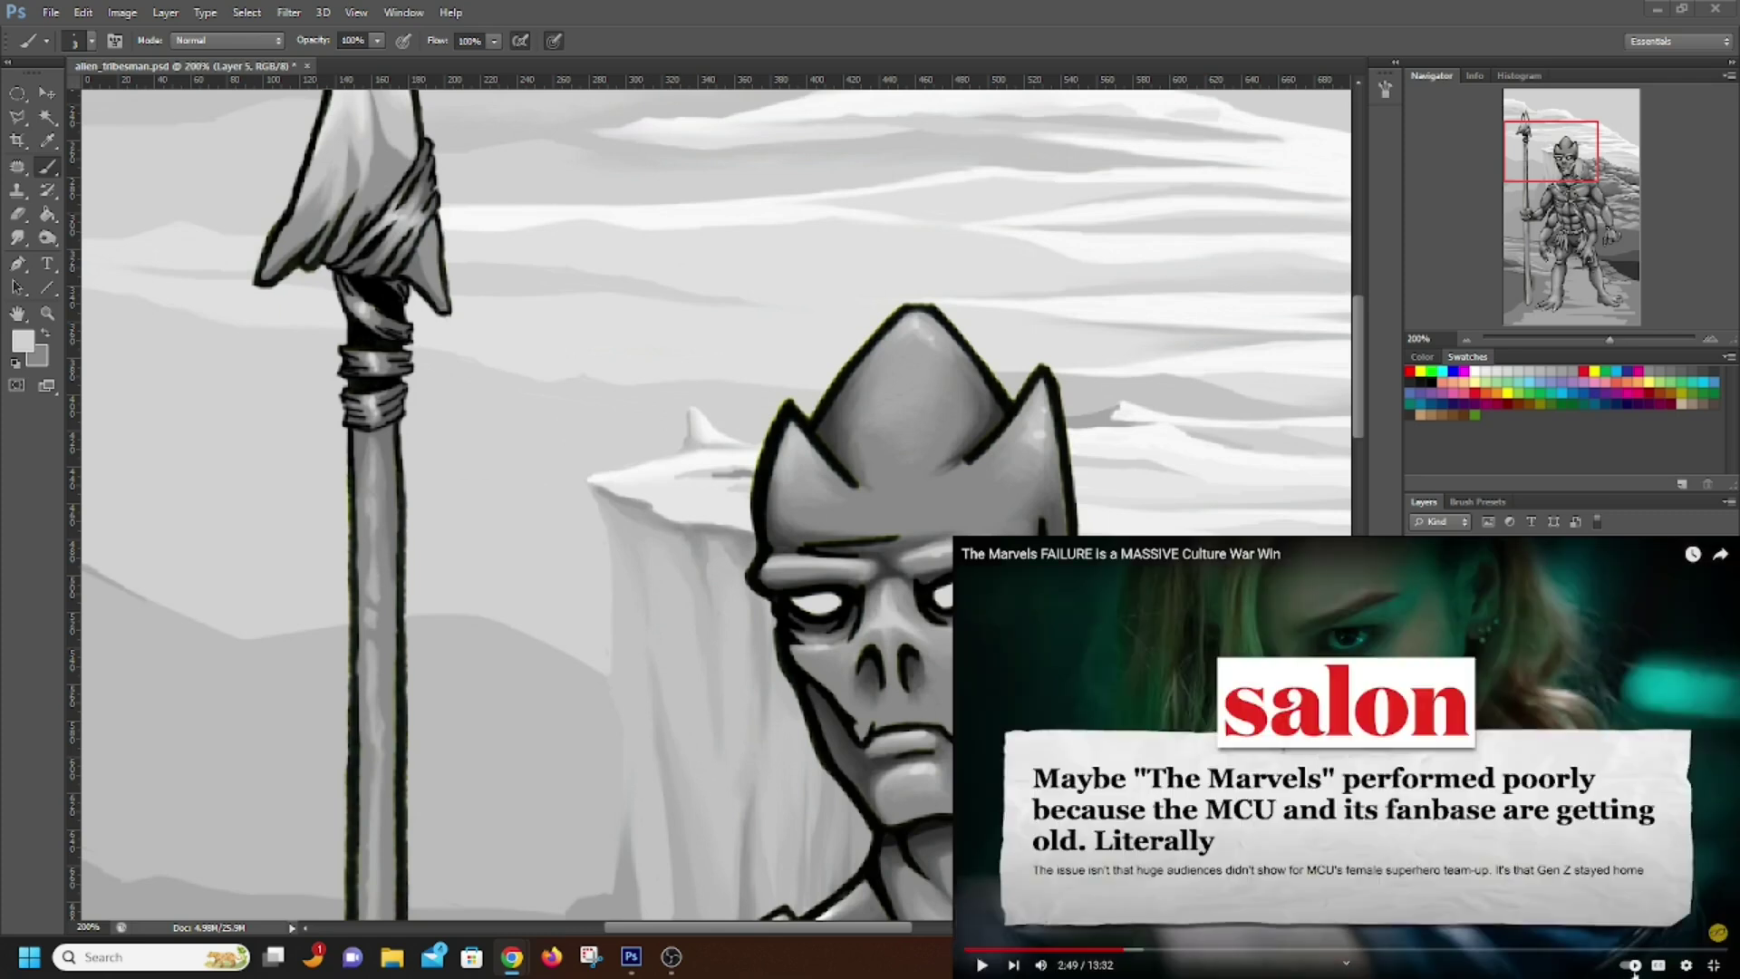
pyautogui.click(986, 968)
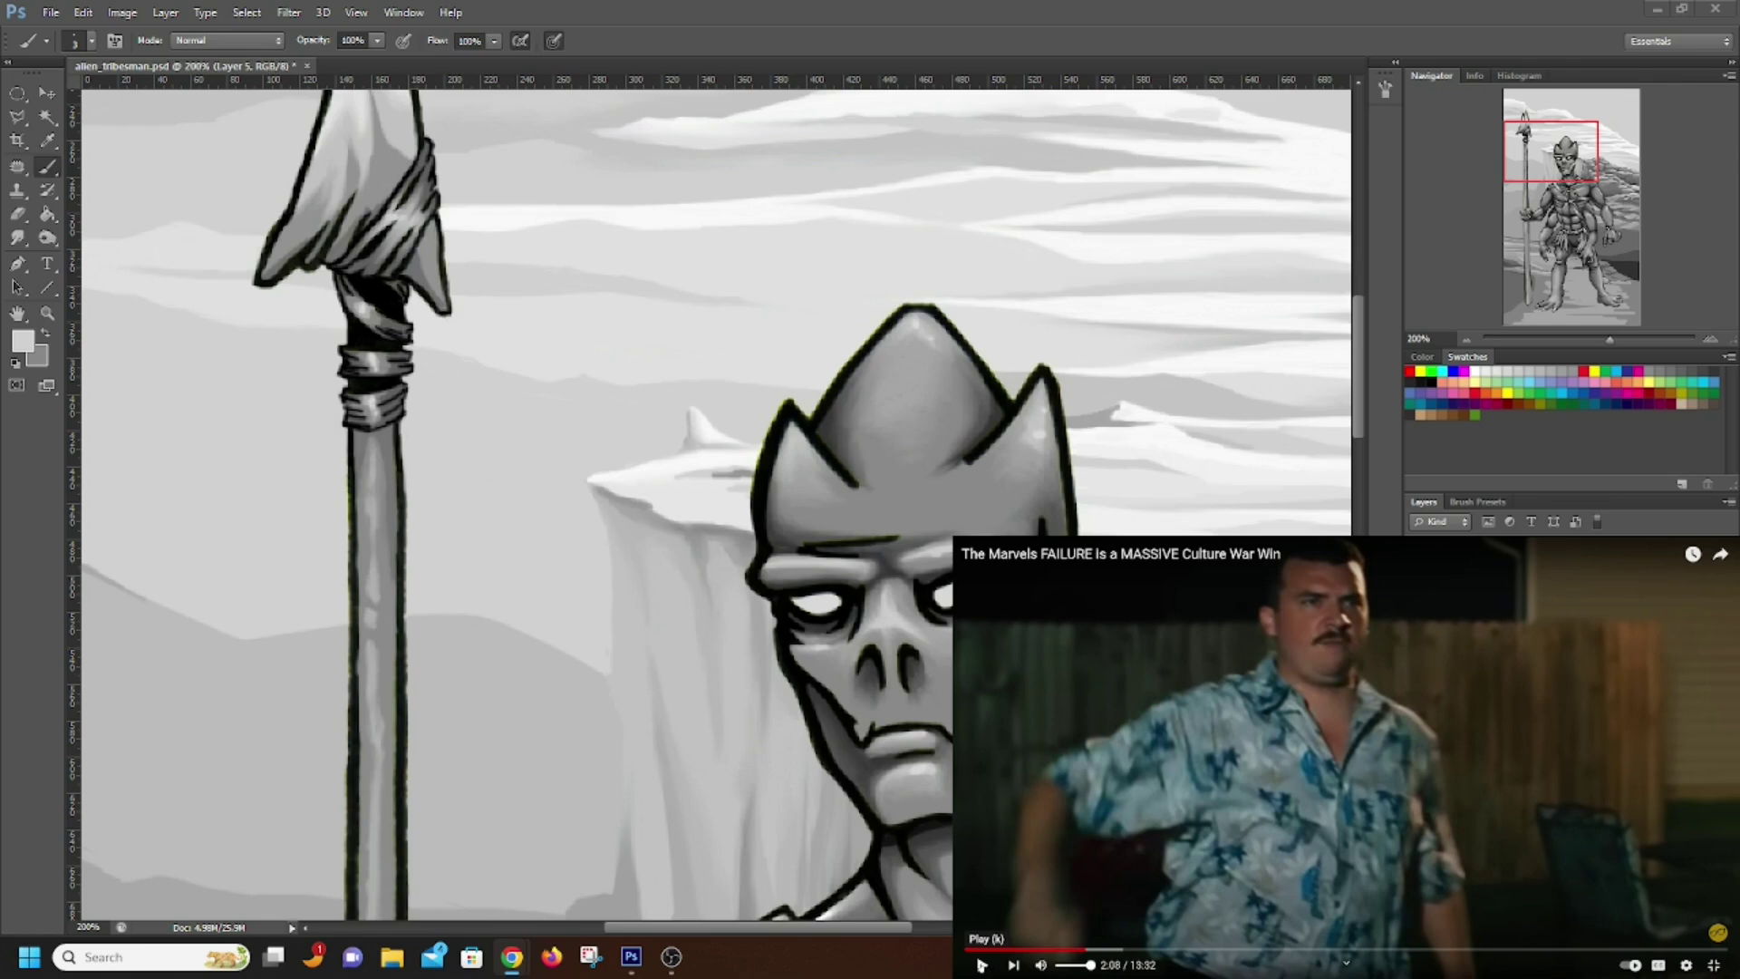
pyautogui.click(981, 965)
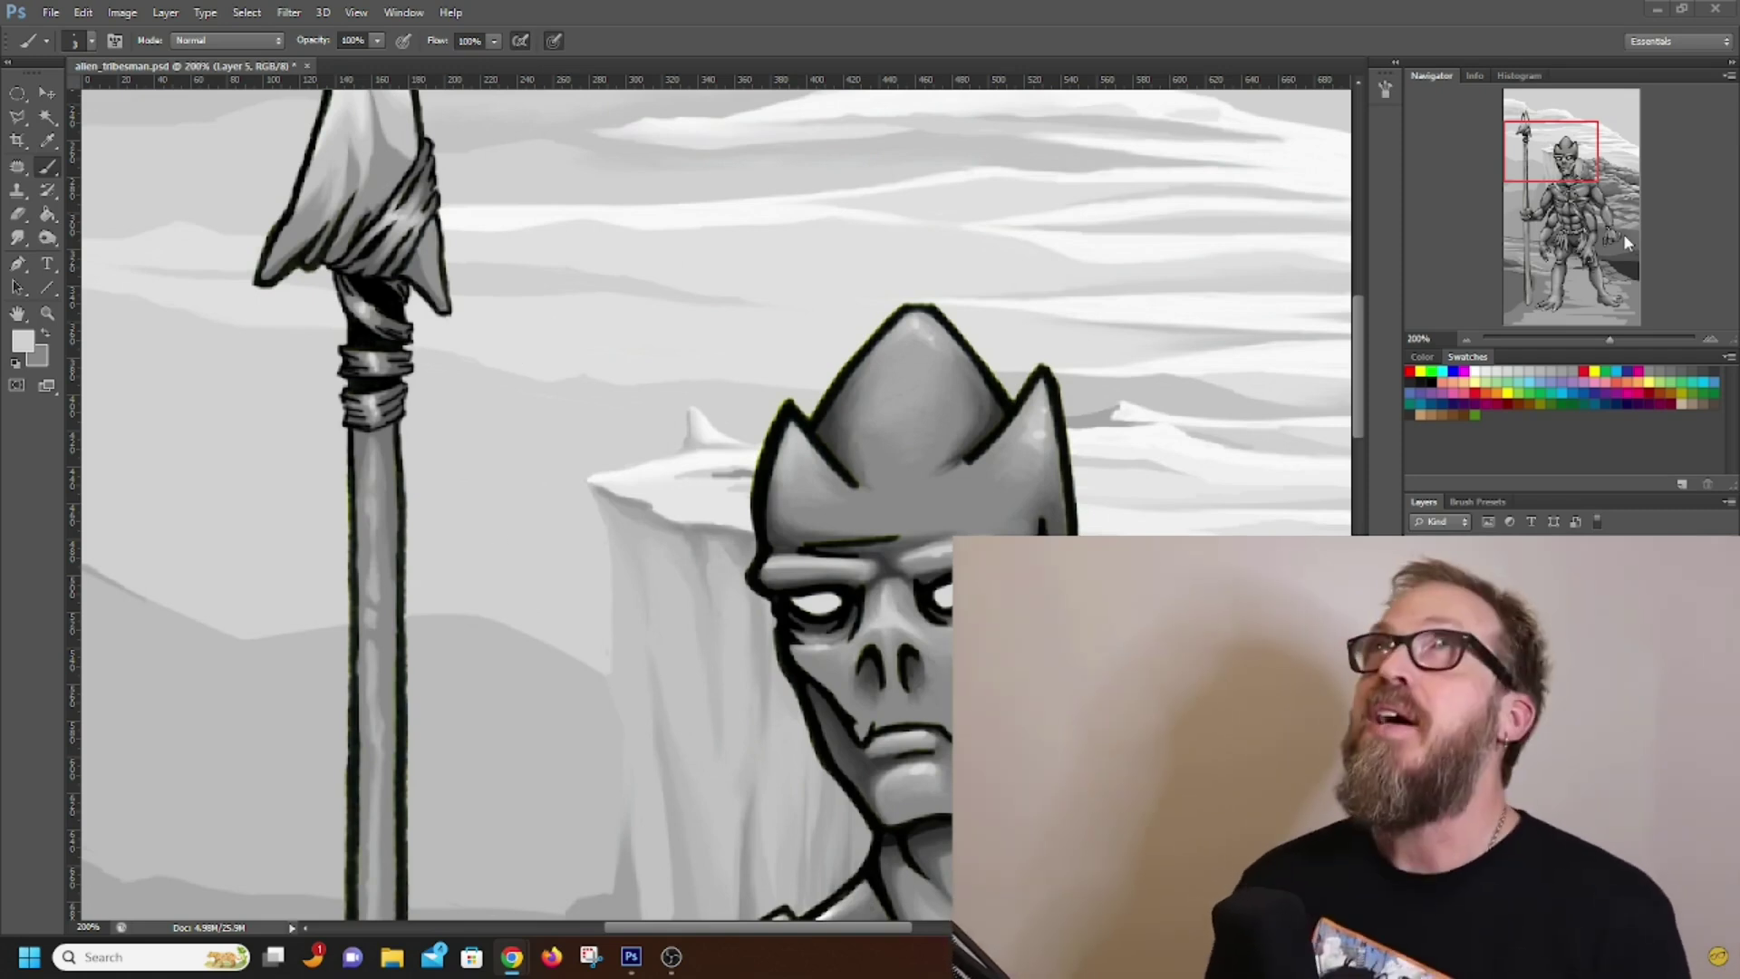
# Pause the video and paint a dark gray shadow band along the hill crest behind the spear with the Brush
pyautogui.moveTo(1543, 141); pyautogui.dragTo(1495, 165)
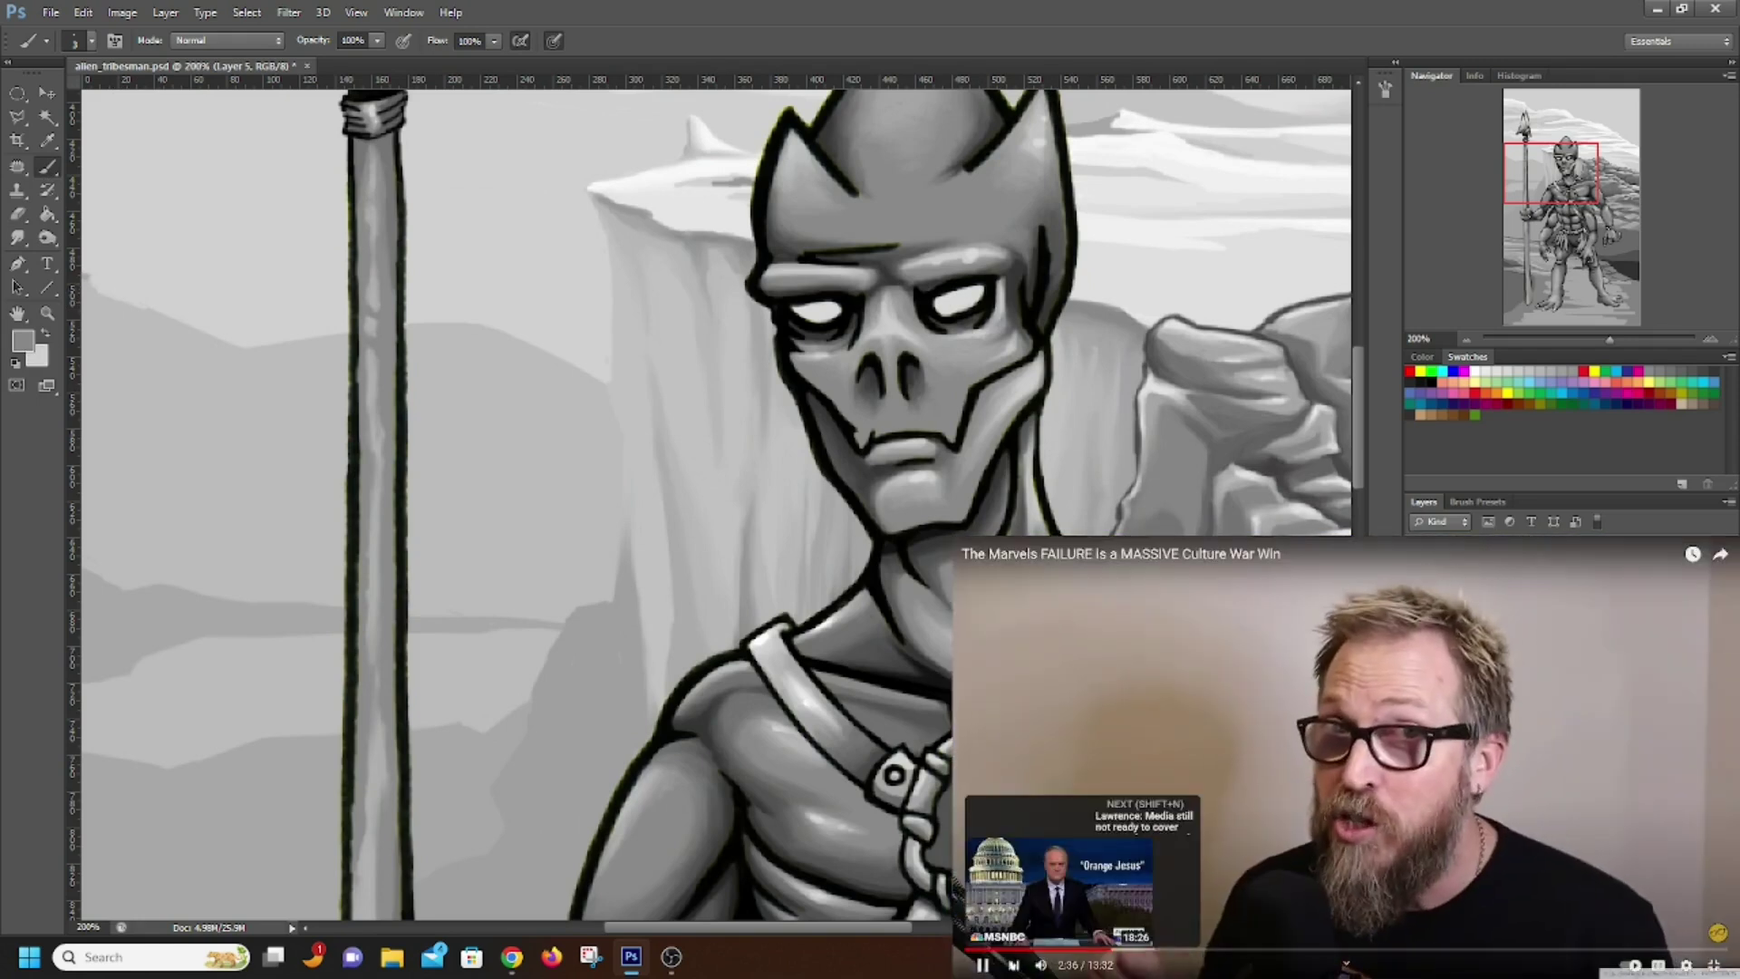
pyautogui.click(983, 964)
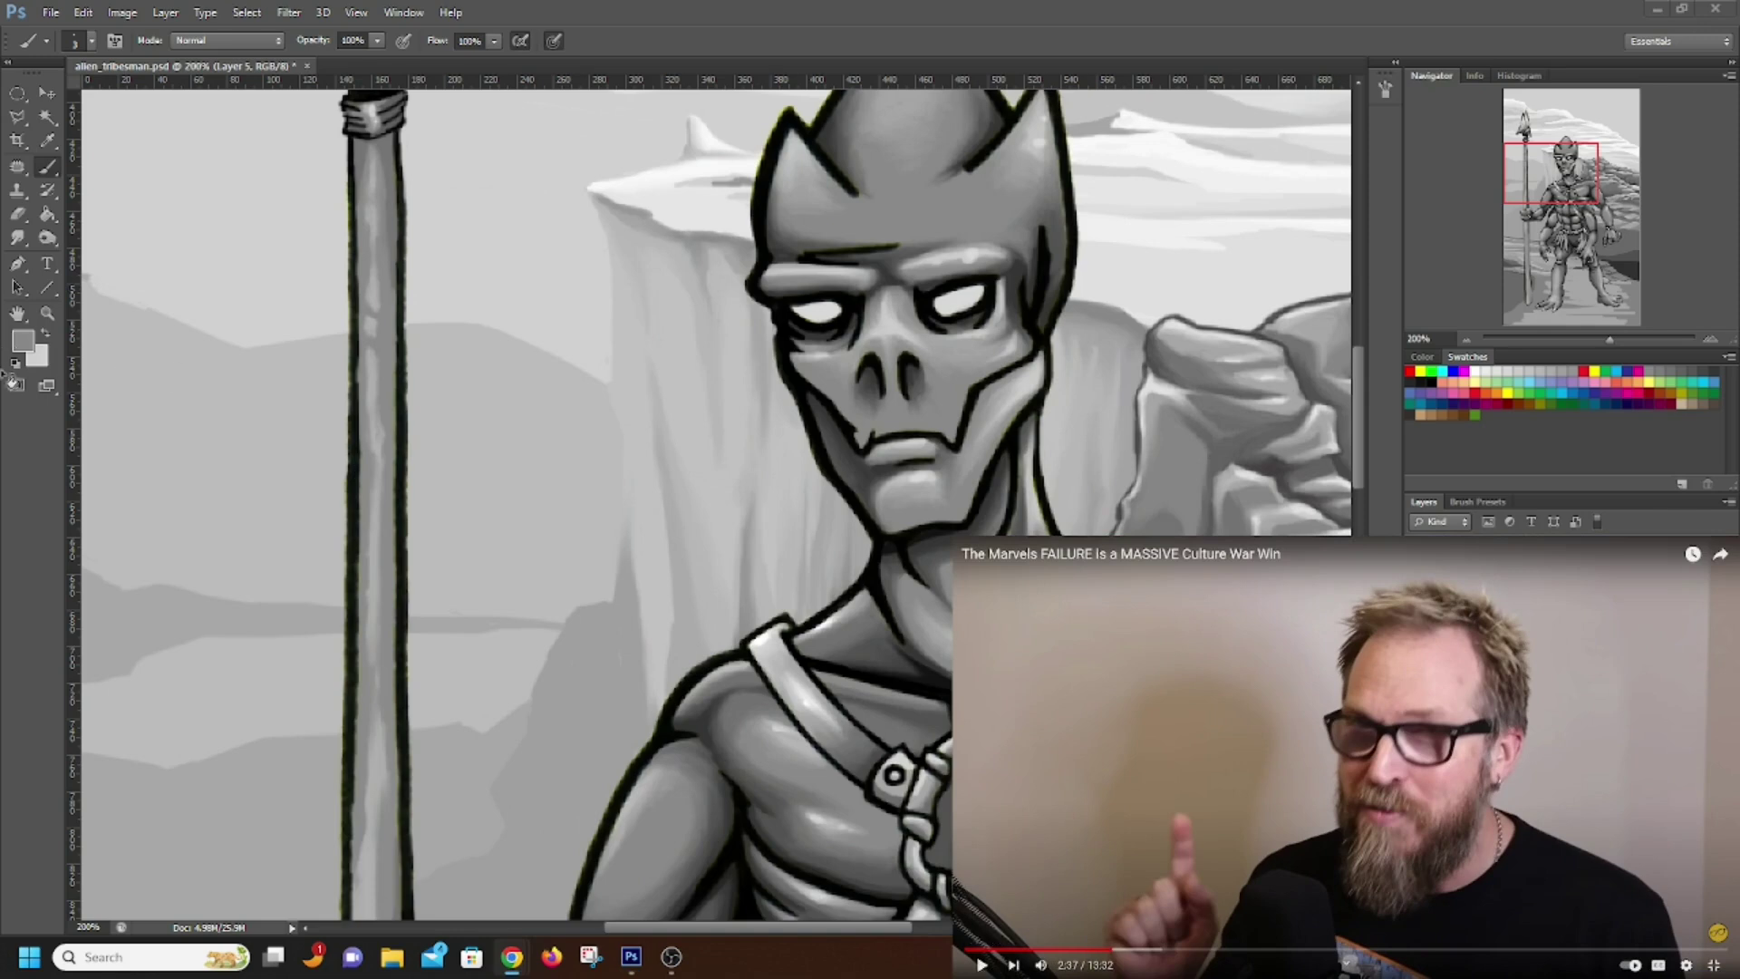
pyautogui.moveTo(451, 325); pyautogui.dragTo(479, 328)
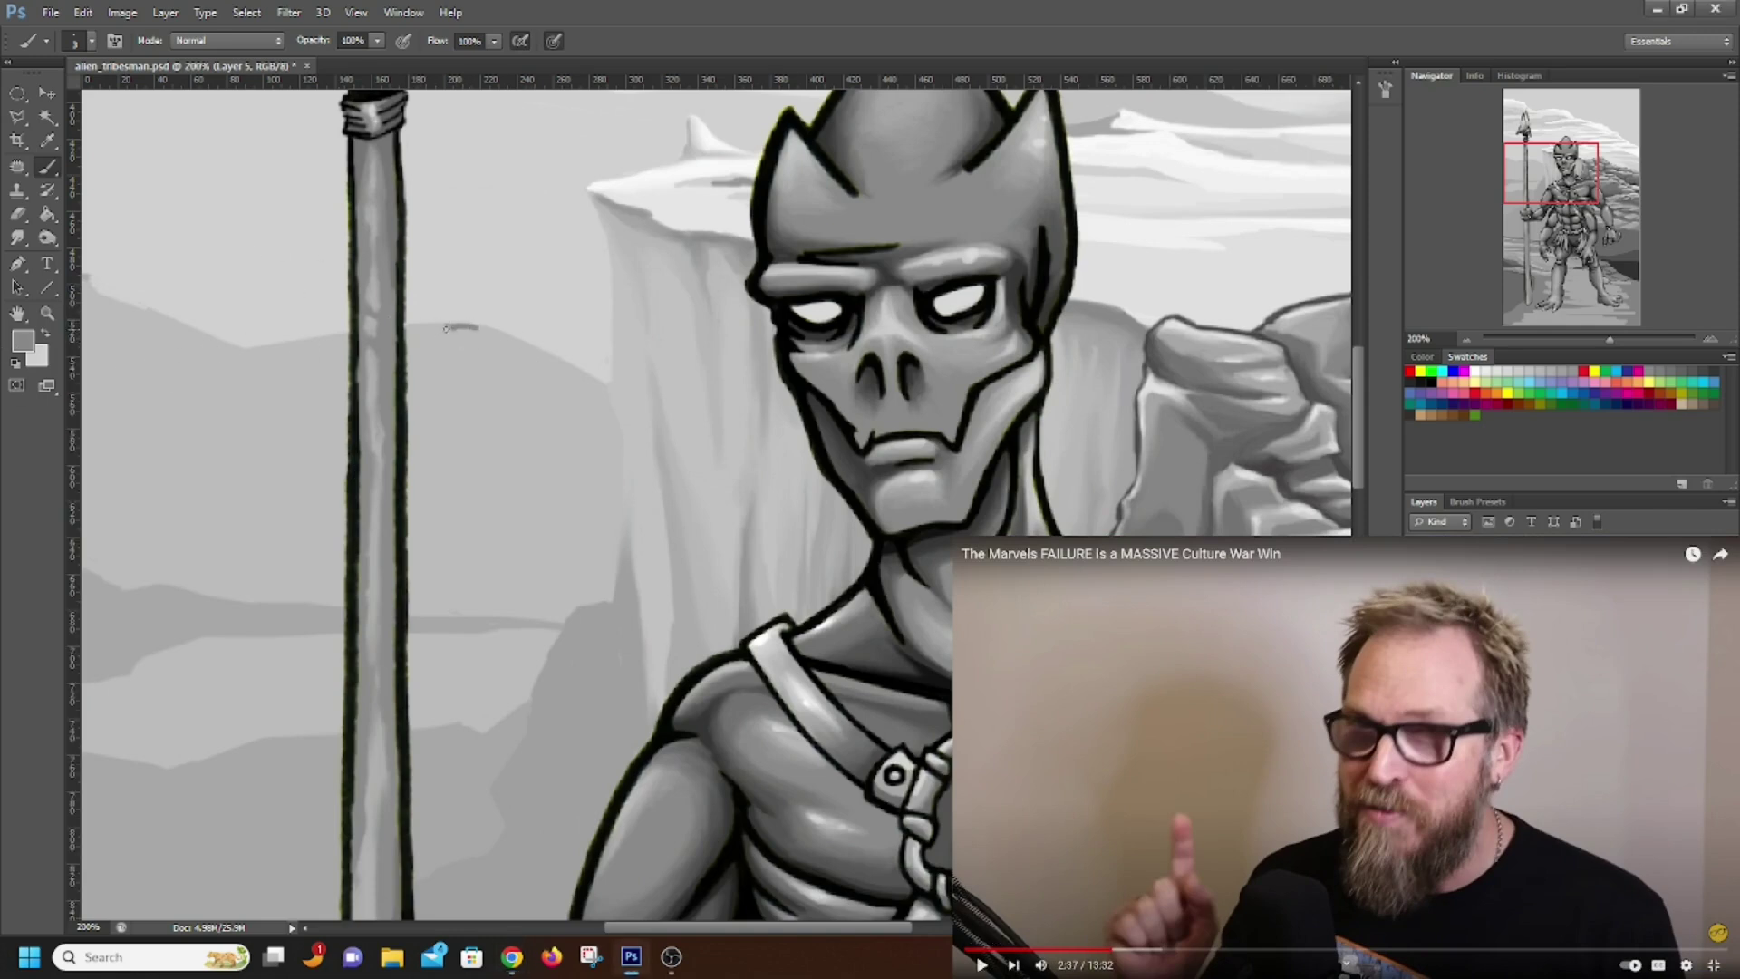
pyautogui.moveTo(477, 327)
pyautogui.mouseDown()
pyautogui.moveTo(404, 321)
pyautogui.moveTo(486, 329)
pyautogui.mouseUp()
pyautogui.moveTo(361, 315)
pyautogui.mouseDown()
pyautogui.moveTo(271, 343)
pyautogui.moveTo(272, 358)
pyautogui.moveTo(347, 315)
pyautogui.mouseUp()
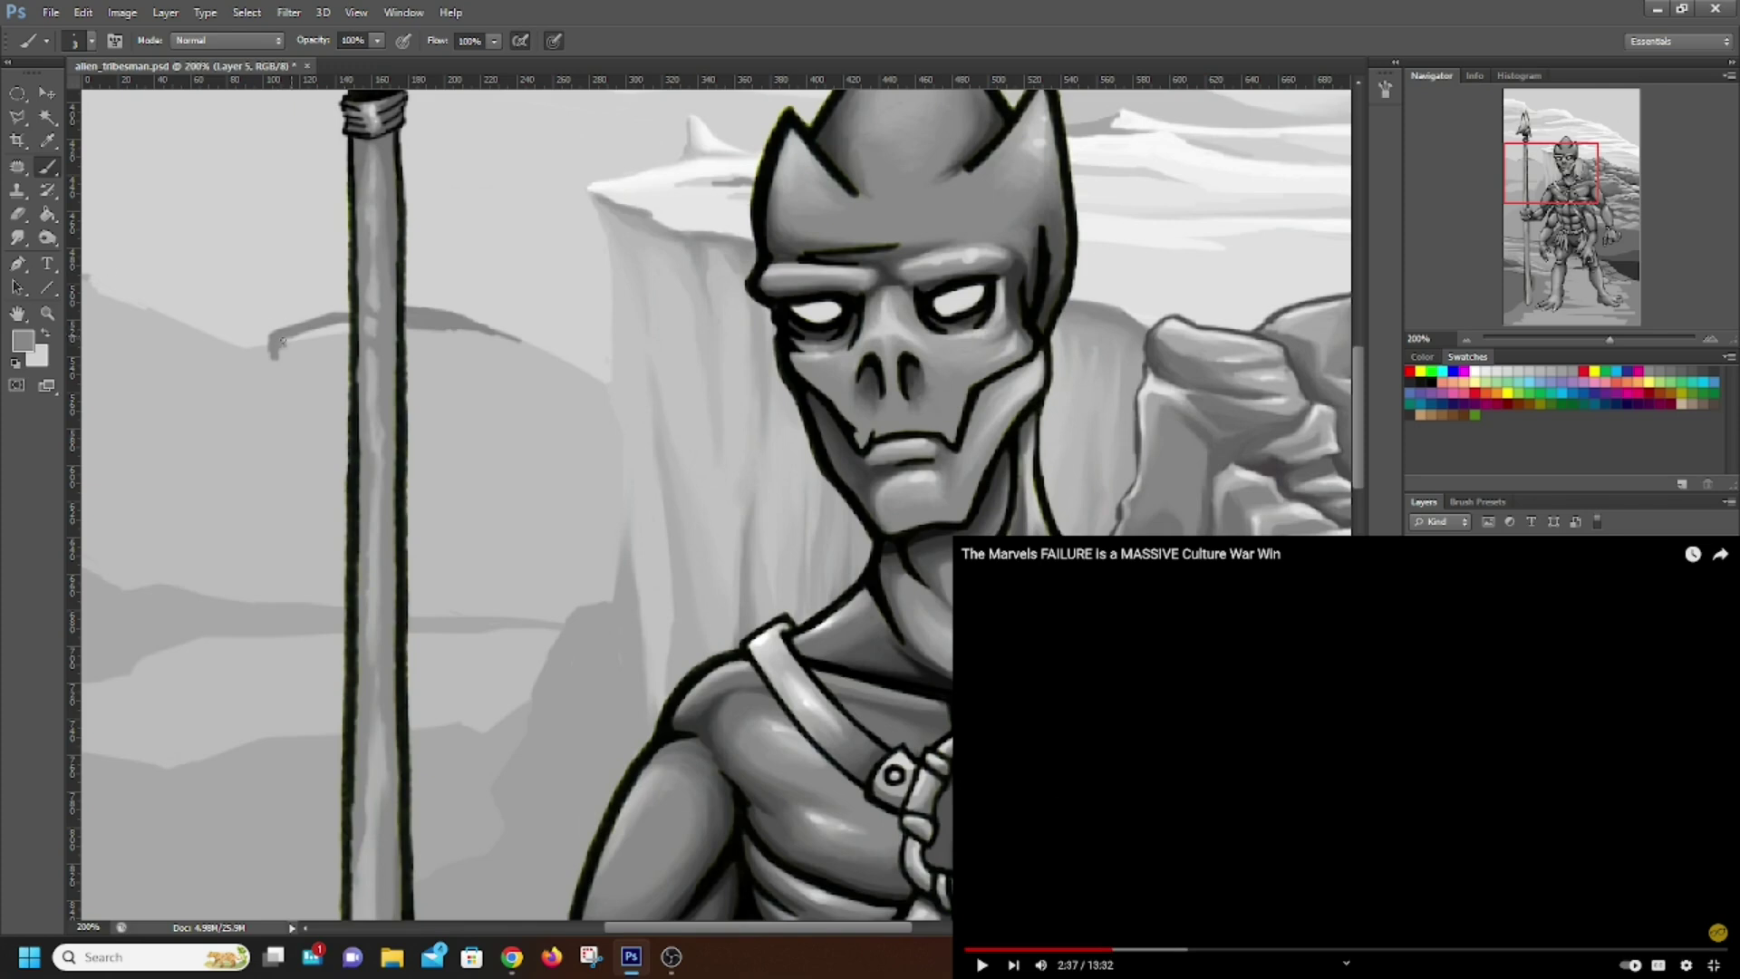
pyautogui.moveTo(266, 343)
pyautogui.mouseDown()
pyautogui.moveTo(329, 344)
pyautogui.moveTo(260, 355)
pyautogui.mouseUp()
pyautogui.moveTo(408, 330)
pyautogui.mouseDown()
pyautogui.moveTo(540, 347)
pyautogui.moveTo(433, 336)
pyautogui.mouseUp()
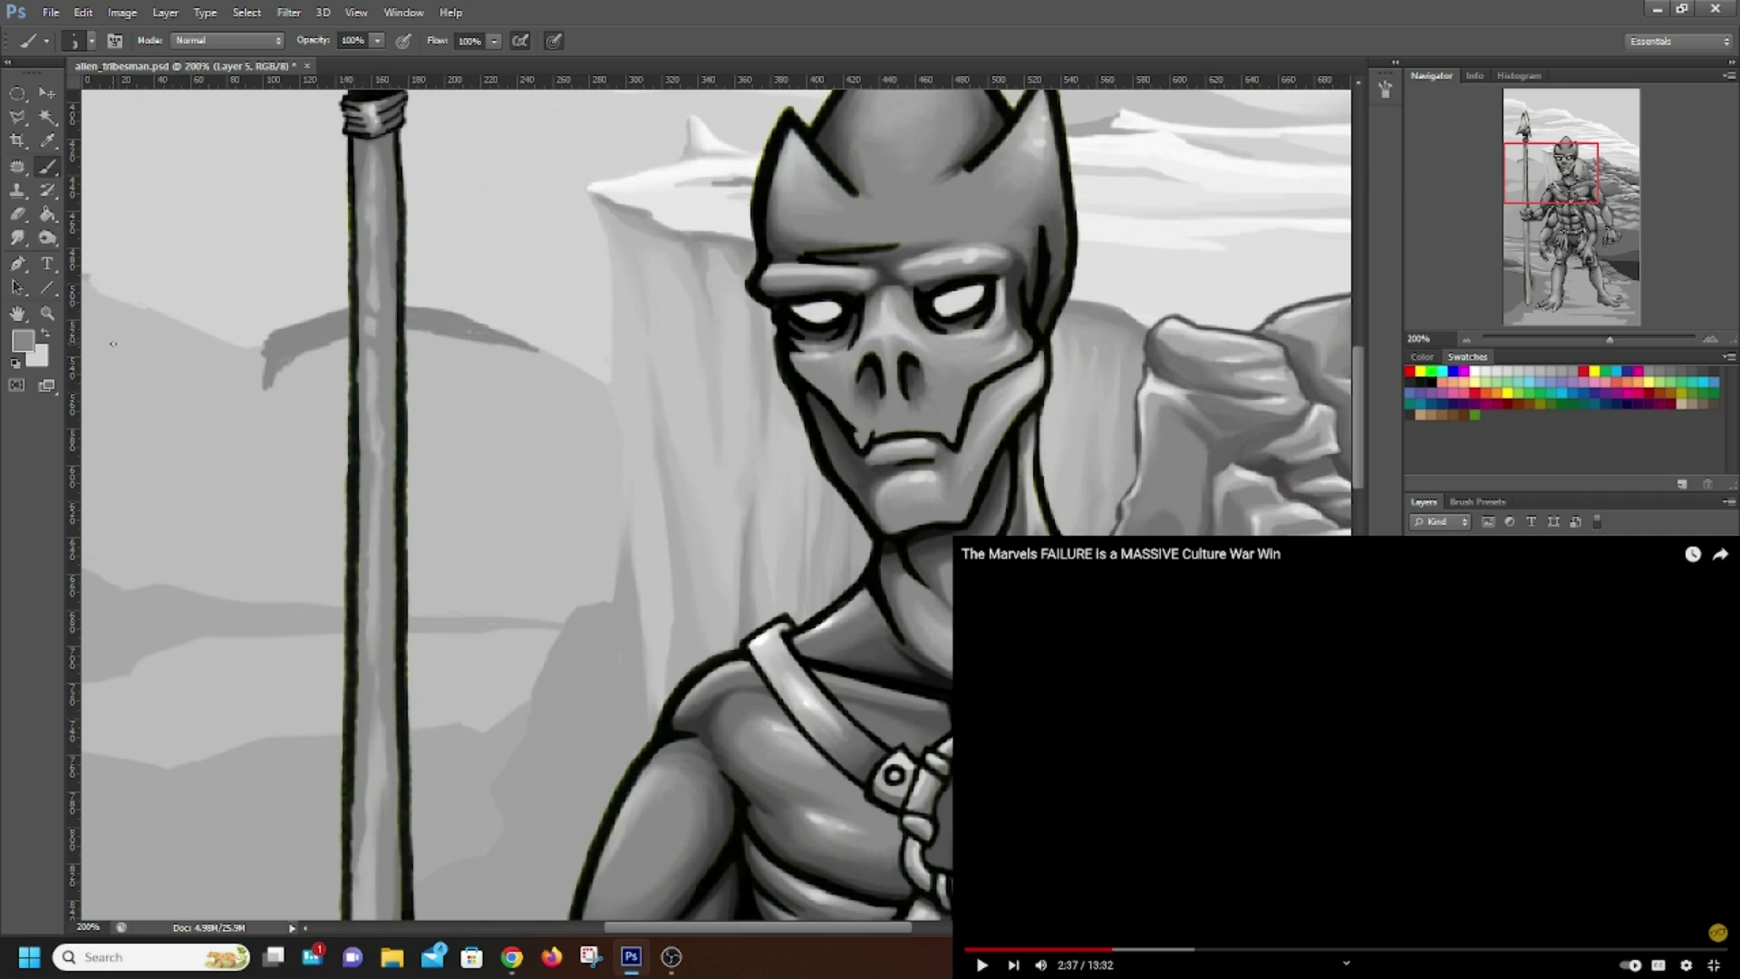
# Pick a lighter shadow gray and extend the ridge shading across to the cliff and along the hillside at the canvas edge
pyautogui.click(24, 342)
pyautogui.click(881, 680)
pyautogui.press('Return')
pyautogui.click(982, 965)
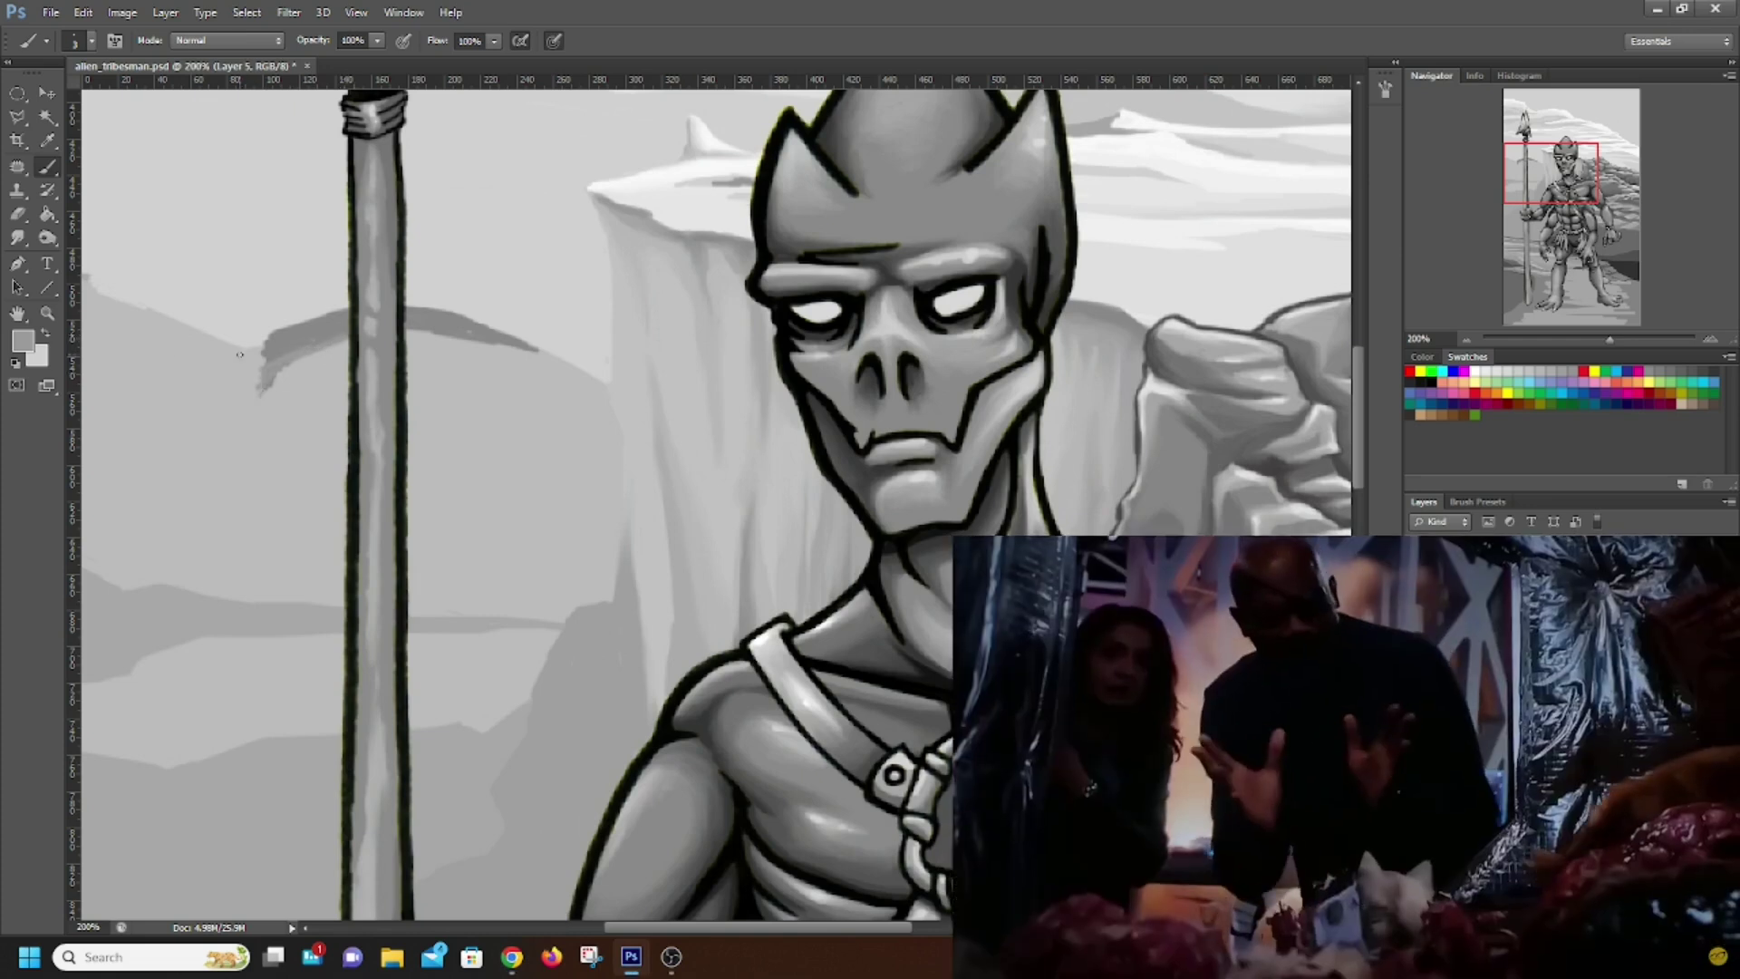
pyautogui.moveTo(220, 343); pyautogui.dragTo(264, 344)
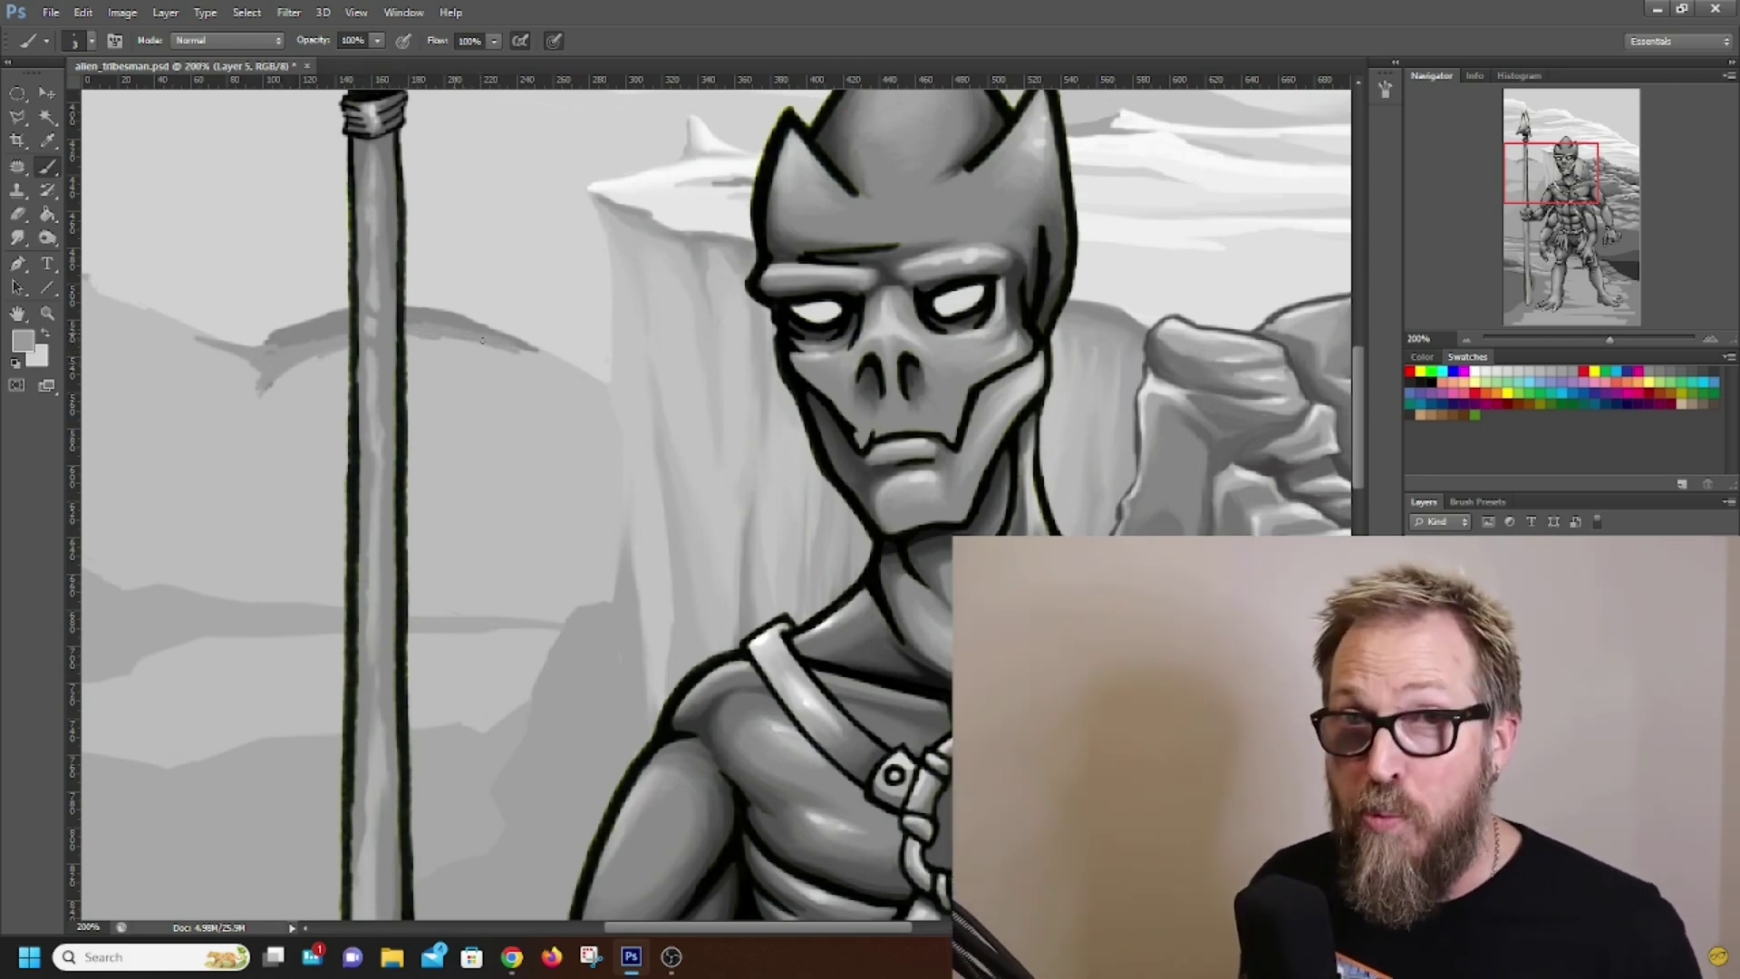
pyautogui.moveTo(499, 342)
pyautogui.mouseDown()
pyautogui.moveTo(575, 375)
pyautogui.moveTo(443, 336)
pyautogui.moveTo(598, 382)
pyautogui.mouseUp()
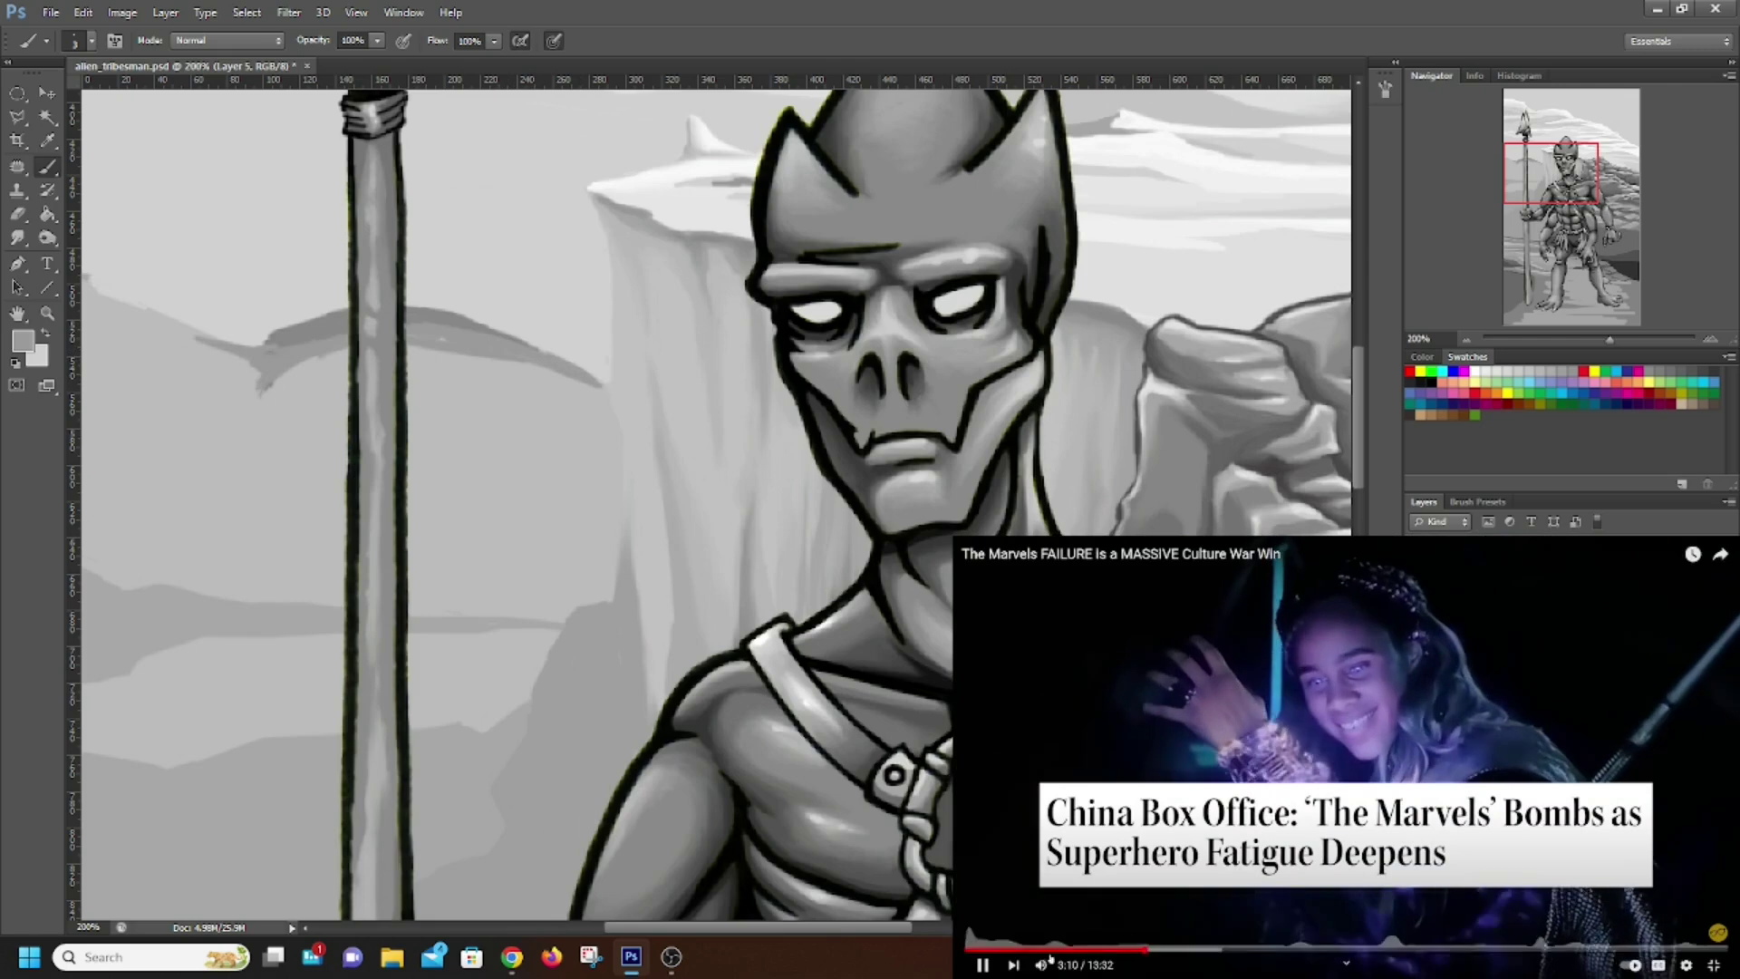
pyautogui.click(983, 964)
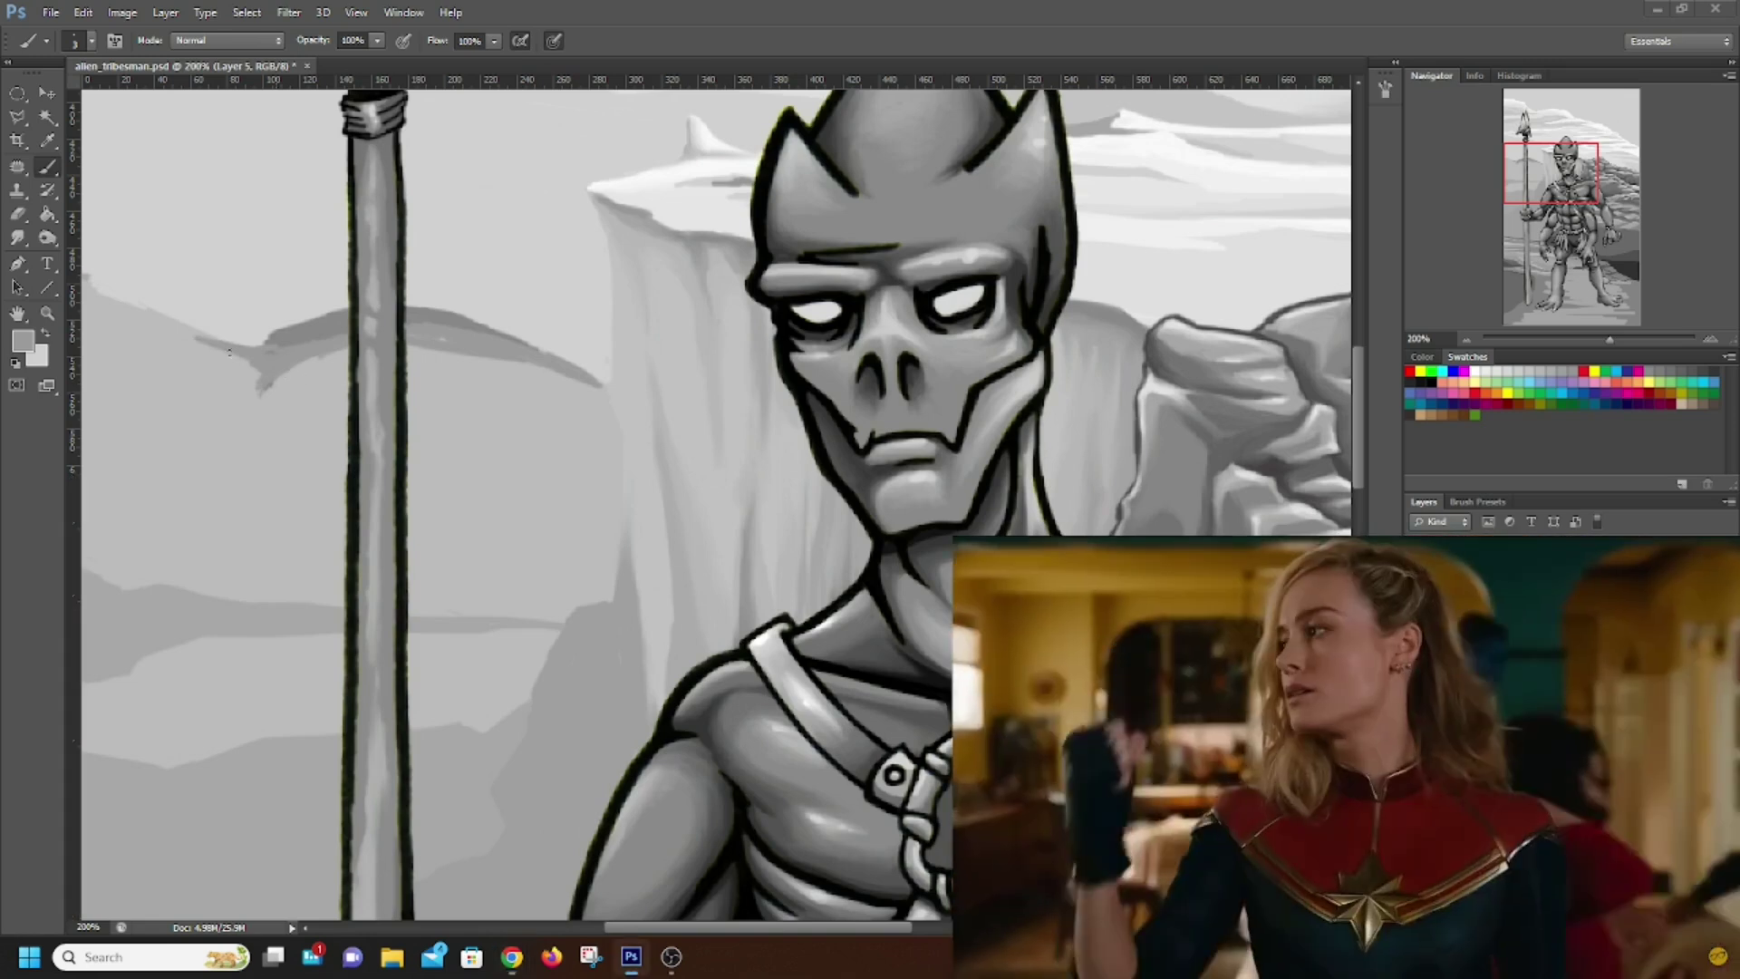
pyautogui.moveTo(124, 316); pyautogui.dragTo(178, 323)
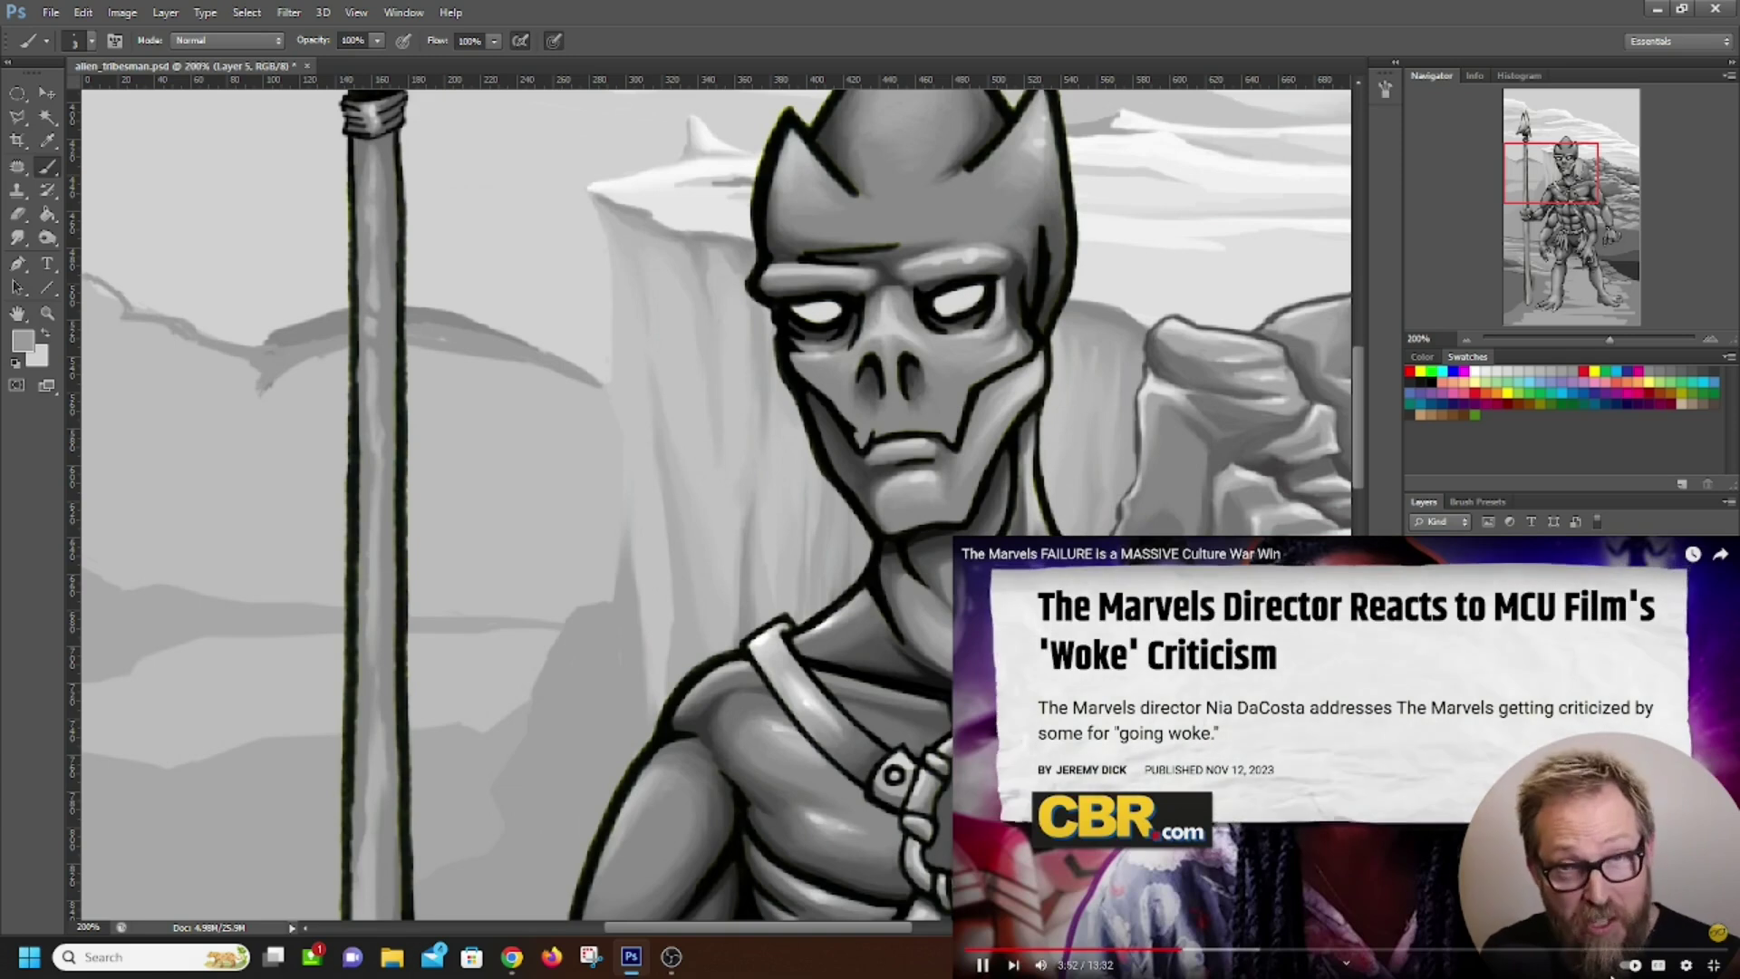
pyautogui.click(982, 965)
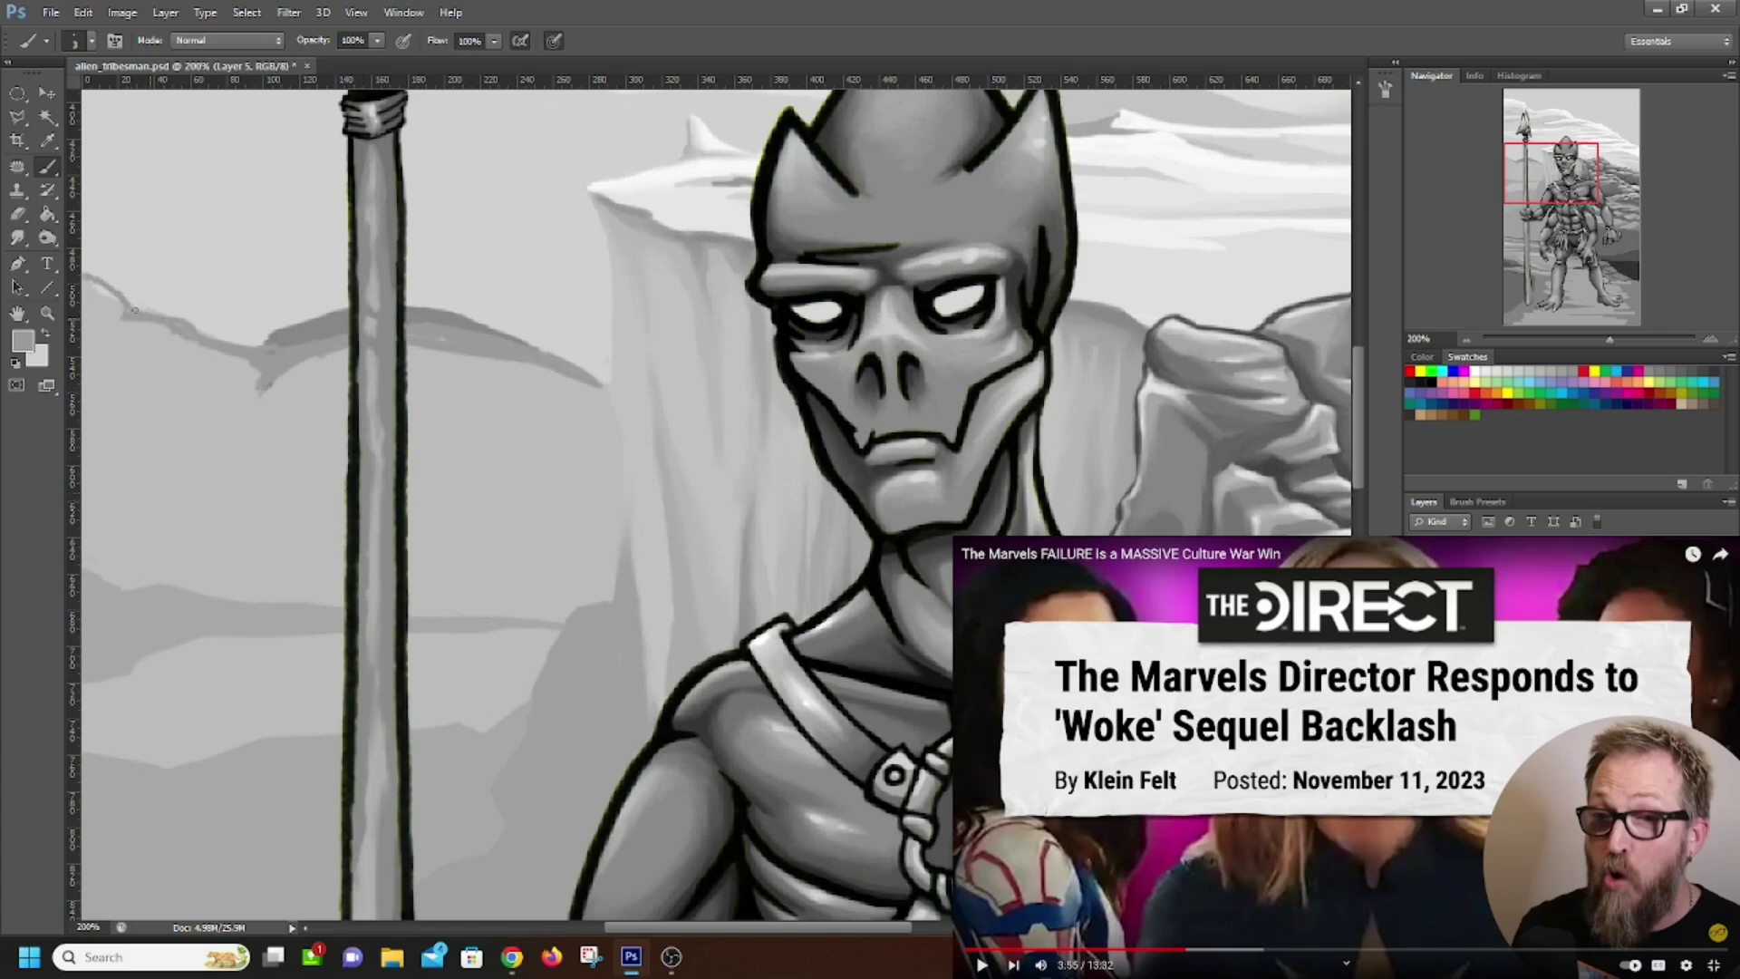
# Choose a softer gray and paint transition strokes beneath the dark ridge line on both sides of the spear
pyautogui.click(24, 343)
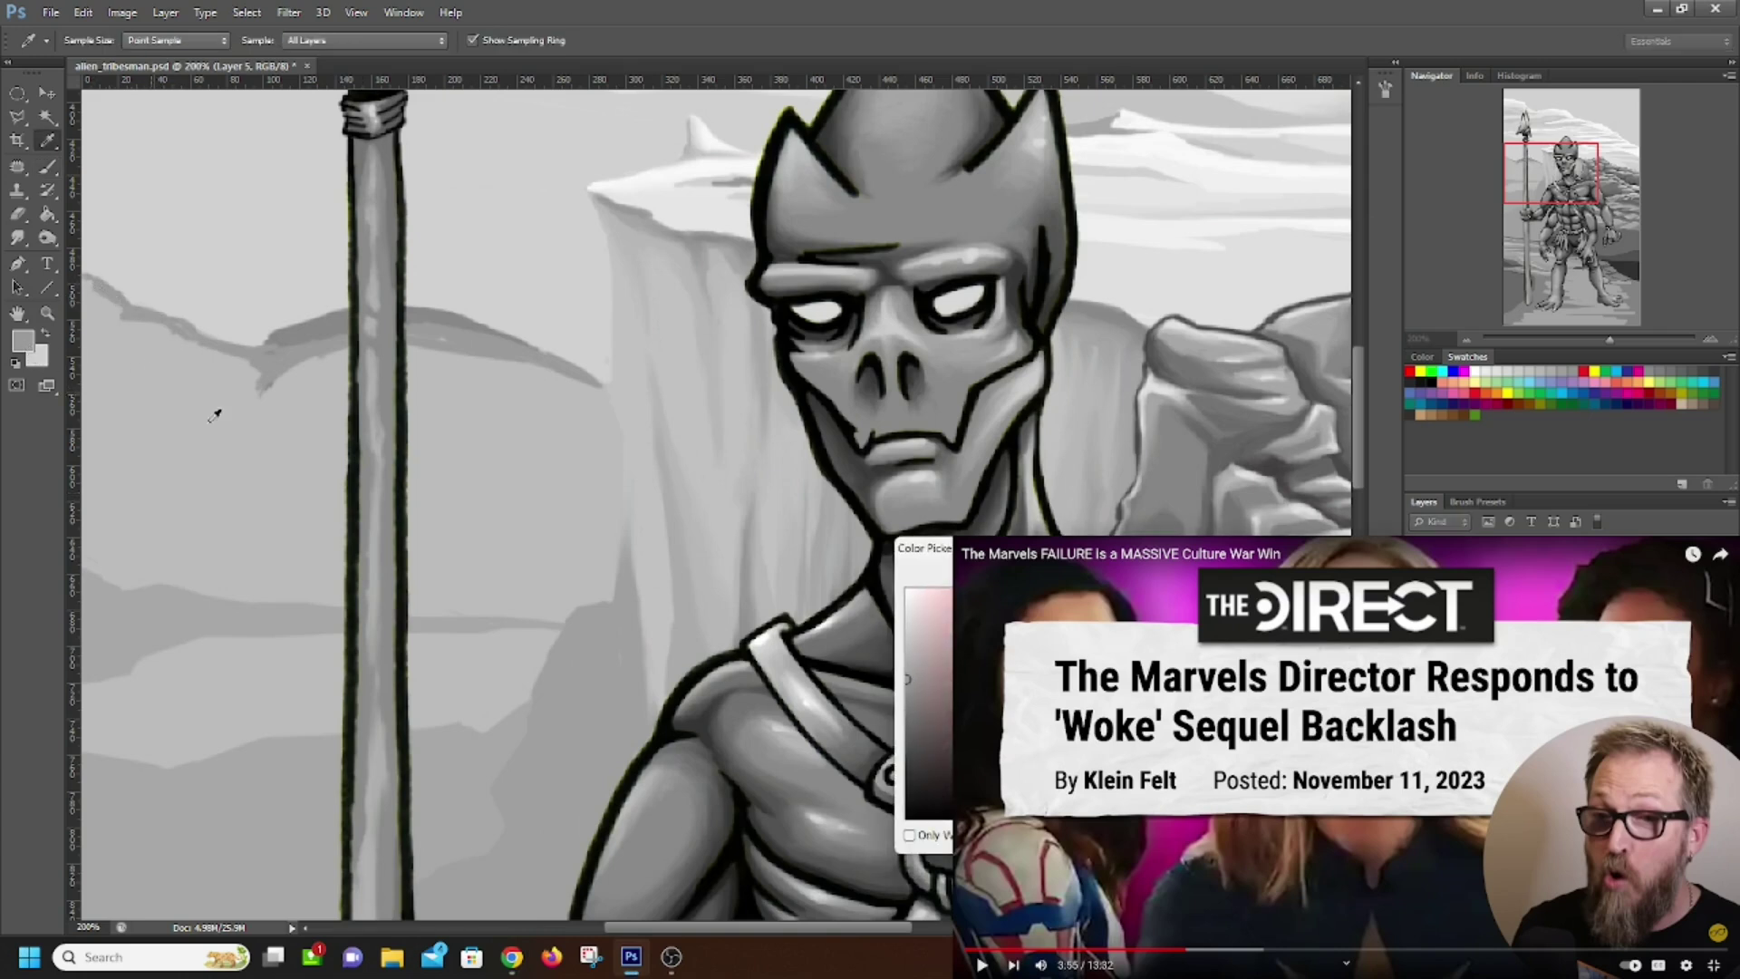
pyautogui.press('Return')
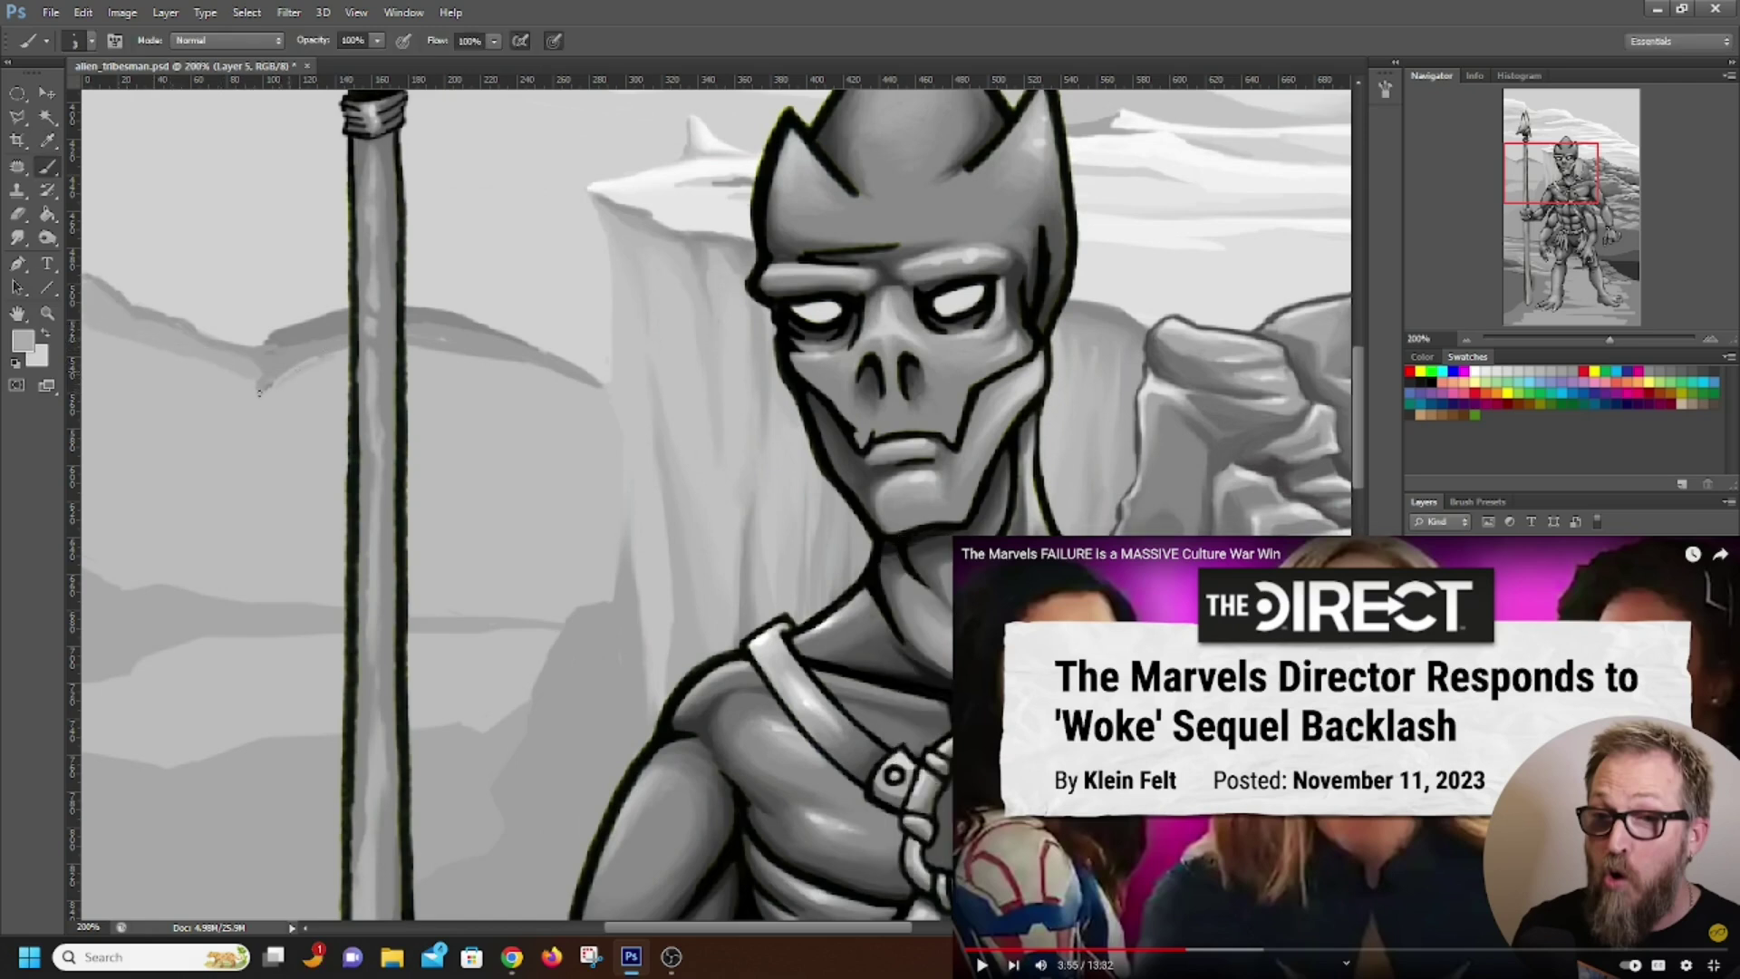
pyautogui.moveTo(442, 360); pyautogui.dragTo(551, 373)
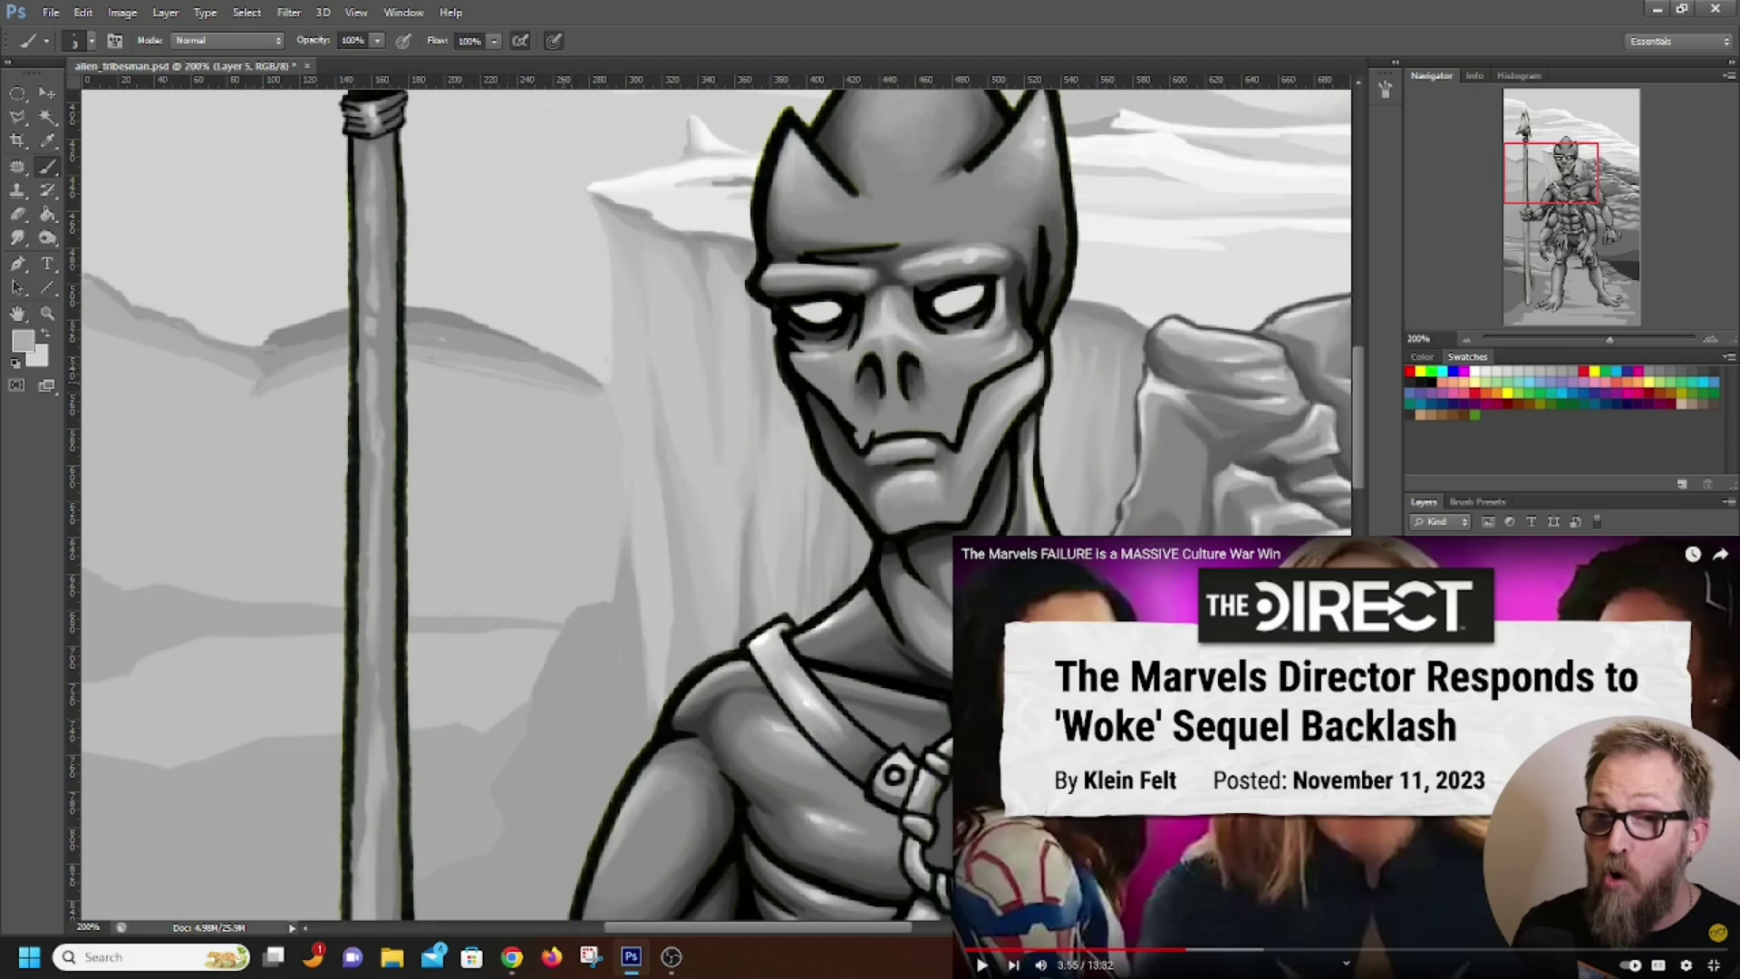
pyautogui.moveTo(408, 361); pyautogui.dragTo(515, 382)
# Smudge the ridge shading into the hillside on both sides of the spear for a soft gradient
pyautogui.click(17, 237)
pyautogui.moveTo(232, 351); pyautogui.dragTo(131, 310)
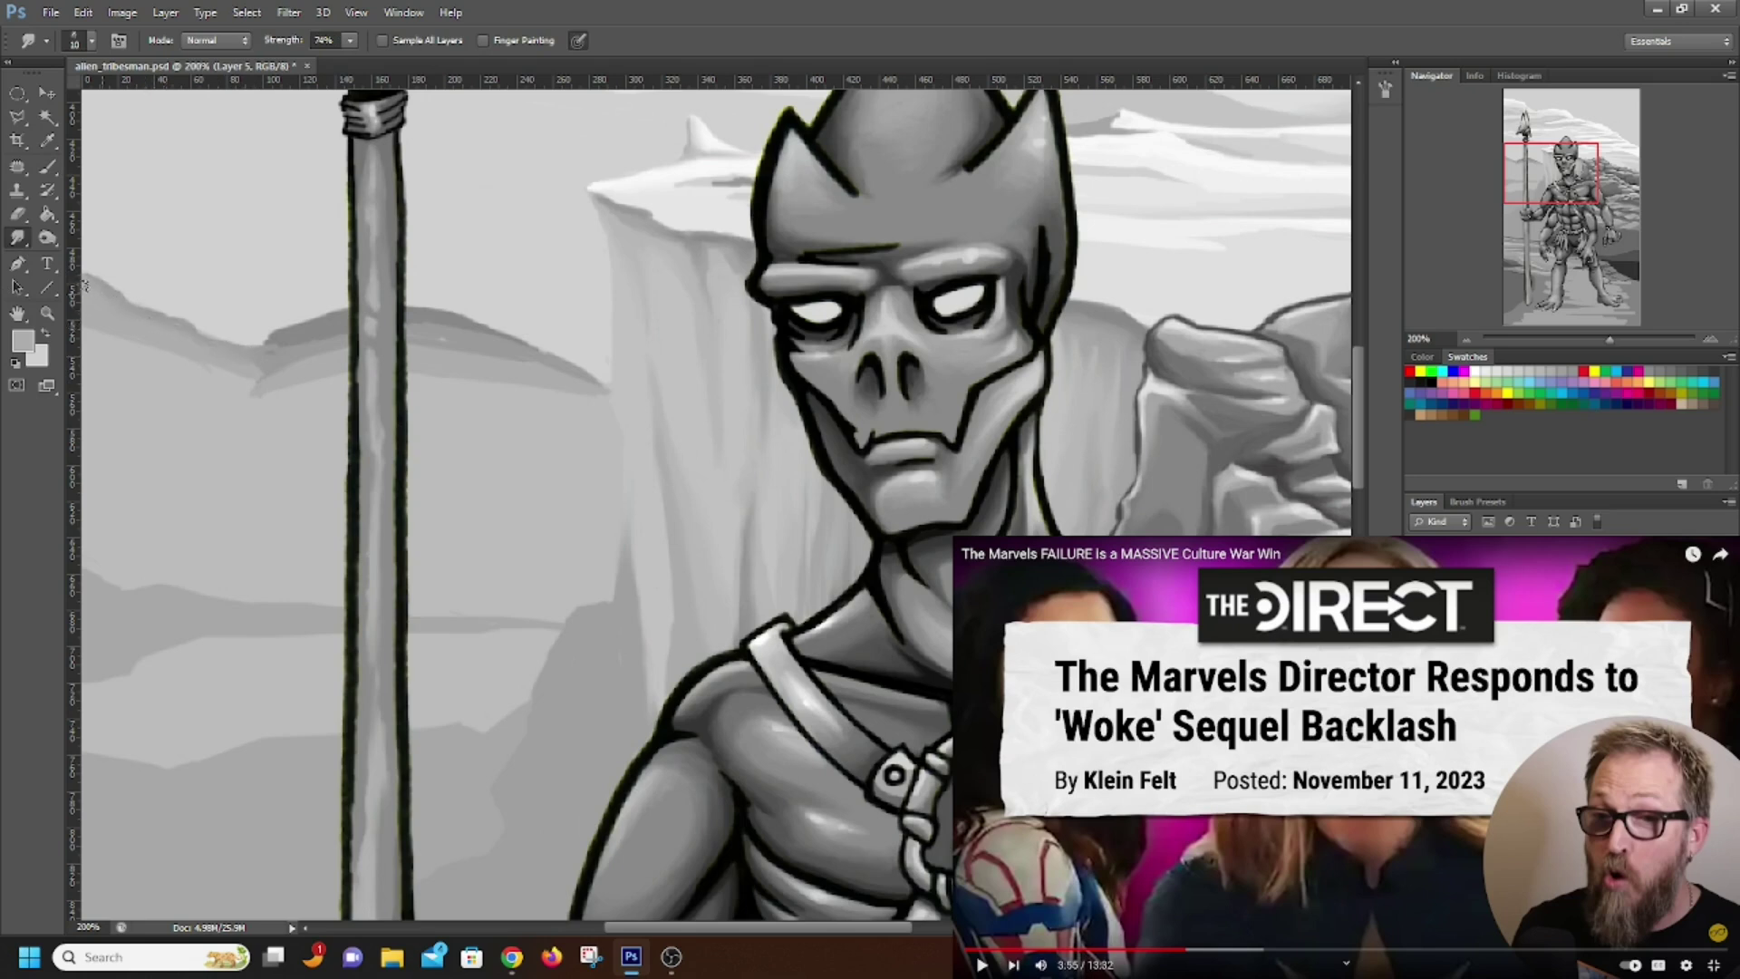
pyautogui.moveTo(230, 386)
pyautogui.mouseDown()
pyautogui.moveTo(256, 367)
pyautogui.moveTo(176, 369)
pyautogui.moveTo(135, 326)
pyautogui.mouseUp()
pyautogui.moveTo(340, 359)
pyautogui.mouseDown()
pyautogui.moveTo(262, 375)
pyautogui.moveTo(286, 395)
pyautogui.moveTo(338, 384)
pyautogui.moveTo(253, 391)
pyautogui.moveTo(284, 379)
pyautogui.moveTo(275, 362)
pyautogui.moveTo(205, 381)
pyautogui.moveTo(156, 366)
pyautogui.moveTo(294, 397)
pyautogui.mouseUp()
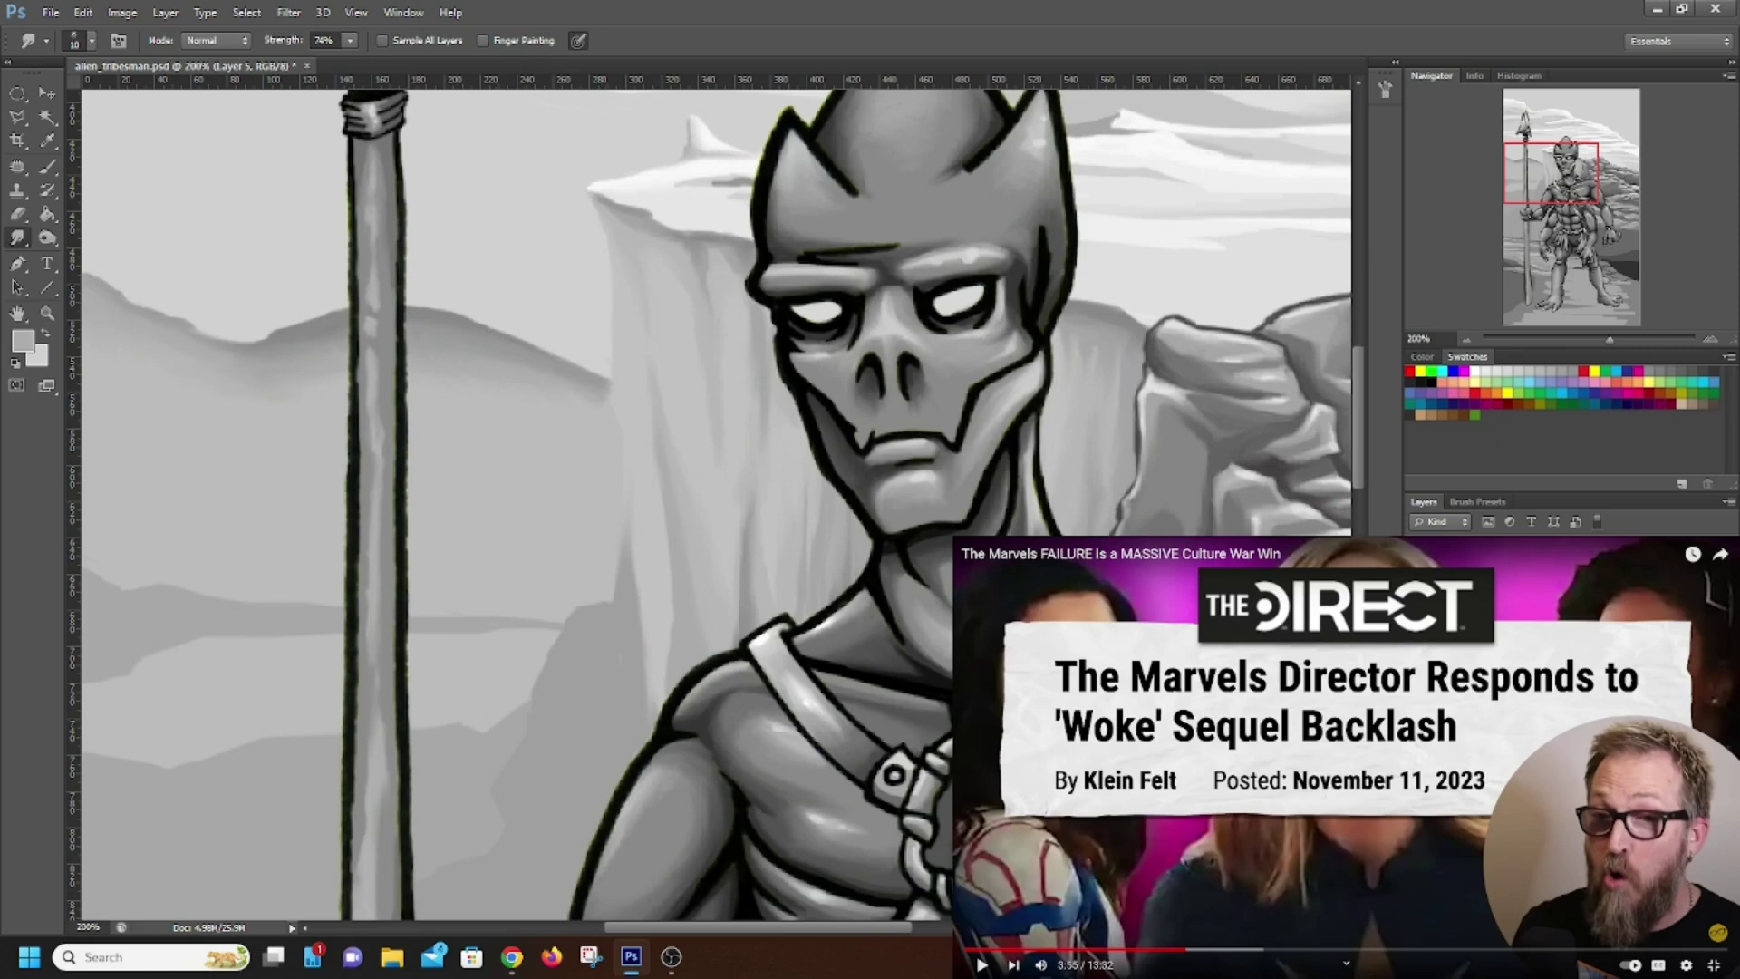
# Skip the YouTube video ahead to 10:15 and return to the painting at the spearhead and clifftop
pyautogui.moveTo(1544, 181); pyautogui.dragTo(1524, 157)
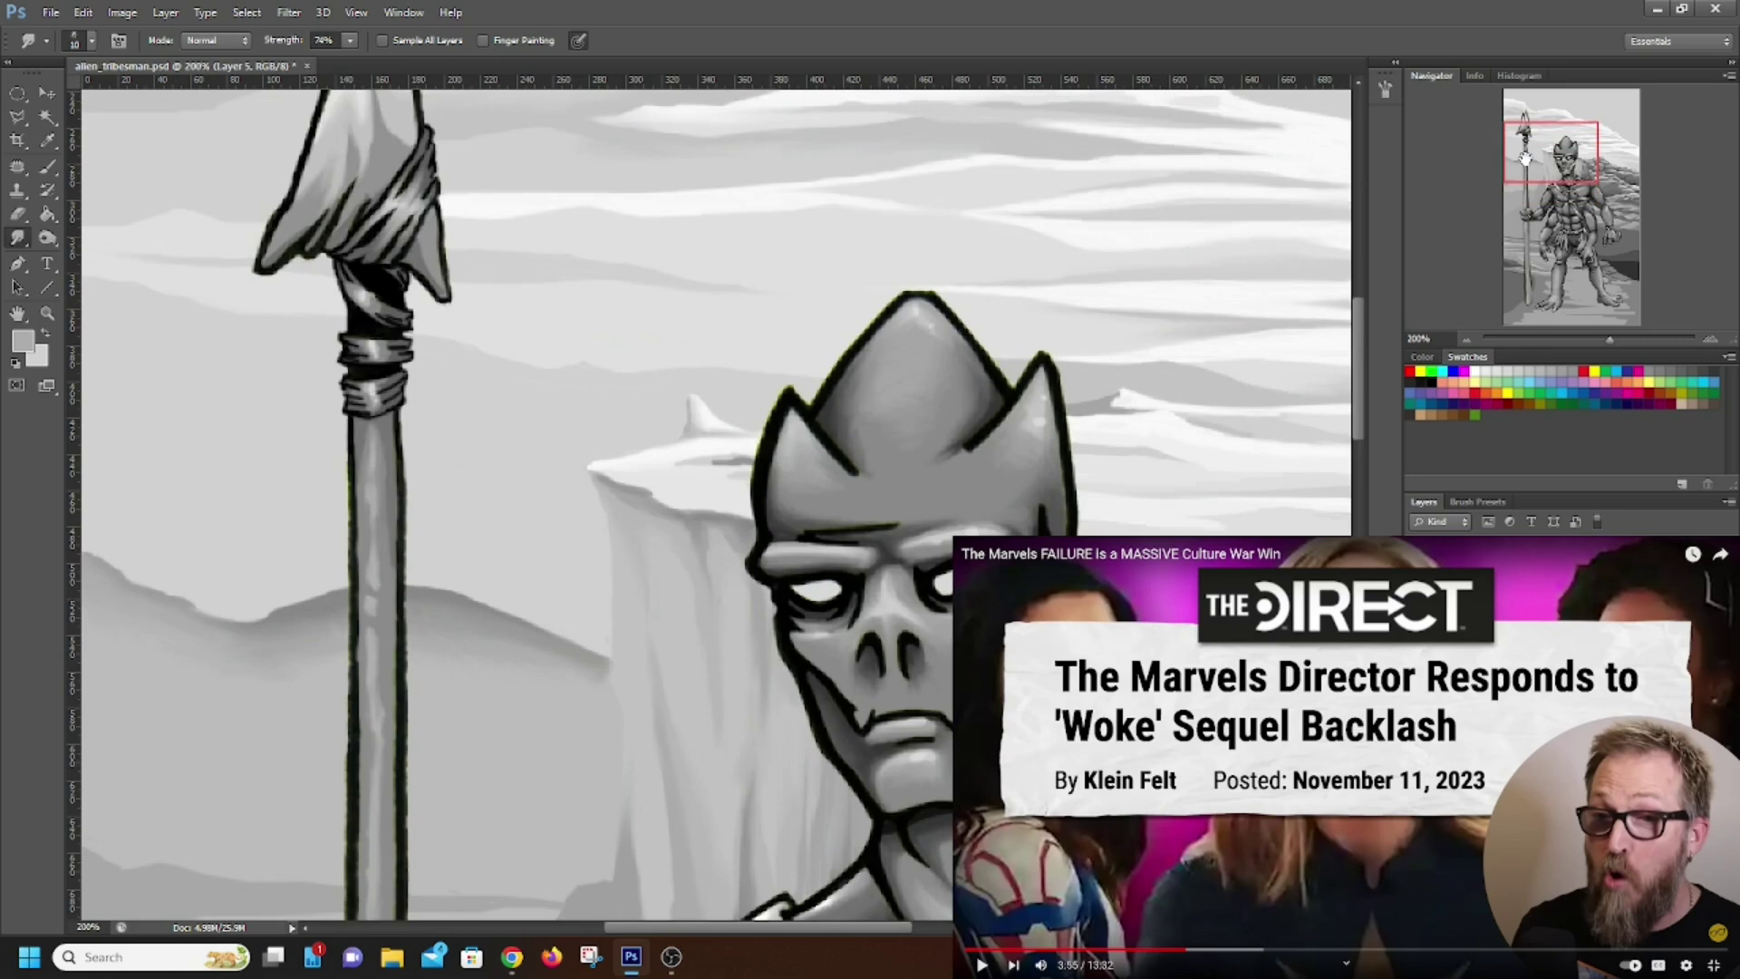
pyautogui.click(48, 333)
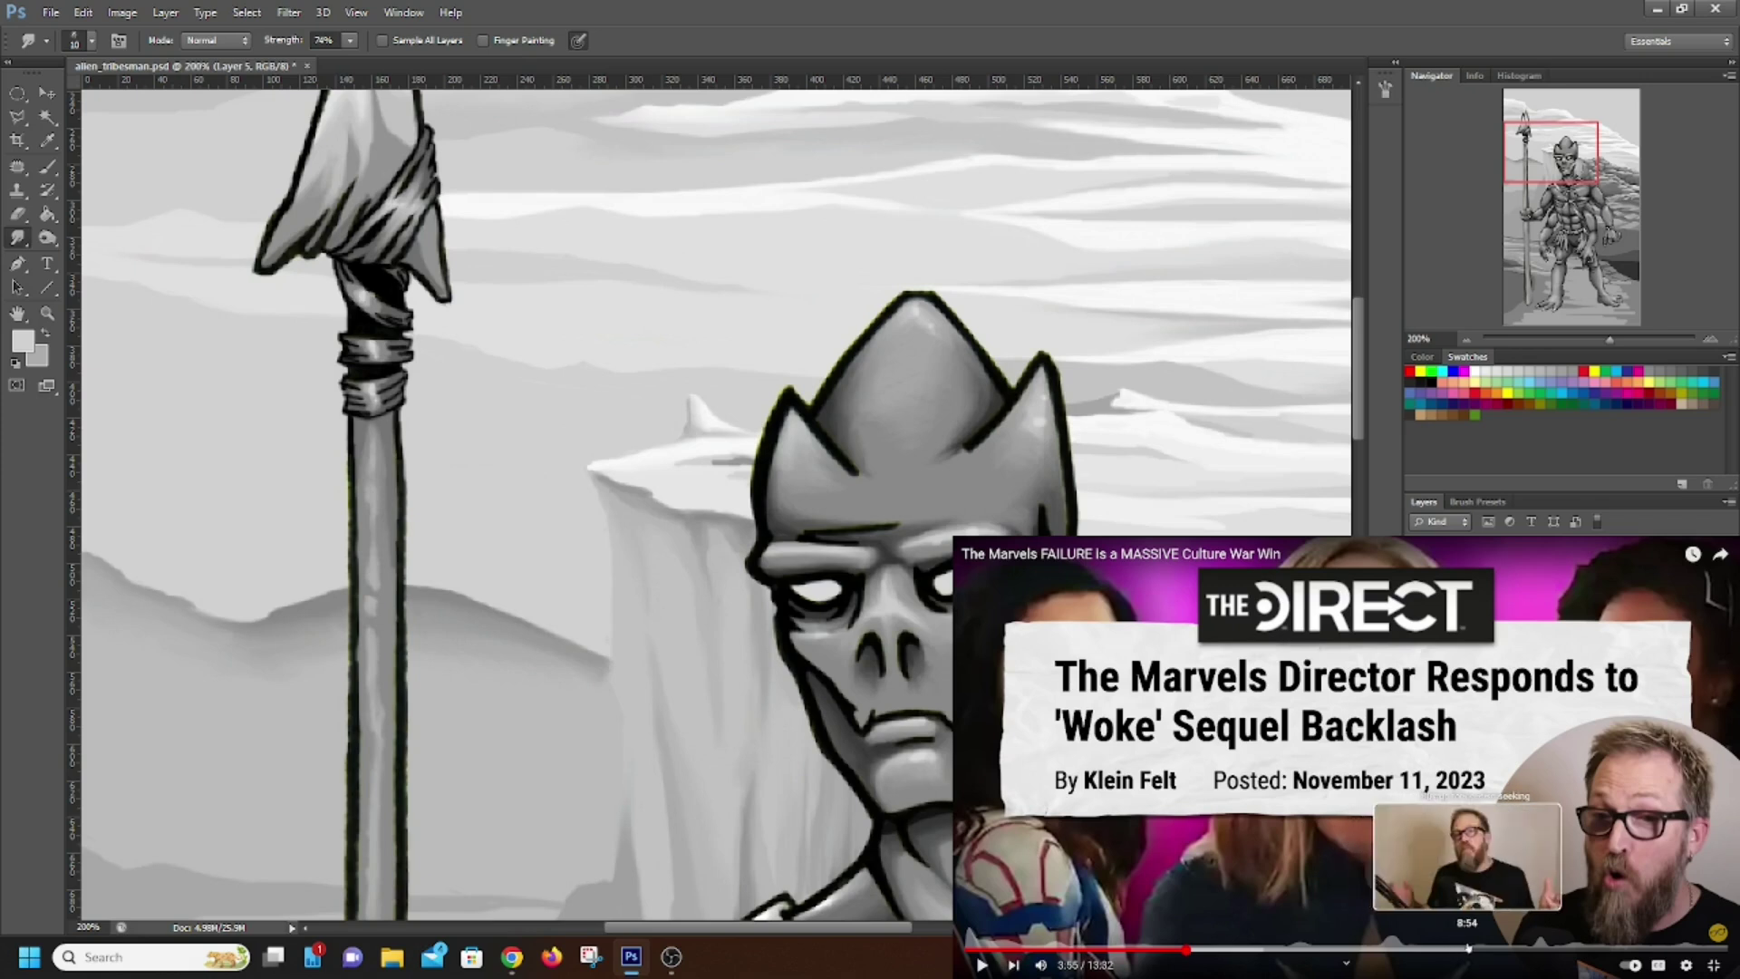
pyautogui.click(1544, 951)
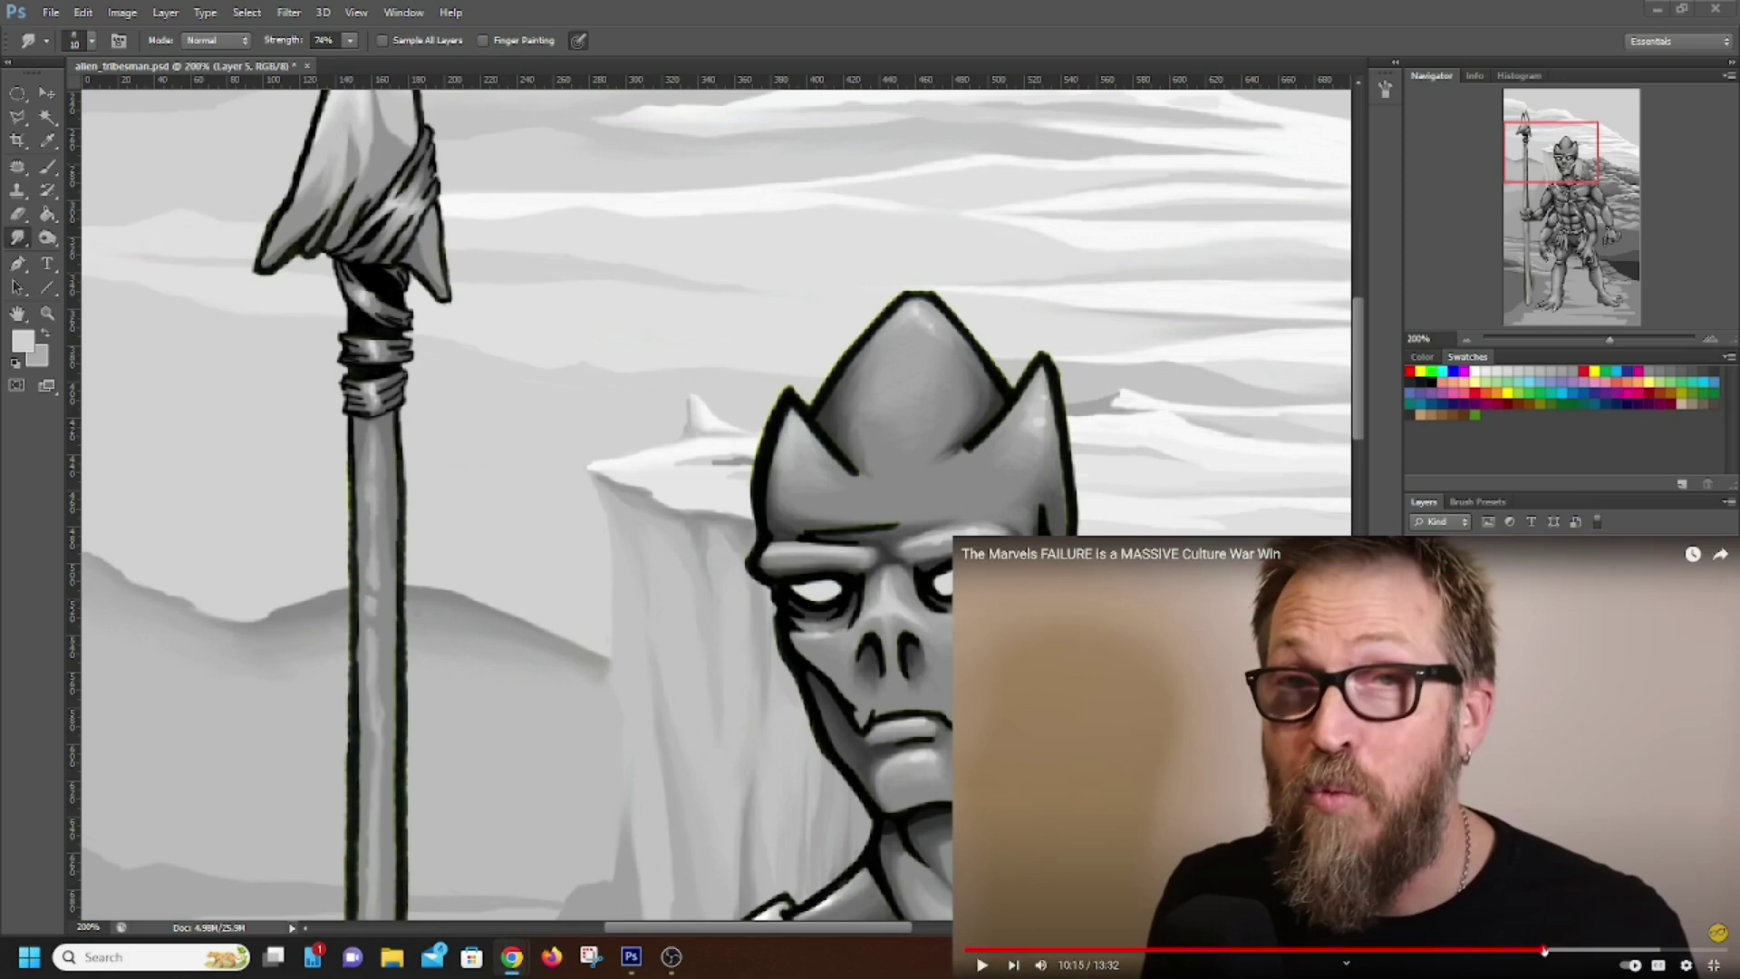
pyautogui.click(707, 376)
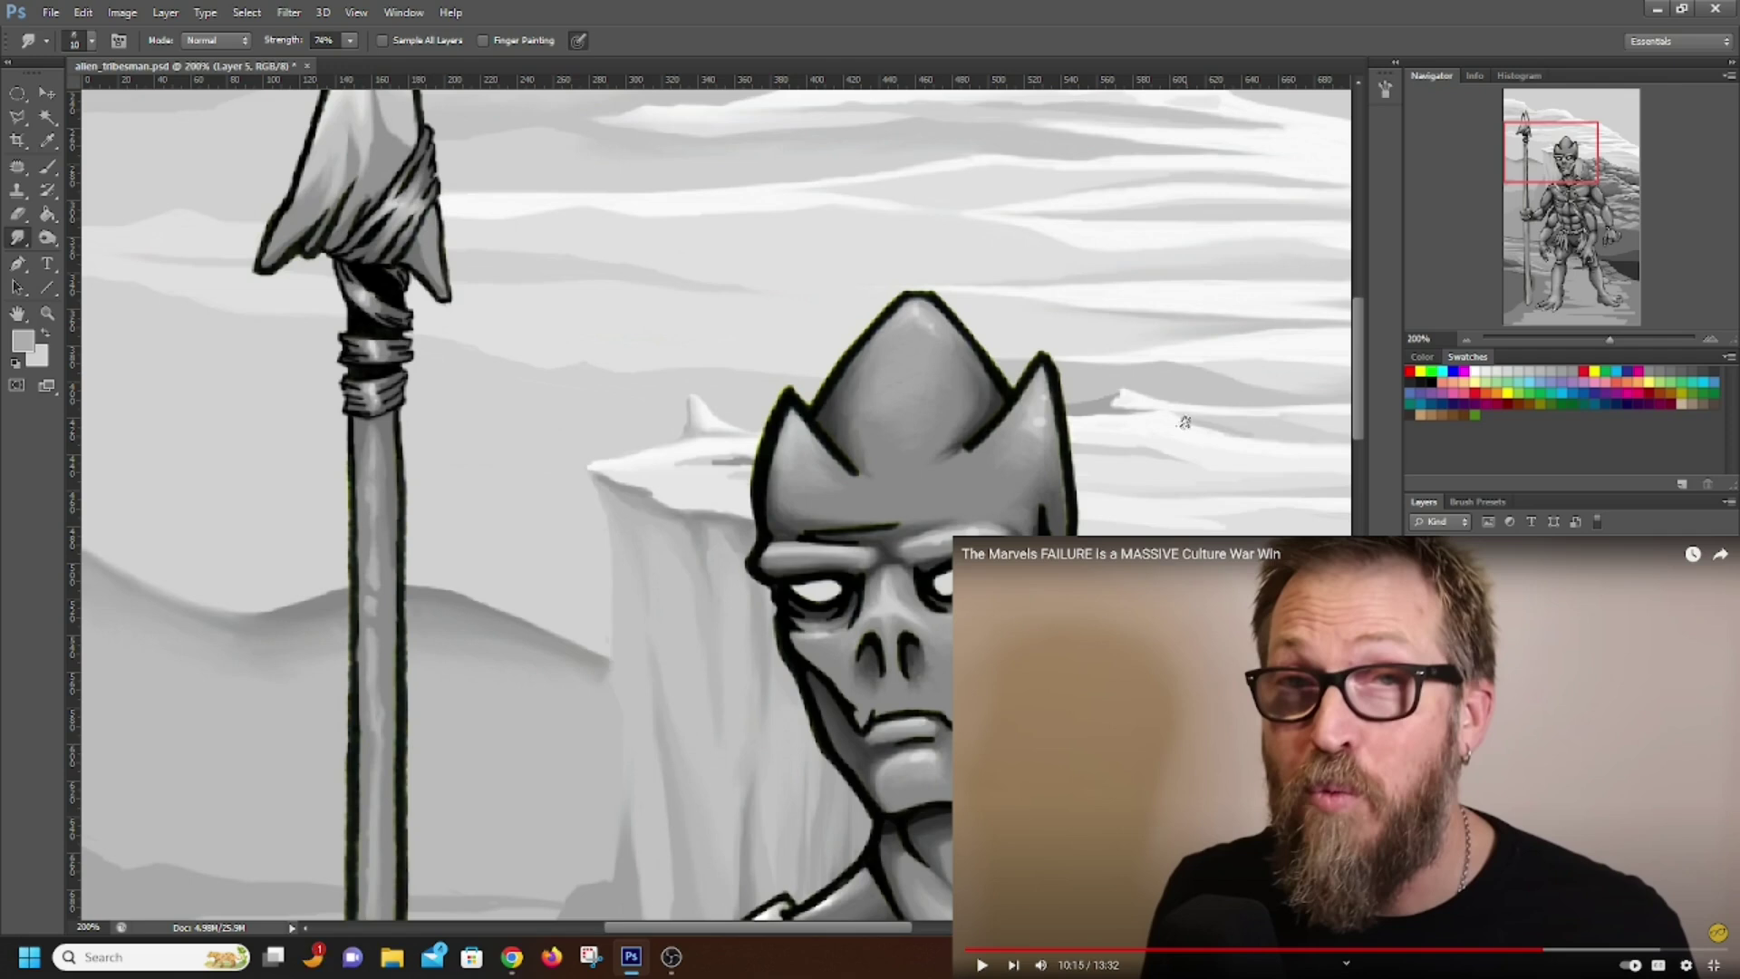
# Pick a darker gray, paint a shadow along the ridge crest at the canvas edge and smudge it toward the spear
pyautogui.press('q')
pyautogui.click(22, 340)
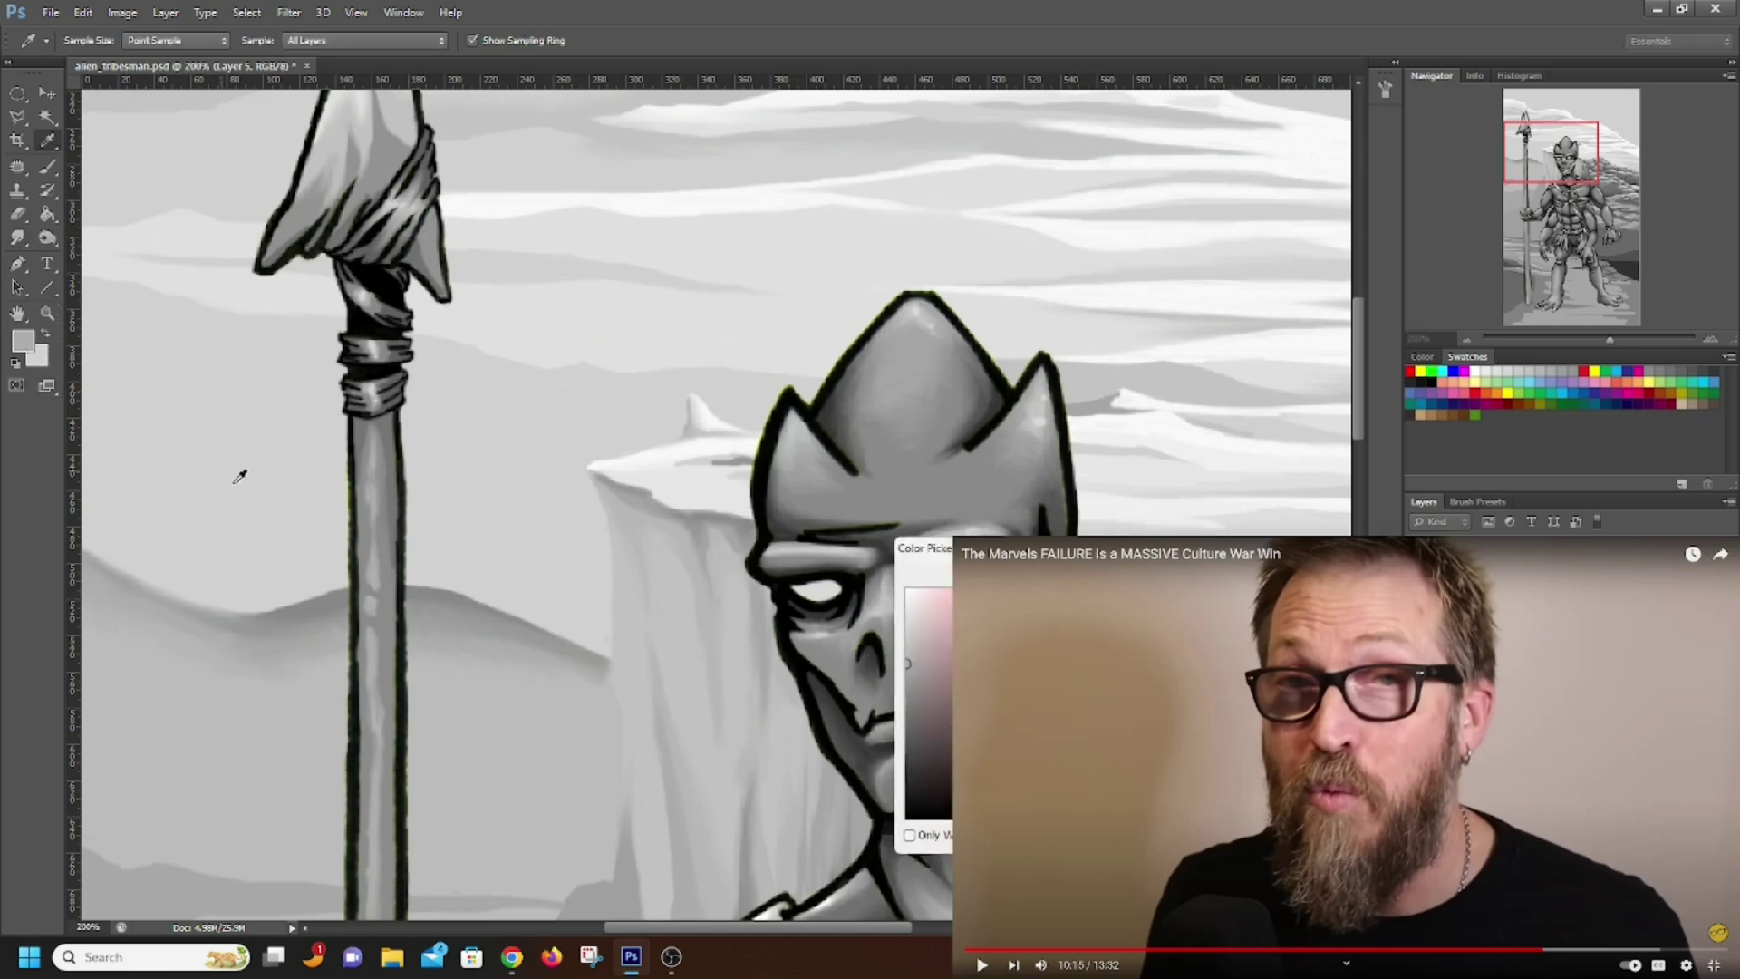
pyautogui.press('Return')
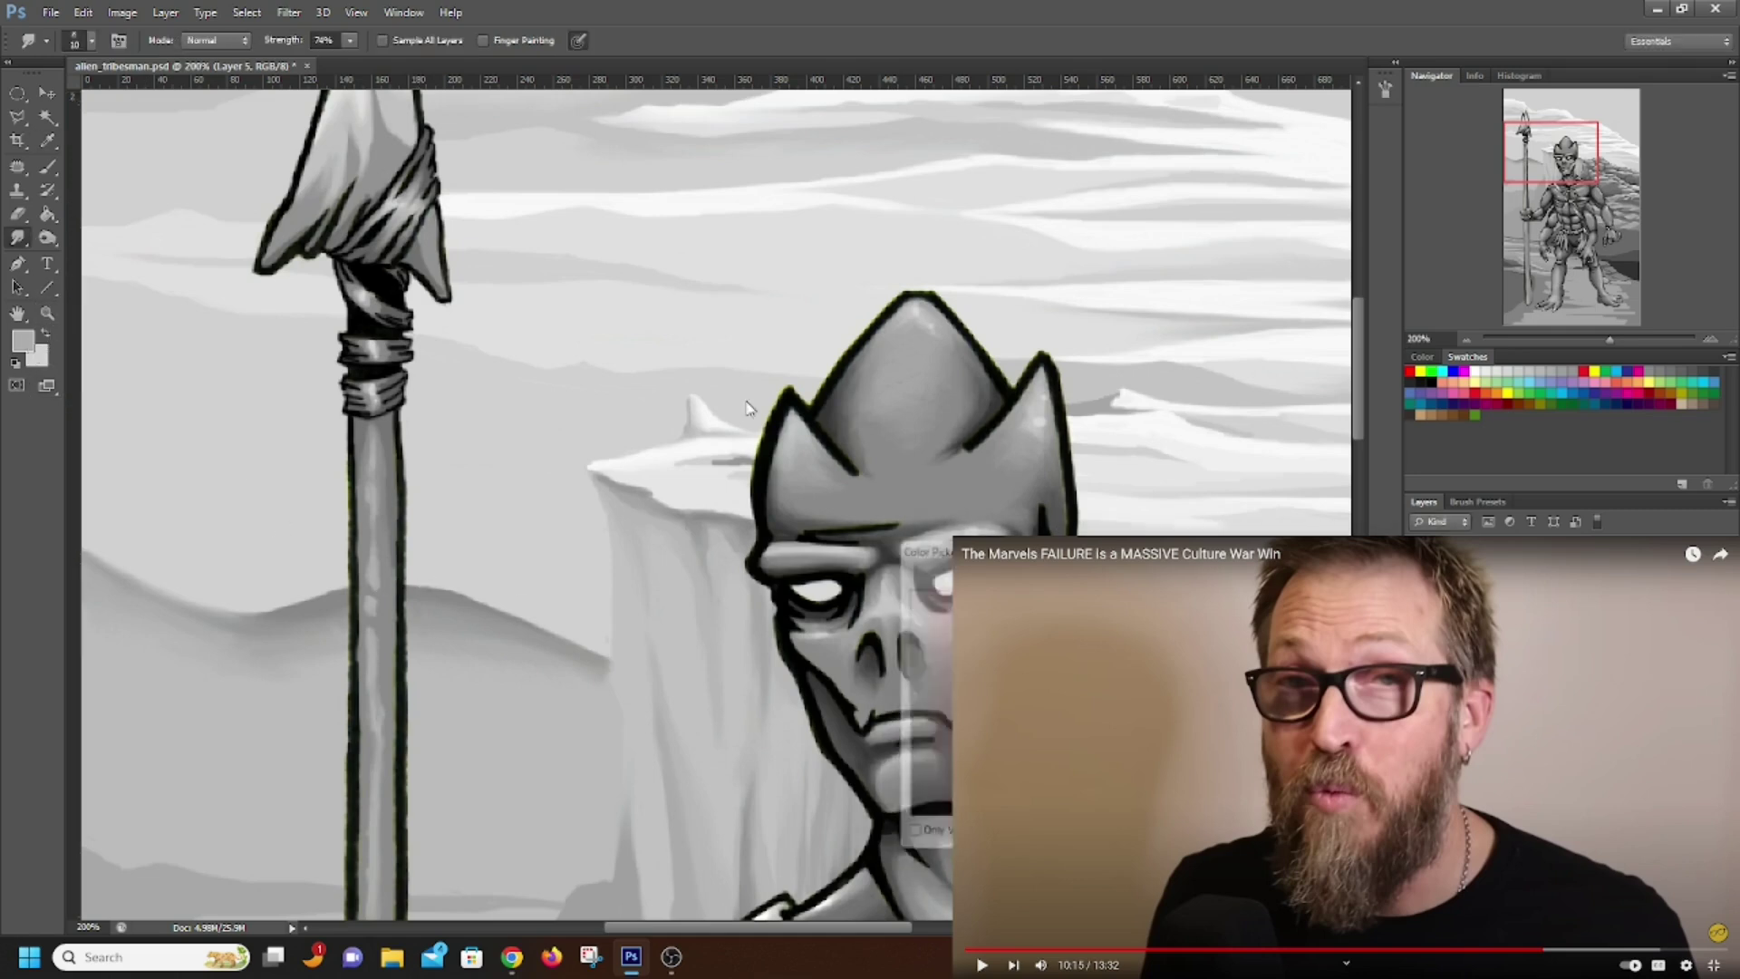
pyautogui.click(47, 168)
pyautogui.click(47, 169)
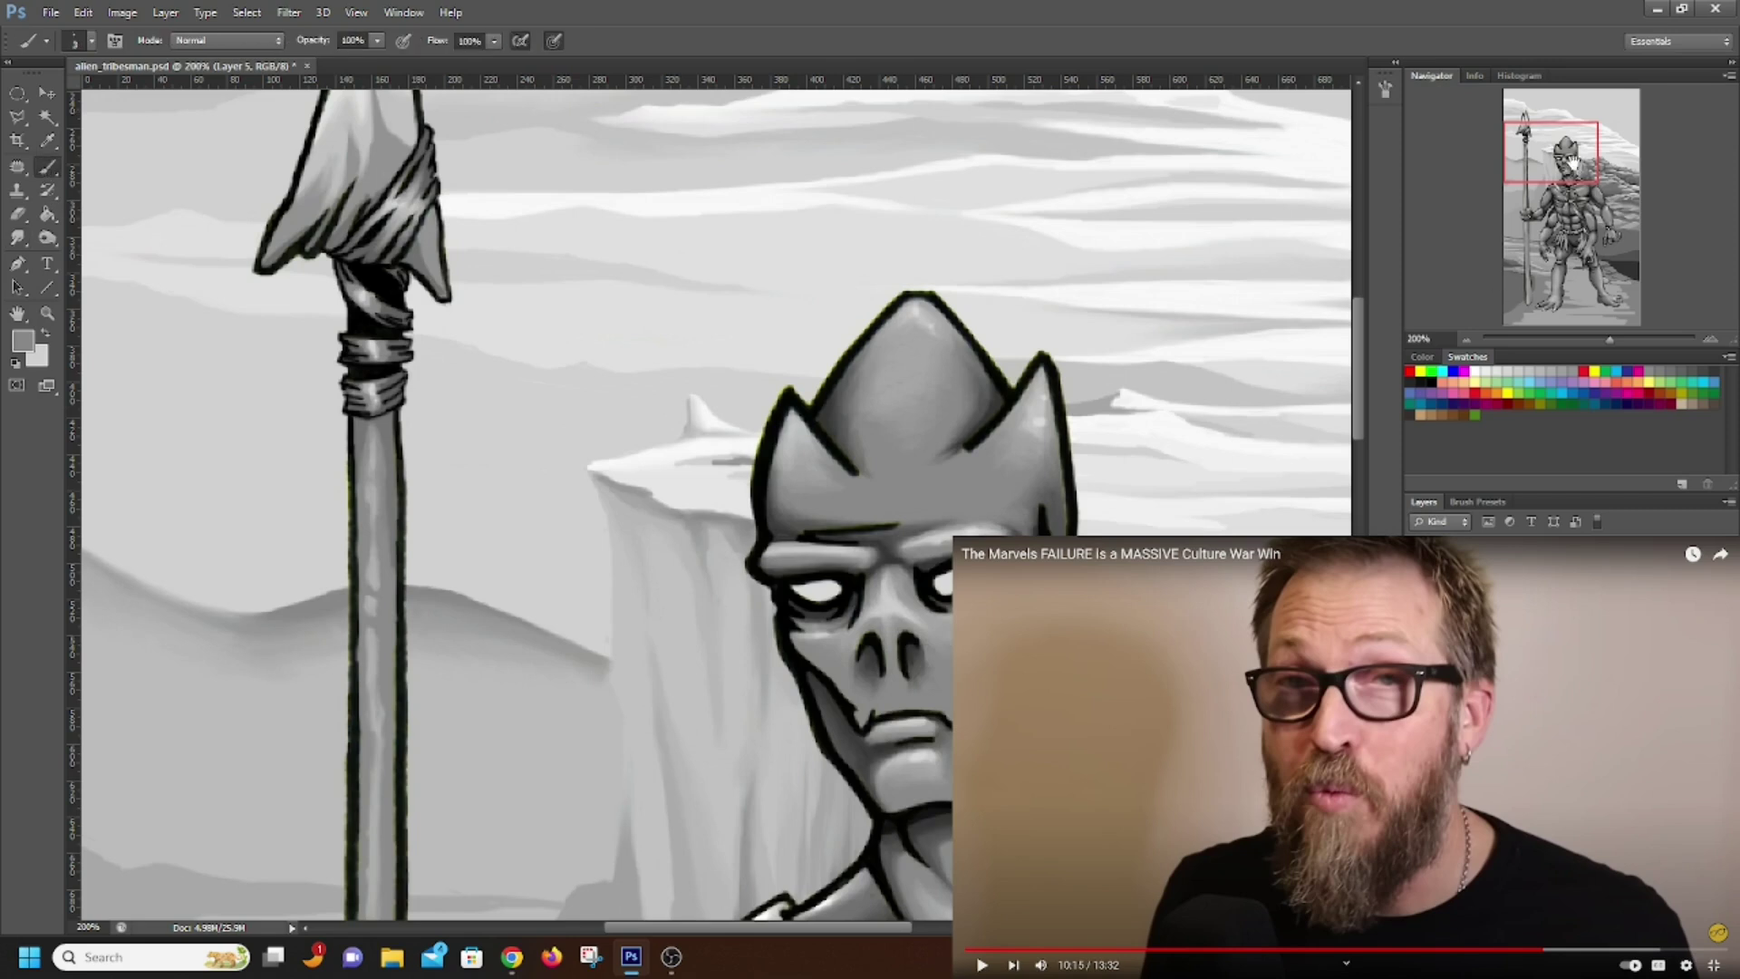
pyautogui.moveTo(135, 582); pyautogui.dragTo(86, 540)
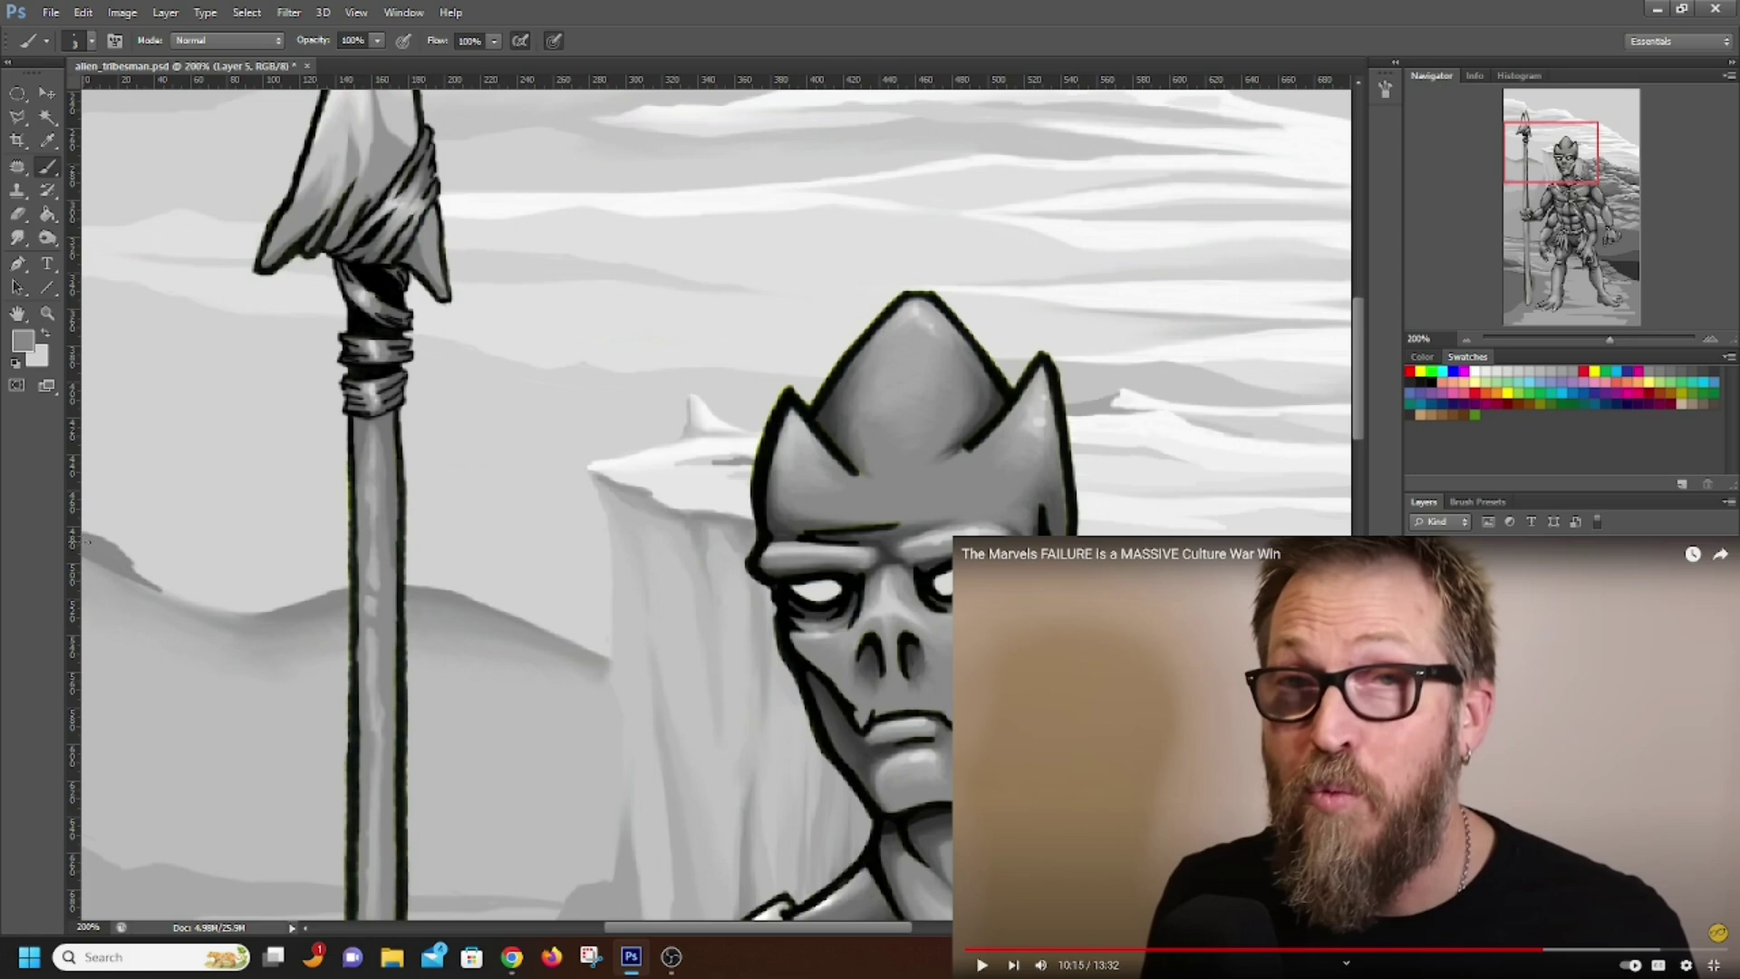
pyautogui.moveTo(125, 557)
pyautogui.mouseDown()
pyautogui.moveTo(155, 589)
pyautogui.moveTo(265, 617)
pyautogui.moveTo(140, 582)
pyautogui.mouseUp()
pyautogui.click(17, 238)
pyautogui.moveTo(227, 614)
pyautogui.mouseDown()
pyautogui.moveTo(82, 557)
pyautogui.moveTo(202, 610)
pyautogui.mouseUp()
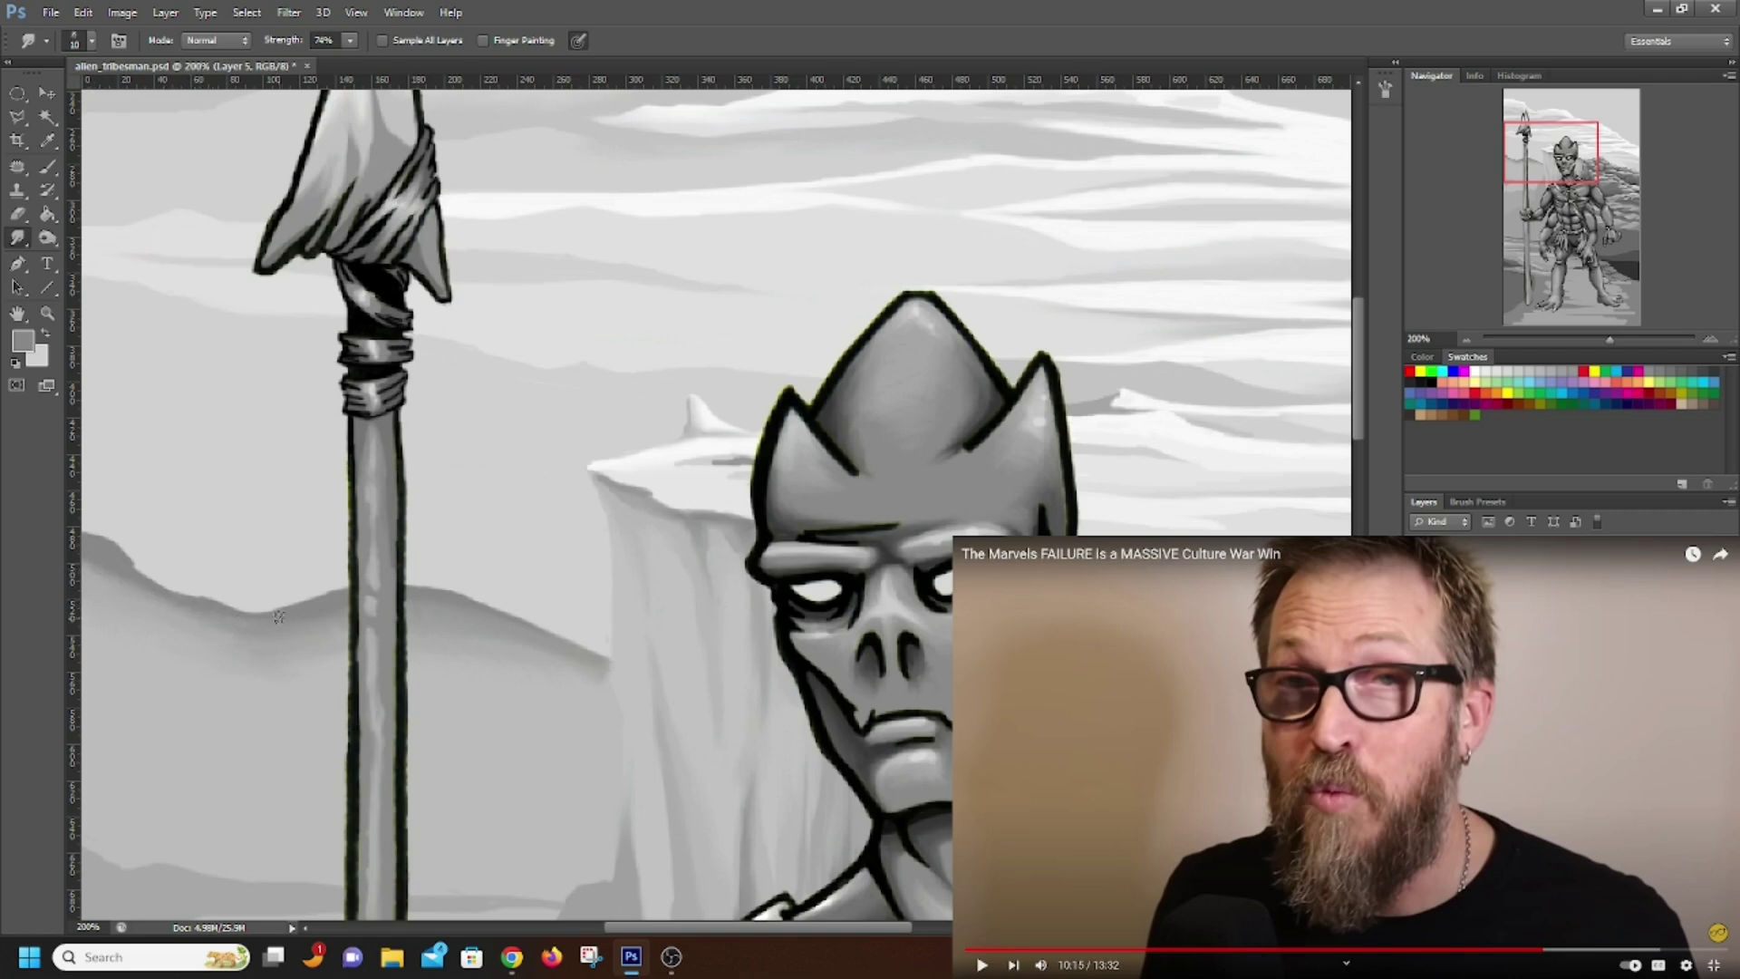
# Paint dark shadow strokes along the ridge line between the spear and the cliff, curving down beside the cliff face
pyautogui.click(47, 167)
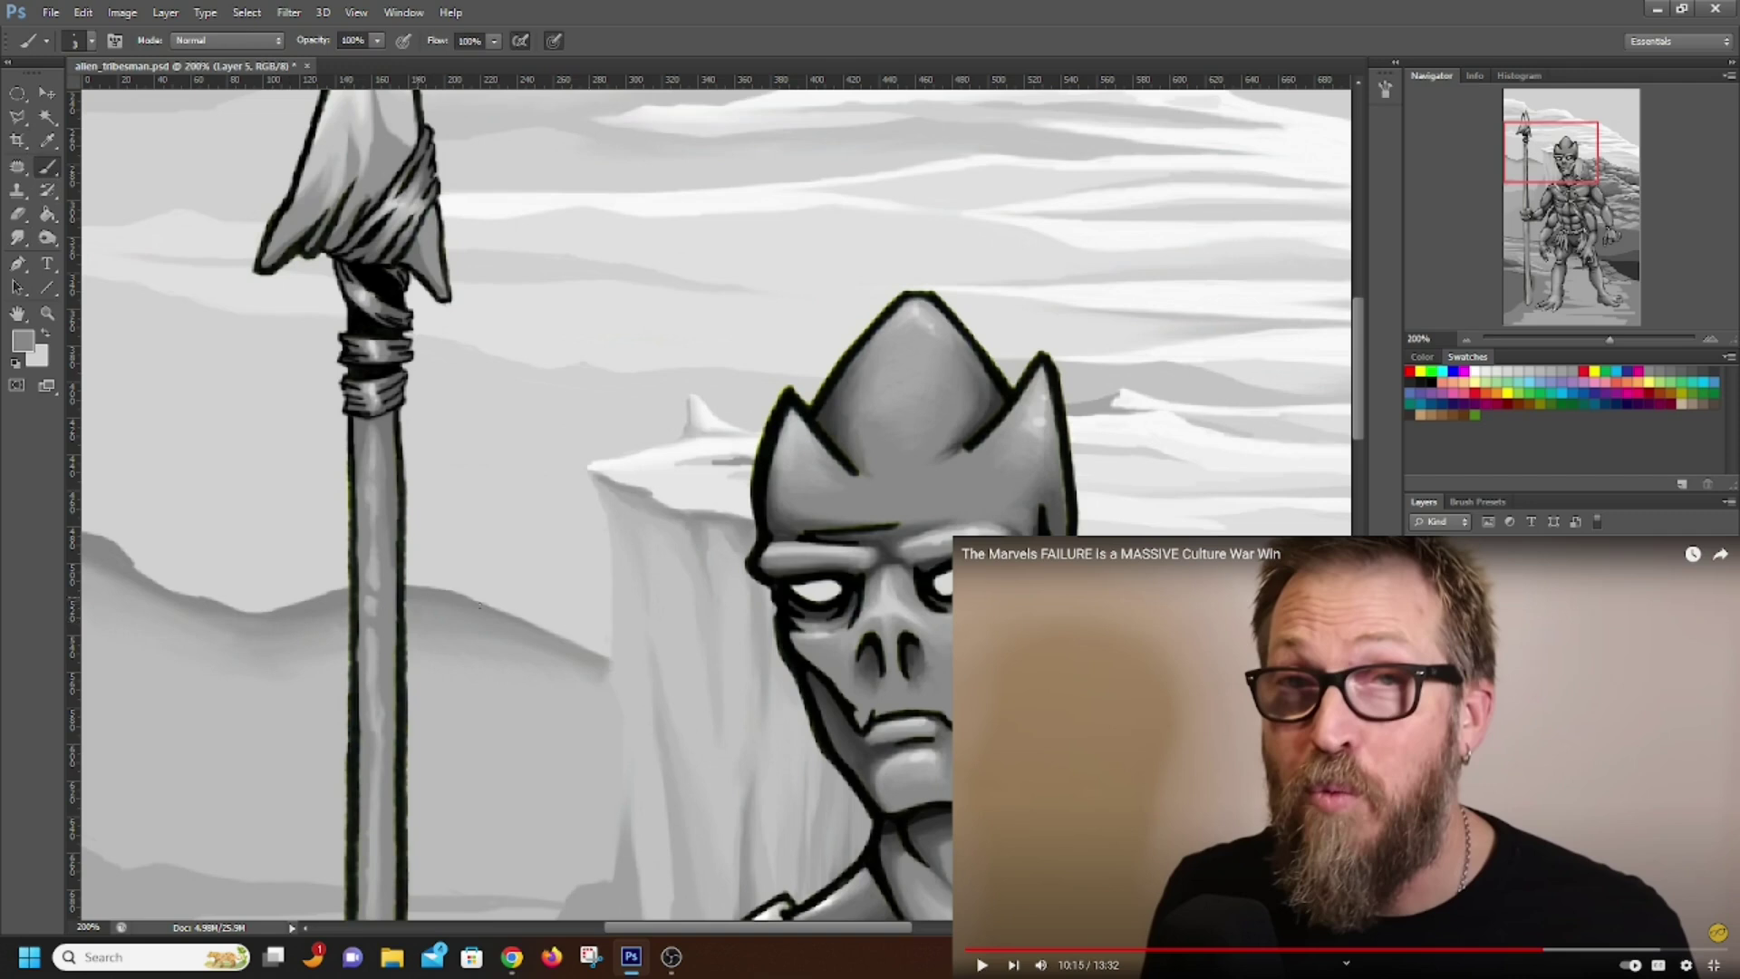
pyautogui.moveTo(535, 625)
pyautogui.mouseDown()
pyautogui.moveTo(611, 640)
pyautogui.moveTo(613, 688)
pyautogui.moveTo(614, 640)
pyautogui.moveTo(569, 633)
pyautogui.moveTo(606, 641)
pyautogui.moveTo(618, 715)
pyautogui.mouseUp()
pyautogui.moveTo(614, 651); pyautogui.dragTo(612, 701)
pyautogui.moveTo(565, 637)
pyautogui.mouseDown()
pyautogui.moveTo(601, 647)
pyautogui.moveTo(557, 634)
pyautogui.mouseUp()
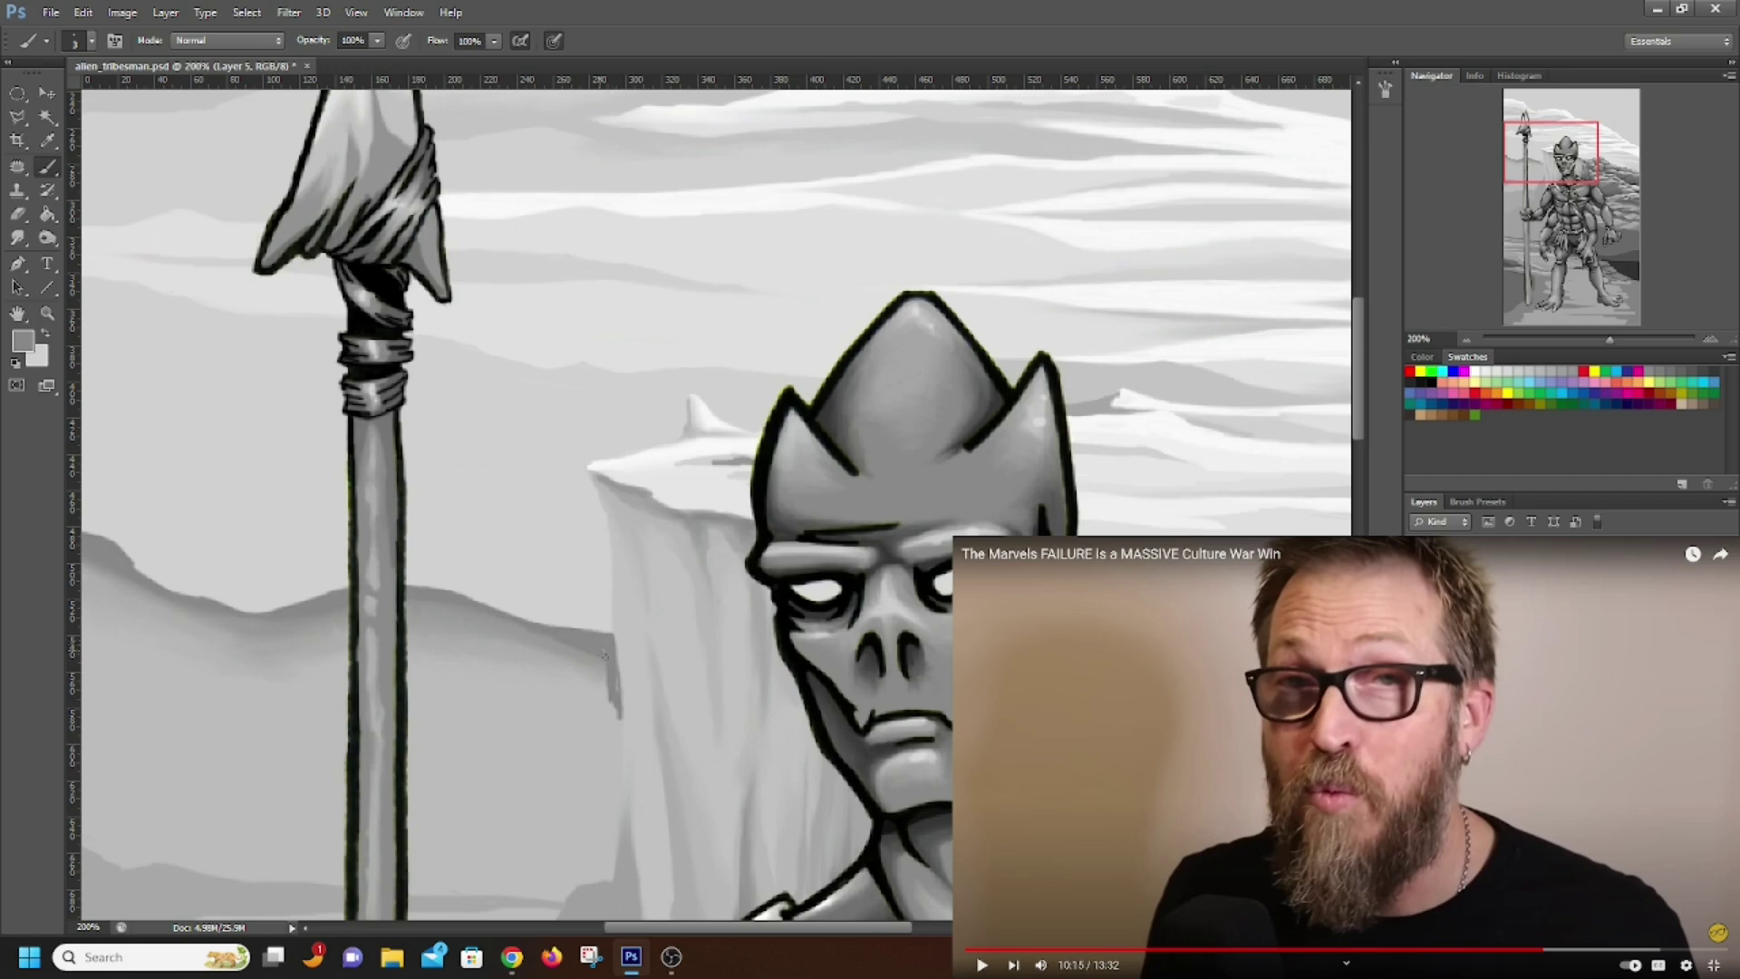
pyautogui.moveTo(591, 661); pyautogui.dragTo(602, 669)
pyautogui.scroll(-3, 539, 704)
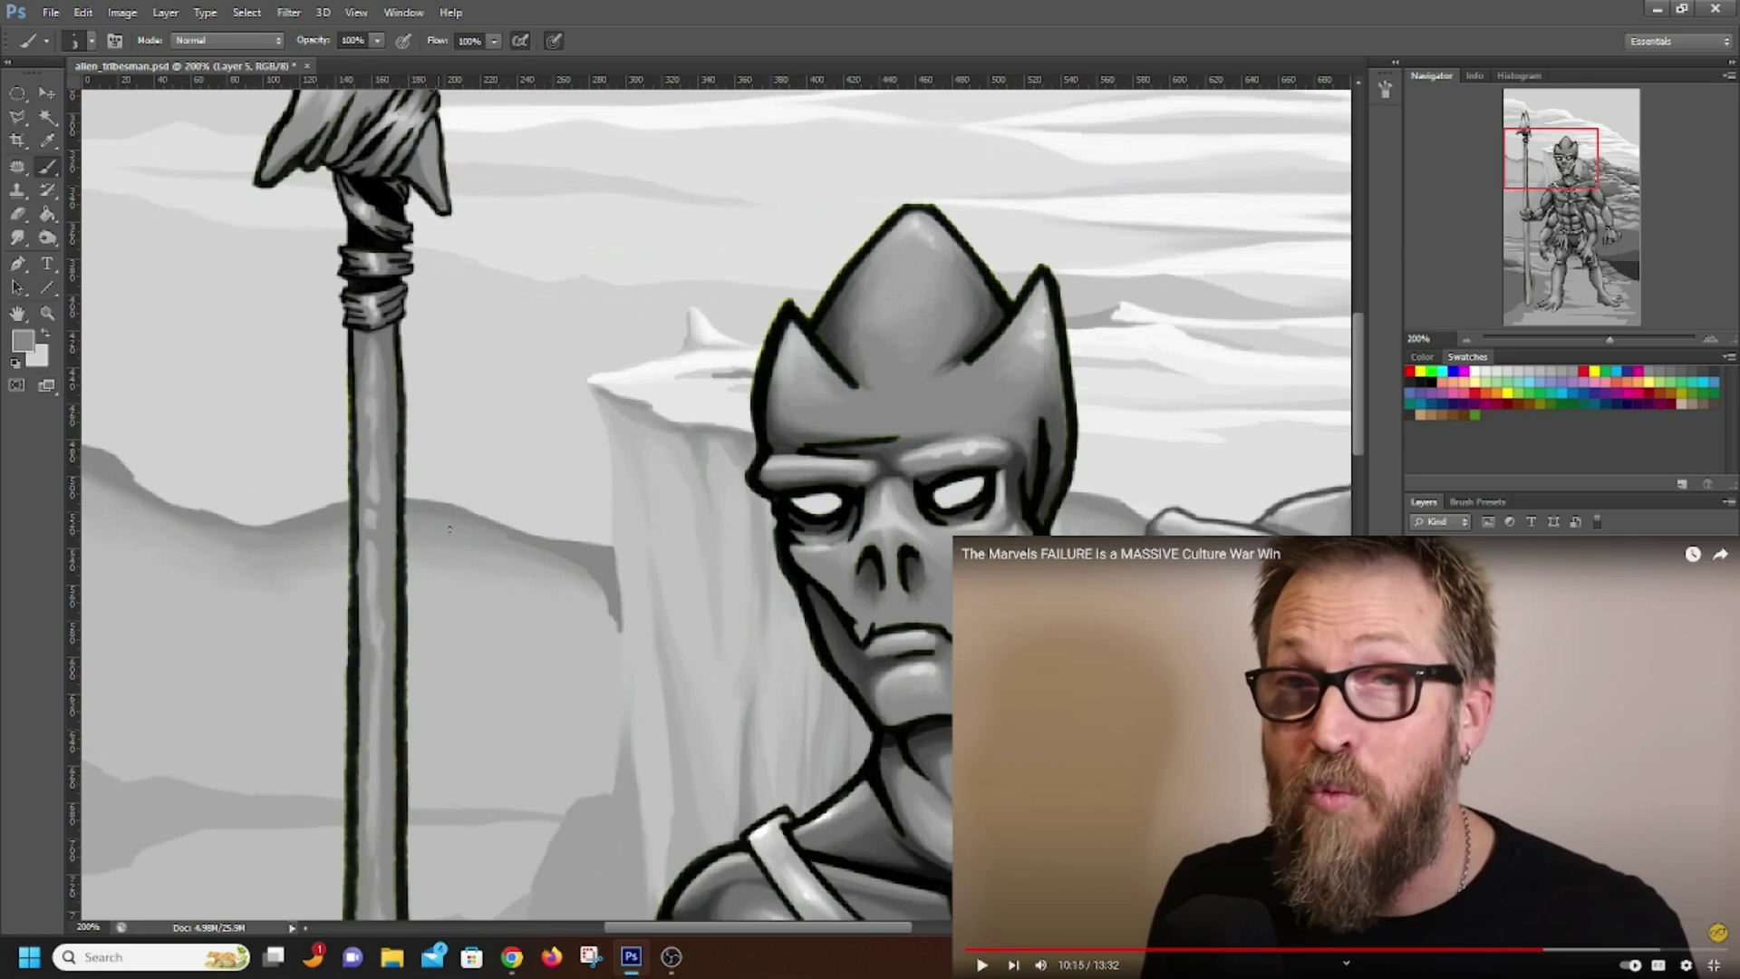
pyautogui.moveTo(440, 519); pyautogui.dragTo(476, 532)
# Pick a lighter gray, paint transition strokes beneath the ridge line on both sides of the spear and smudge them into the hillside
pyautogui.click(23, 341)
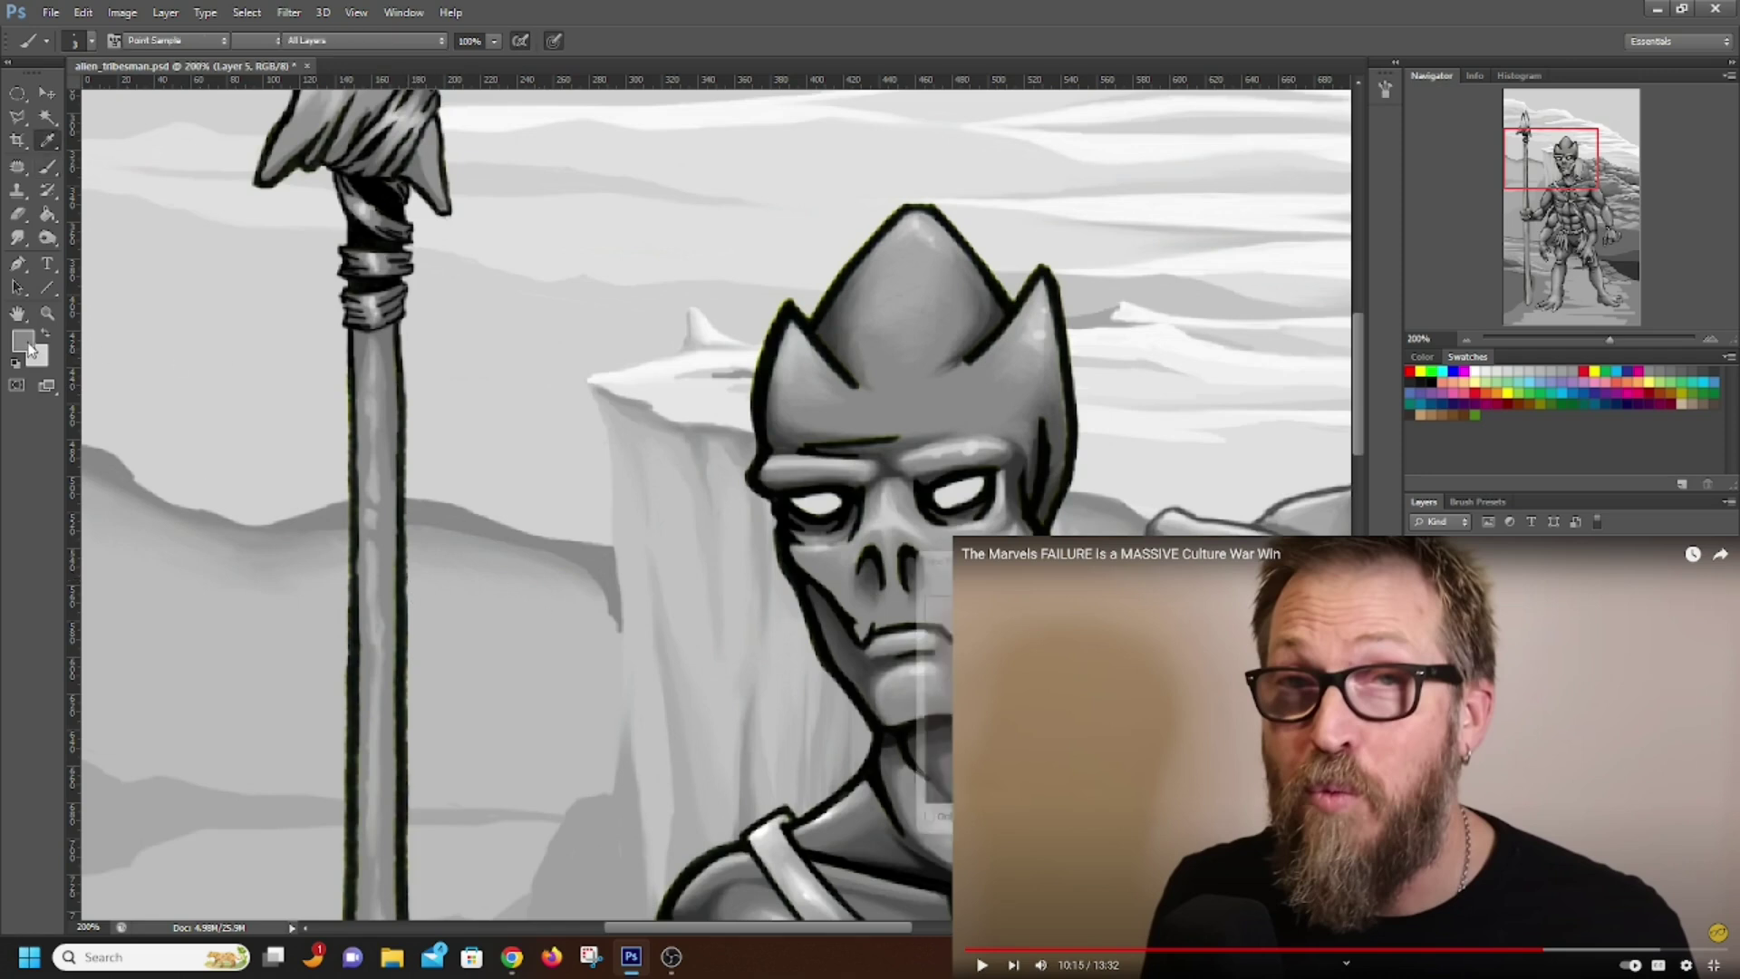
pyautogui.moveTo(908, 697); pyautogui.dragTo(907, 672)
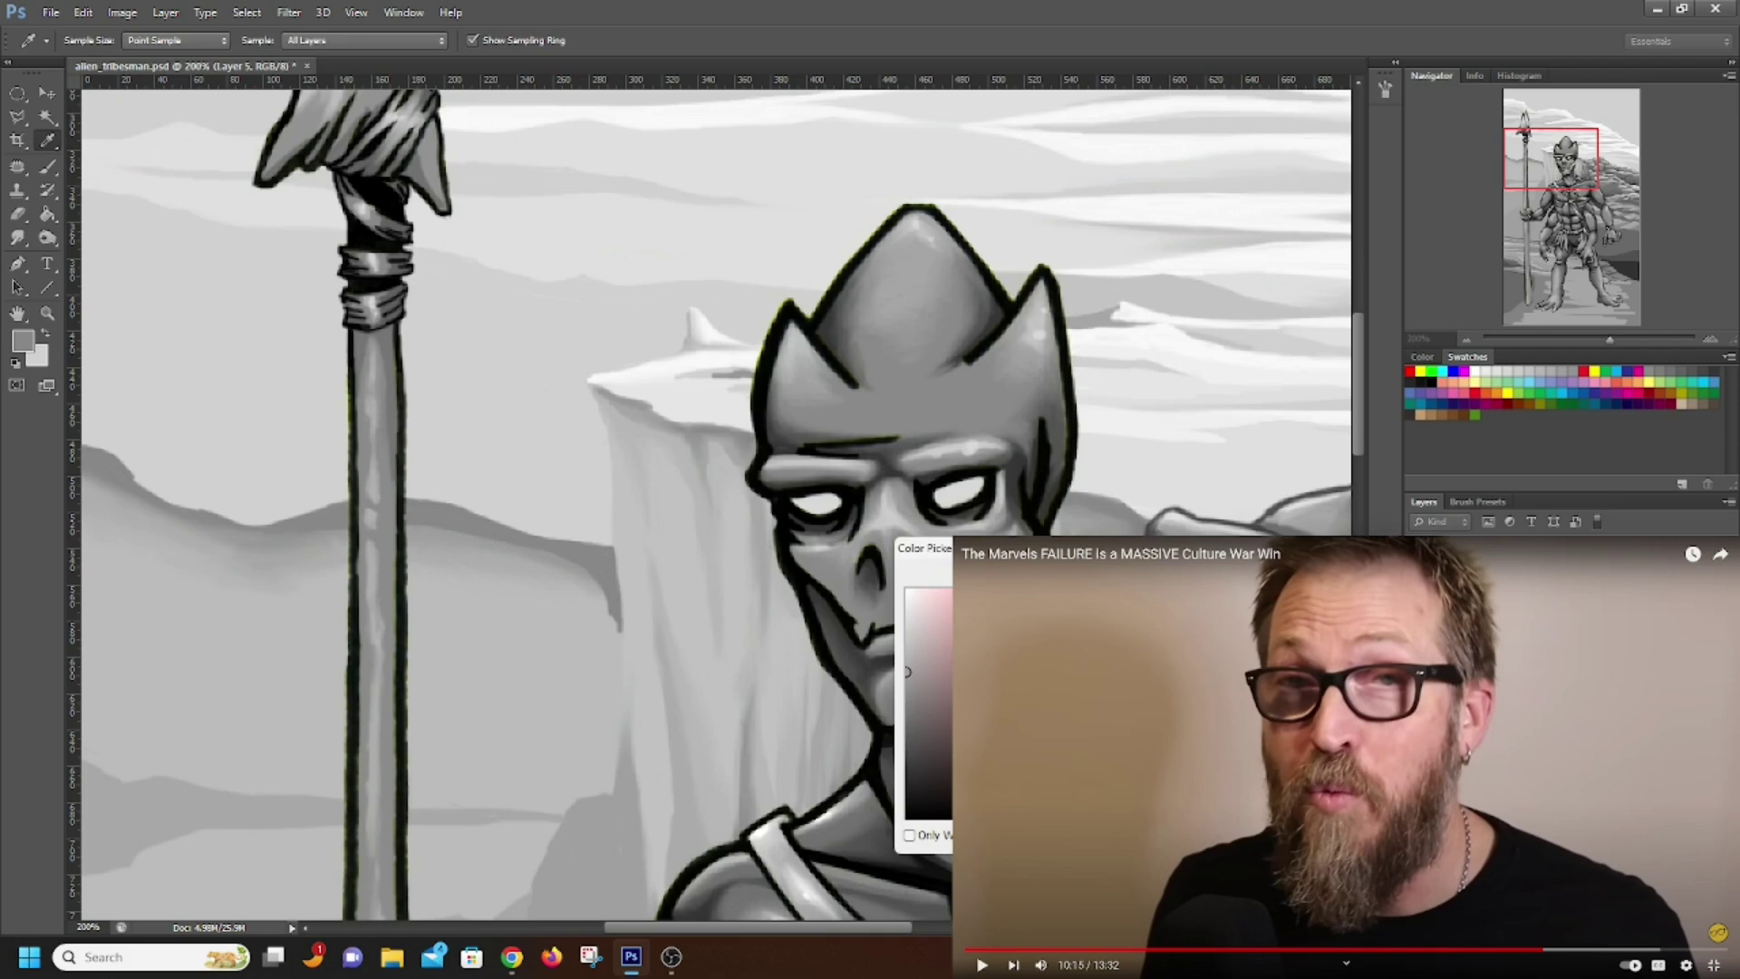
pyautogui.press('Return')
pyautogui.moveTo(488, 534); pyautogui.dragTo(453, 538)
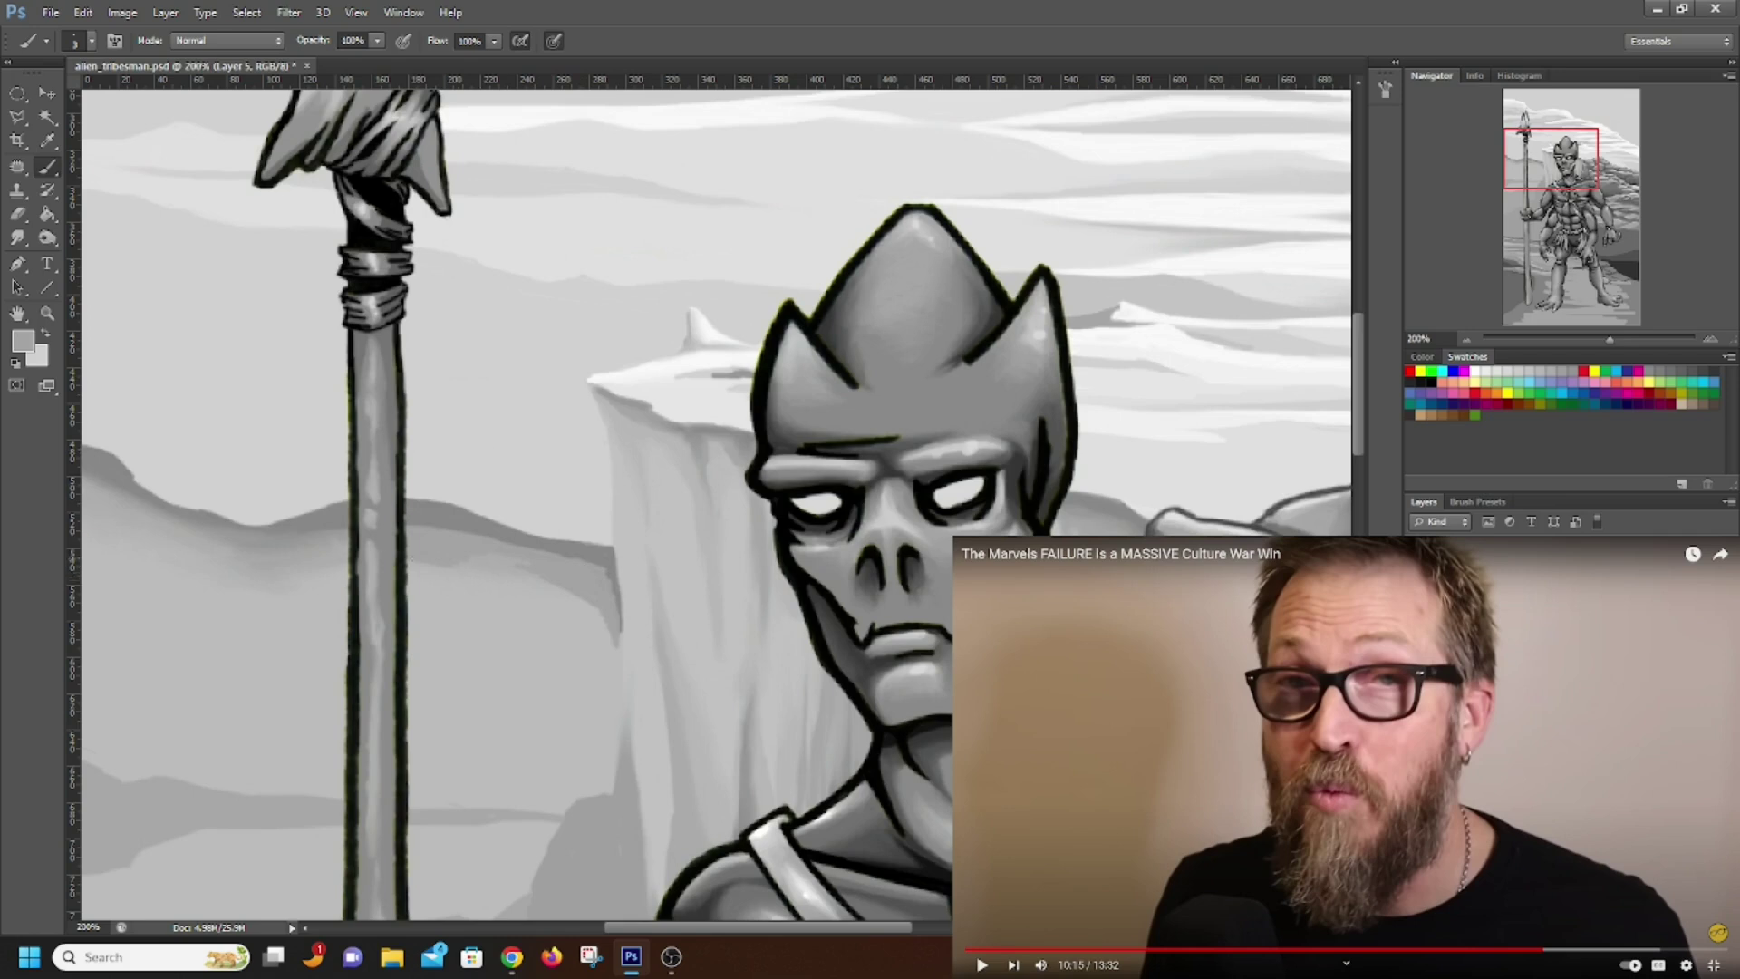
pyautogui.moveTo(455, 576); pyautogui.dragTo(432, 575)
pyautogui.moveTo(327, 569); pyautogui.dragTo(302, 576)
pyautogui.moveTo(439, 582)
pyautogui.mouseDown()
pyautogui.moveTo(281, 586)
pyautogui.moveTo(391, 592)
pyautogui.moveTo(304, 602)
pyautogui.mouseUp()
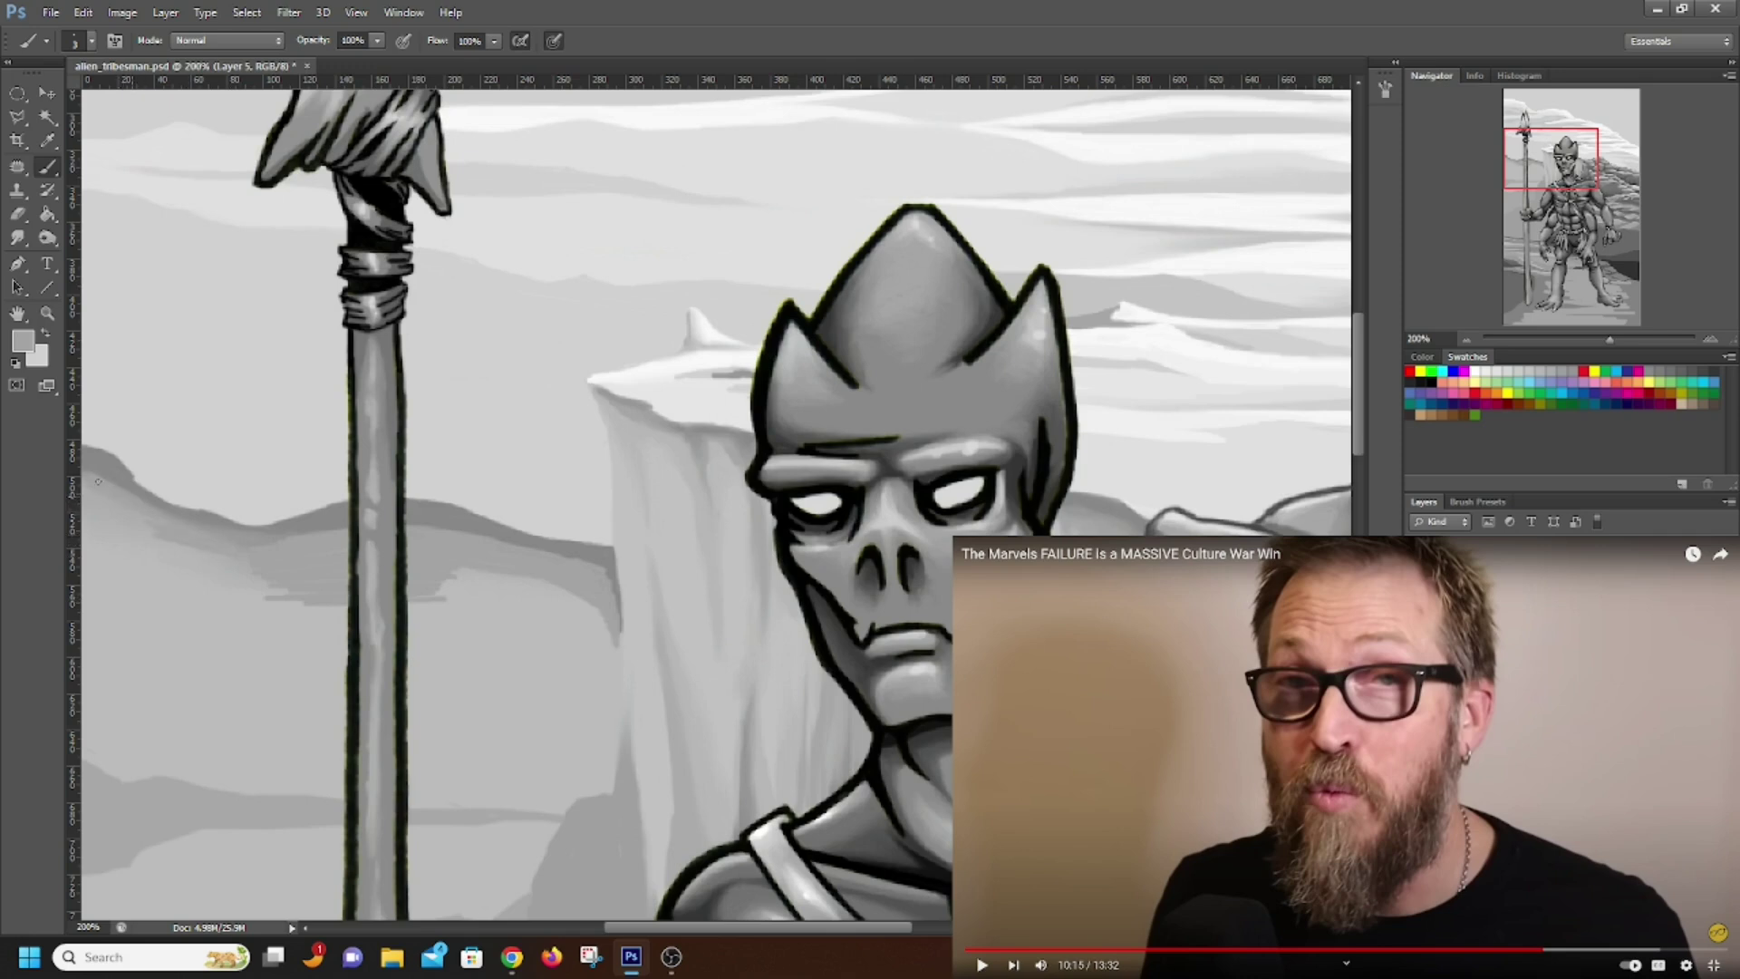
pyautogui.moveTo(140, 520)
pyautogui.mouseDown()
pyautogui.moveTo(88, 523)
pyautogui.moveTo(126, 519)
pyautogui.mouseUp()
pyautogui.moveTo(244, 575)
pyautogui.mouseDown()
pyautogui.moveTo(181, 569)
pyautogui.moveTo(205, 577)
pyautogui.mouseUp()
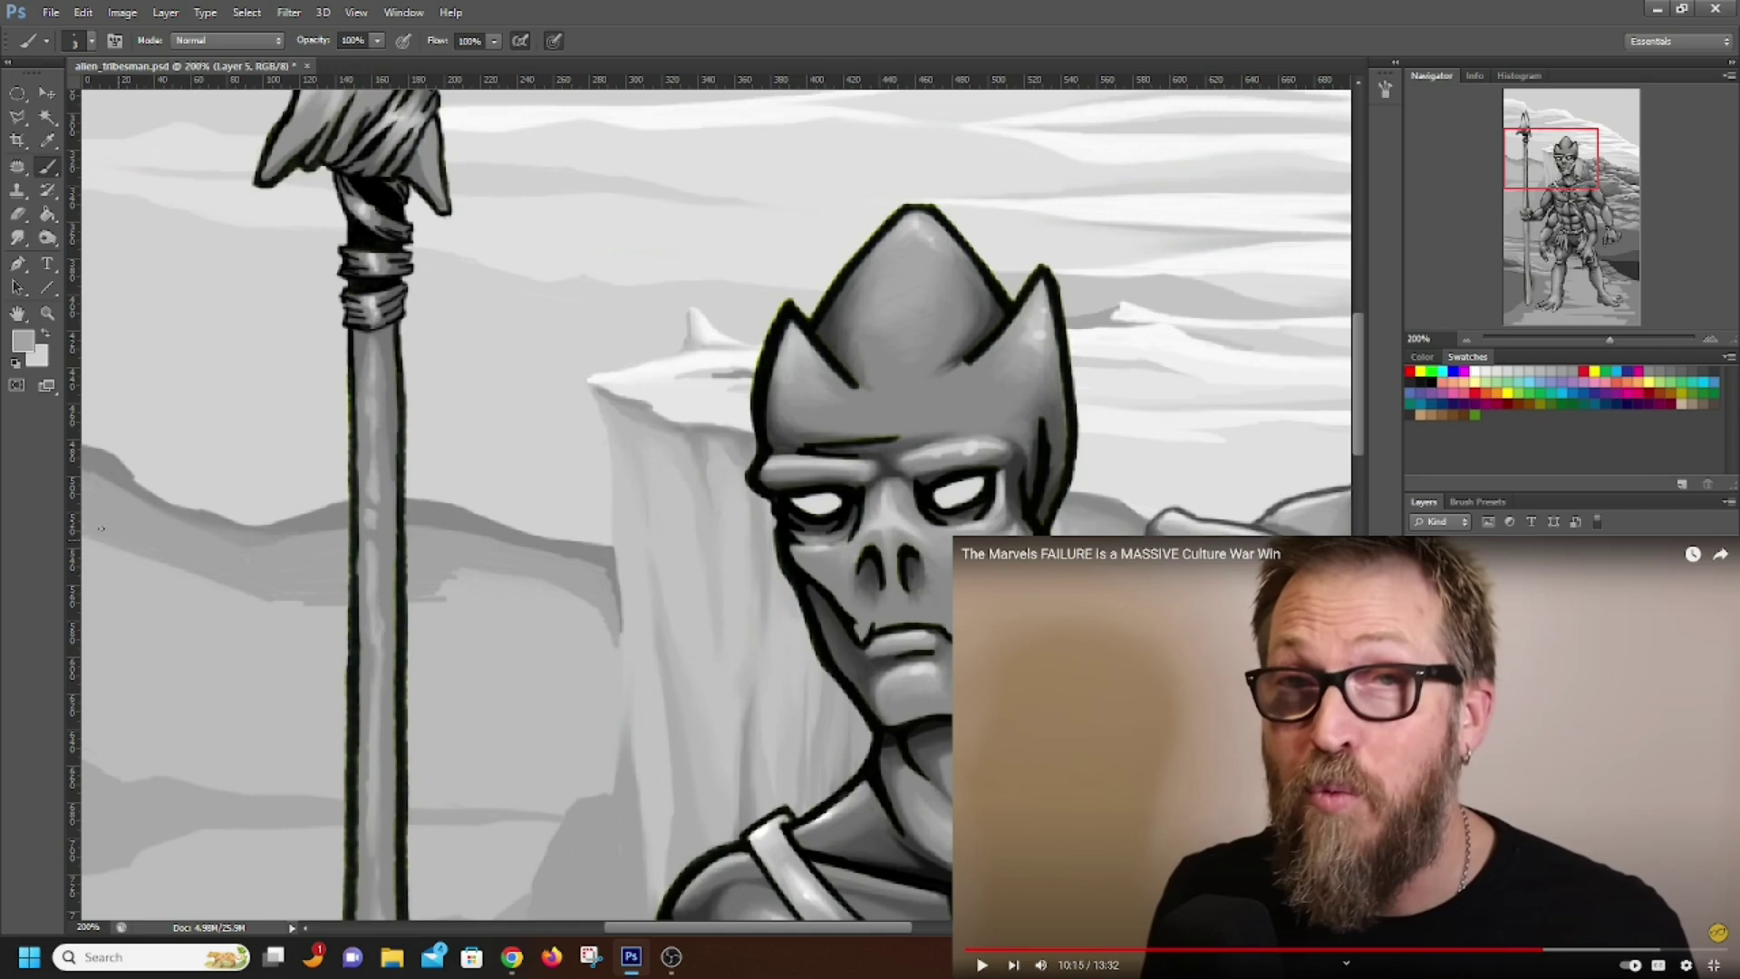
pyautogui.click(18, 238)
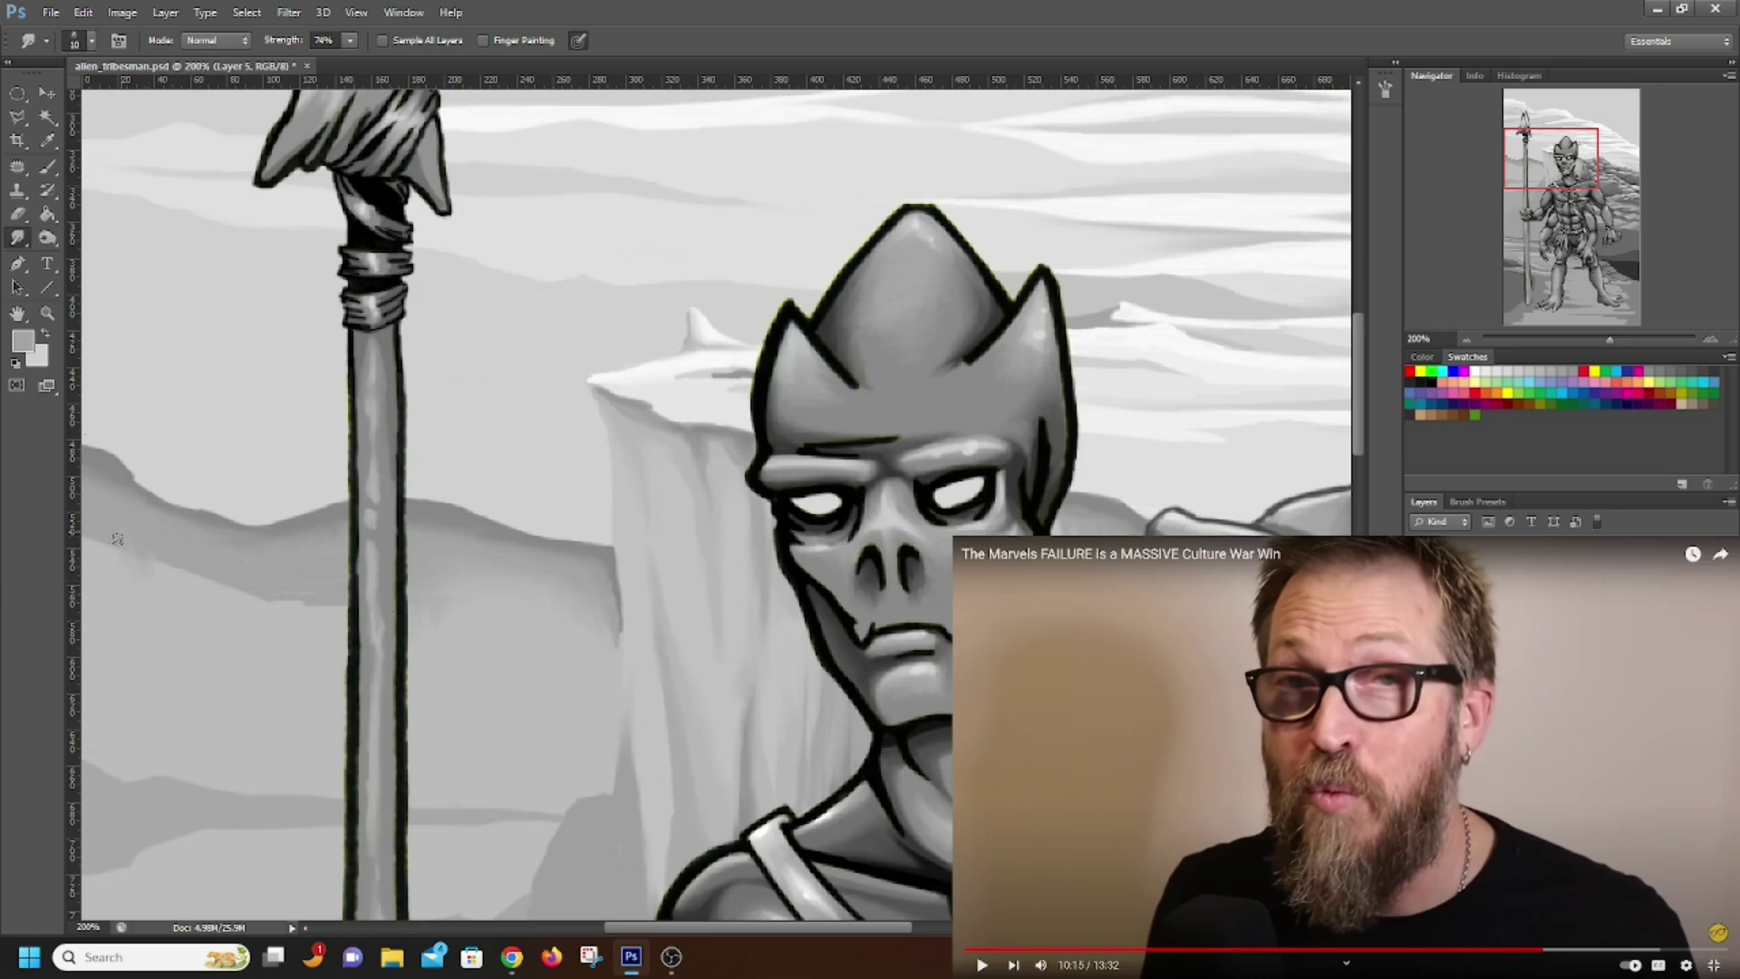
pyautogui.moveTo(93, 524)
pyautogui.mouseDown()
pyautogui.moveTo(96, 598)
pyautogui.moveTo(331, 607)
pyautogui.moveTo(343, 631)
pyautogui.moveTo(309, 635)
pyautogui.moveTo(284, 599)
pyautogui.moveTo(270, 613)
pyautogui.moveTo(249, 573)
pyautogui.moveTo(223, 568)
pyautogui.moveTo(183, 601)
pyautogui.moveTo(148, 587)
pyautogui.moveTo(145, 563)
pyautogui.moveTo(167, 563)
pyautogui.moveTo(135, 621)
pyautogui.moveTo(202, 574)
pyautogui.moveTo(153, 534)
pyautogui.moveTo(240, 576)
pyautogui.moveTo(116, 560)
pyautogui.moveTo(292, 593)
pyautogui.mouseUp()
# Pick a very light gray, paint highlight strokes just above the ridge on both sides of the spear and smudge them smooth
pyautogui.click(27, 344)
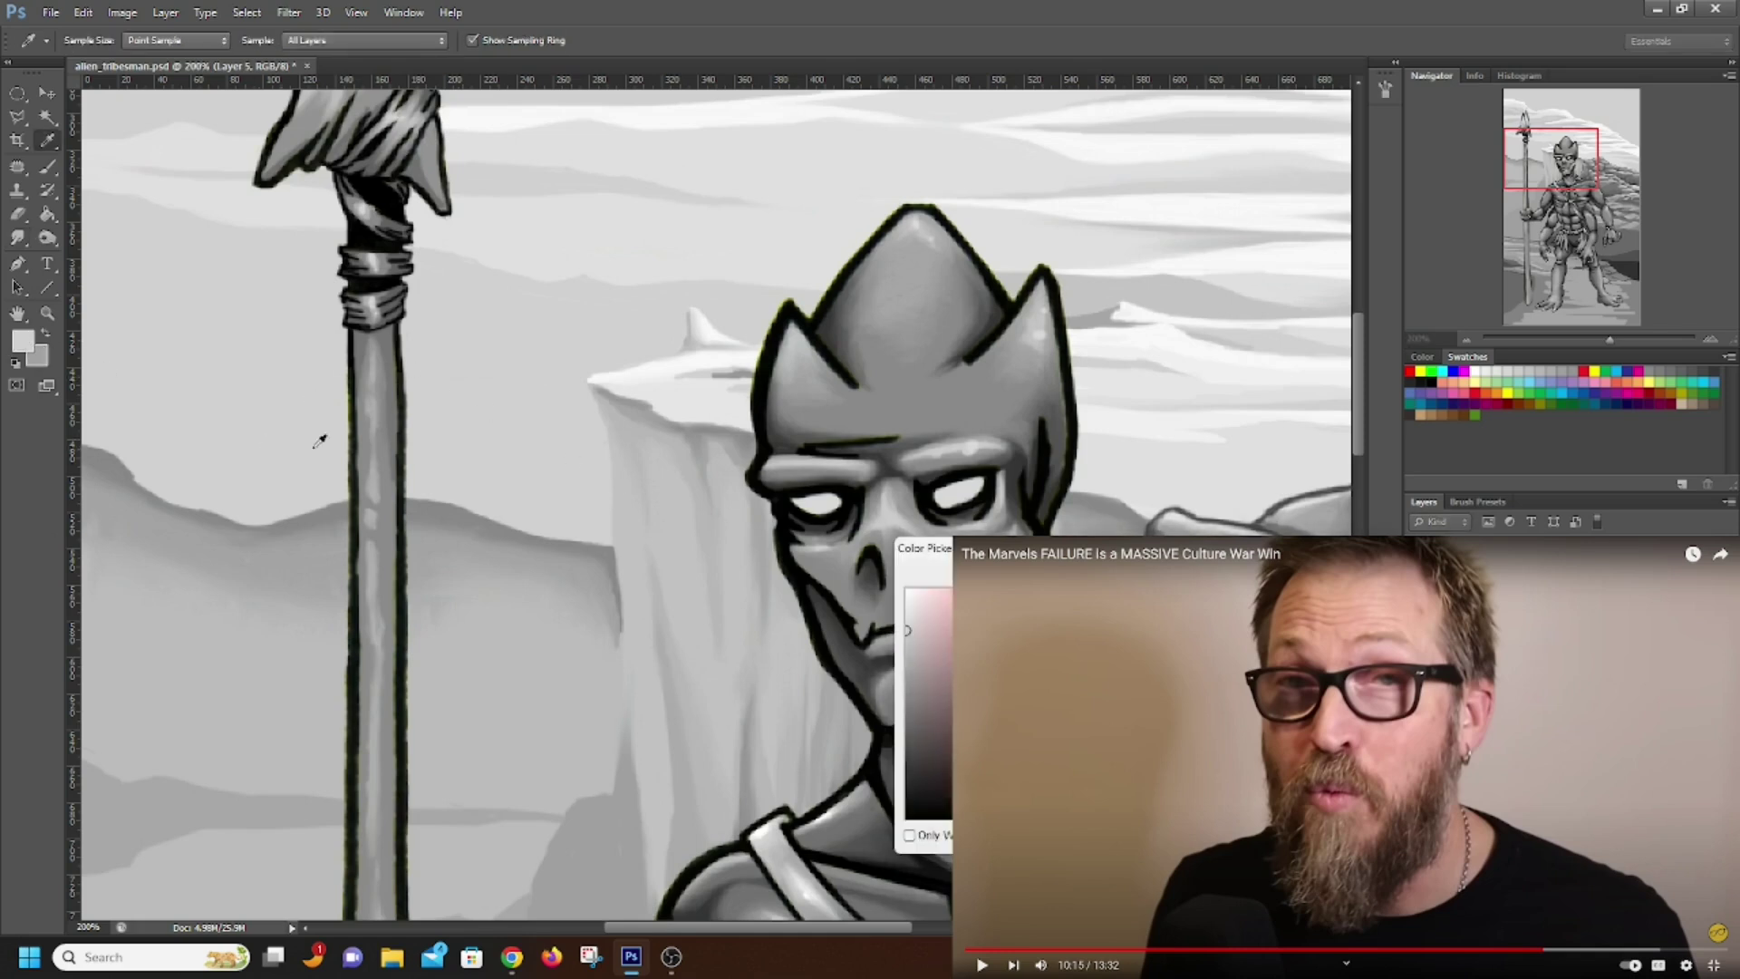
pyautogui.moveTo(907, 630); pyautogui.dragTo(907, 614)
pyautogui.press('Return')
pyautogui.moveTo(437, 450)
pyautogui.mouseDown()
pyautogui.moveTo(421, 442)
pyautogui.moveTo(596, 417)
pyautogui.mouseUp()
pyautogui.moveTo(83, 434)
pyautogui.mouseDown()
pyautogui.moveTo(125, 449)
pyautogui.moveTo(93, 441)
pyautogui.moveTo(154, 442)
pyautogui.moveTo(93, 435)
pyautogui.moveTo(192, 424)
pyautogui.moveTo(64, 423)
pyautogui.moveTo(290, 403)
pyautogui.moveTo(87, 403)
pyautogui.moveTo(317, 395)
pyautogui.mouseUp()
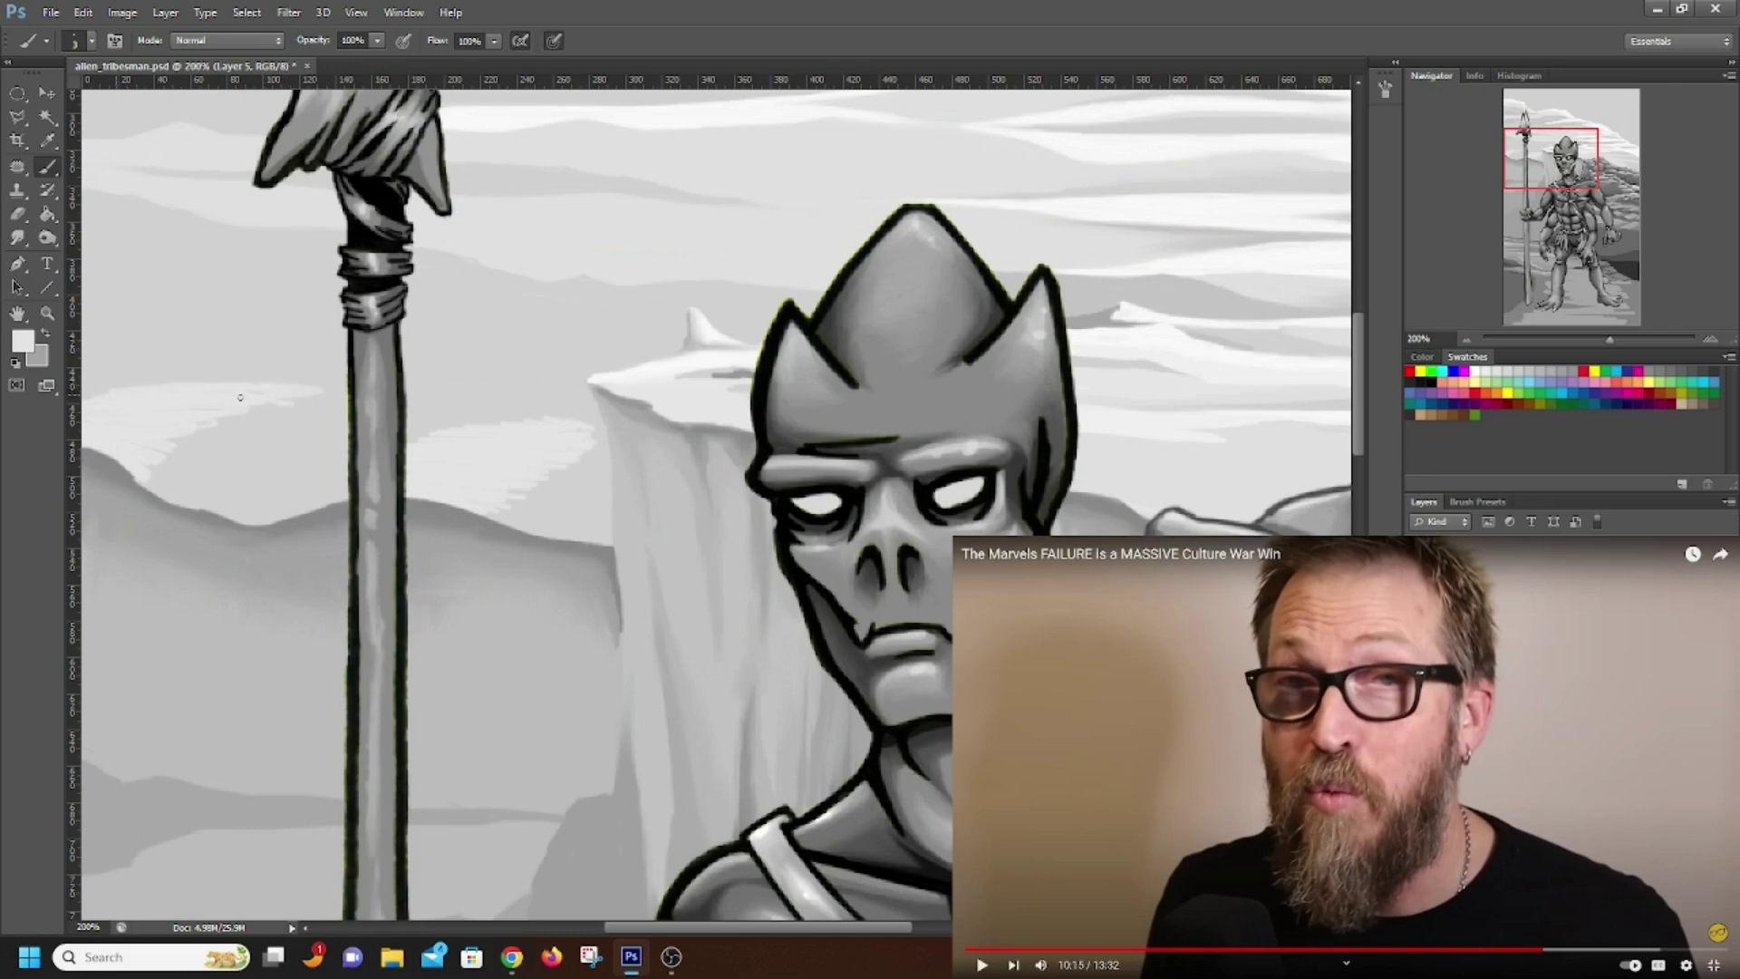
pyautogui.press('r')
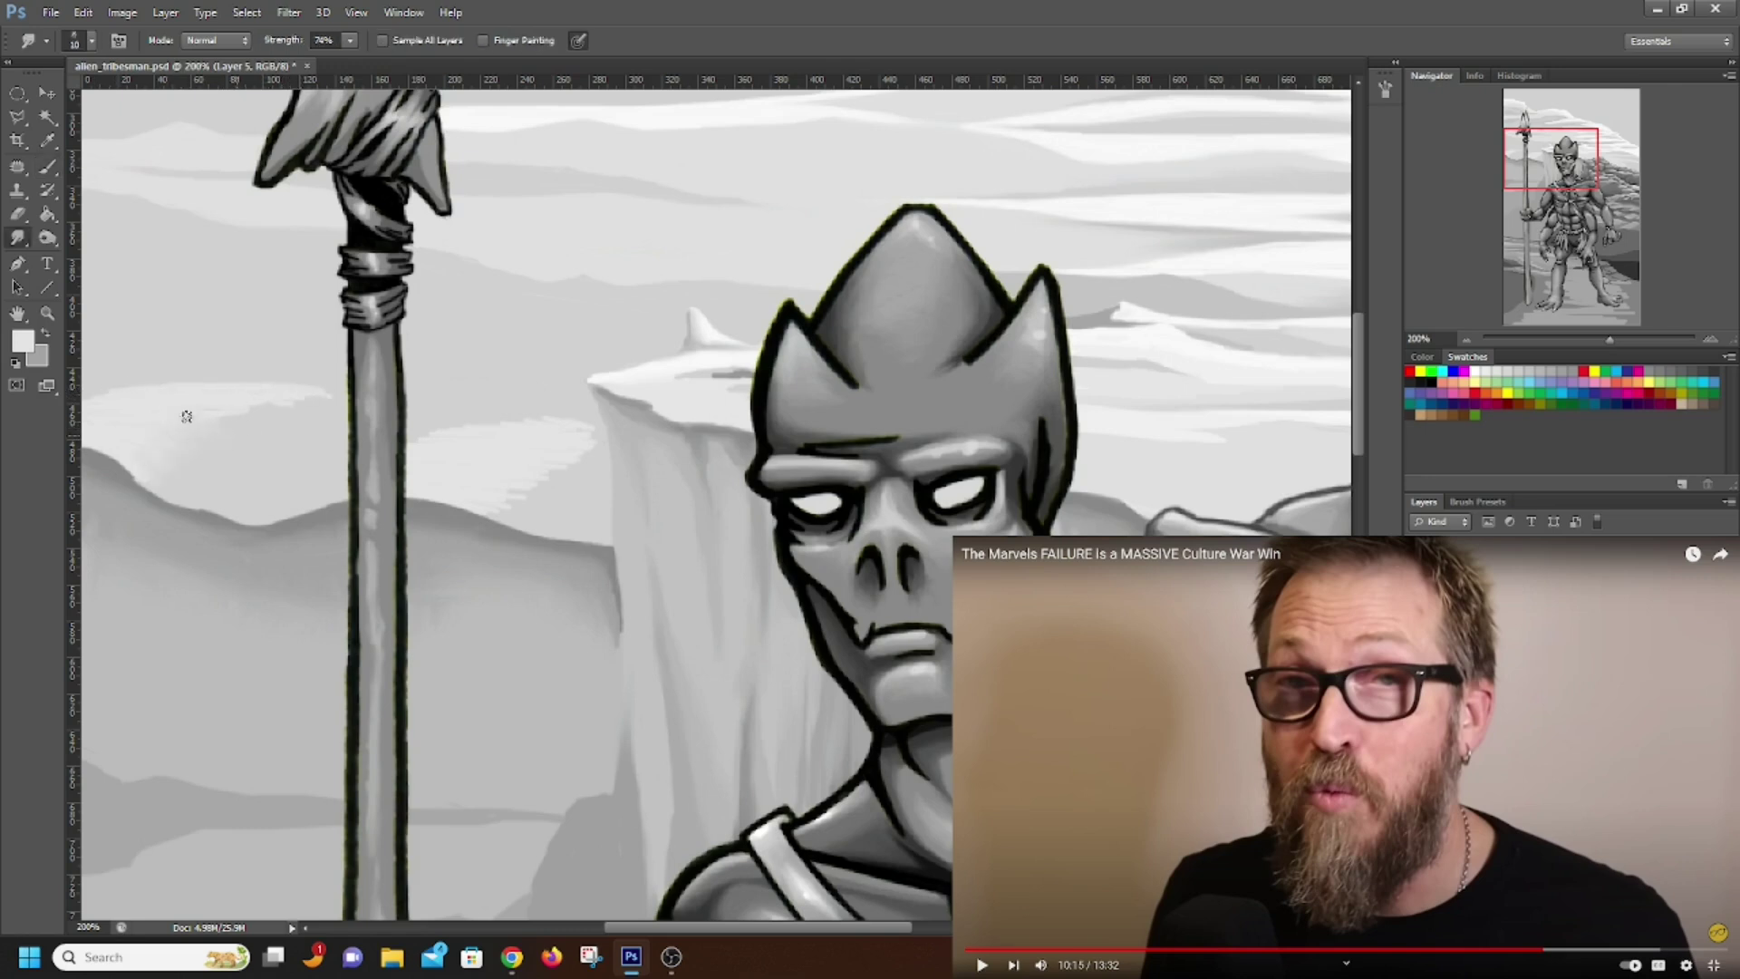
# Paint light highlight streaks on both sides of the spear's binding and on the slope above the ridge
pyautogui.scroll(3, 234, 415)
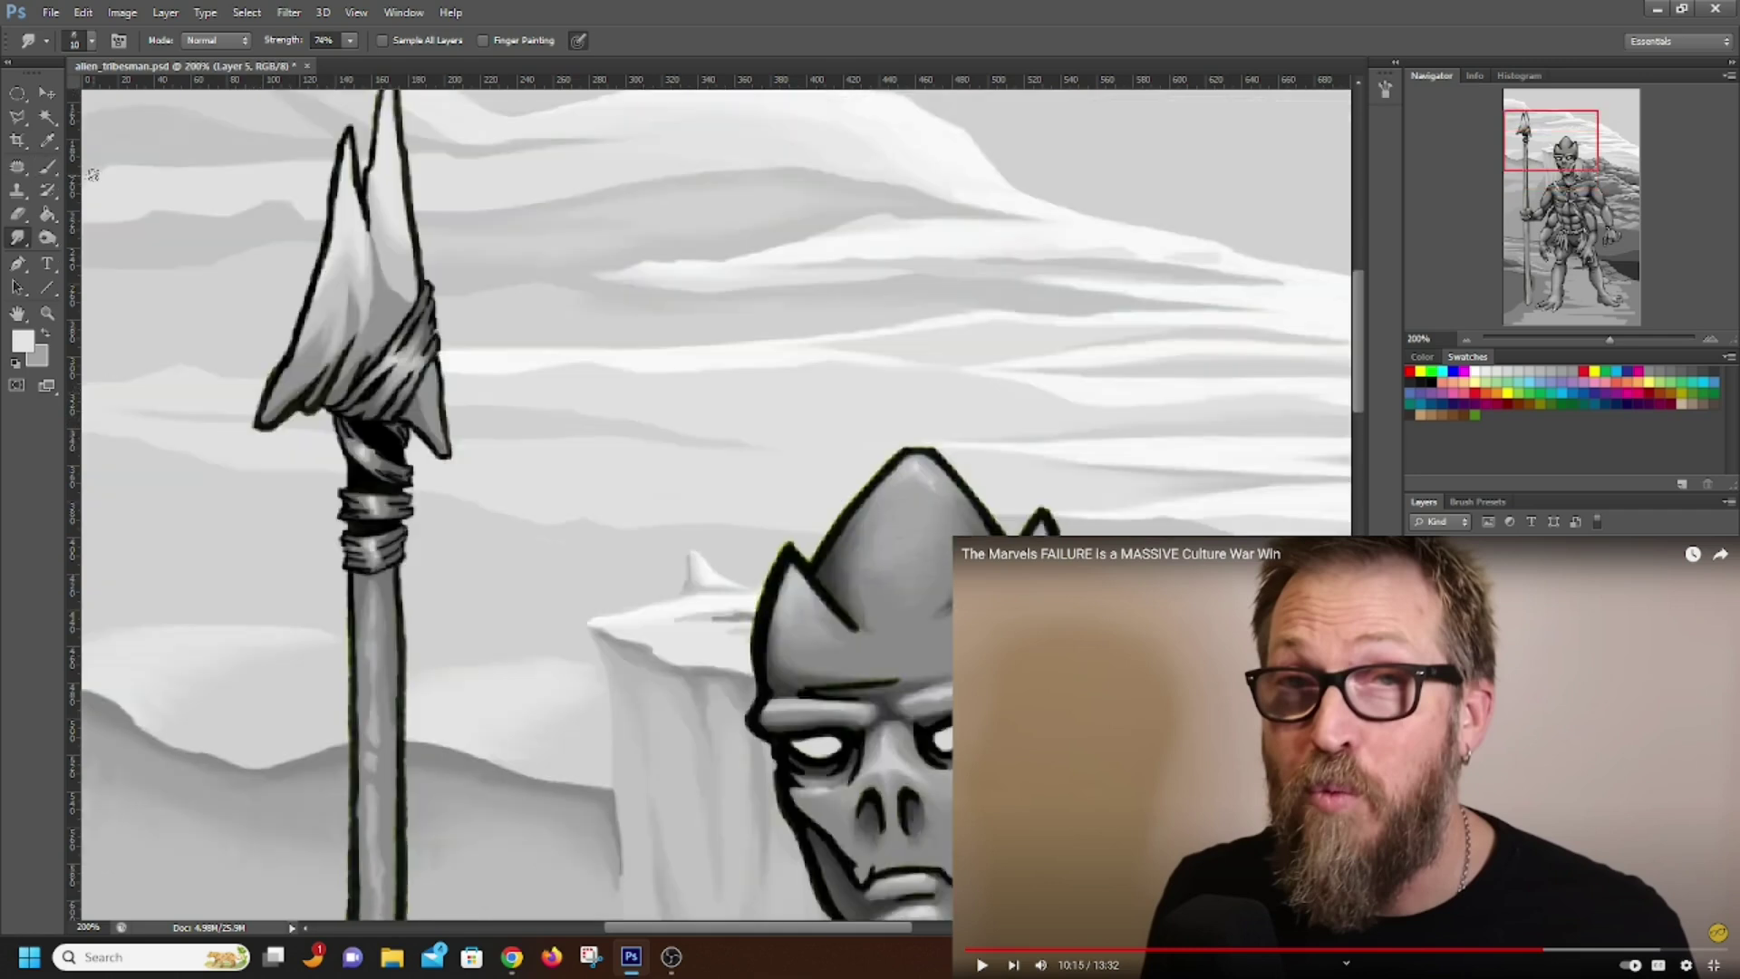
pyautogui.press('j')
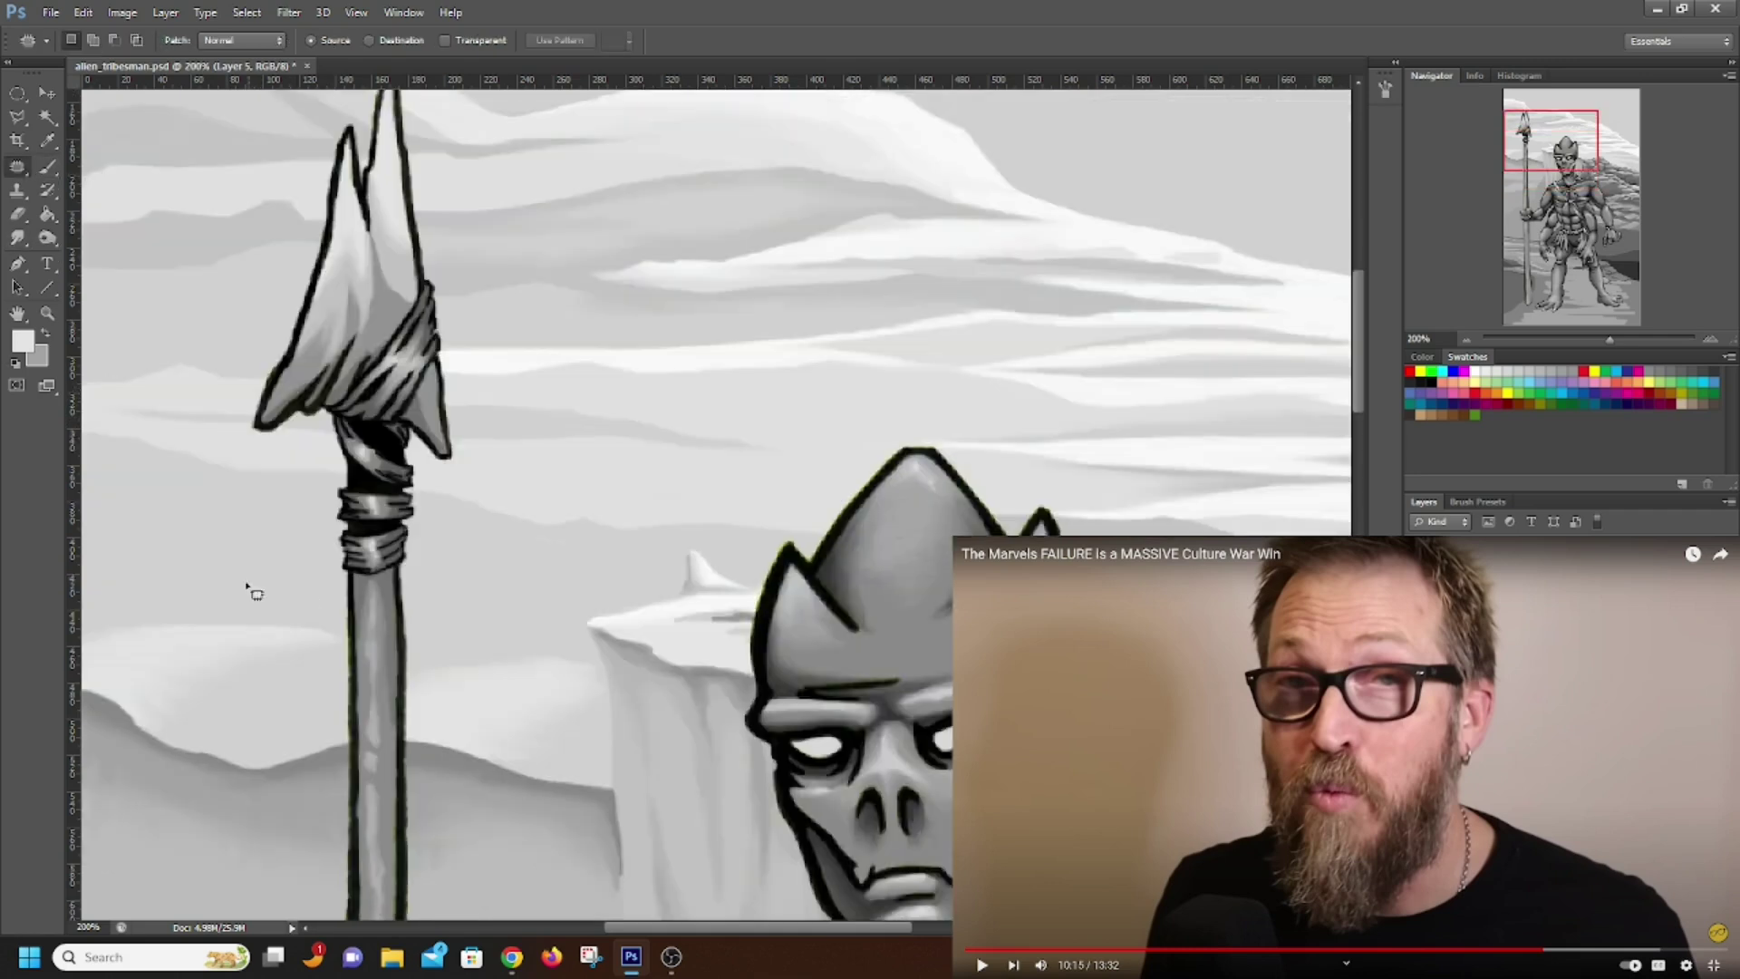
pyautogui.click(48, 166)
pyautogui.moveTo(275, 623)
pyautogui.mouseDown()
pyautogui.moveTo(158, 621)
pyautogui.moveTo(318, 623)
pyautogui.moveTo(218, 606)
pyautogui.mouseUp()
pyautogui.moveTo(416, 495); pyautogui.dragTo(520, 518)
pyautogui.moveTo(343, 479); pyautogui.dragTo(309, 472)
pyautogui.moveTo(413, 501)
pyautogui.mouseDown()
pyautogui.moveTo(531, 528)
pyautogui.moveTo(448, 515)
pyautogui.moveTo(521, 539)
pyautogui.mouseUp()
pyautogui.moveTo(335, 510); pyautogui.dragTo(317, 513)
pyautogui.moveTo(412, 535); pyautogui.dragTo(476, 547)
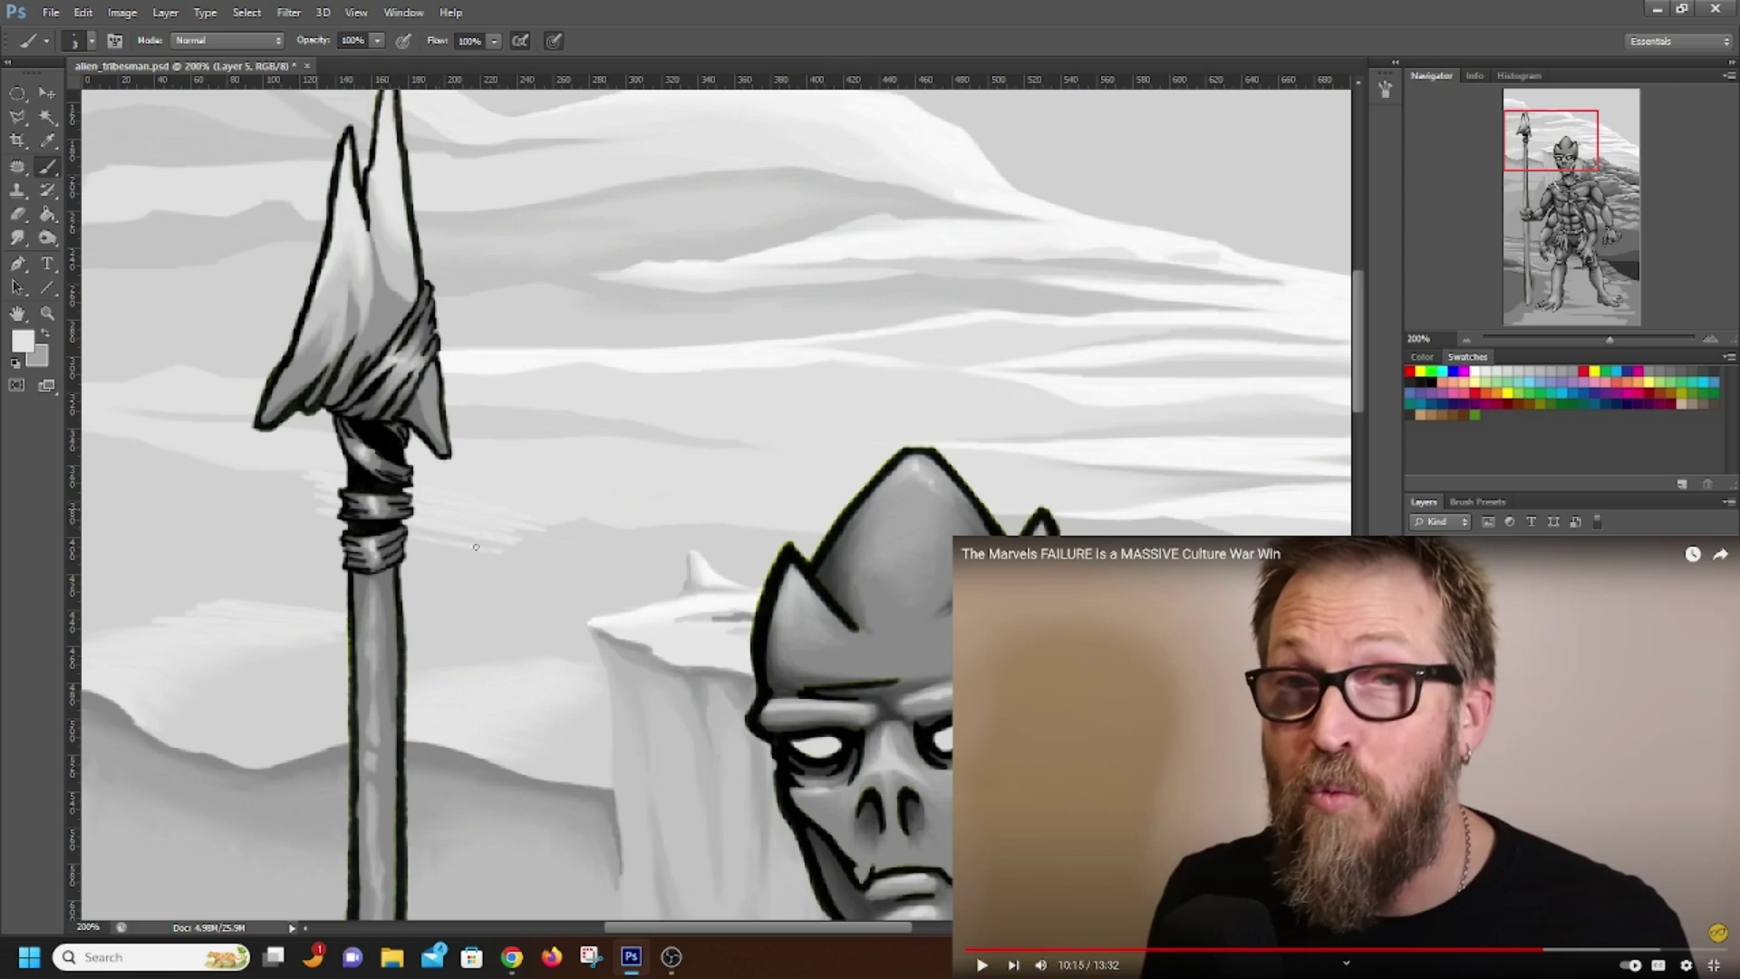
# Extend the light streaks from the spear's binding to the canvas edge and smudge them into the background slope
pyautogui.moveTo(191, 584)
pyautogui.mouseDown()
pyautogui.moveTo(305, 605)
pyautogui.moveTo(196, 584)
pyautogui.mouseUp()
pyautogui.moveTo(320, 594)
pyautogui.mouseDown()
pyautogui.moveTo(182, 552)
pyautogui.moveTo(360, 601)
pyautogui.mouseUp()
pyautogui.moveTo(345, 527)
pyautogui.mouseDown()
pyautogui.moveTo(175, 498)
pyautogui.moveTo(286, 514)
pyautogui.mouseUp()
pyautogui.moveTo(408, 541); pyautogui.dragTo(452, 552)
pyautogui.moveTo(299, 530); pyautogui.dragTo(83, 495)
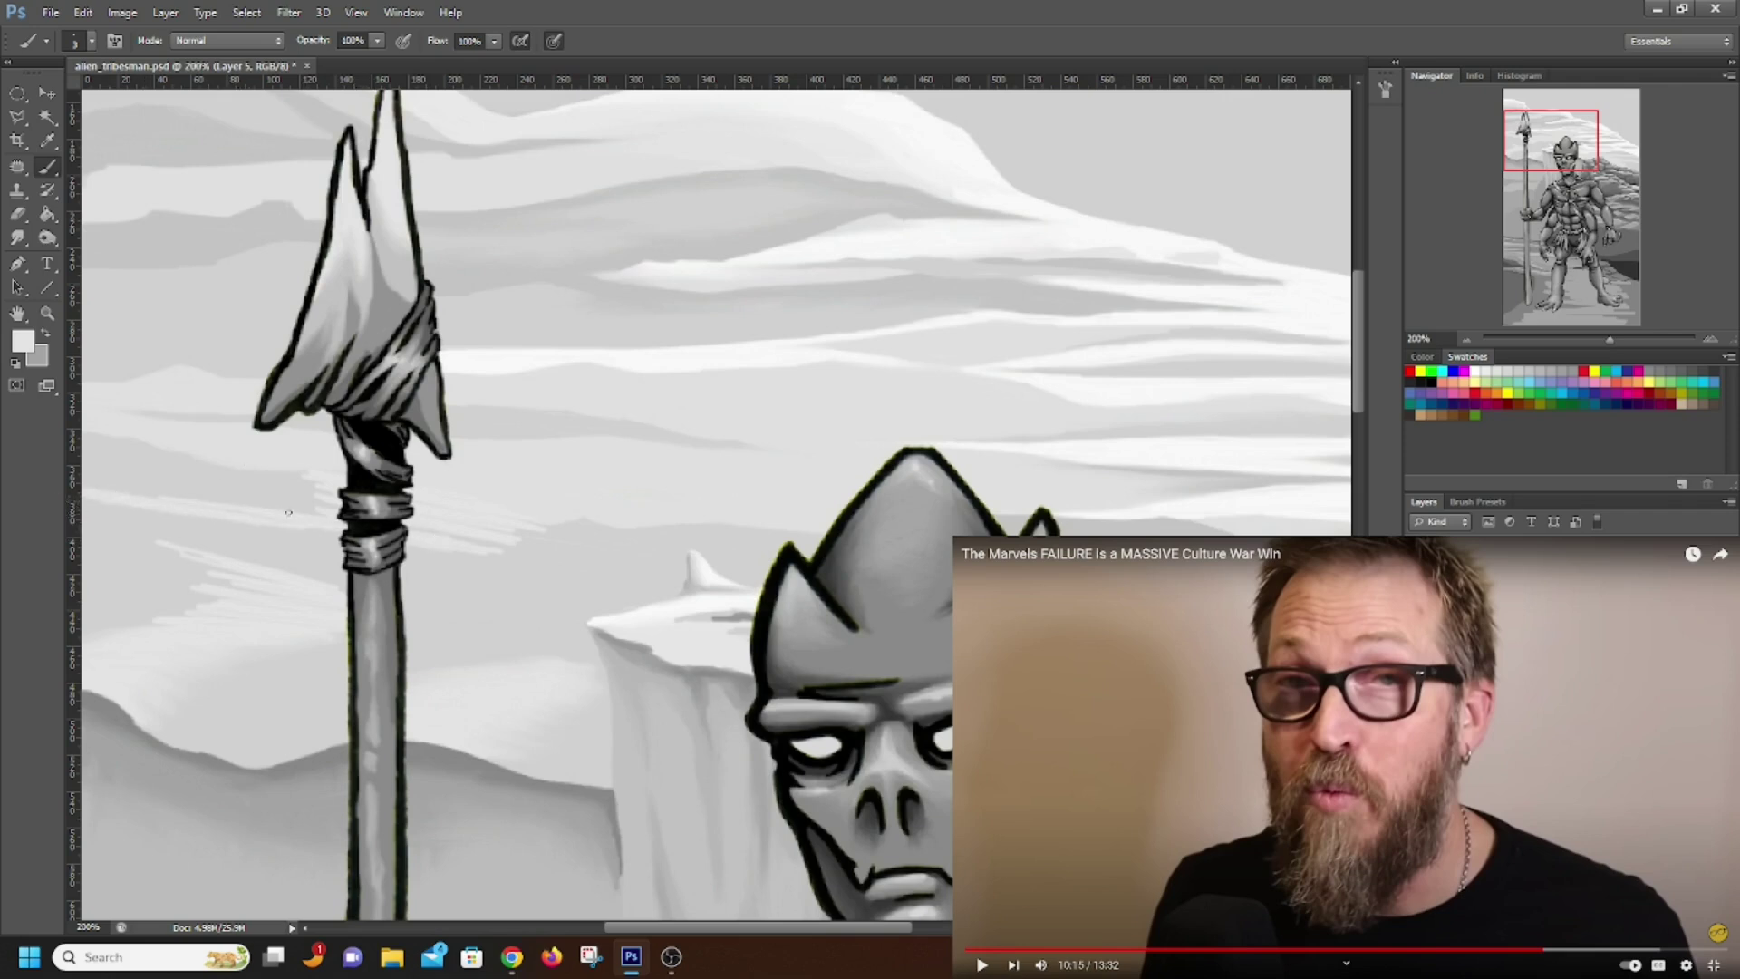
pyautogui.moveTo(206, 529)
pyautogui.mouseDown()
pyautogui.moveTo(72, 498)
pyautogui.moveTo(141, 521)
pyautogui.moveTo(89, 519)
pyautogui.mouseUp()
pyautogui.moveTo(254, 567); pyautogui.dragTo(179, 515)
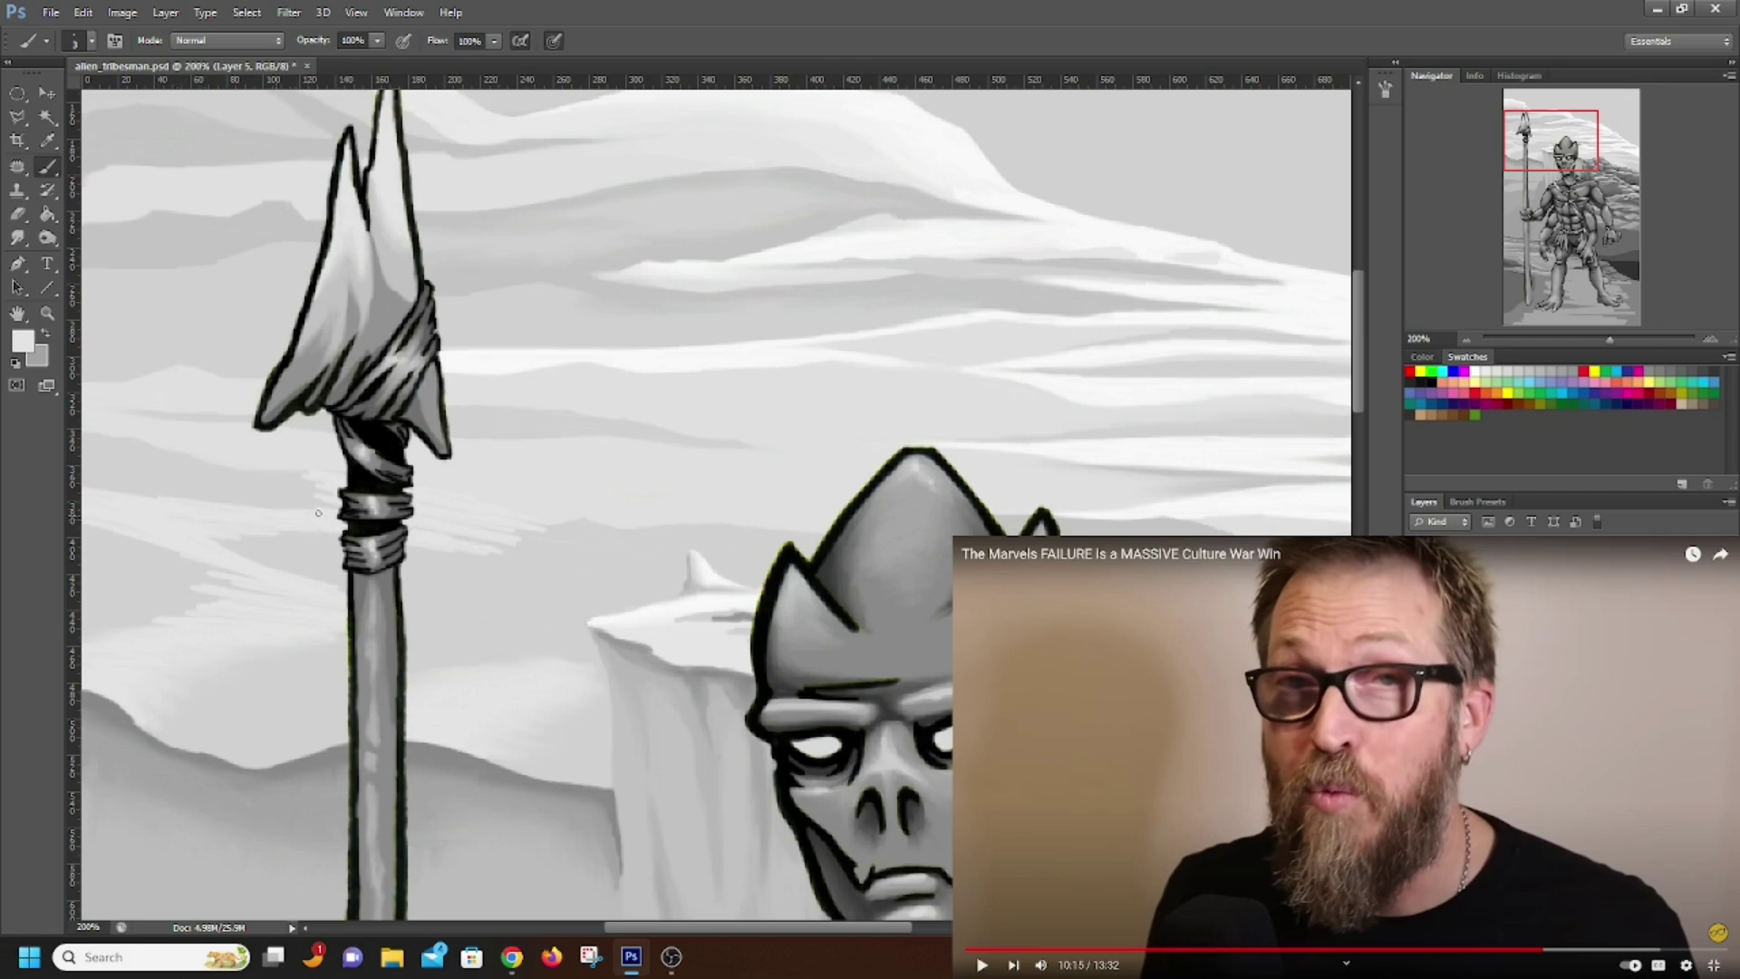
pyautogui.moveTo(313, 480)
pyautogui.mouseDown()
pyautogui.moveTo(290, 476)
pyautogui.moveTo(301, 493)
pyautogui.mouseUp()
pyautogui.click(17, 237)
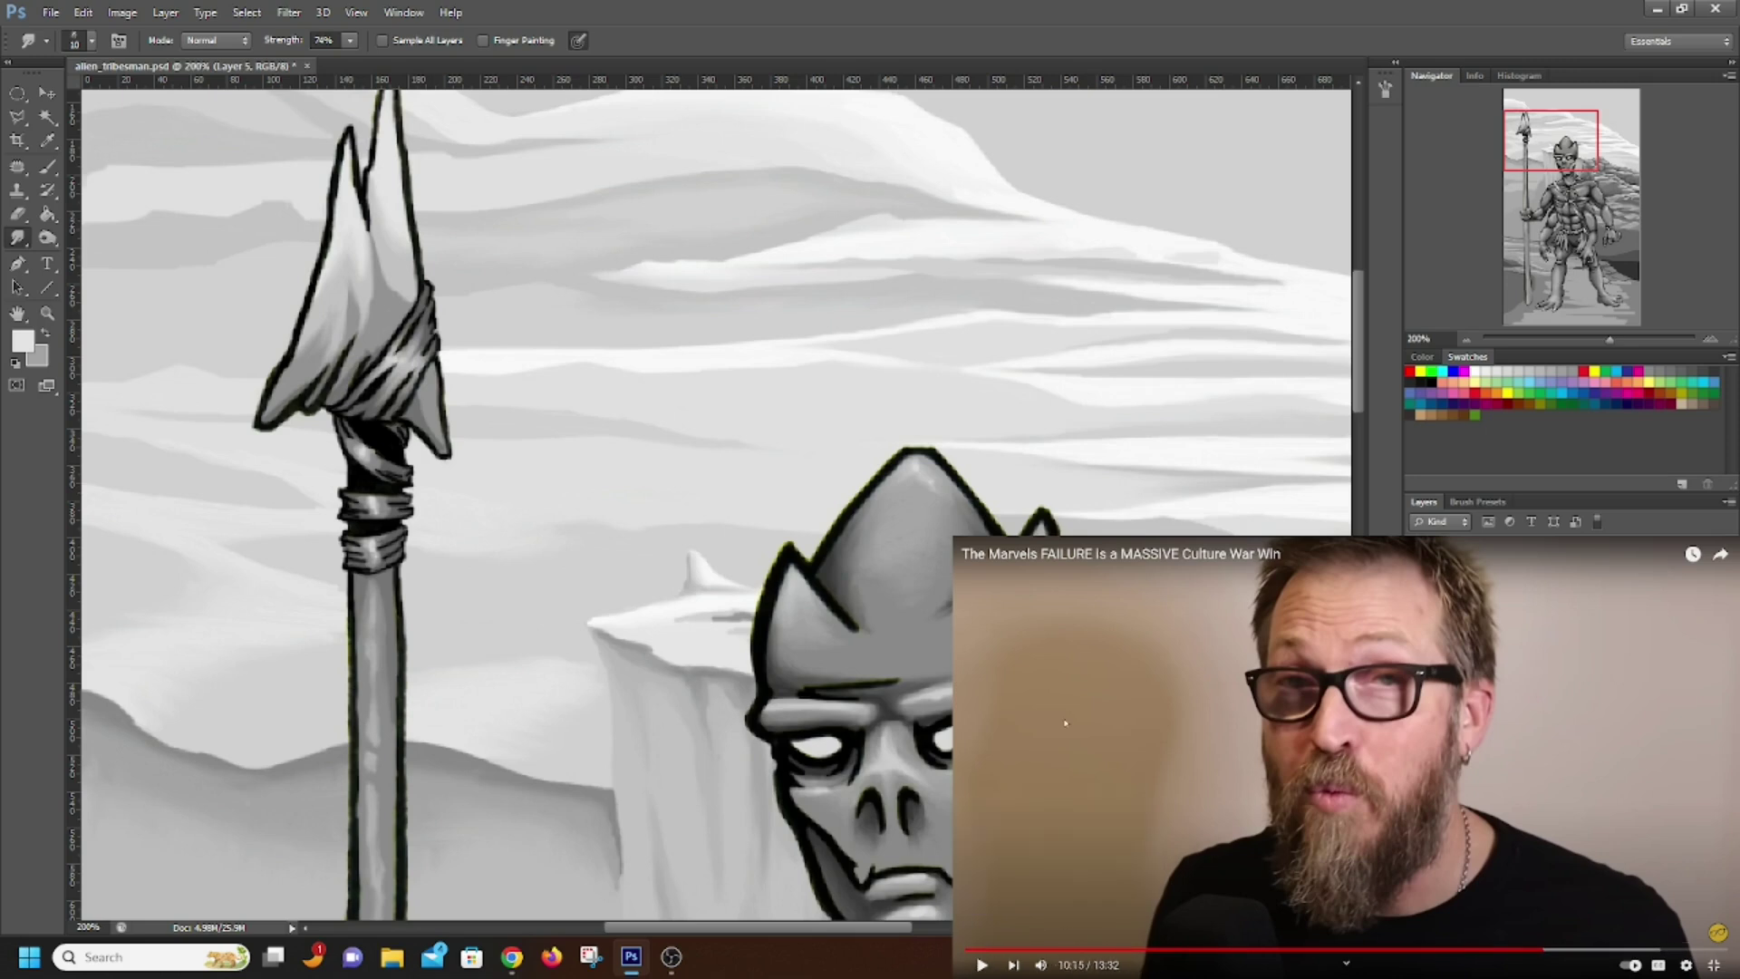
# Resume the YouTube video, swap to the darker gray, lighten it and paint a shadow streak between the canvas edge and the spear's binding
pyautogui.click(1026, 918)
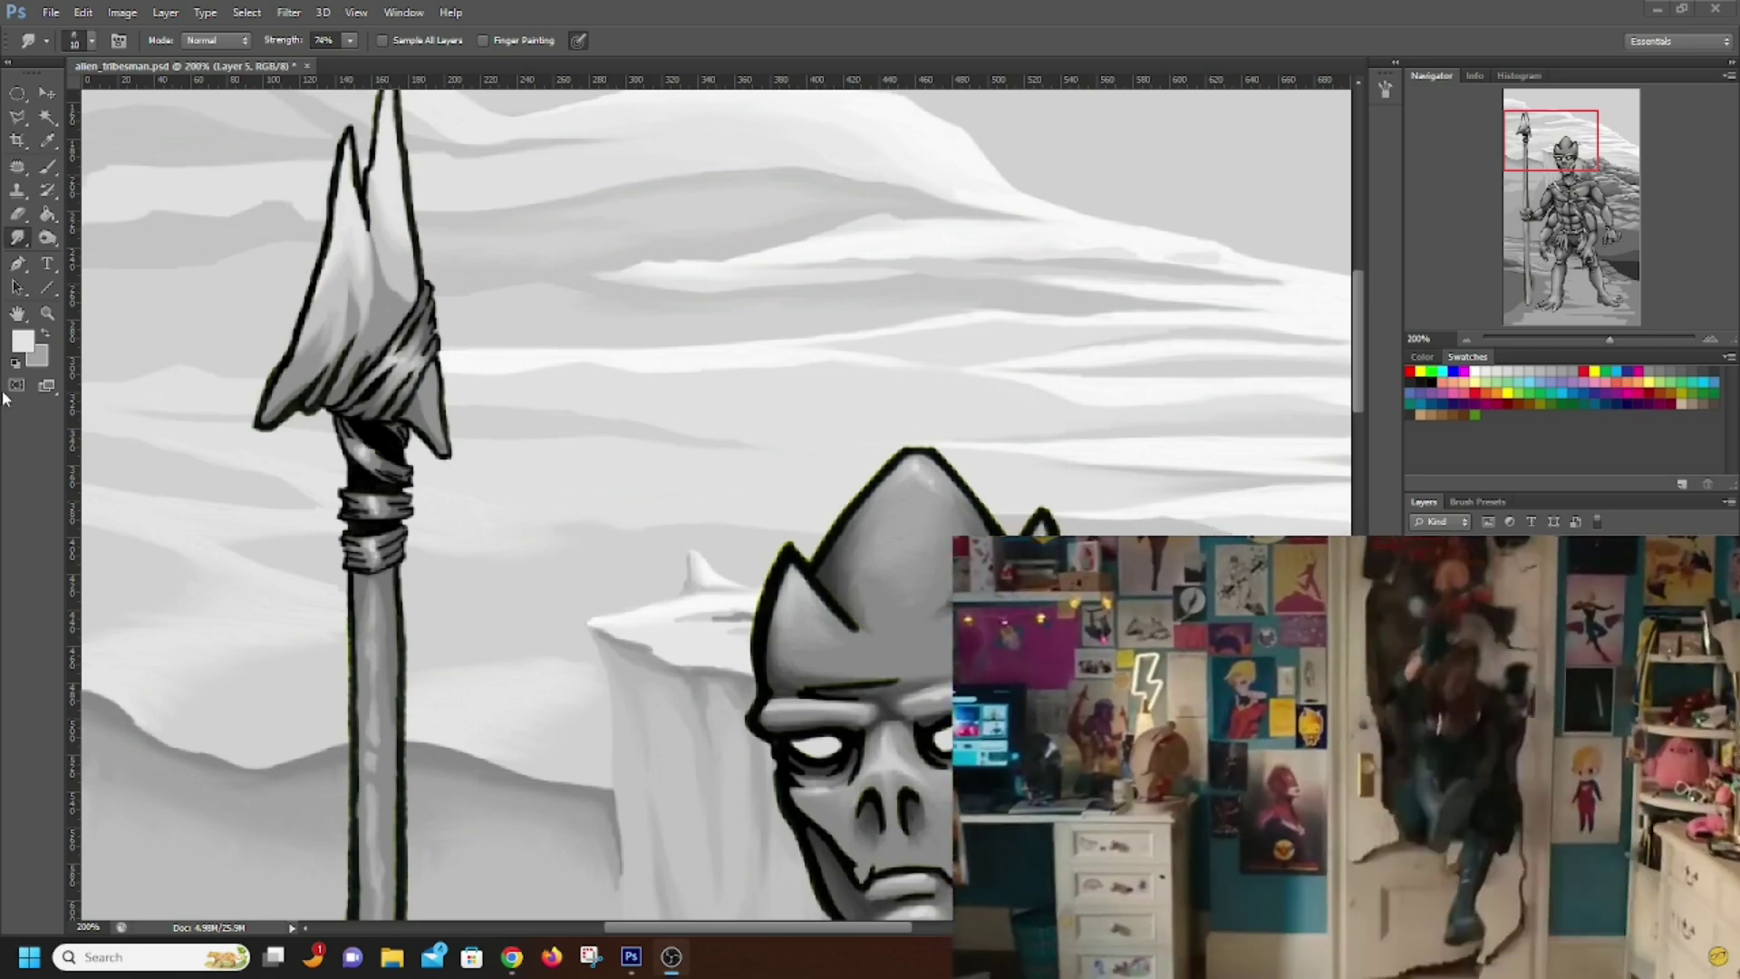
pyautogui.click(46, 336)
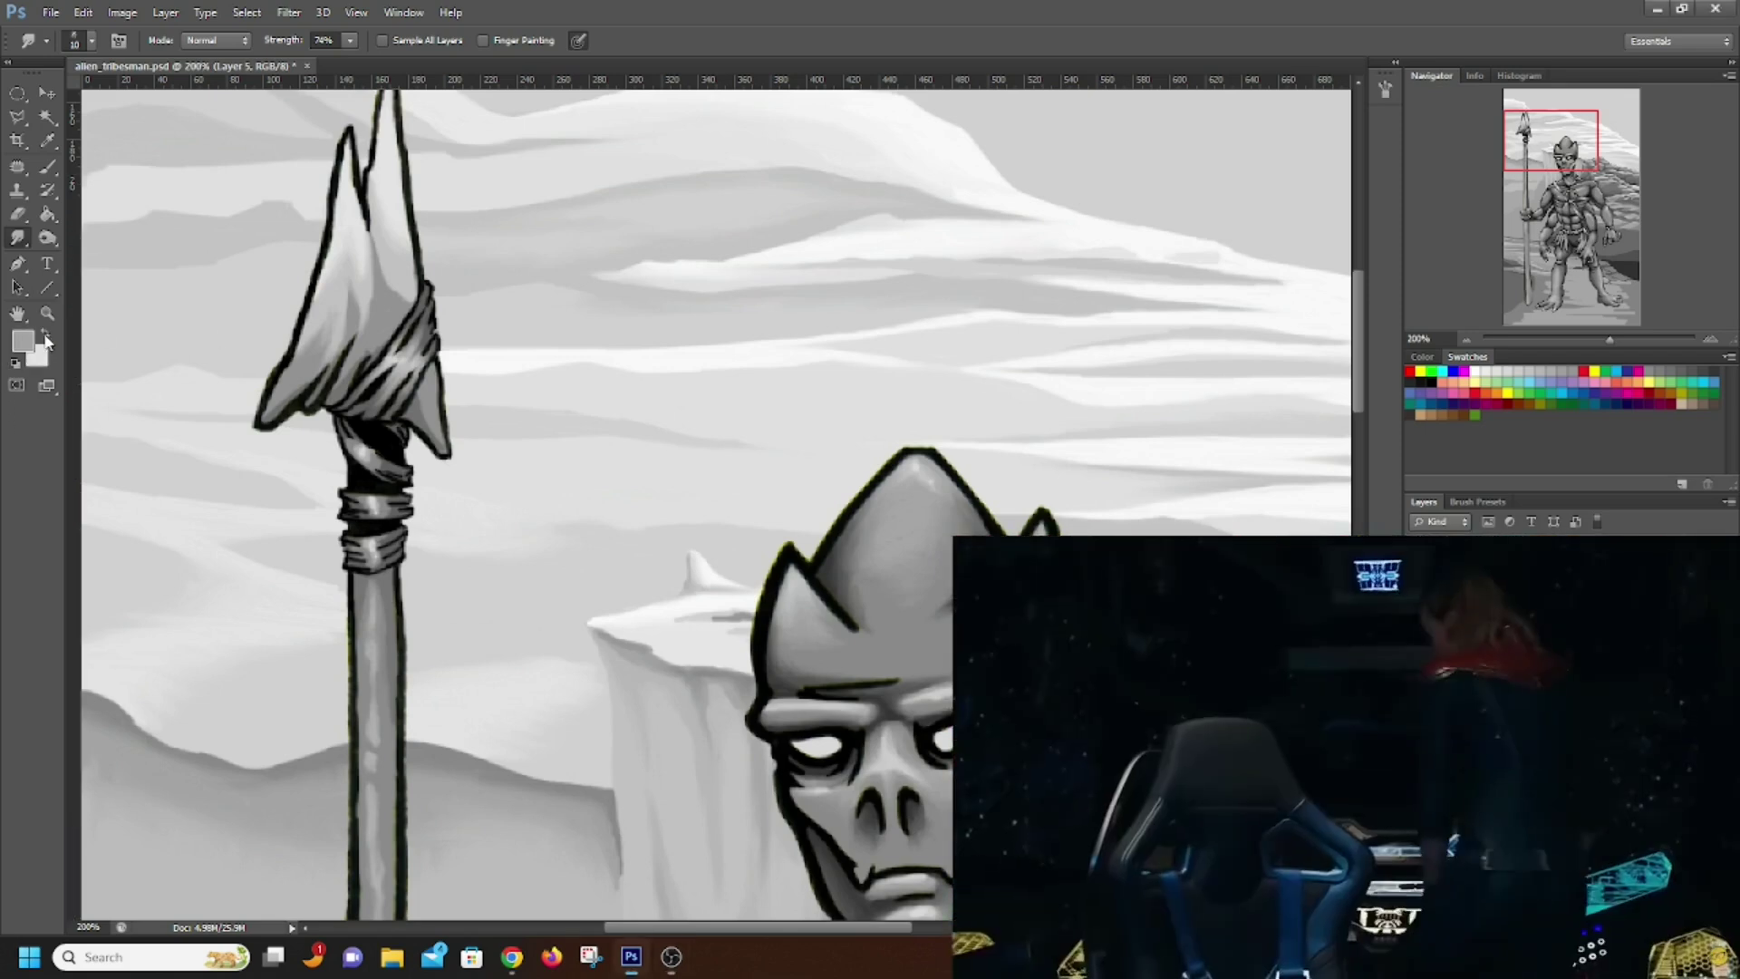
pyautogui.click(26, 342)
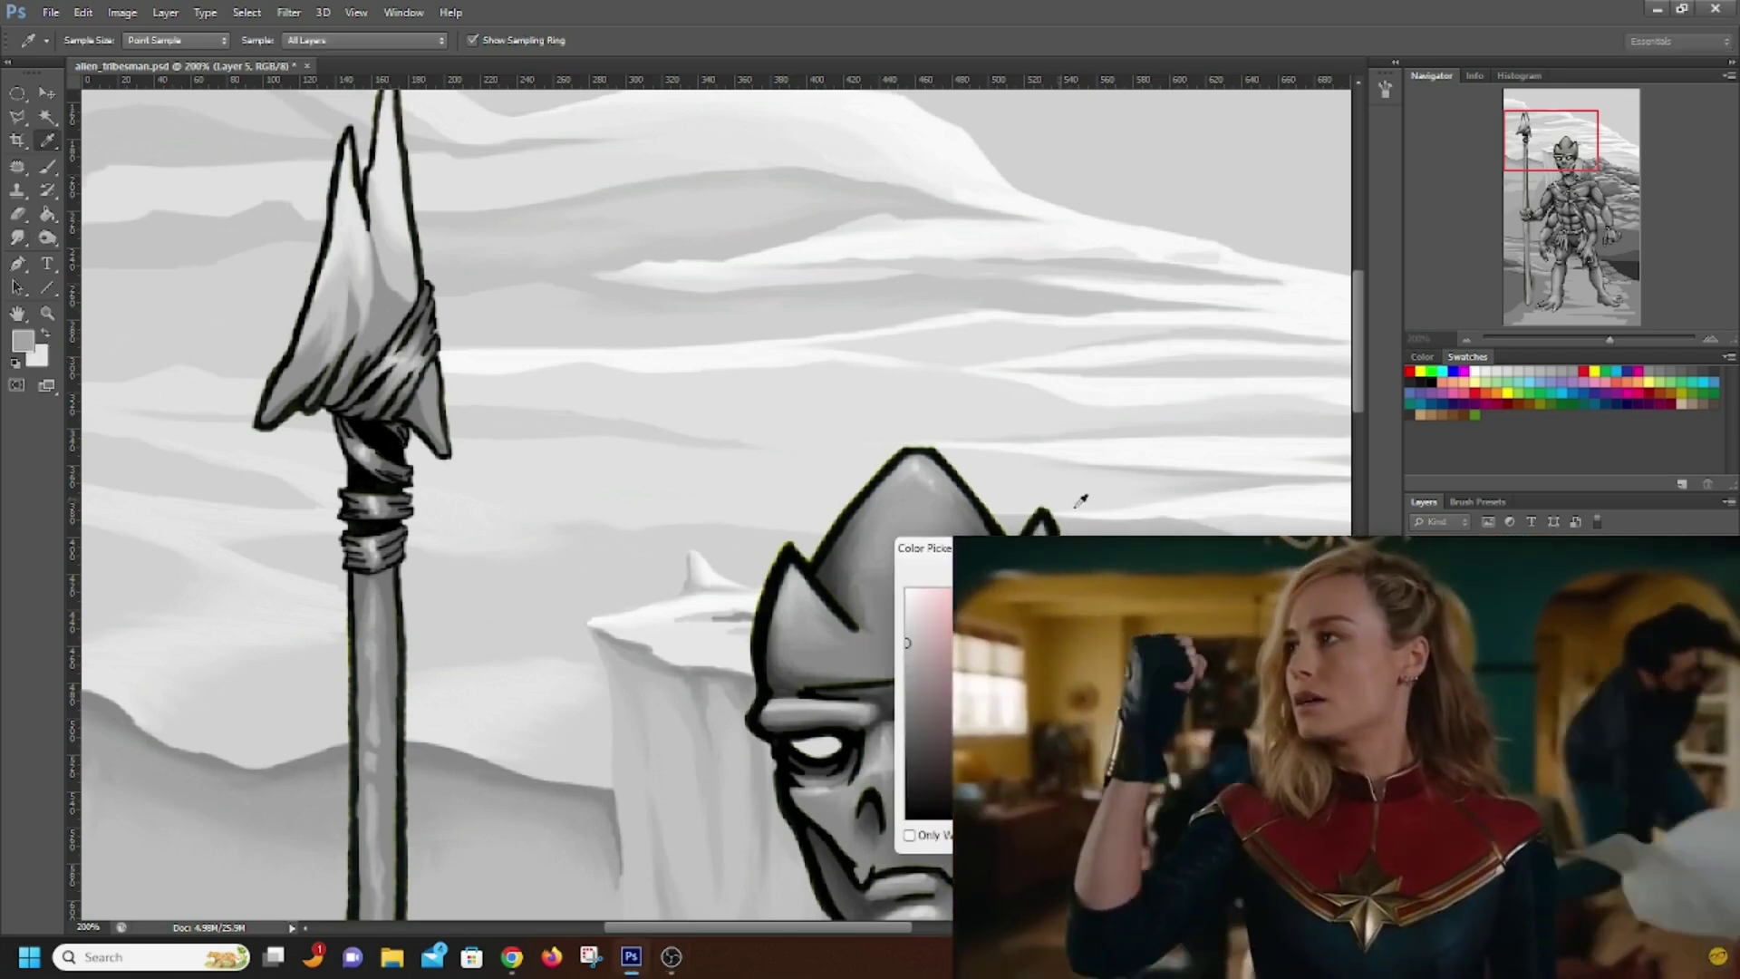
pyautogui.press('Return')
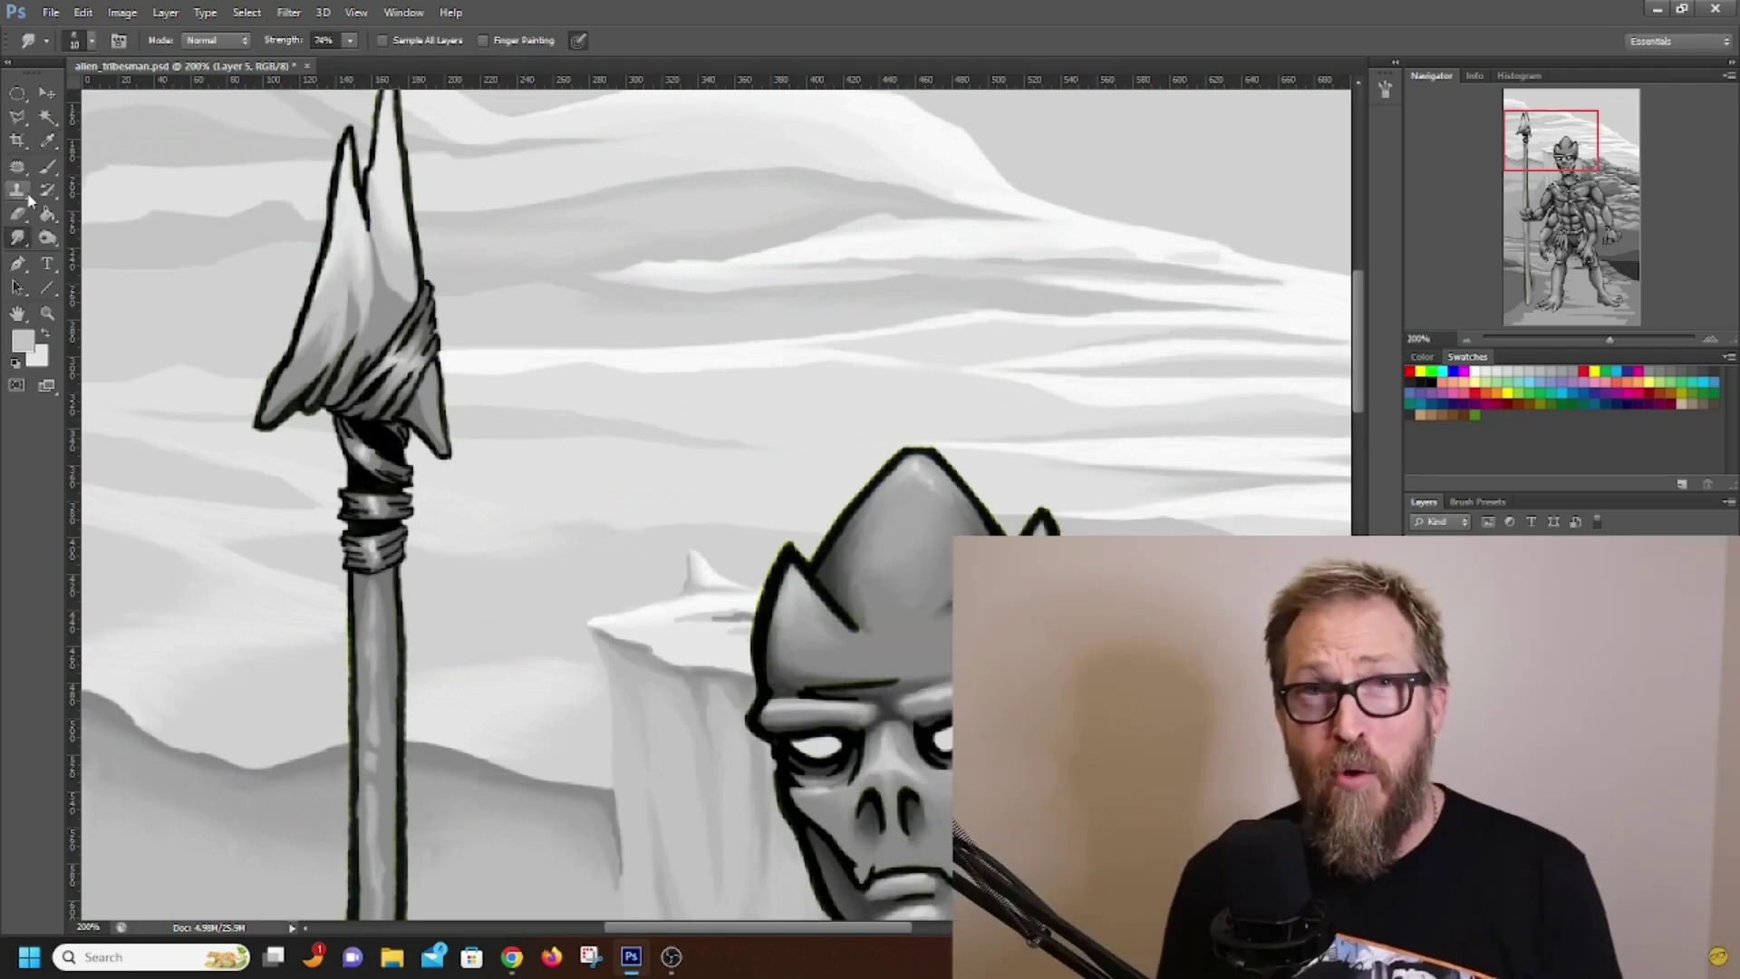
pyautogui.press('b')
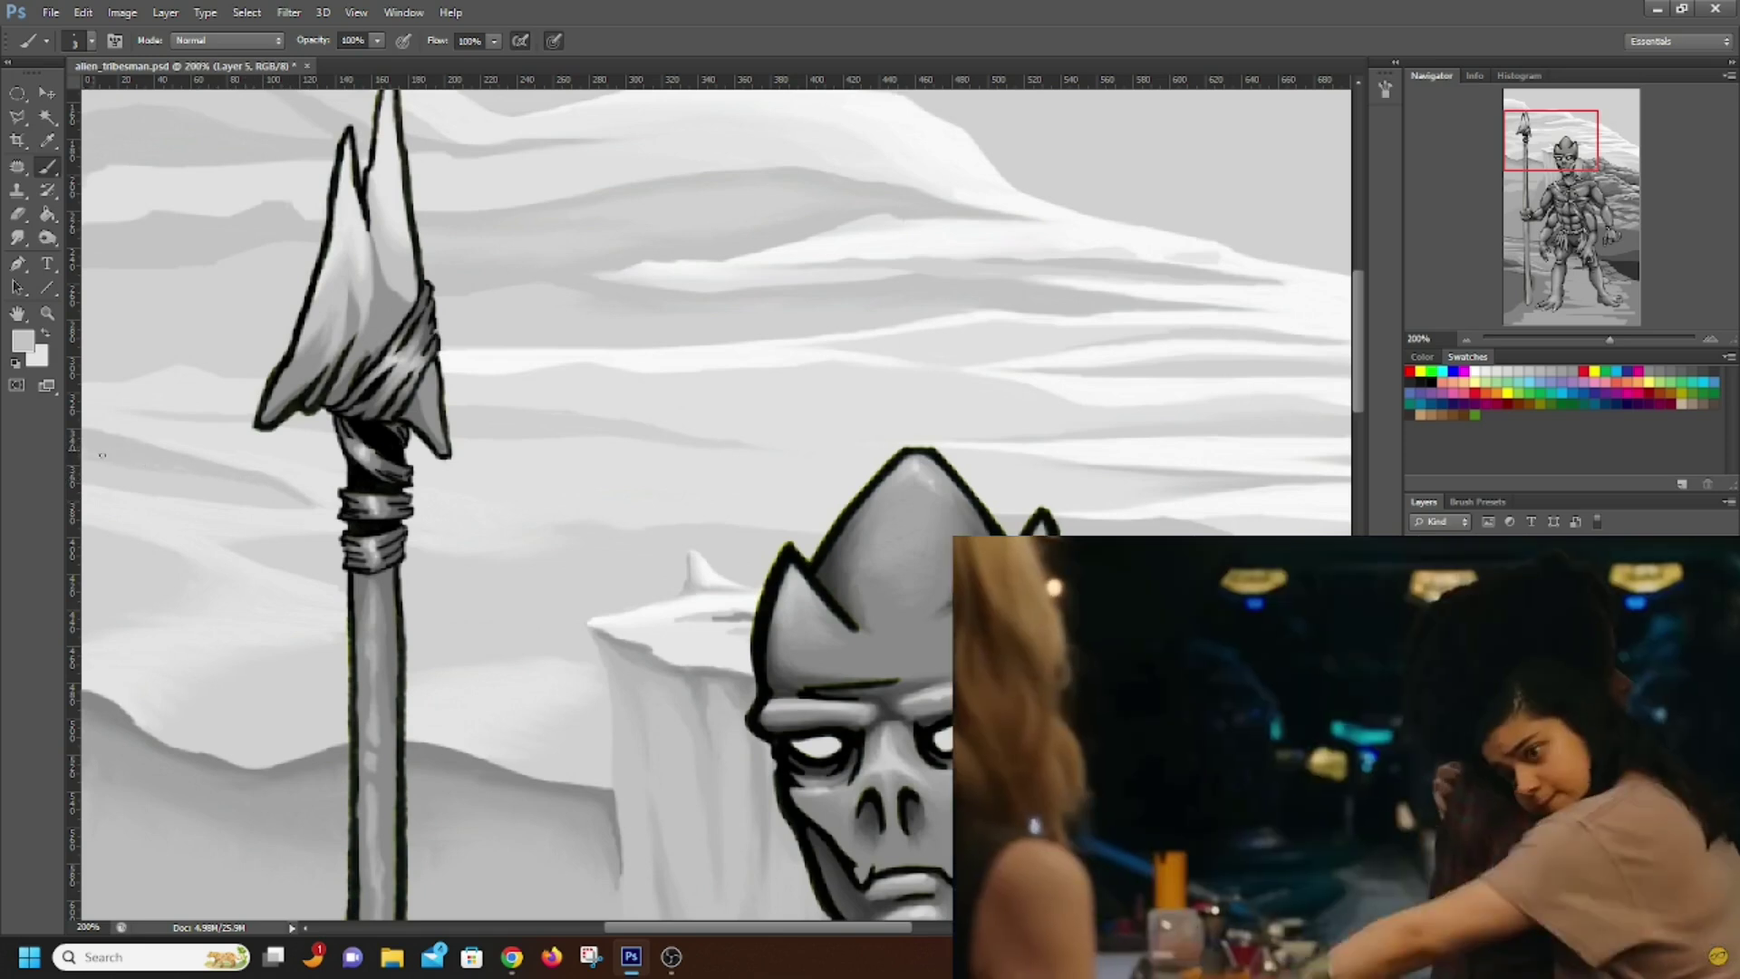
# Pause the YouTube video, rewind it to 10:49, then play it and pause it at 11:11
pyautogui.click(1105, 897)
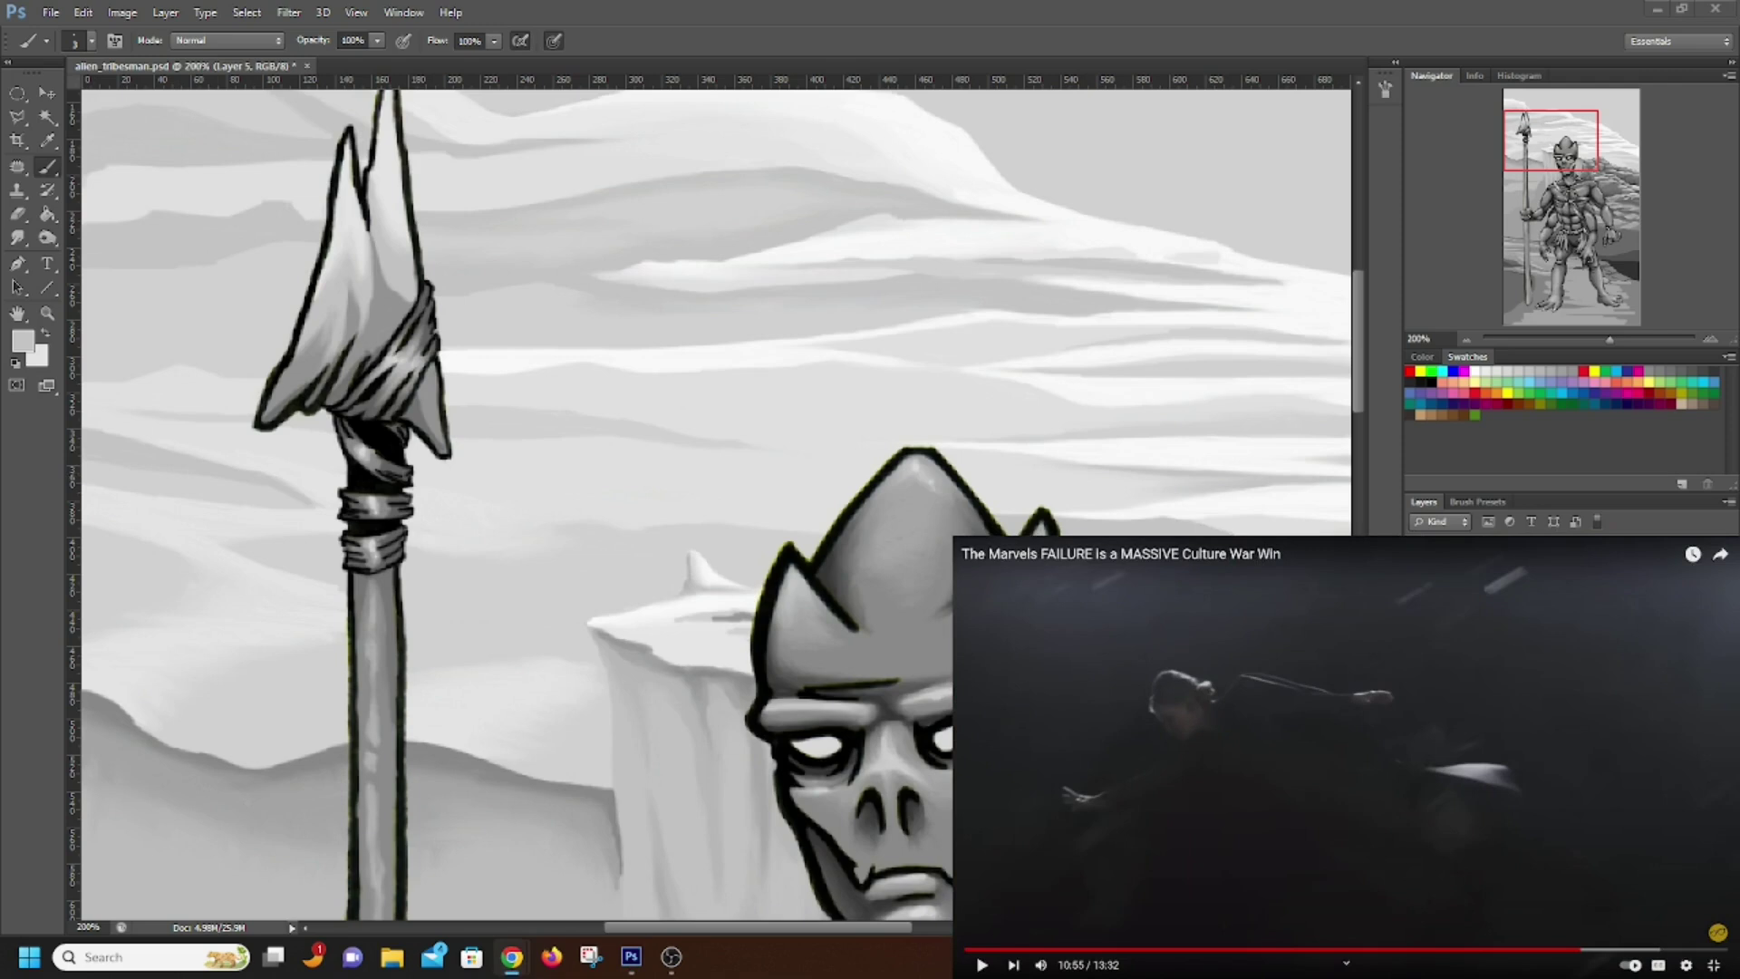
pyautogui.click(1579, 951)
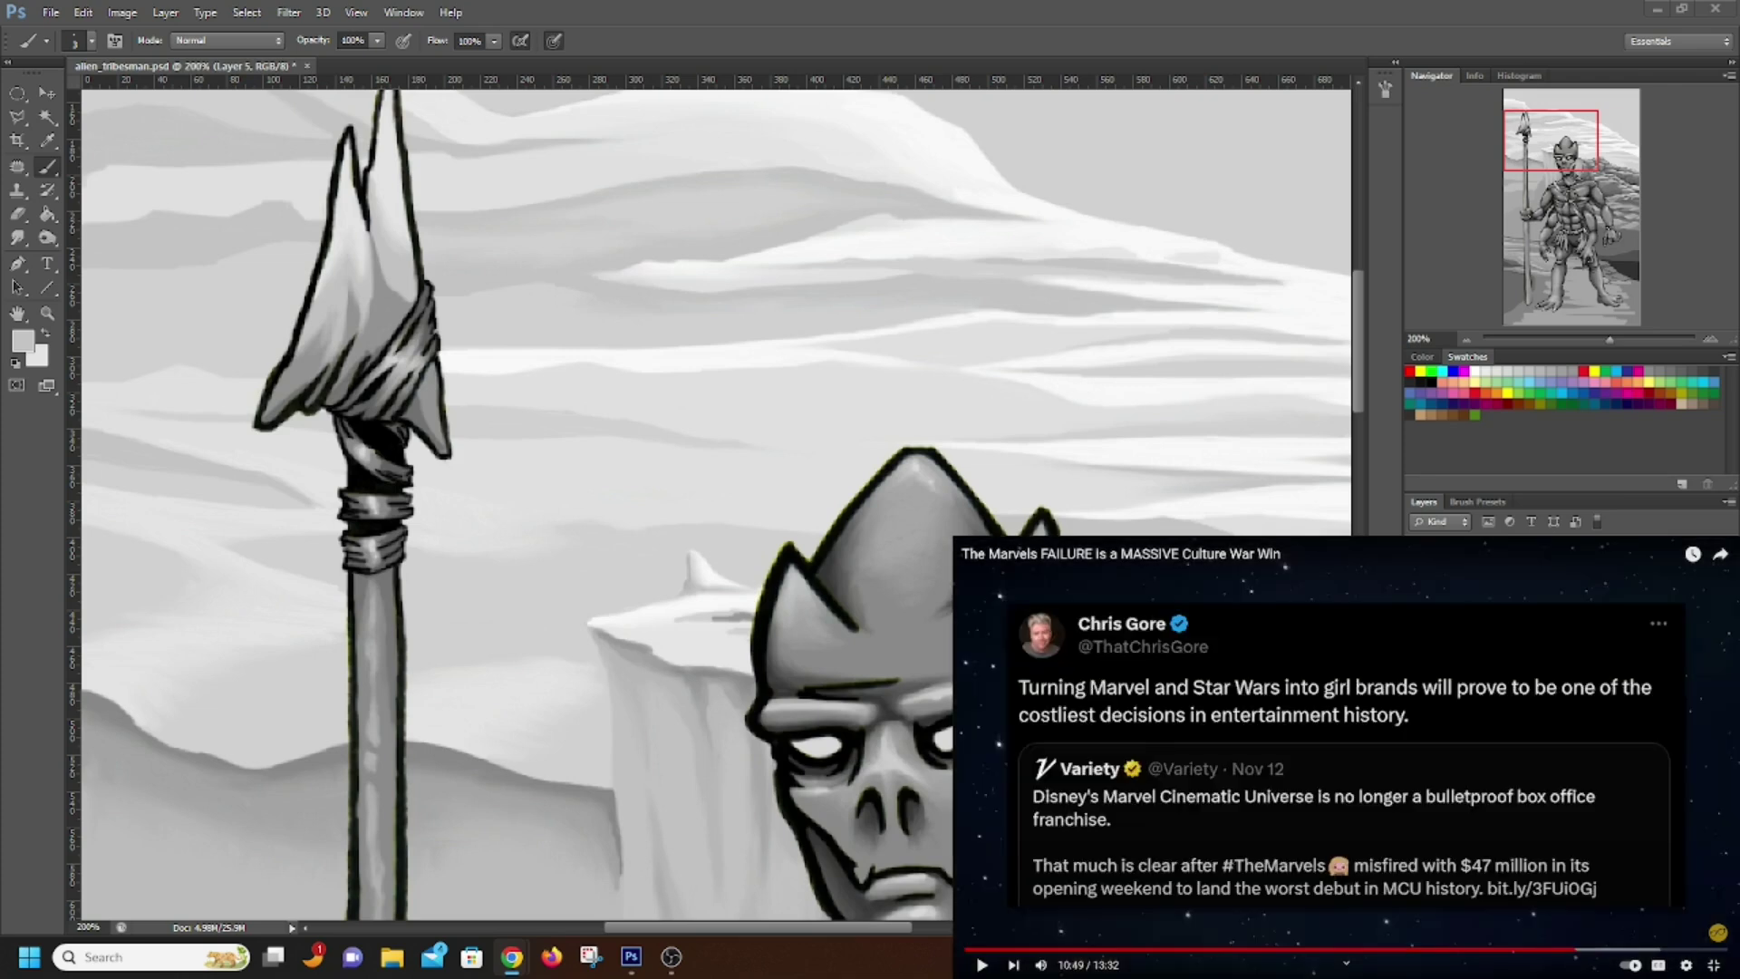
pyautogui.click(981, 963)
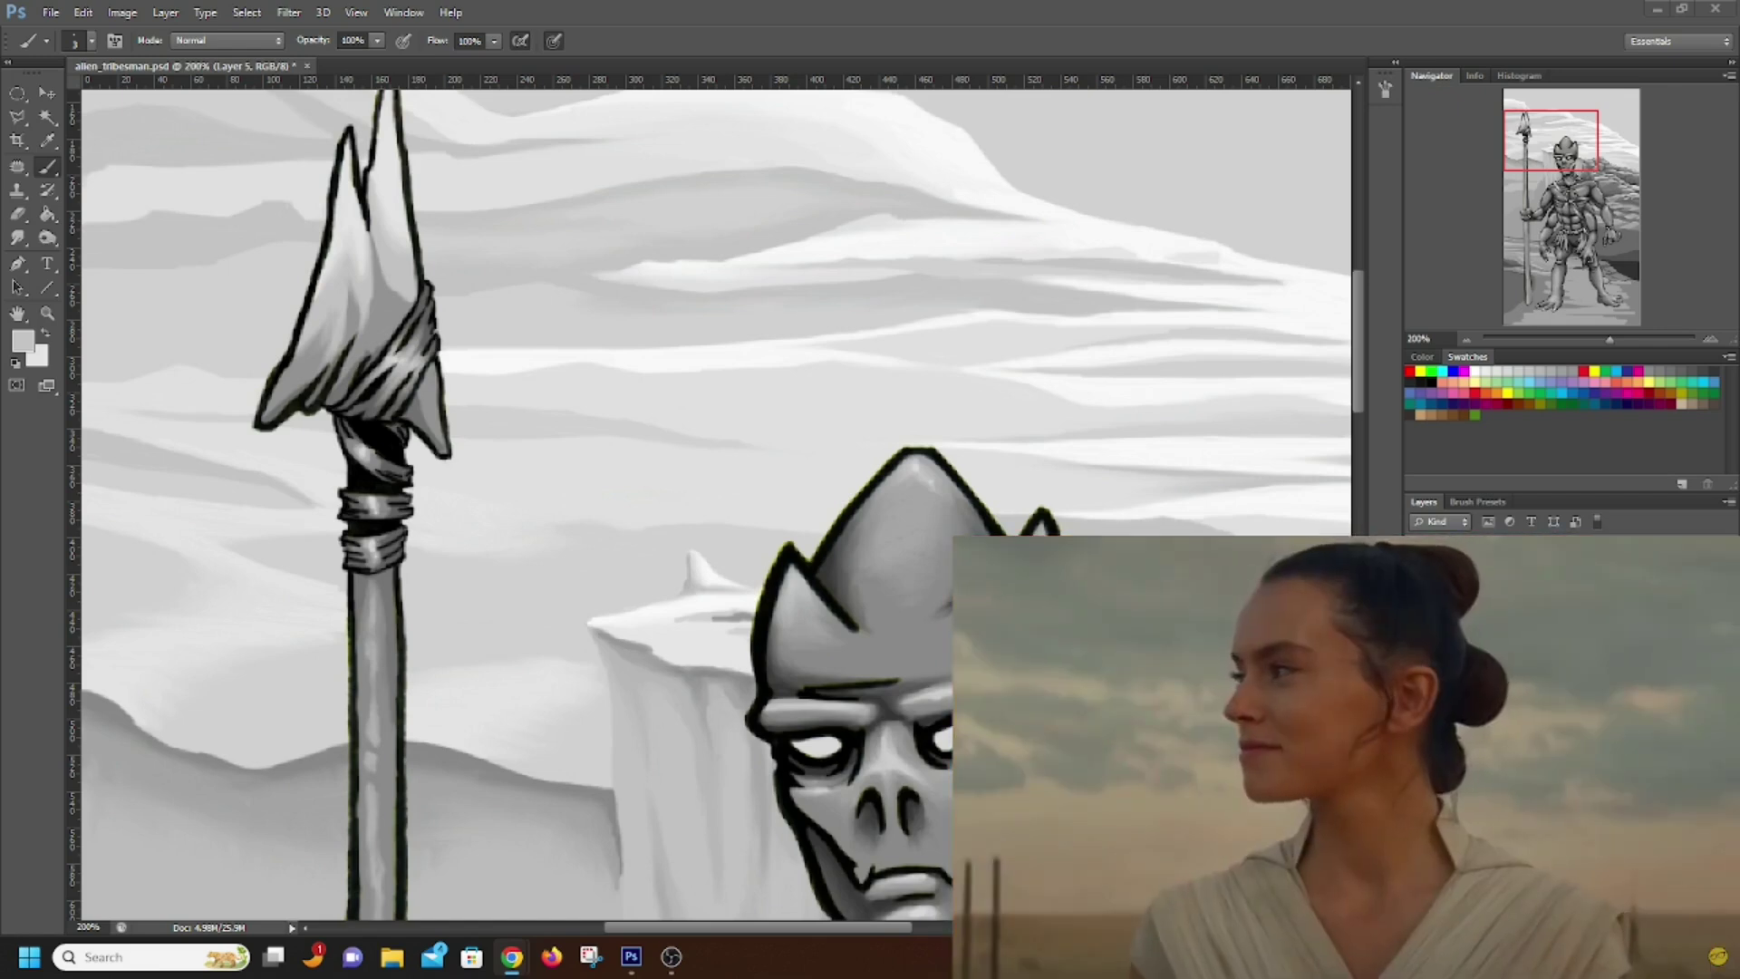
pyautogui.moveTo(1086, 882)
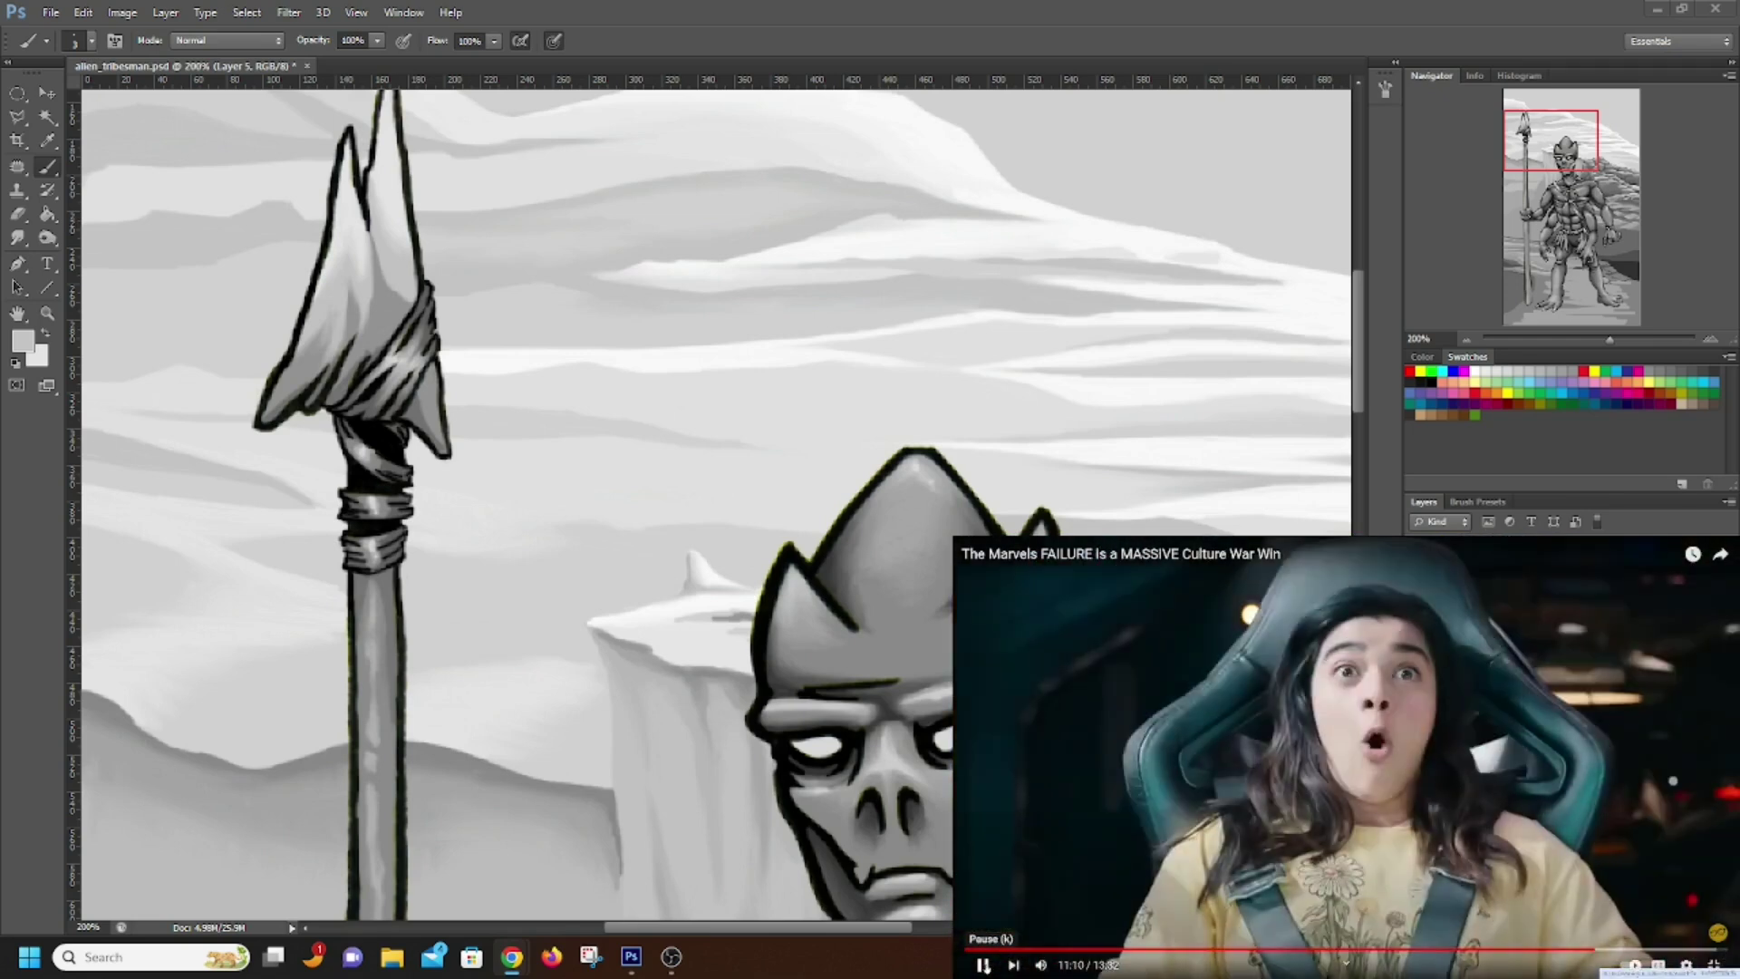
pyautogui.click(982, 965)
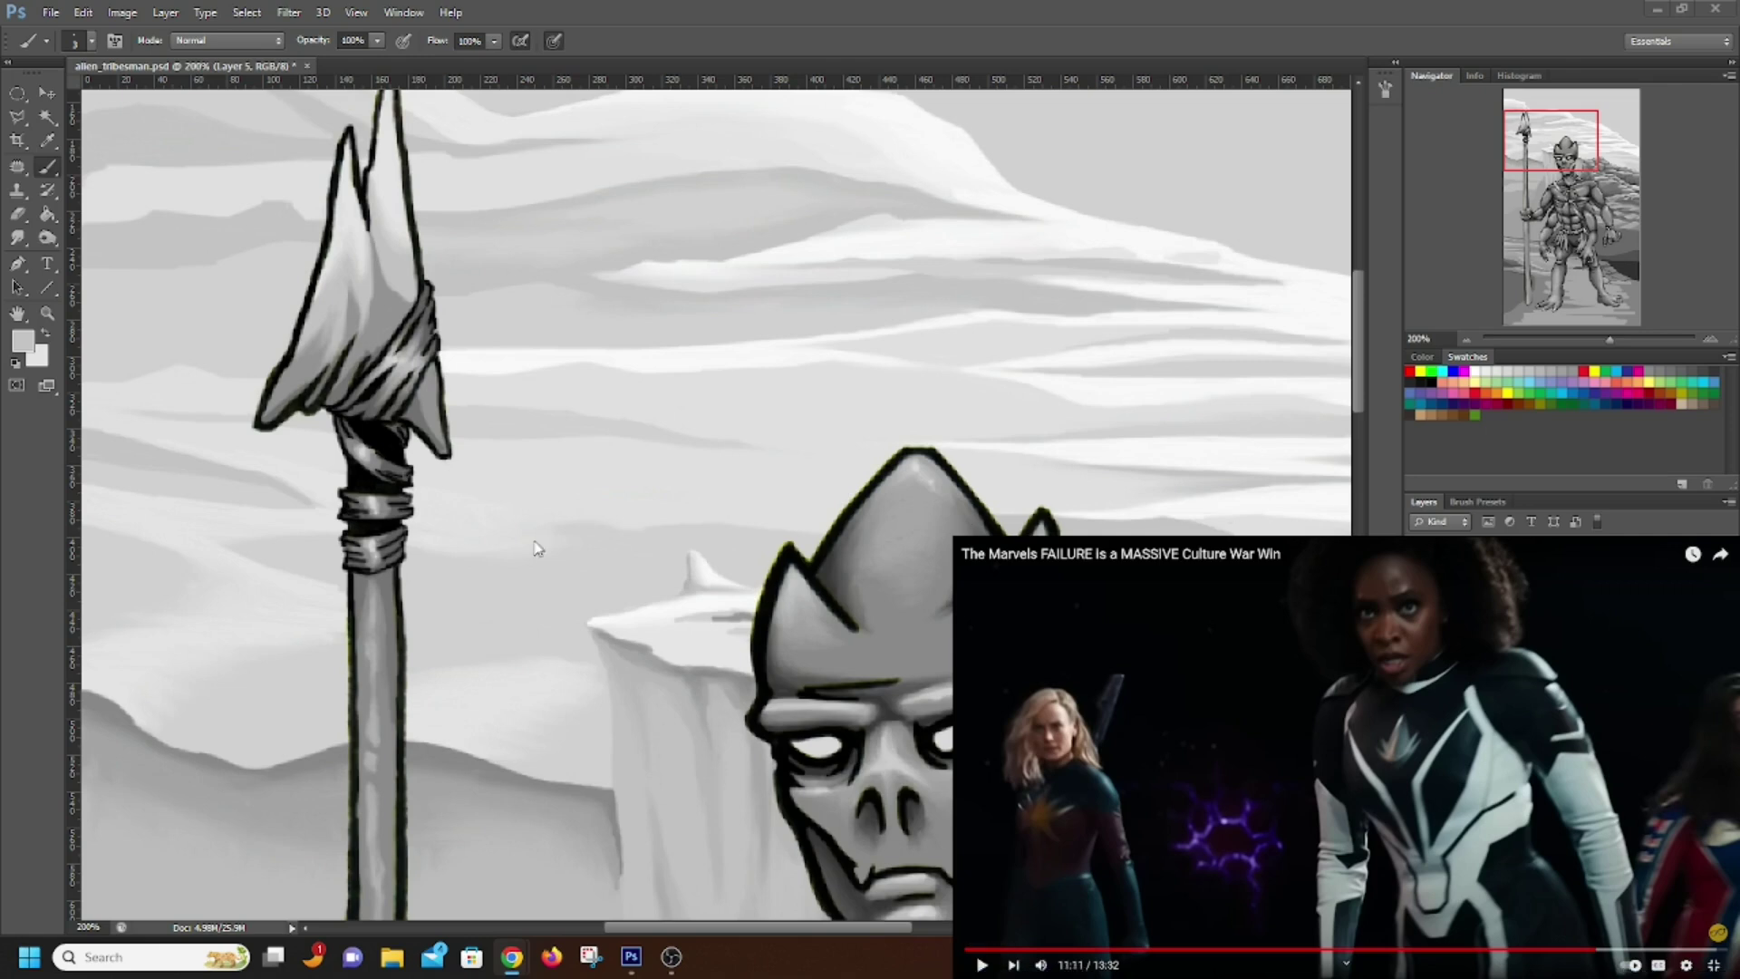
# Paint thin gray shadow streaks on the slope at the canvas edge and across the background above the clifftop
pyautogui.click(116, 539)
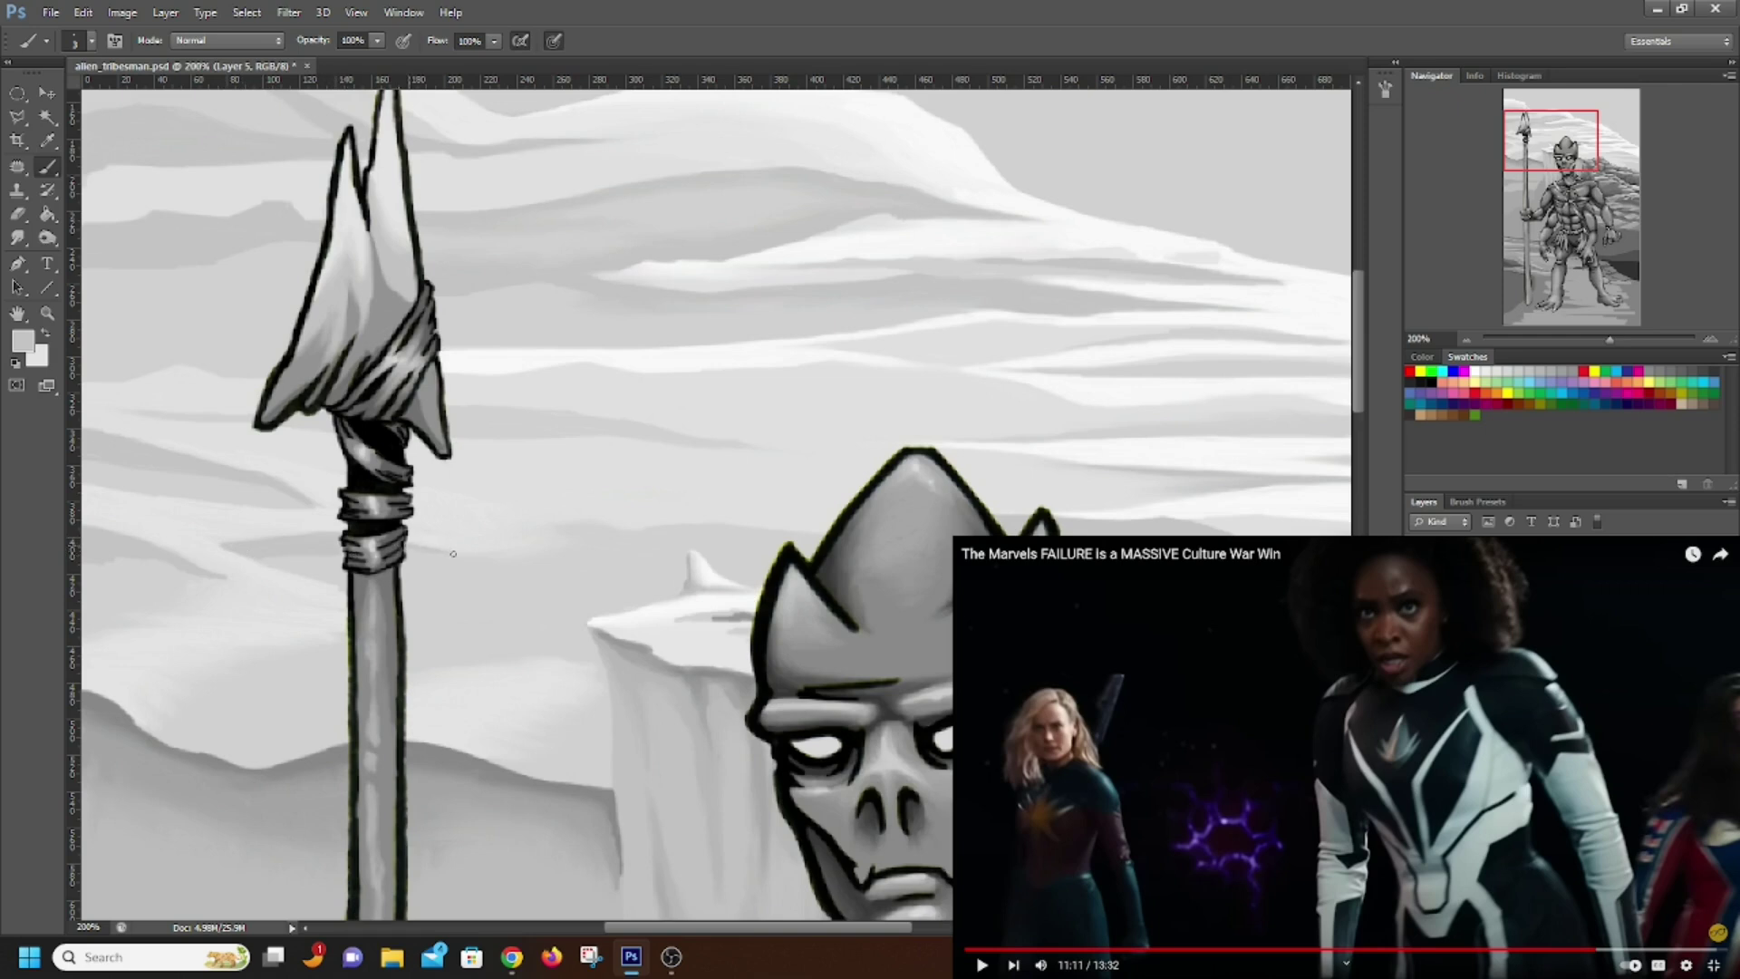
pyautogui.moveTo(520, 528); pyautogui.dragTo(633, 526)
pyautogui.moveTo(480, 529); pyautogui.dragTo(745, 527)
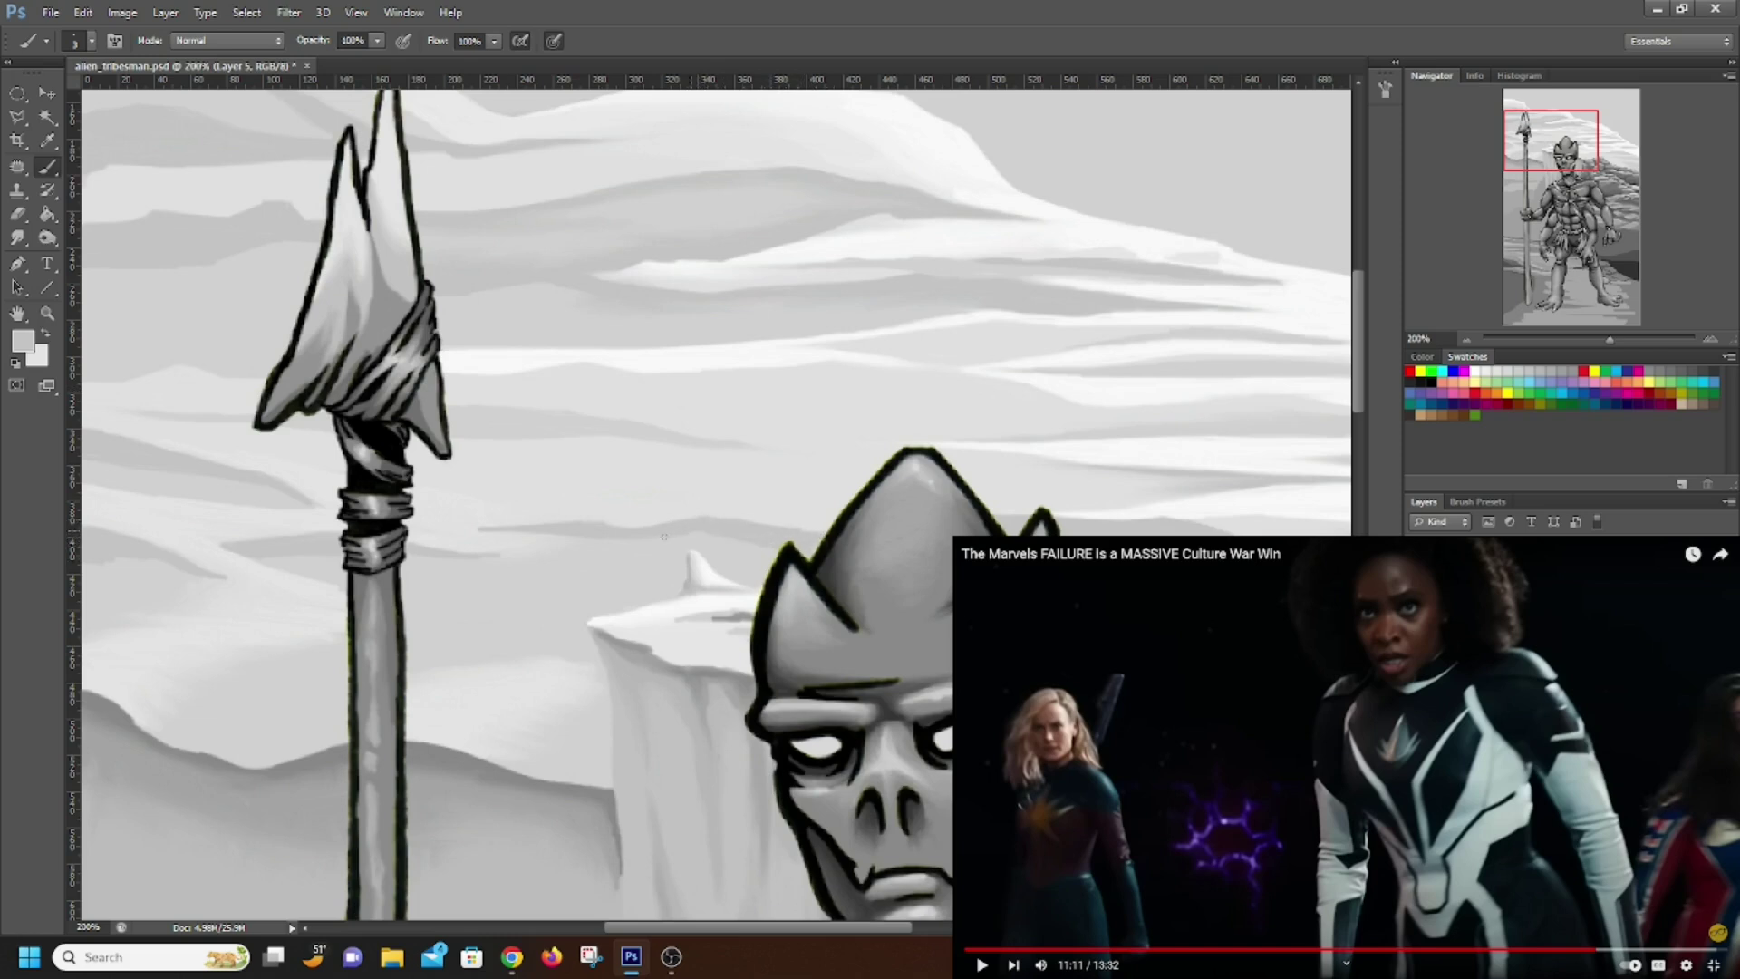
# Paint a thin gray shadow streak on the slope between the spear's binding and the clifftop and smudge it into the background
pyautogui.moveTo(482, 527); pyautogui.dragTo(459, 528)
pyautogui.click(18, 238)
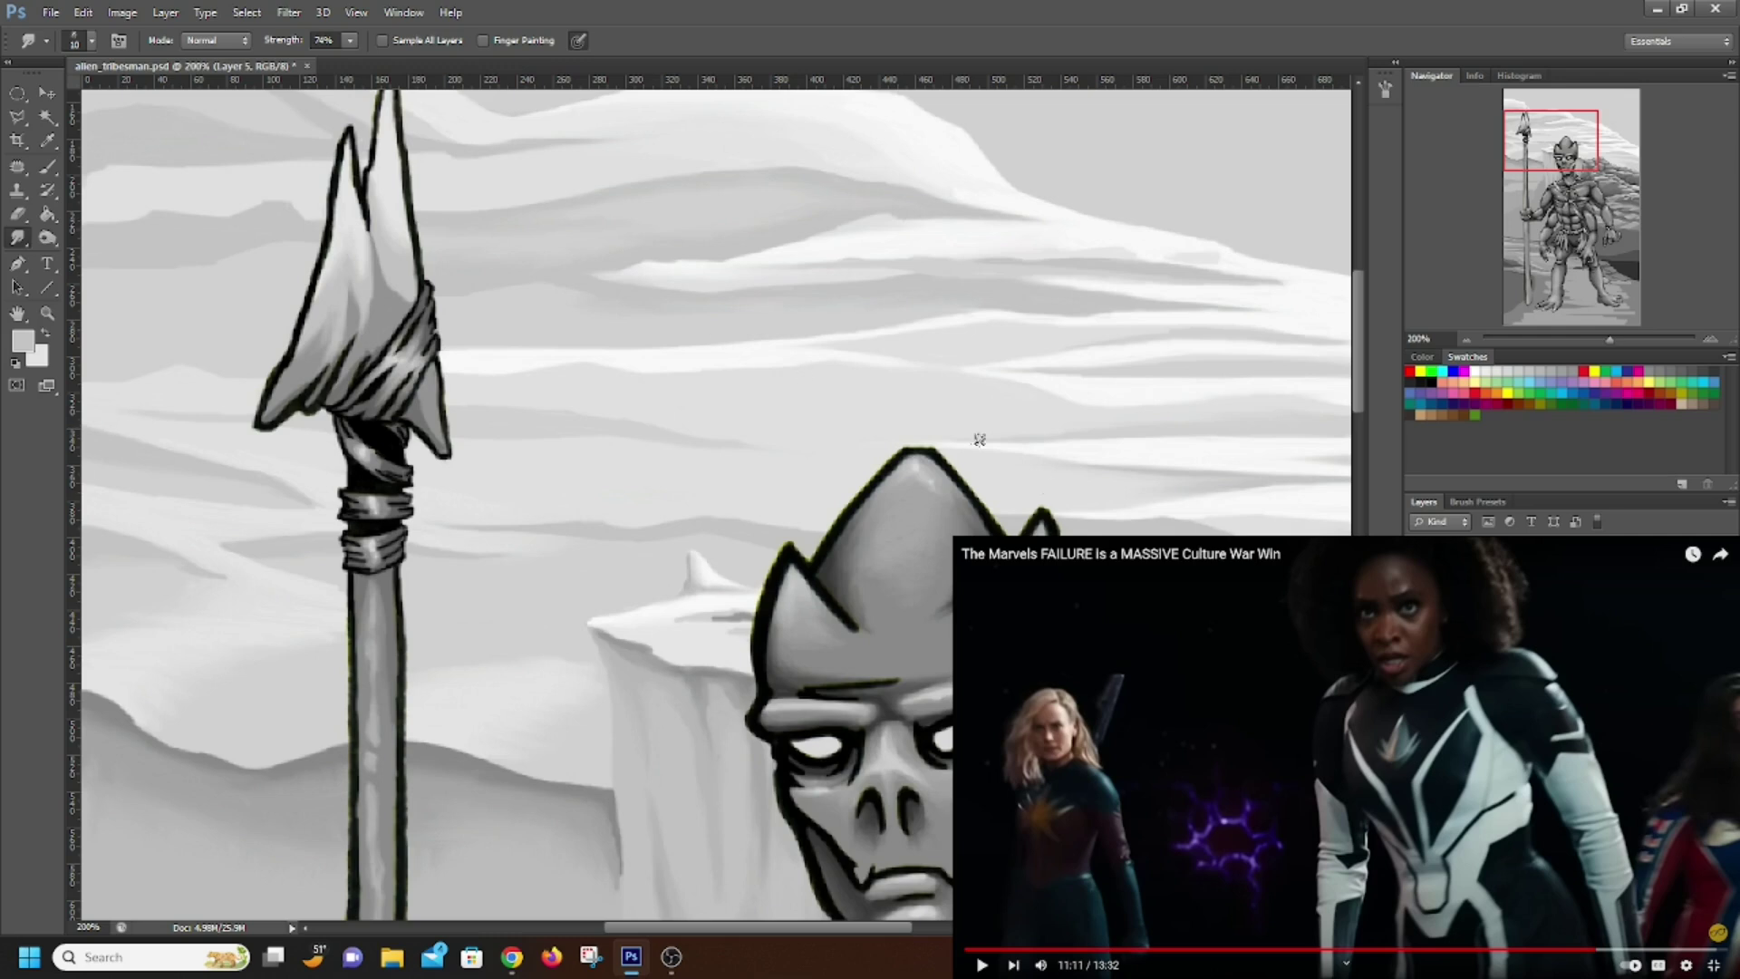
pyautogui.click(48, 168)
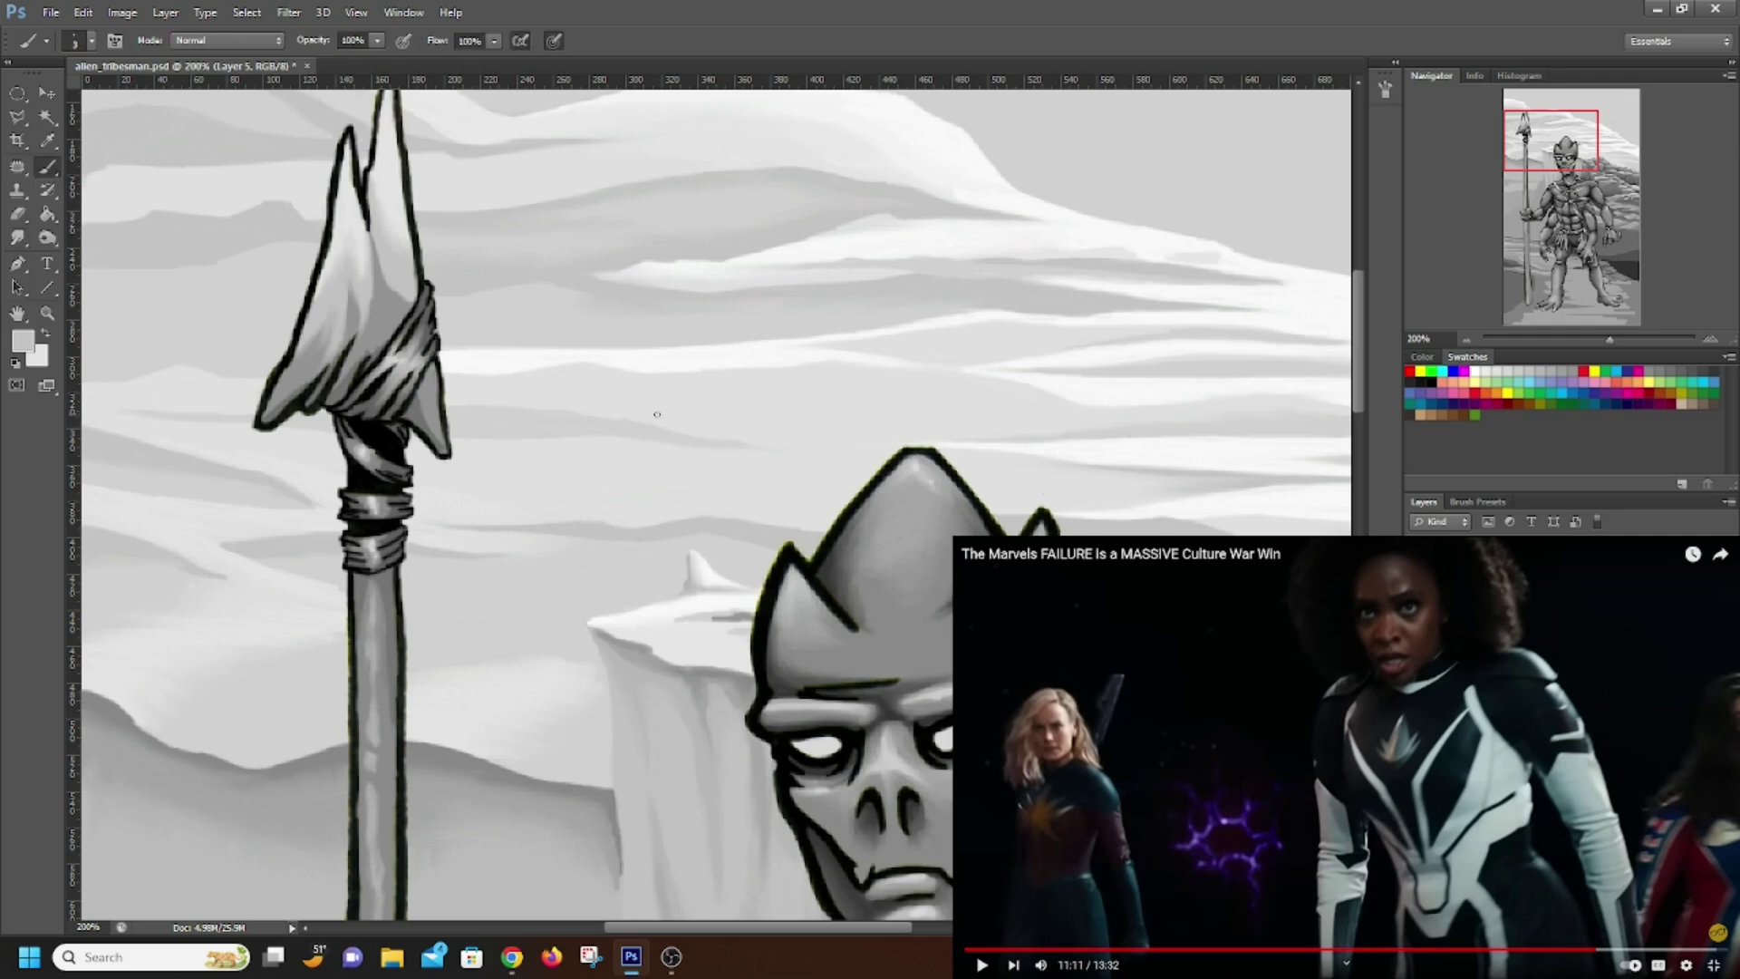
# Paint thin gray shadow streaks across the light slope above and beside the tribesman's head crest and smudge them
pyautogui.moveTo(948, 439); pyautogui.dragTo(1047, 439)
pyautogui.moveTo(1156, 431); pyautogui.dragTo(1169, 434)
pyautogui.moveTo(1206, 423); pyautogui.dragTo(922, 443)
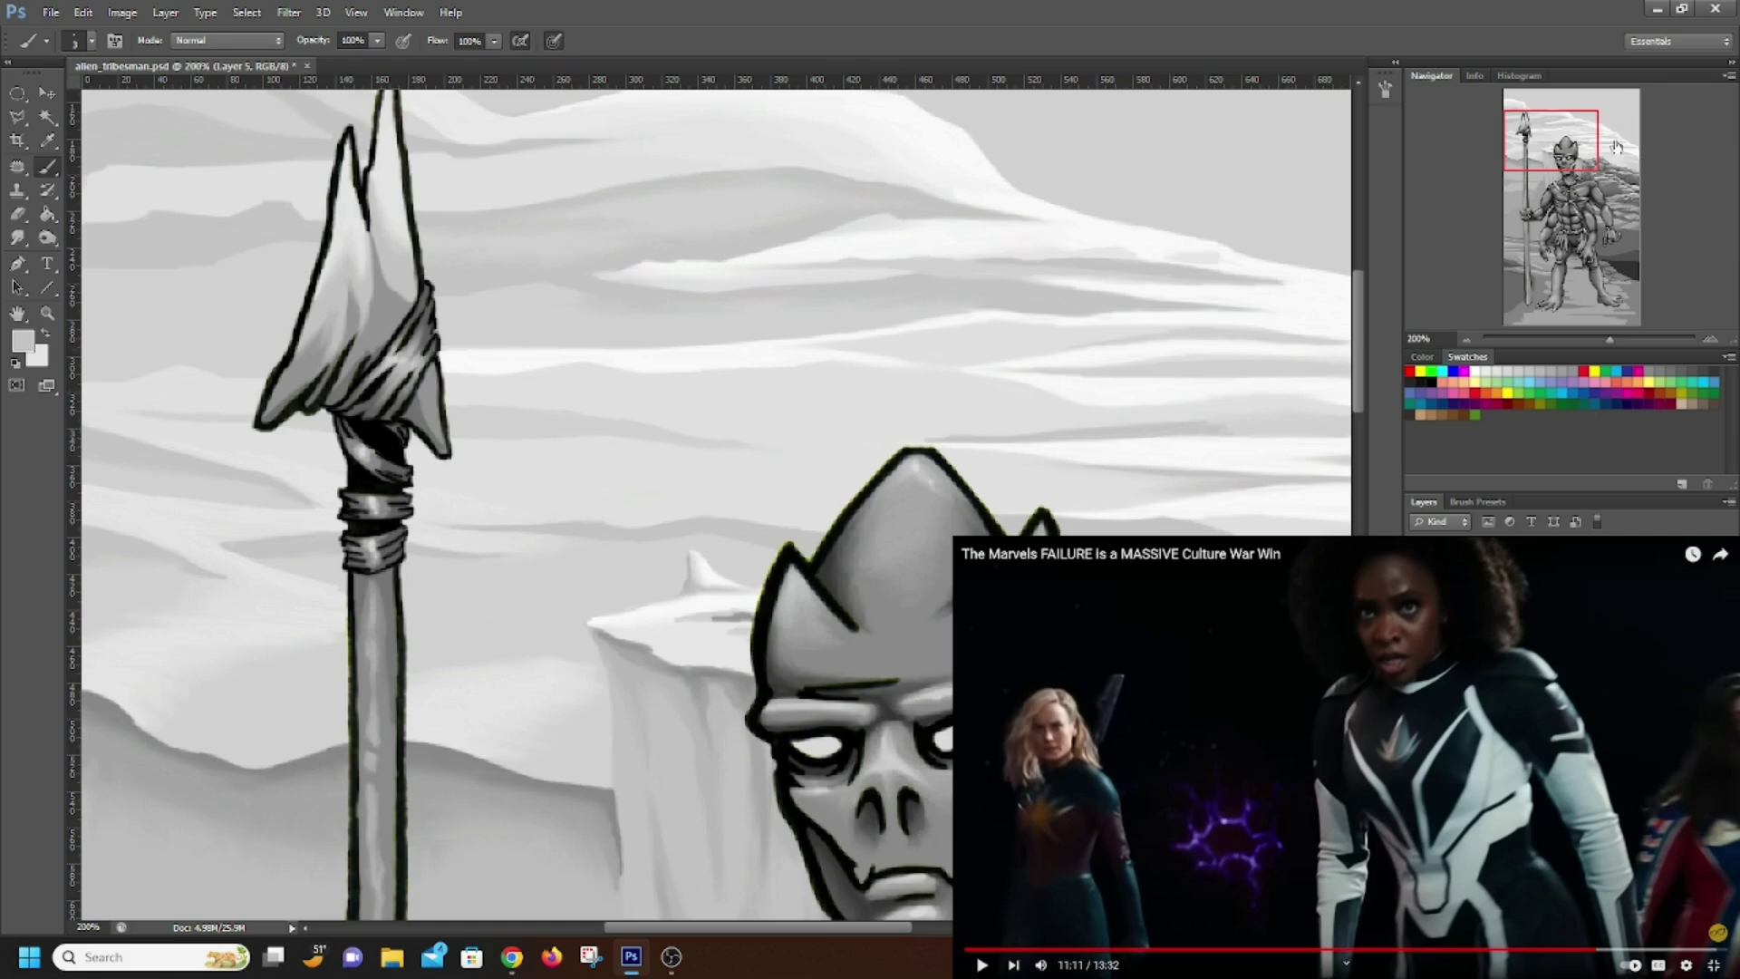
pyautogui.moveTo(1569, 137); pyautogui.dragTo(1593, 135)
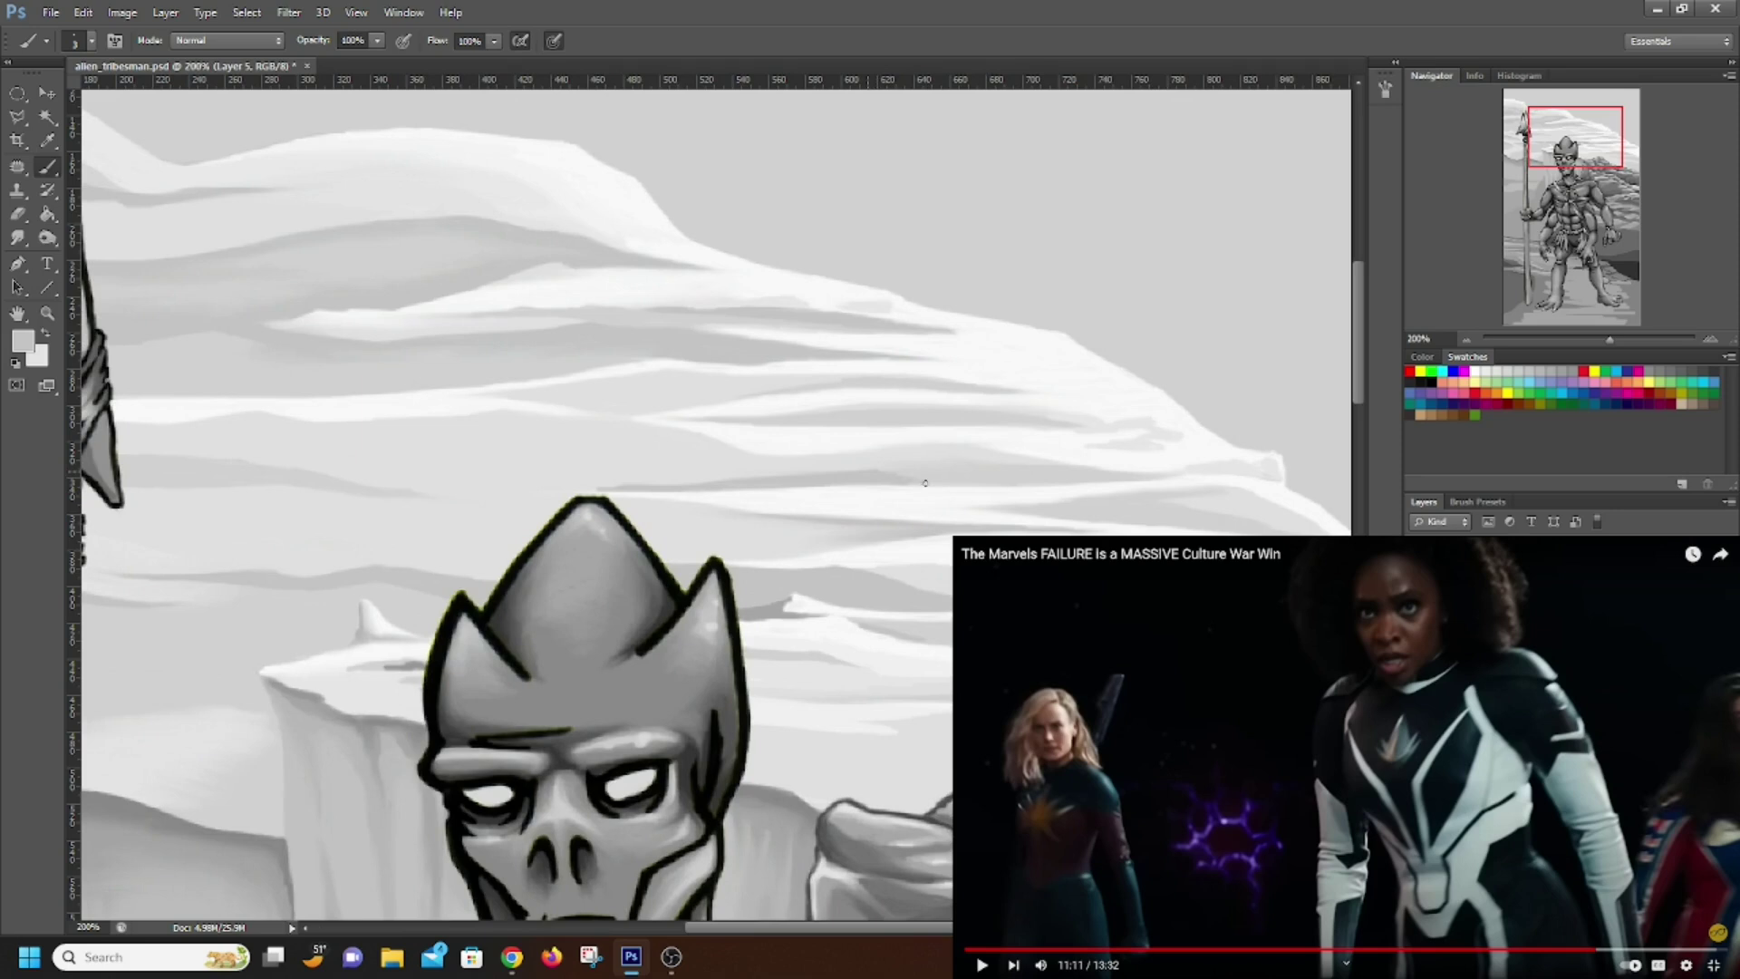
pyautogui.moveTo(1015, 518)
pyautogui.mouseDown()
pyautogui.moveTo(953, 512)
pyautogui.moveTo(1122, 521)
pyautogui.moveTo(935, 510)
pyautogui.mouseUp()
pyautogui.click(18, 237)
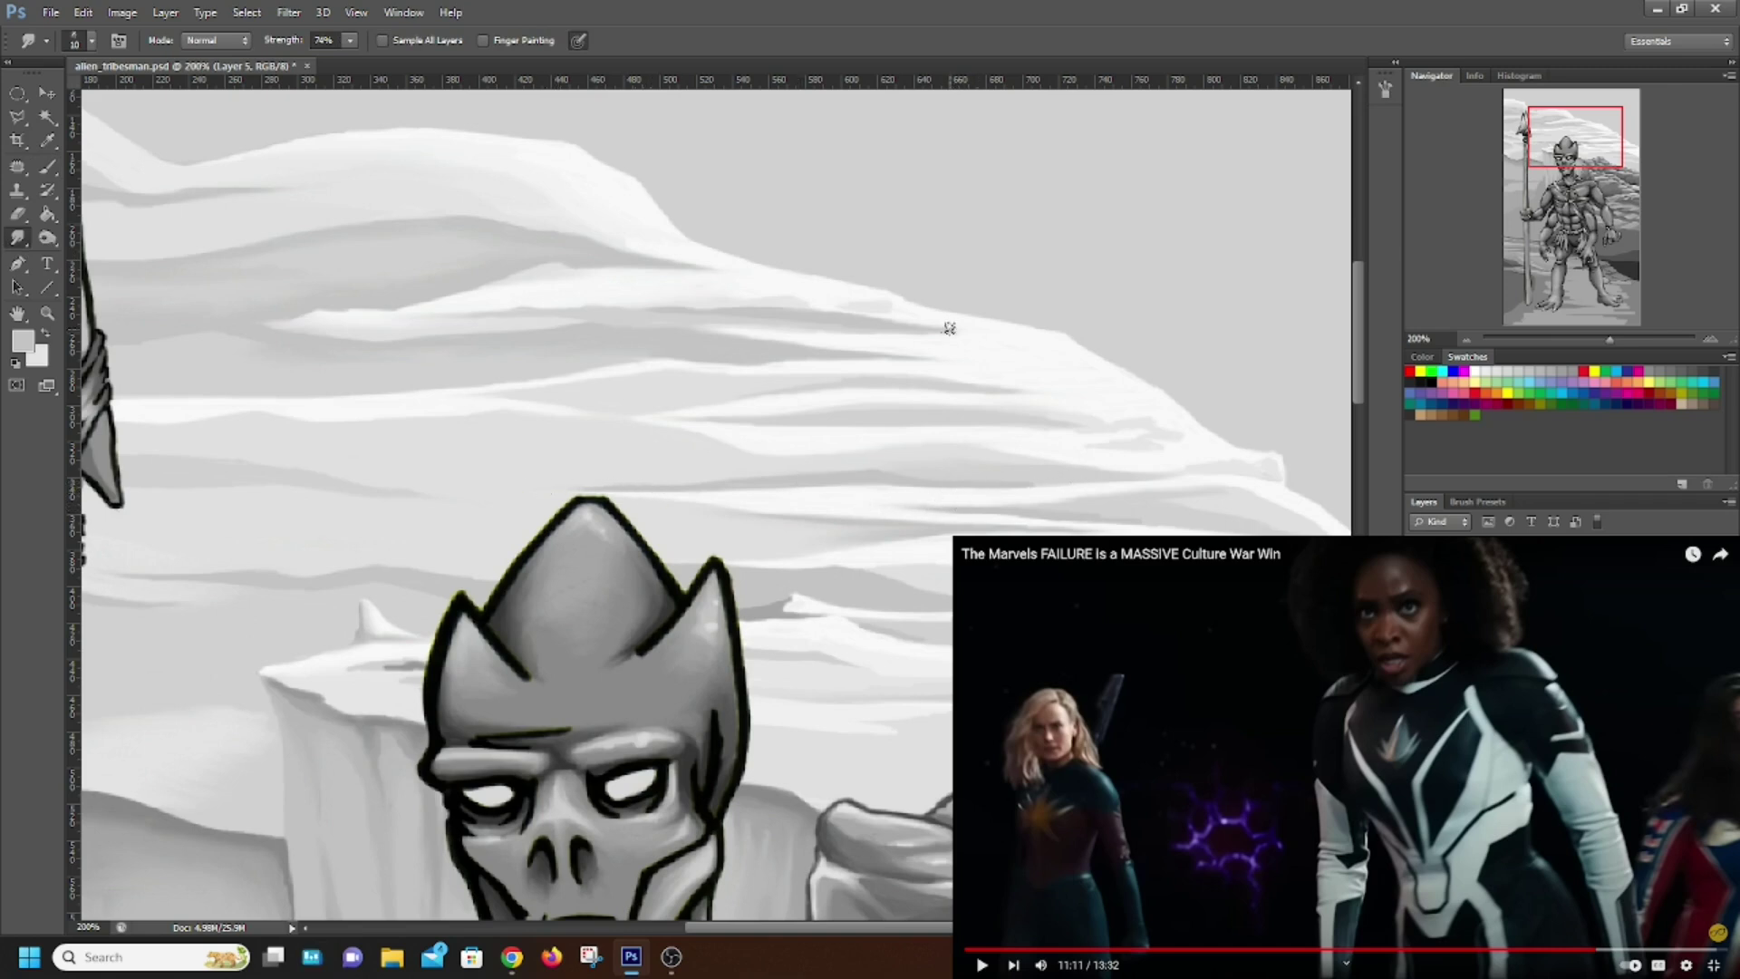
# Lighten the foreground gray and brush light highlight streaks along the ridge edge on both sides of the spearhead
pyautogui.moveTo(1588, 128); pyautogui.dragTo(1564, 127)
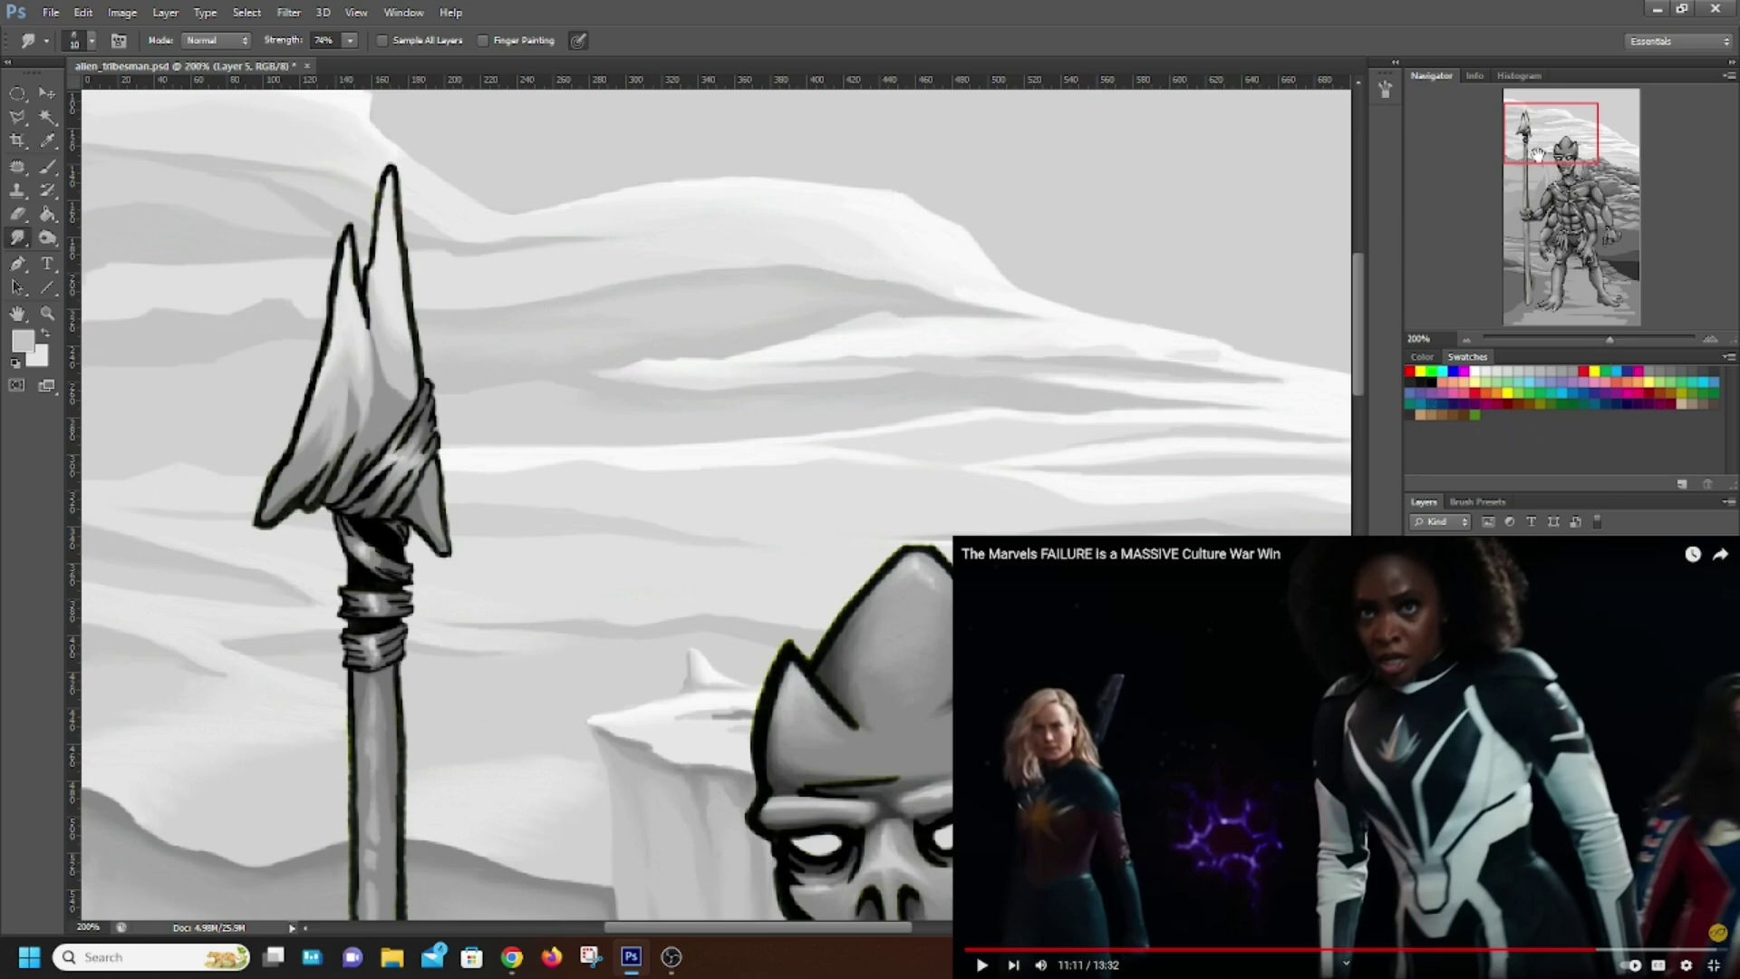
pyautogui.moveTo(1527, 129); pyautogui.dragTo(1496, 143)
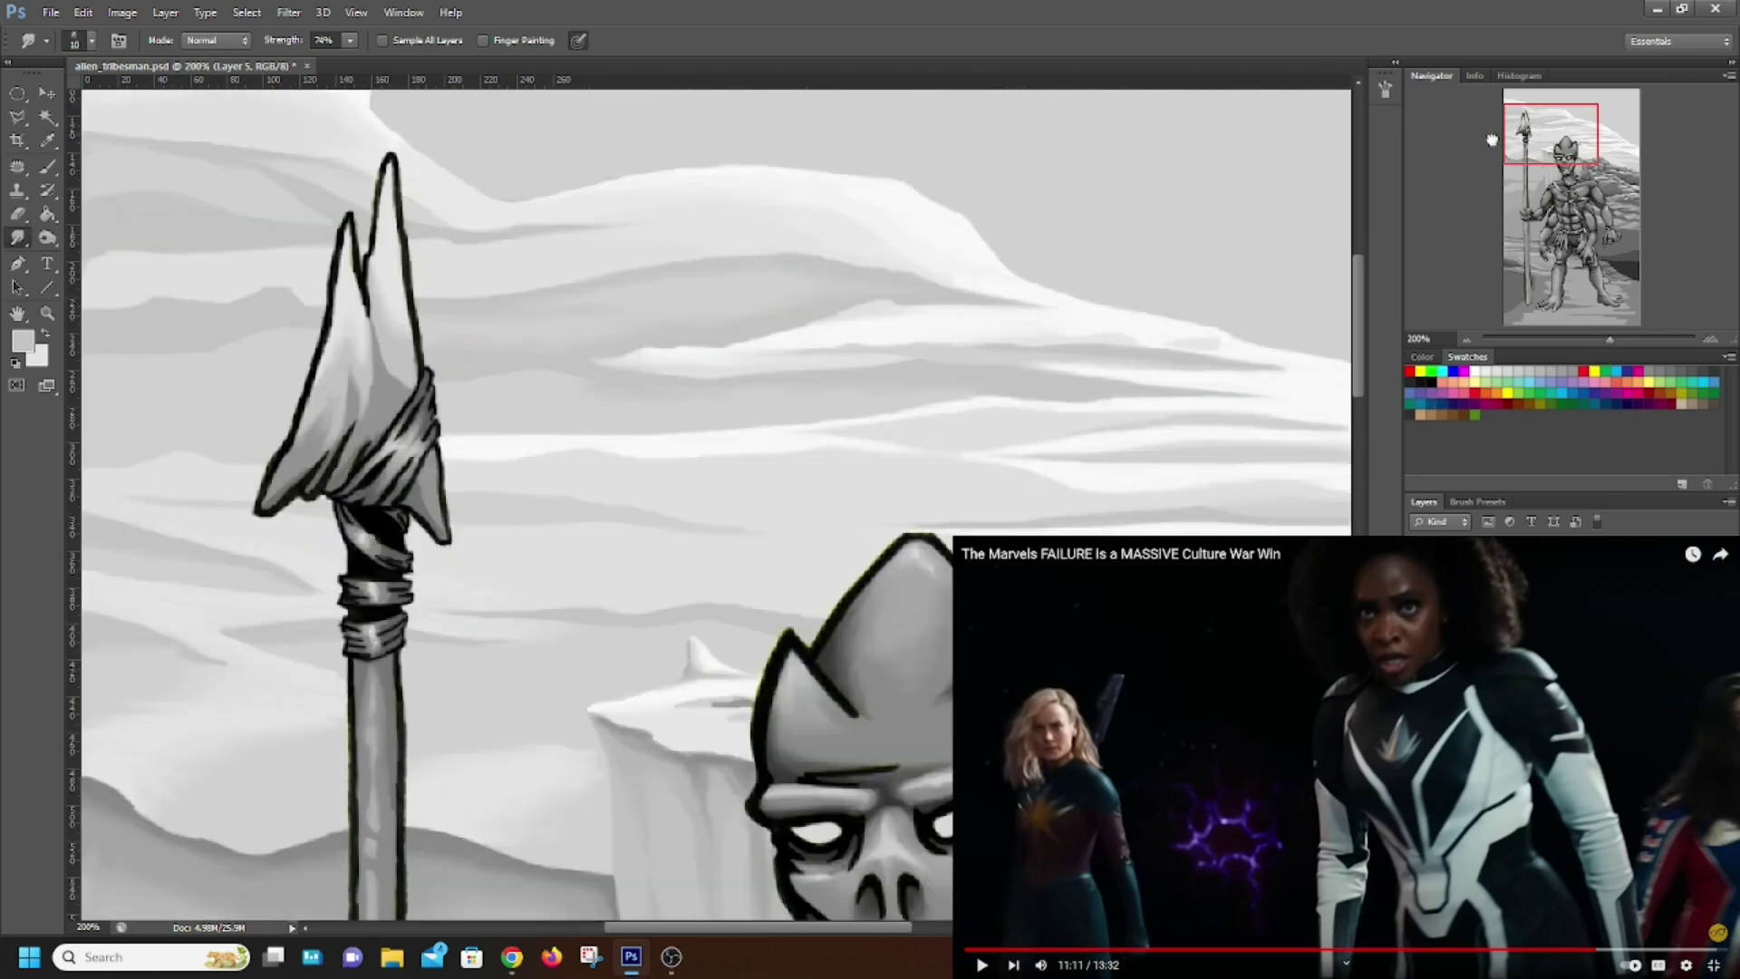
pyautogui.click(23, 341)
pyautogui.click(908, 604)
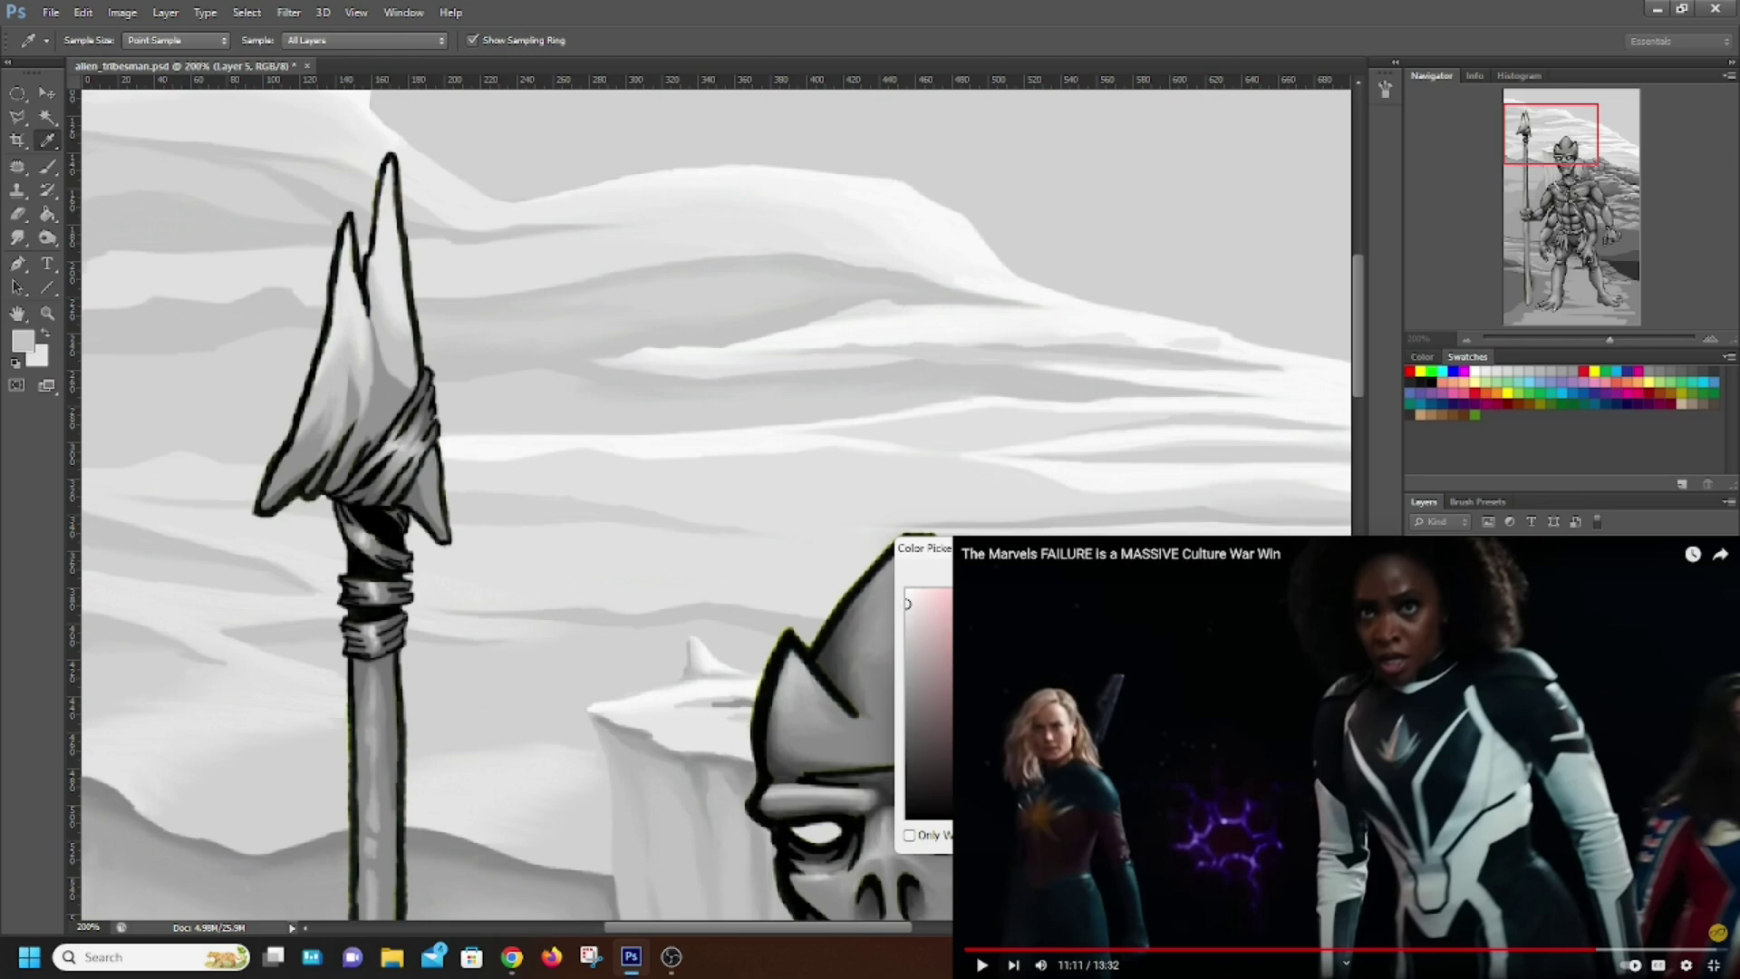
pyautogui.press('Return')
pyautogui.click(47, 166)
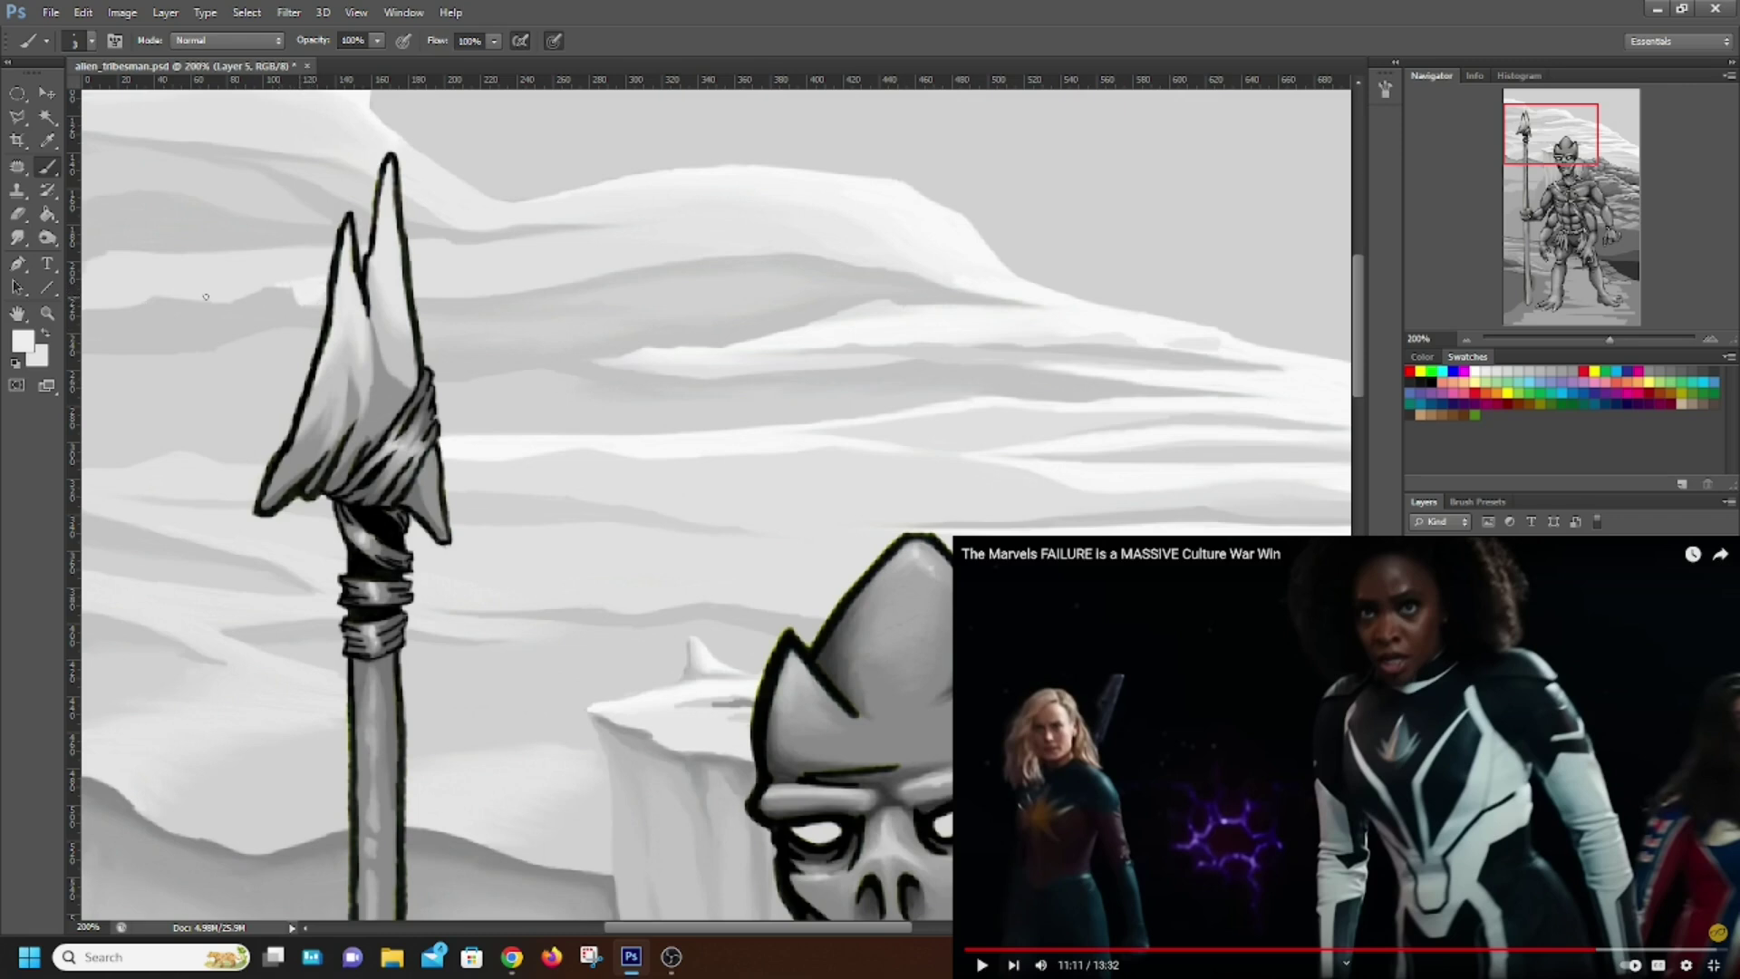
pyautogui.moveTo(214, 295); pyautogui.dragTo(164, 295)
pyautogui.moveTo(316, 302); pyautogui.dragTo(328, 298)
pyautogui.moveTo(416, 249); pyautogui.dragTo(453, 242)
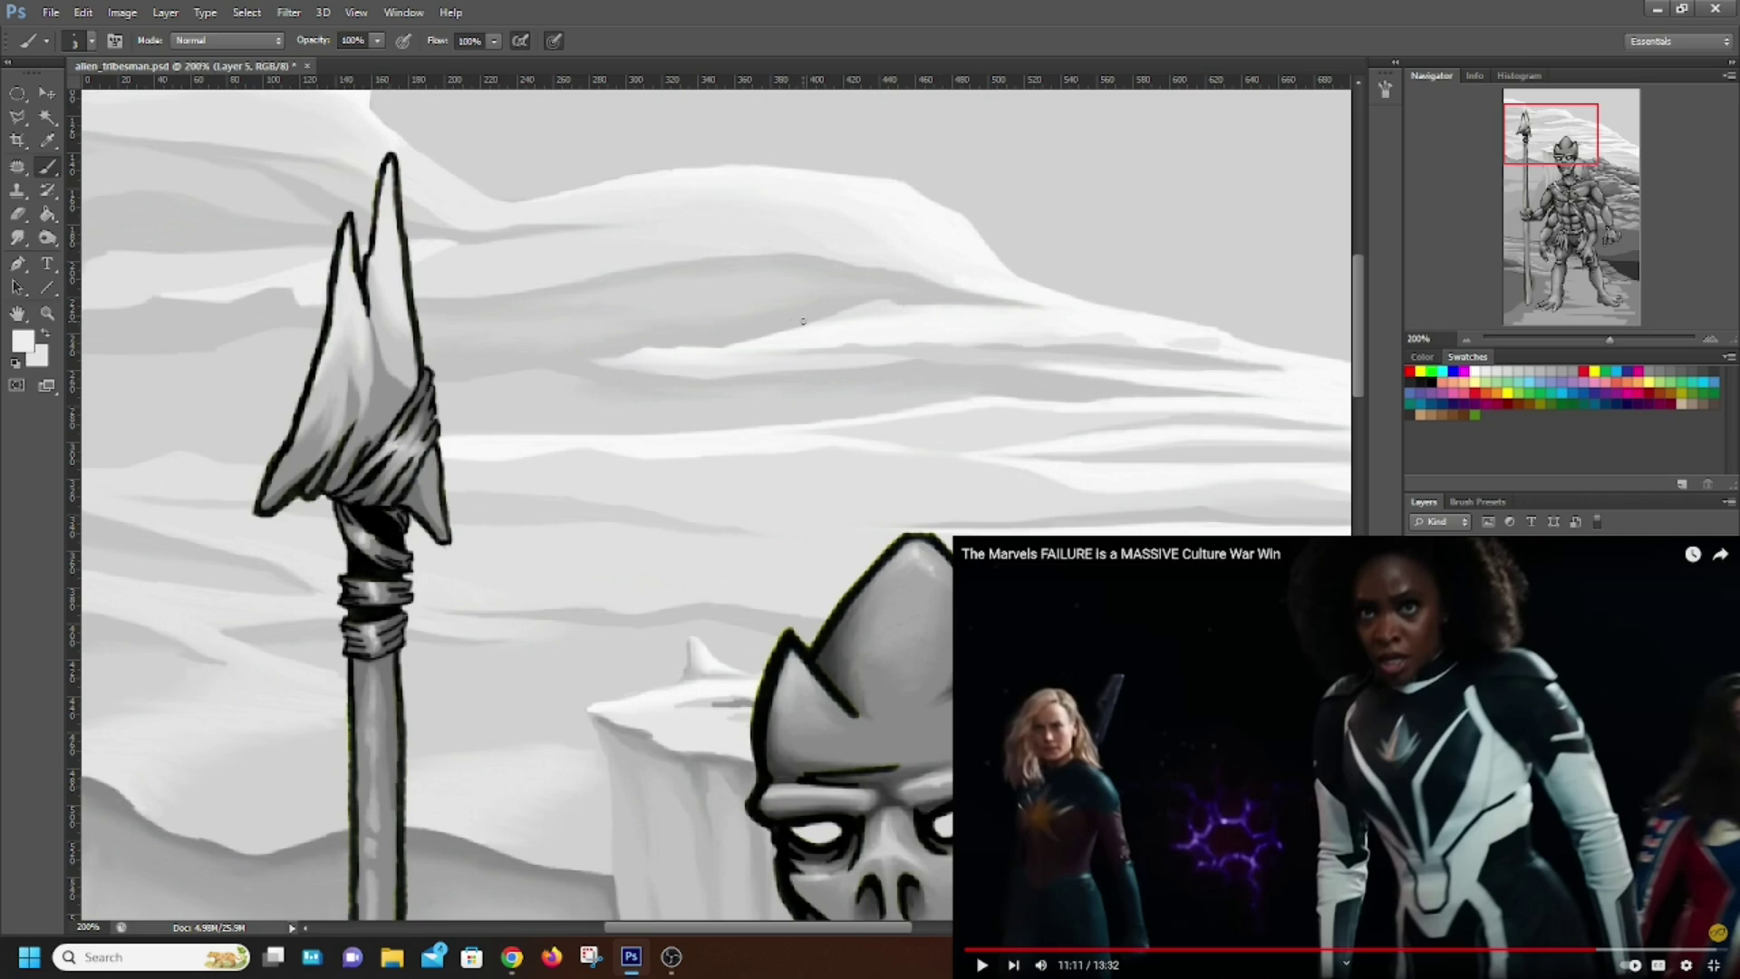
# Darken the foreground color to a mid gray and paint shadow streaks on the slope between the canvas edge and the spearhead
pyautogui.click(23, 341)
pyautogui.click(489, 395)
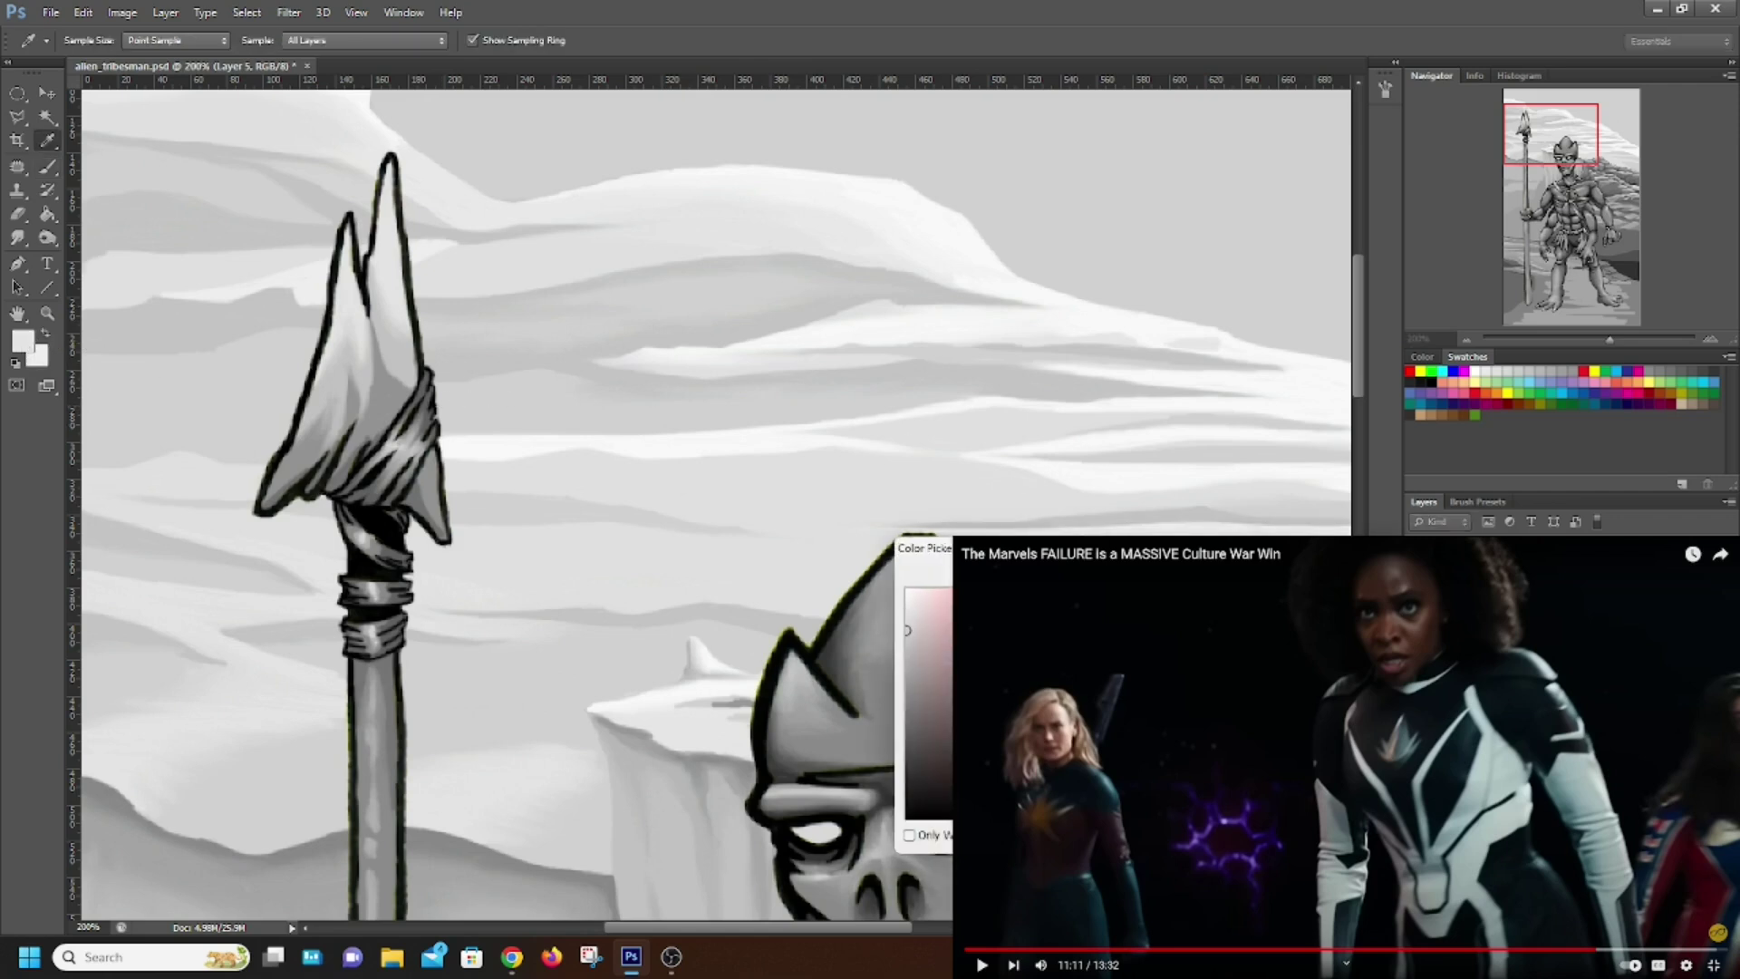
pyautogui.press('Return')
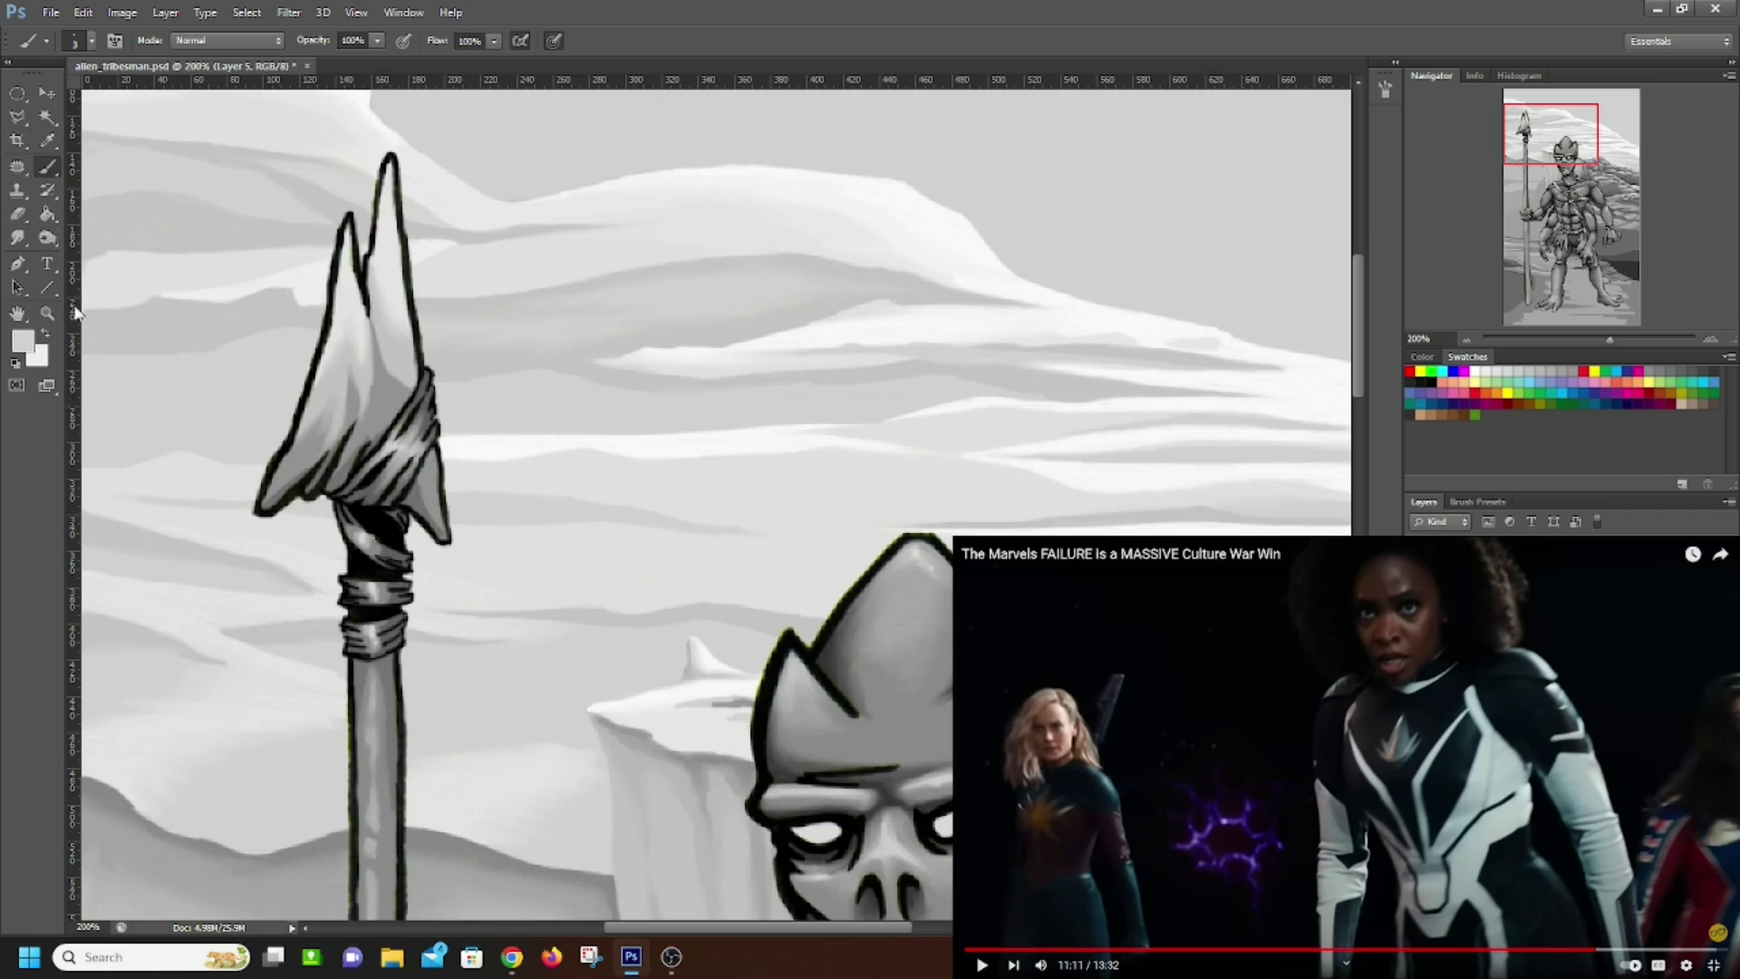
pyautogui.click(25, 340)
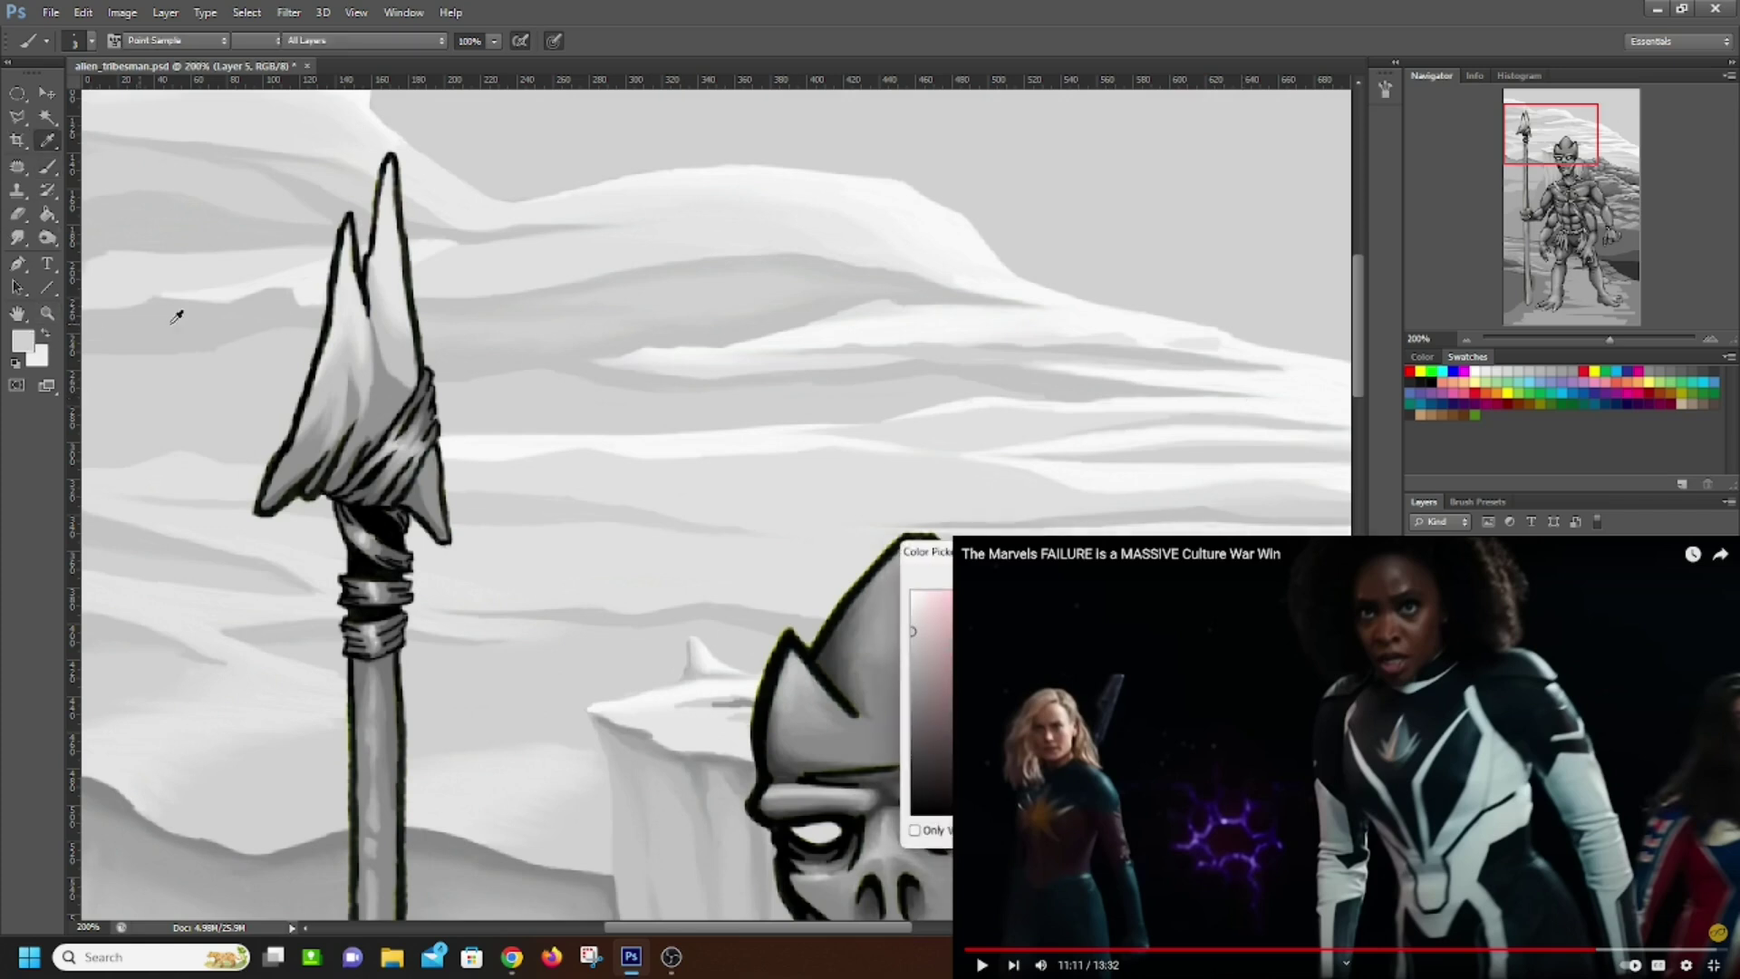
pyautogui.click(486, 360)
pyautogui.press('Return')
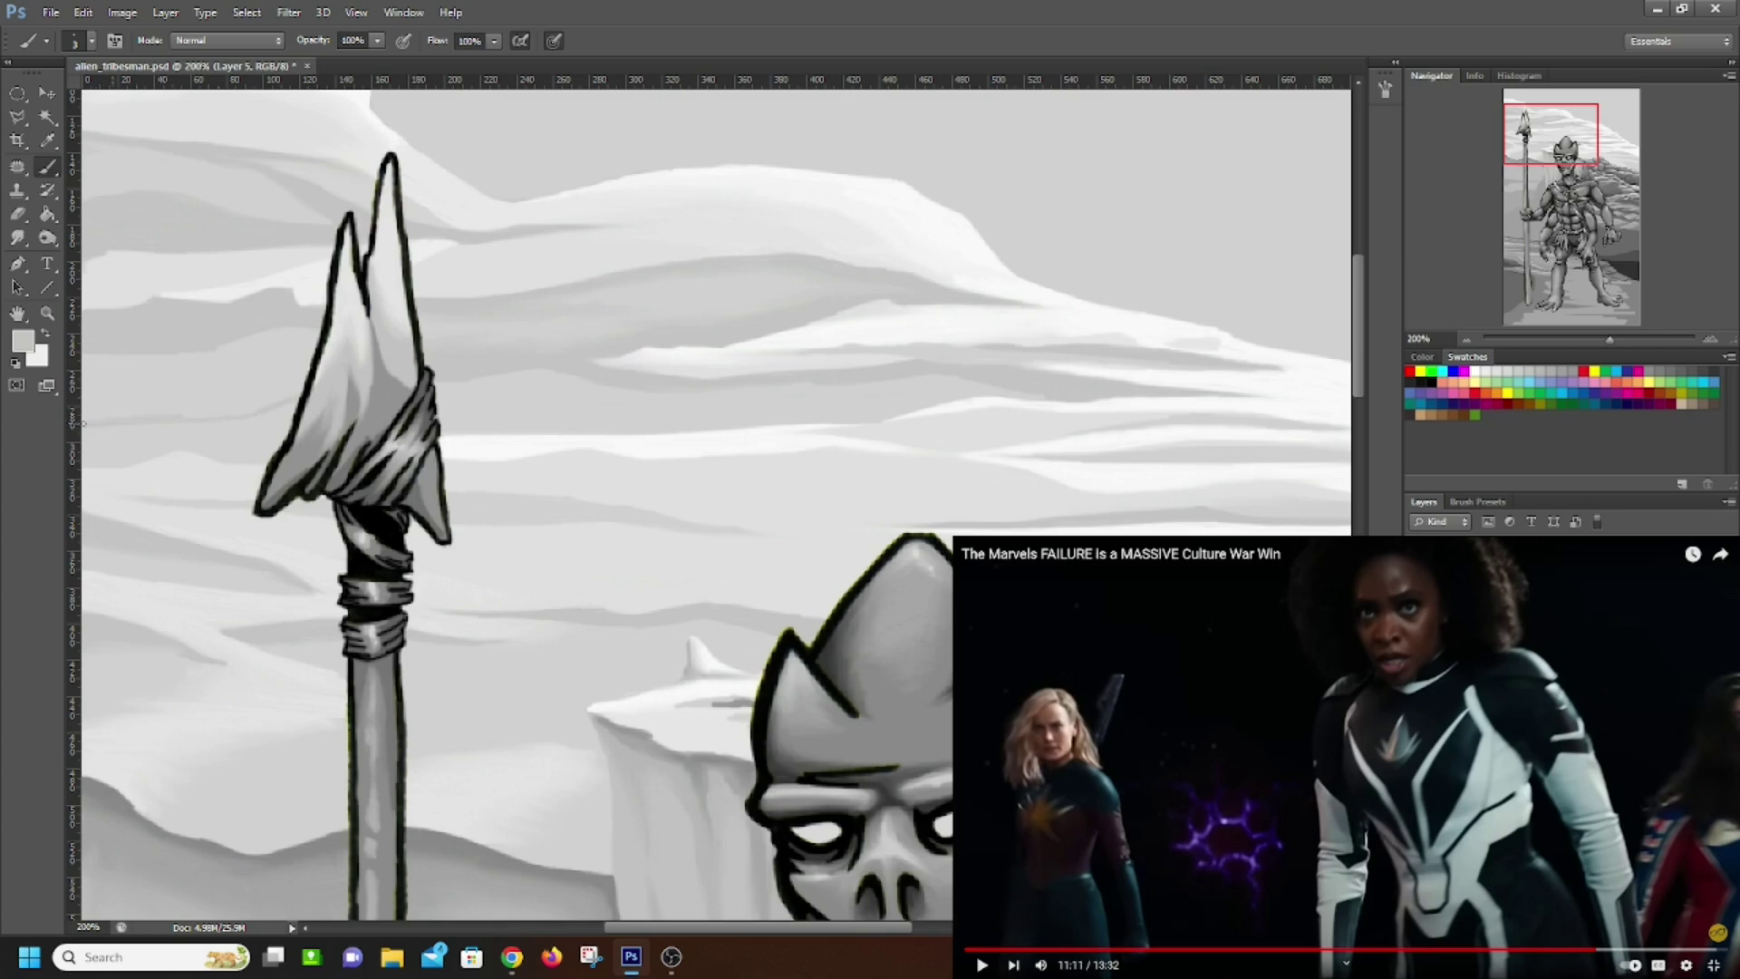
pyautogui.moveTo(294, 393); pyautogui.dragTo(244, 411)
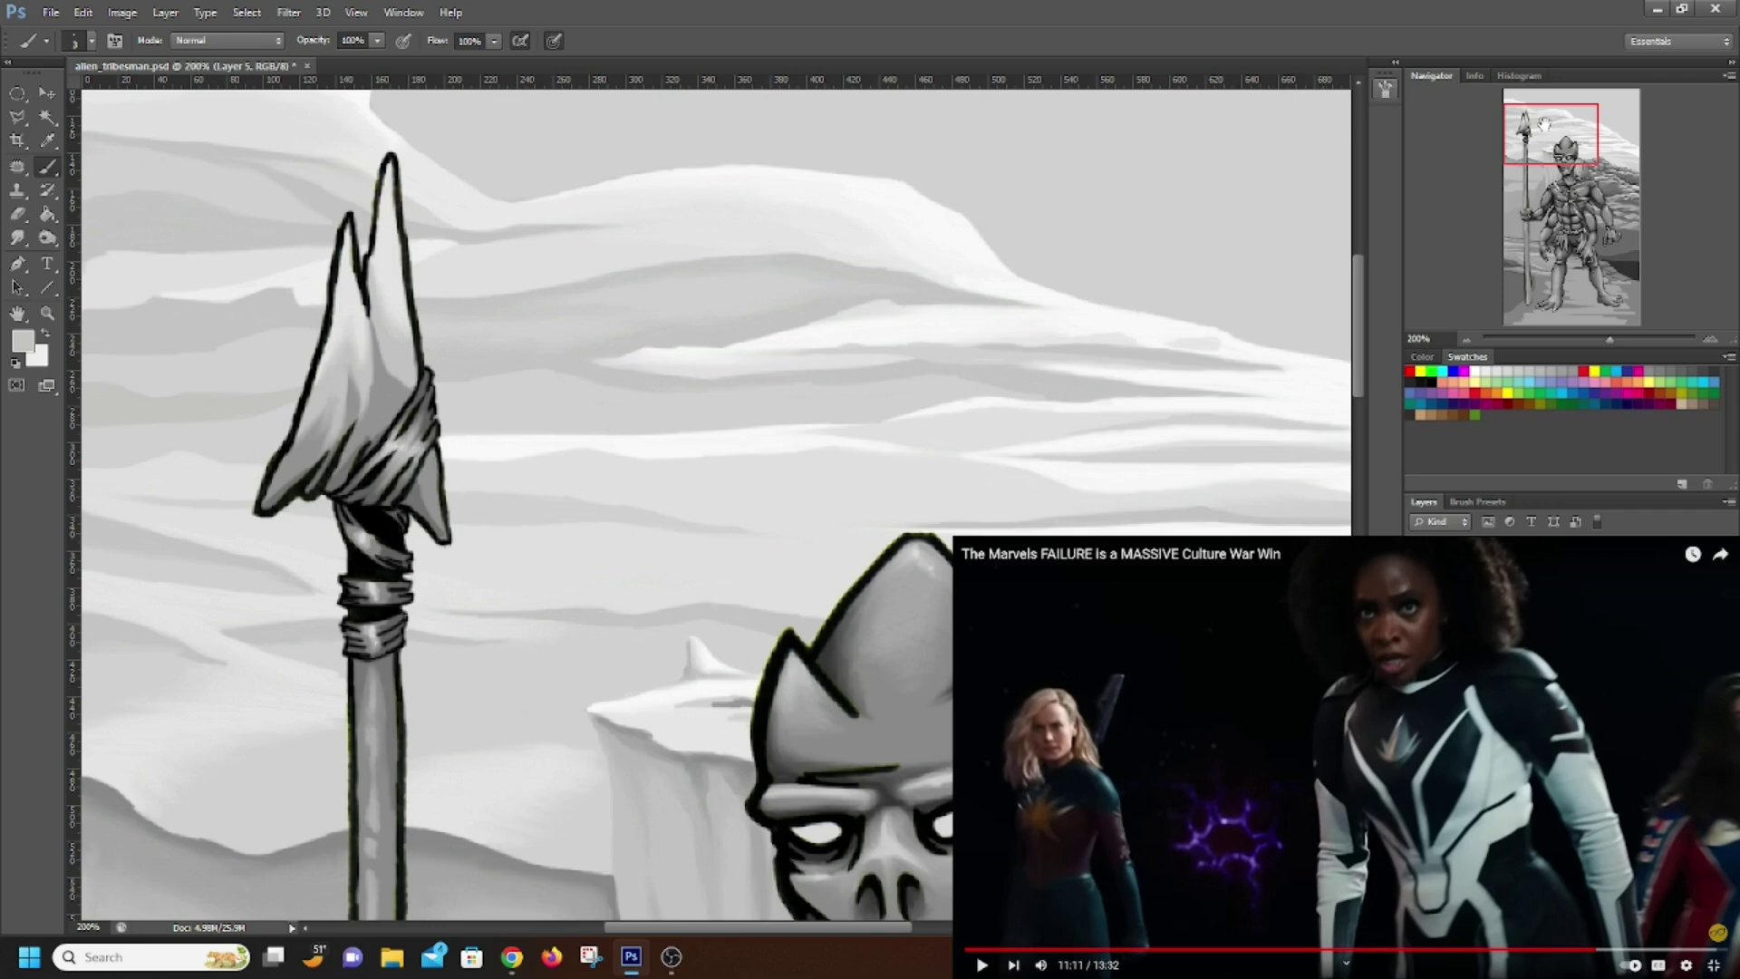
# Lighten the foreground color to near white, brush highlights on the slope around the spear's binding and smudge them
pyautogui.moveTo(1534, 121)
pyautogui.mouseDown()
pyautogui.moveTo(1561, 105)
pyautogui.moveTo(1545, 153)
pyautogui.mouseUp()
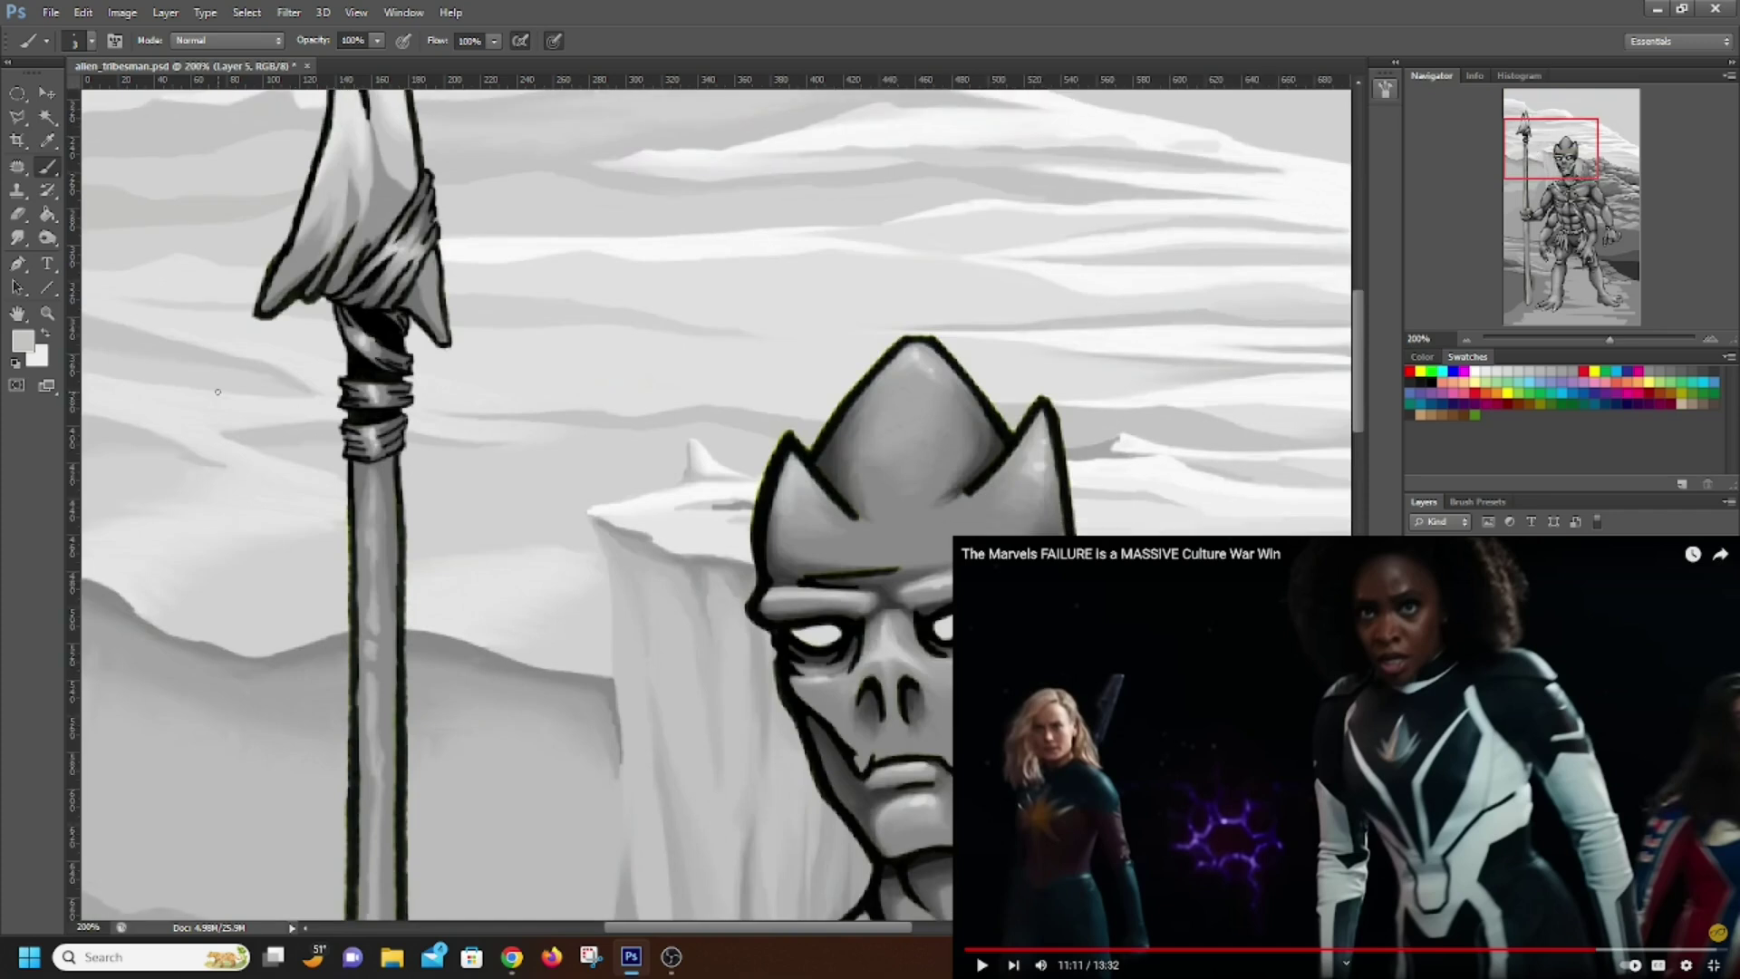
pyautogui.click(27, 342)
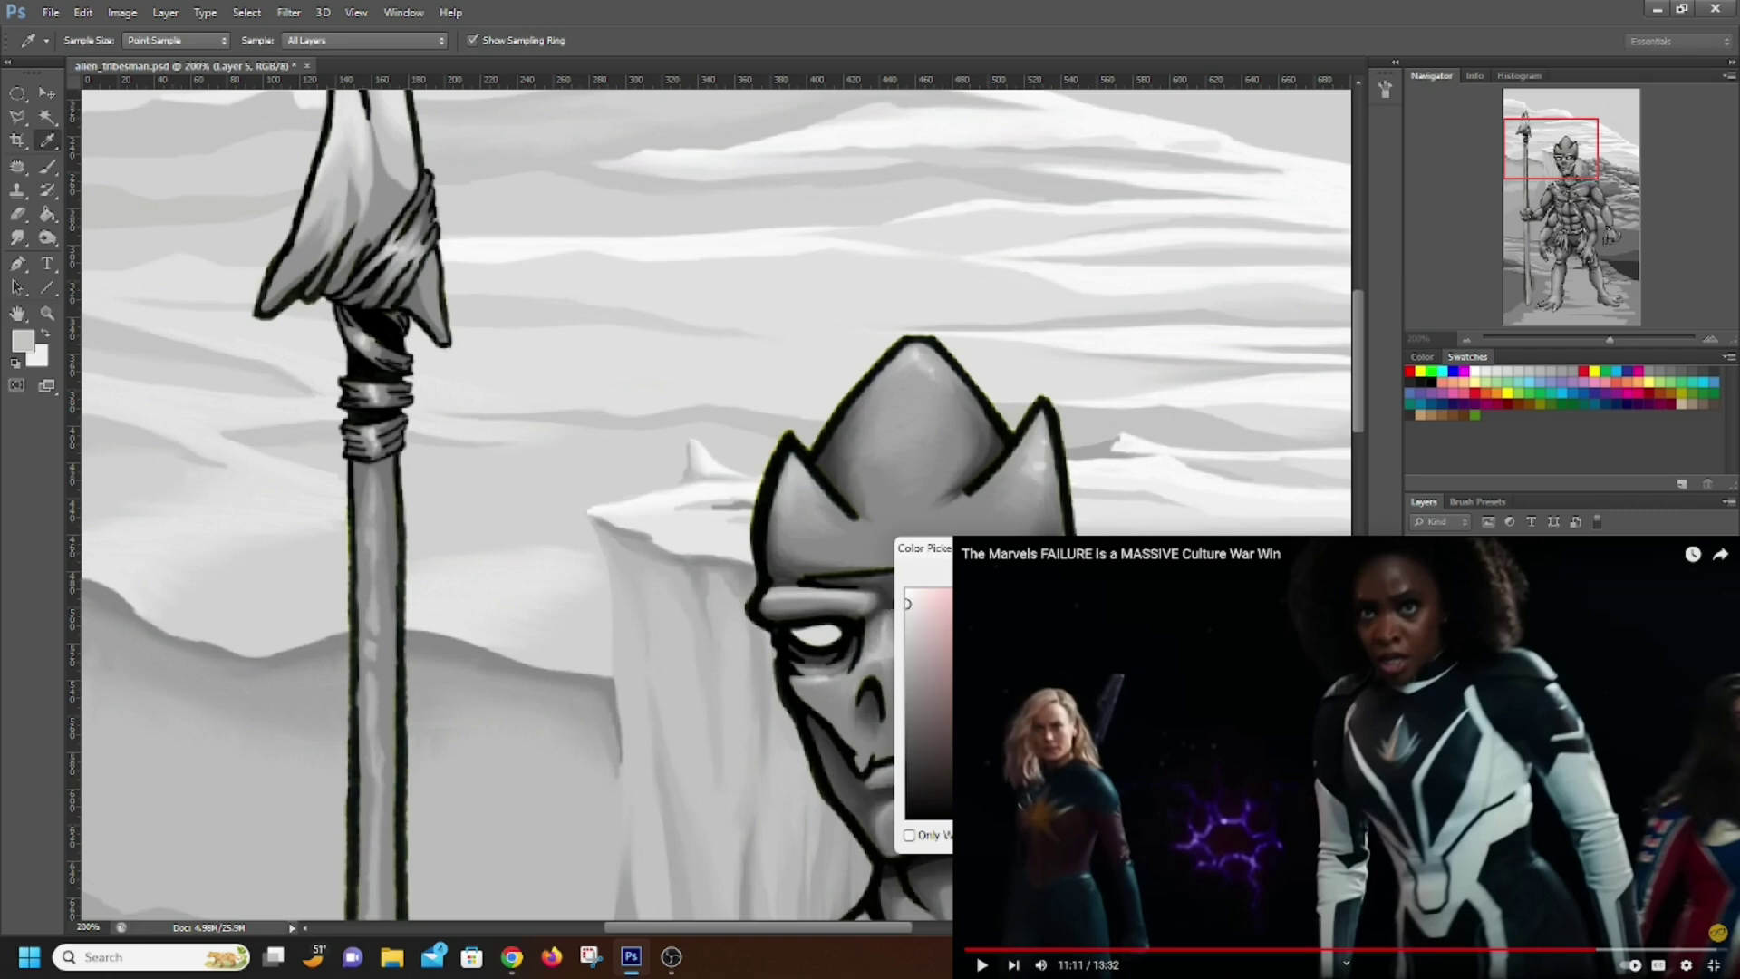
pyautogui.press('Return')
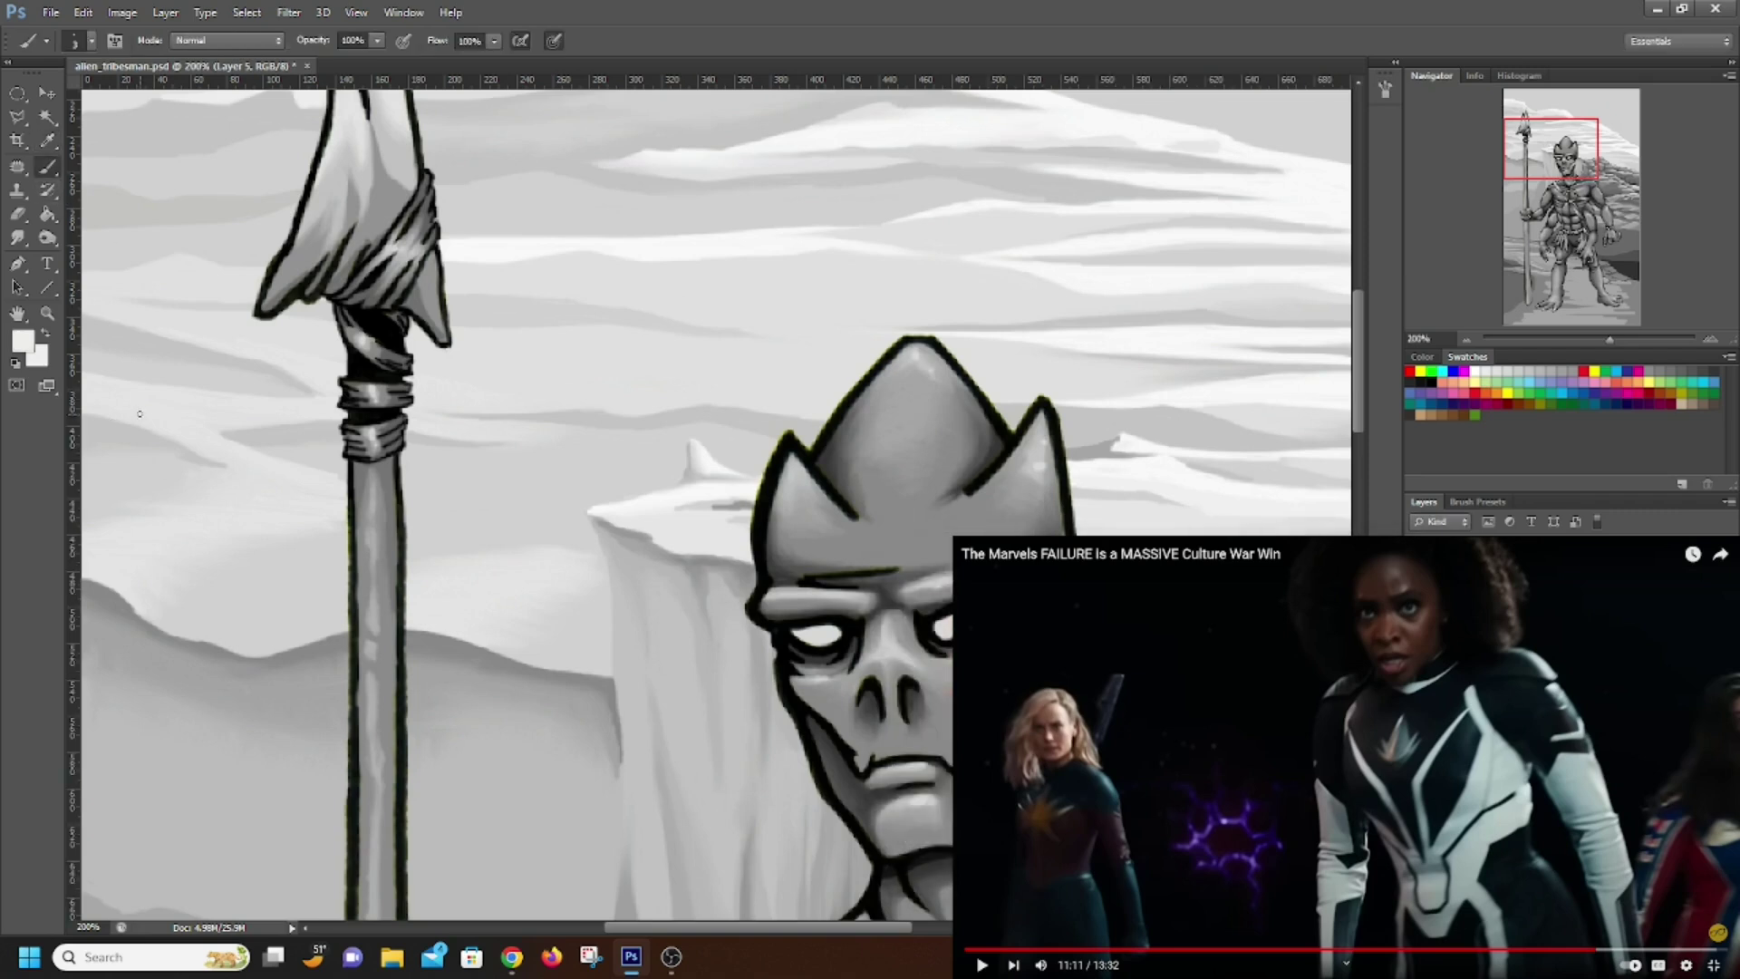
pyautogui.press('r')
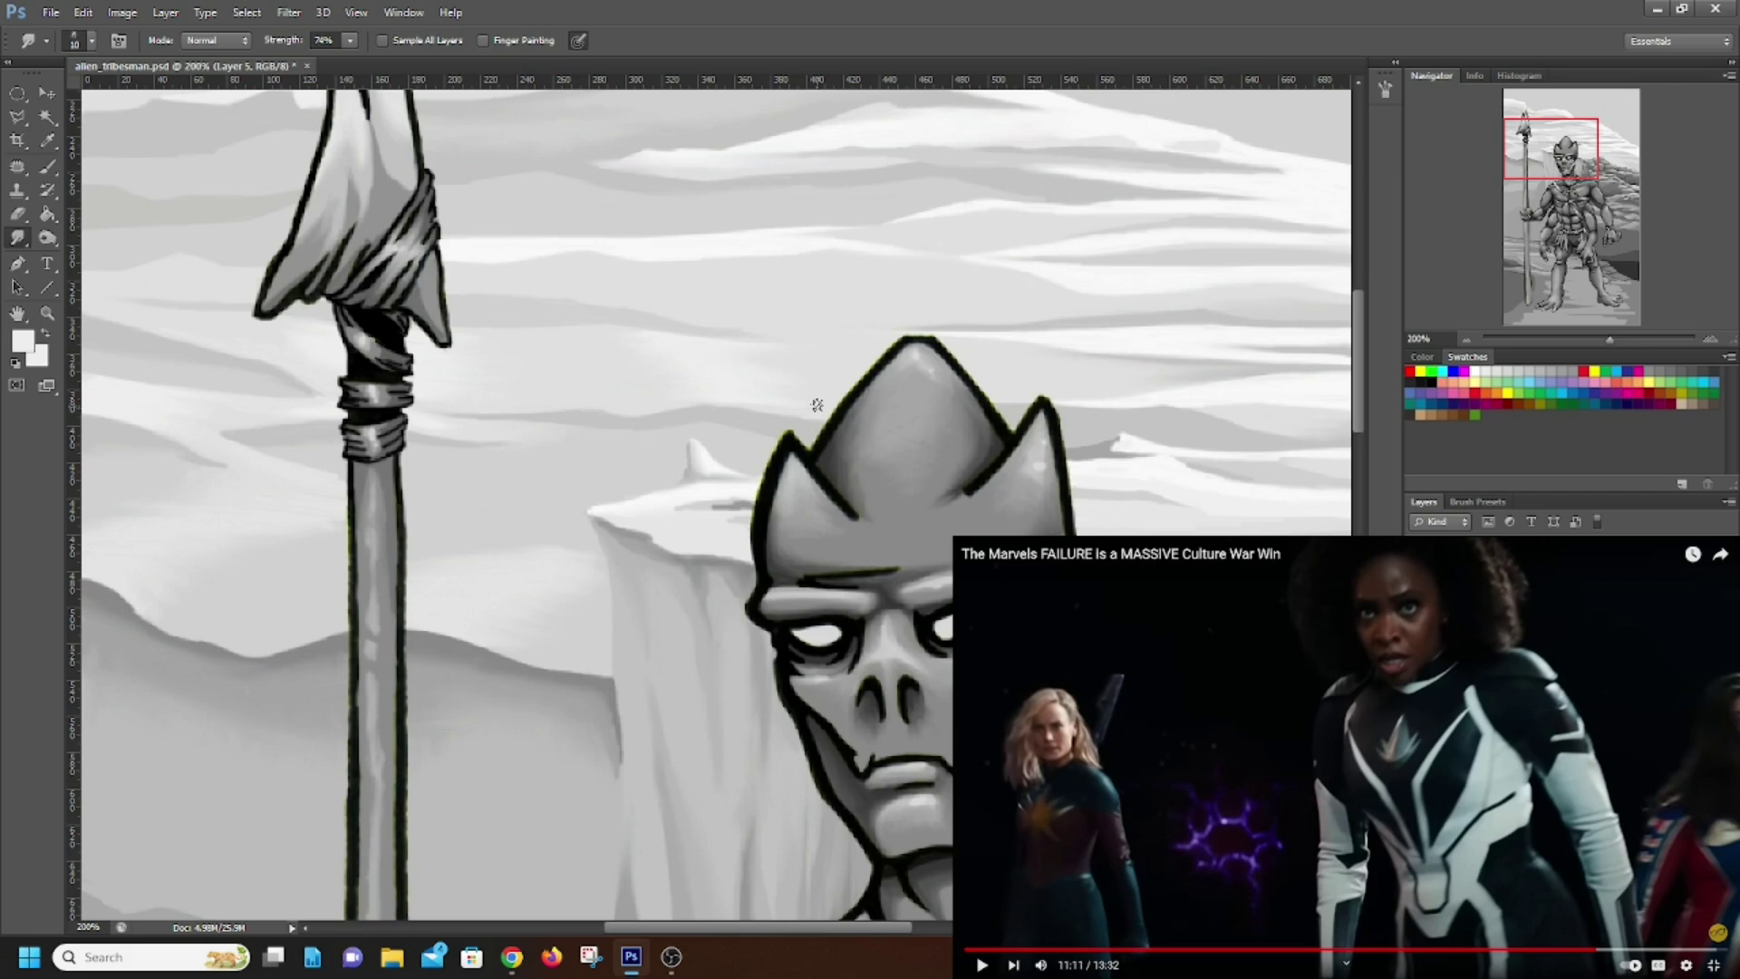
# Lighten the foreground color further, paint white highlight patches above the dark ridge on both sides of the spear shaft and smudge them
pyautogui.click(22, 343)
pyautogui.press('Return')
pyautogui.press('b')
pyautogui.moveTo(433, 624)
pyautogui.mouseDown()
pyautogui.moveTo(485, 618)
pyautogui.moveTo(462, 602)
pyautogui.moveTo(542, 561)
pyautogui.mouseUp()
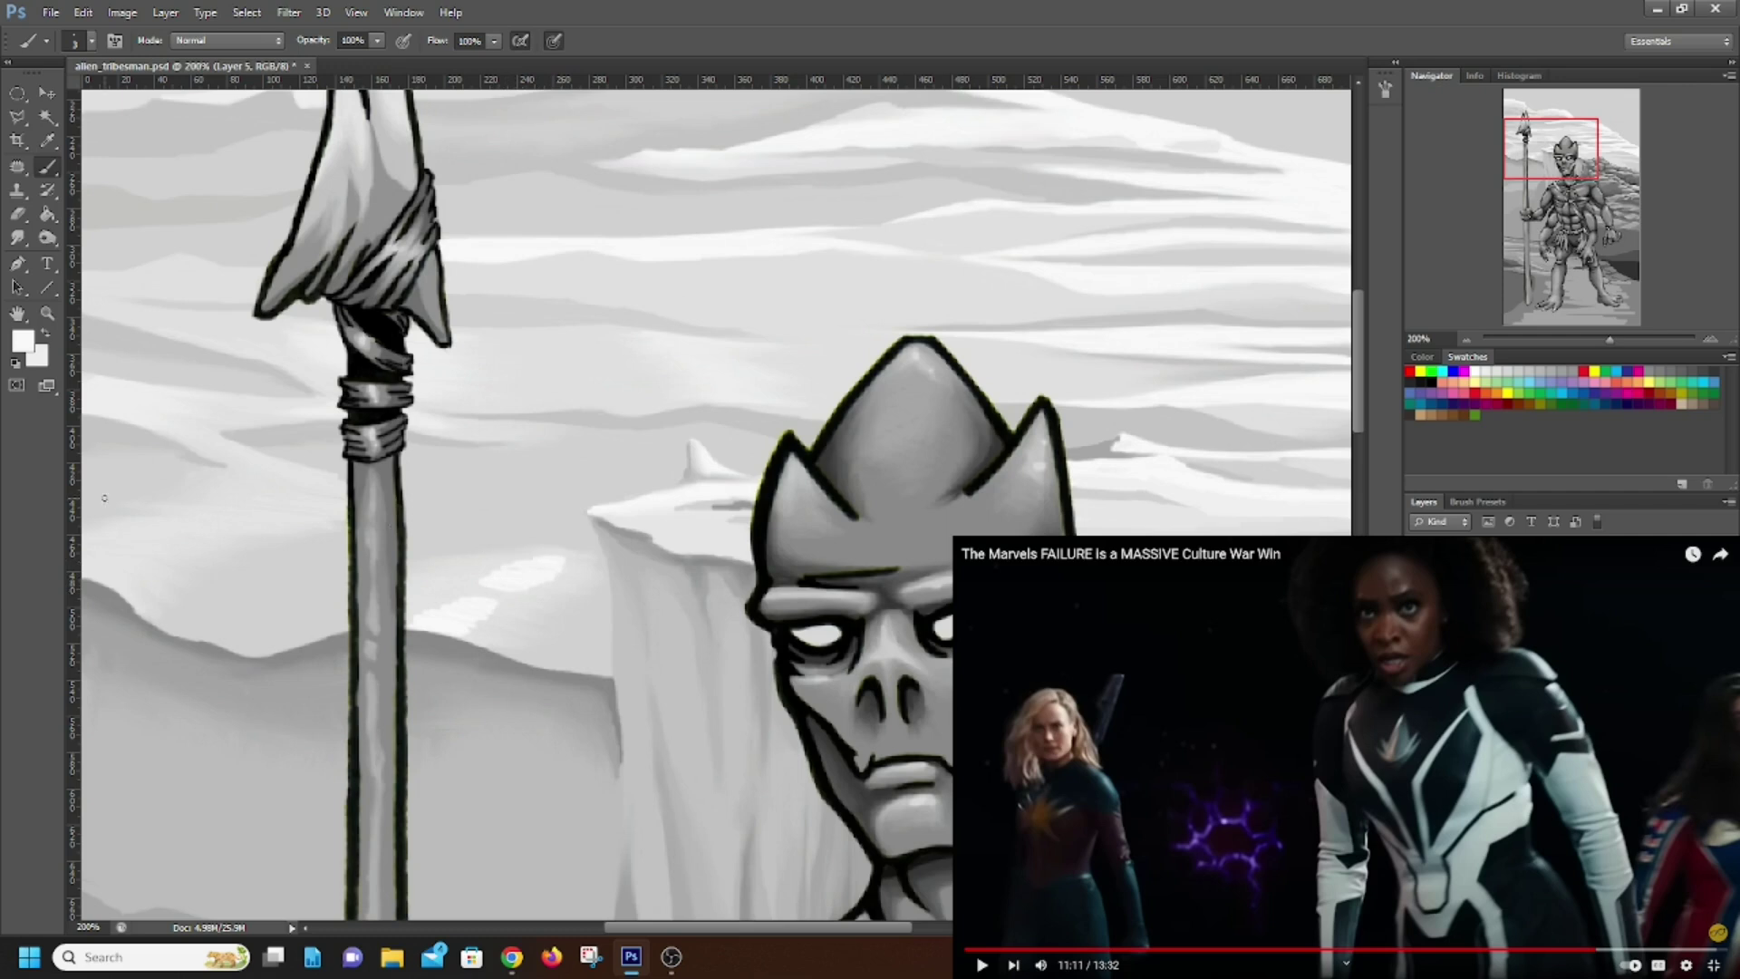
pyautogui.moveTo(91, 555)
pyautogui.mouseDown()
pyautogui.moveTo(100, 580)
pyautogui.moveTo(84, 553)
pyautogui.moveTo(267, 512)
pyautogui.moveTo(251, 500)
pyautogui.mouseUp()
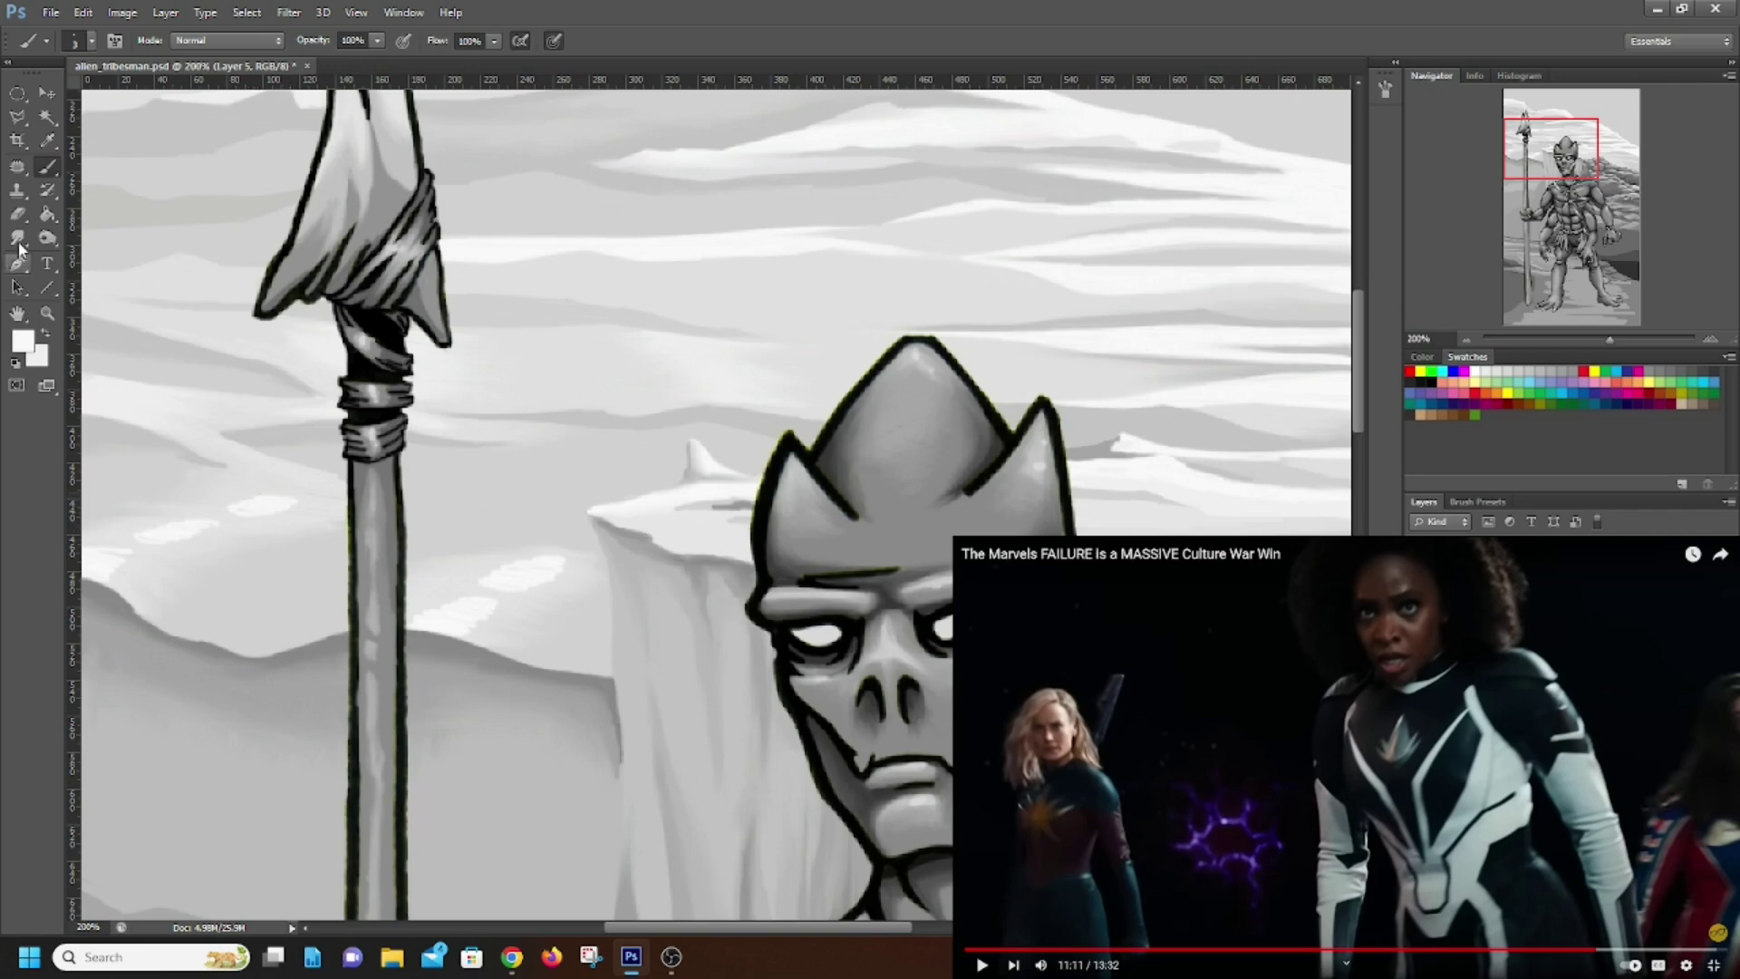
pyautogui.click(17, 238)
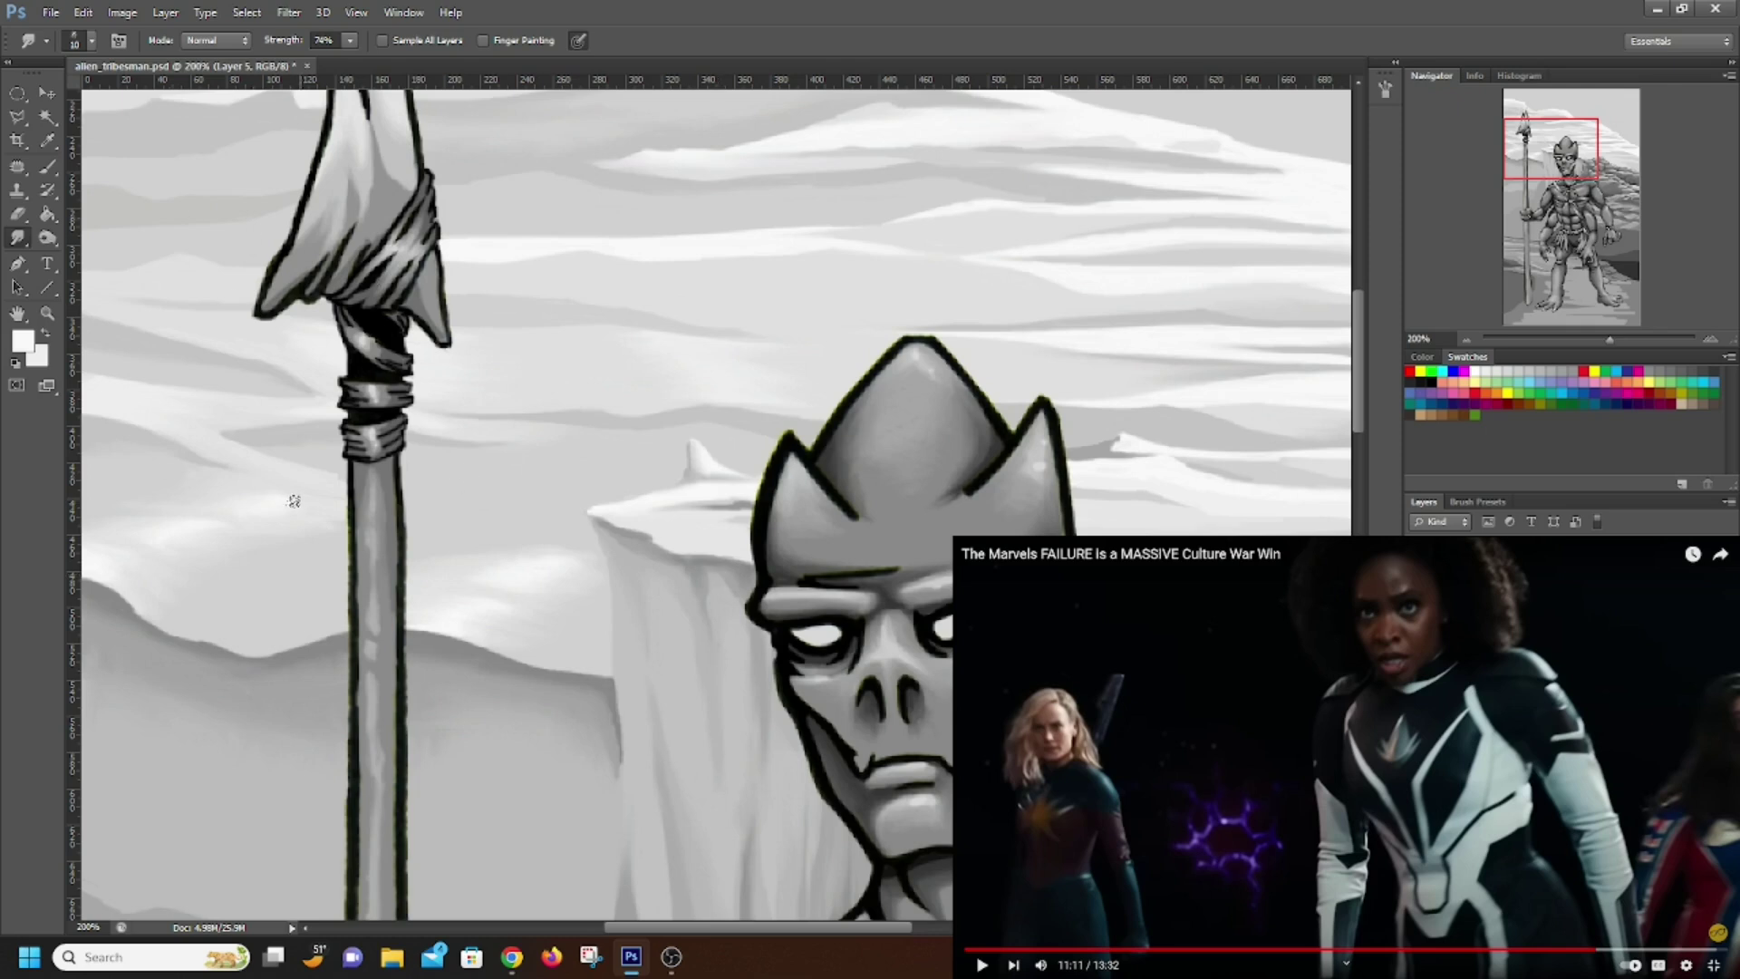
# Paint a white highlight patch between the spear shaft and the clifftop and smudge it into the slope
pyautogui.press('b')
pyautogui.moveTo(406, 513)
pyautogui.mouseDown()
pyautogui.moveTo(455, 521)
pyautogui.moveTo(417, 508)
pyautogui.moveTo(438, 493)
pyautogui.moveTo(504, 496)
pyautogui.moveTo(452, 483)
pyautogui.moveTo(532, 494)
pyautogui.mouseUp()
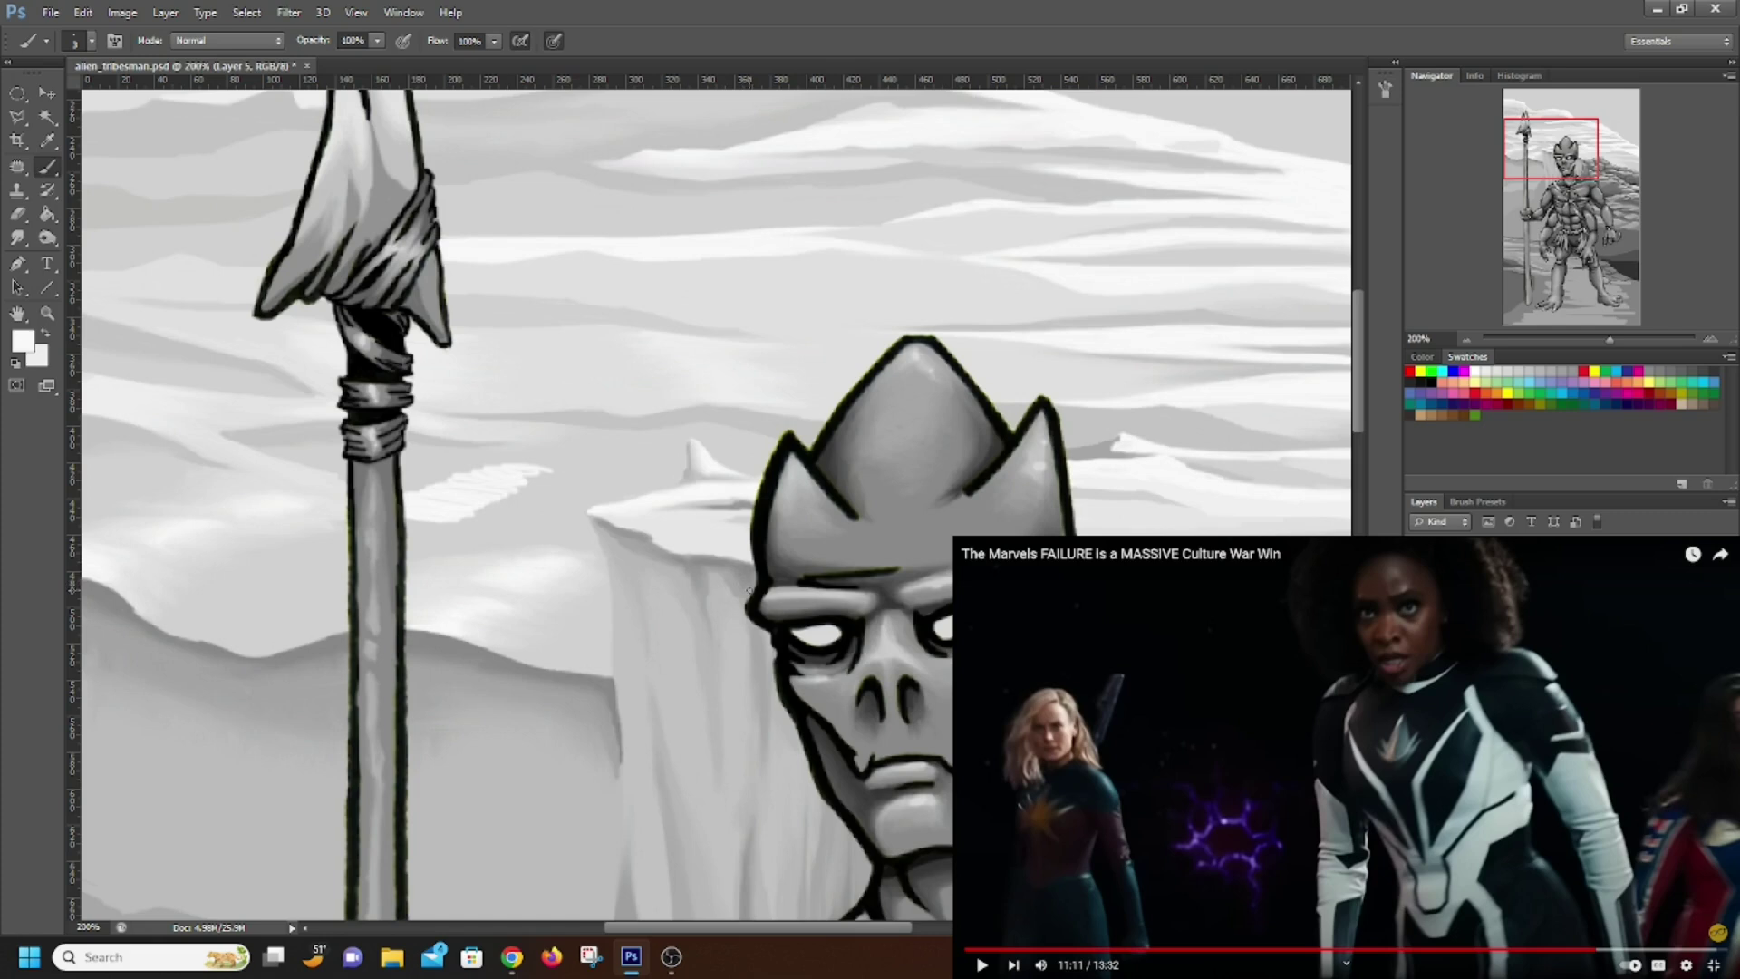
pyautogui.click(17, 237)
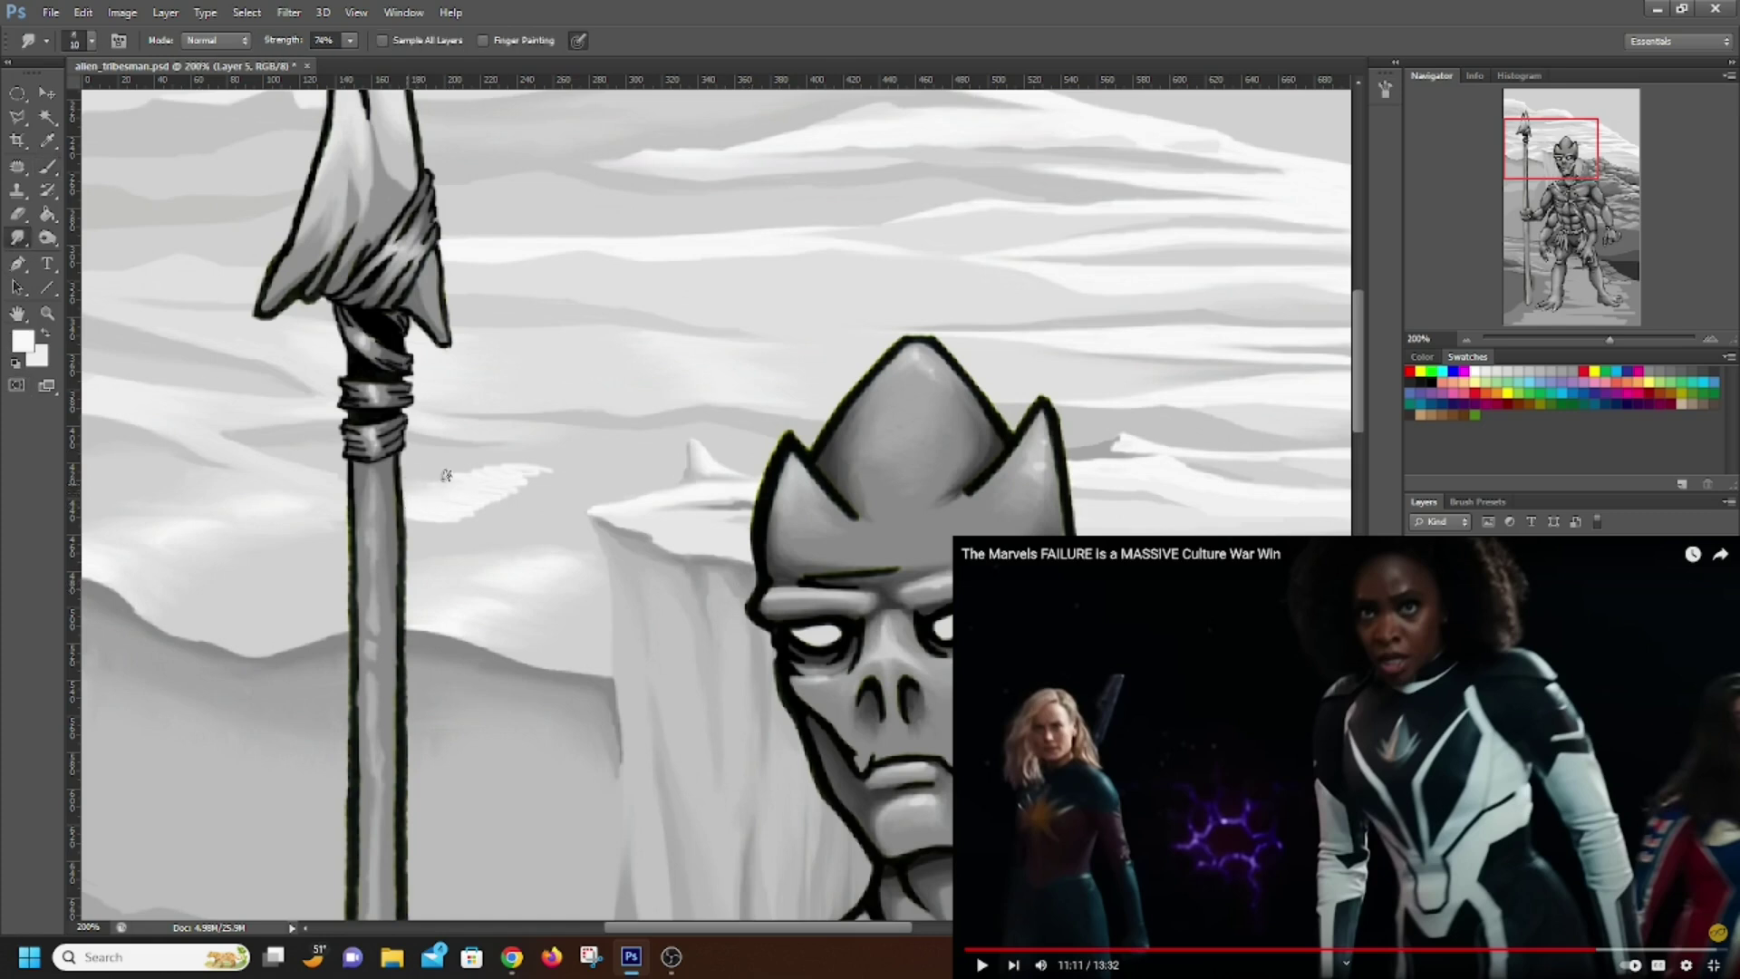
pyautogui.moveTo(447, 465)
pyautogui.mouseDown()
pyautogui.moveTo(547, 467)
pyautogui.moveTo(524, 492)
pyautogui.moveTo(519, 475)
pyautogui.moveTo(560, 484)
pyautogui.moveTo(458, 526)
pyautogui.mouseUp()
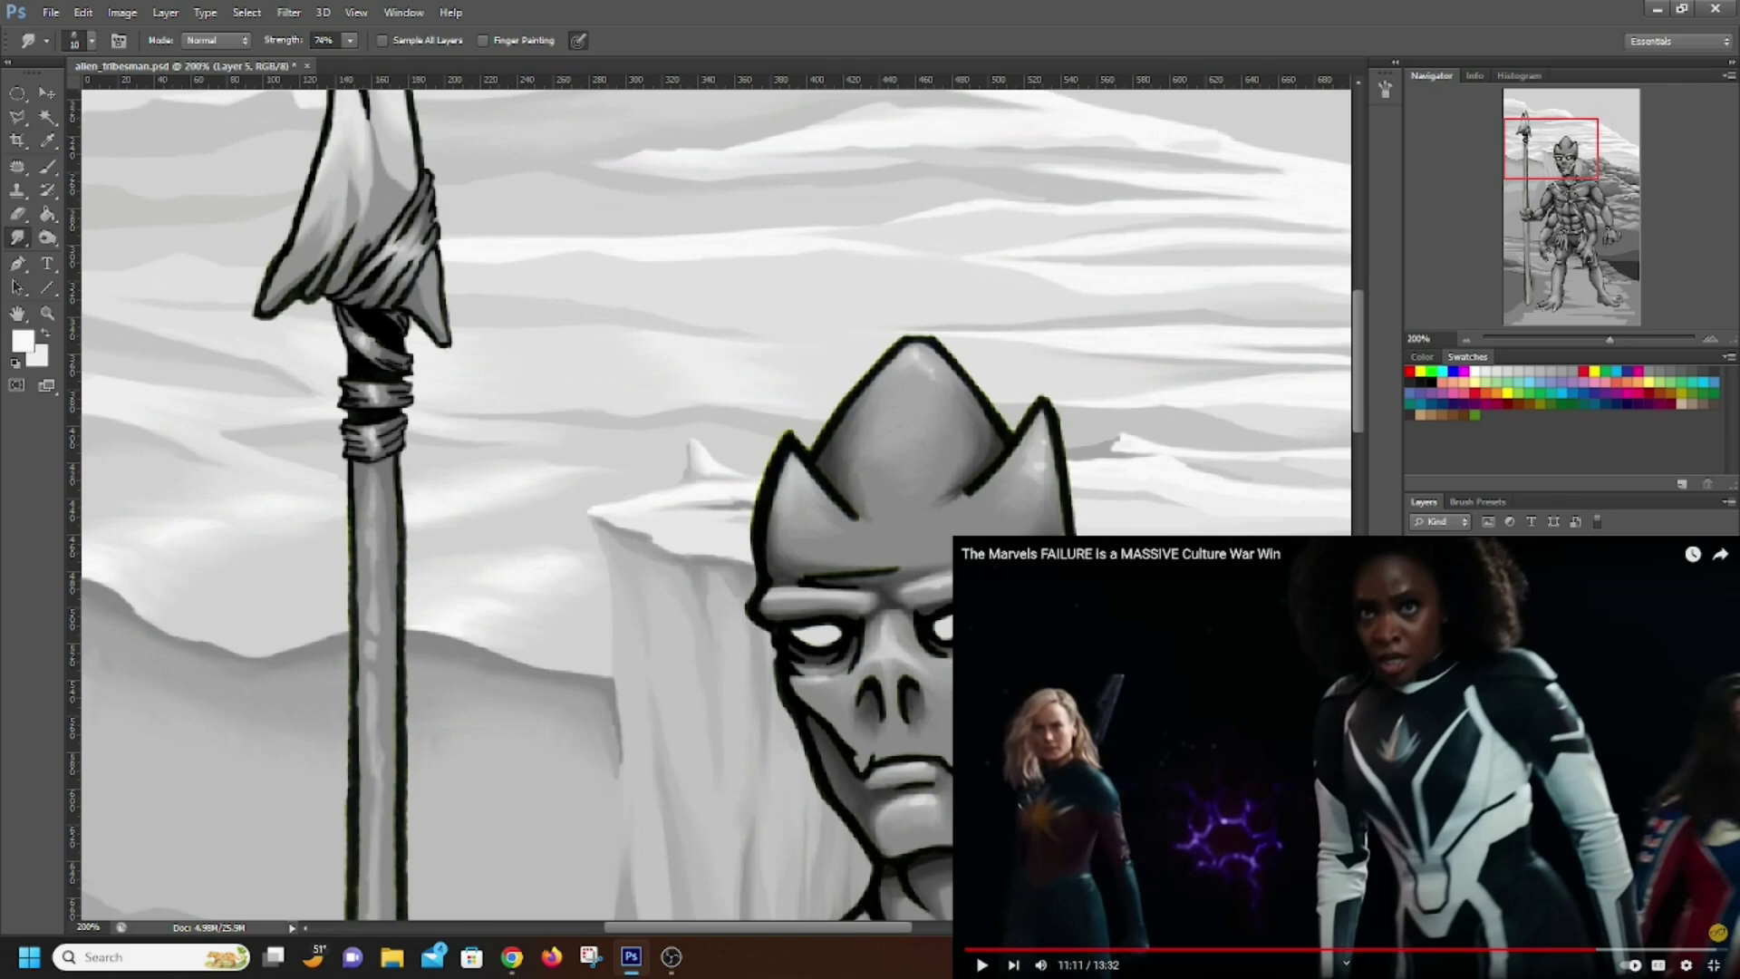
# Play the YouTube video and pause it at 11:30, then resume it and pause it at 11:45
pyautogui.click(982, 964)
pyautogui.click(982, 964)
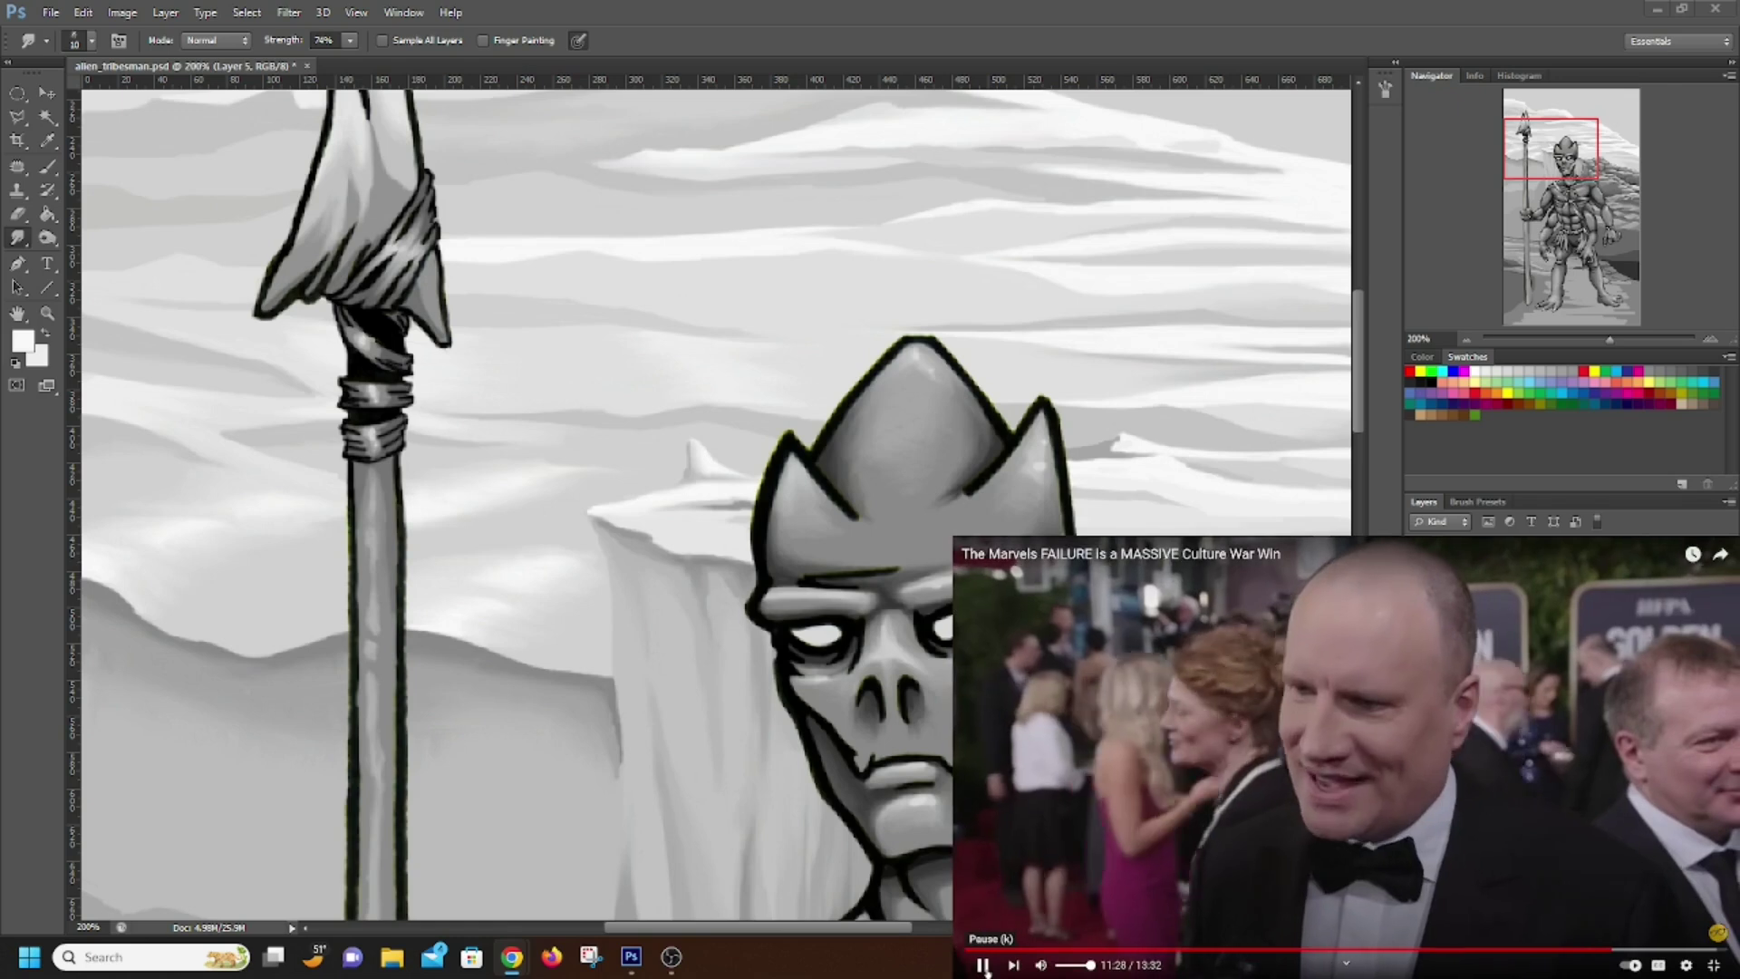
pyautogui.click(984, 967)
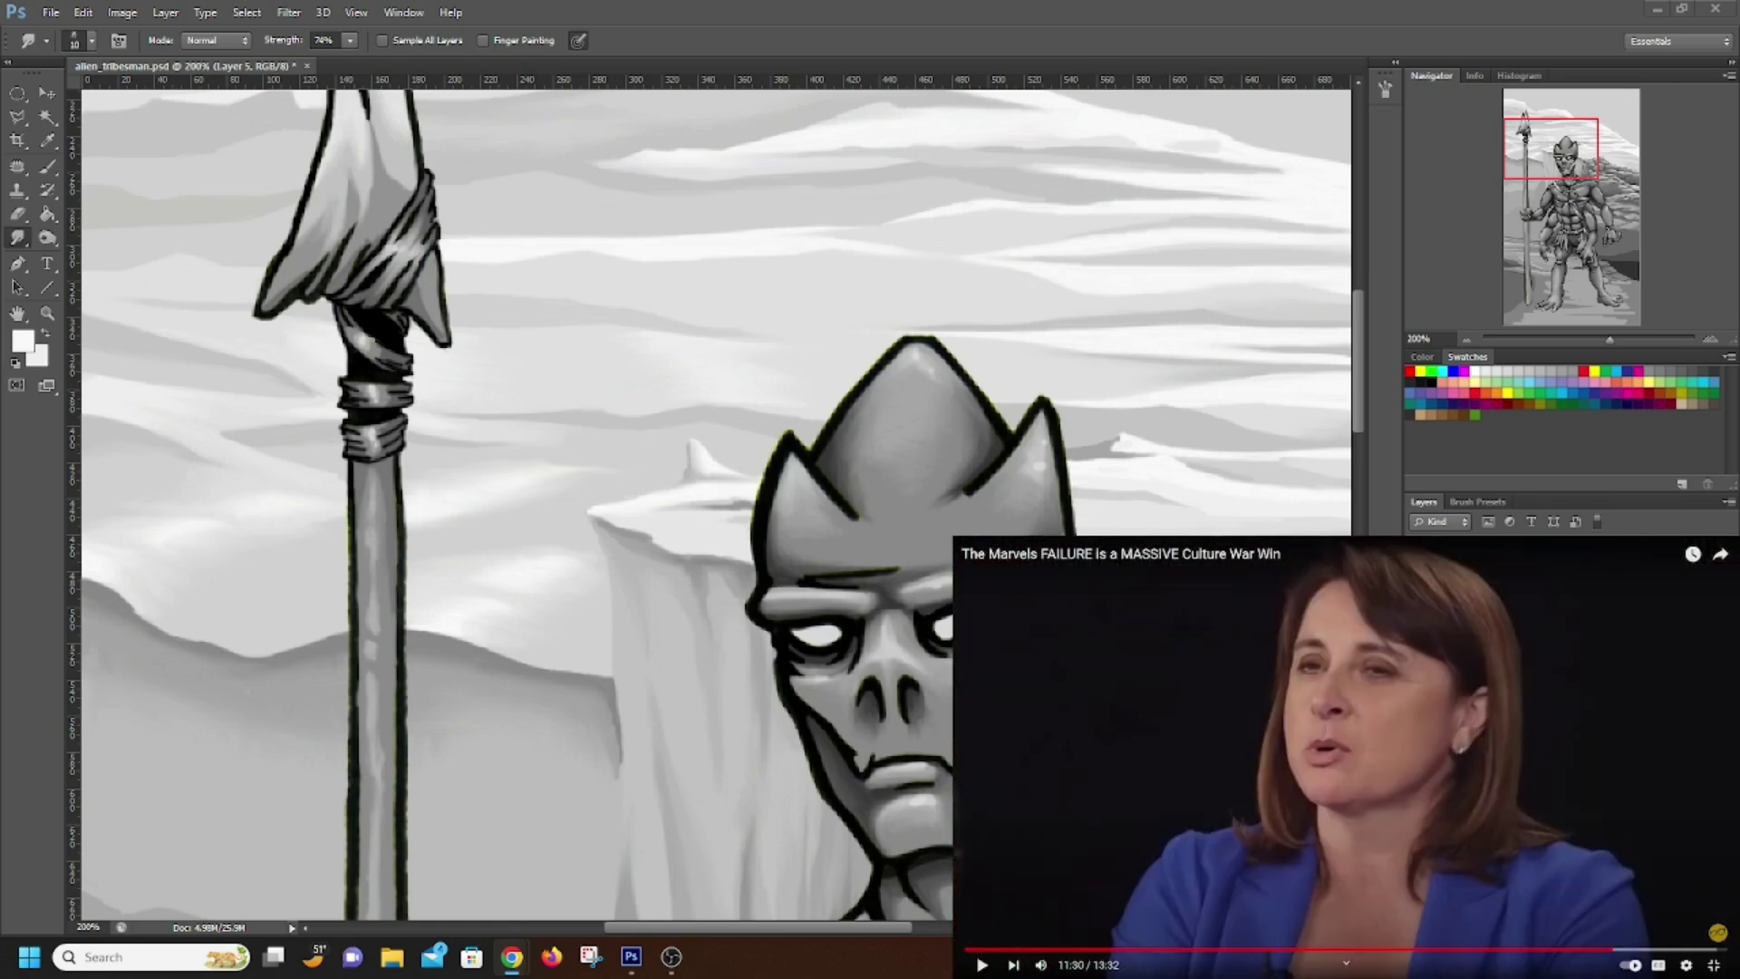
pyautogui.click(981, 966)
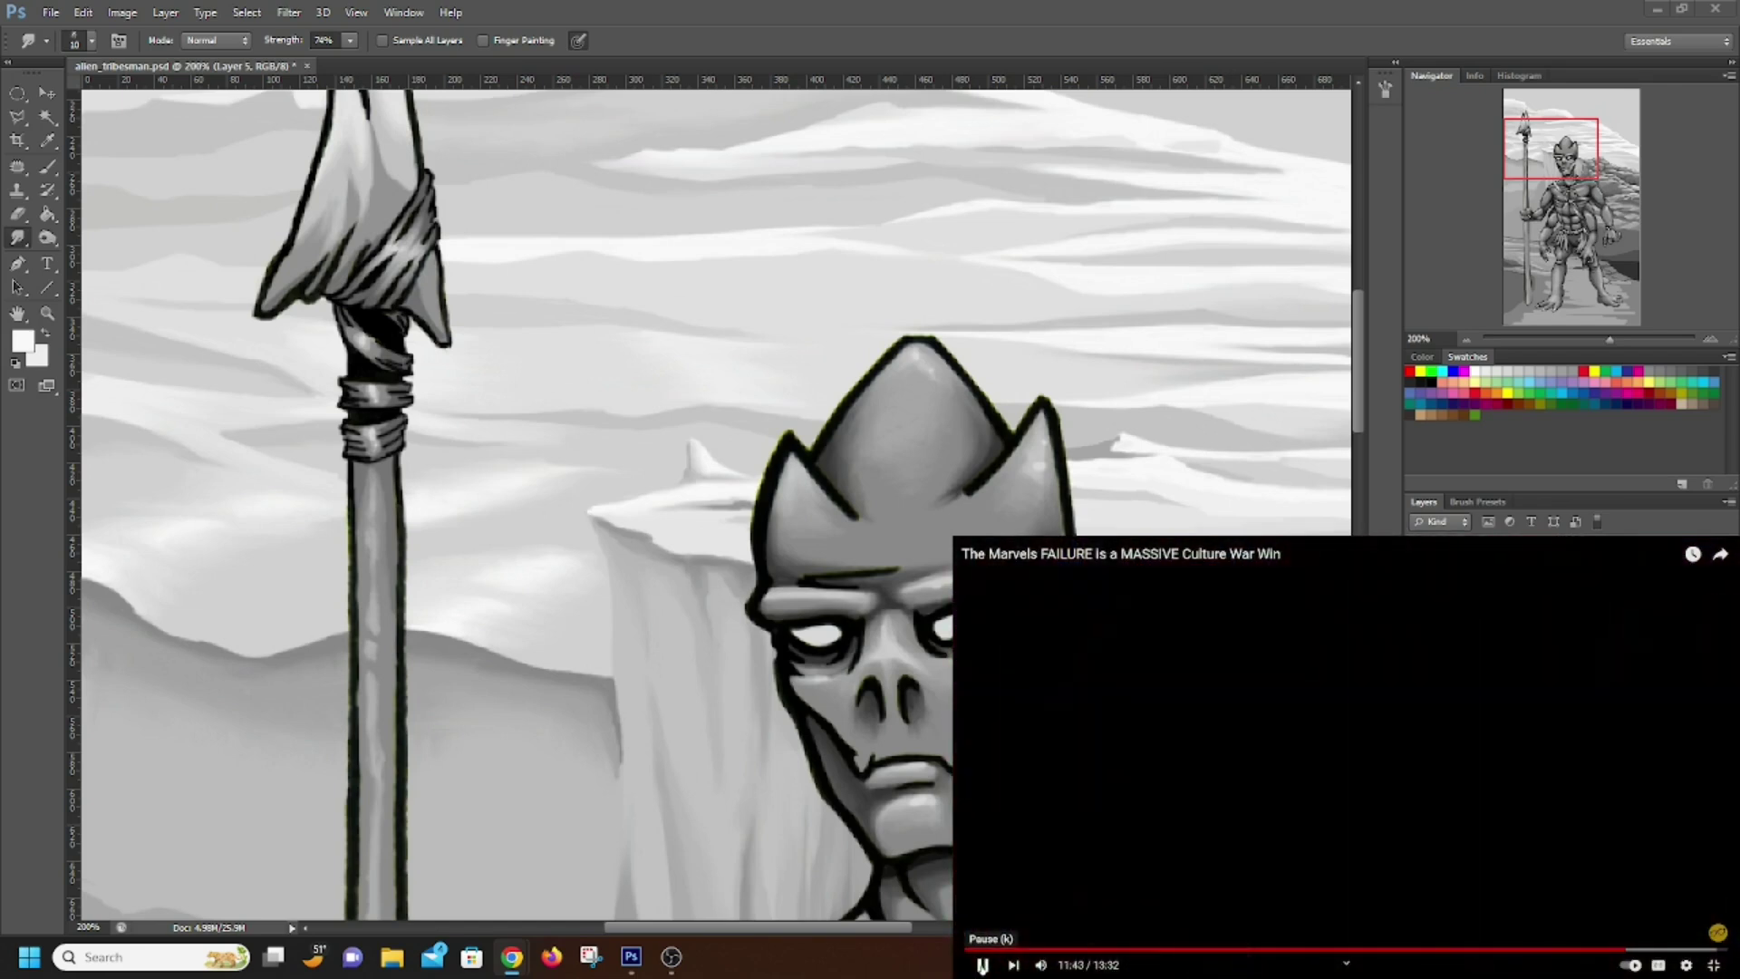
pyautogui.click(981, 966)
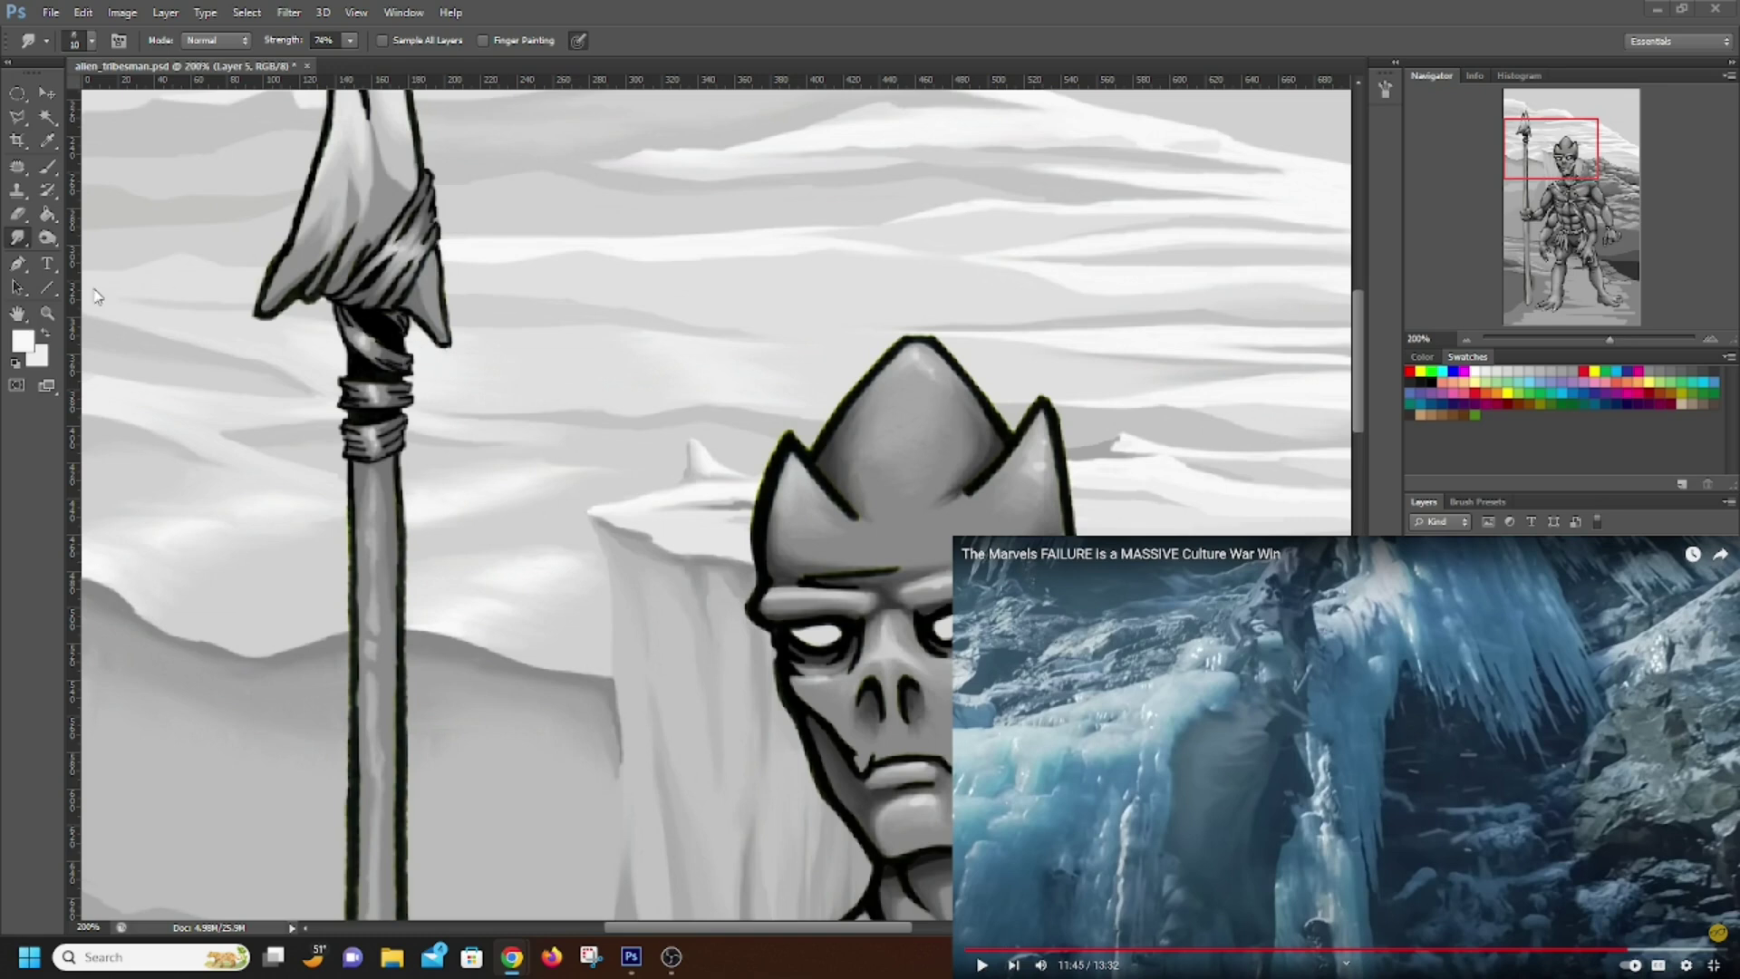
# Set the foreground color to a brighter white and paint thin highlight streaks and flecks on the slope around the spear and above the clifftop
pyautogui.click(20, 345)
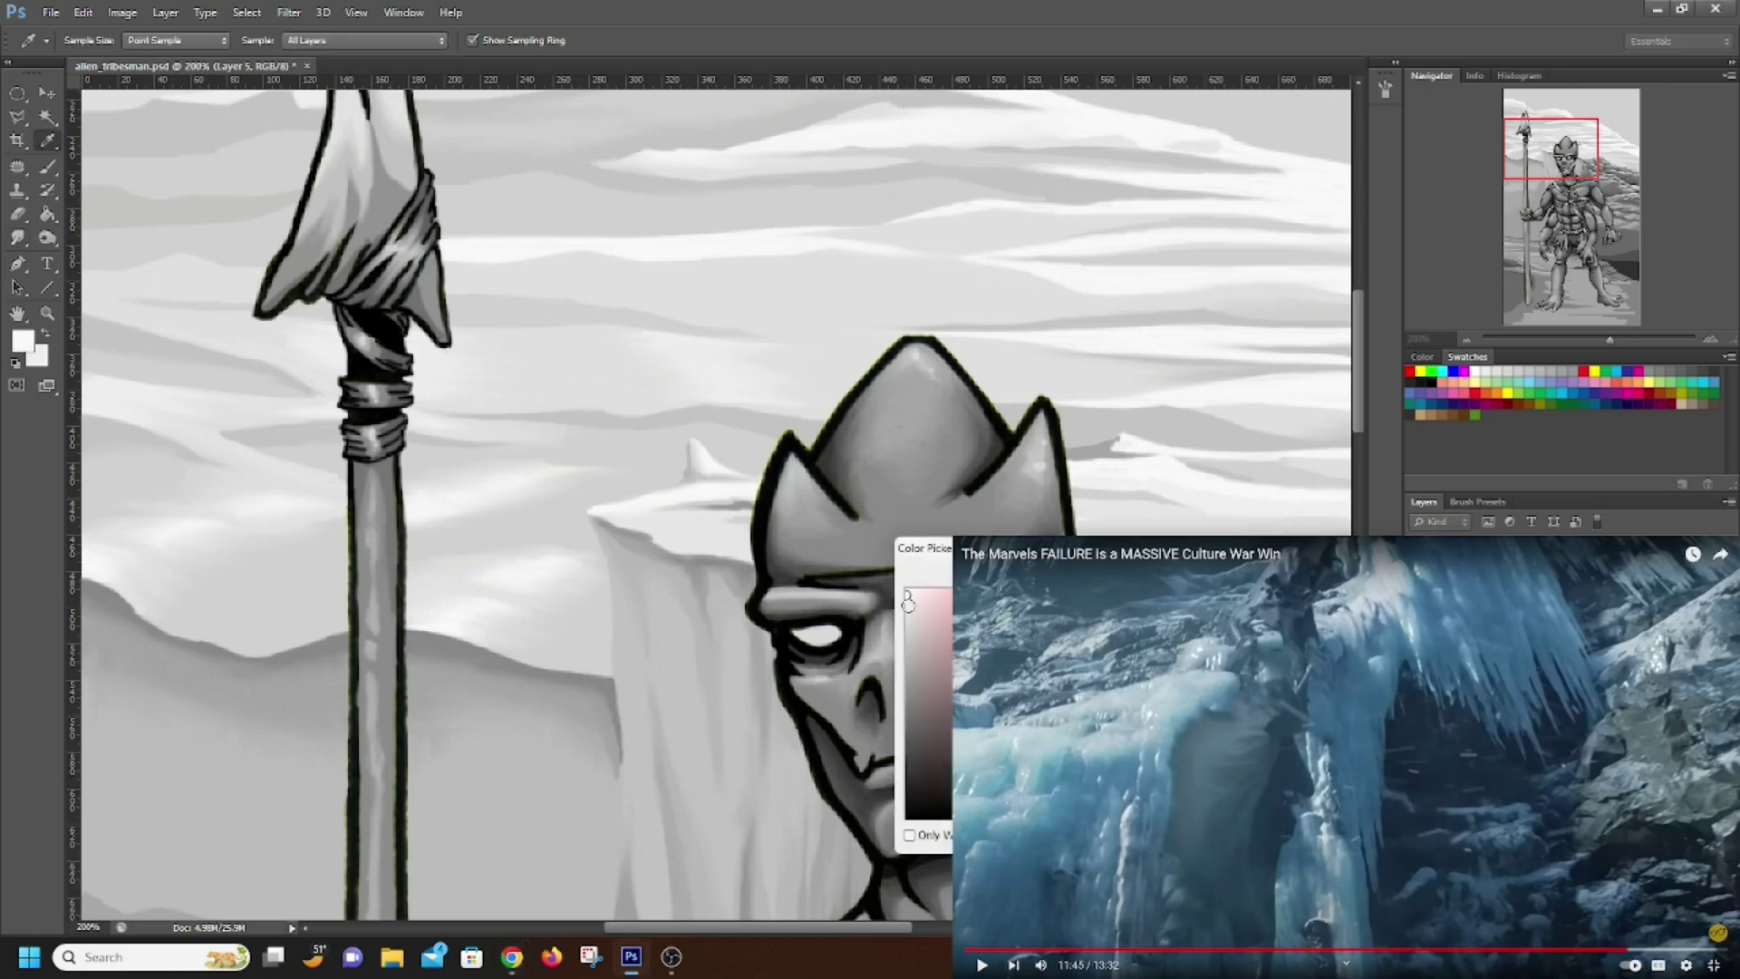
pyautogui.press('Return')
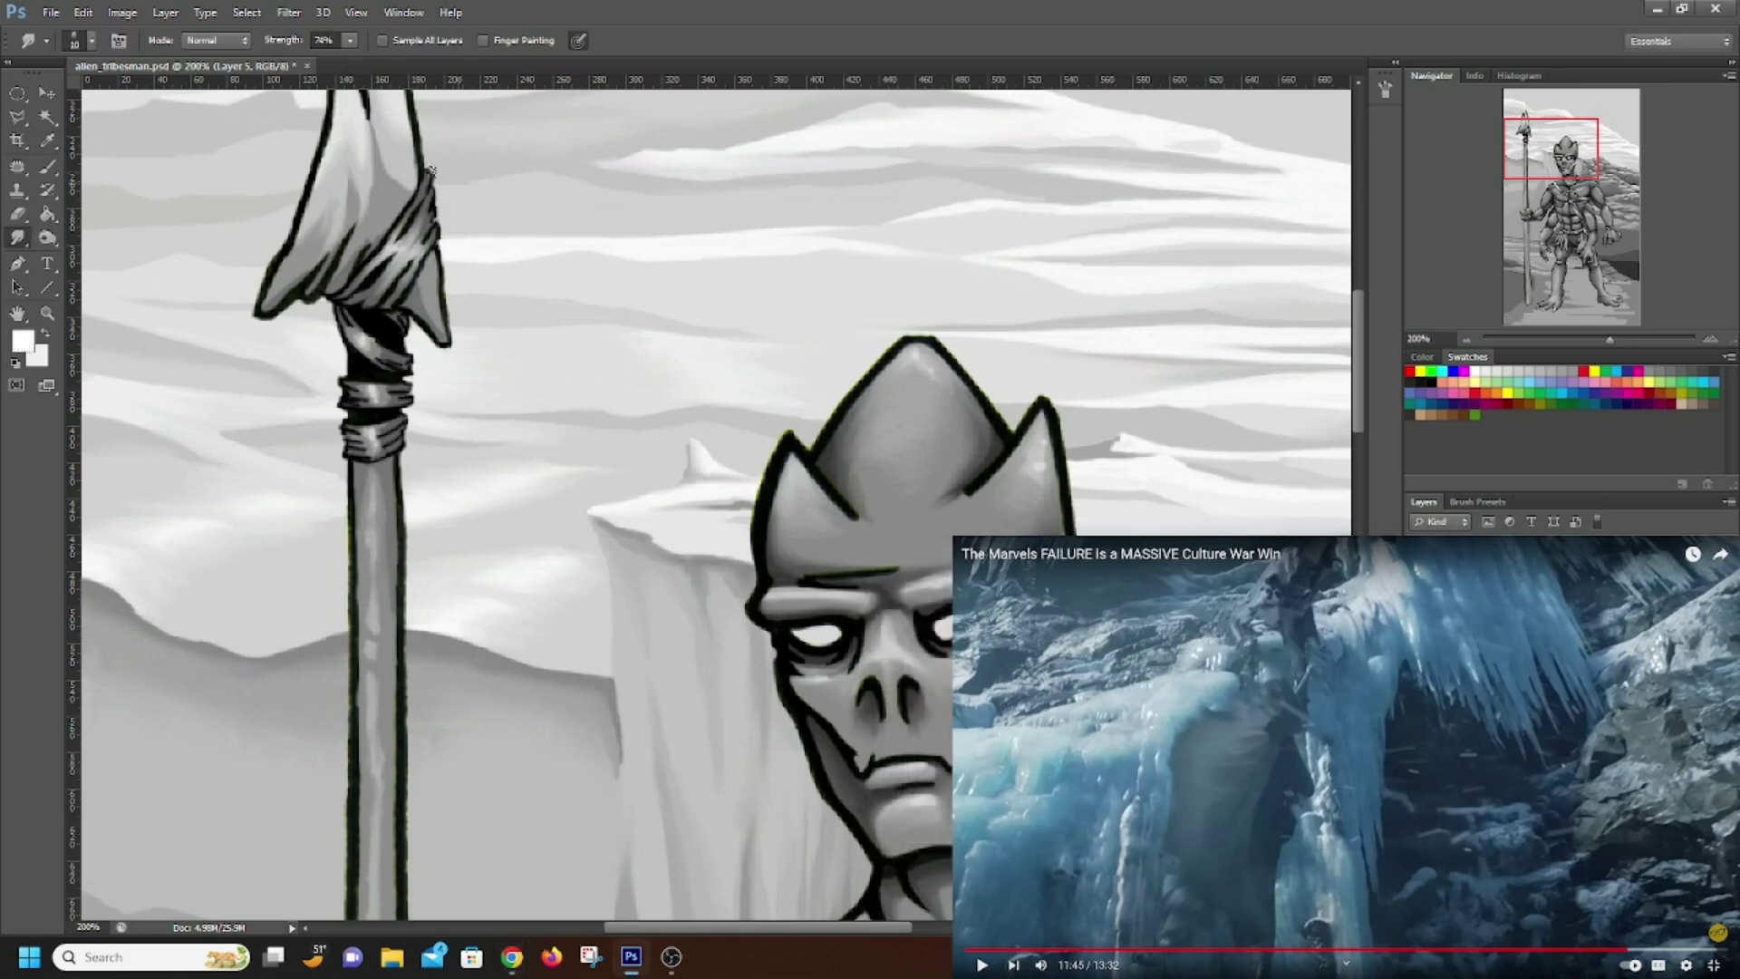
pyautogui.click(49, 166)
pyautogui.moveTo(675, 344); pyautogui.dragTo(718, 379)
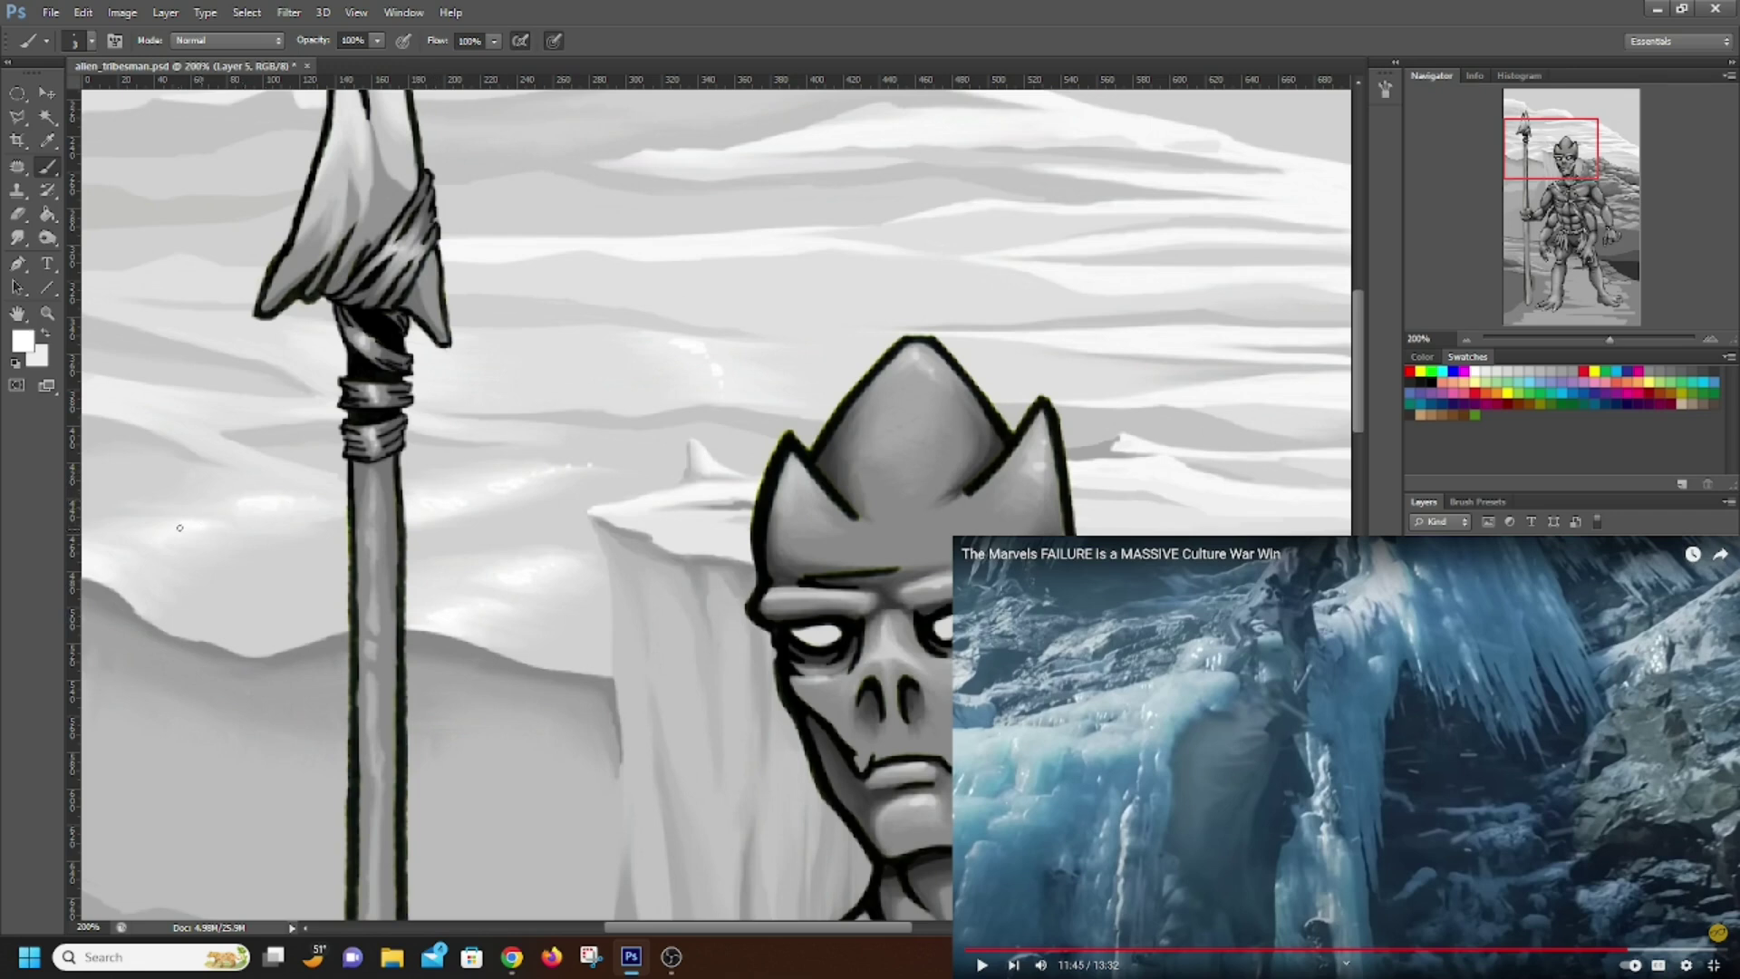
pyautogui.moveTo(88, 379)
pyautogui.mouseDown()
pyautogui.moveTo(94, 381)
pyautogui.moveTo(316, 398)
pyautogui.mouseUp()
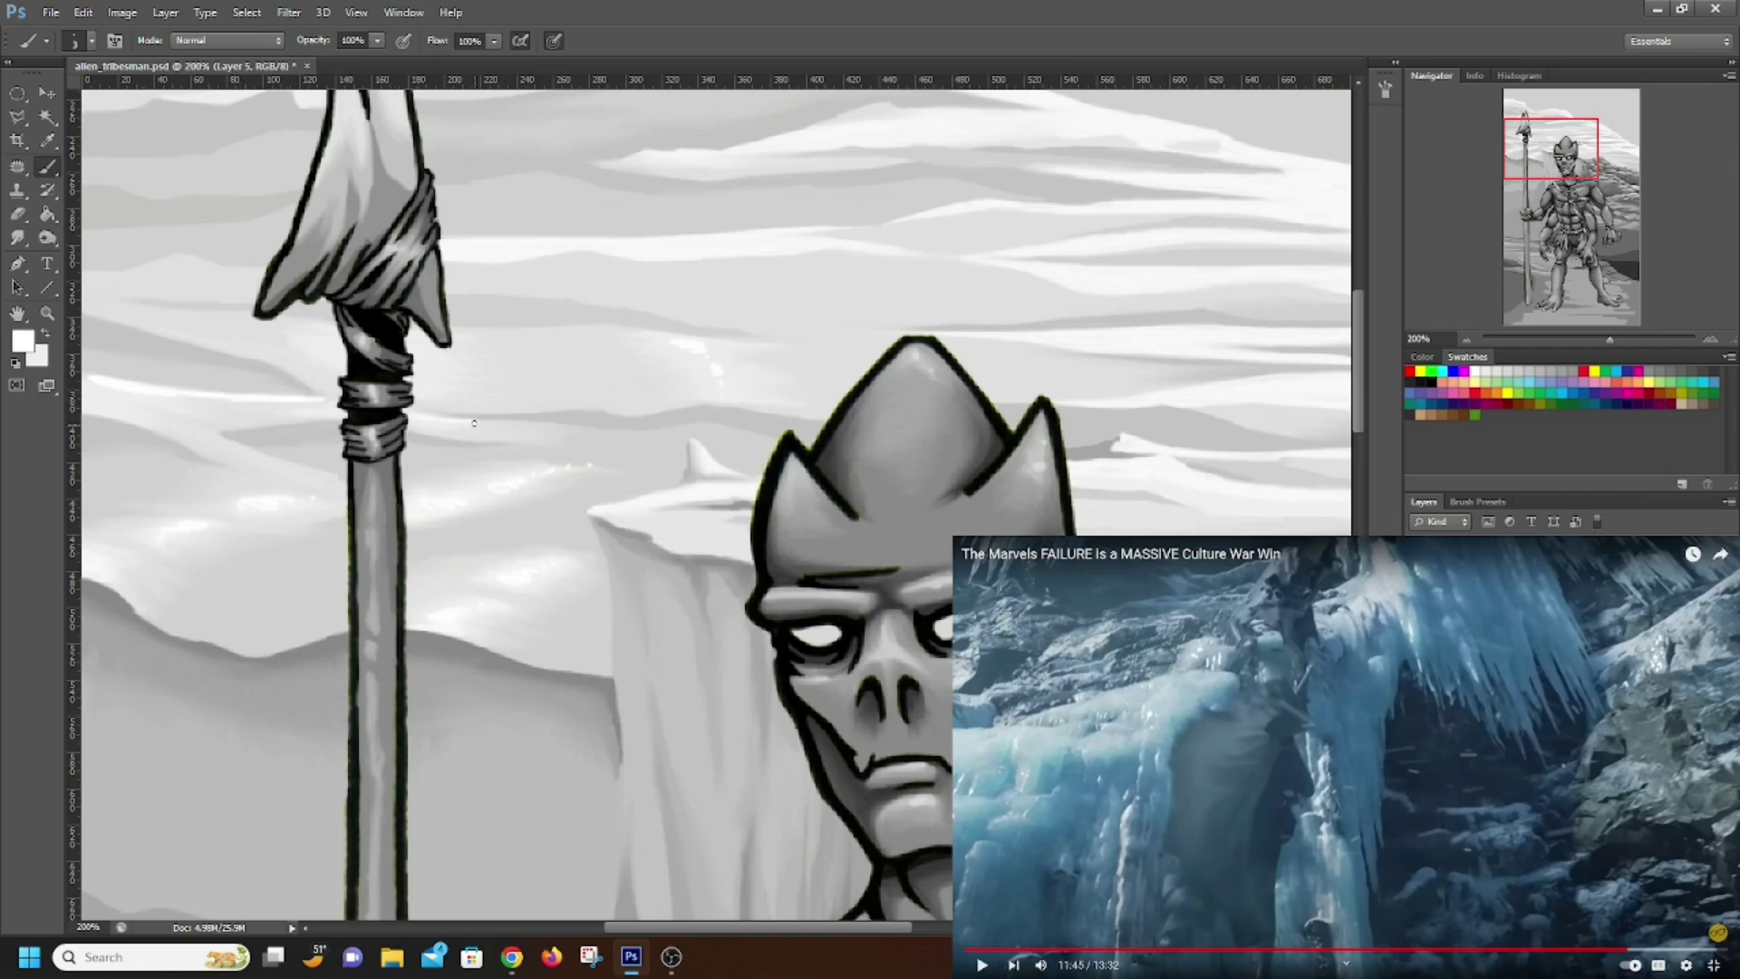
pyautogui.moveTo(186, 314); pyautogui.dragTo(312, 324)
pyautogui.moveTo(465, 337); pyautogui.dragTo(548, 332)
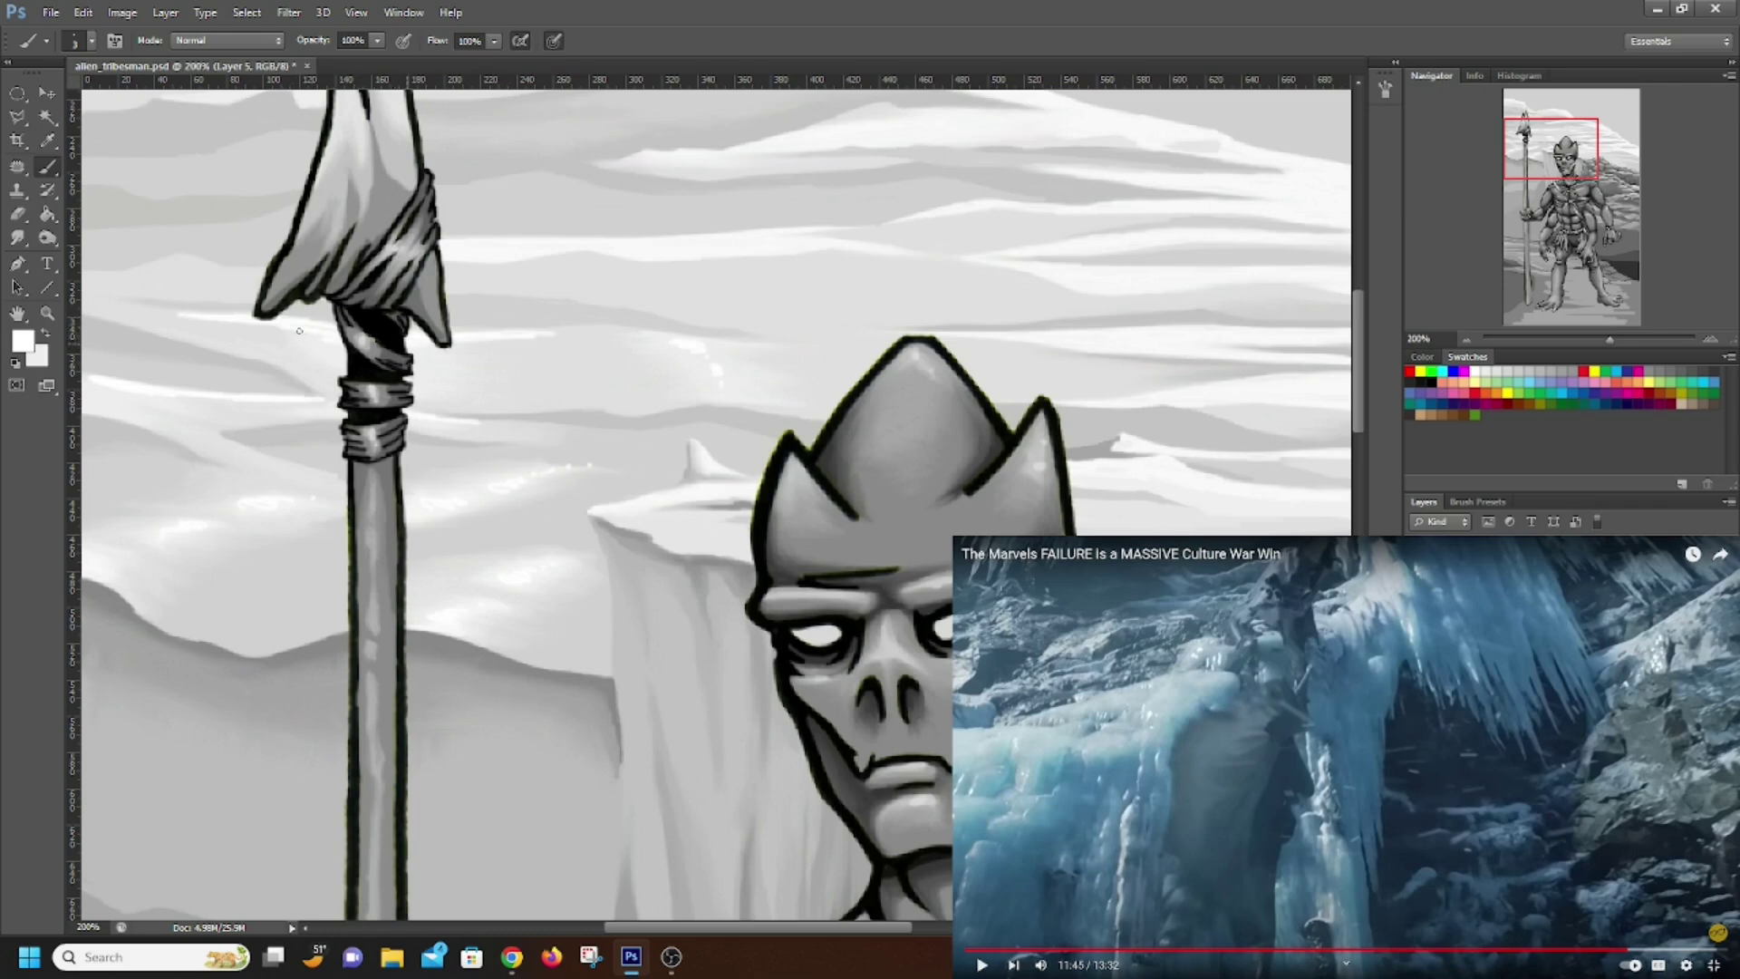
pyautogui.moveTo(254, 269)
pyautogui.mouseDown()
pyautogui.moveTo(108, 274)
pyautogui.moveTo(186, 268)
pyautogui.moveTo(170, 266)
pyautogui.mouseUp()
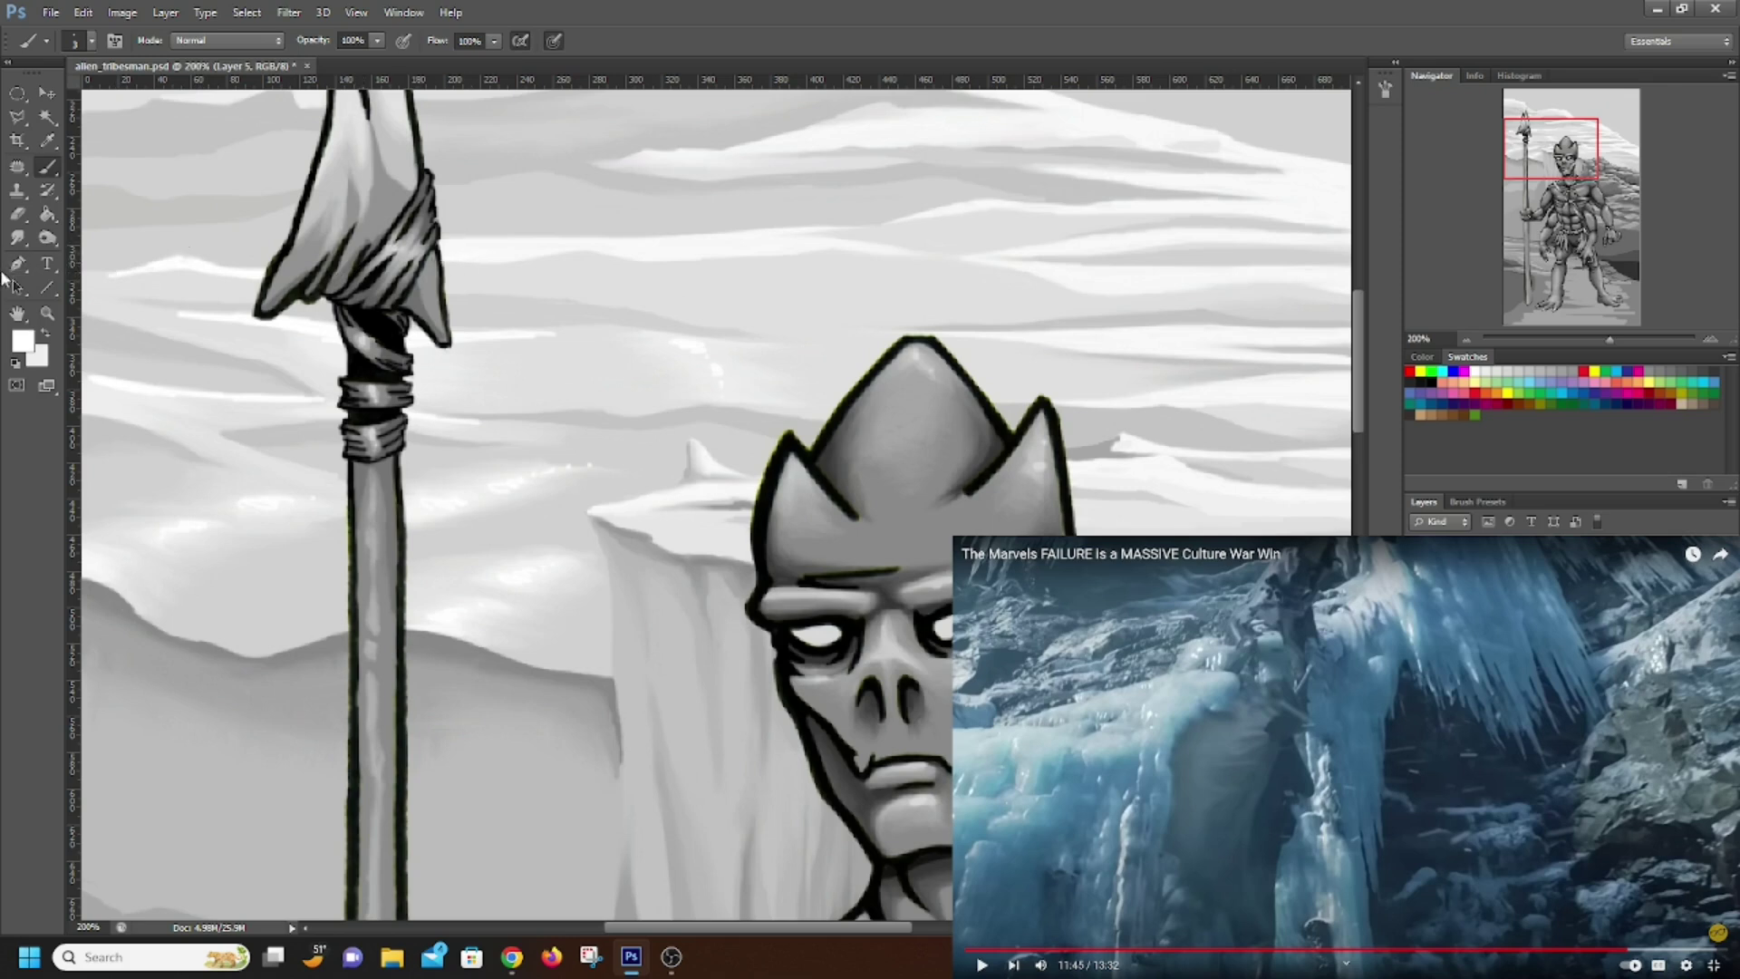
# Paint small white highlight flecks on the slope between the spear bindings and the helmet and smudge them into the surface
pyautogui.click(19, 237)
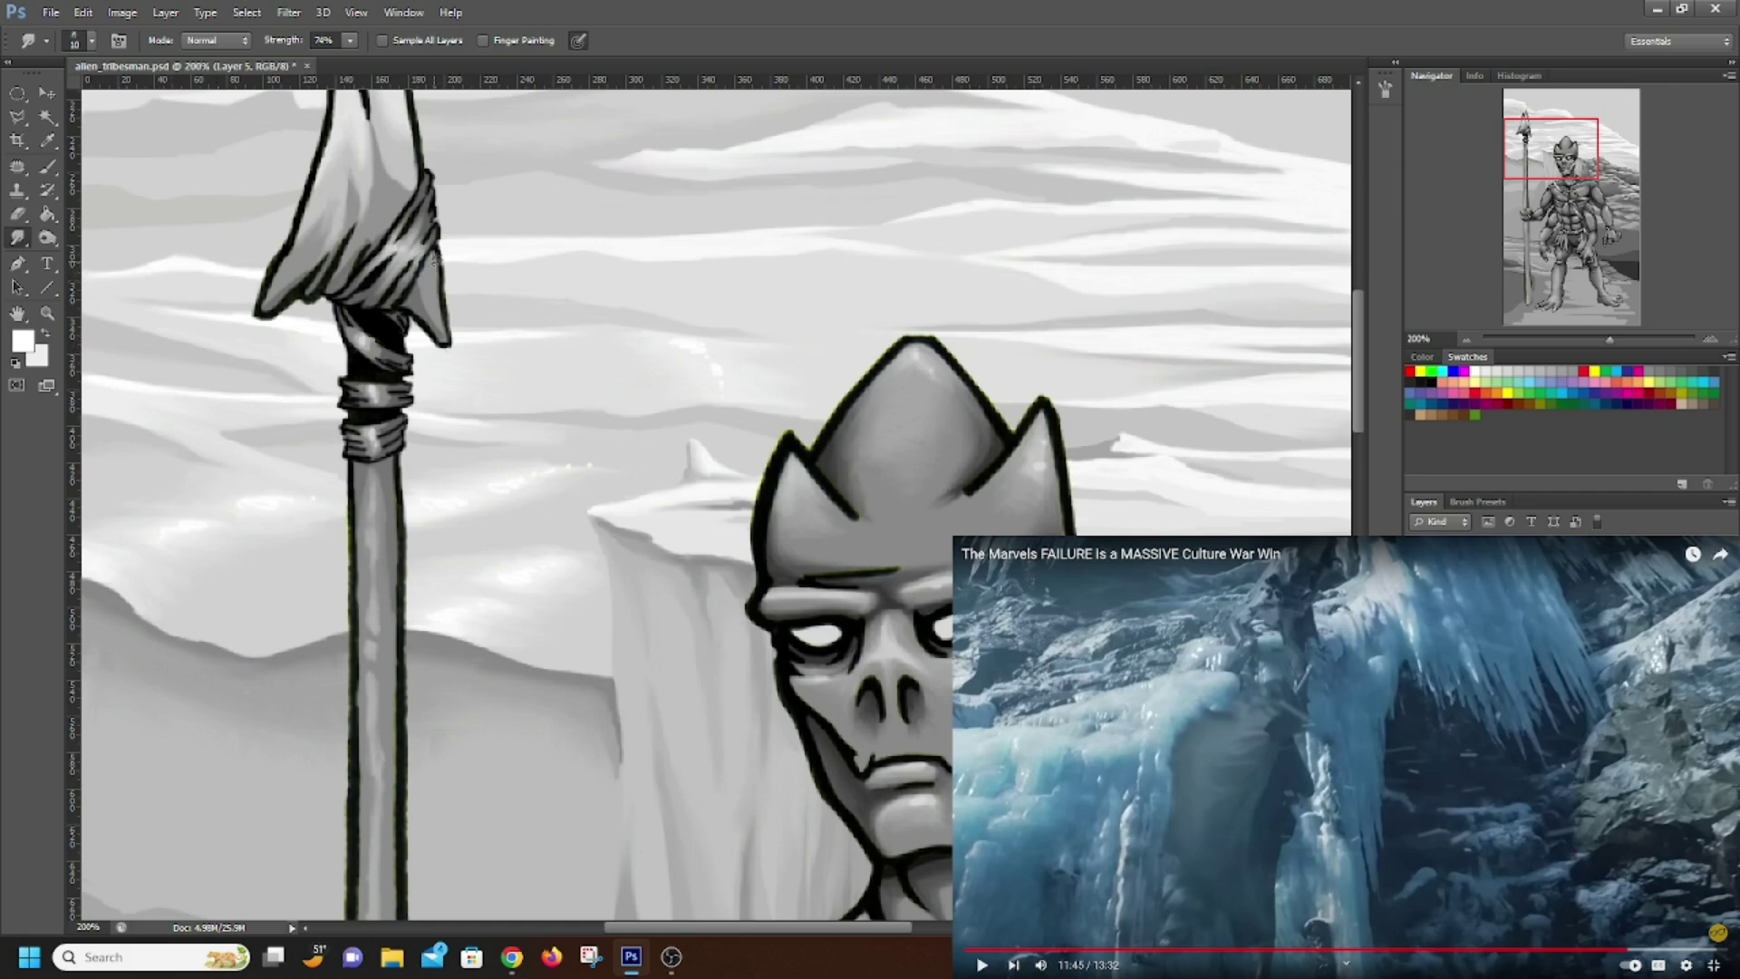
pyautogui.click(38, 170)
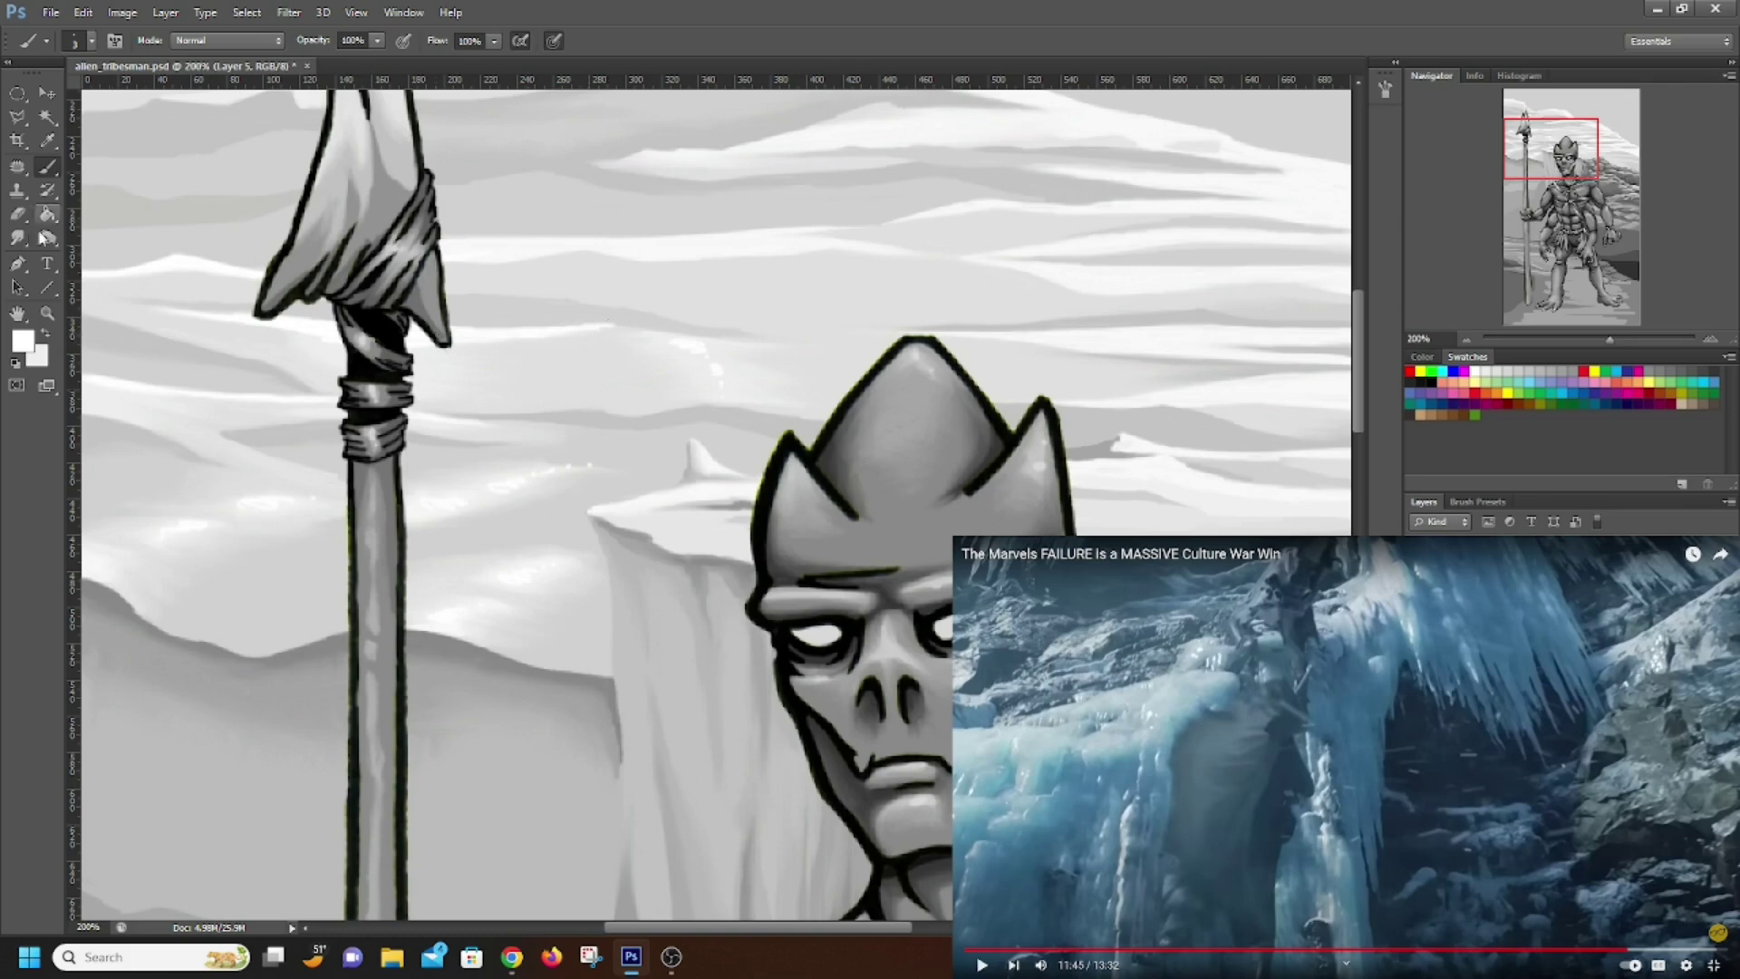
pyautogui.press('r')
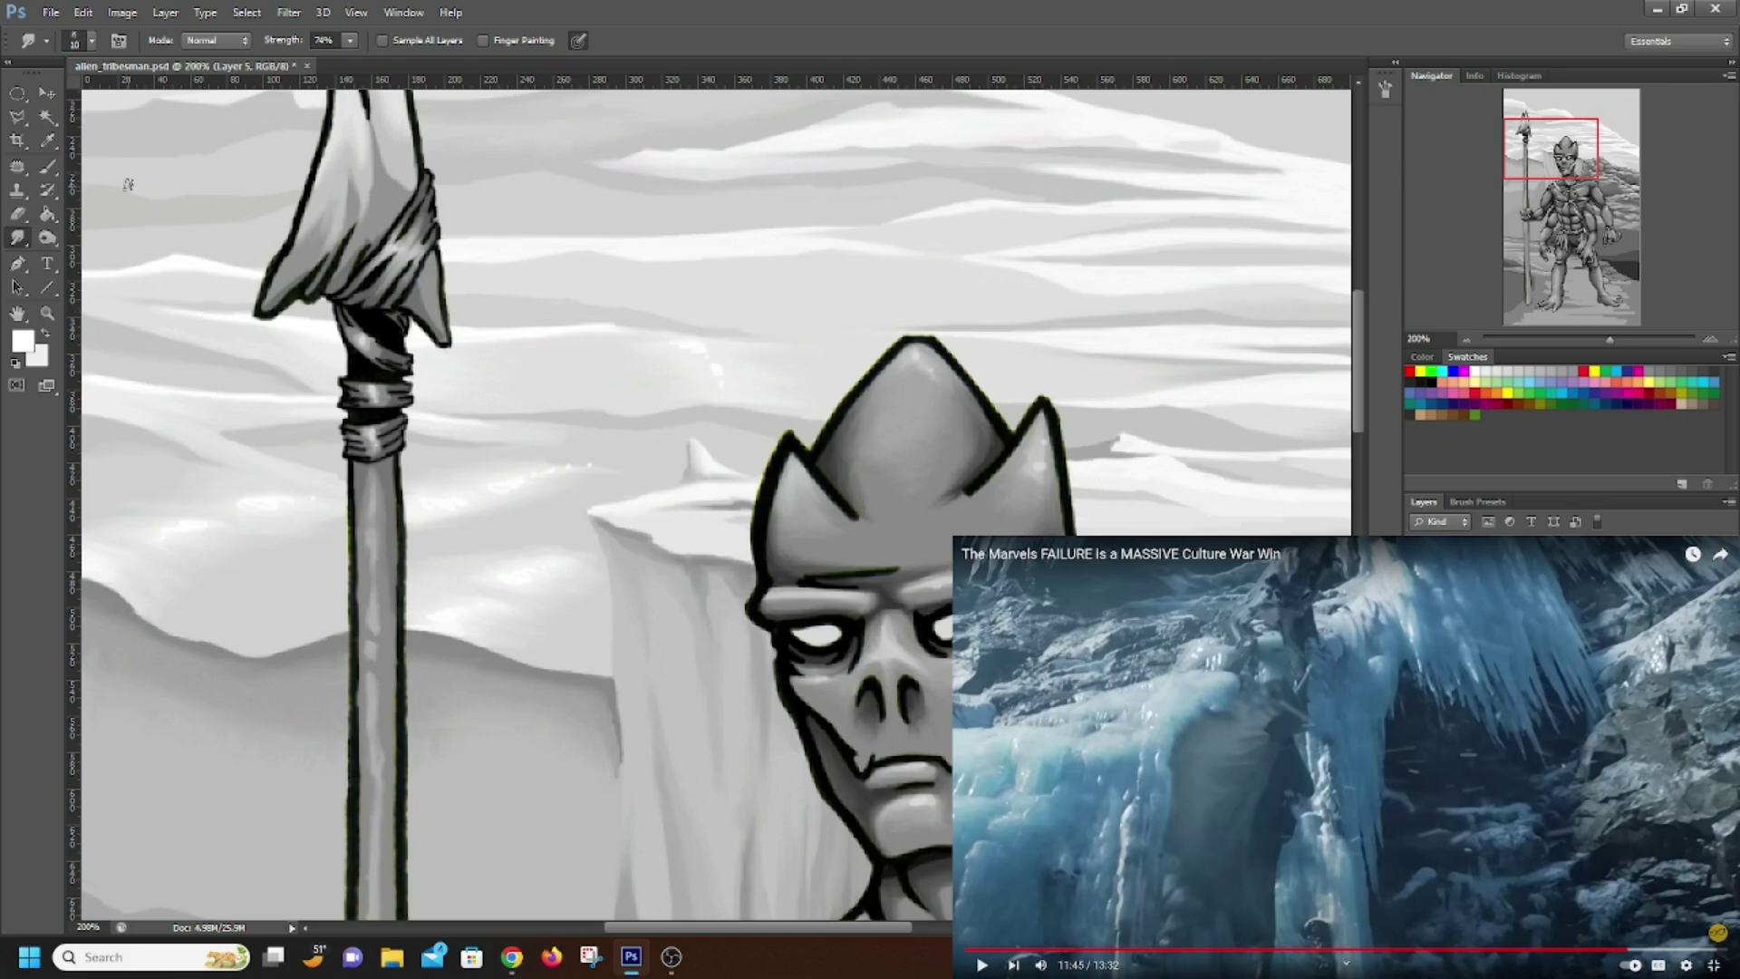
pyautogui.click(48, 167)
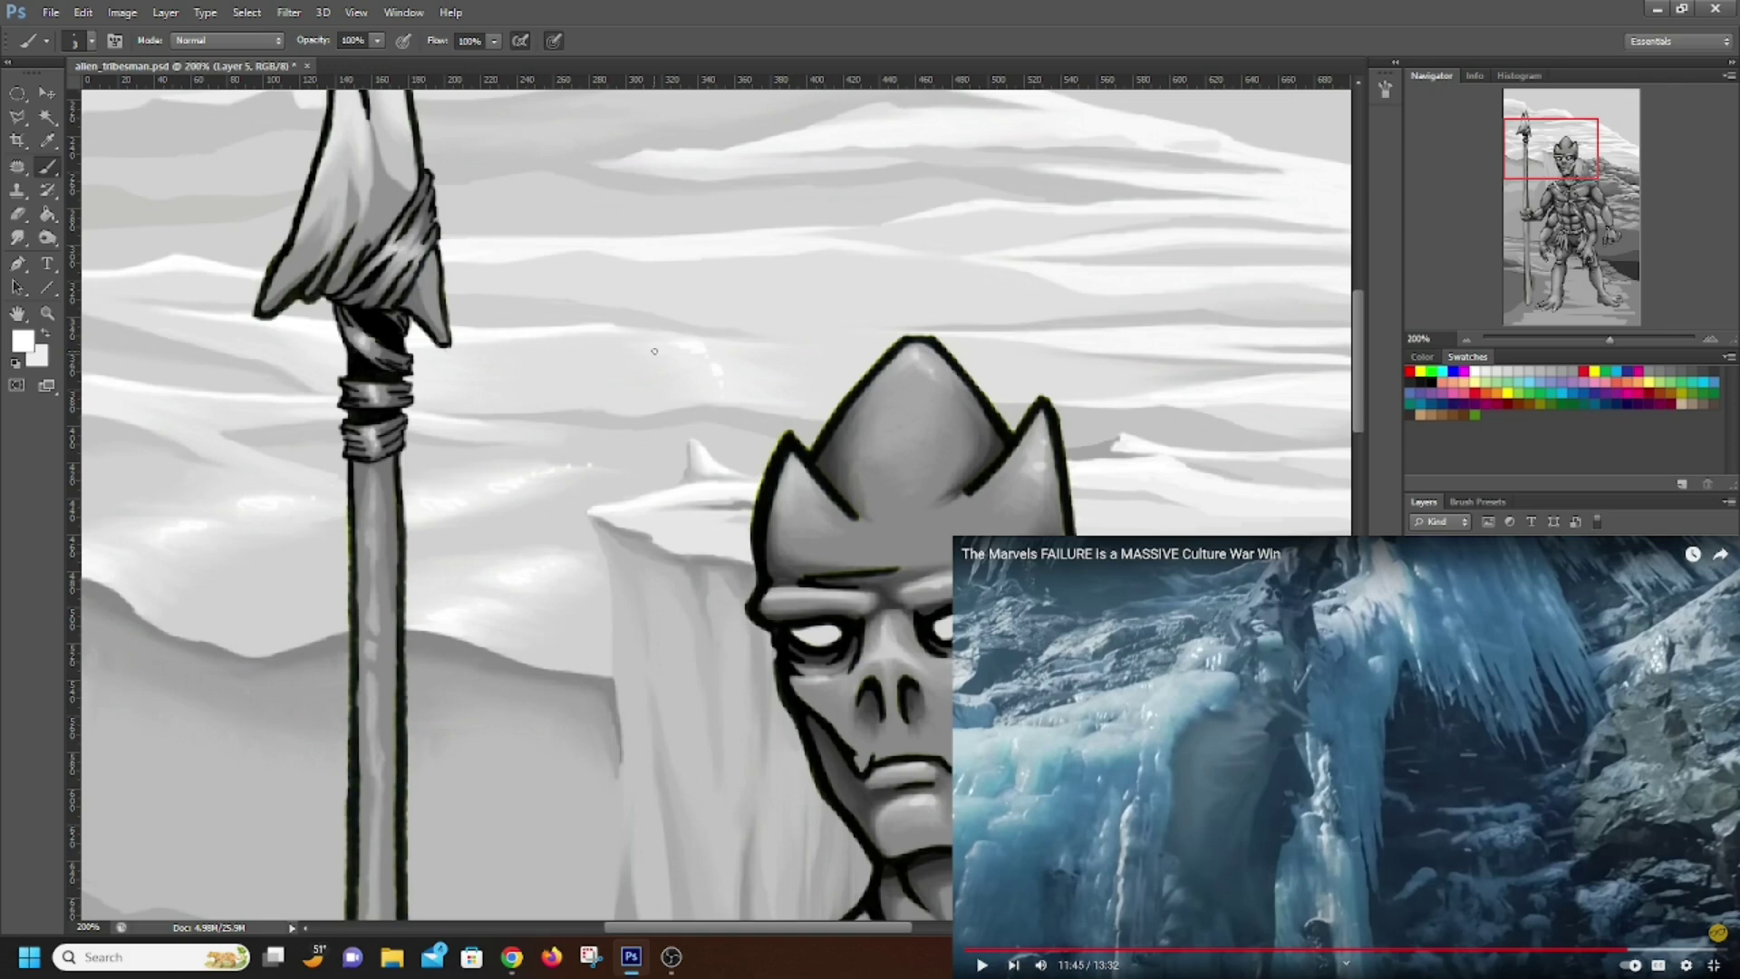
pyautogui.moveTo(581, 346)
pyautogui.mouseDown()
pyautogui.moveTo(600, 403)
pyautogui.moveTo(560, 365)
pyautogui.moveTo(609, 353)
pyautogui.moveTo(543, 370)
pyautogui.moveTo(621, 405)
pyautogui.moveTo(540, 387)
pyautogui.mouseUp()
pyautogui.press('r')
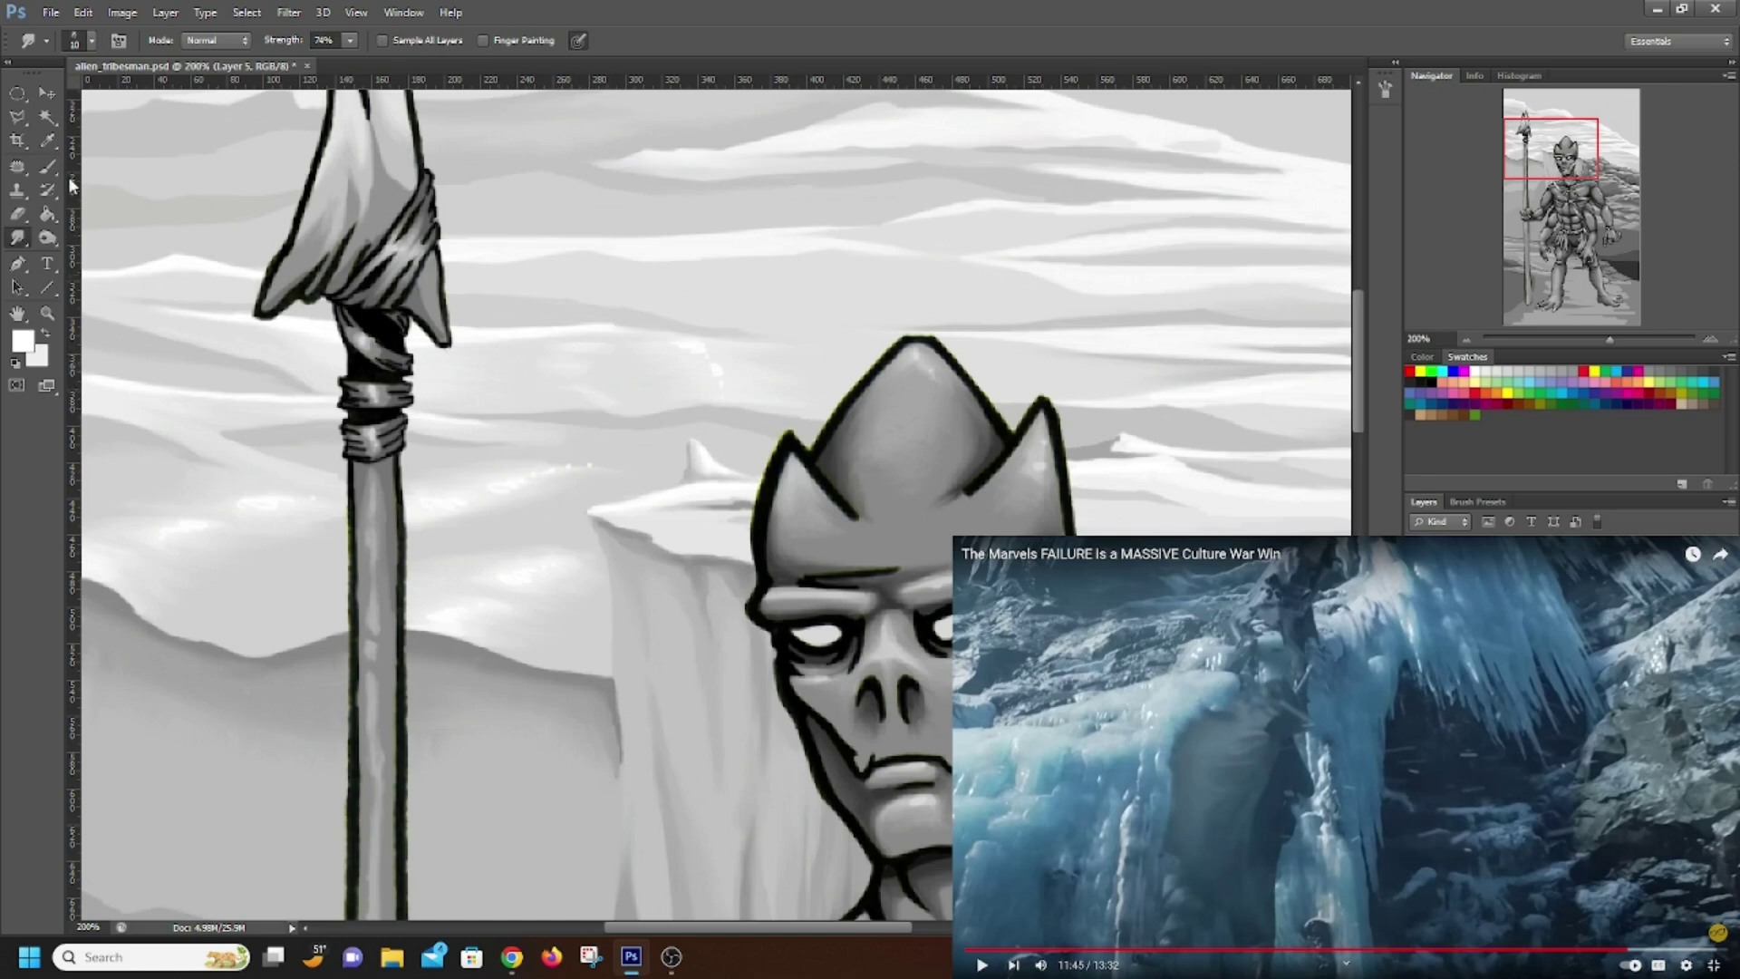
pyautogui.click(47, 167)
pyautogui.moveTo(559, 366); pyautogui.dragTo(598, 400)
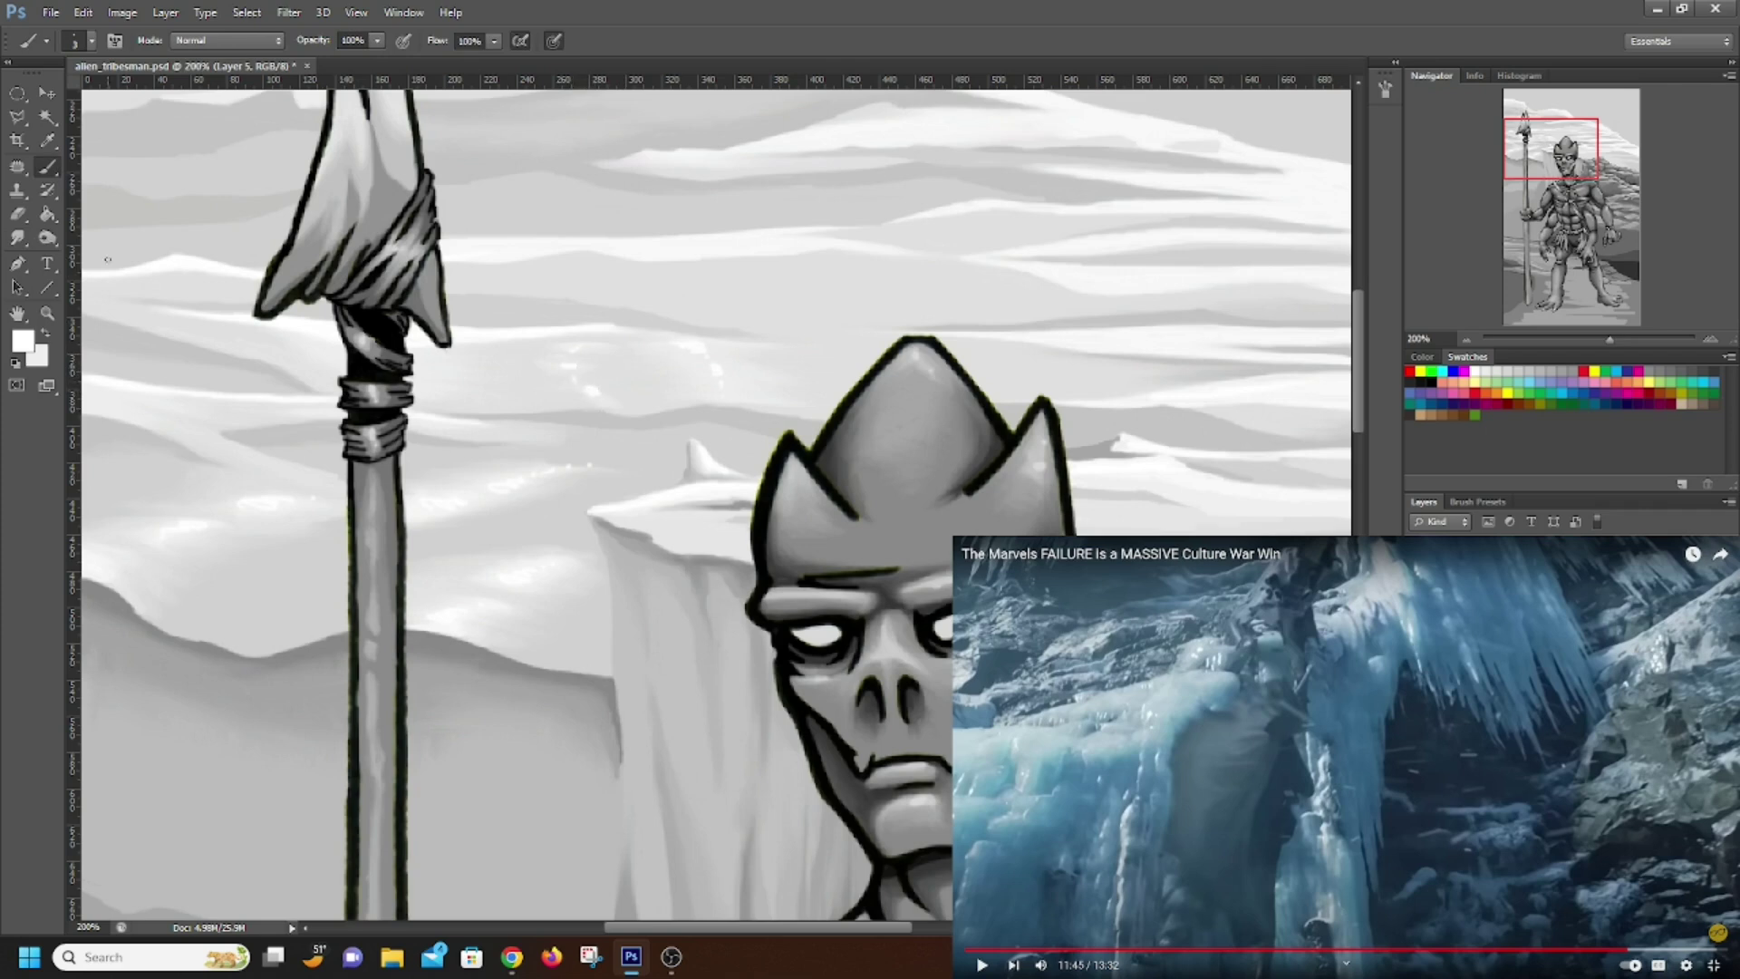
pyautogui.click(17, 238)
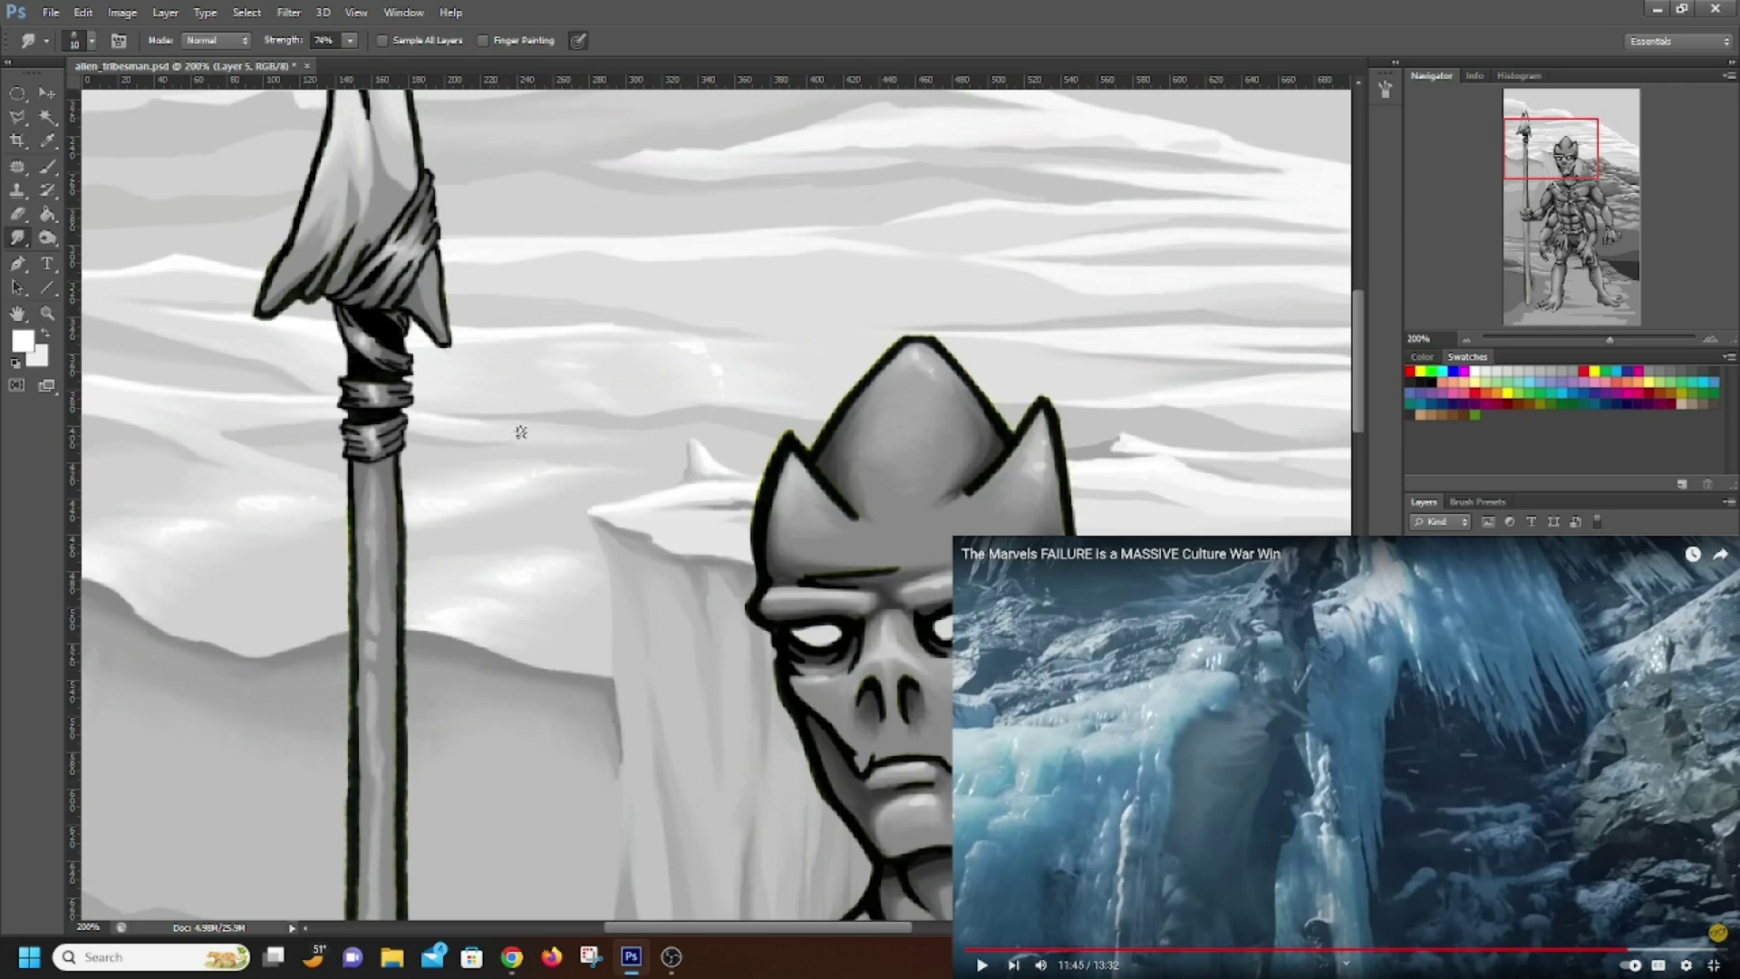
# Paint a thin white highlight along the slope band above the clifftop and smudge it
pyautogui.click(48, 167)
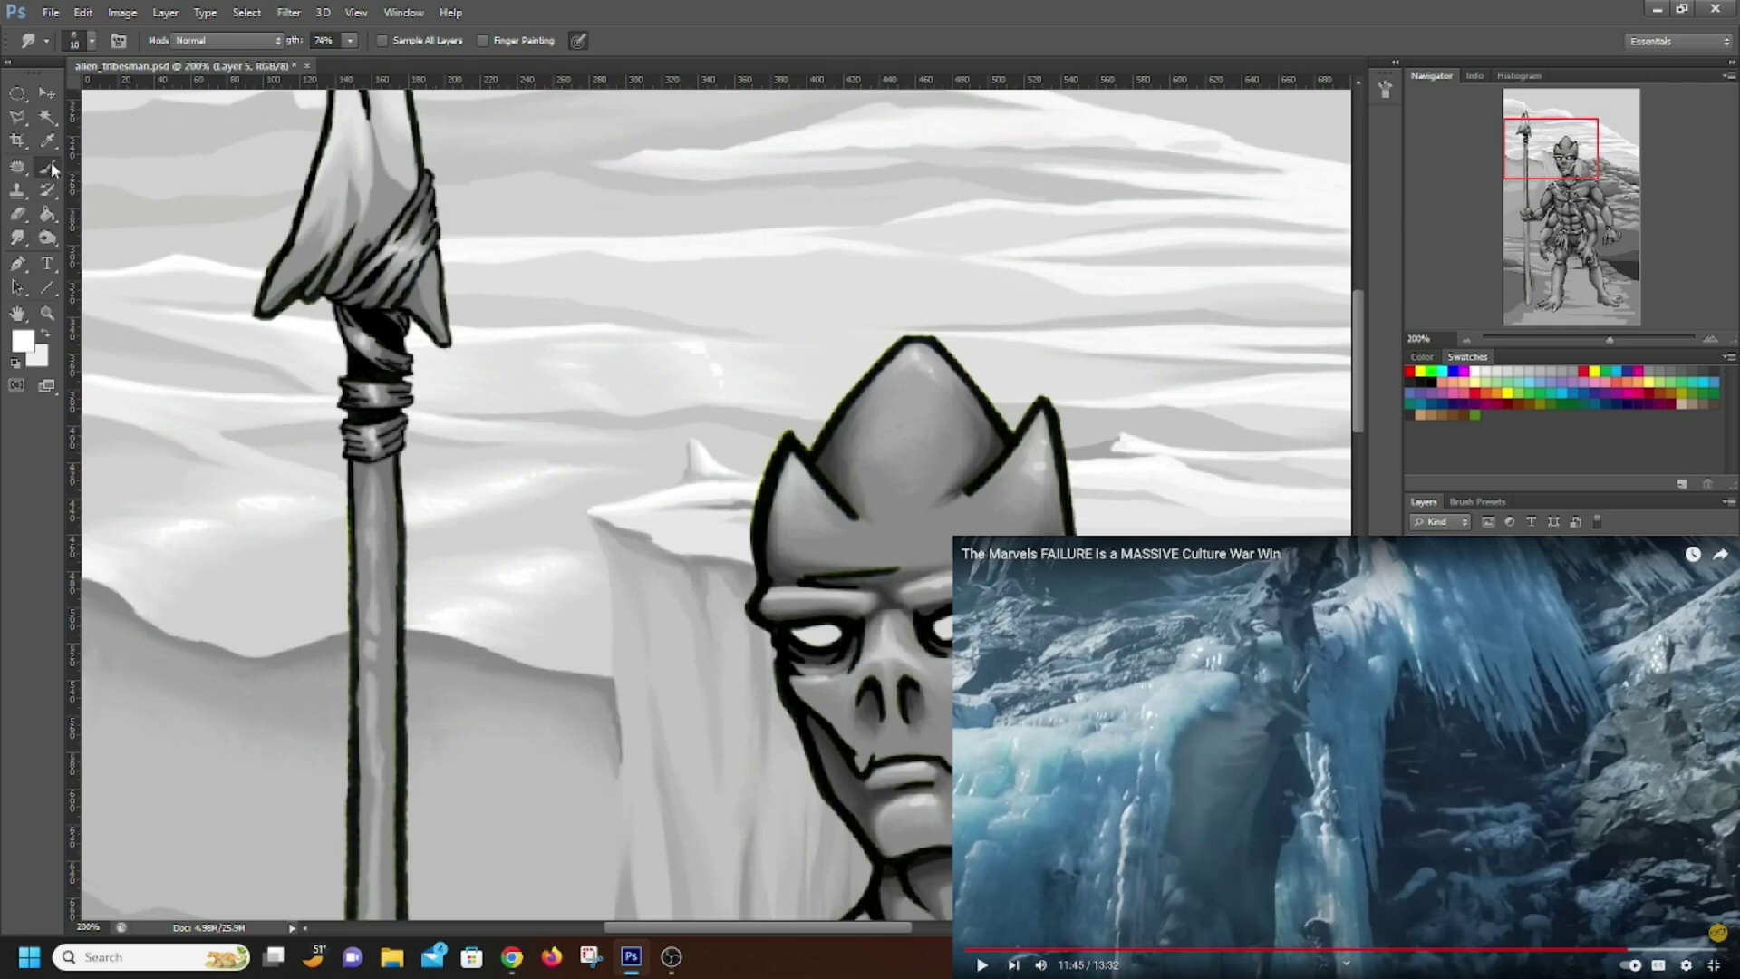
pyautogui.moveTo(491, 429); pyautogui.dragTo(740, 430)
pyautogui.click(18, 237)
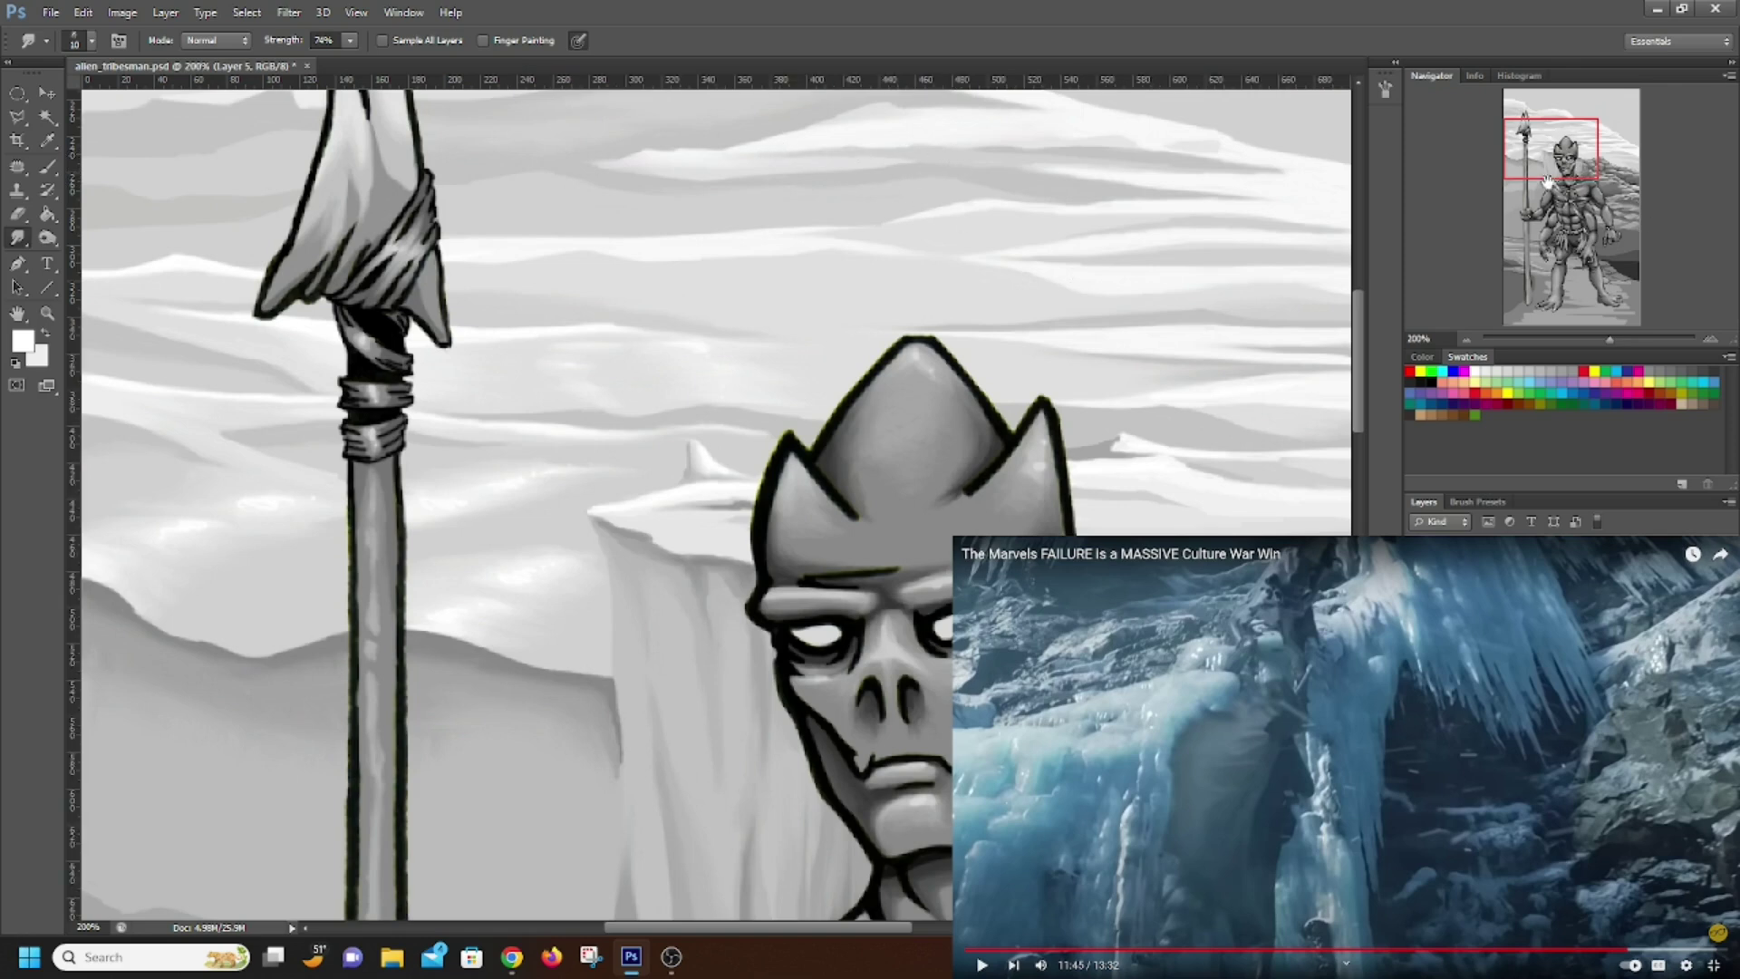
# Paint white highlights on the mountain beside the spearhead and along the ridge behind its tip, then clean up and smudge their edges
pyautogui.moveTo(1570, 161); pyautogui.dragTo(1526, 131)
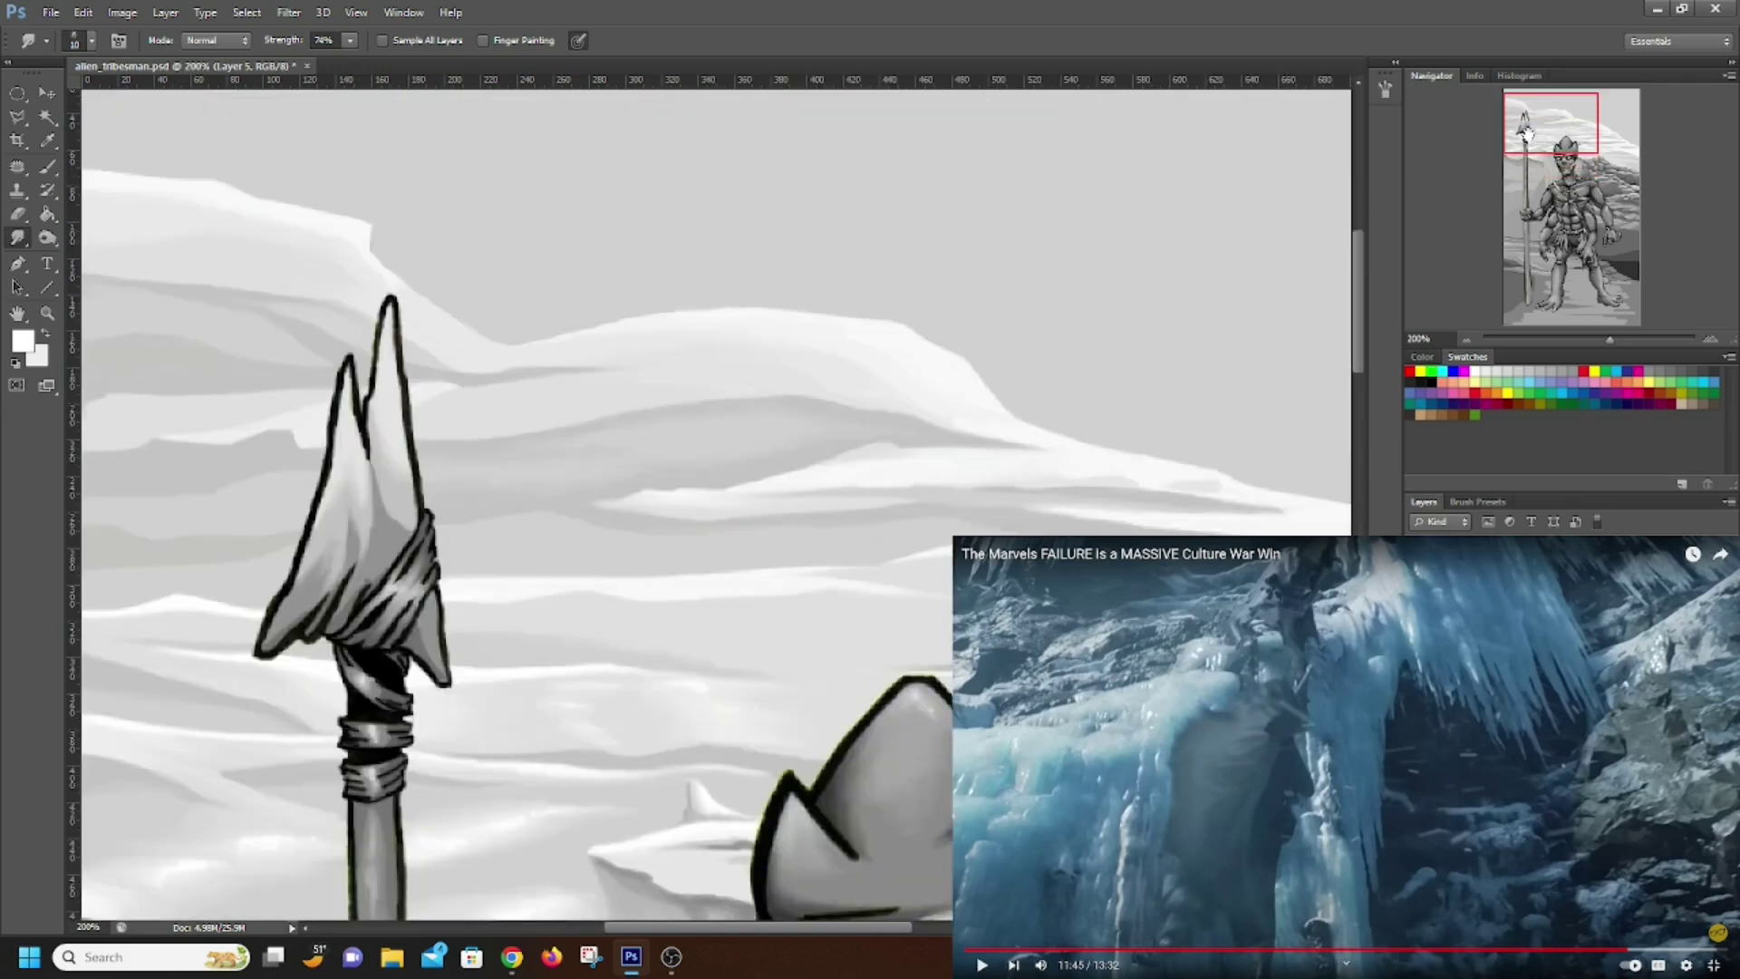
pyautogui.click(47, 167)
pyautogui.moveTo(298, 440); pyautogui.dragTo(313, 441)
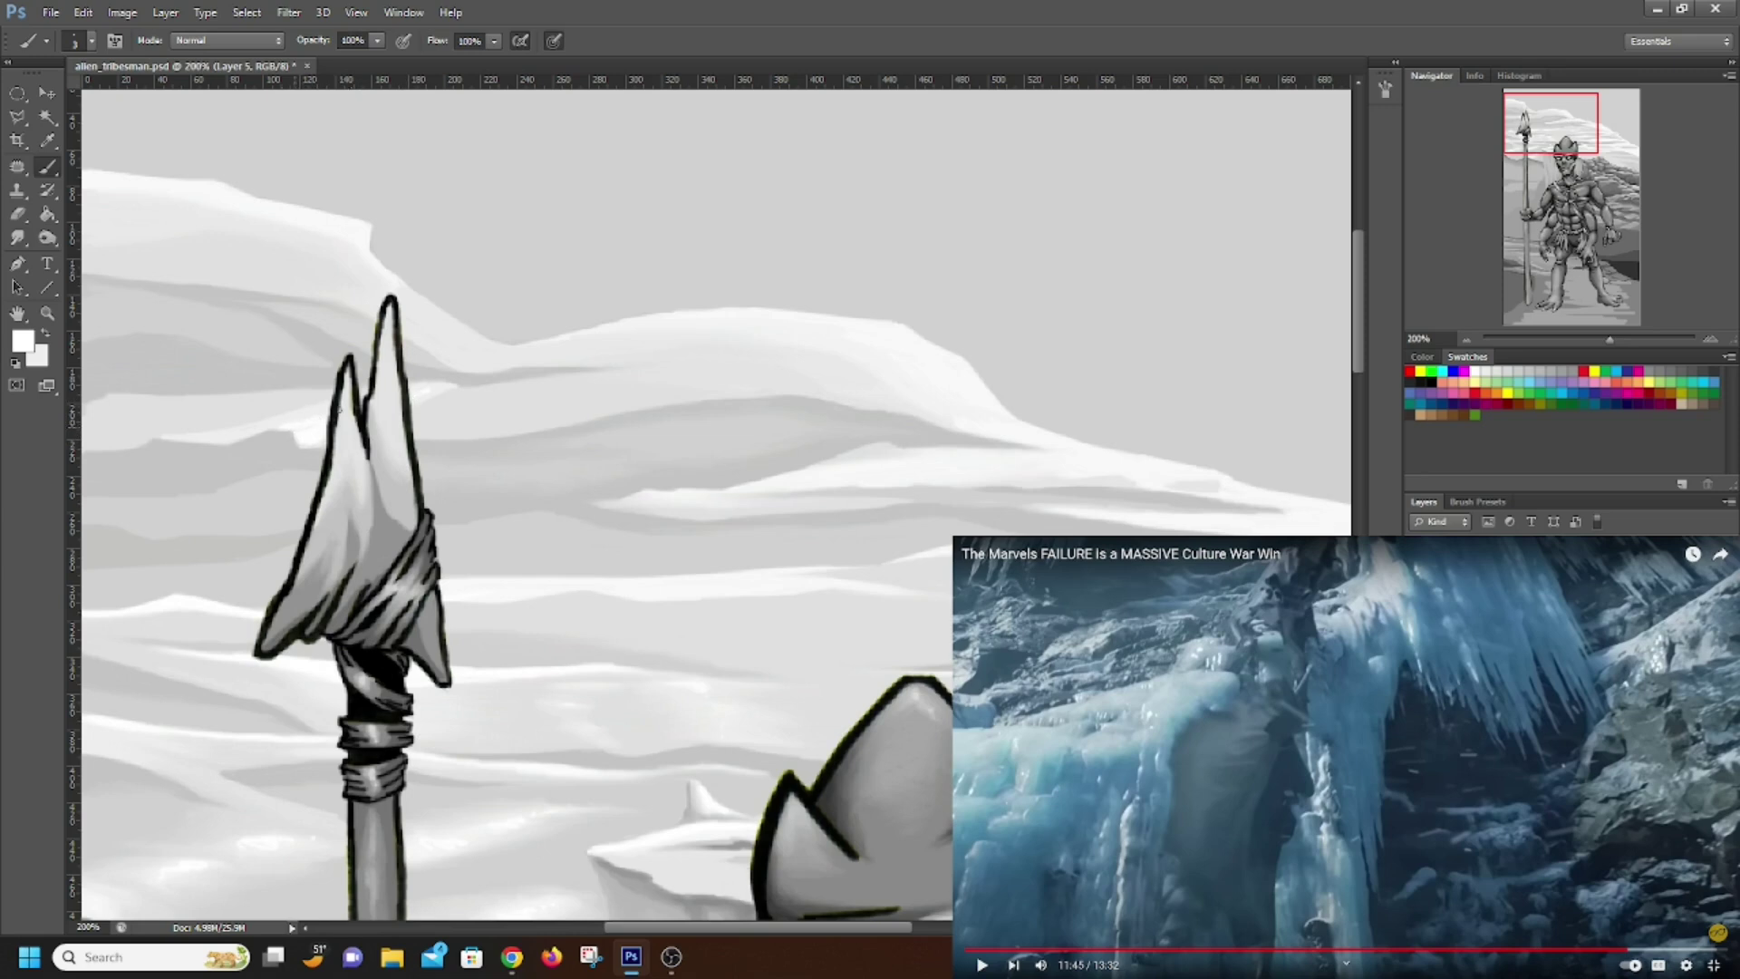
pyautogui.moveTo(396, 287)
pyautogui.mouseDown()
pyautogui.moveTo(428, 314)
pyautogui.moveTo(366, 255)
pyautogui.moveTo(477, 337)
pyautogui.moveTo(424, 317)
pyautogui.mouseUp()
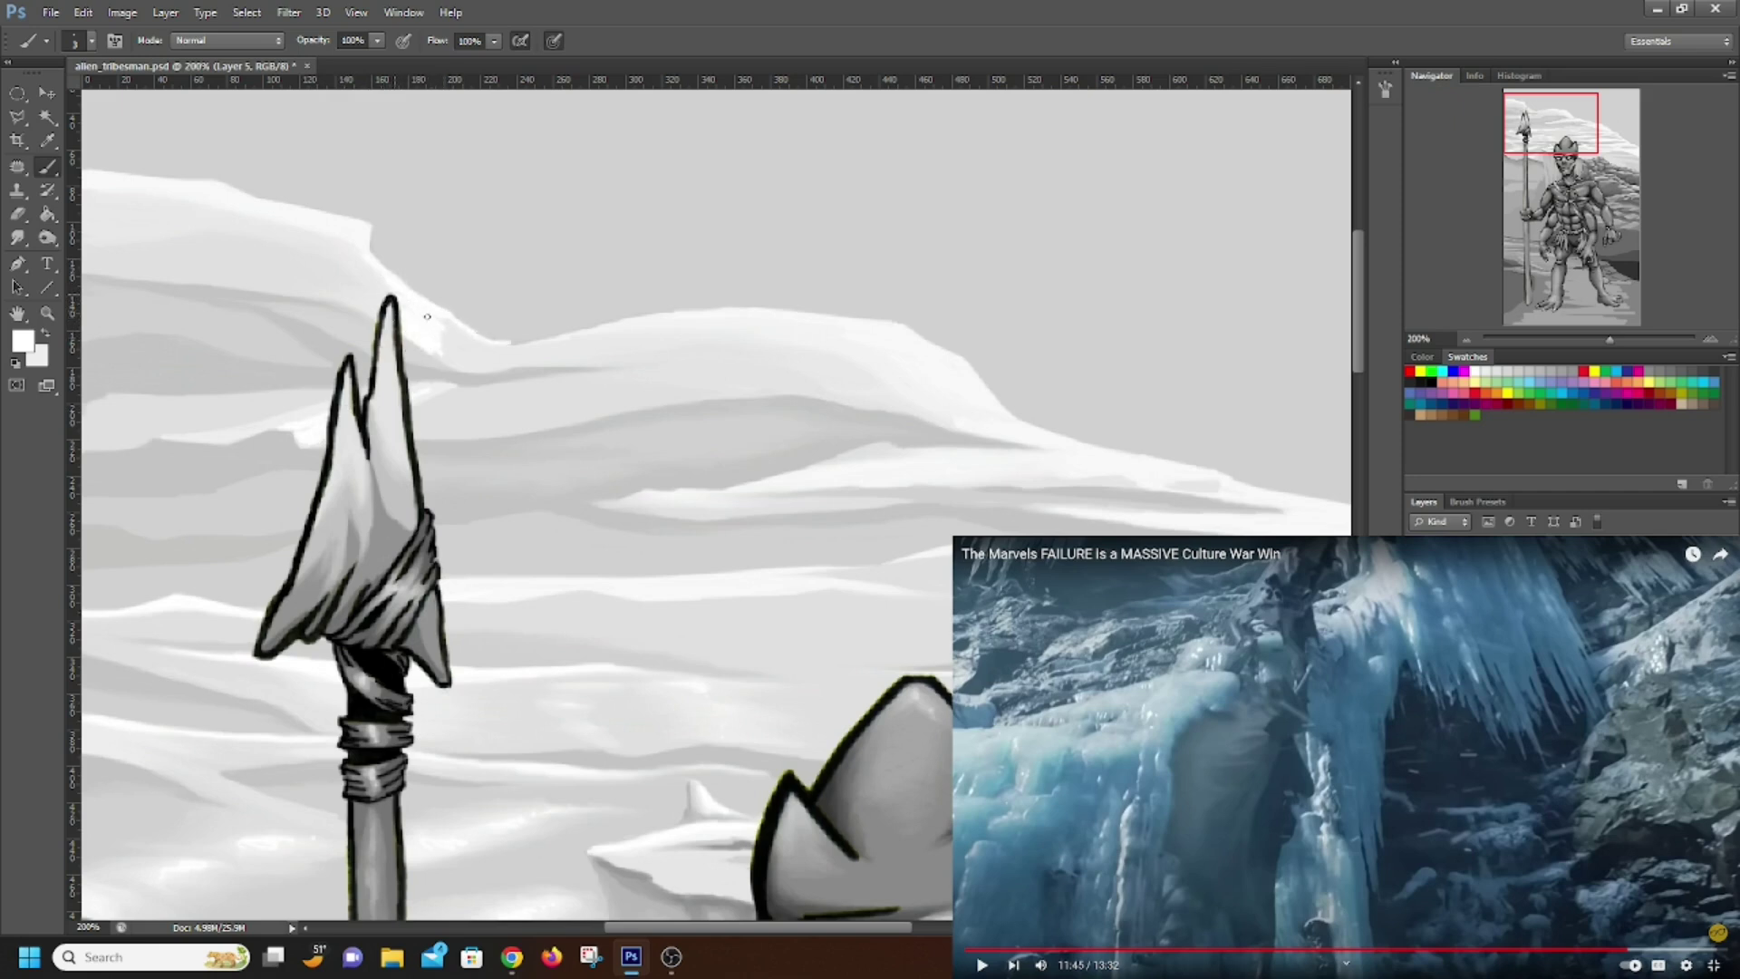
pyautogui.click(17, 237)
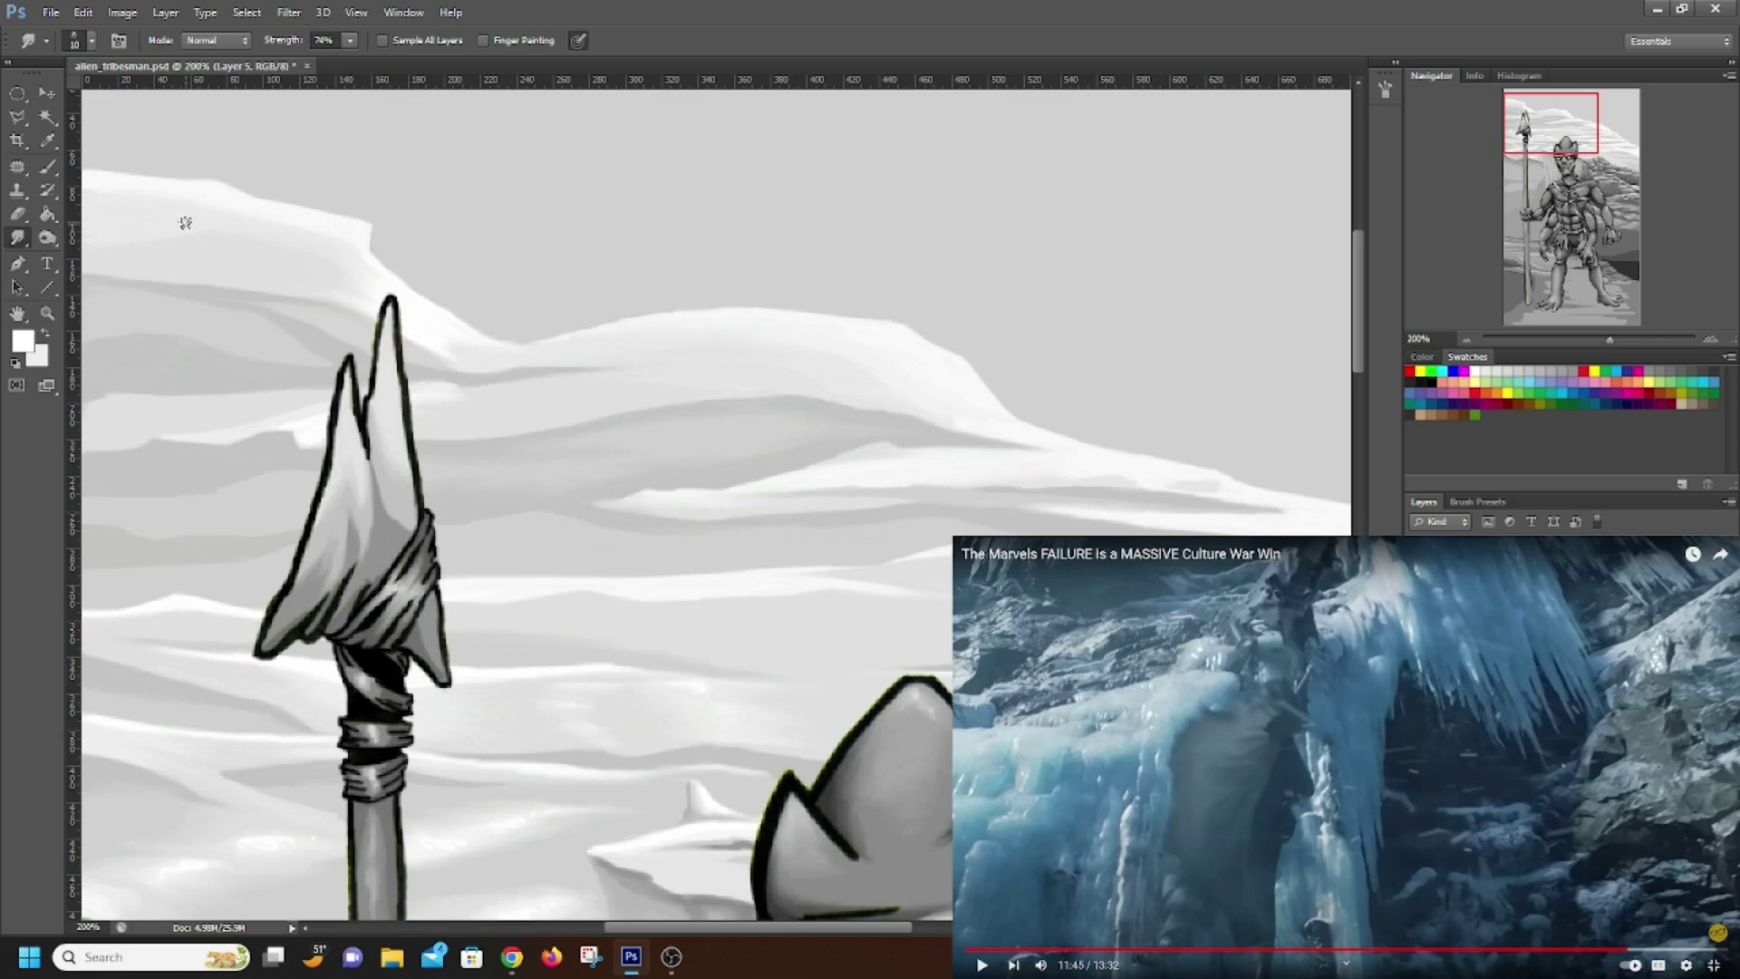
pyautogui.click(17, 214)
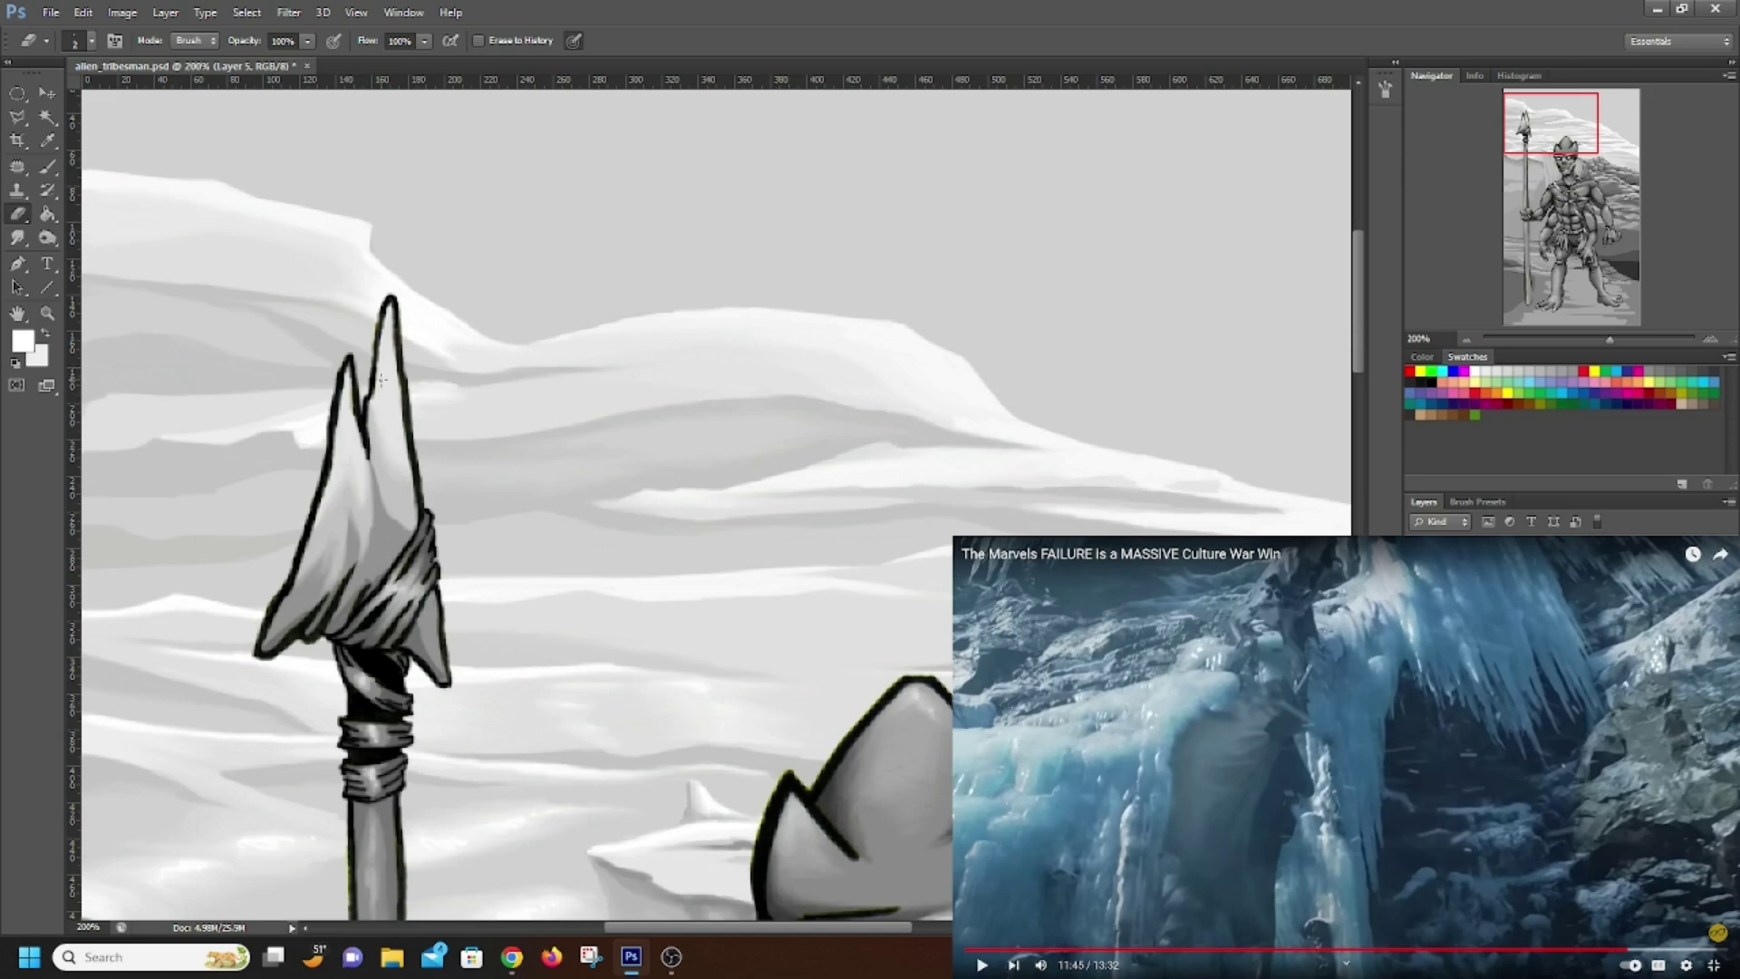
pyautogui.click(18, 238)
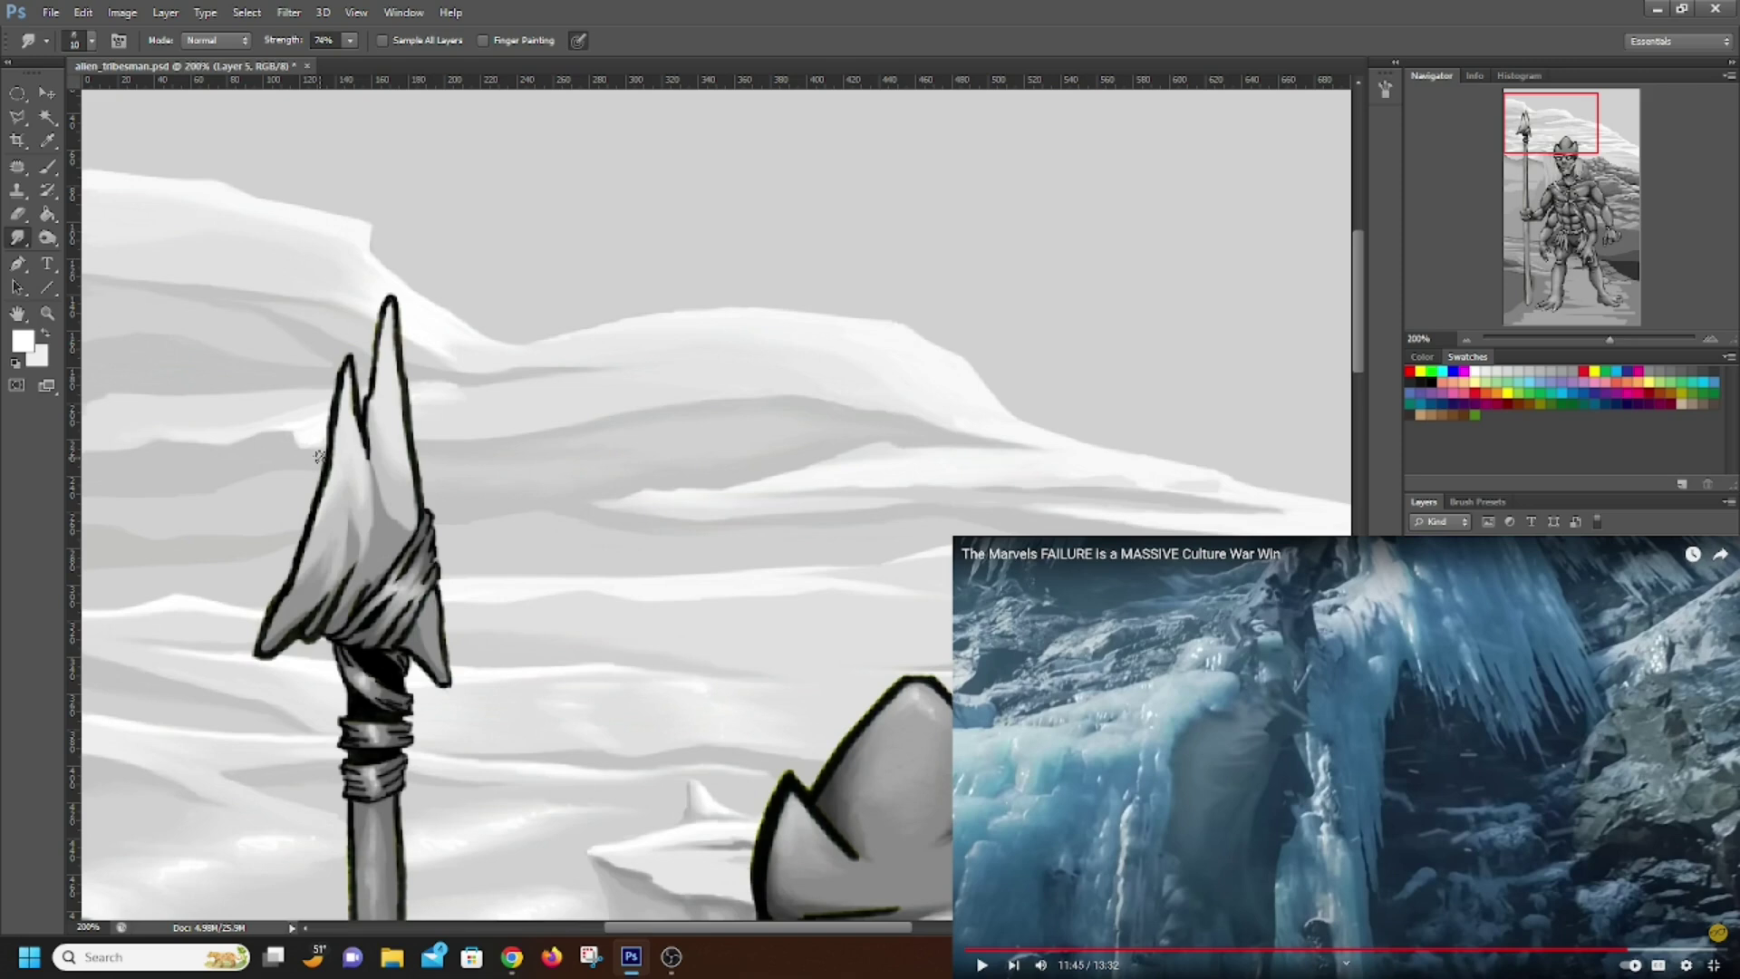
# Set the foreground color to a light gray, paint two shadow streaks on the mountain beside the spearhead and smudge them
pyautogui.press('i')
pyautogui.click(24, 344)
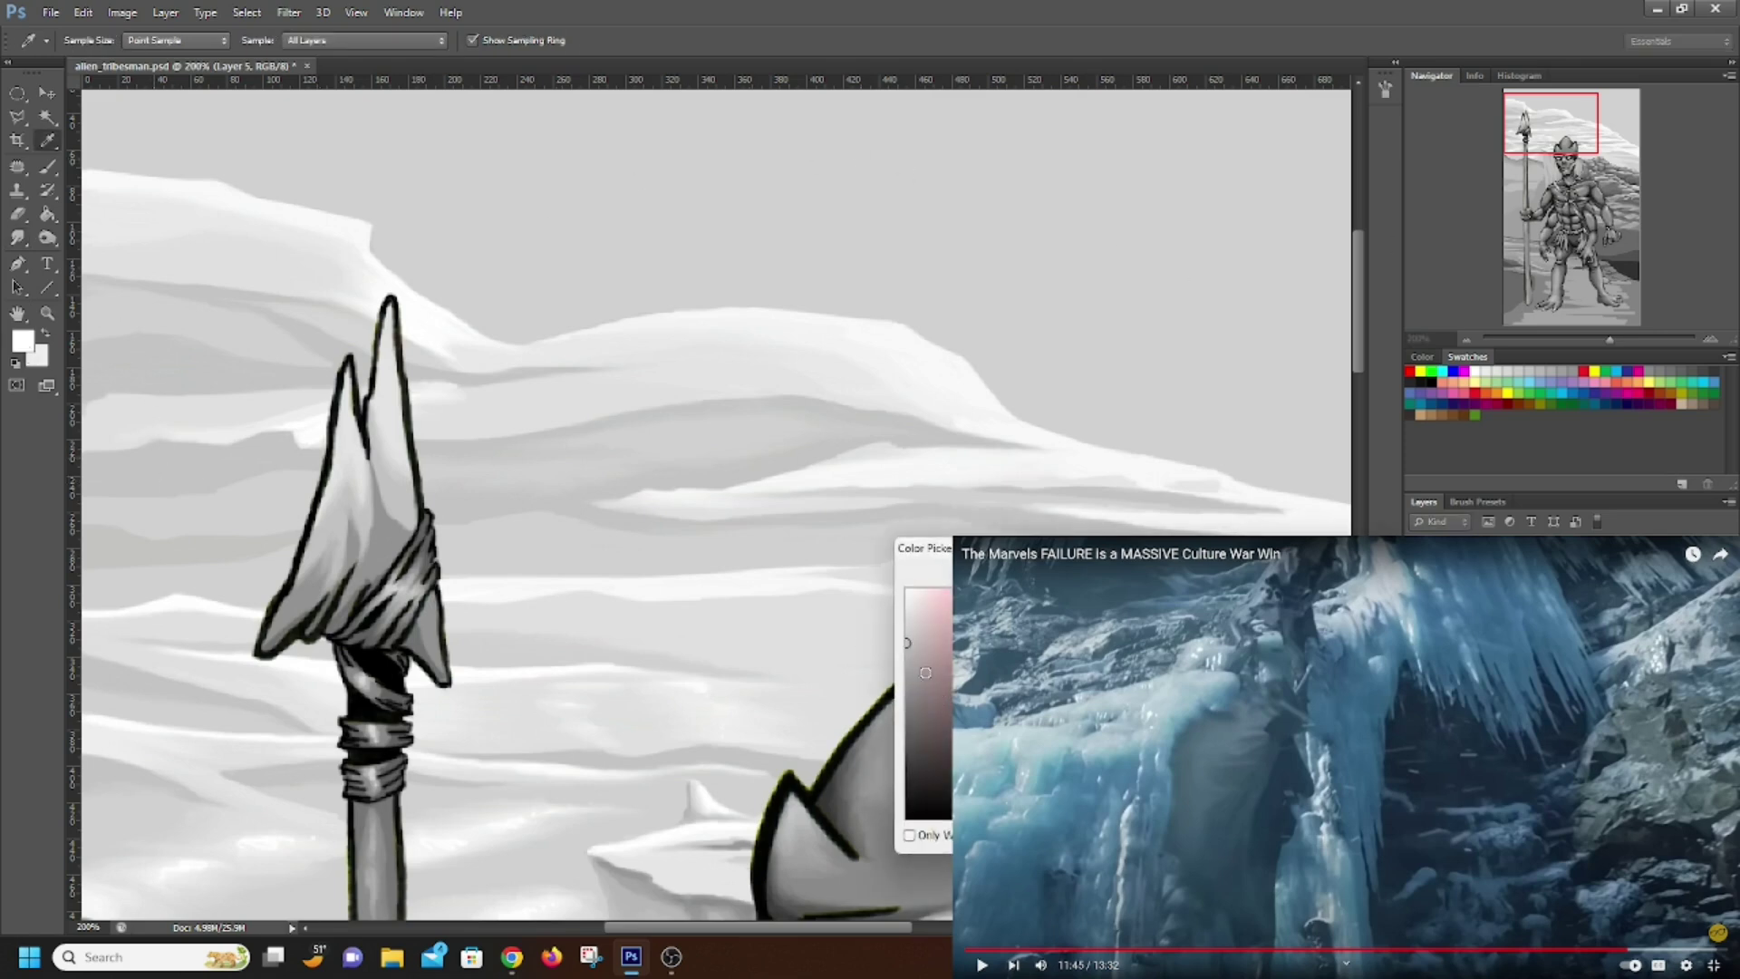
pyautogui.press('Return')
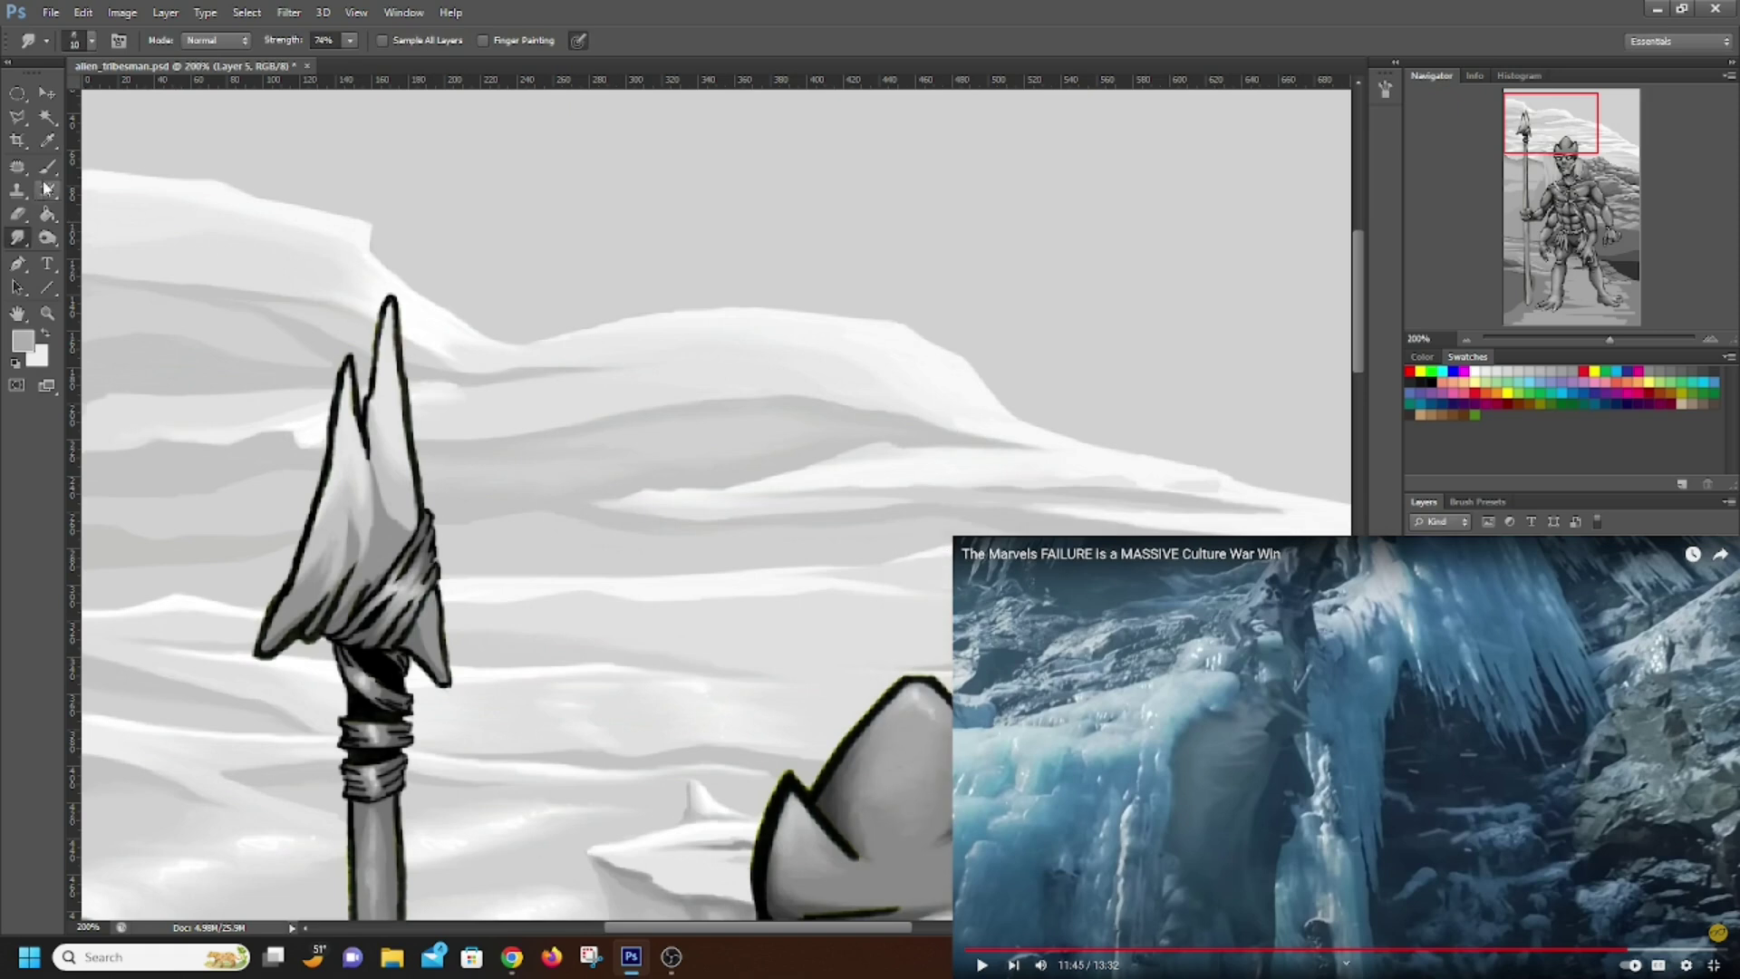
pyautogui.press('b')
pyautogui.moveTo(84, 490); pyautogui.dragTo(175, 493)
pyautogui.moveTo(132, 557)
pyautogui.mouseDown()
pyautogui.moveTo(96, 560)
pyautogui.moveTo(176, 563)
pyautogui.mouseUp()
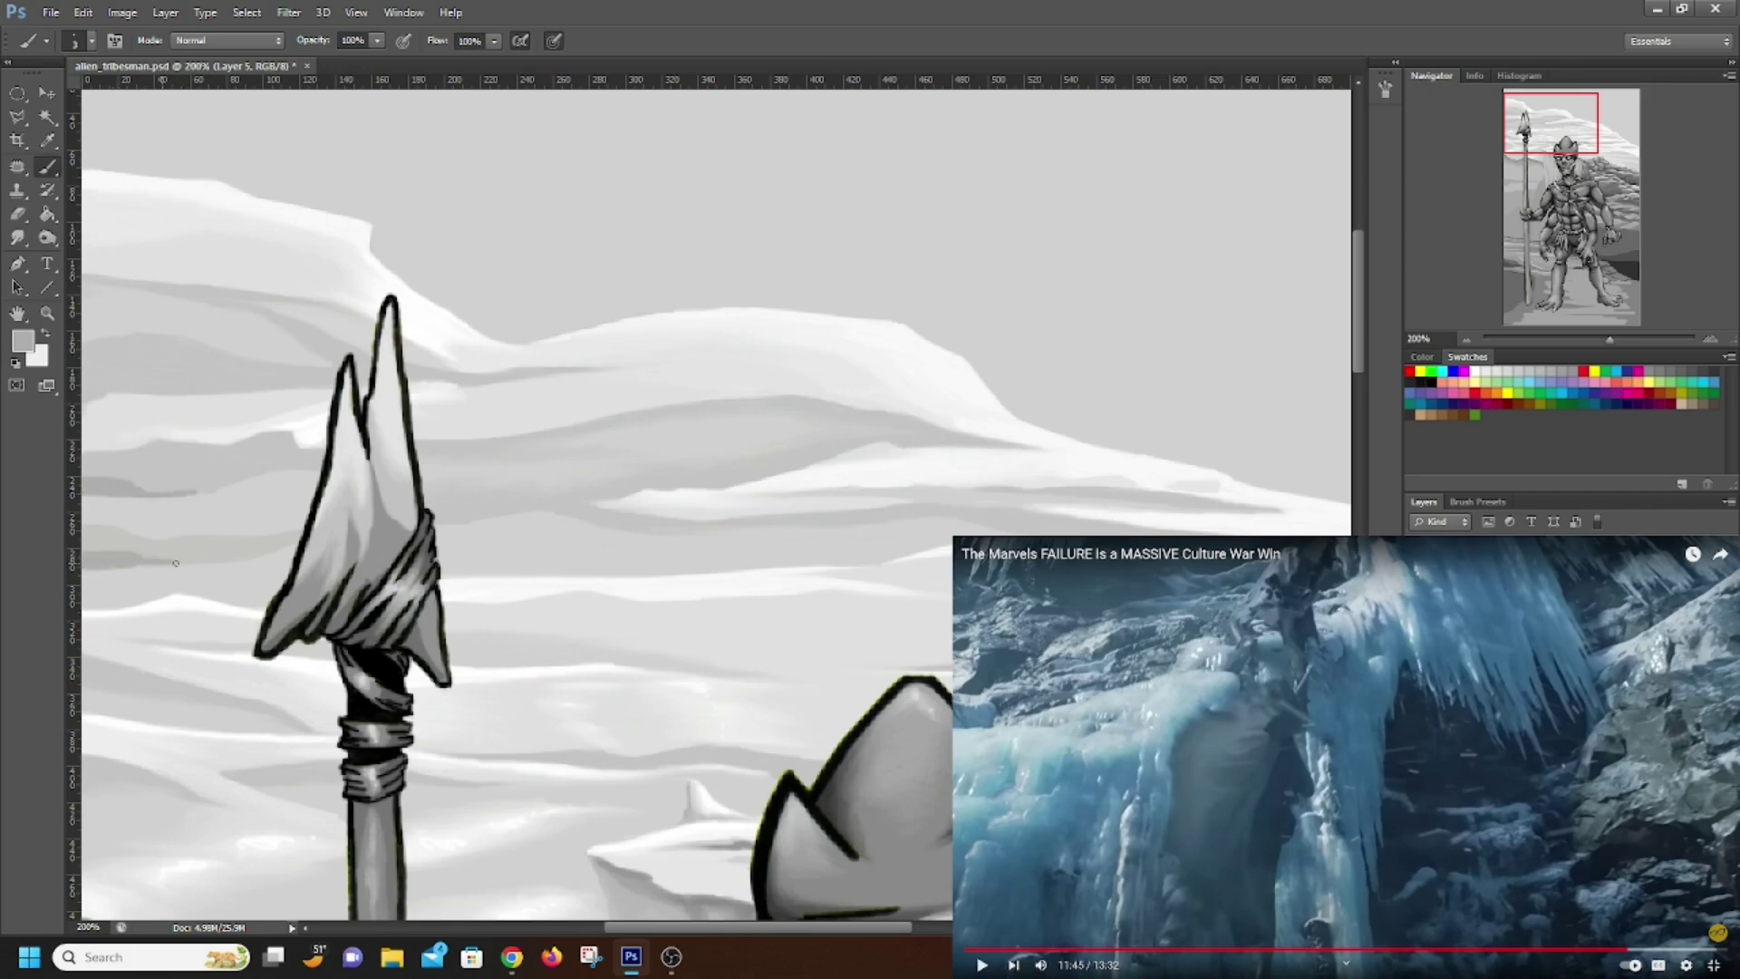
pyautogui.click(17, 237)
pyautogui.moveTo(156, 492); pyautogui.dragTo(217, 488)
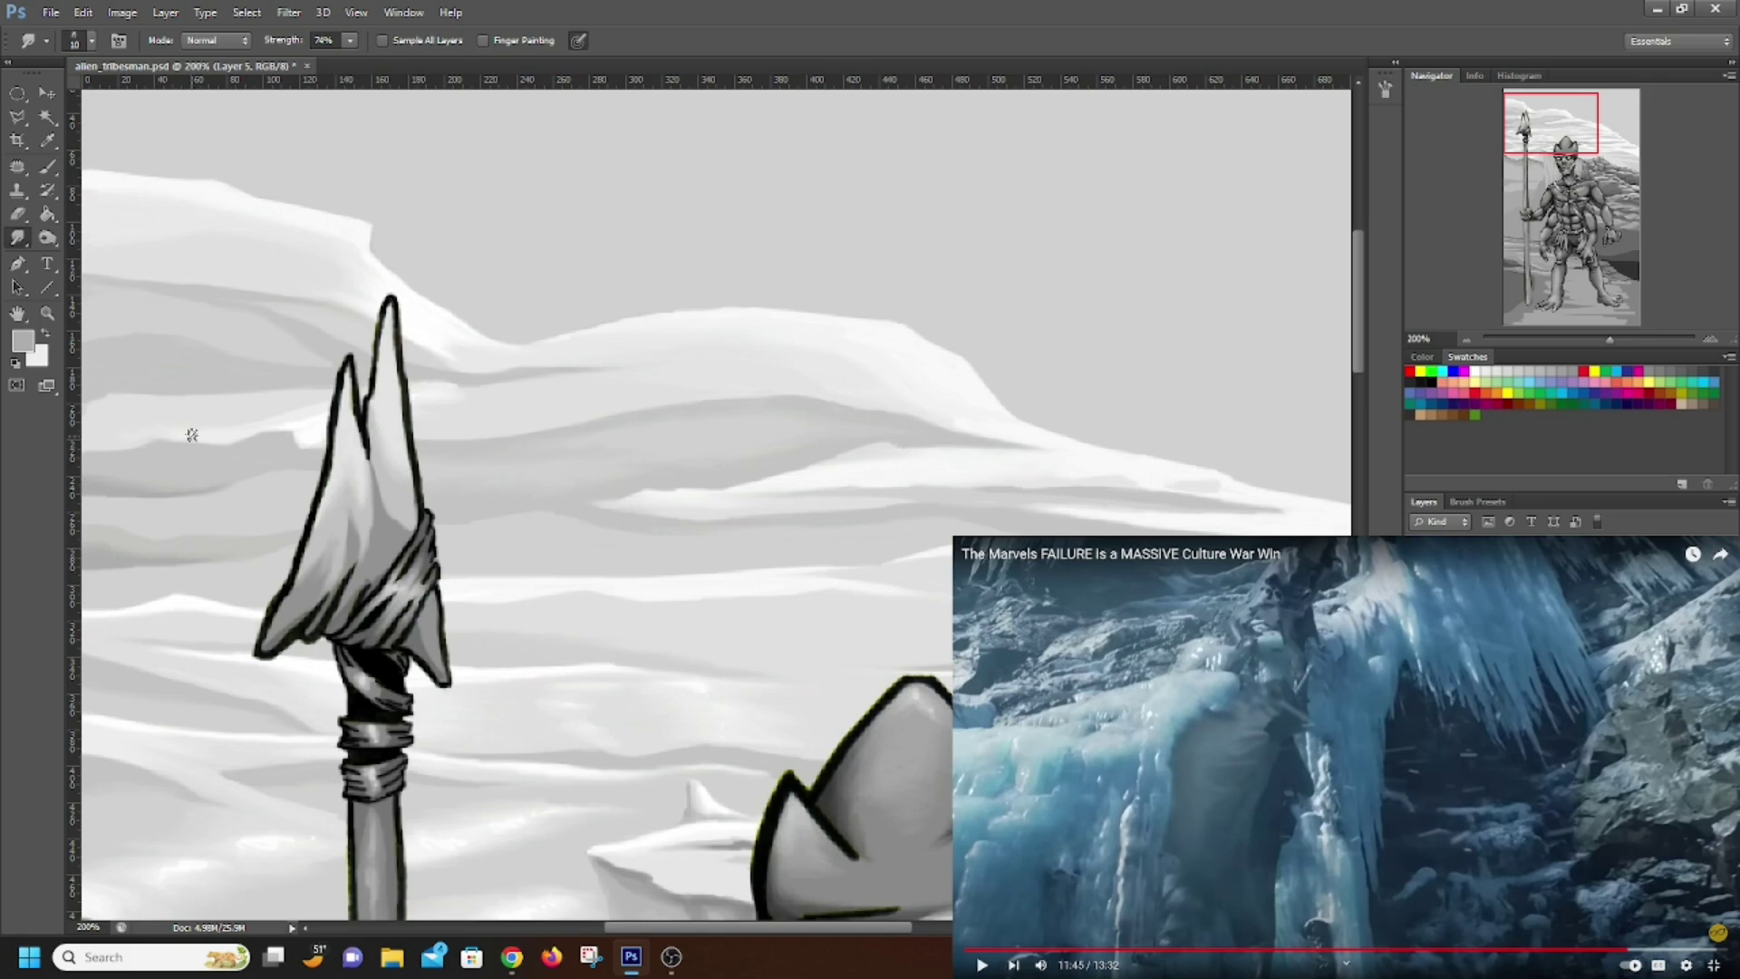
# Paint a gray shadow streak on the upper mountain band beside the spearhead and smudge it
pyautogui.click(47, 166)
pyautogui.moveTo(112, 389)
pyautogui.mouseDown()
pyautogui.moveTo(83, 399)
pyautogui.moveTo(174, 392)
pyautogui.moveTo(107, 387)
pyautogui.moveTo(131, 382)
pyautogui.moveTo(216, 392)
pyautogui.moveTo(150, 385)
pyautogui.mouseUp()
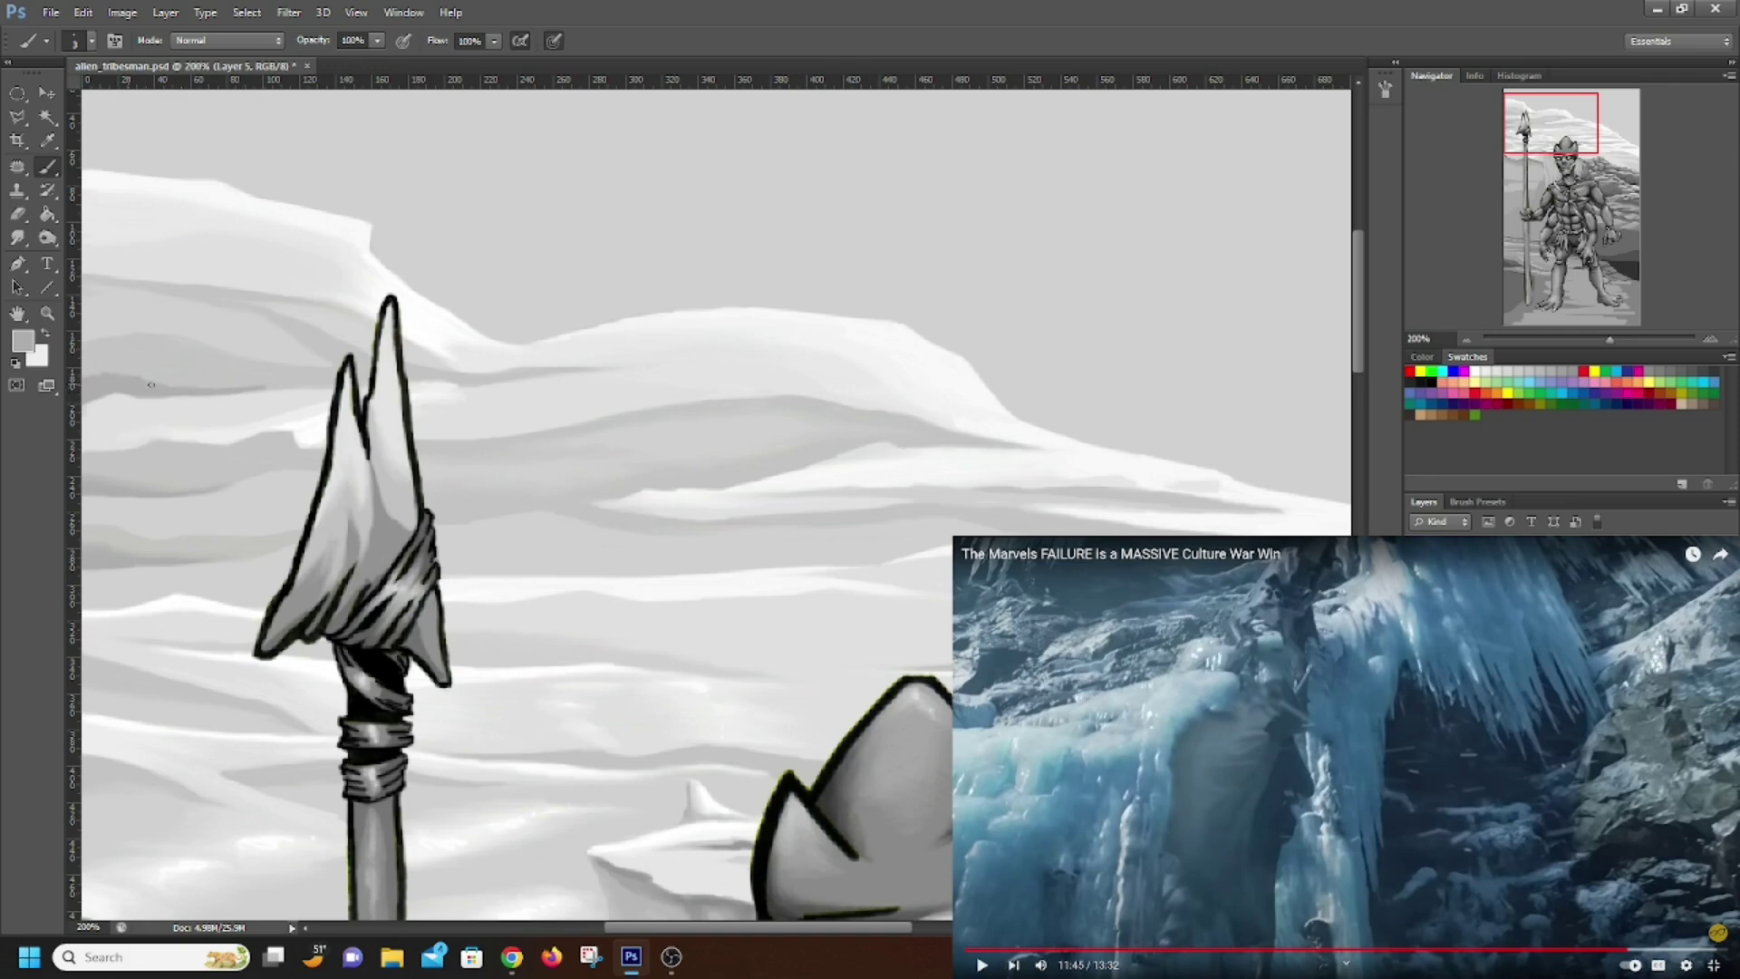
pyautogui.click(17, 238)
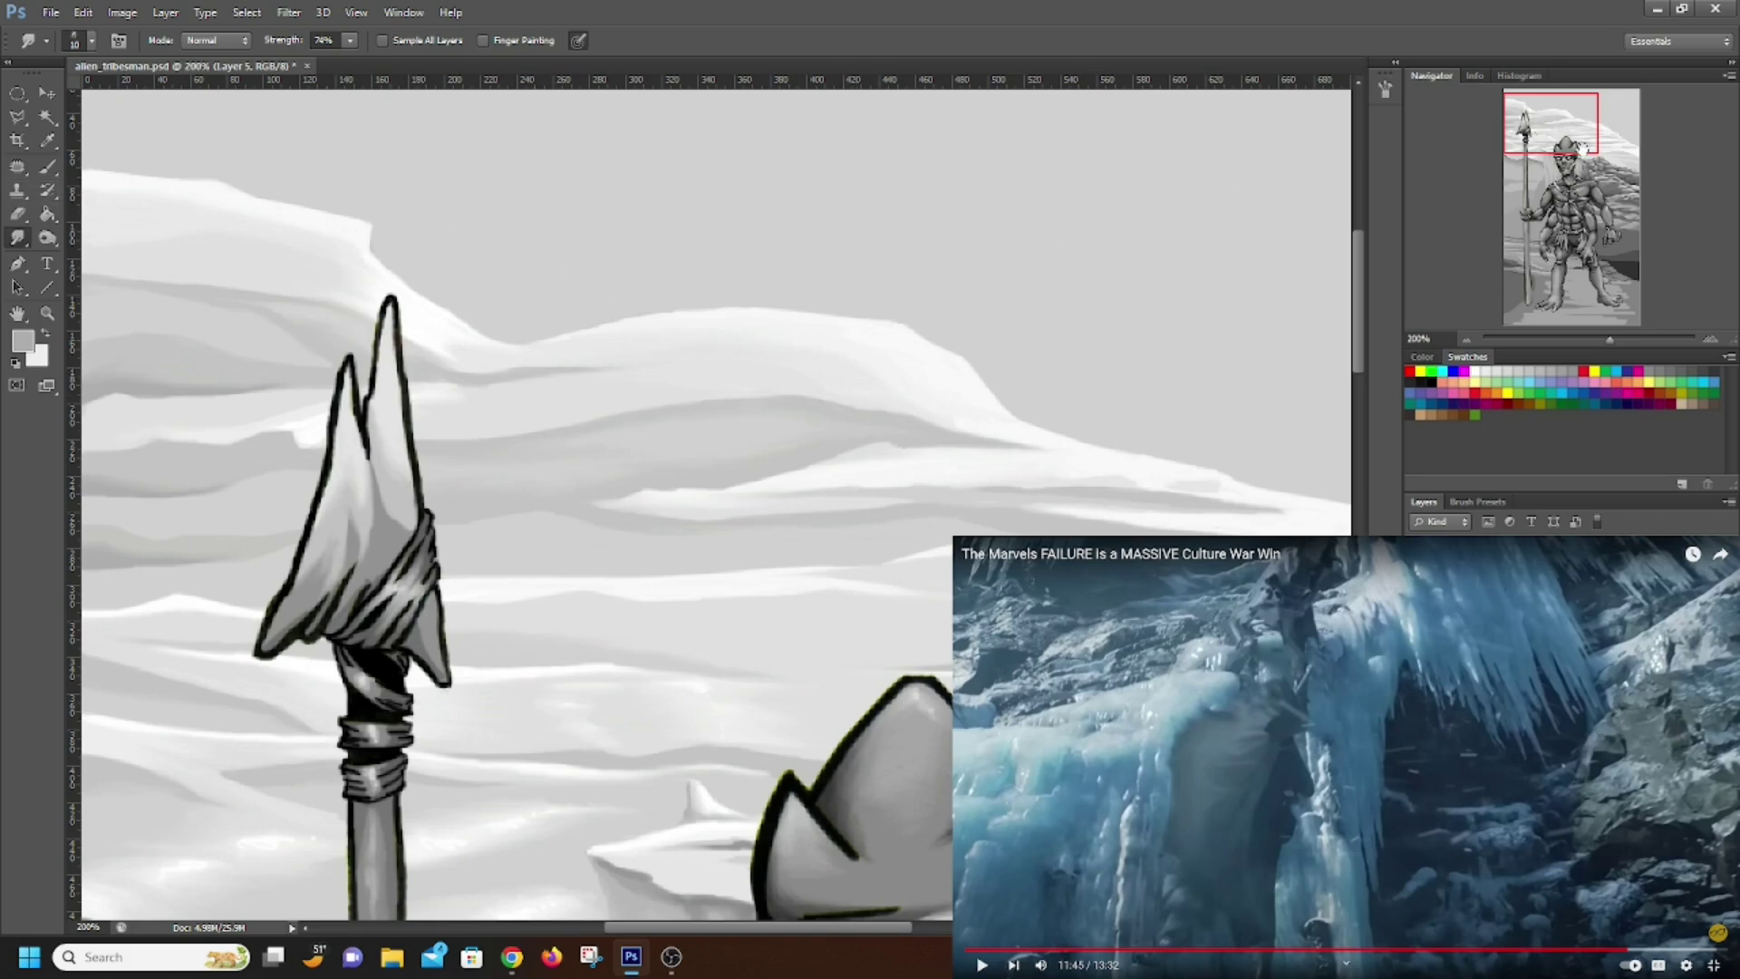
# Save the alien_tribesman.psd document
pyautogui.click(1548, 181)
pyautogui.moveTo(1547, 179); pyautogui.dragTo(1546, 163)
pyautogui.click(1463, 334)
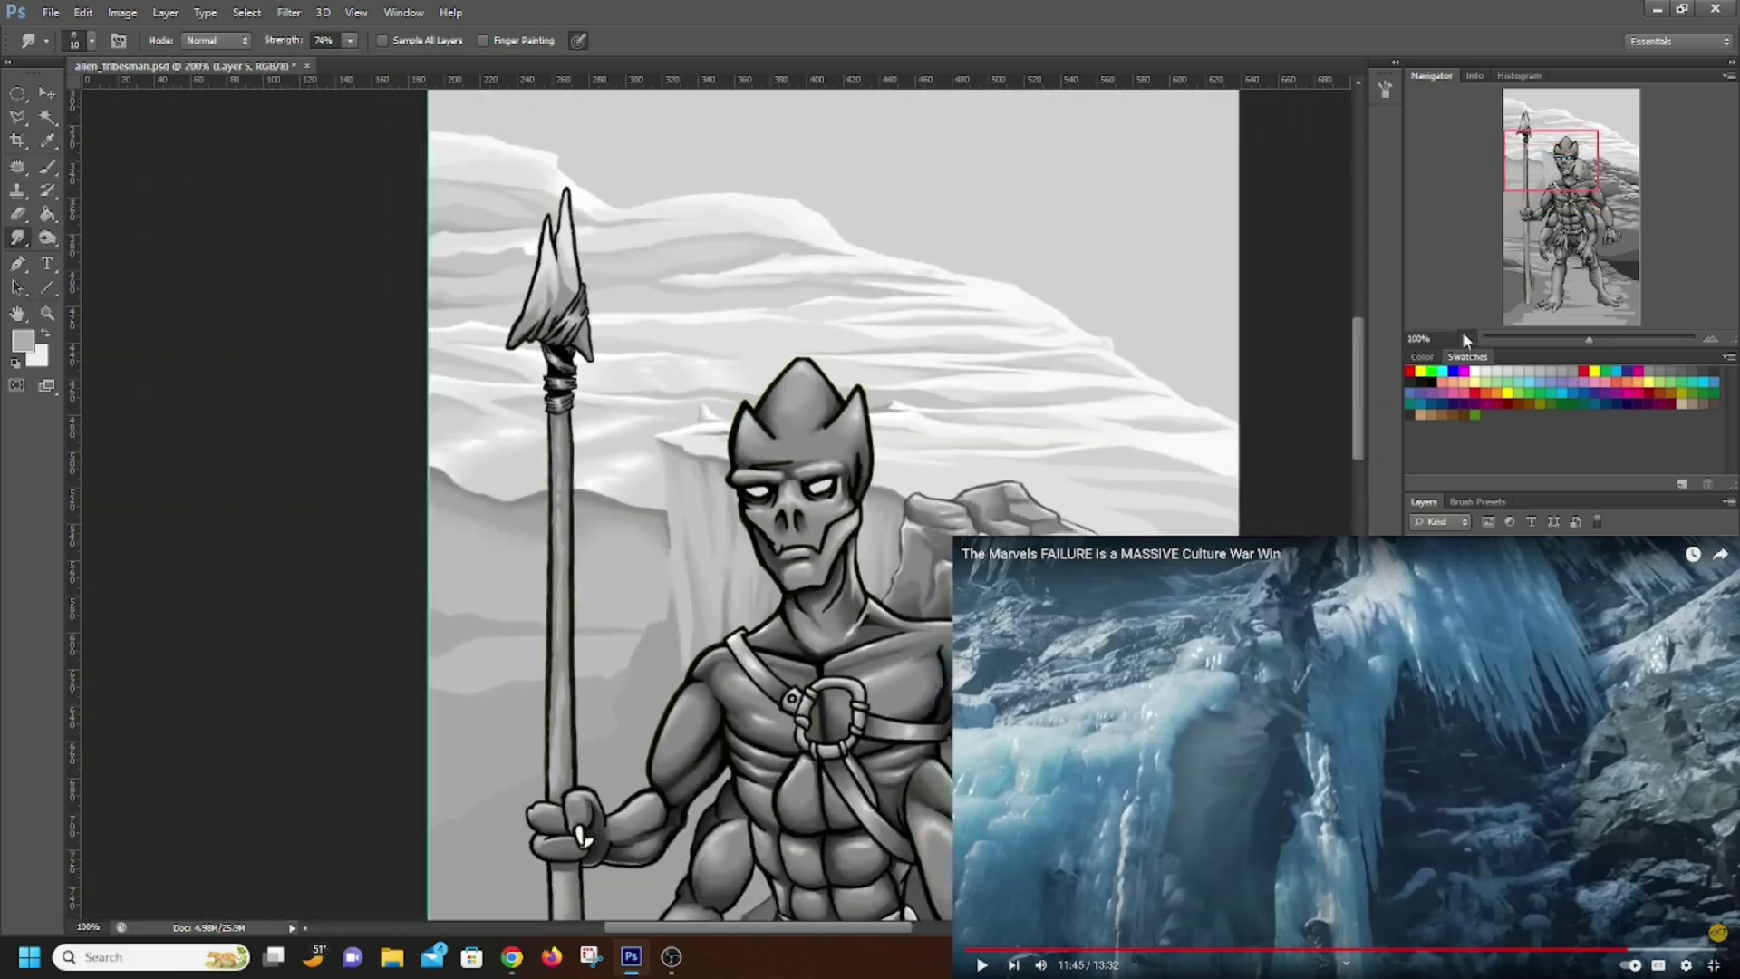
pyautogui.click(1465, 339)
pyautogui.click(50, 12)
pyautogui.click(65, 161)
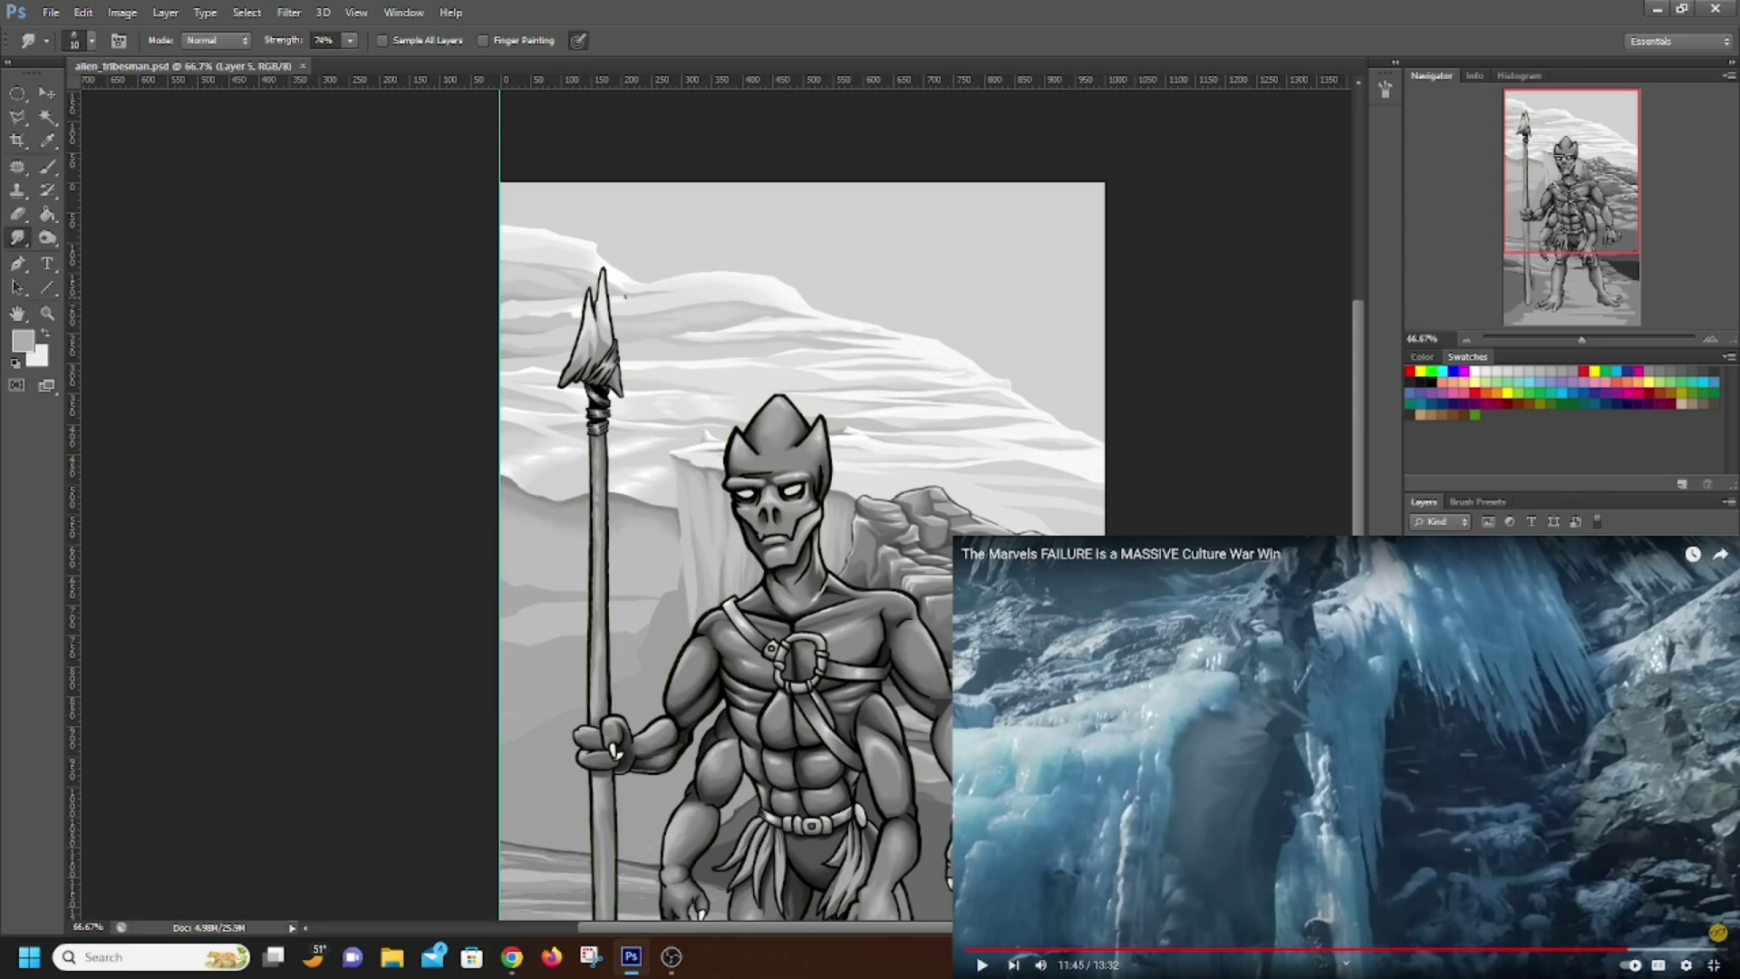
# Resume the YouTube video and pause it at 11:59
pyautogui.click(1712, 341)
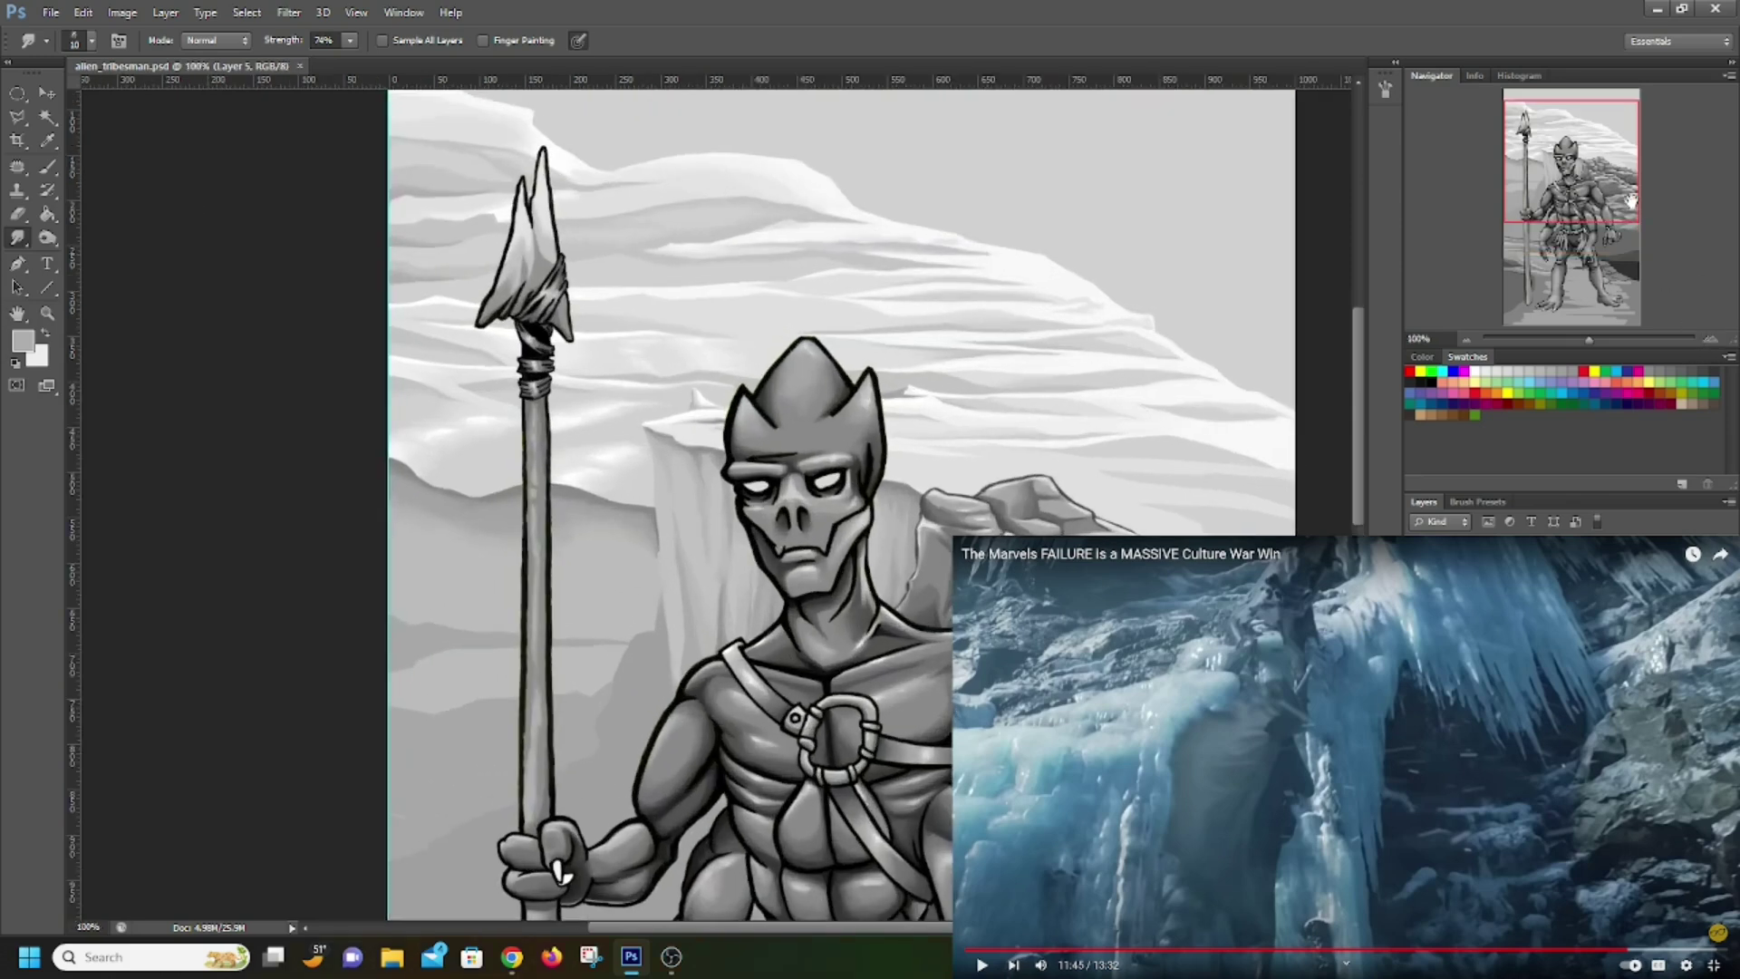
pyautogui.moveTo(1530, 170); pyautogui.dragTo(1530, 198)
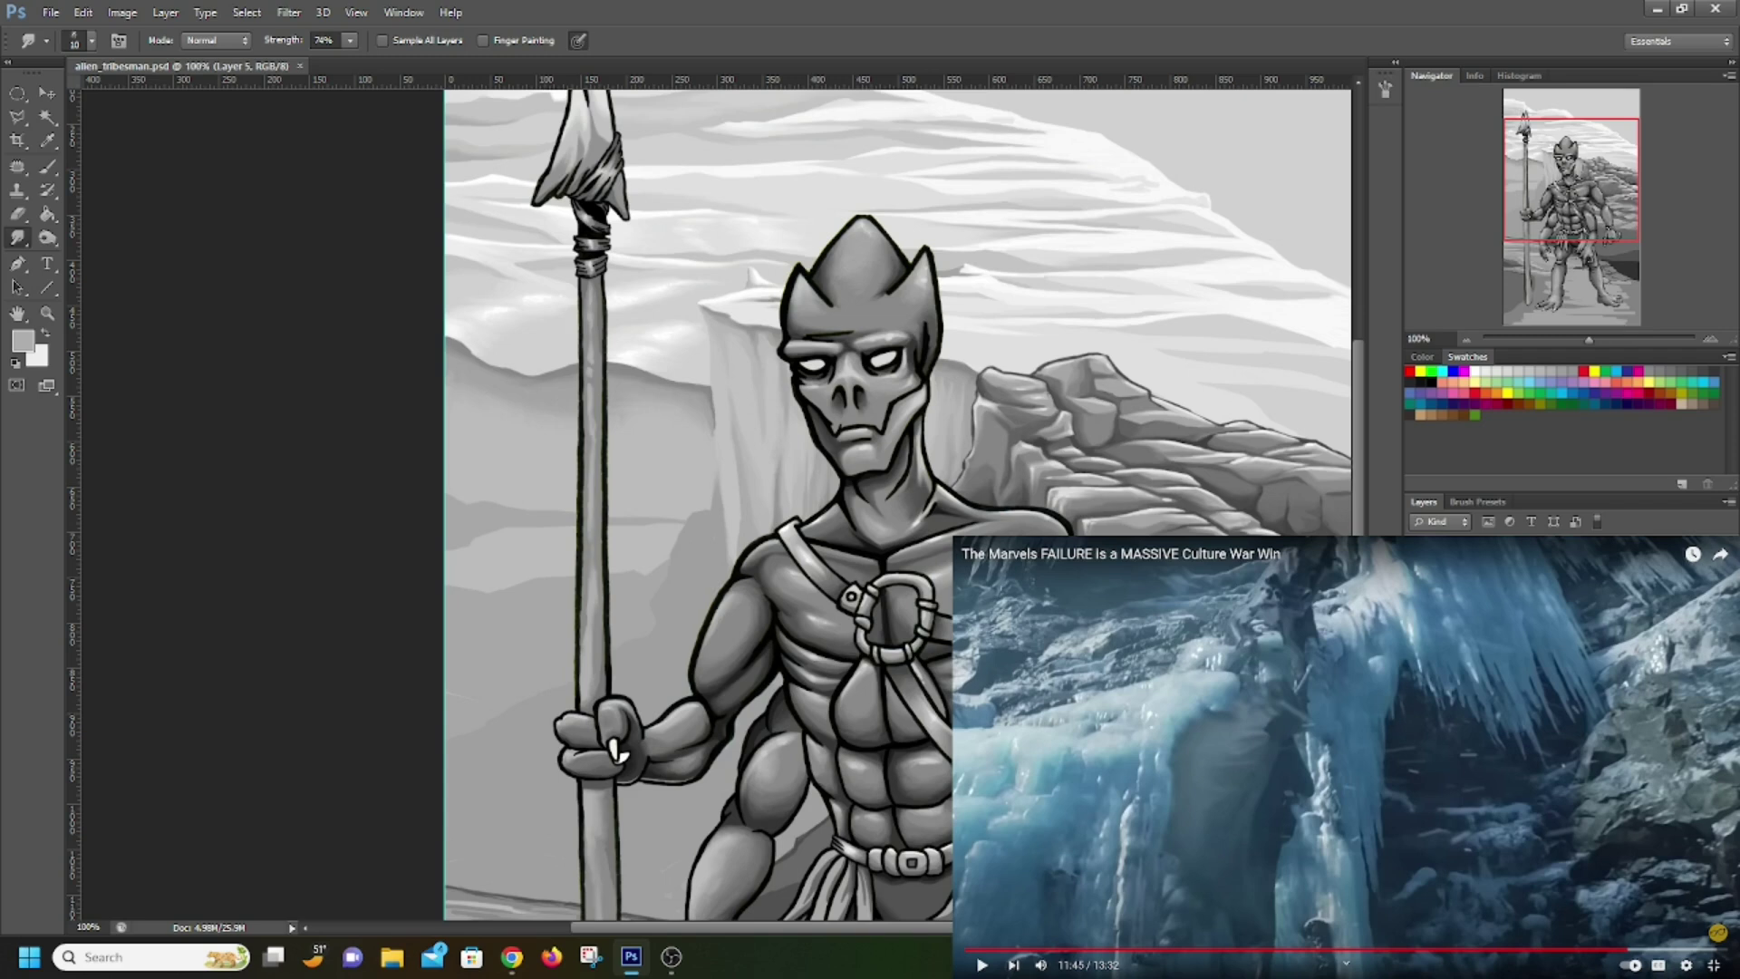
pyautogui.click(982, 965)
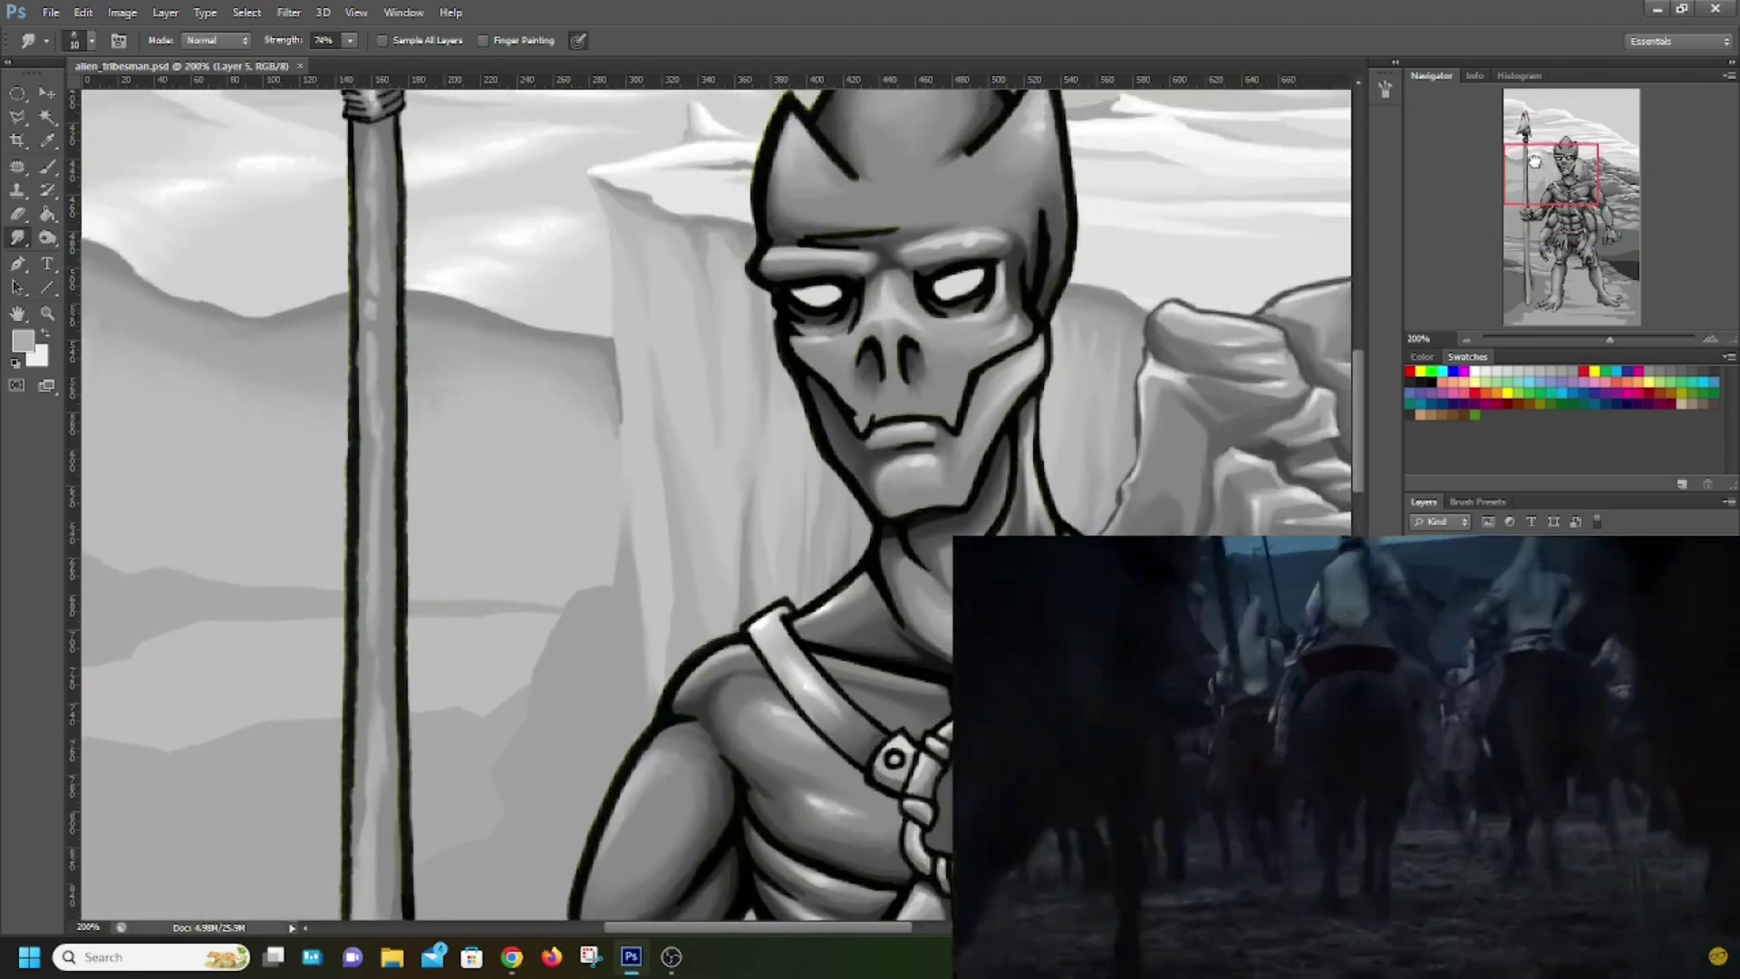
pyautogui.moveTo(1535, 160); pyautogui.dragTo(1534, 162)
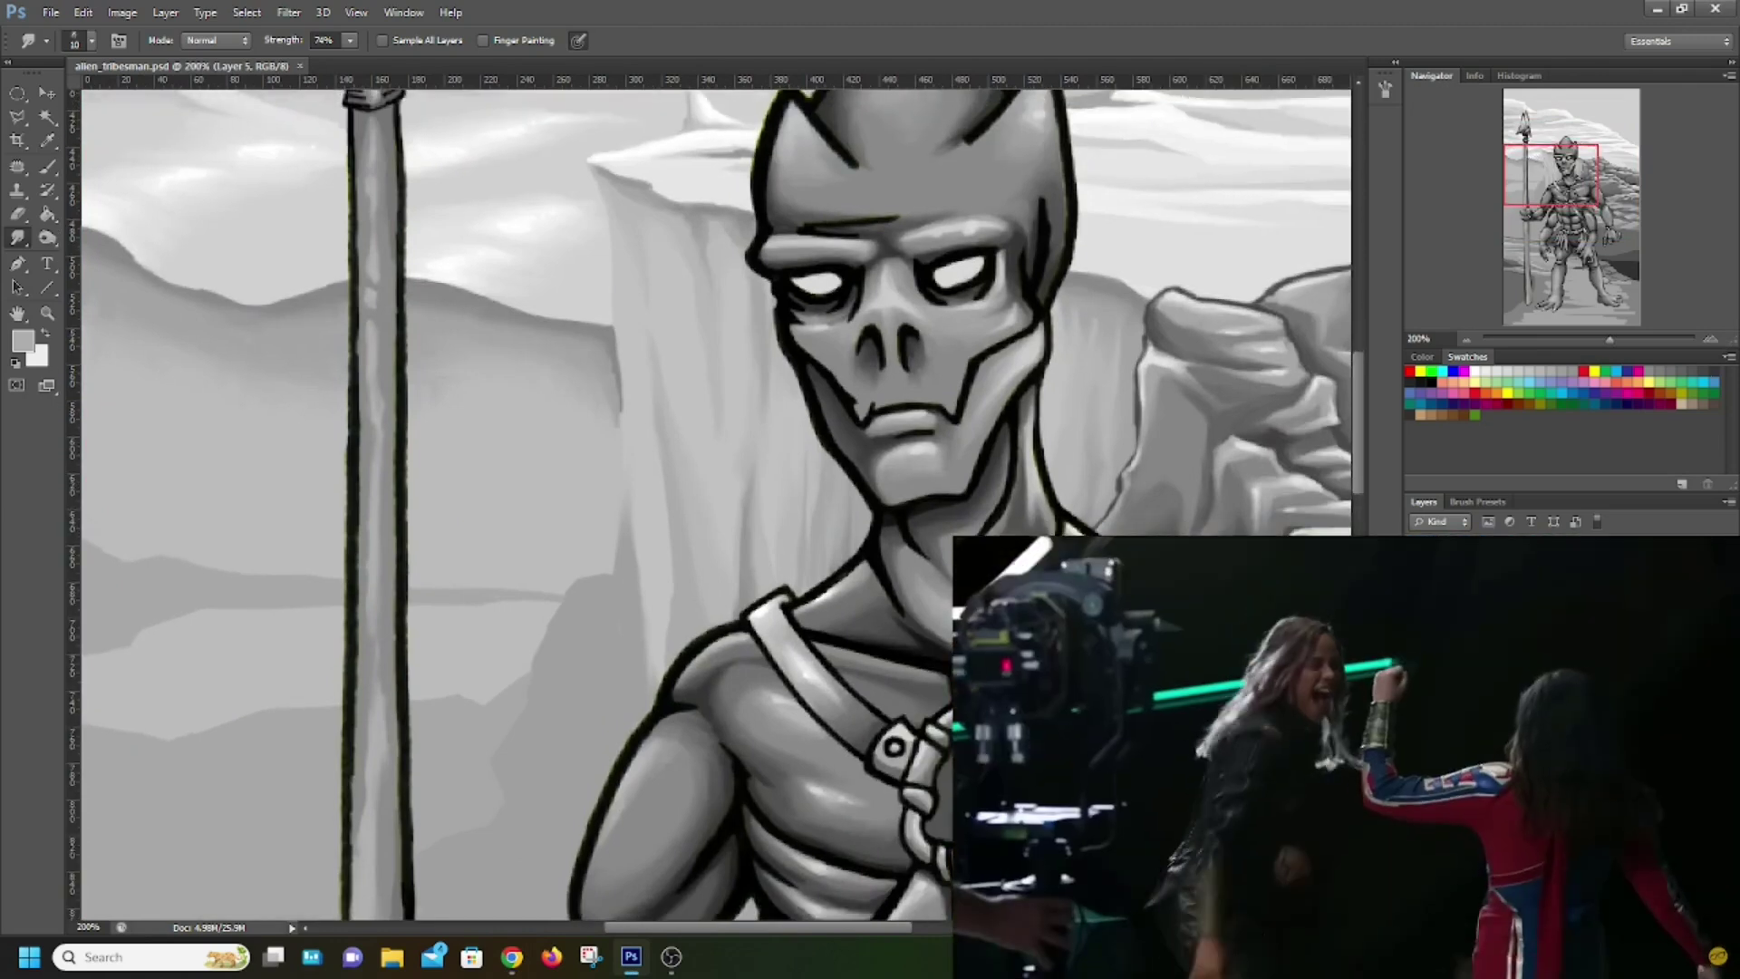
pyautogui.moveTo(1048, 975)
pyautogui.click(982, 966)
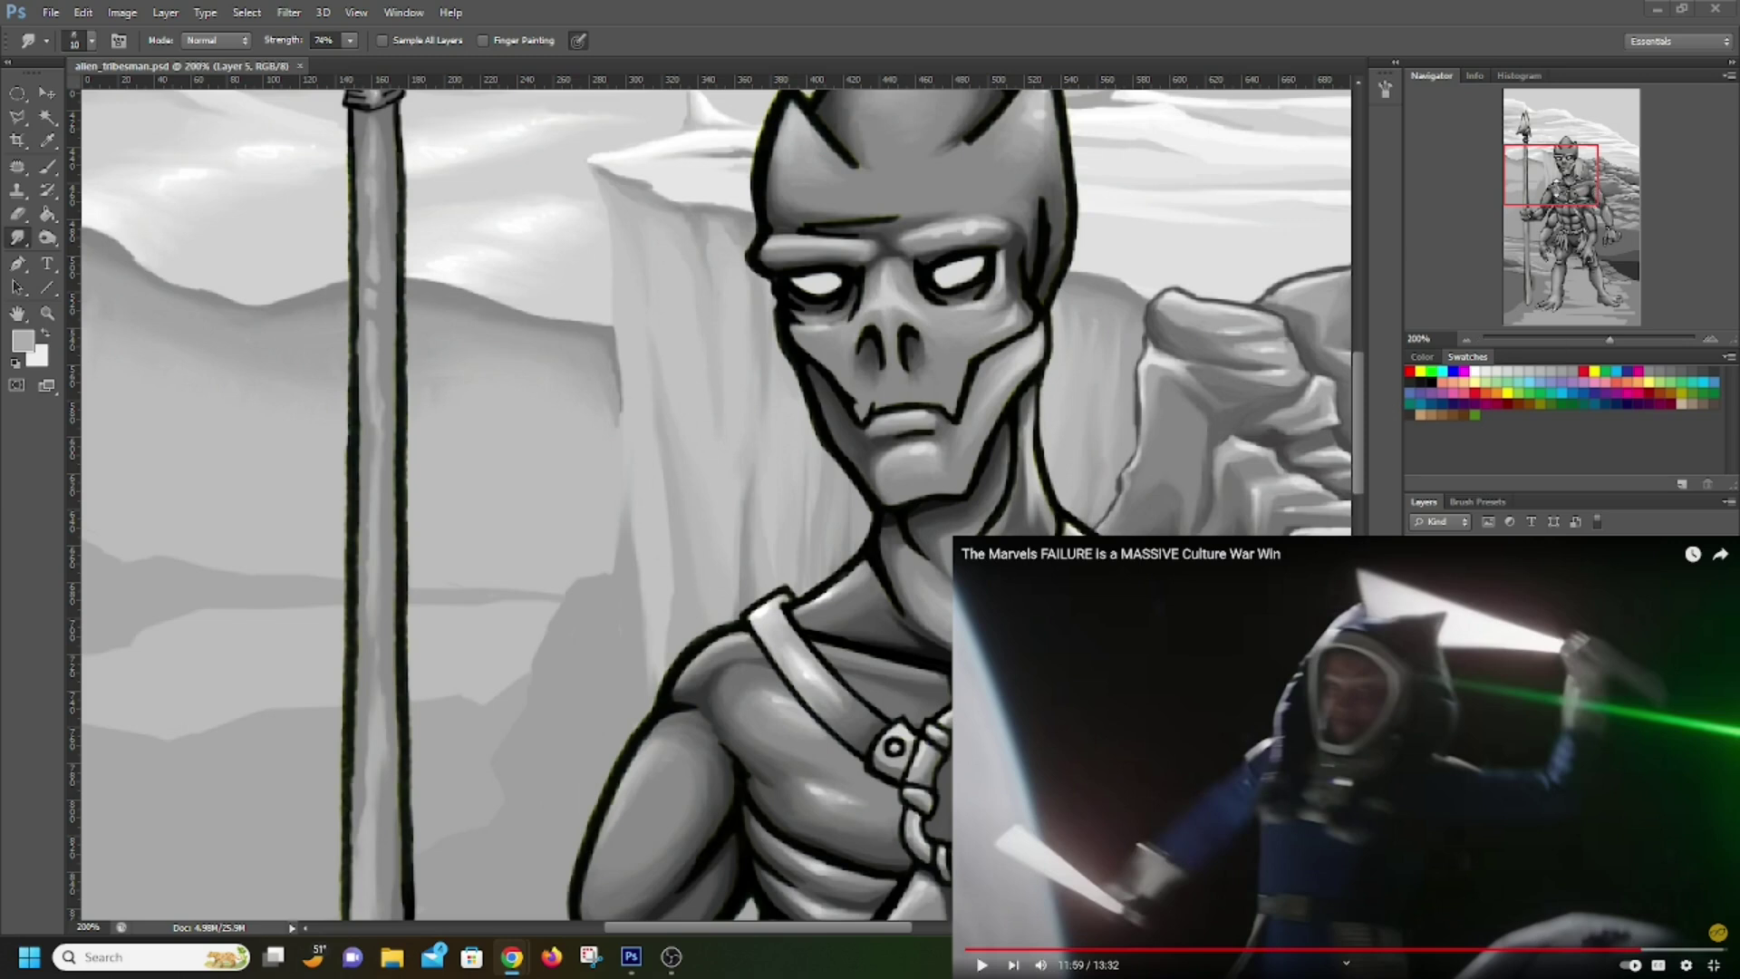
# Continue the YouTube video, pausing it at 12:04 and again at 12:13
pyautogui.moveTo(1565, 176); pyautogui.dragTo(1530, 161)
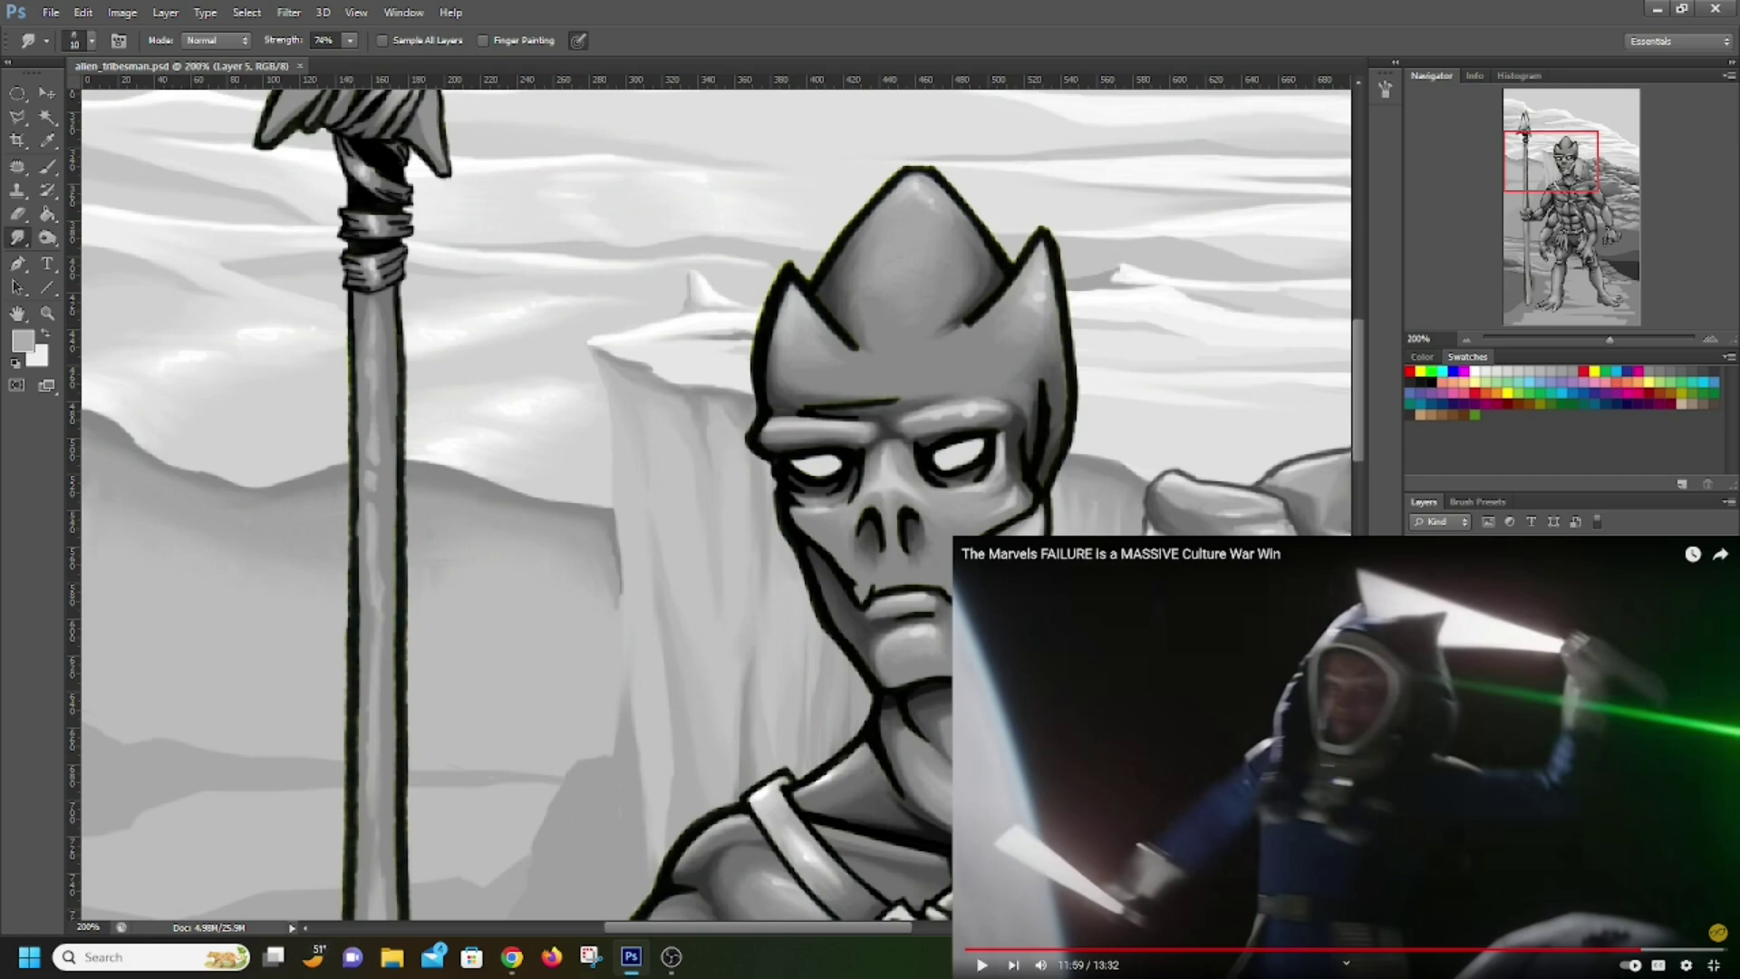
pyautogui.click(982, 964)
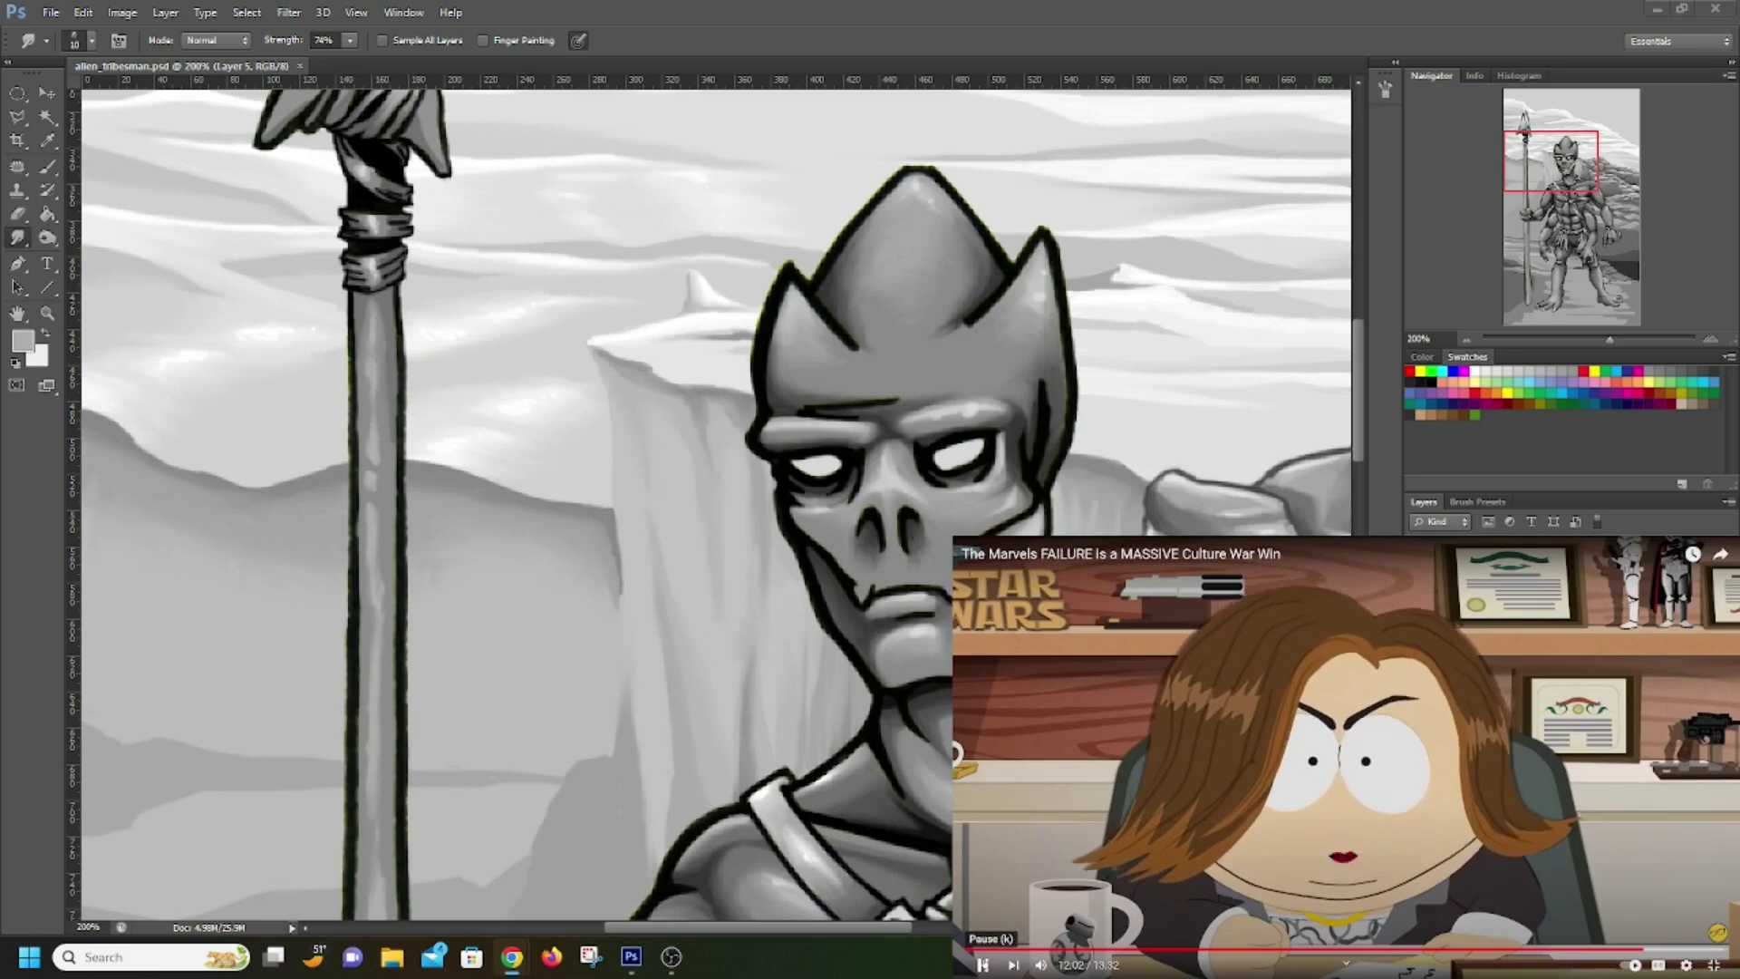
pyautogui.click(981, 964)
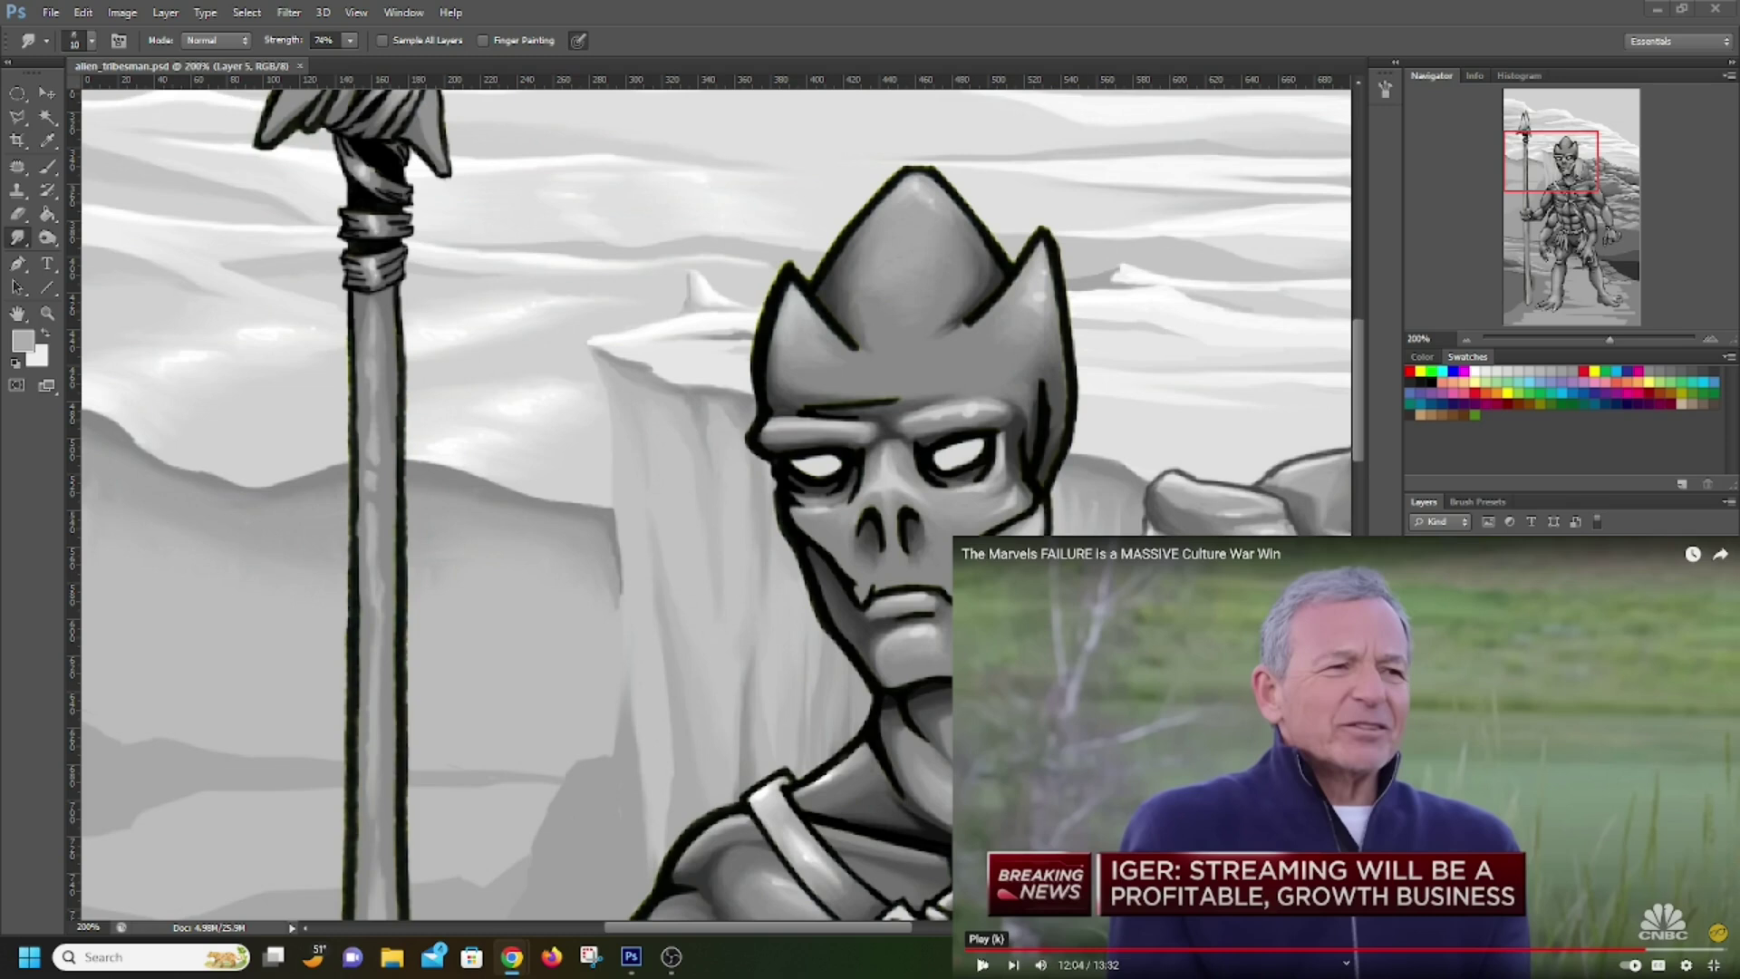
pyautogui.click(982, 964)
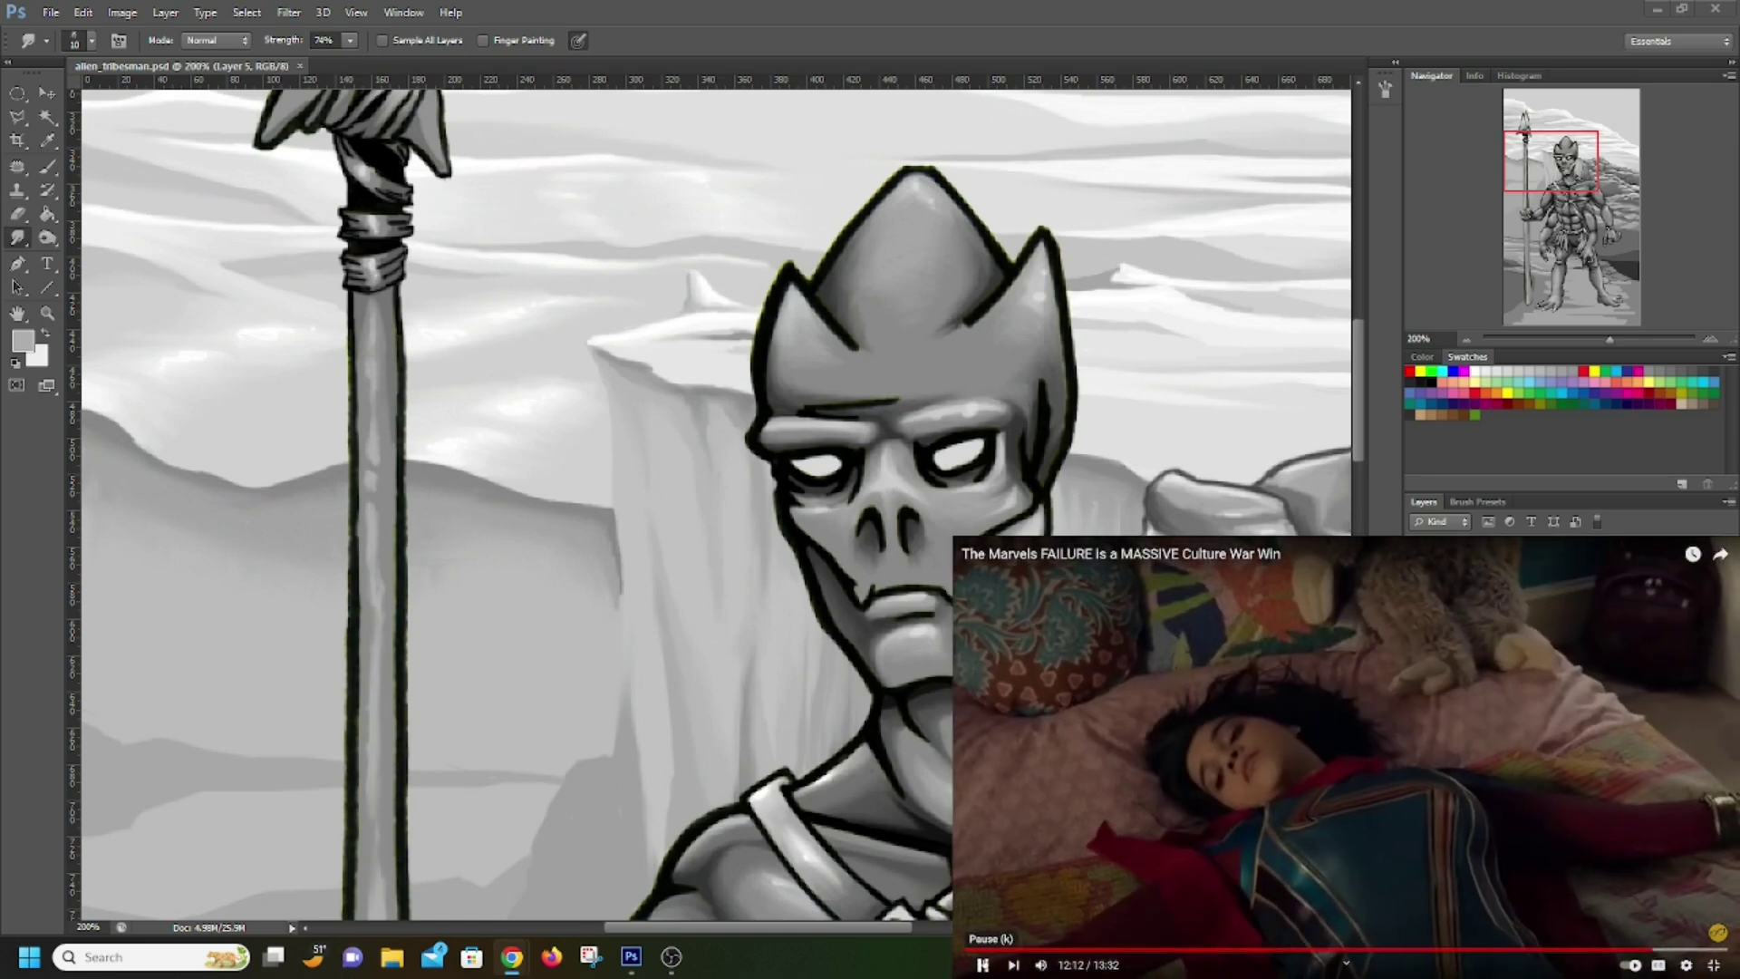
pyautogui.click(982, 964)
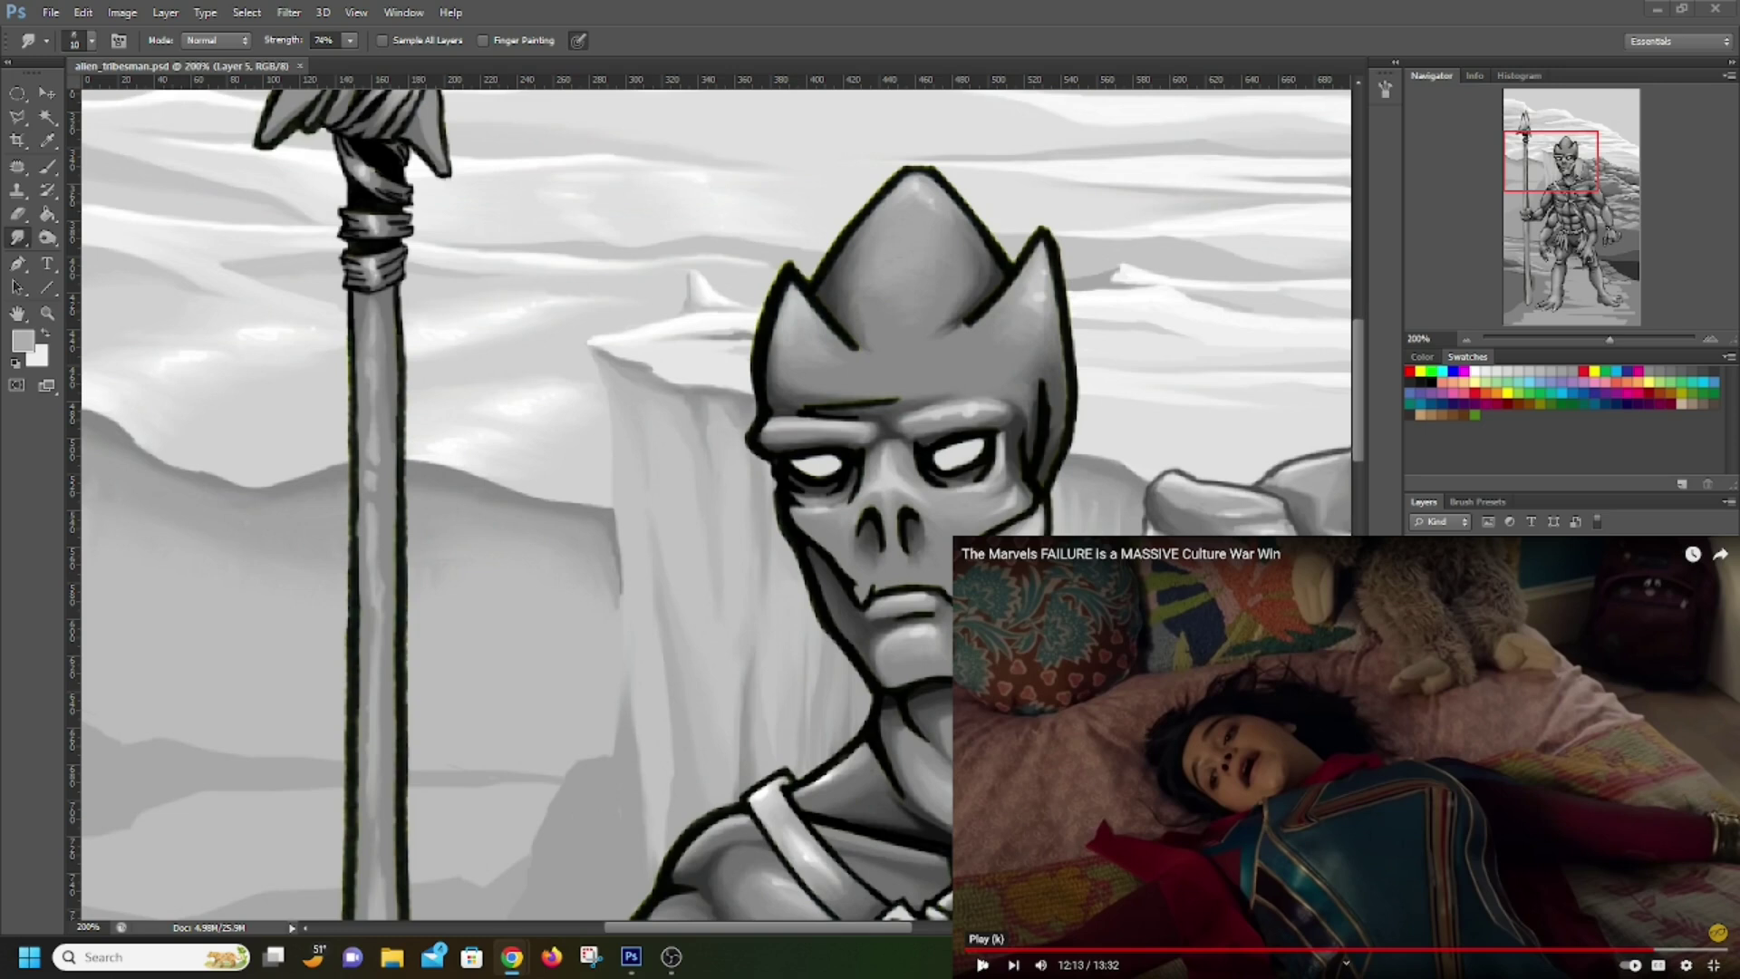
# Leave the YouTube video's full-screen view and switch to the Business Insider list of Marvel movies in Chrome
pyautogui.click(1688, 966)
pyautogui.click(1714, 965)
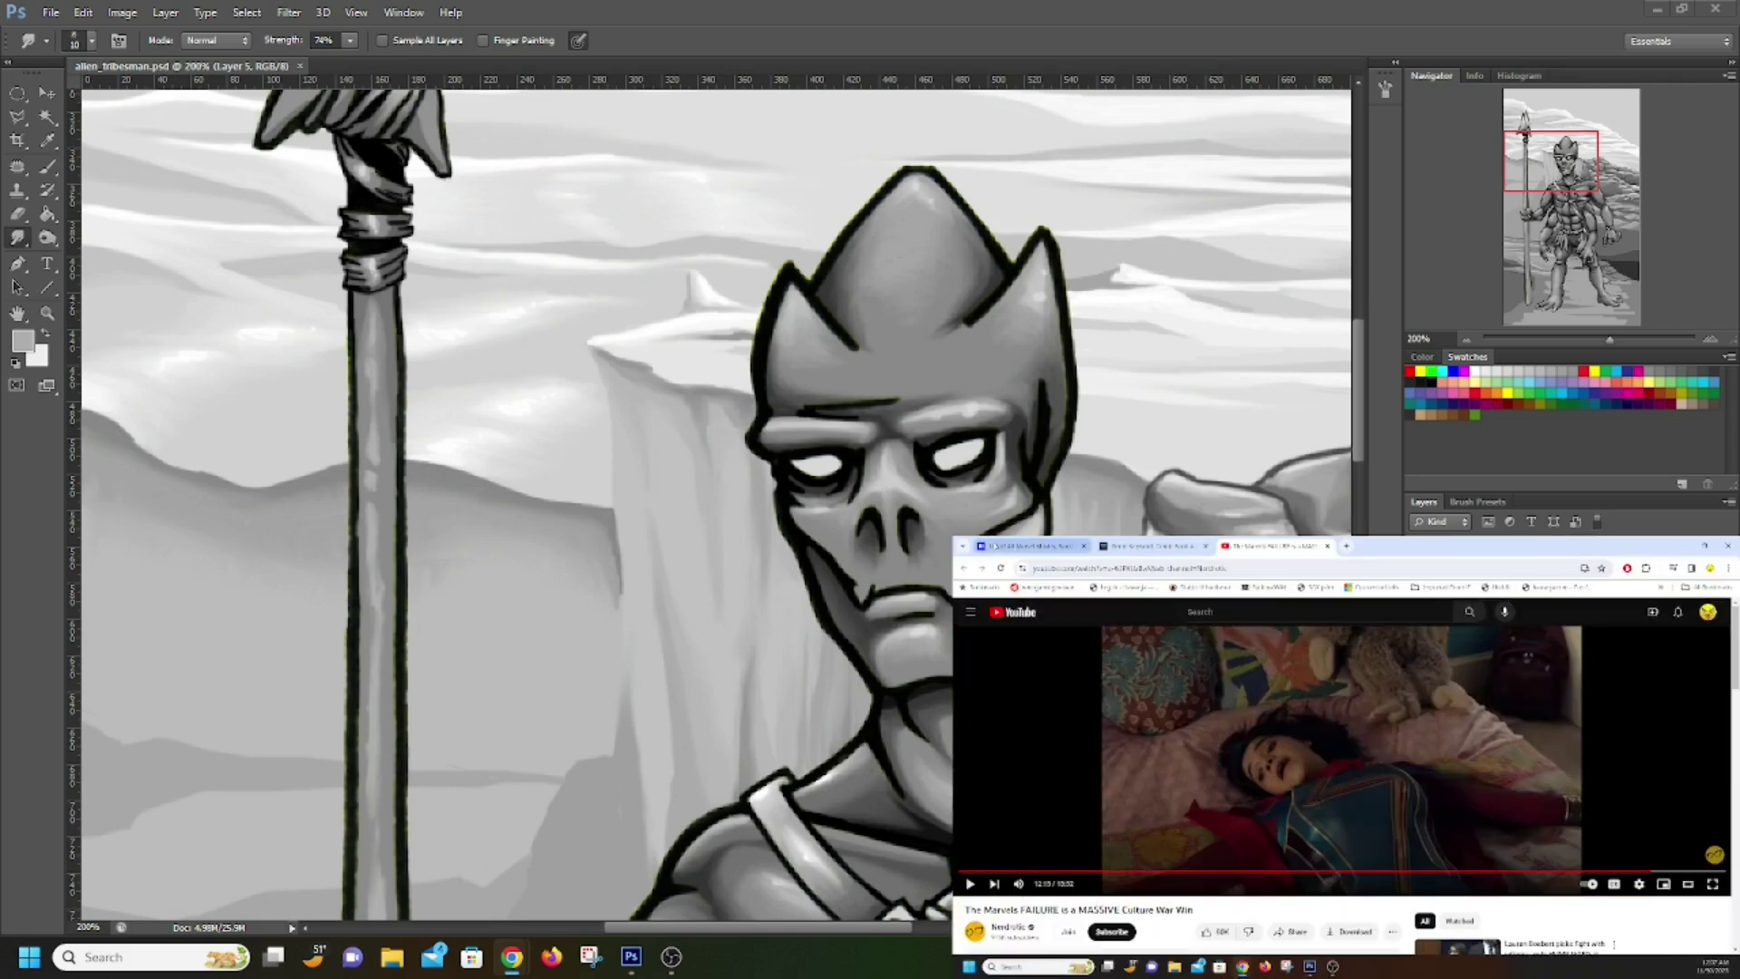
pyautogui.click(1027, 546)
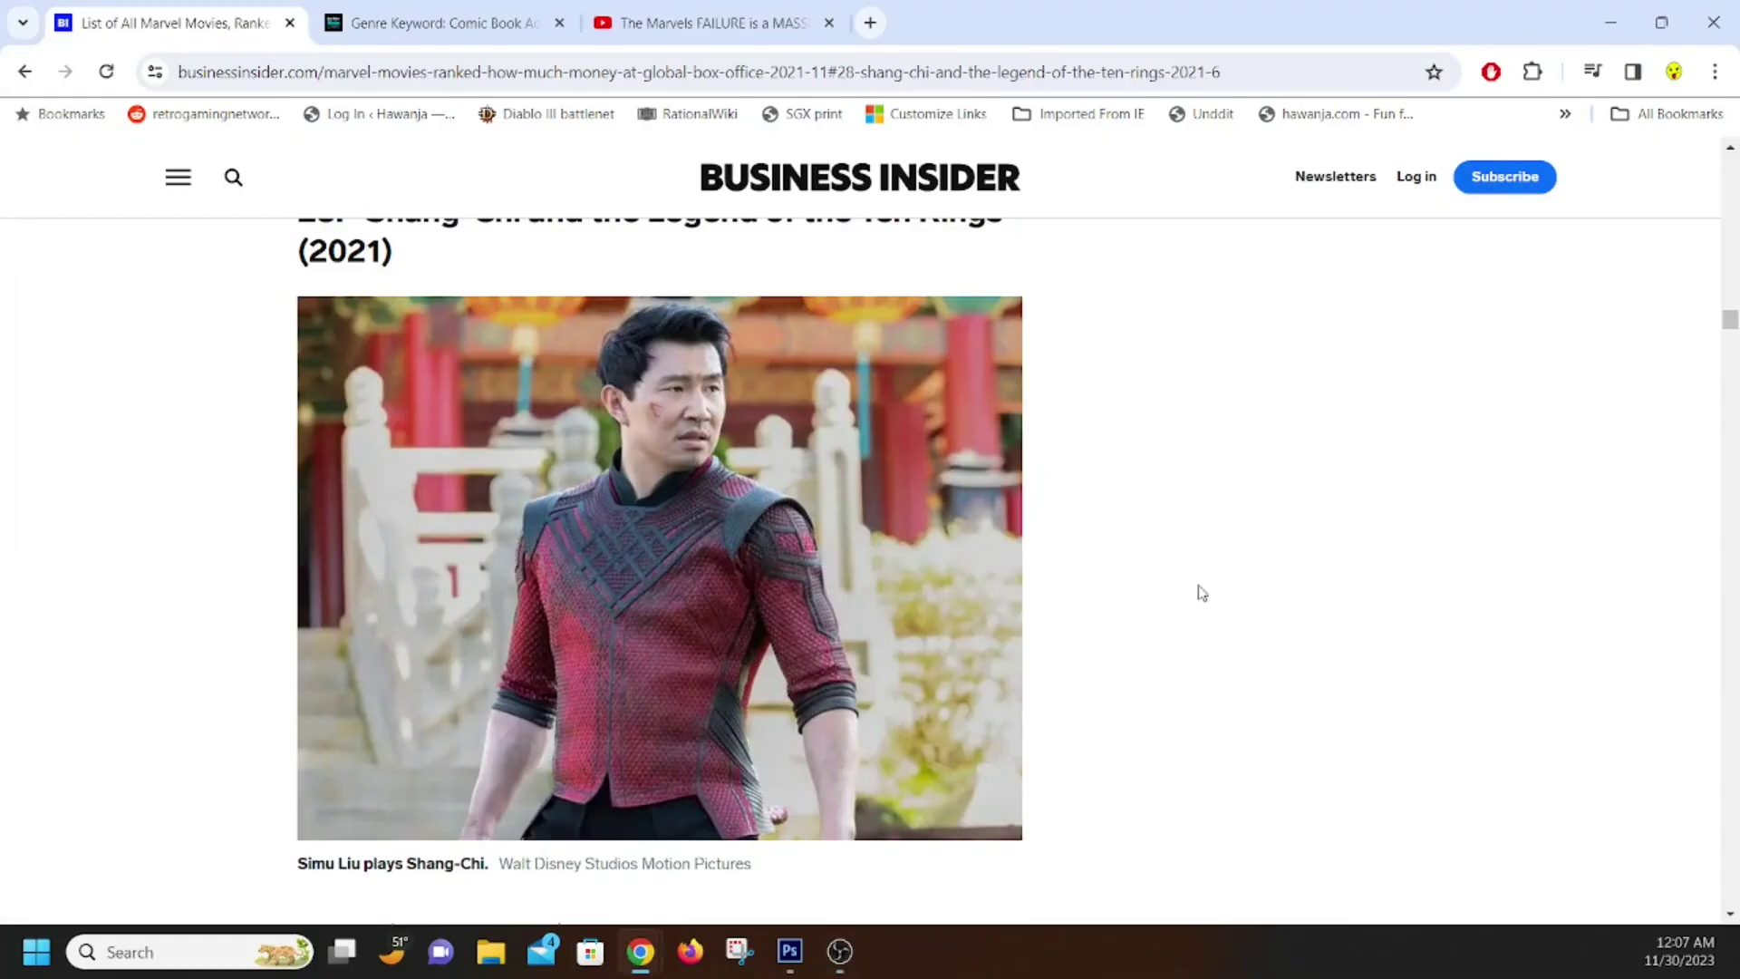
# Go back through the Marvel movie ranking to "The Marvels" (2023) and examine its box office and budget figures
pyautogui.scroll(6, 1495, 804)
pyautogui.scroll(20, 1202, 592)
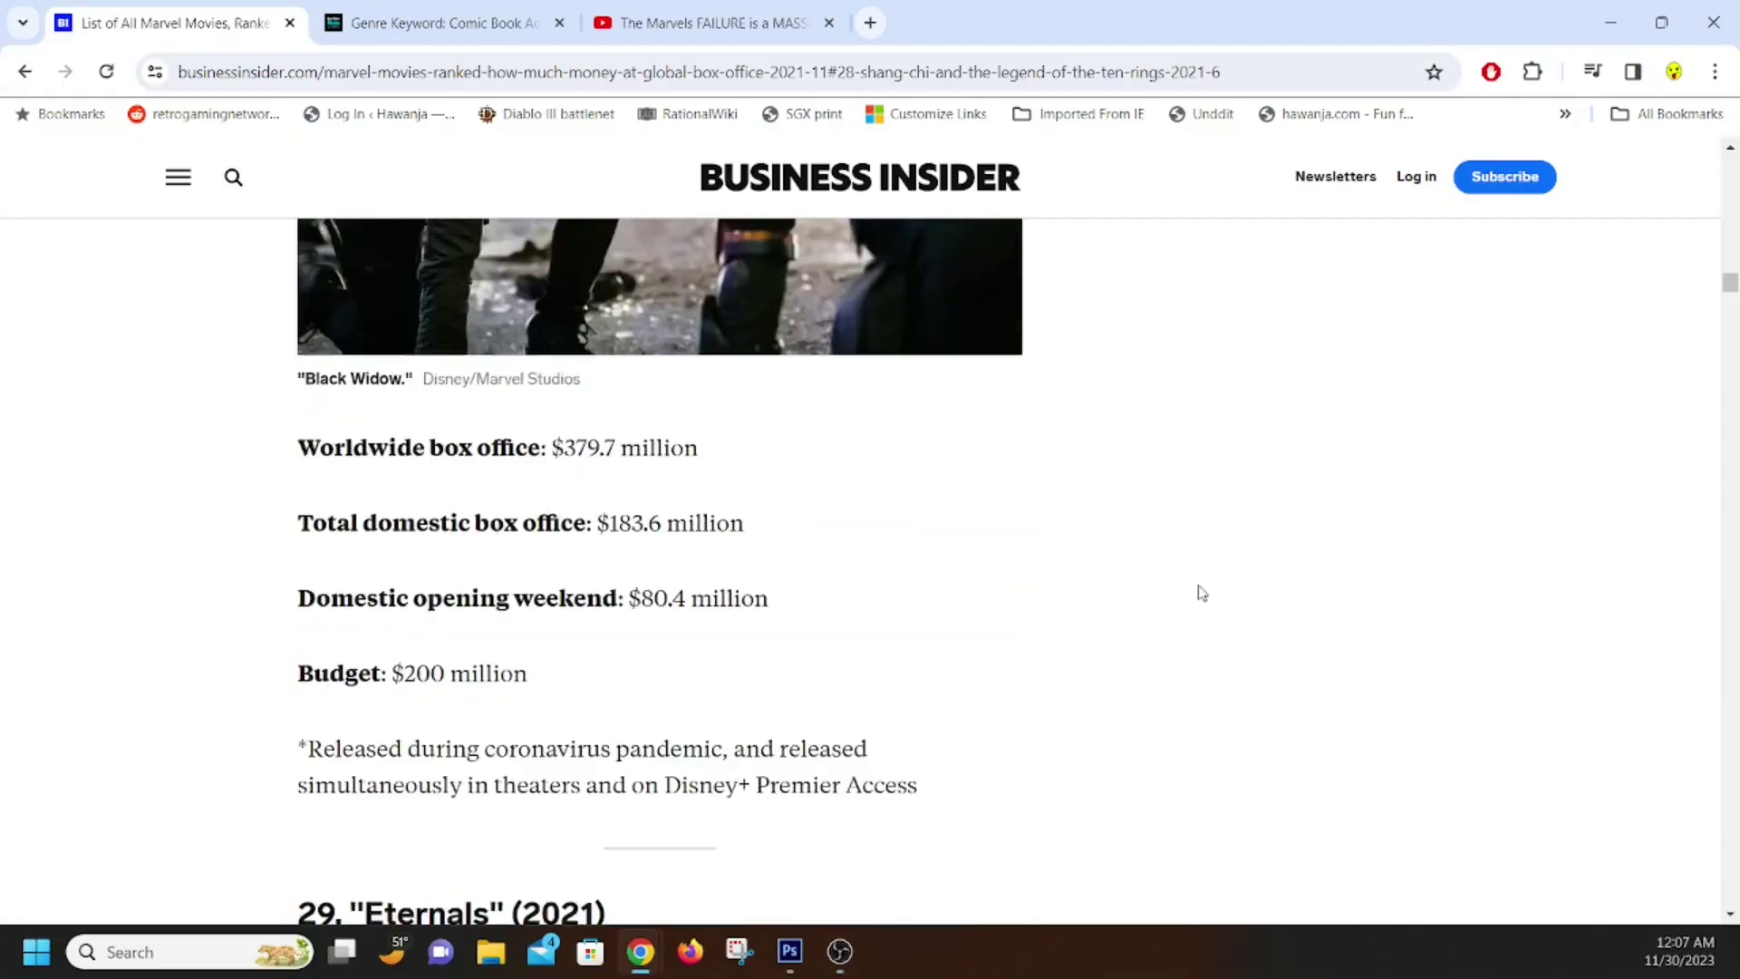
pyautogui.scroll(10, 1202, 593)
pyautogui.scroll(-15, 1202, 593)
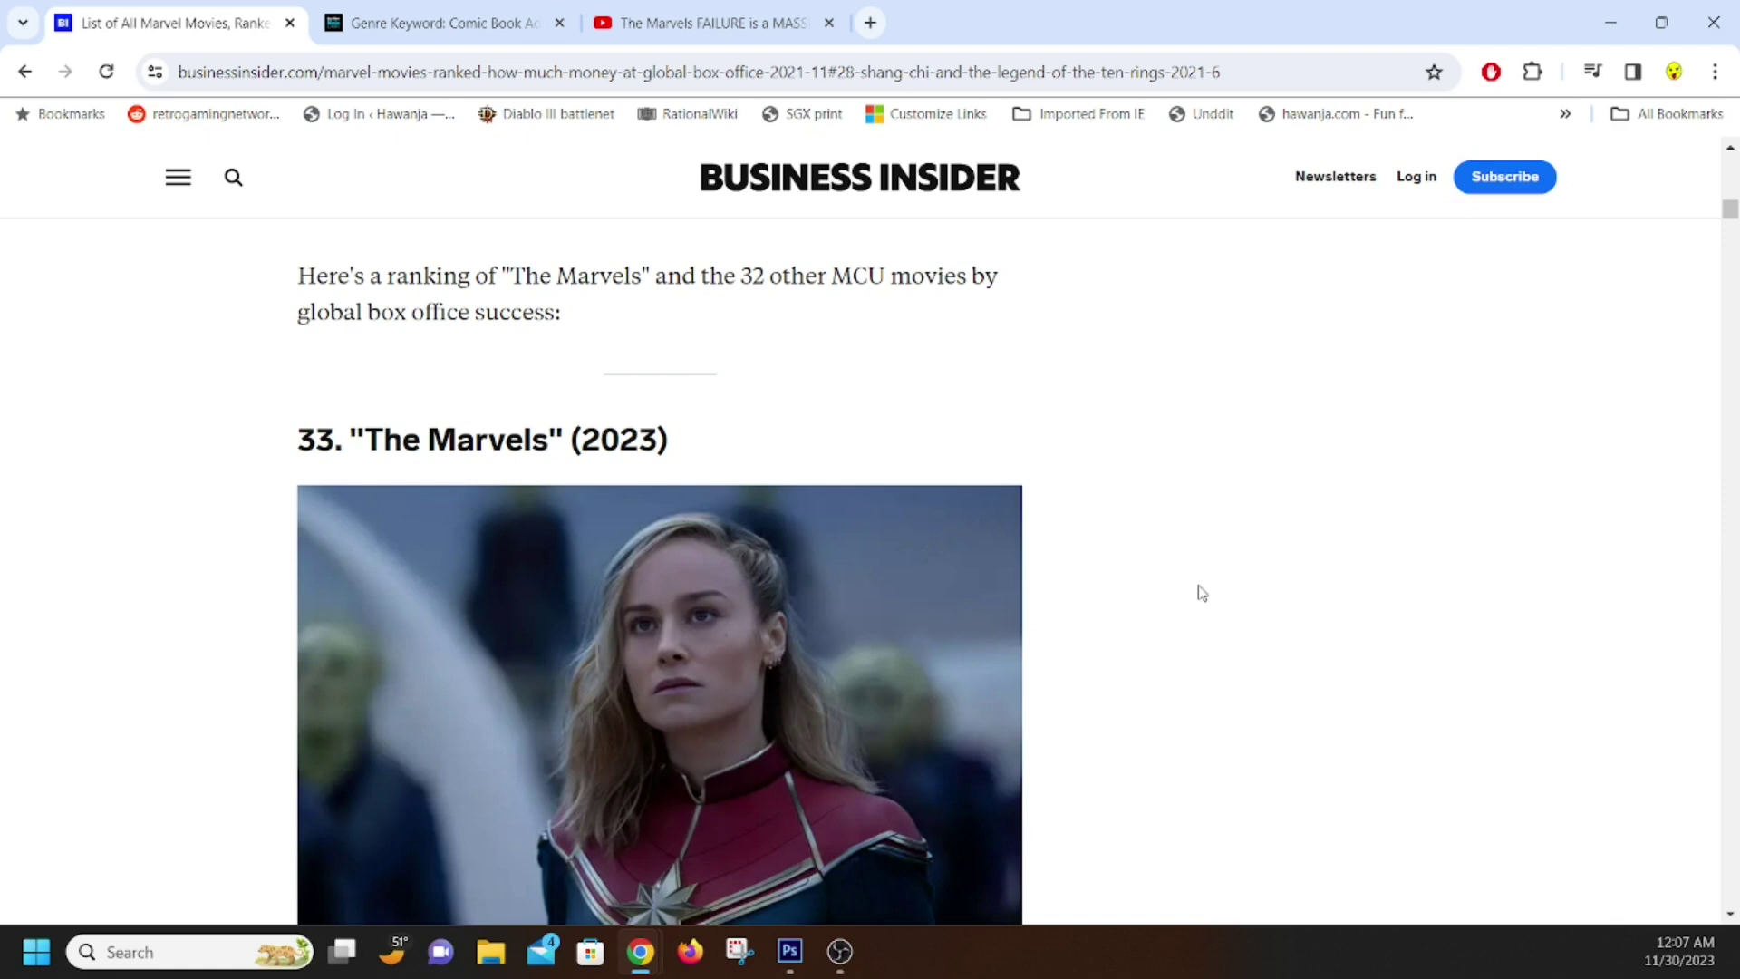
pyautogui.scroll(-5, 1155, 535)
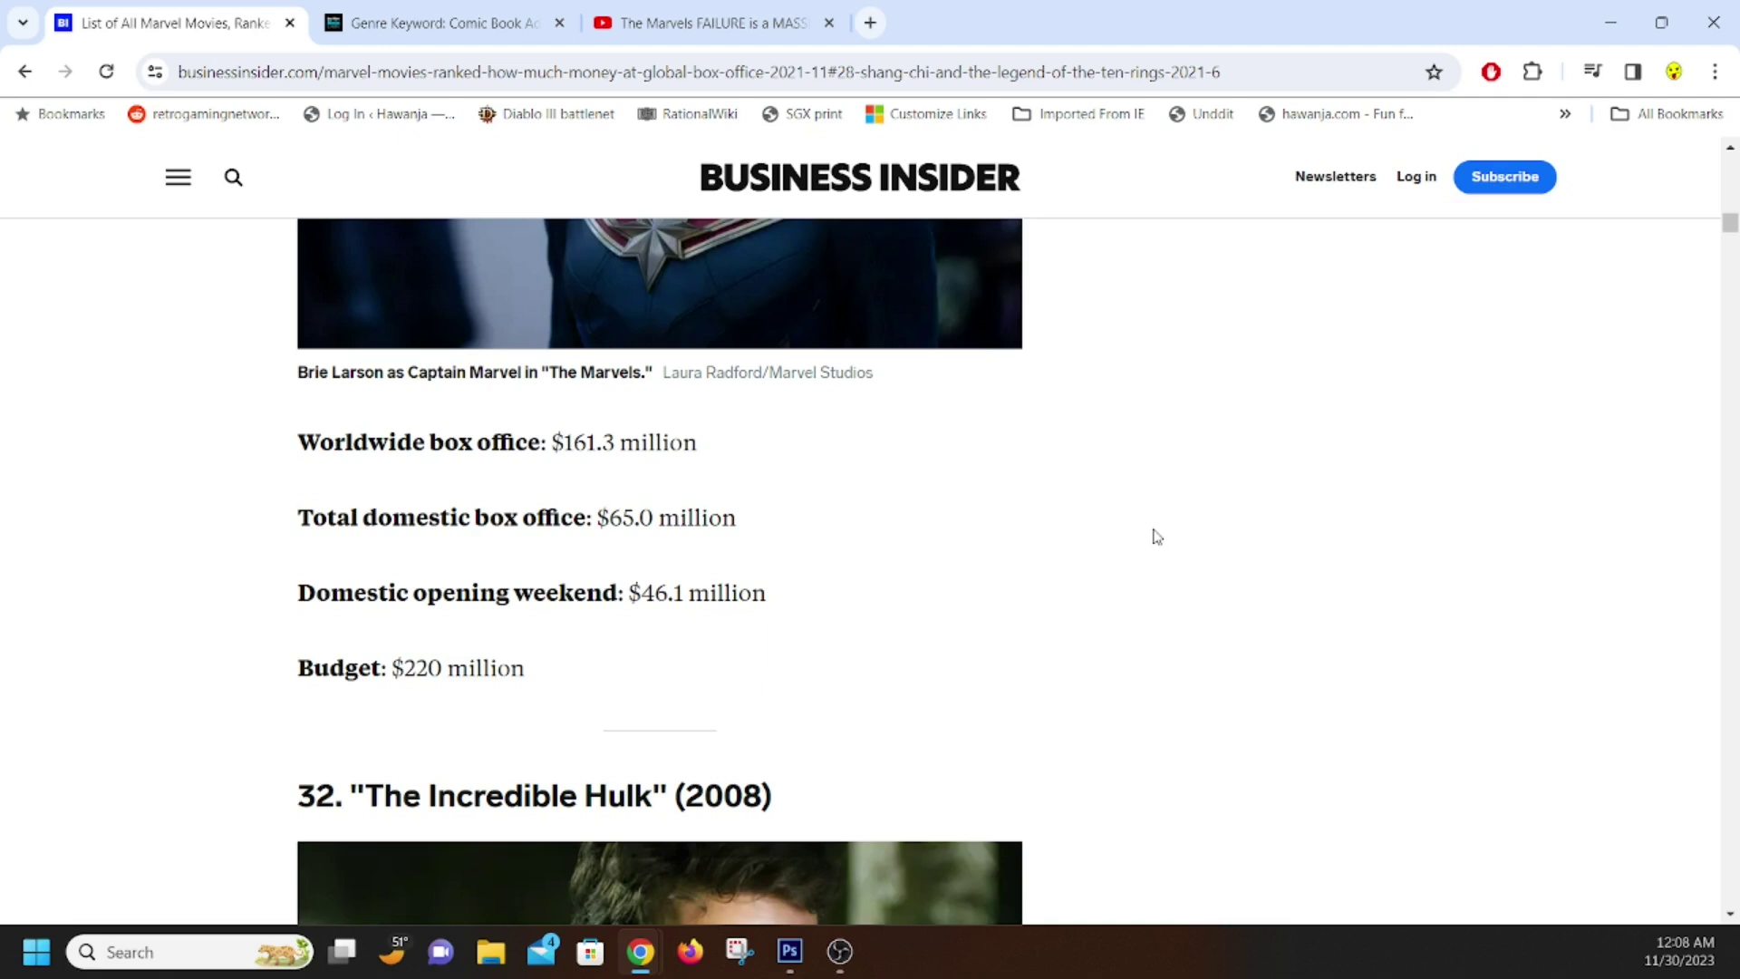
pyautogui.scroll(7, 1138, 536)
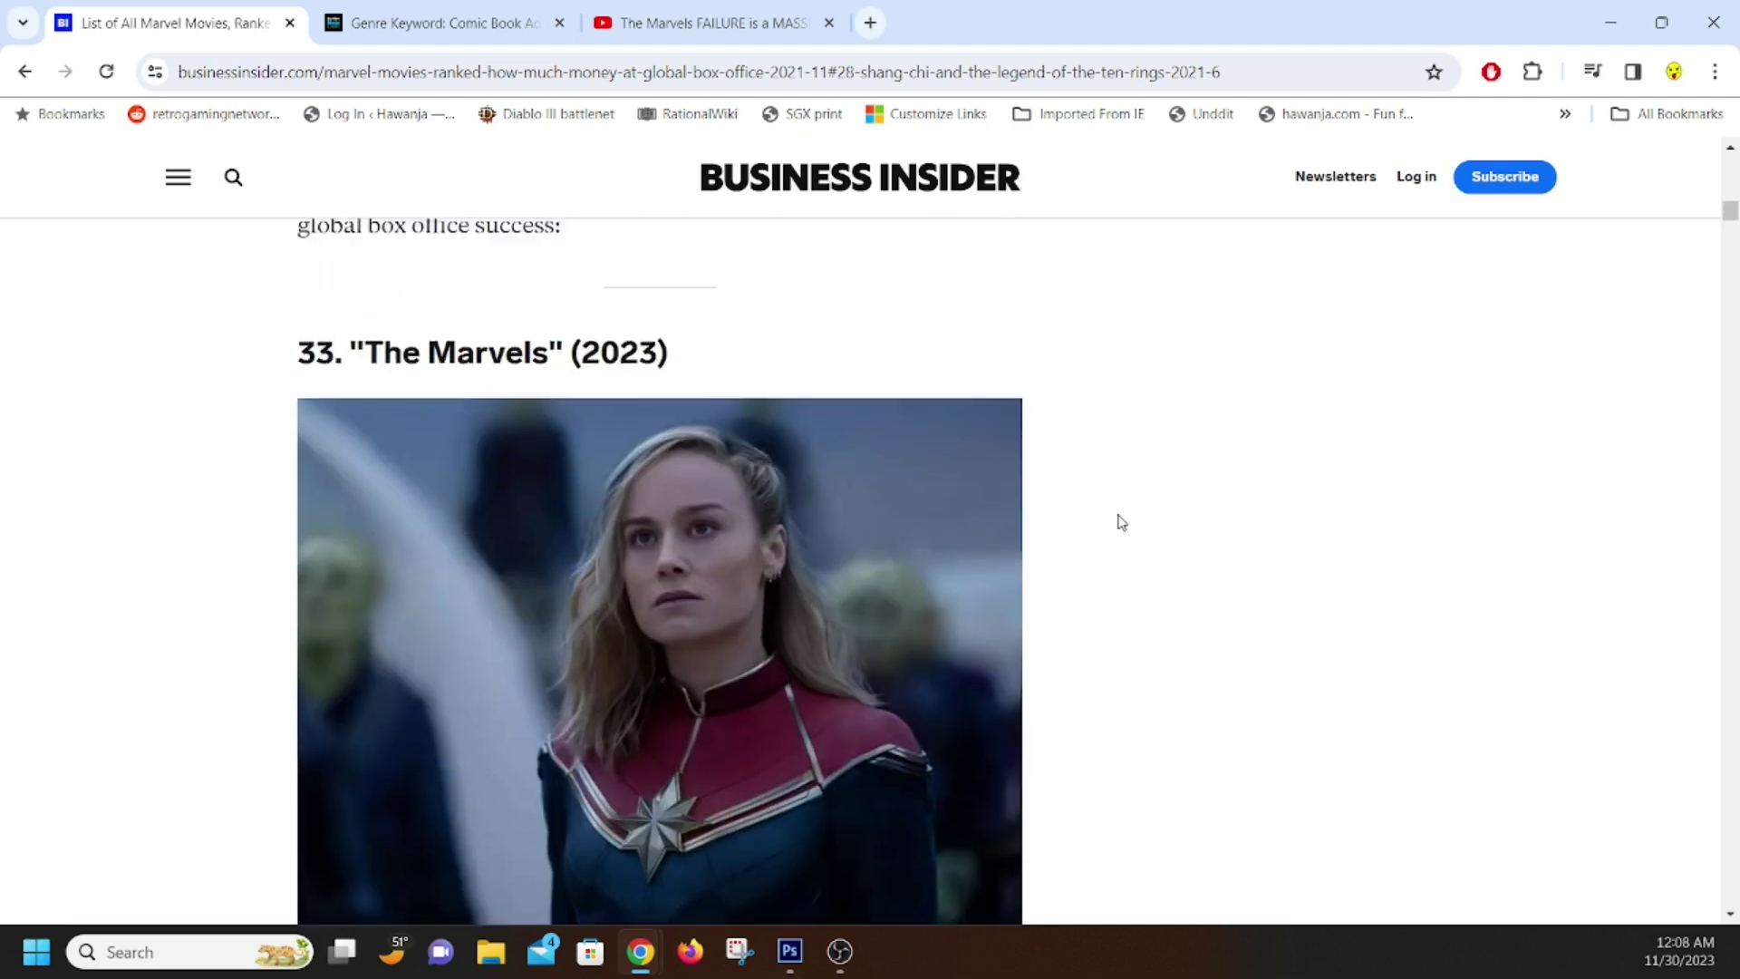
pyautogui.scroll(-7, 803, 392)
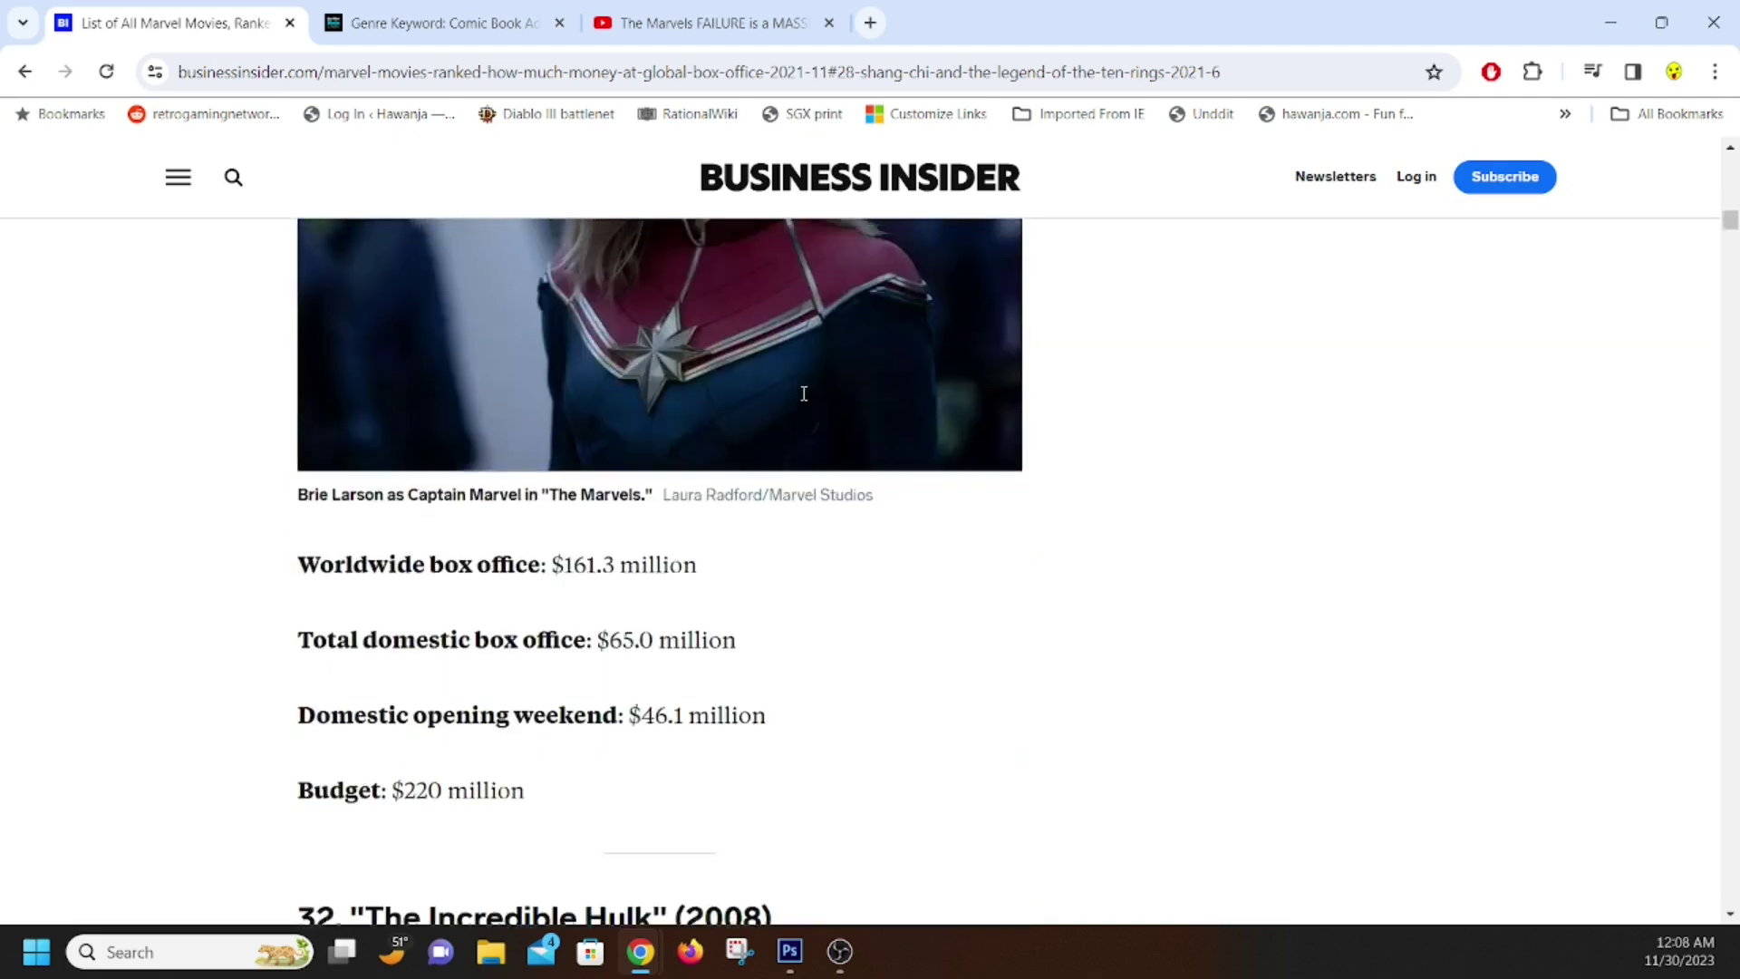
pyautogui.scroll(2, 805, 400)
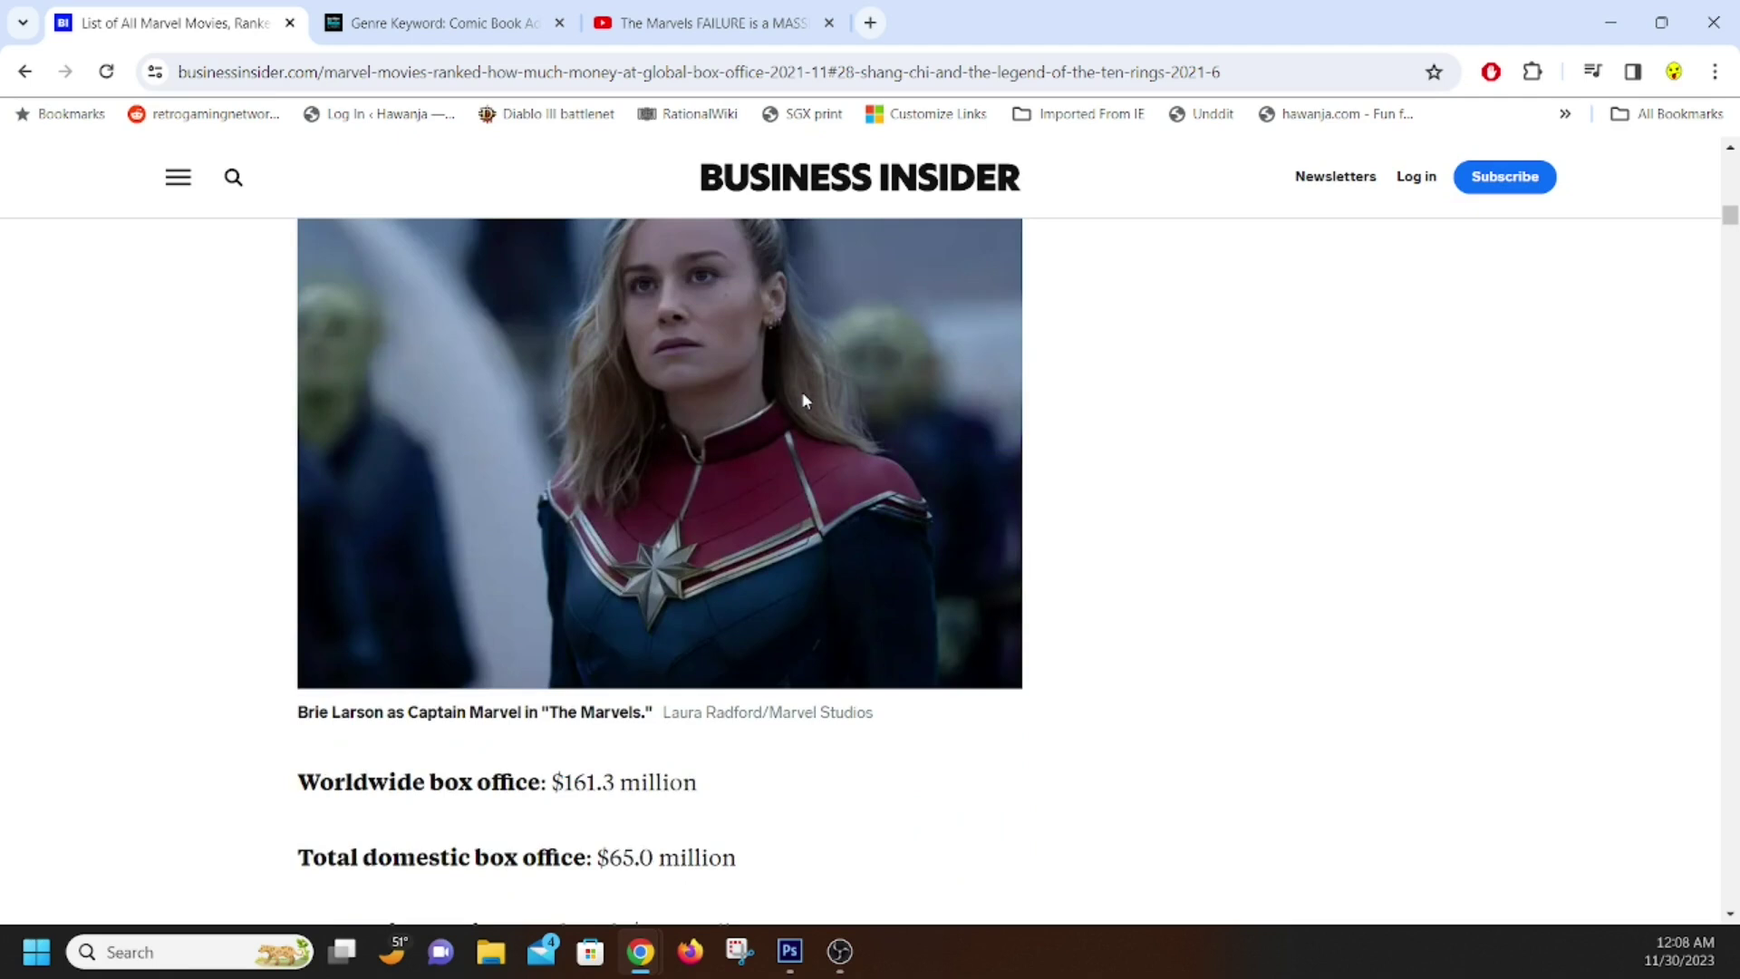
pyautogui.scroll(-5, 802, 398)
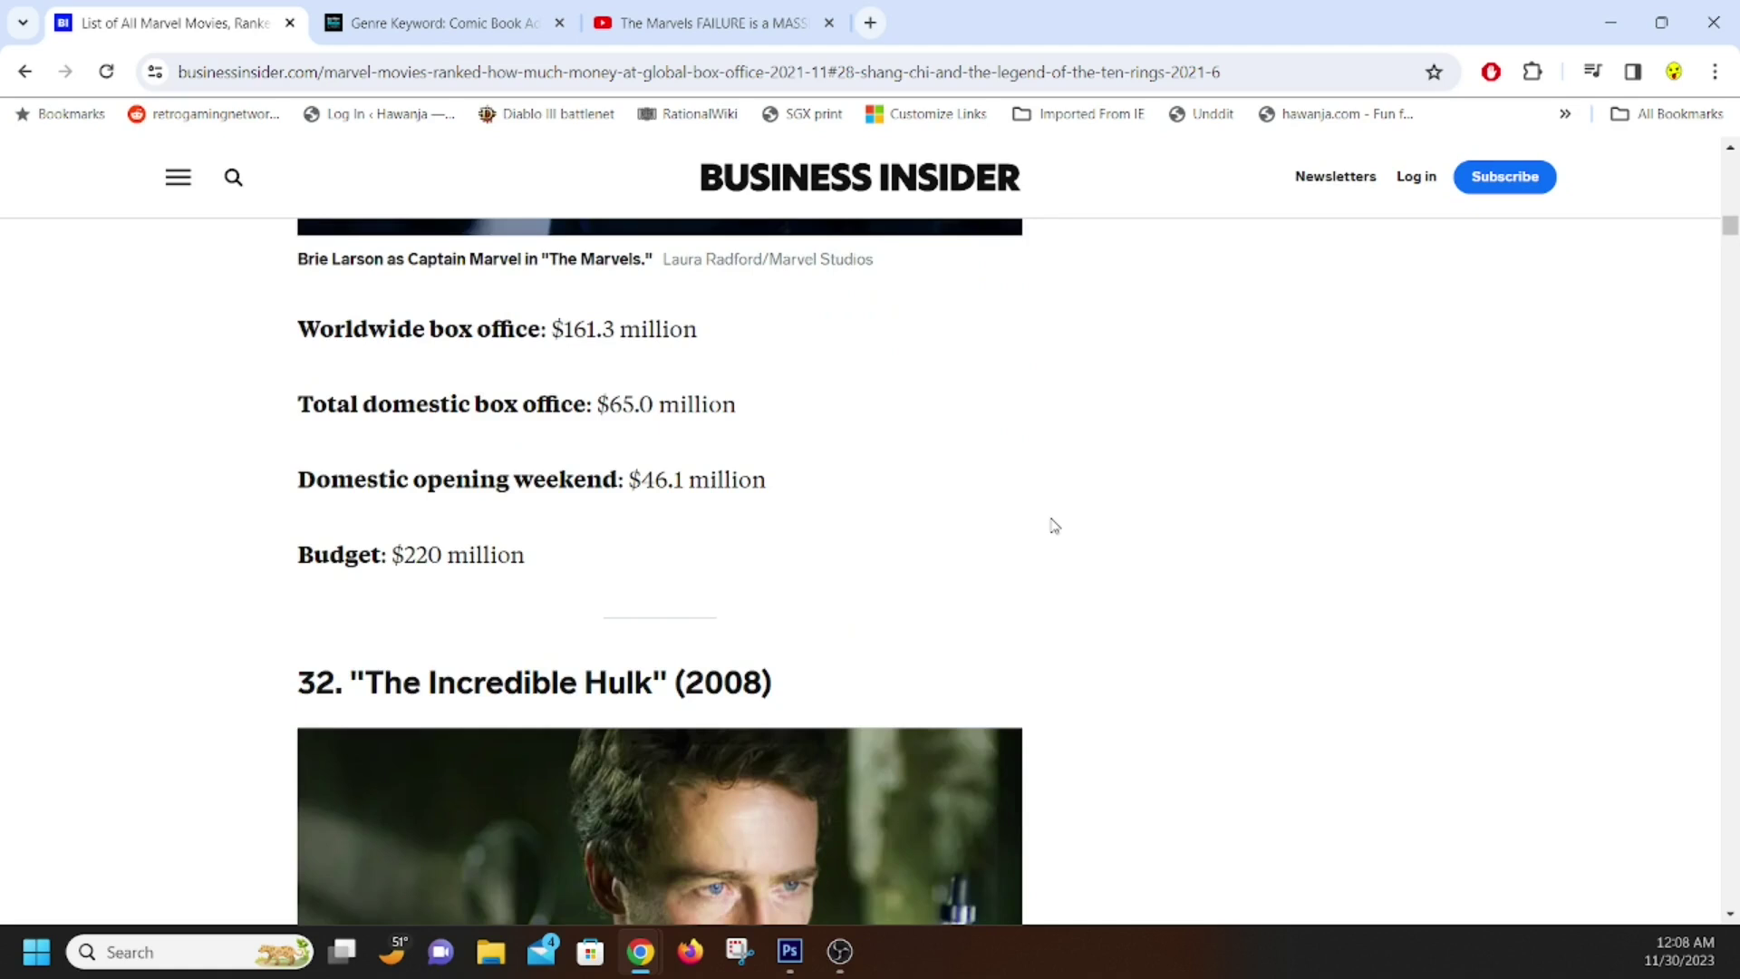
# Read the box office and budget figures for "The Incredible Hulk", "Captain America: The First Avenger" and "Black Widow"
pyautogui.scroll(-4, 1051, 525)
pyautogui.scroll(-5, 1052, 525)
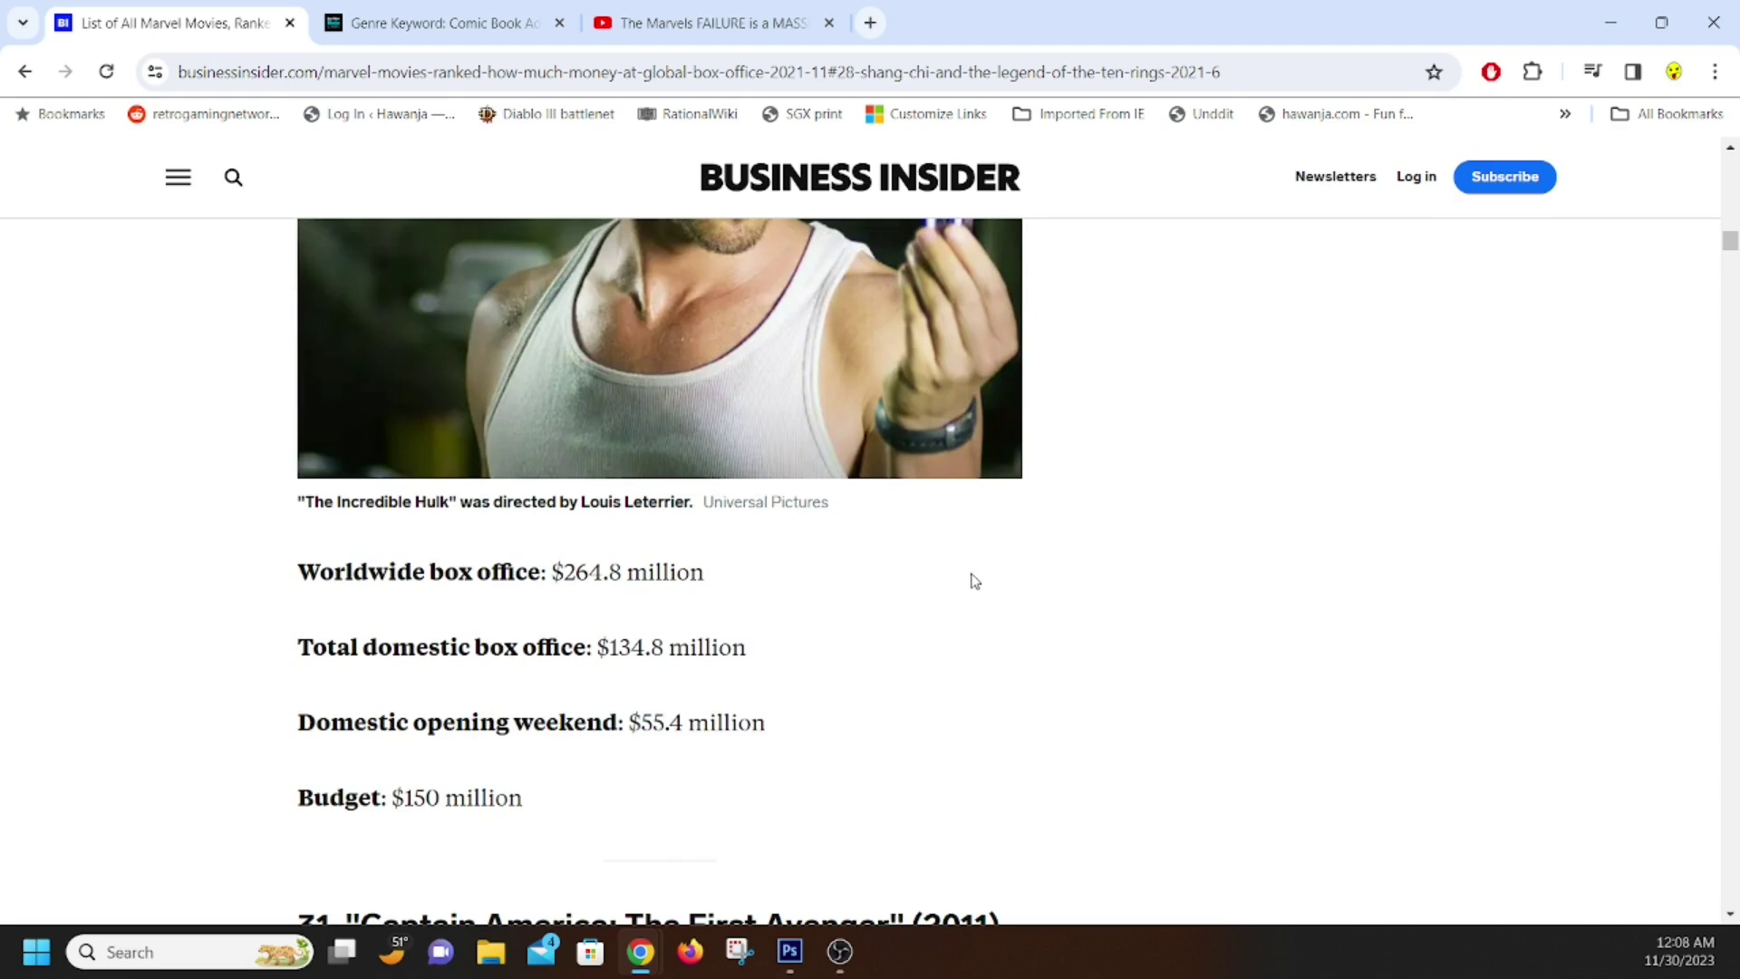
pyautogui.scroll(-7, 975, 580)
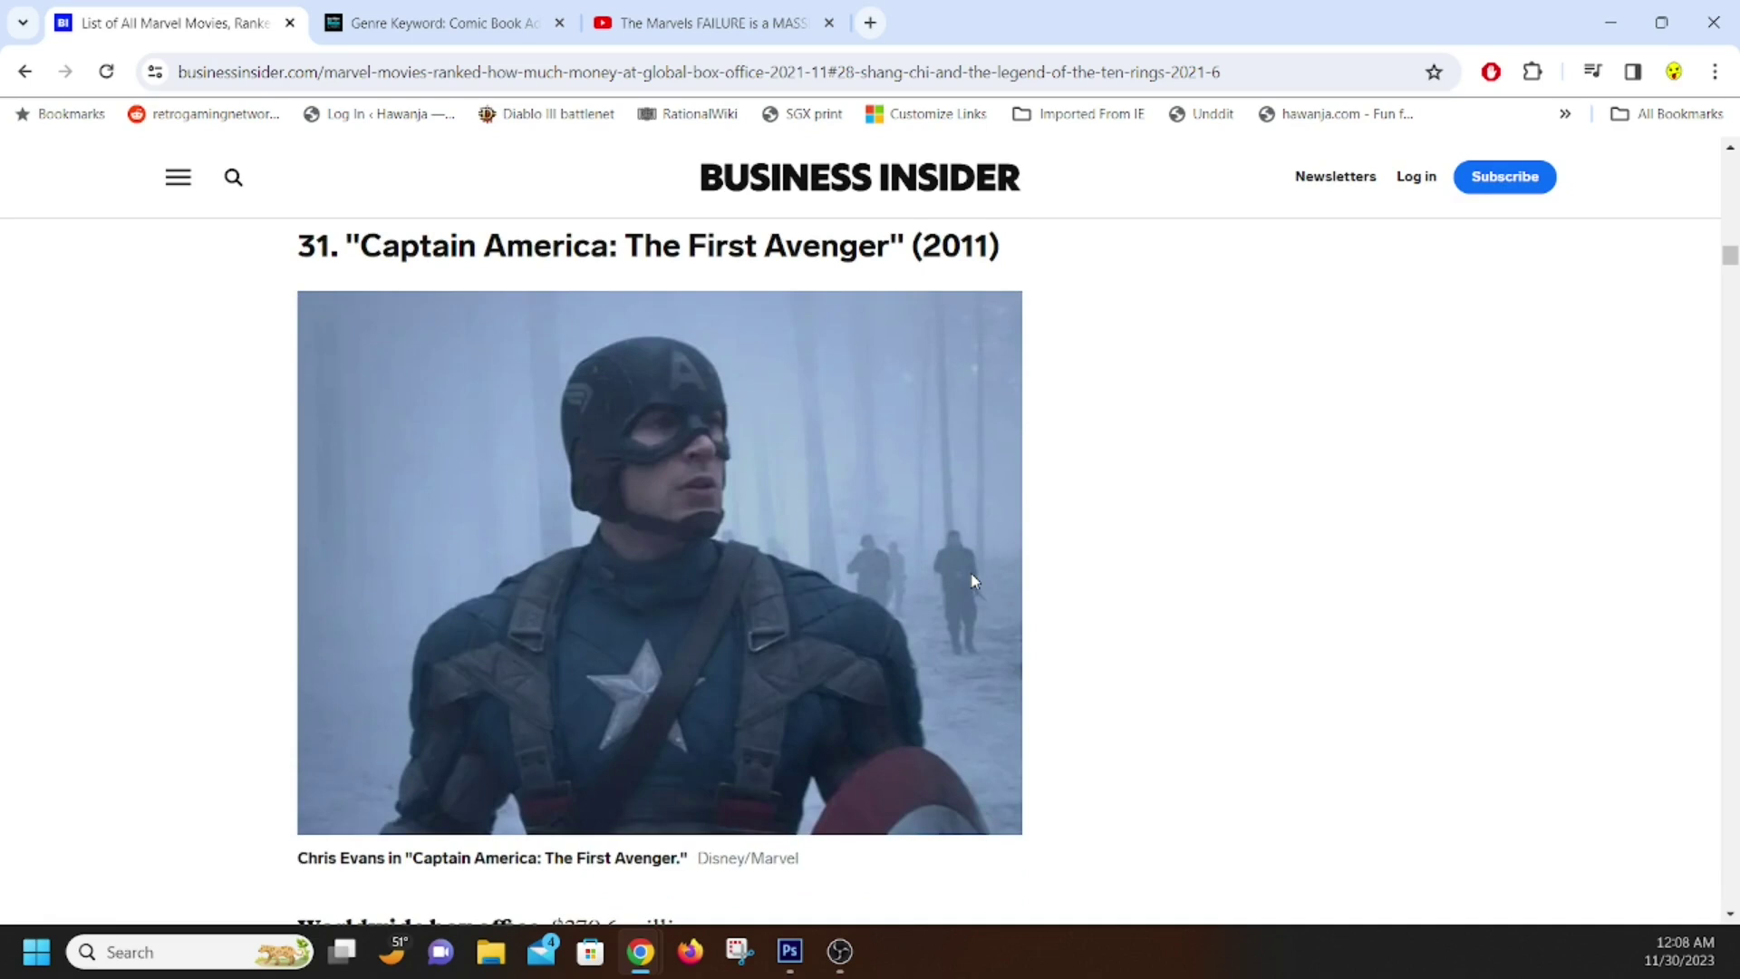
pyautogui.scroll(-4, 975, 581)
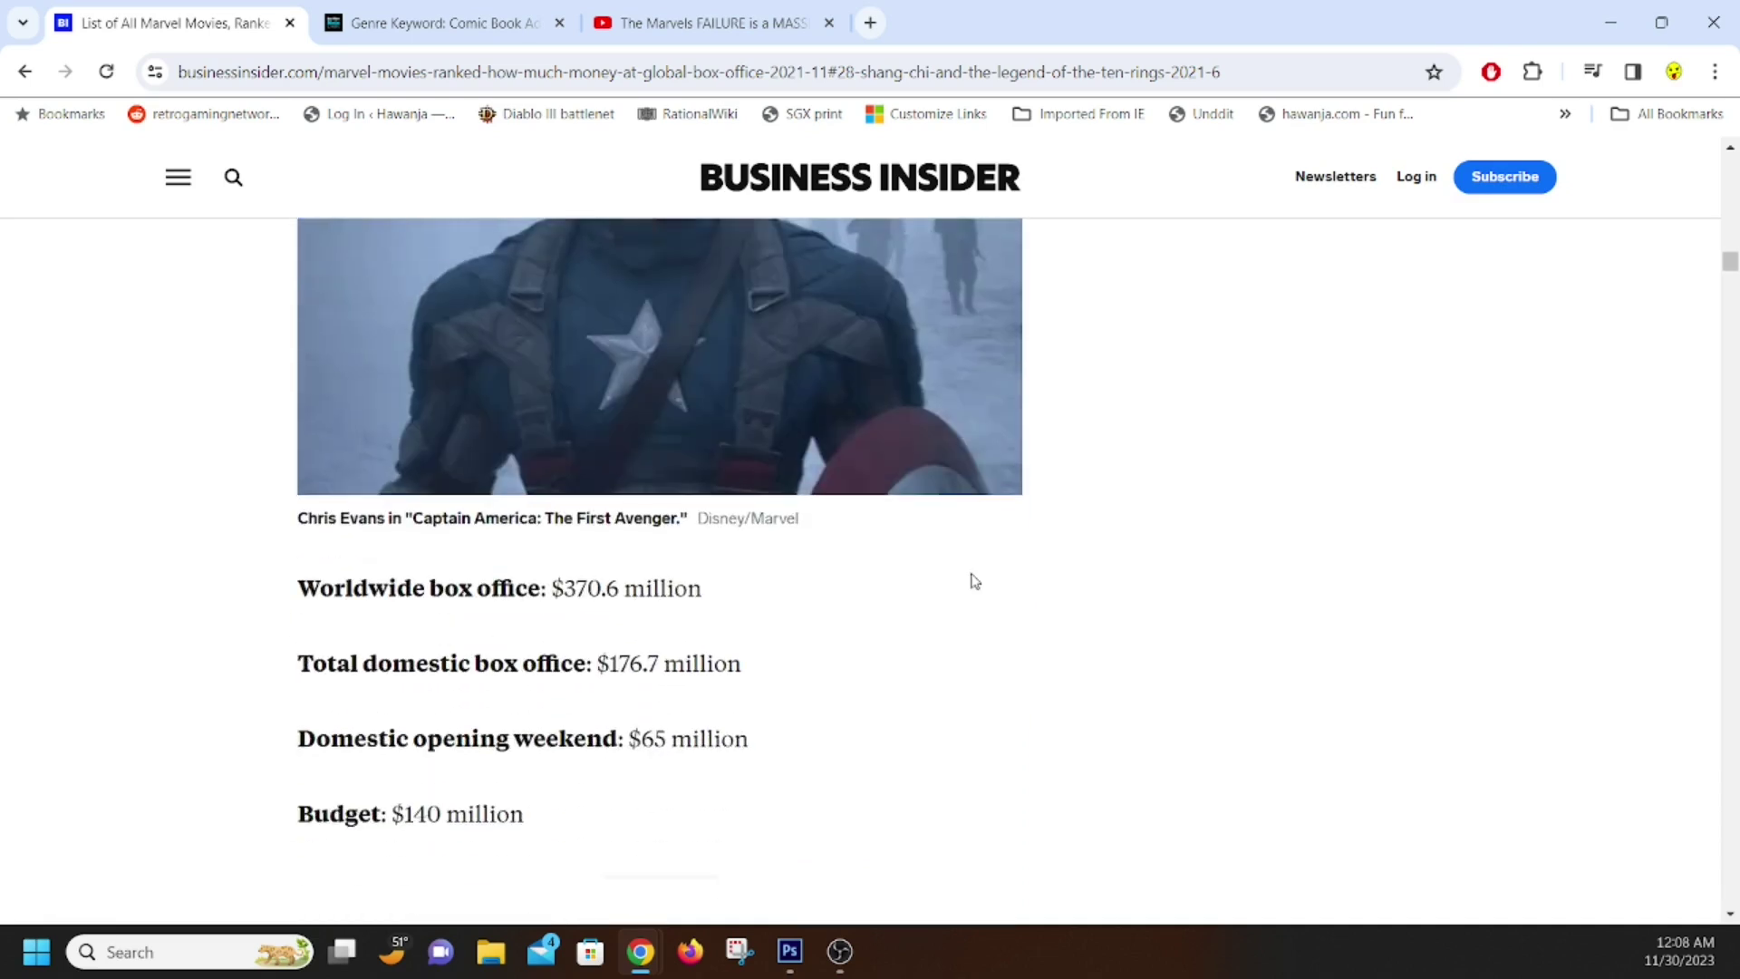
pyautogui.scroll(-6, 975, 581)
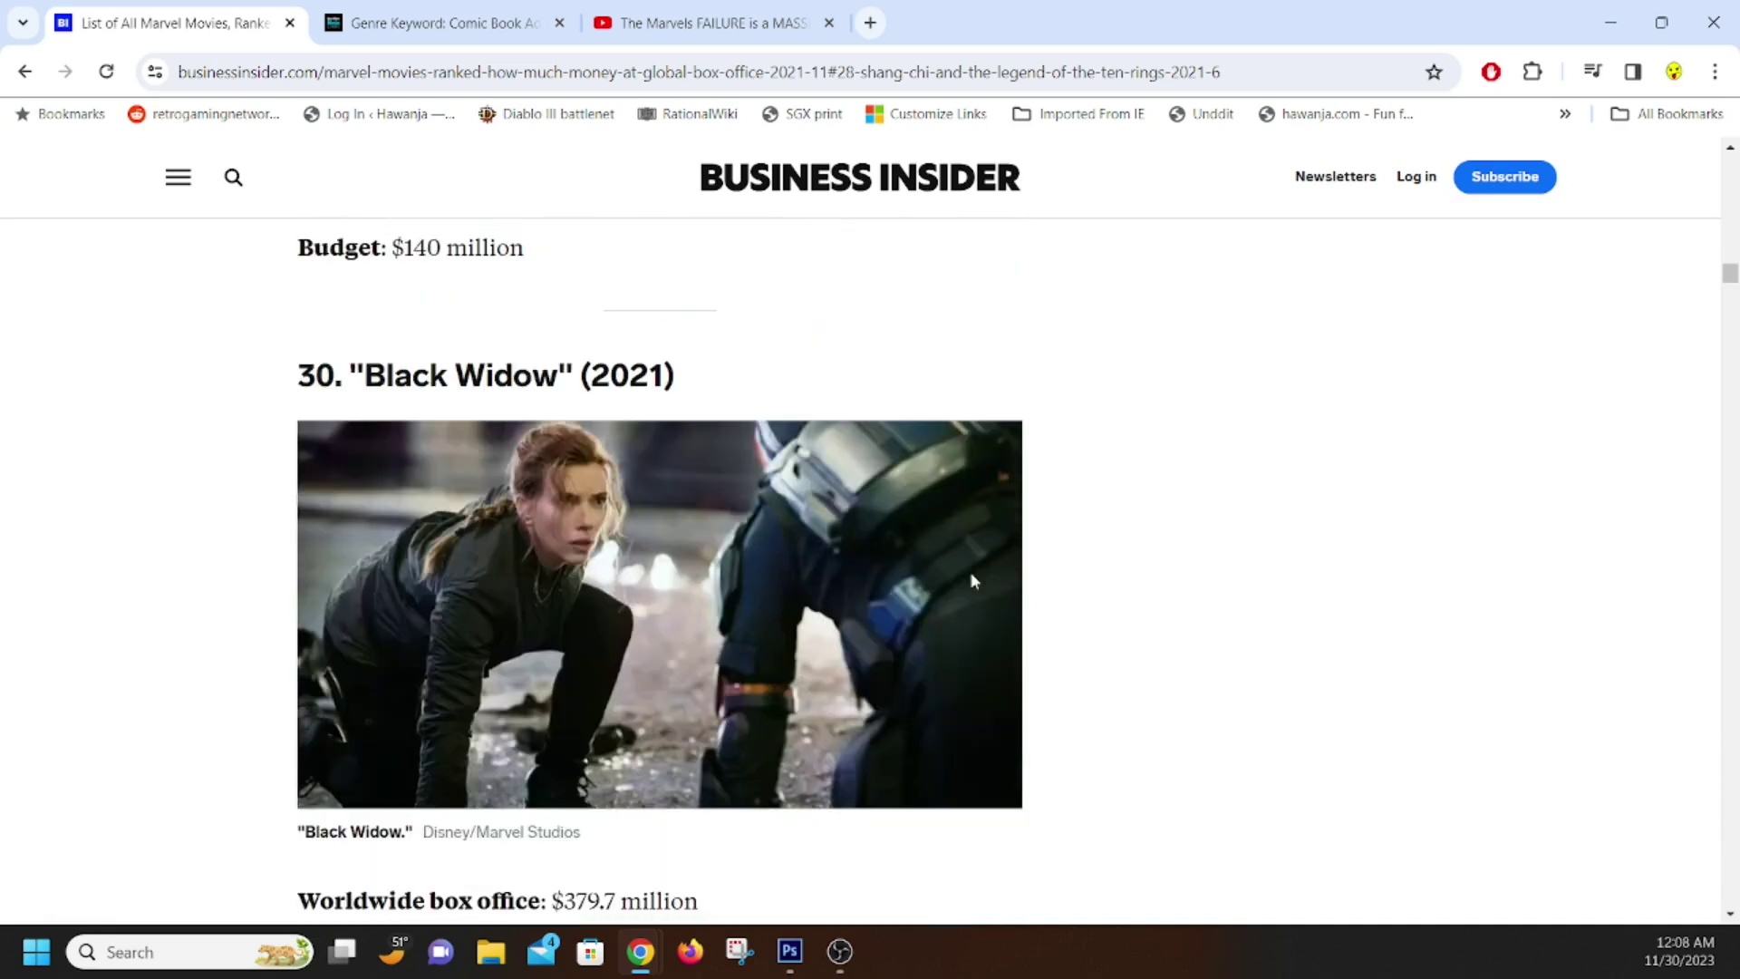
pyautogui.scroll(-2, 975, 580)
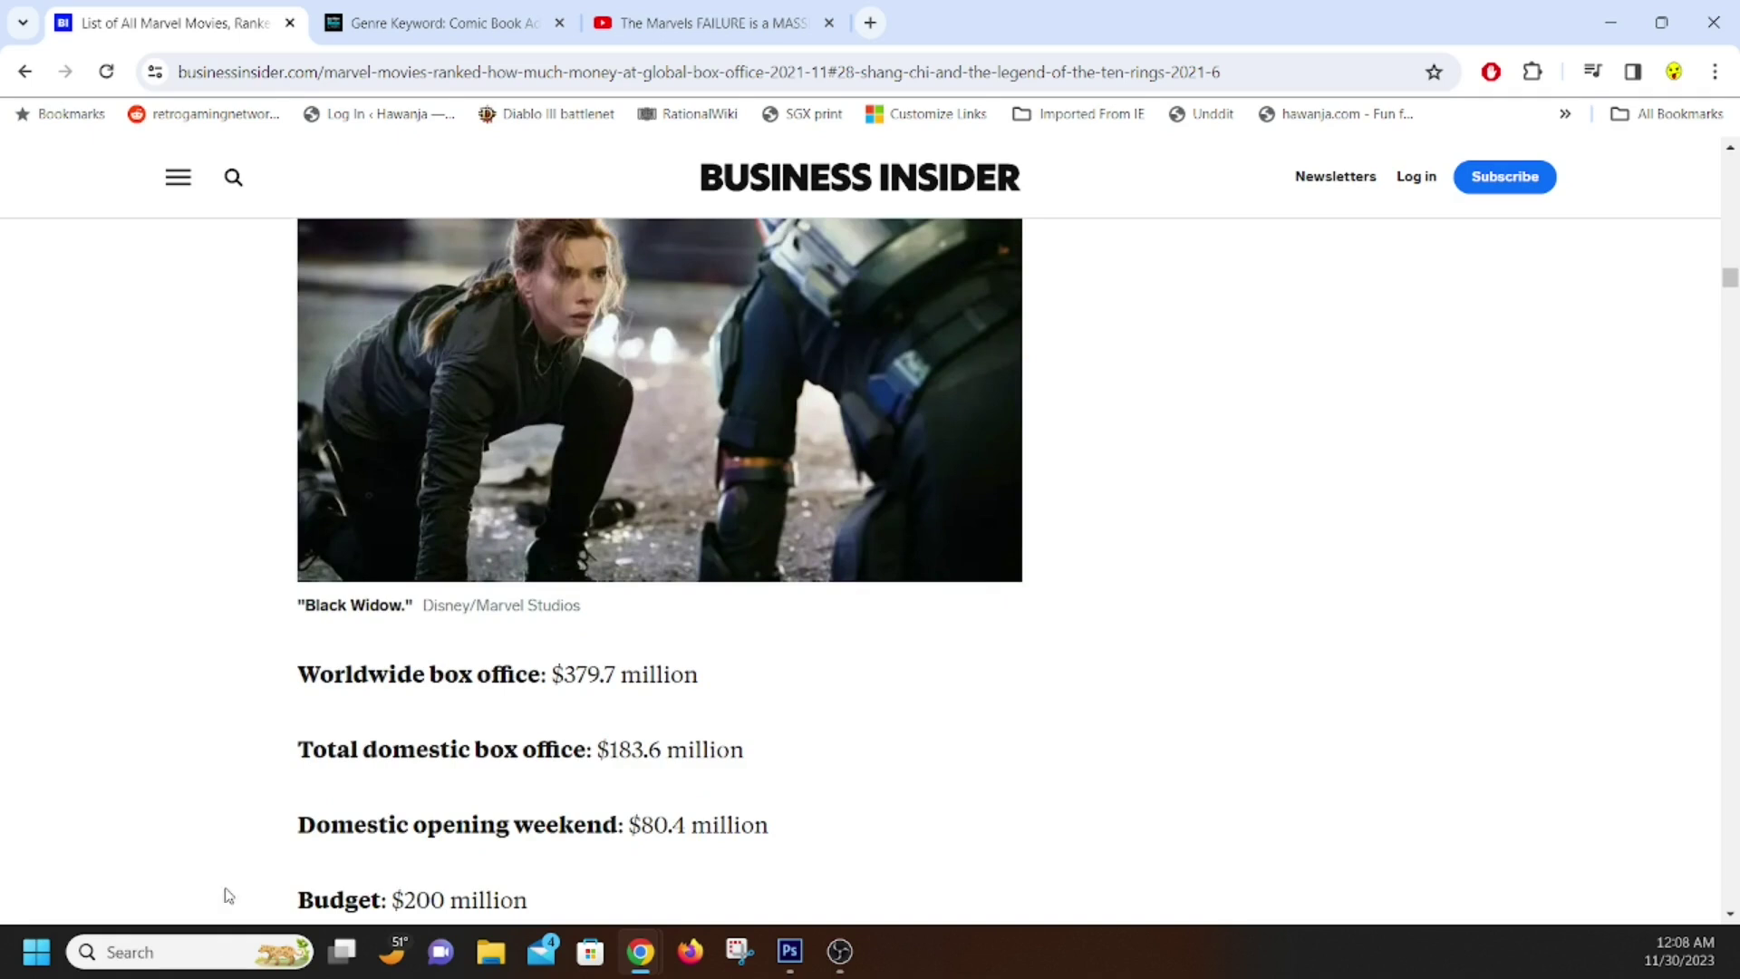
# Return to the entry for "The Marvels", highlight its total domestic box office amount and clear the highlight
pyautogui.scroll(7, 499, 785)
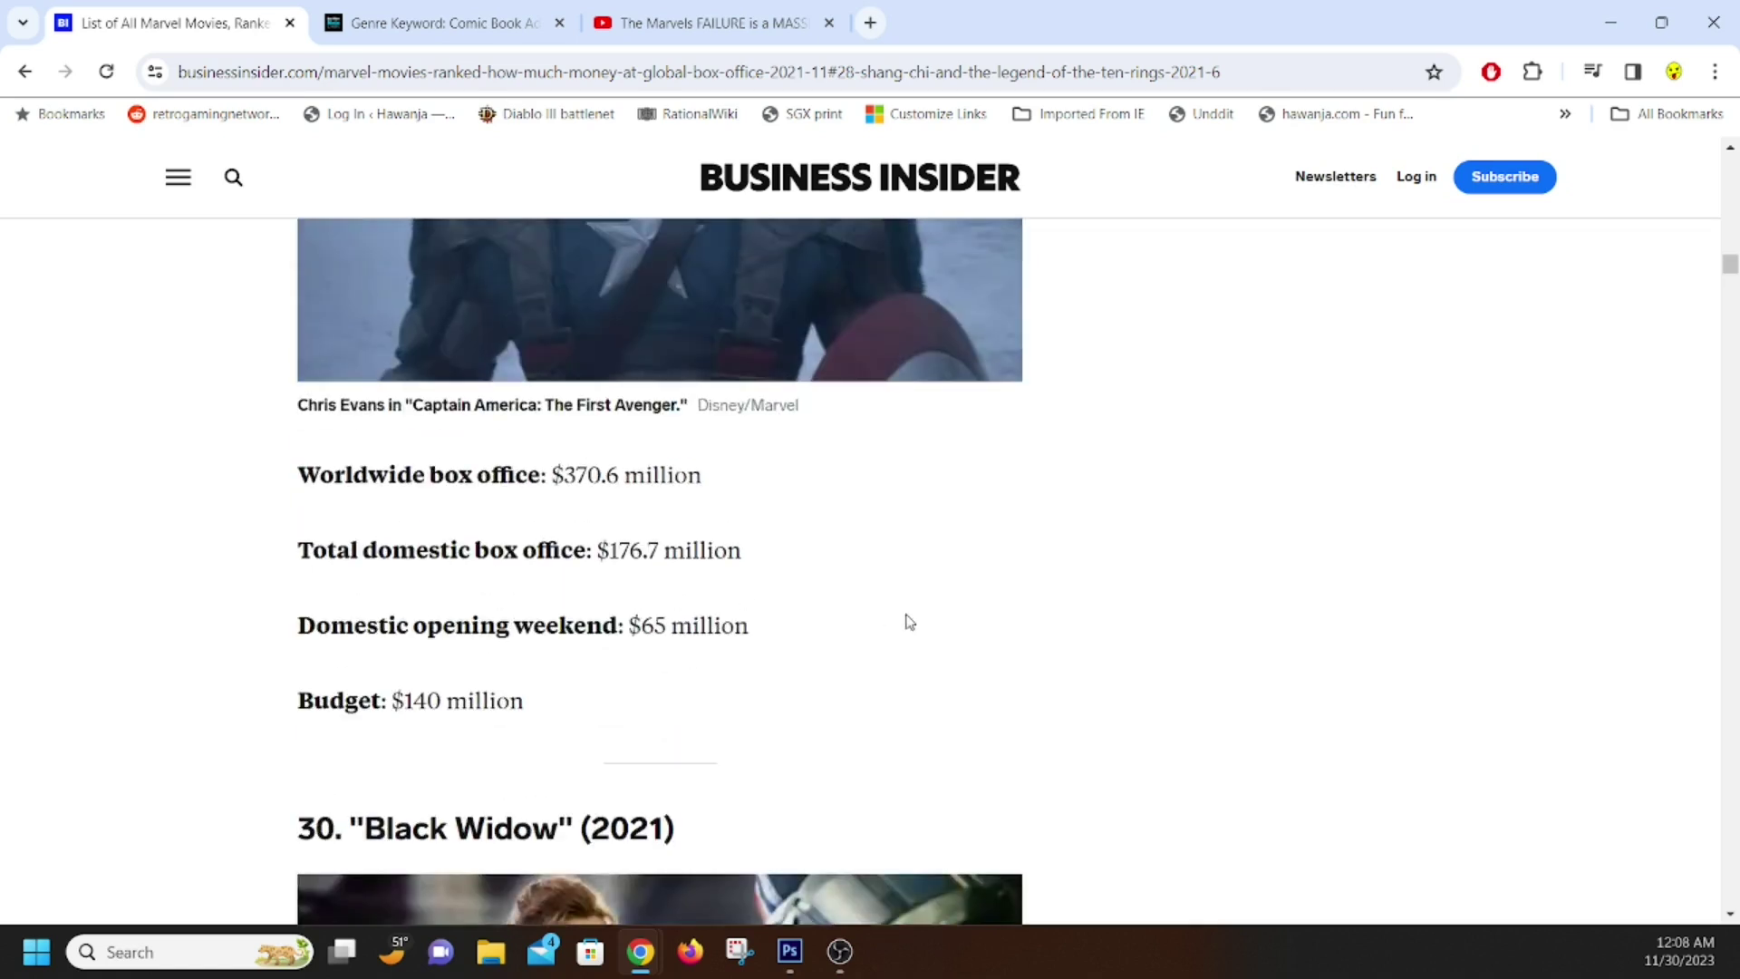
pyautogui.scroll(10, 906, 622)
pyautogui.scroll(1, 909, 622)
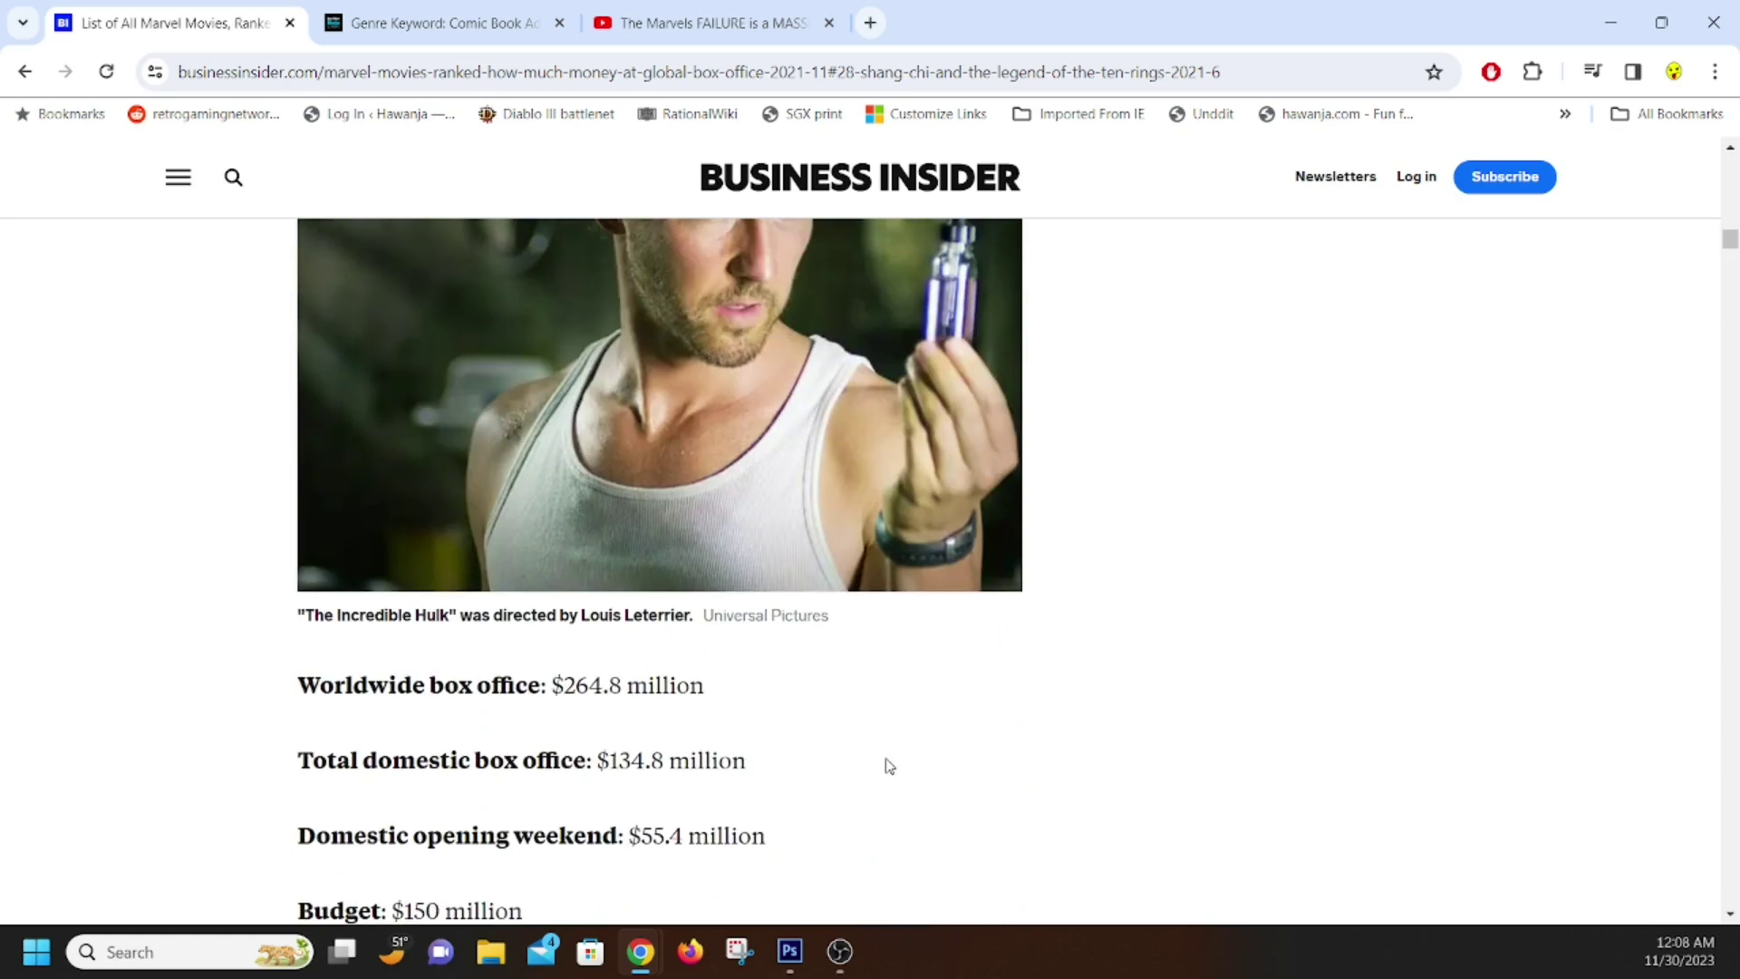
pyautogui.scroll(7, 886, 762)
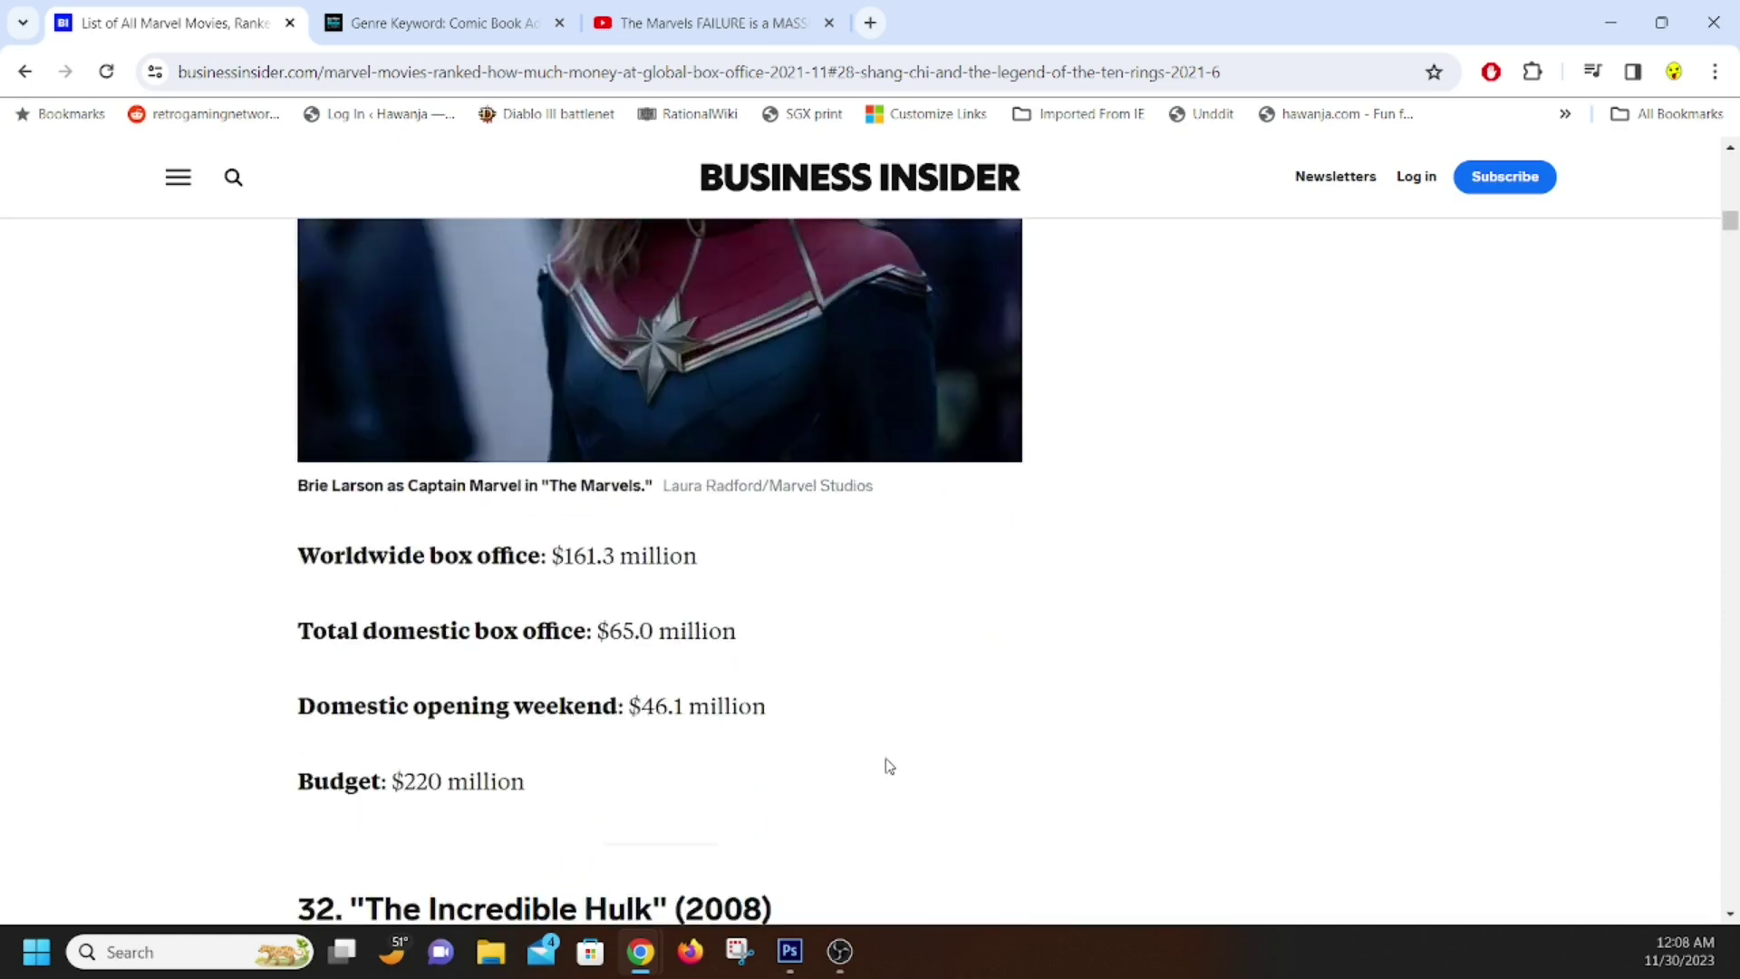
pyautogui.moveTo(610, 631); pyautogui.dragTo(746, 637)
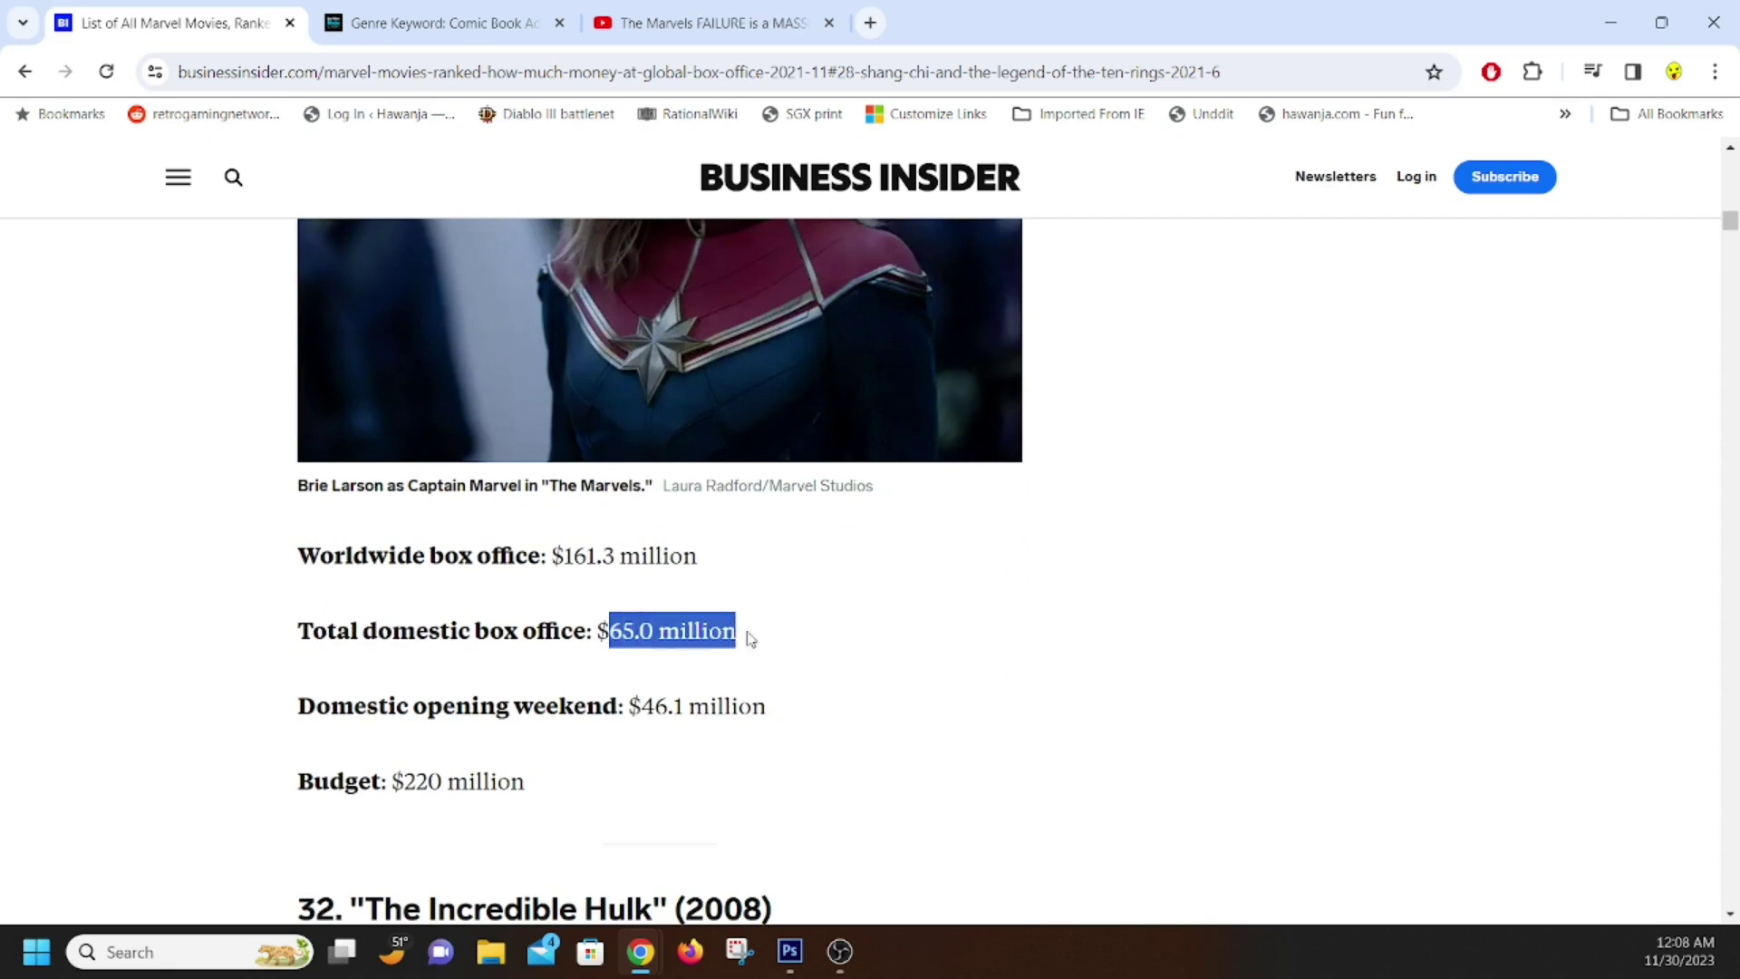
pyautogui.click(859, 671)
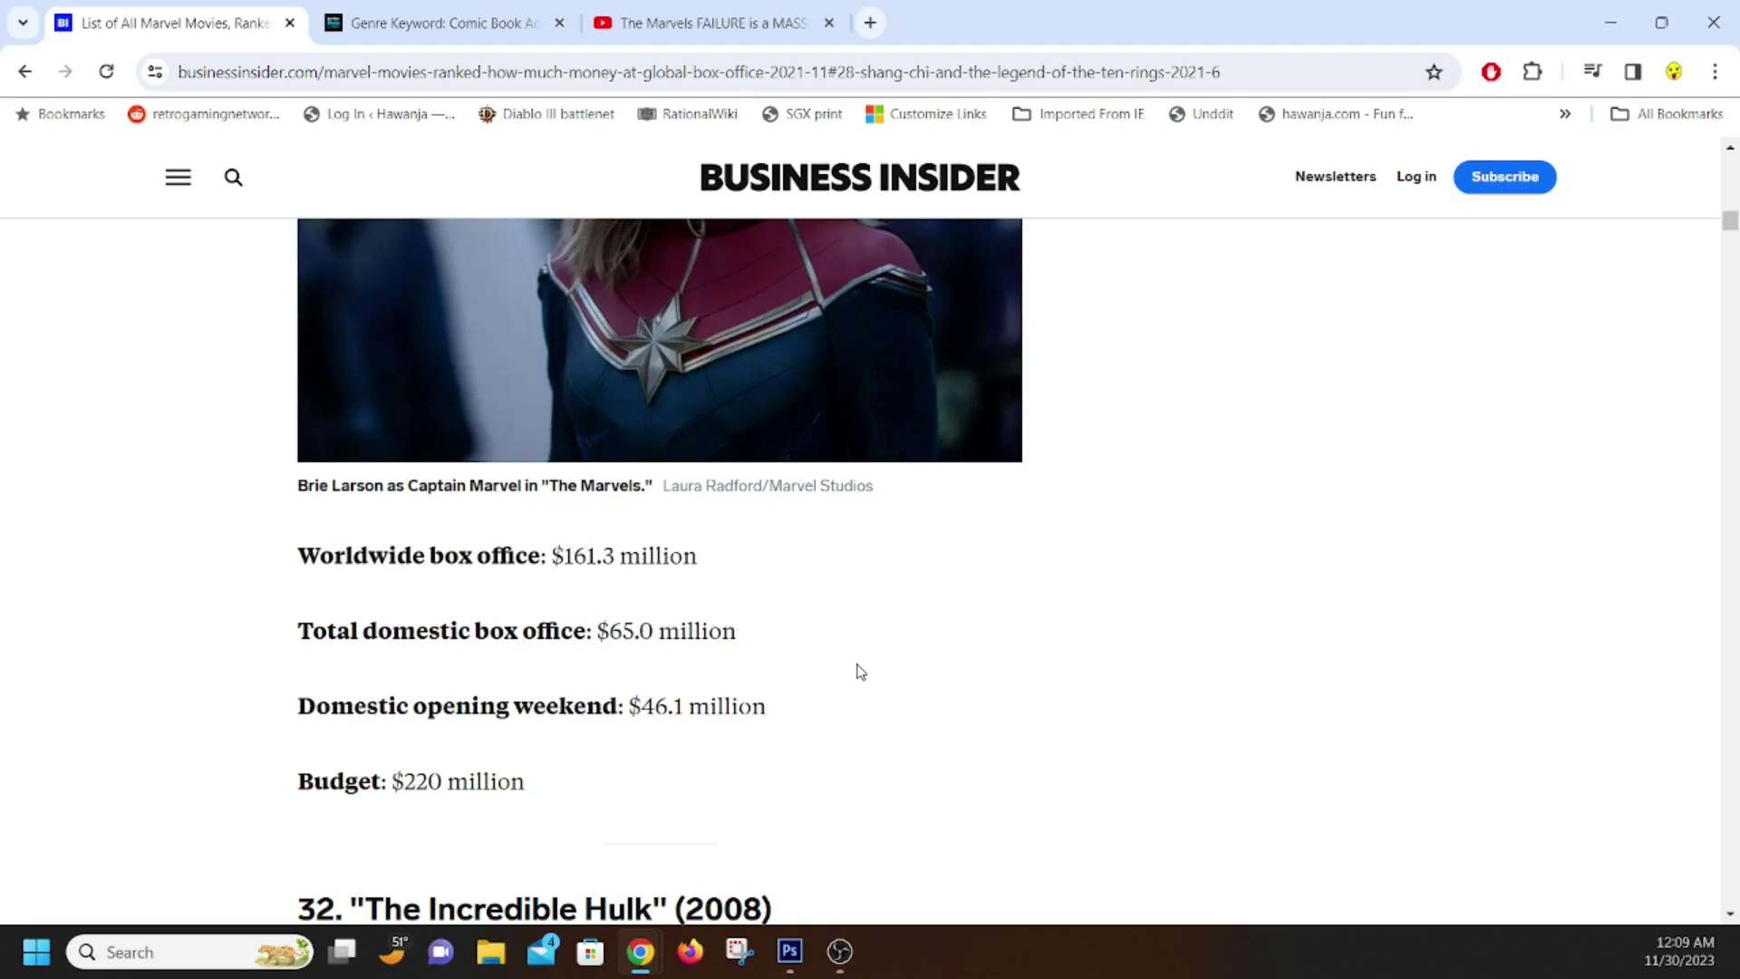
pyautogui.scroll(3, 860, 670)
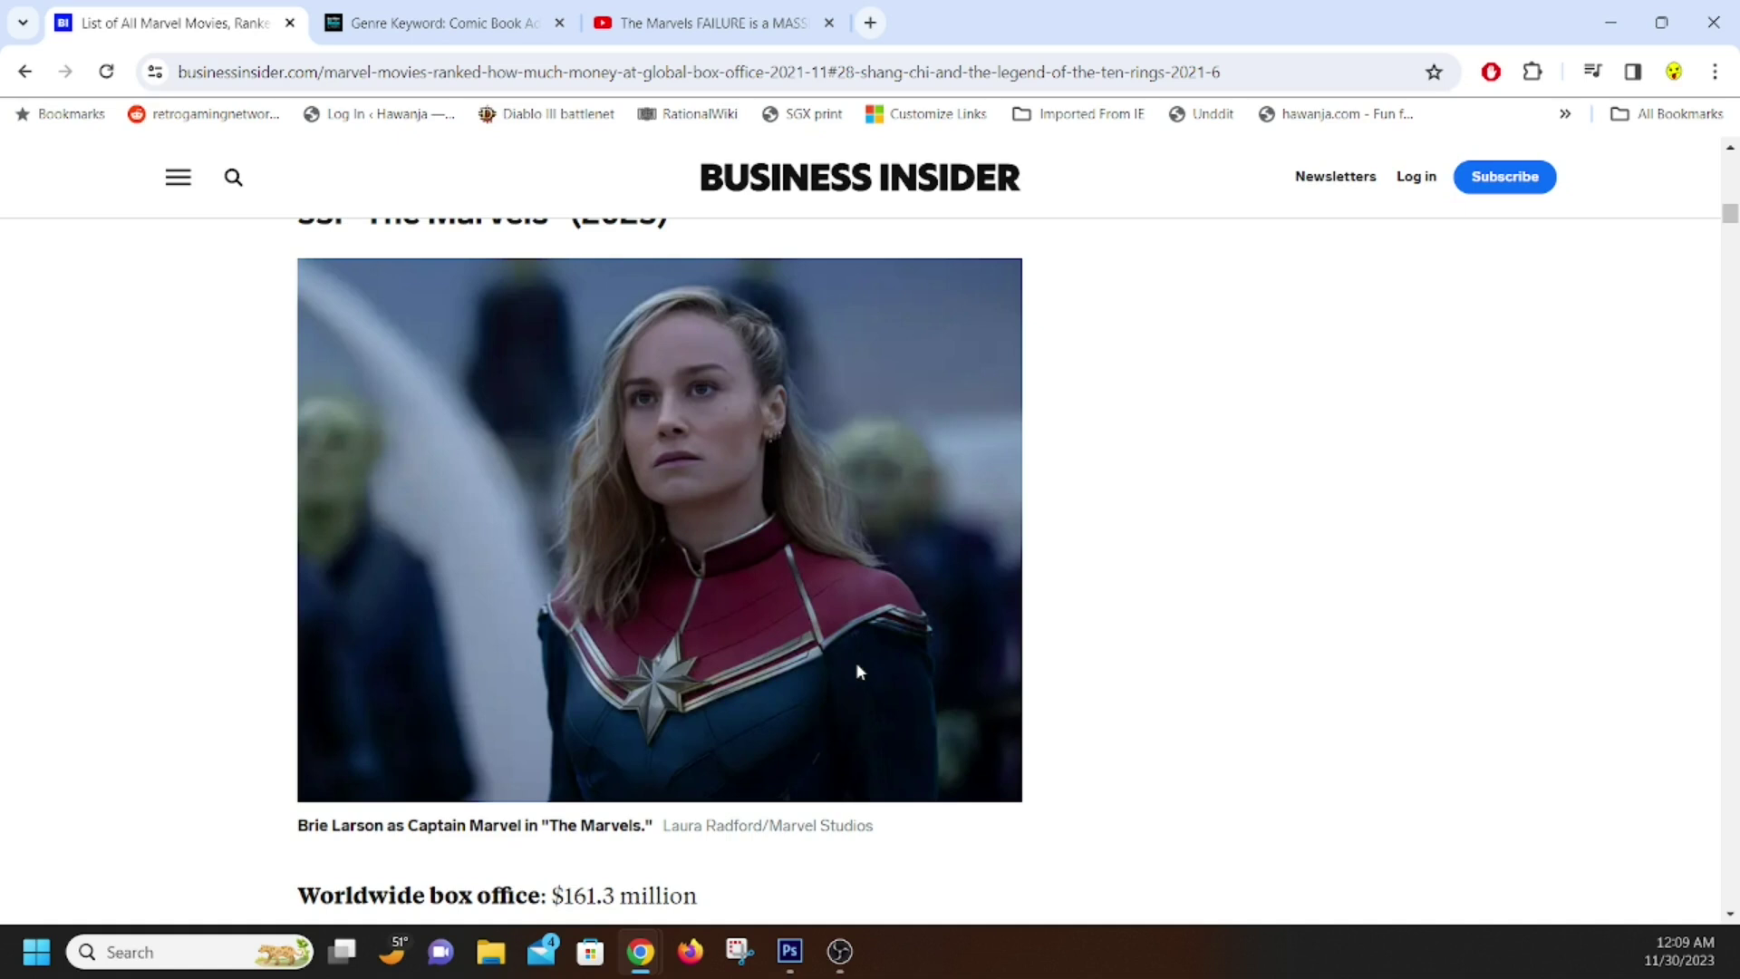
# Switch to the Box Office Mojo Comic Book Adaptation list, highlight the whole Inhumans row and clear the highlight
pyautogui.click(419, 28)
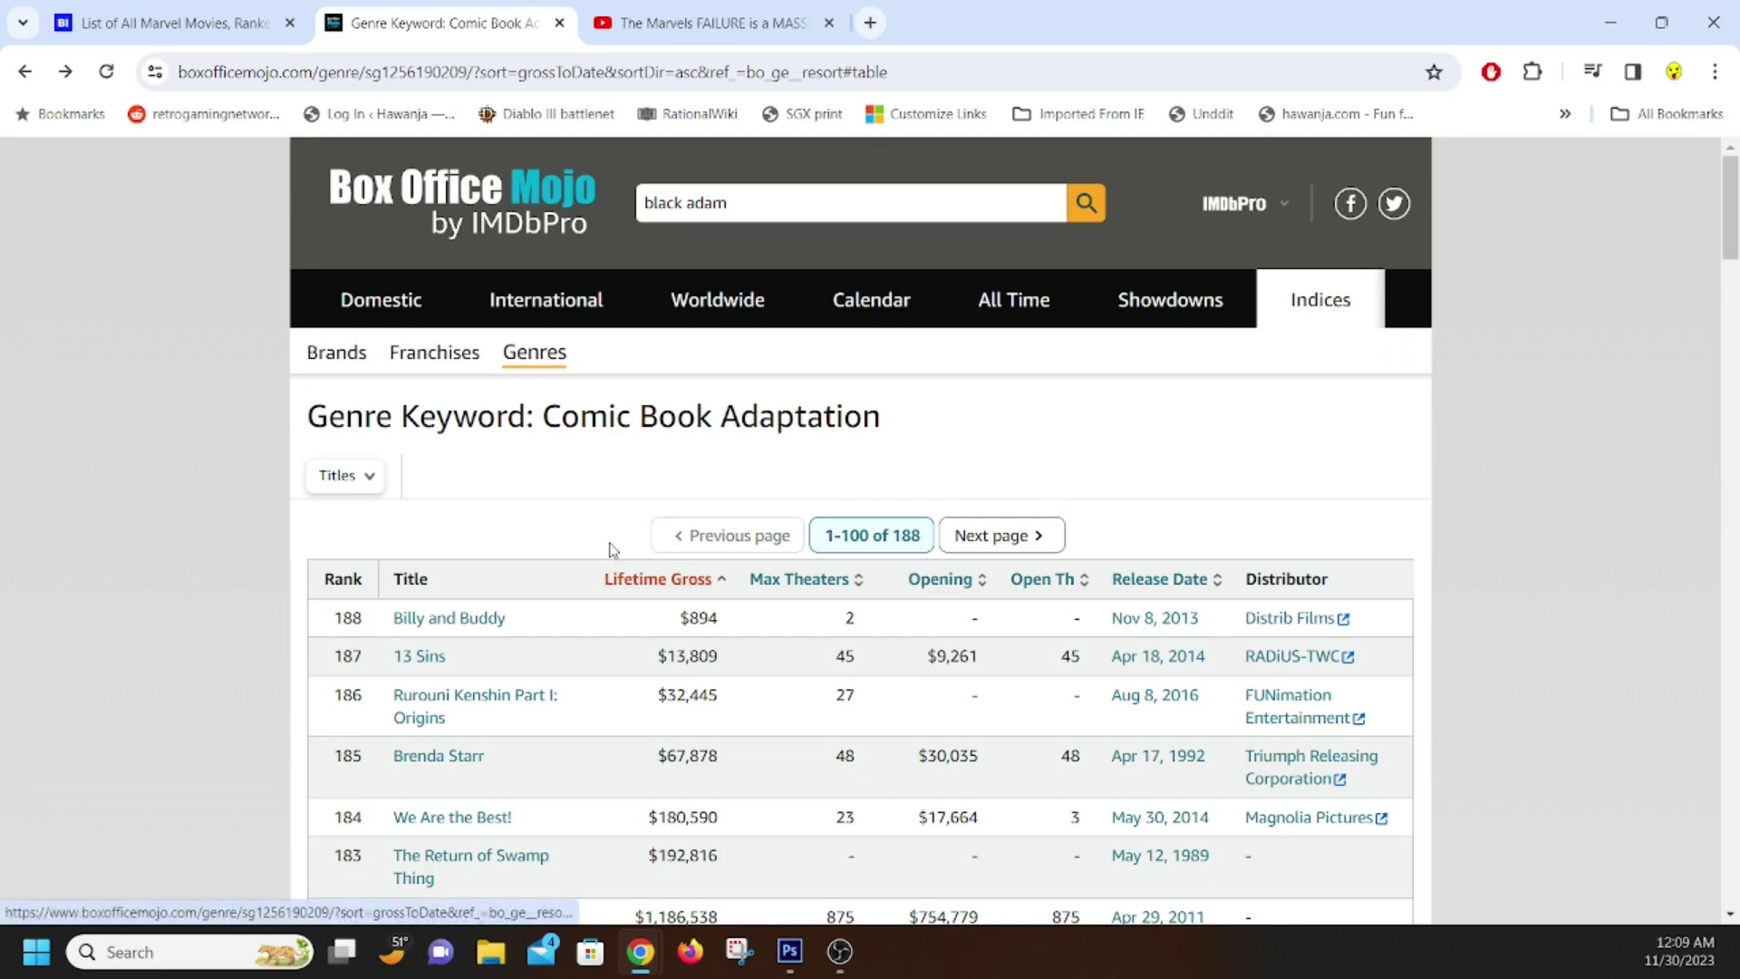
pyautogui.scroll(-1, 608, 546)
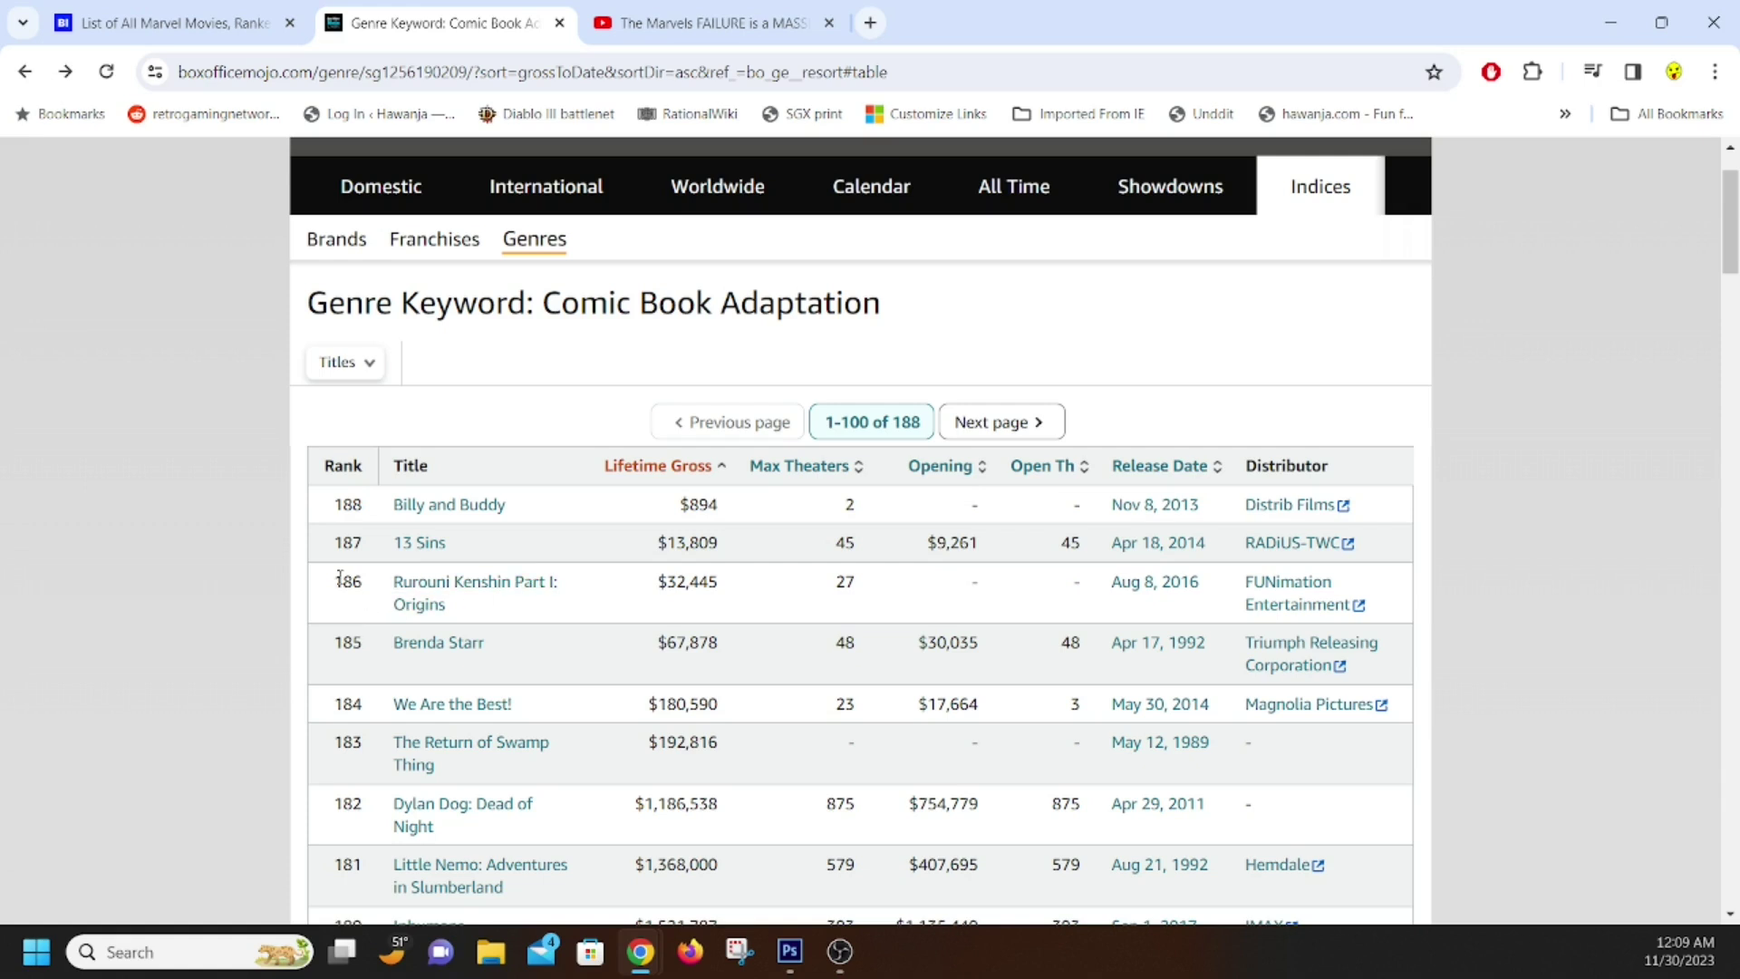
pyautogui.scroll(-2, 335, 576)
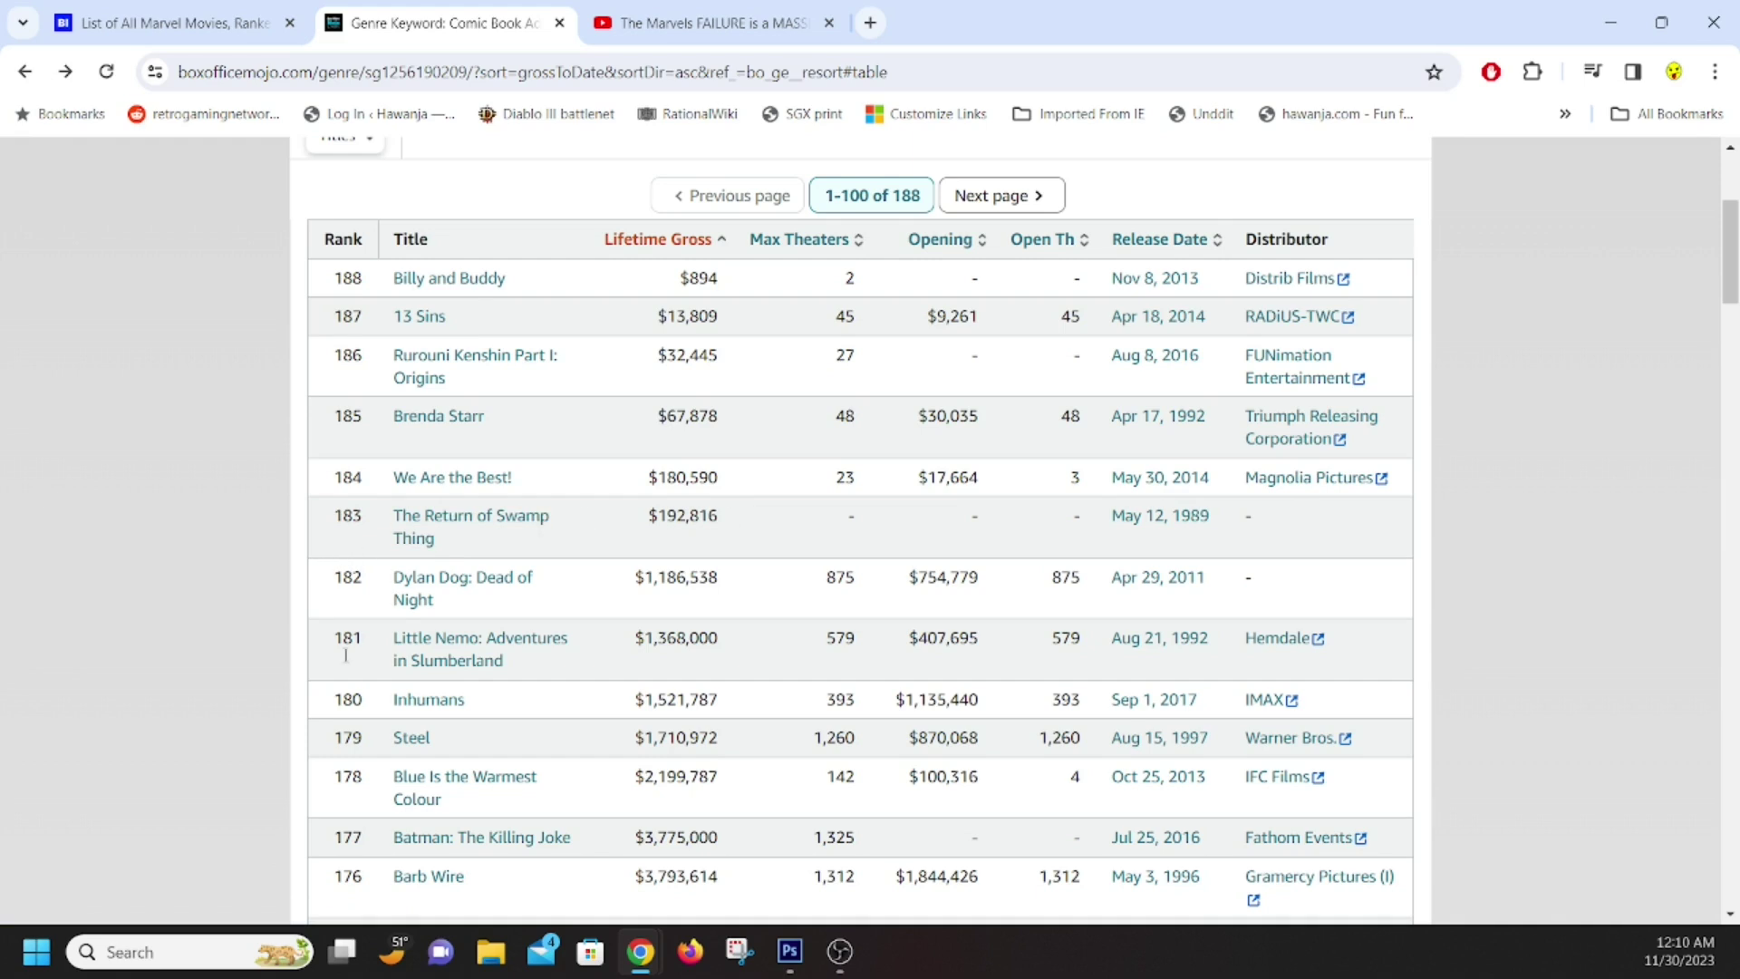
pyautogui.moveTo(337, 700); pyautogui.dragTo(1328, 702)
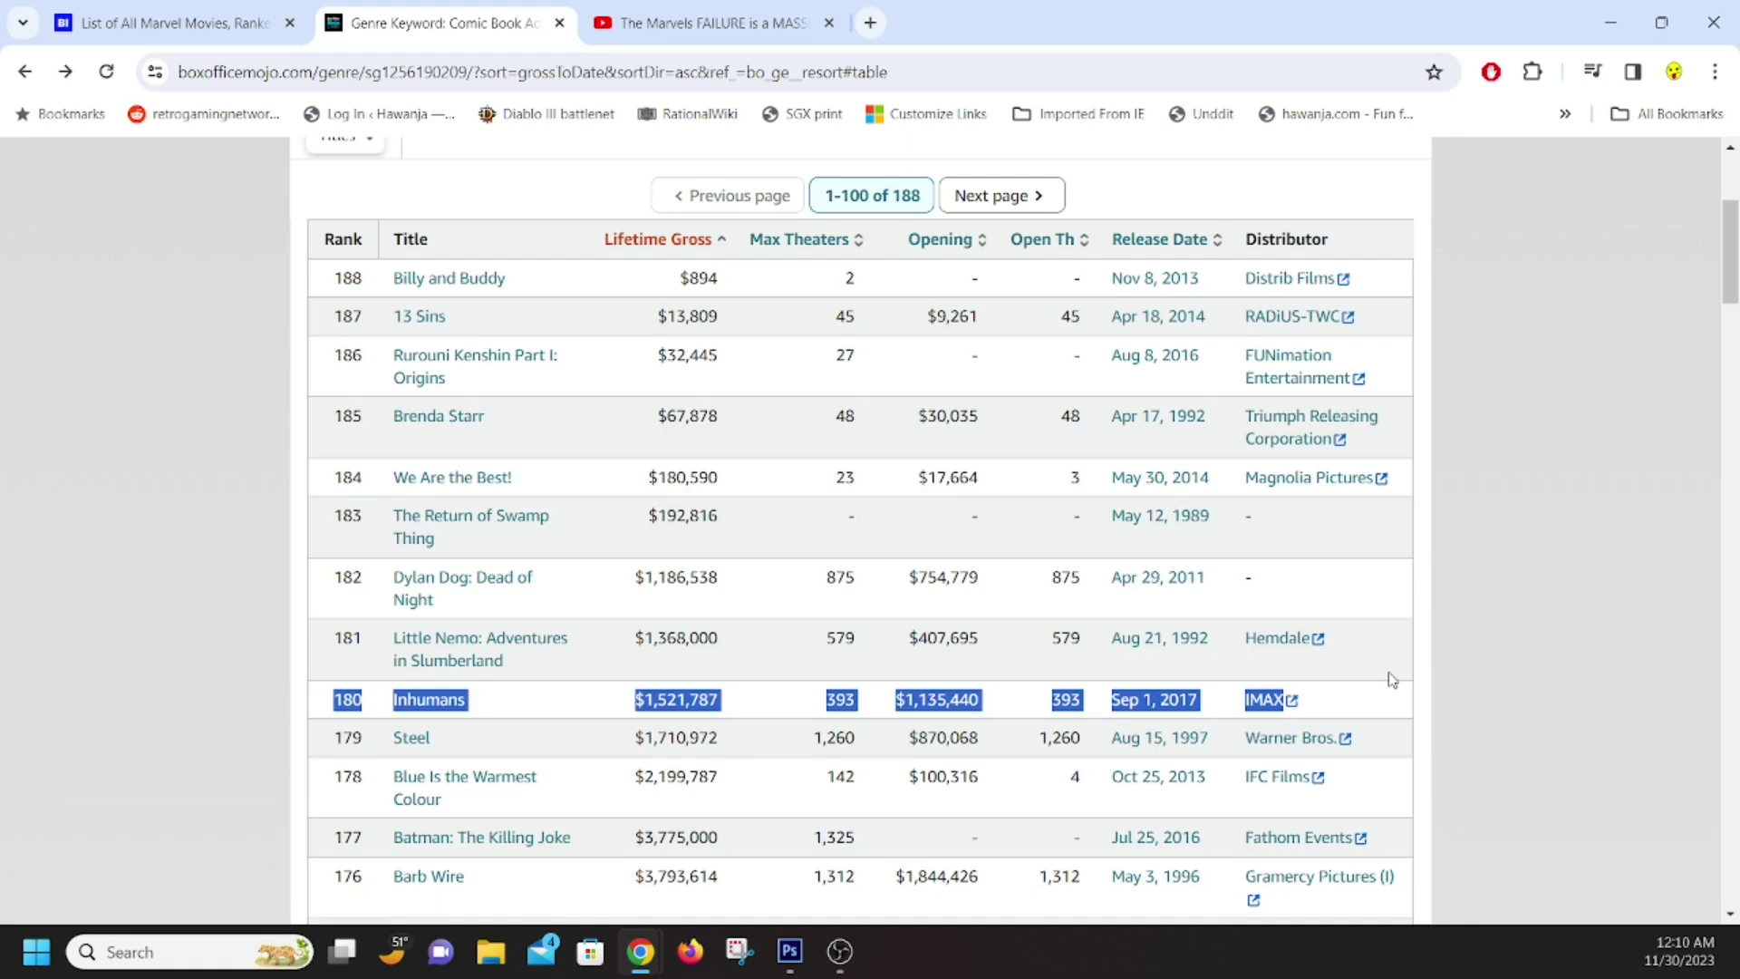
pyautogui.scroll(-5, 1391, 680)
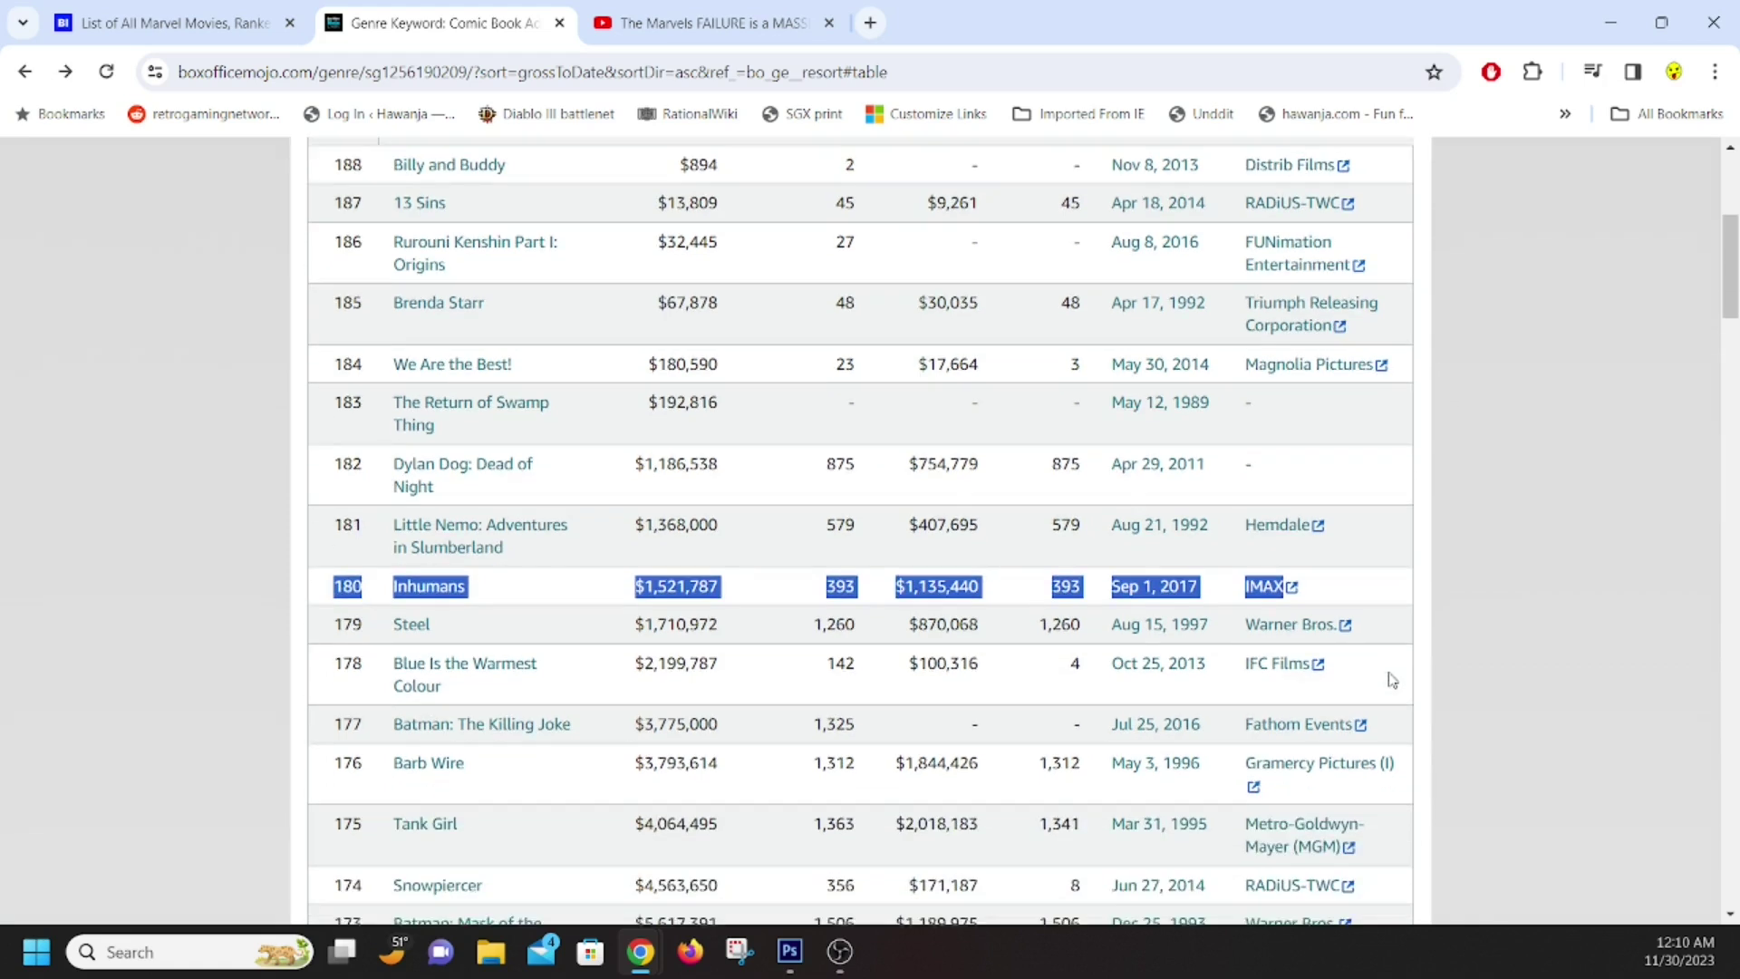
pyautogui.click(262, 247)
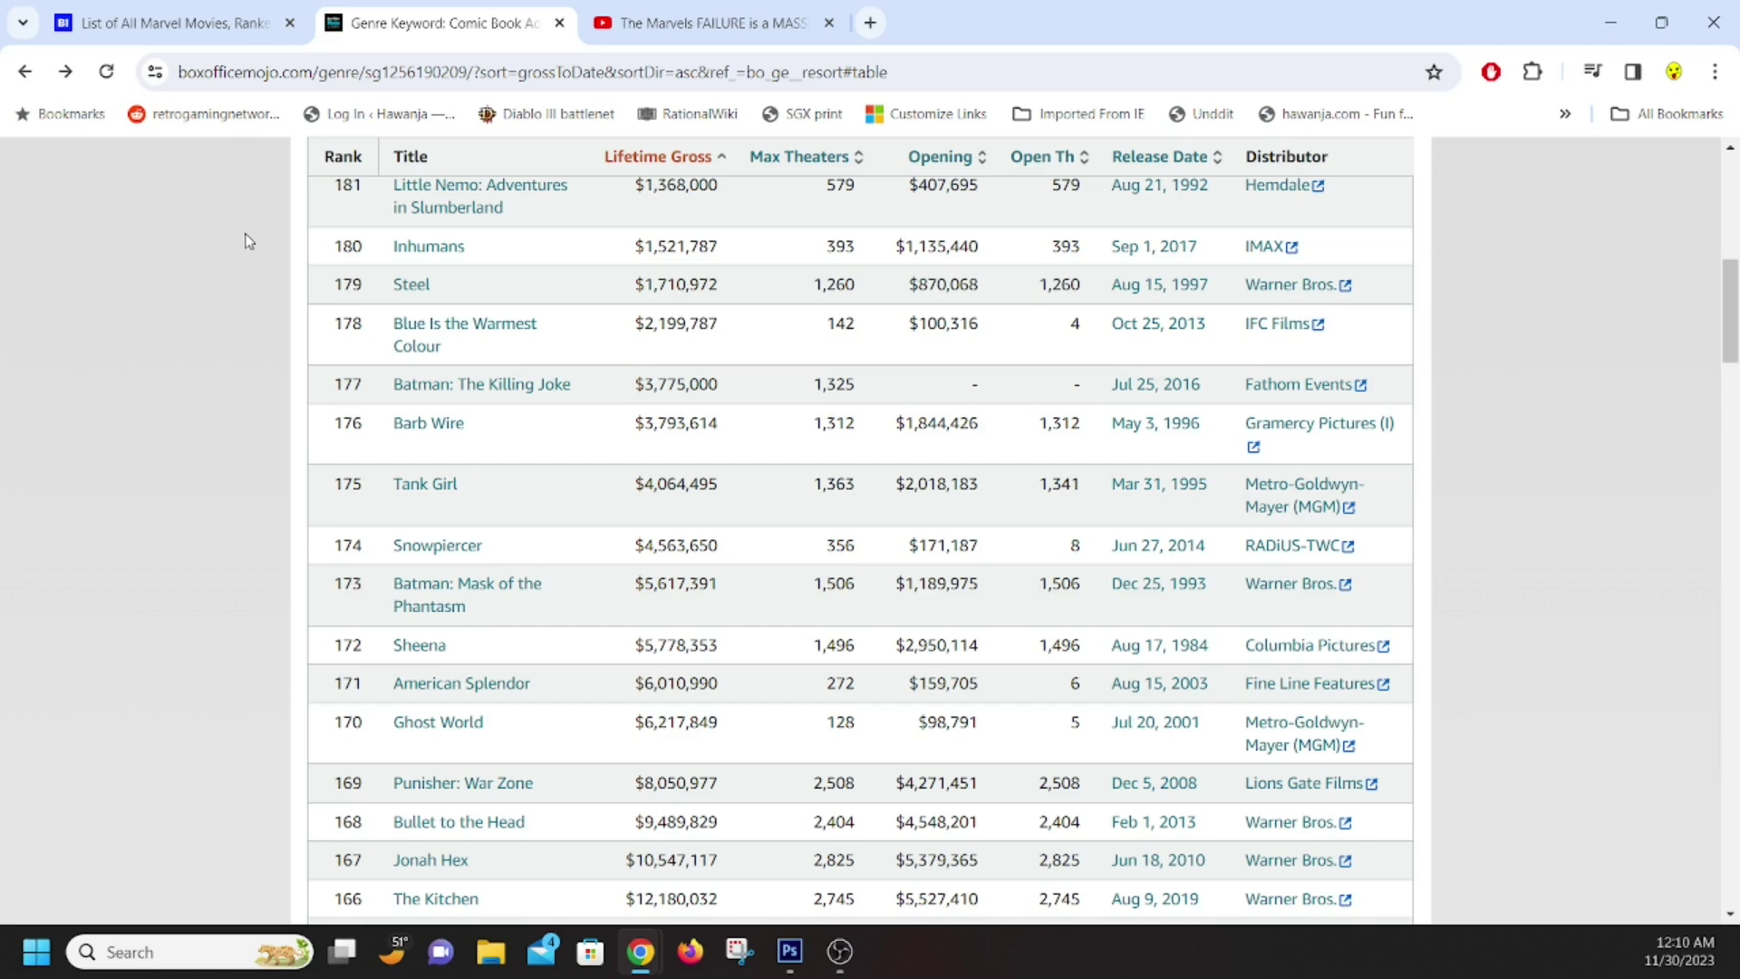
# Highlight the lifetime gross of Steel, Punisher: War Zone, Jonah Hex and Bloodshot one after another in the comic book adaptation list
pyautogui.moveTo(633, 287); pyautogui.dragTo(749, 282)
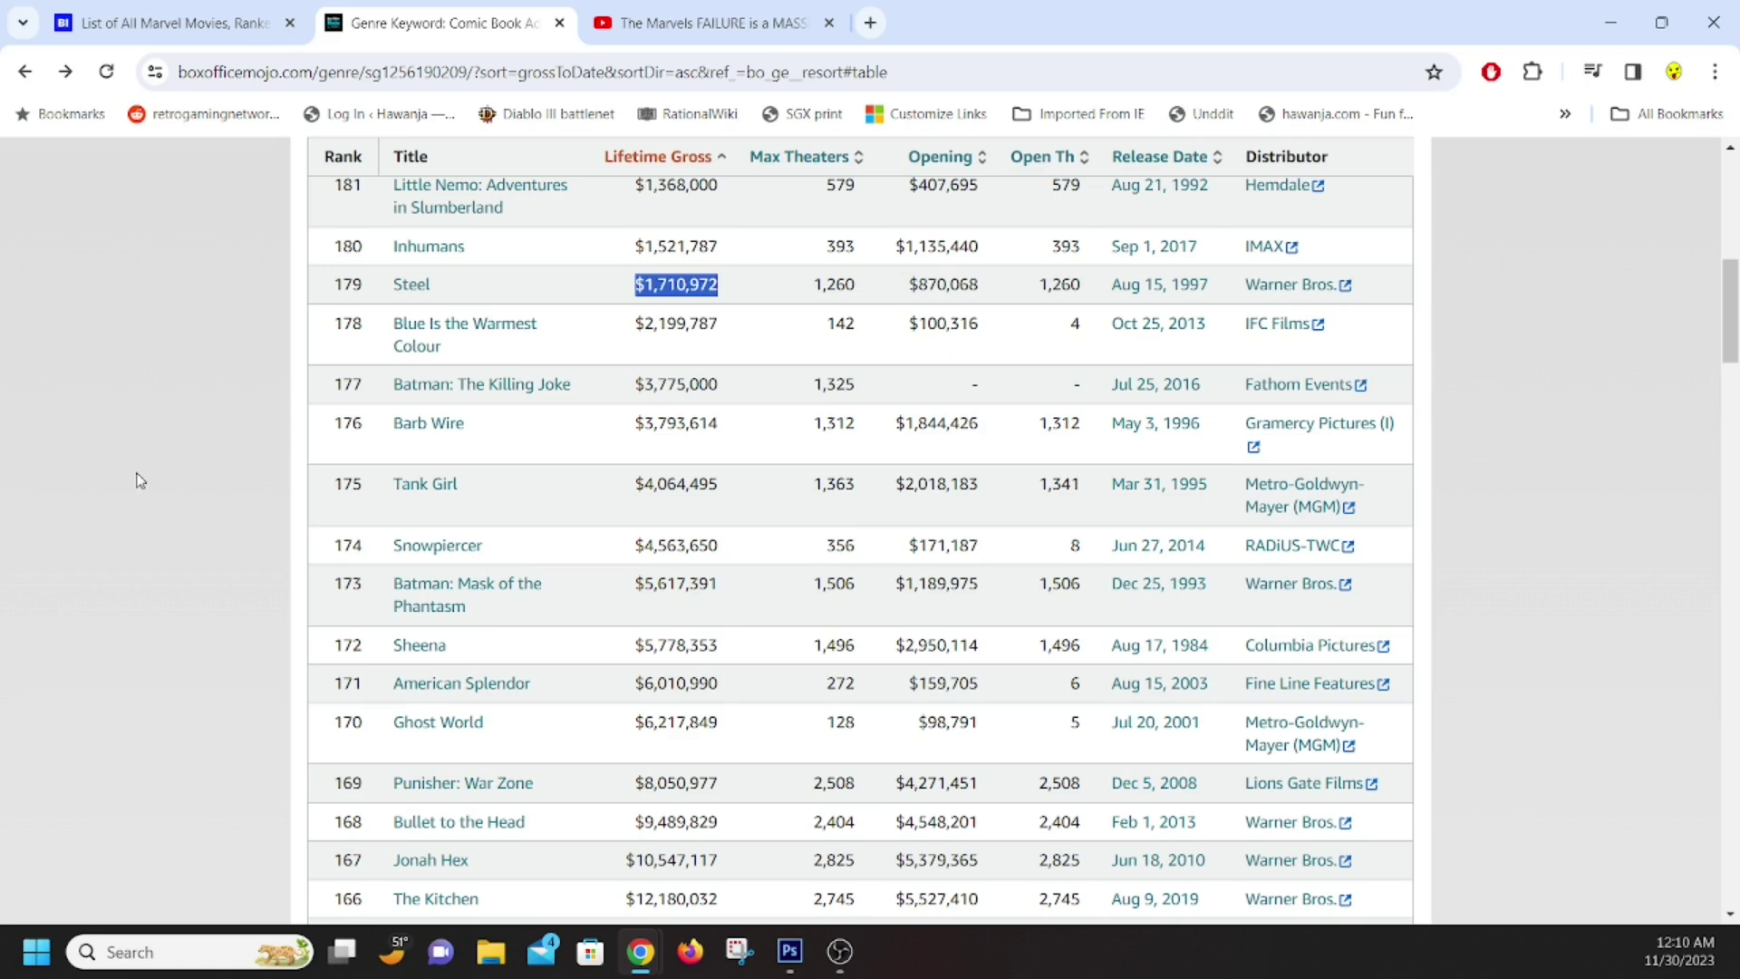
pyautogui.scroll(-1, 145, 475)
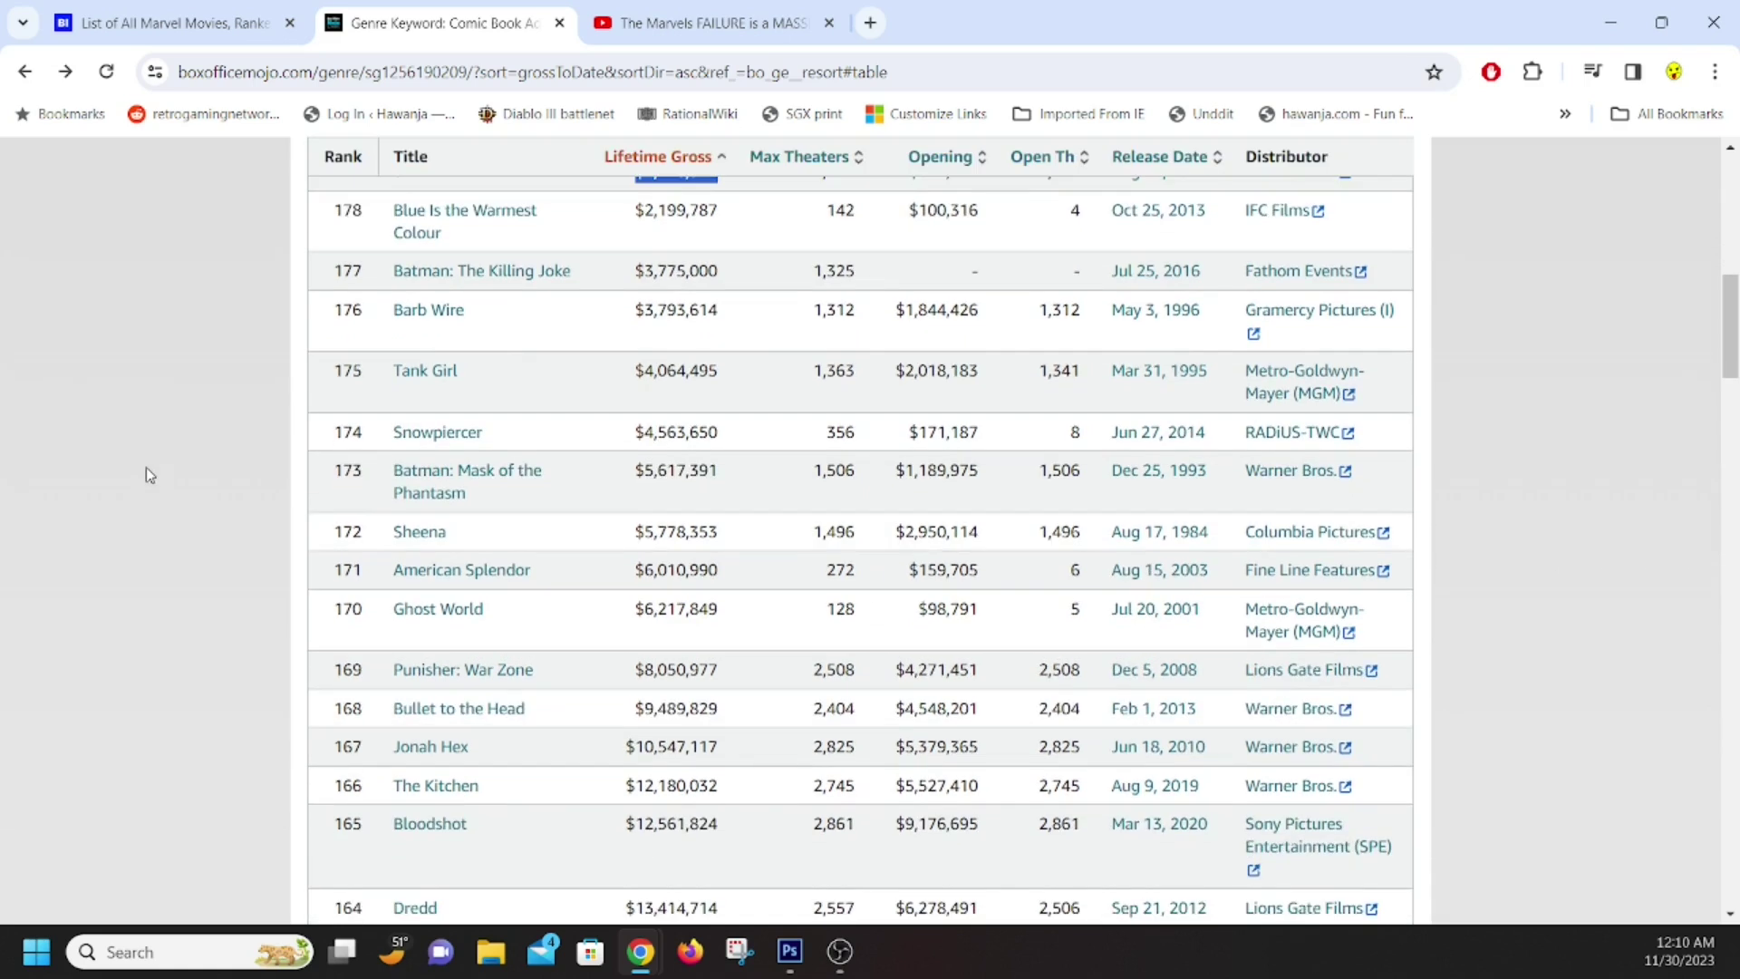
pyautogui.scroll(-2, 145, 475)
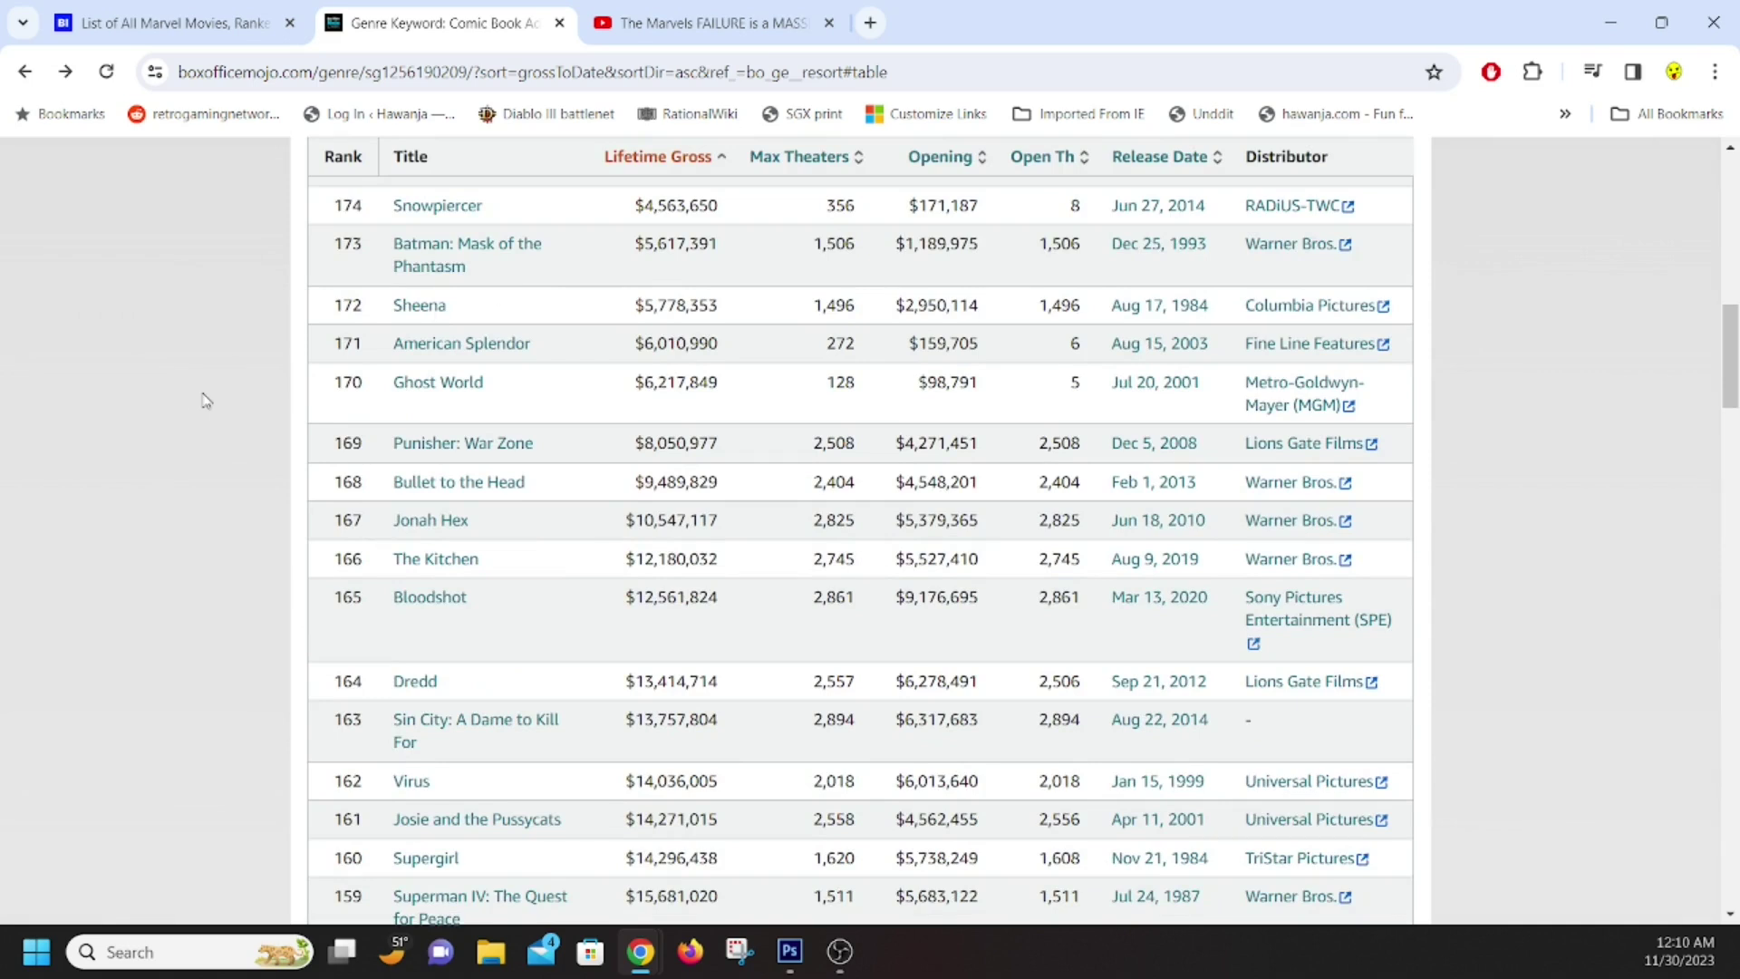
pyautogui.moveTo(632, 442); pyautogui.dragTo(757, 444)
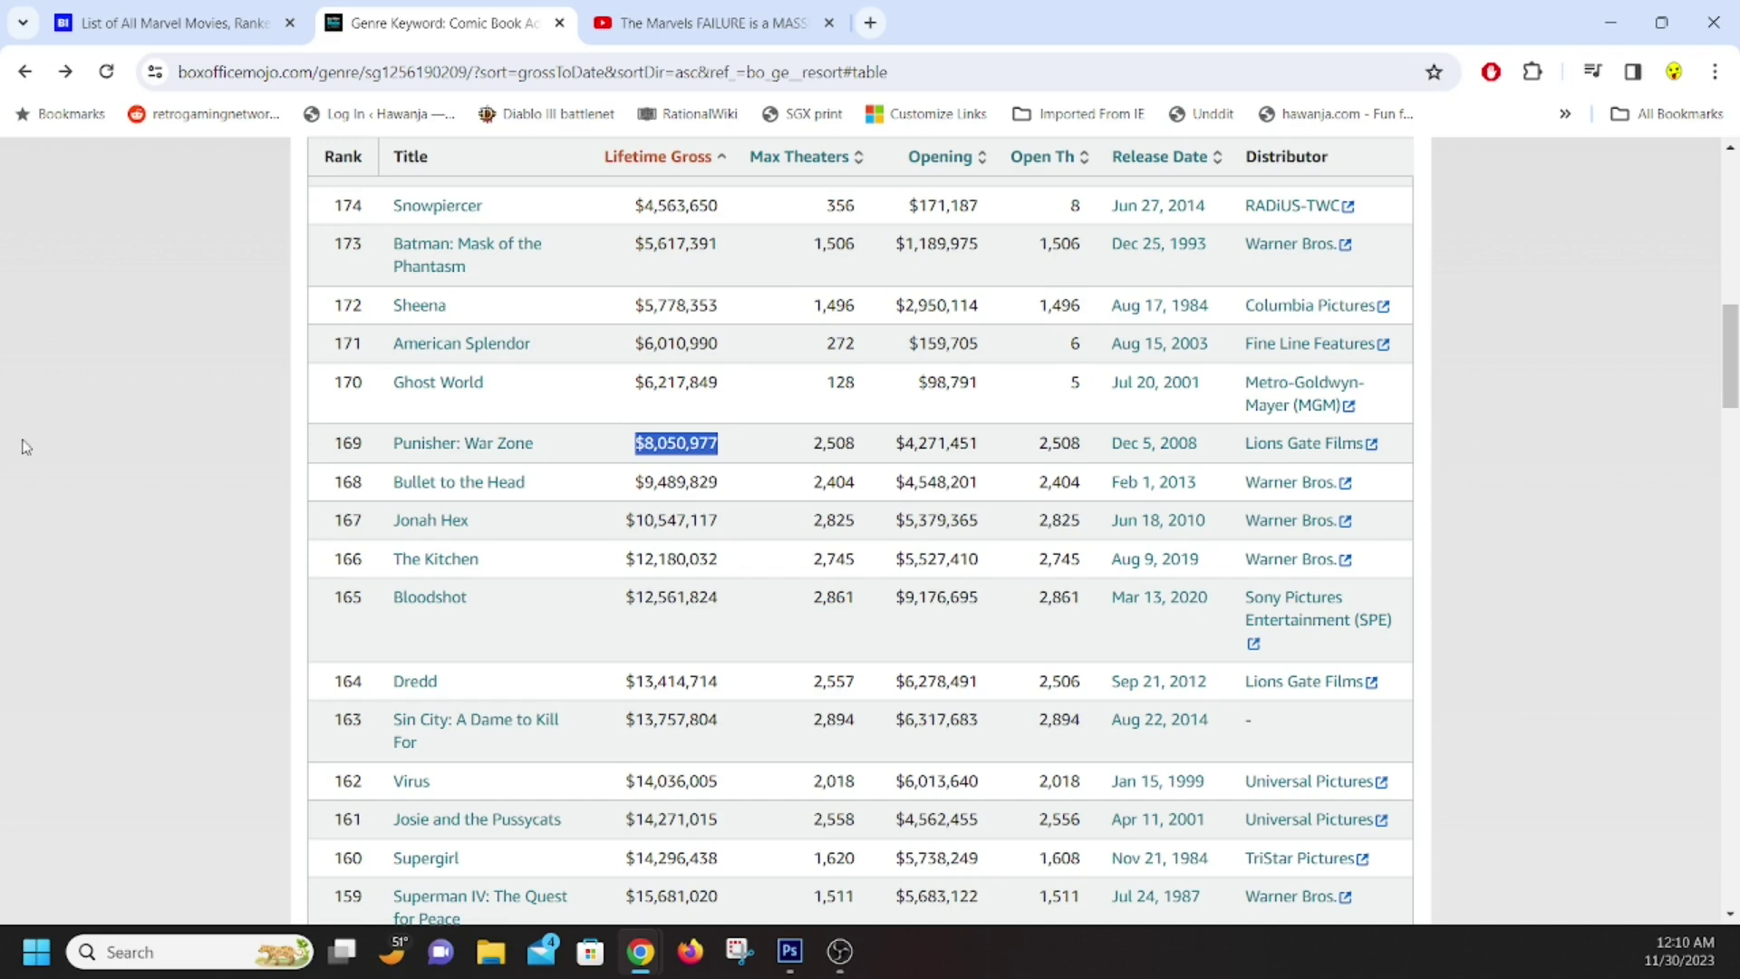
pyautogui.moveTo(628, 522); pyautogui.dragTo(743, 530)
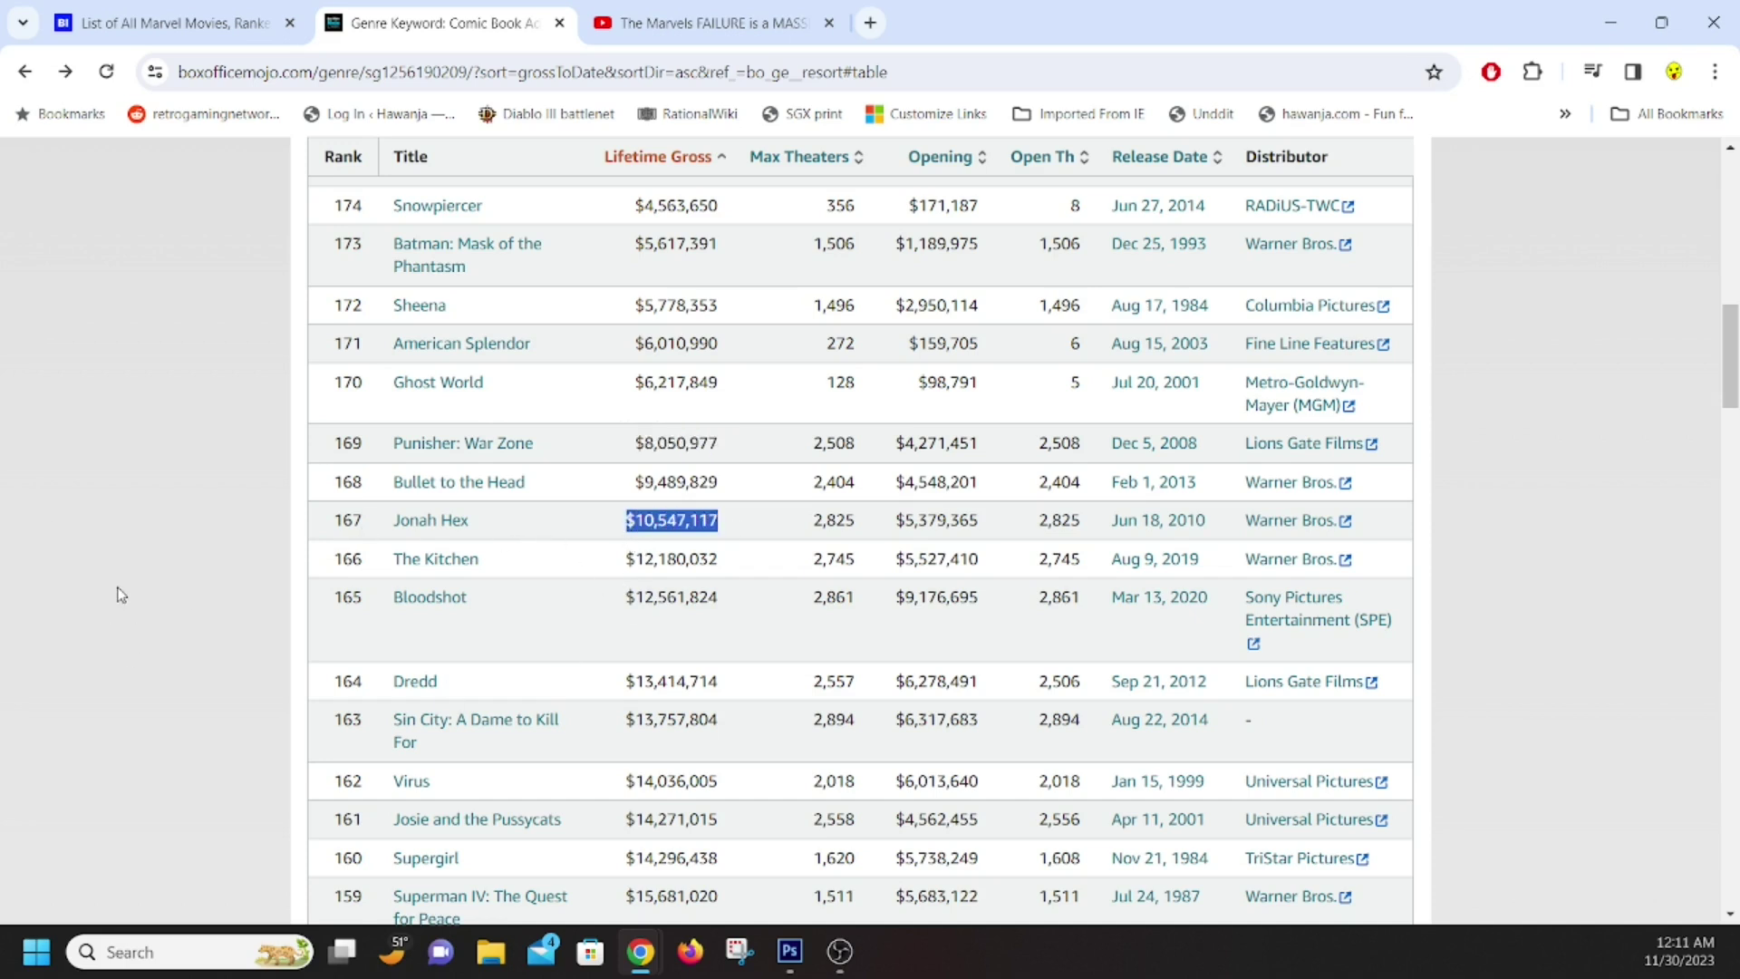
pyautogui.moveTo(624, 600); pyautogui.dragTo(735, 607)
# Clear the Bloodshot highlight, mark the Dredd row in the list and deselect it
pyautogui.scroll(-1, 172, 567)
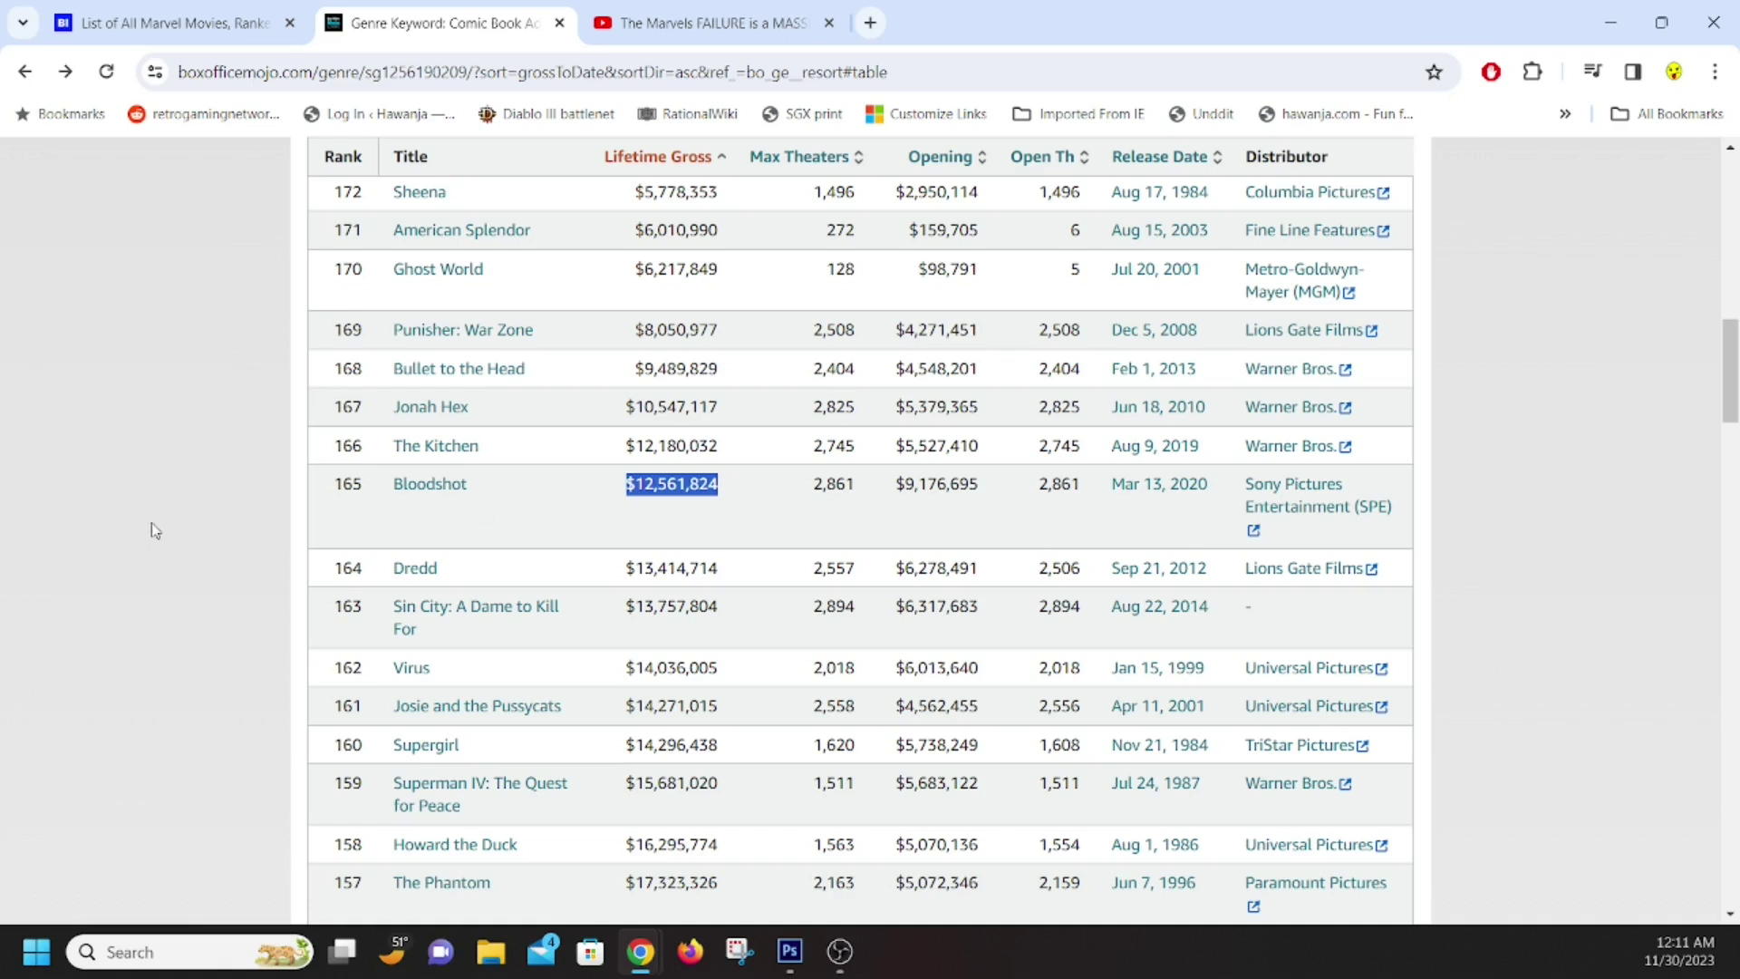
pyautogui.moveTo(306, 582); pyautogui.dragTo(217, 598)
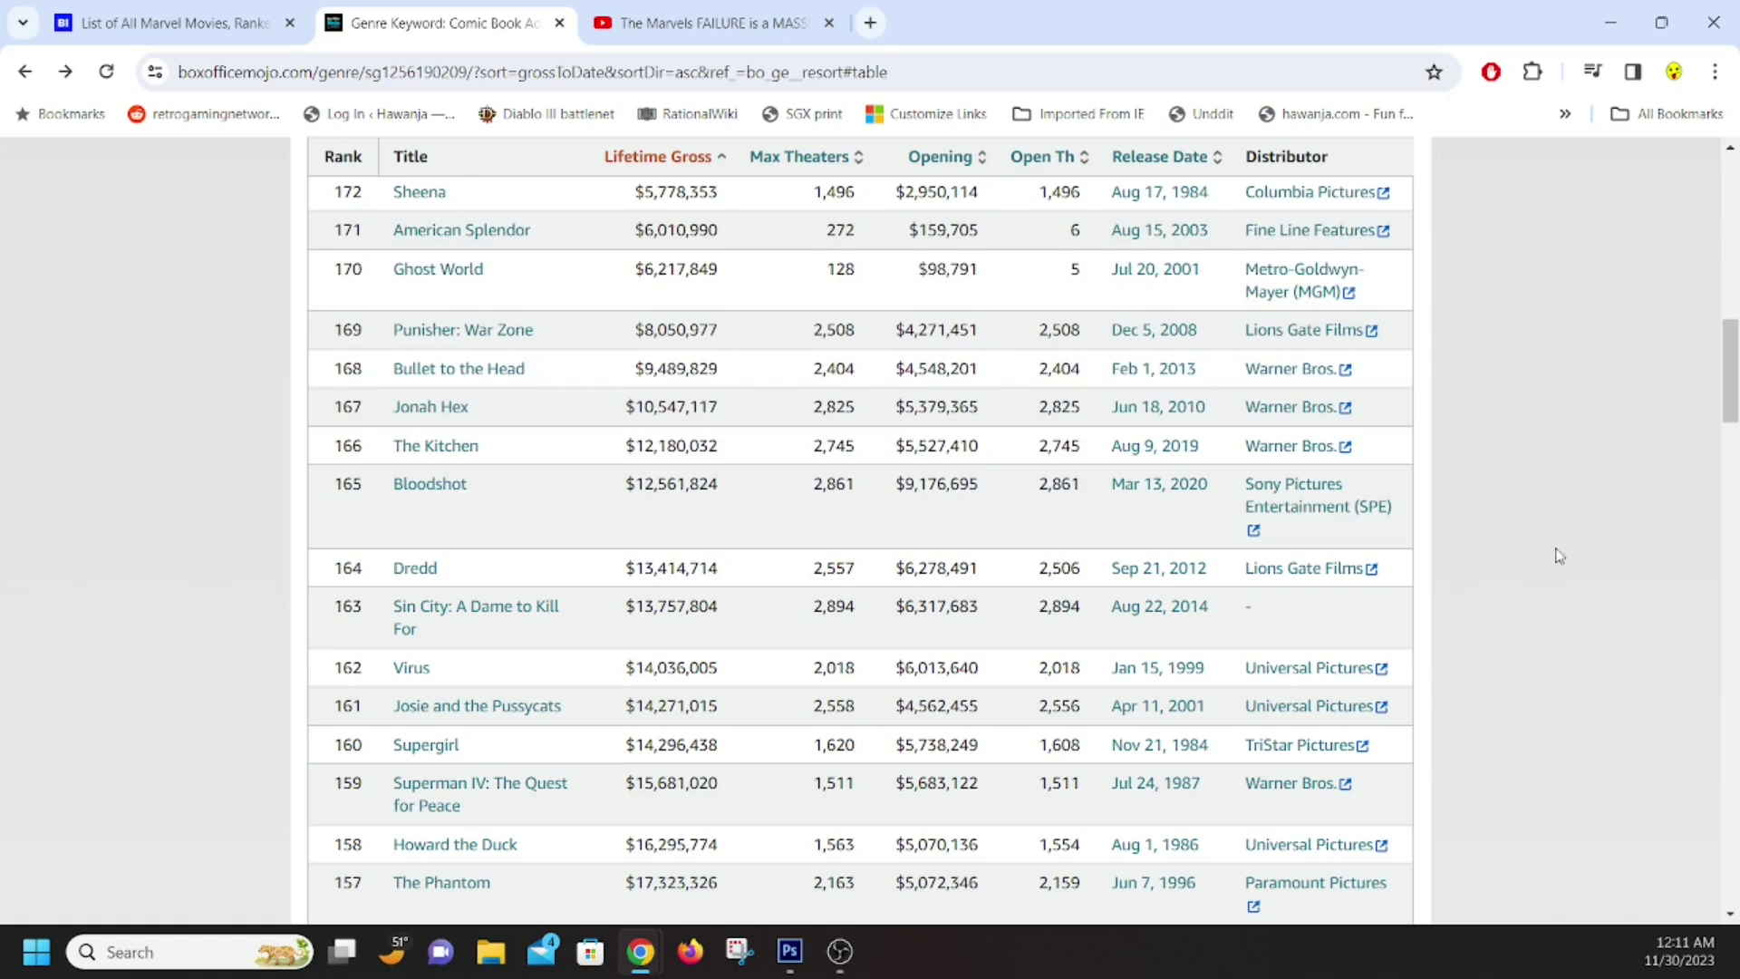
pyautogui.moveTo(379, 577); pyautogui.dragTo(1520, 564)
pyautogui.click(1519, 564)
# Highlight the lifetime gross of Howard the Duck and continue down the list past The Crow: City of Angels
pyautogui.scroll(-3, 204, 478)
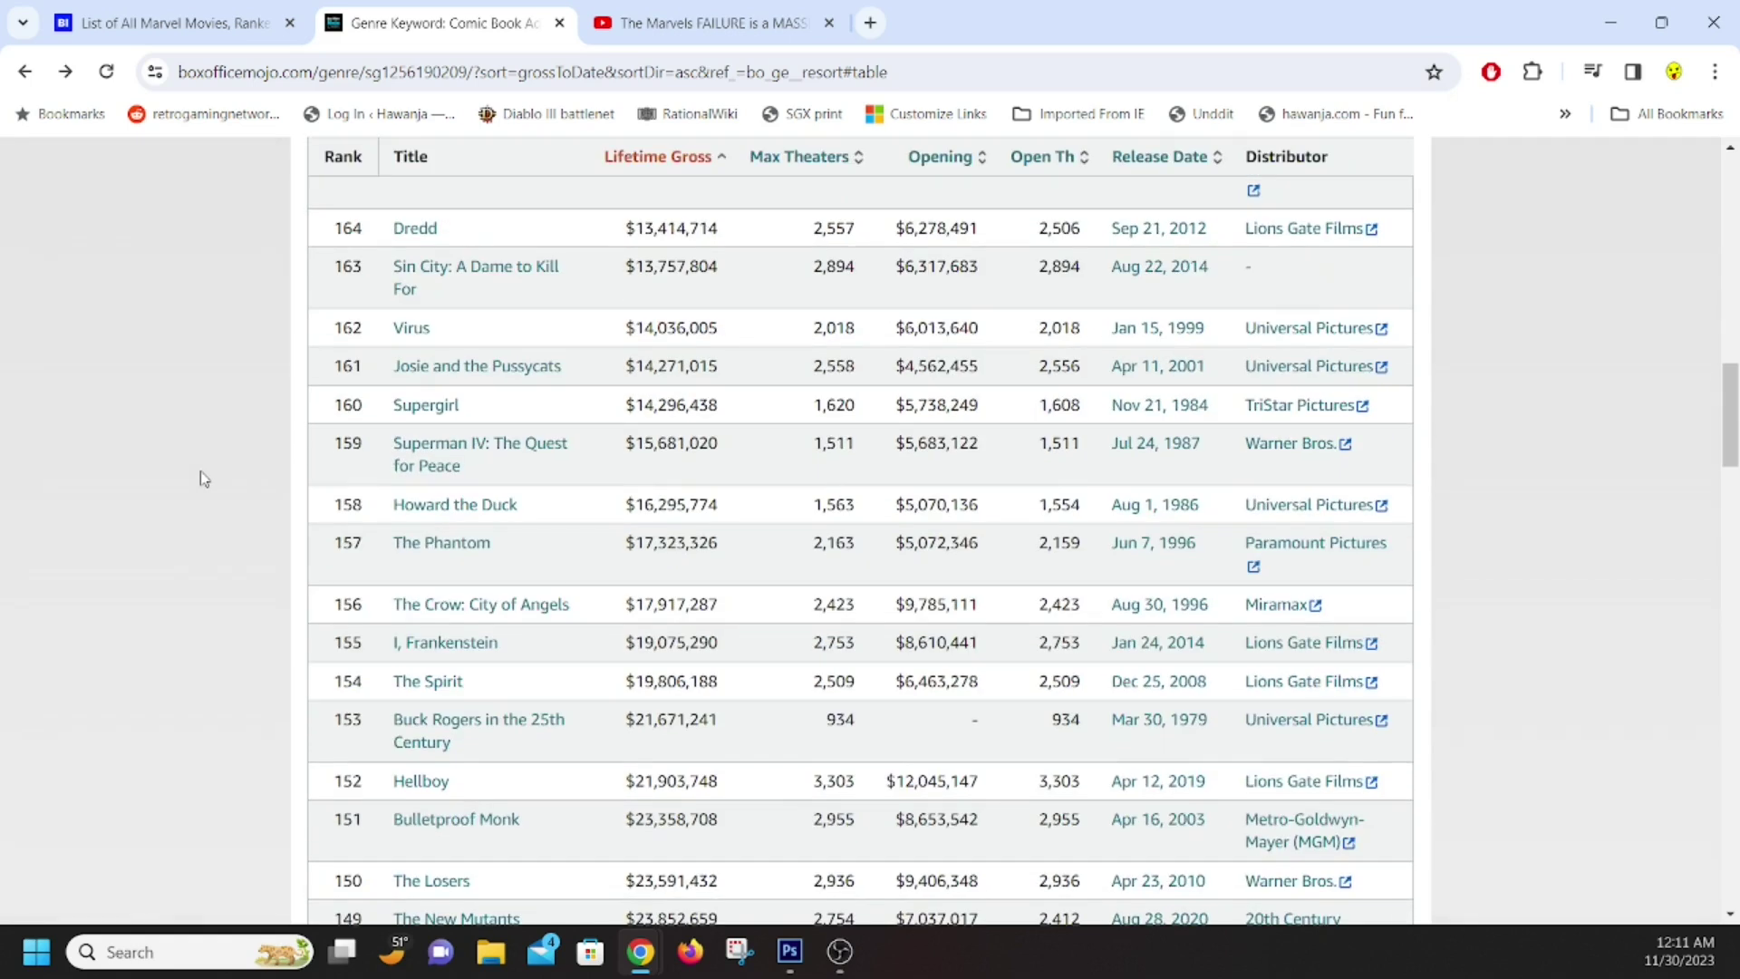
pyautogui.scroll(-2, 203, 478)
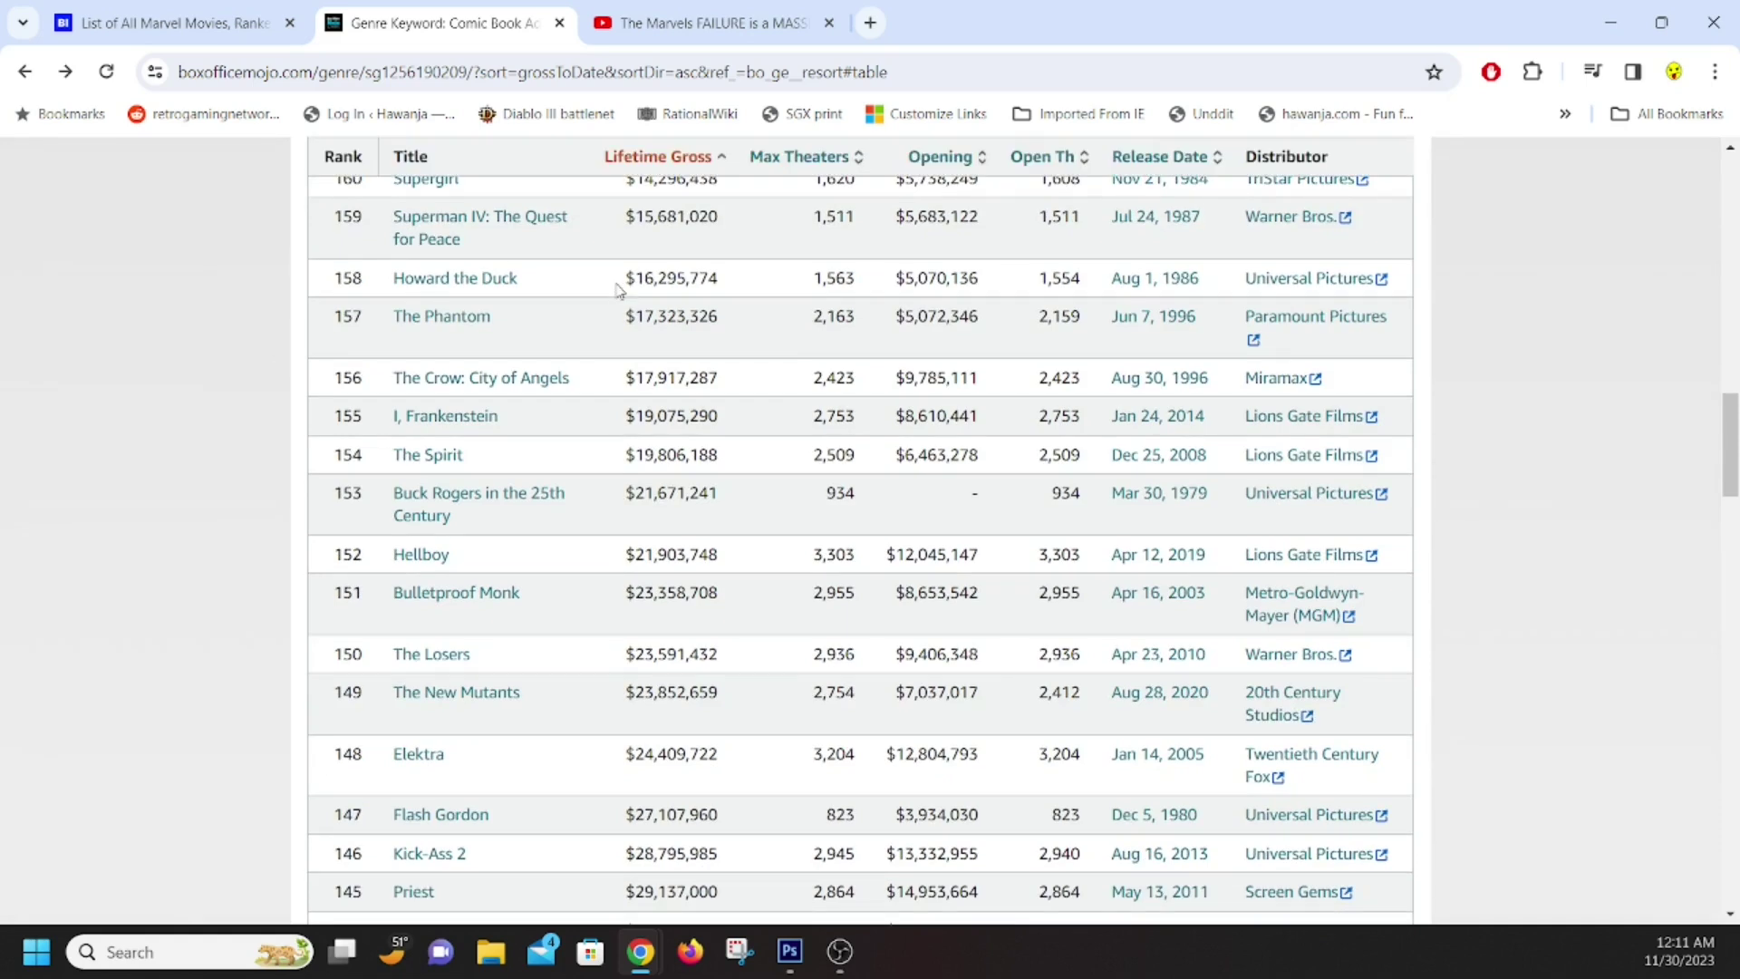
pyautogui.moveTo(624, 277); pyautogui.dragTo(743, 283)
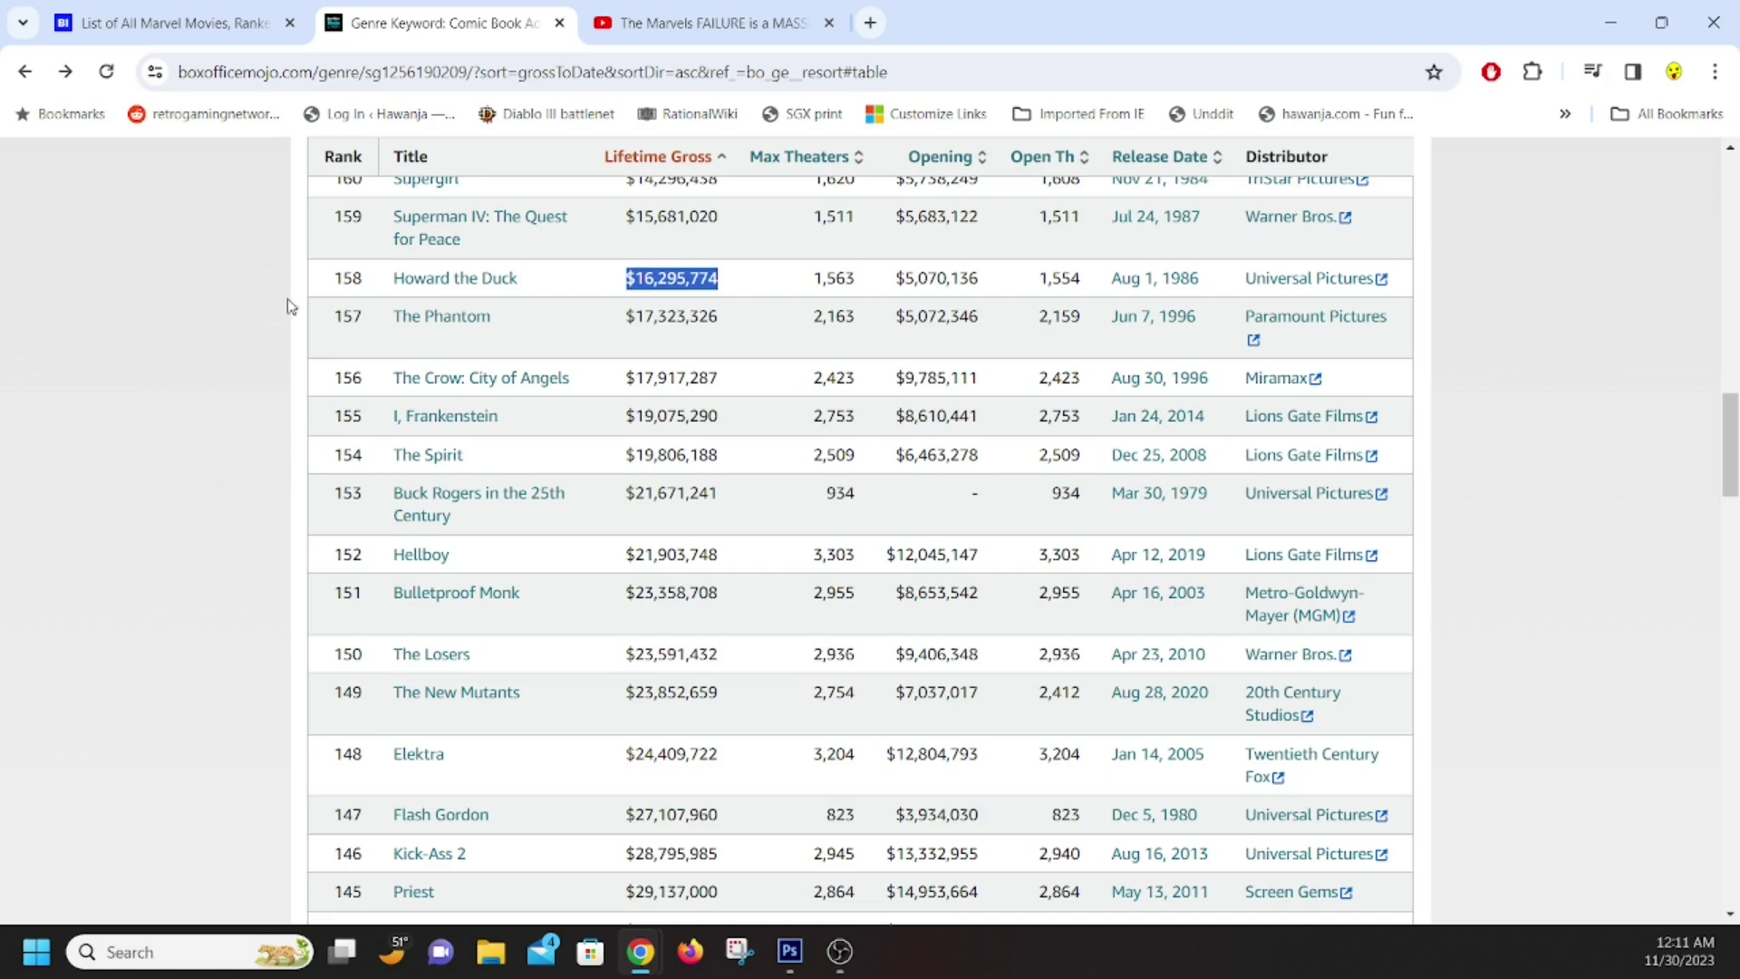
pyautogui.scroll(-2, 270, 562)
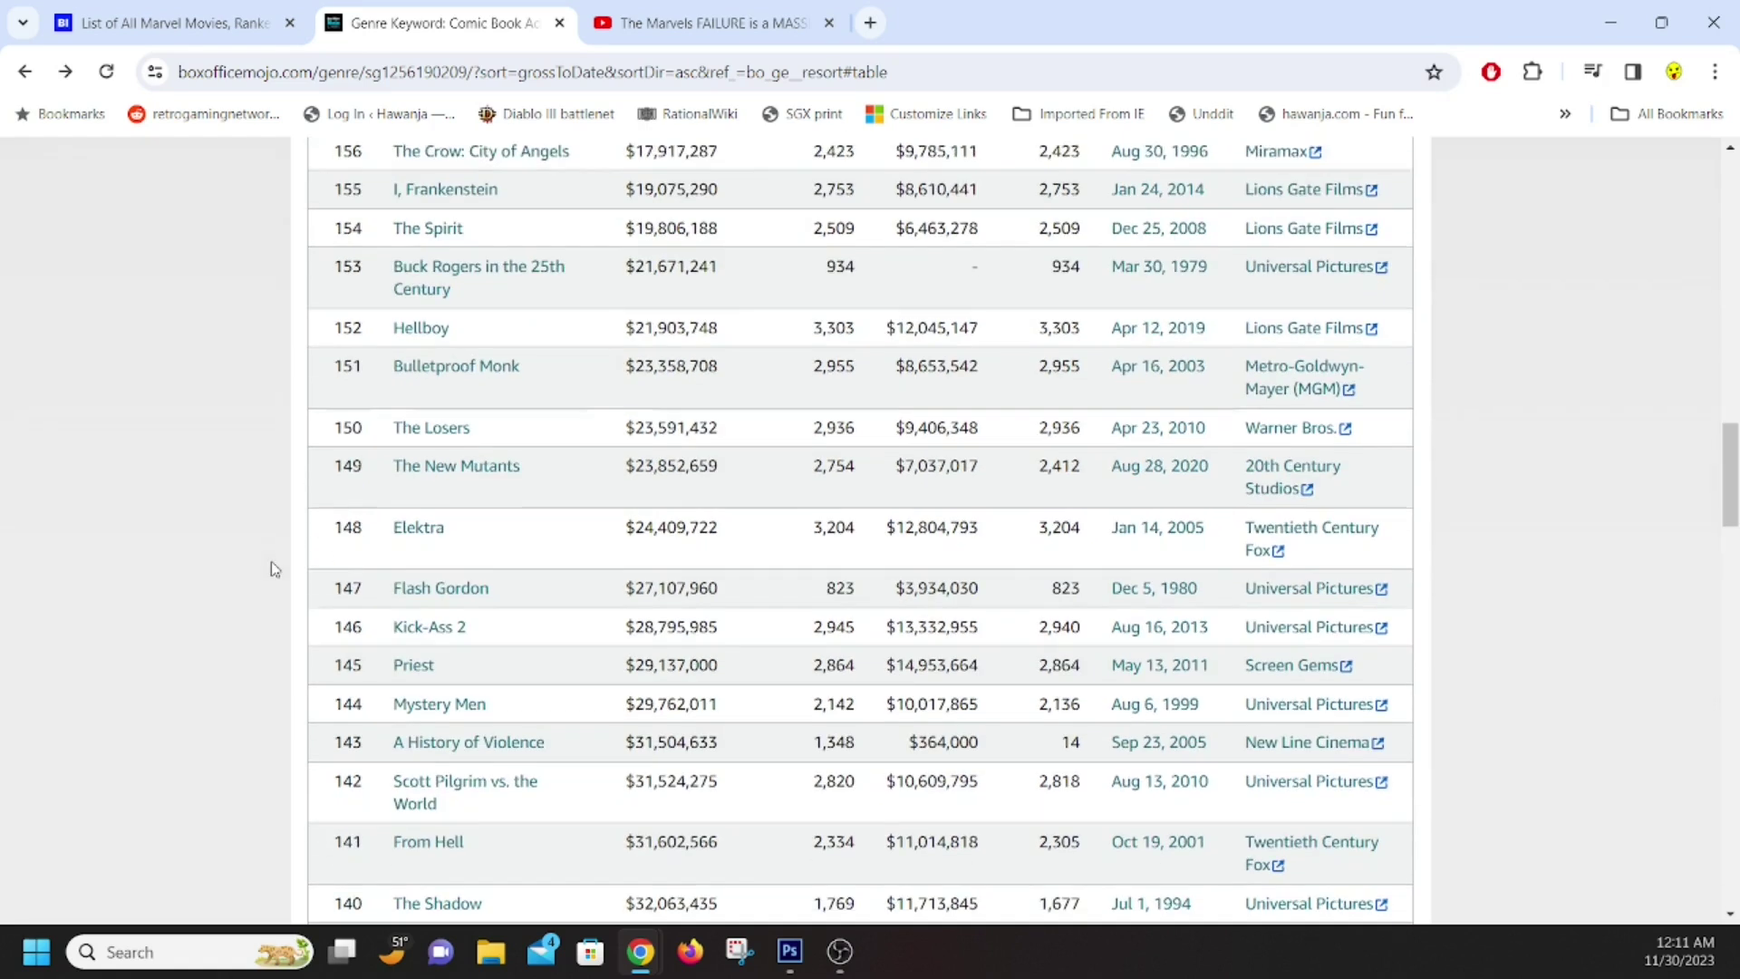
# Highlight the lifetime gross of The New Mutants, Elektra, Kick-Ass 2, A History of Violence and Scott Pilgrim vs. the World one after another
pyautogui.moveTo(624, 466); pyautogui.dragTo(746, 477)
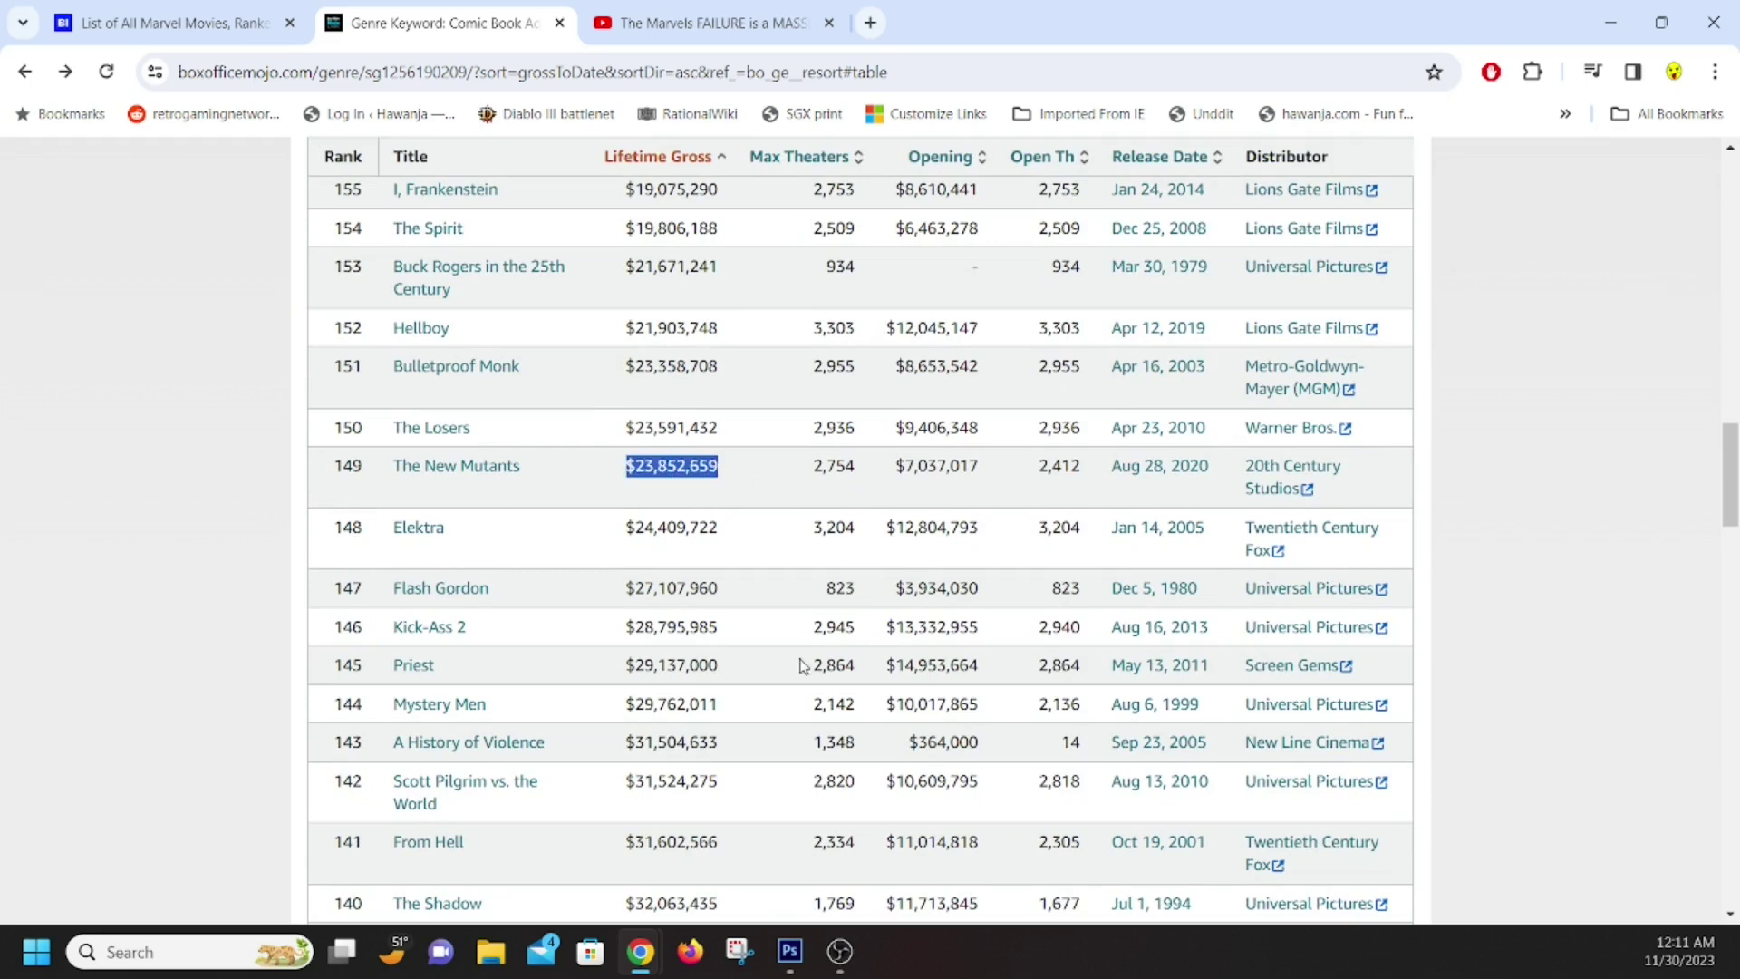
pyautogui.click(641, 526)
pyautogui.moveTo(641, 526); pyautogui.dragTo(756, 535)
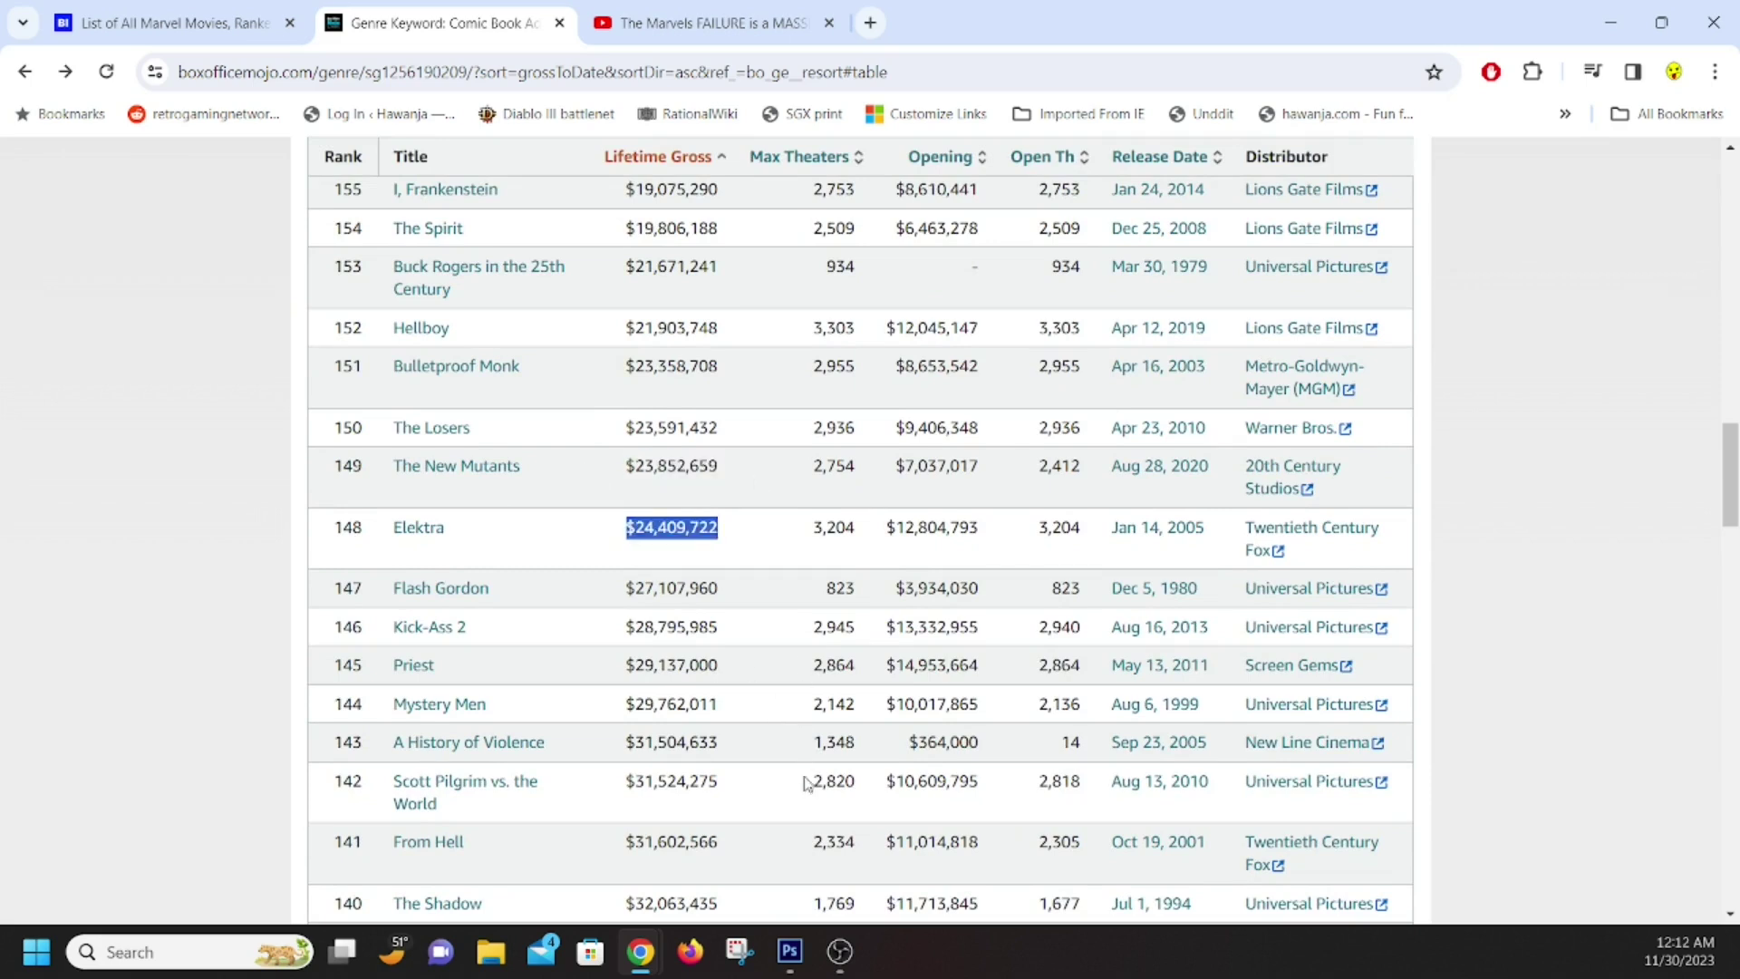
pyautogui.scroll(-2, 254, 615)
pyautogui.moveTo(624, 400); pyautogui.dragTo(729, 404)
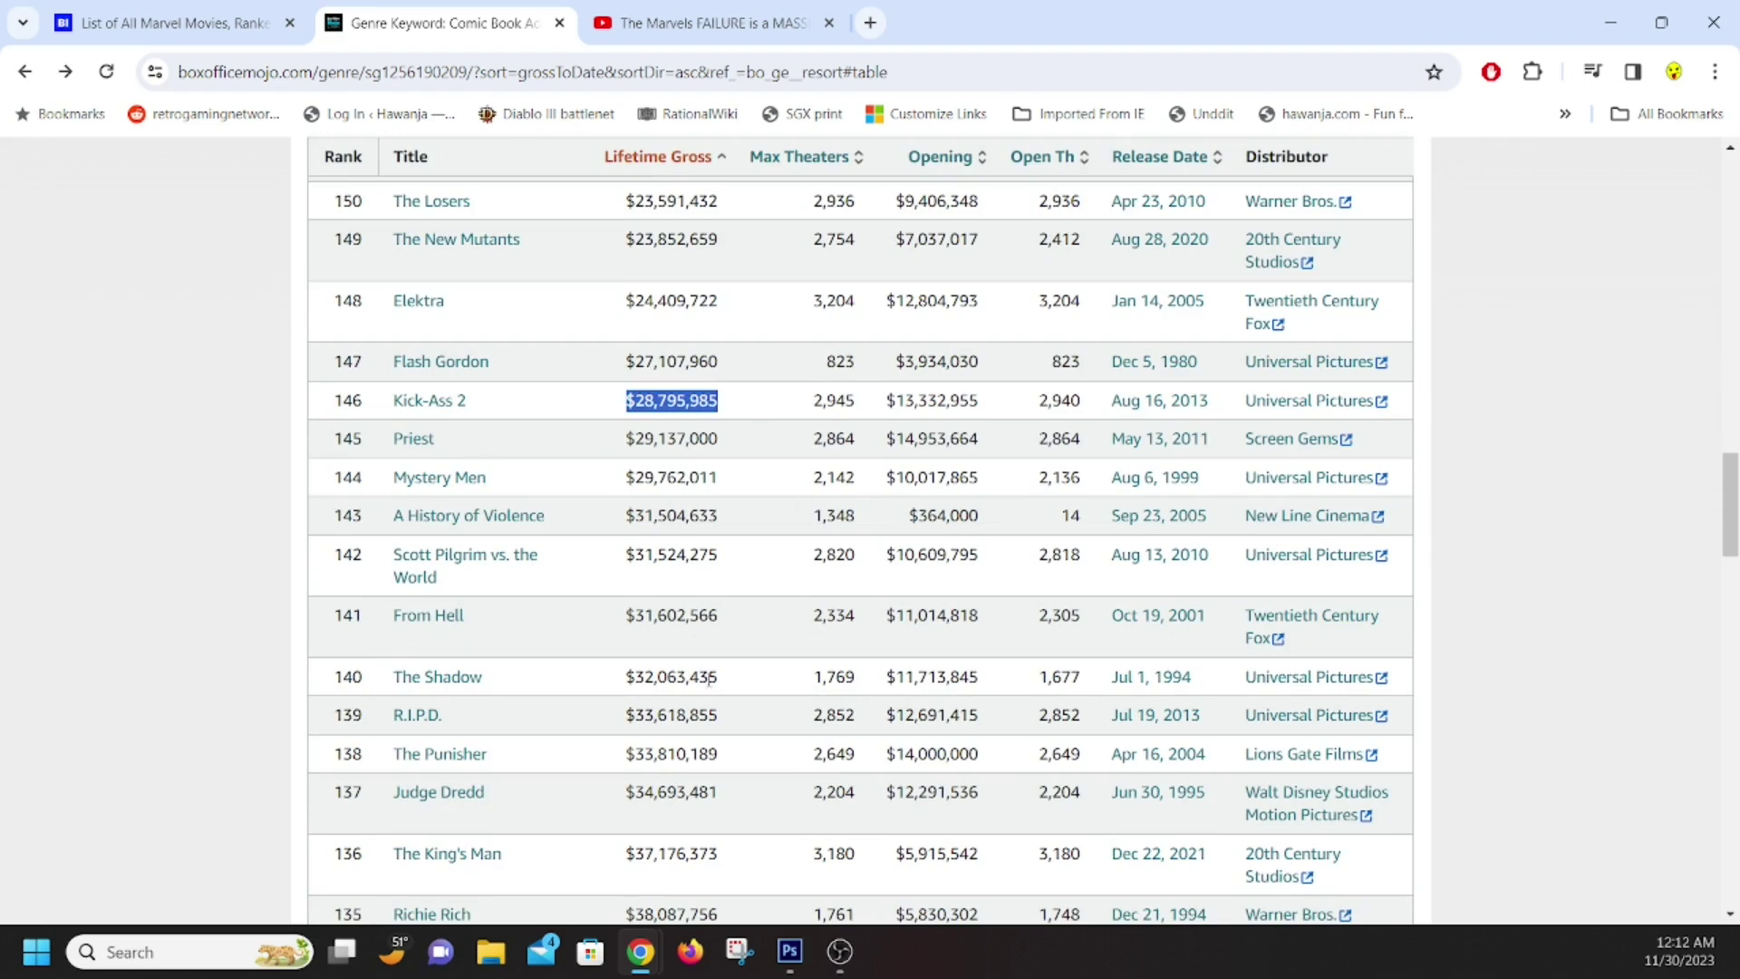
pyautogui.moveTo(622, 516); pyautogui.dragTo(745, 533)
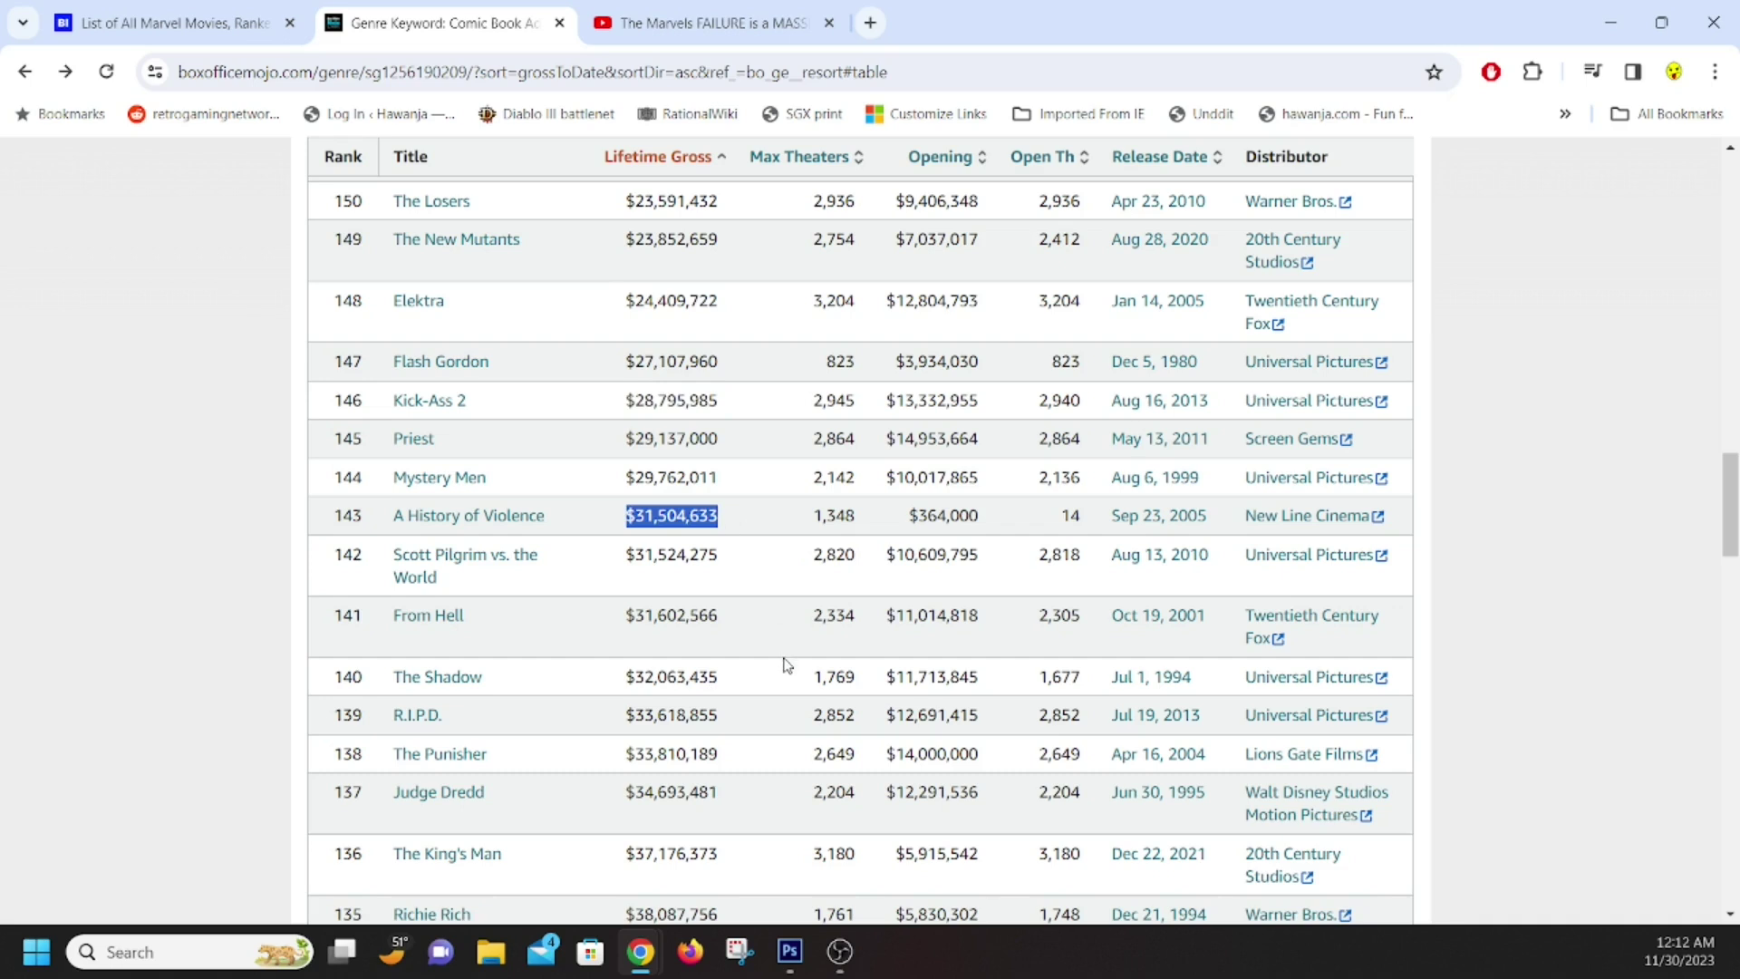
pyautogui.moveTo(623, 554); pyautogui.dragTo(798, 585)
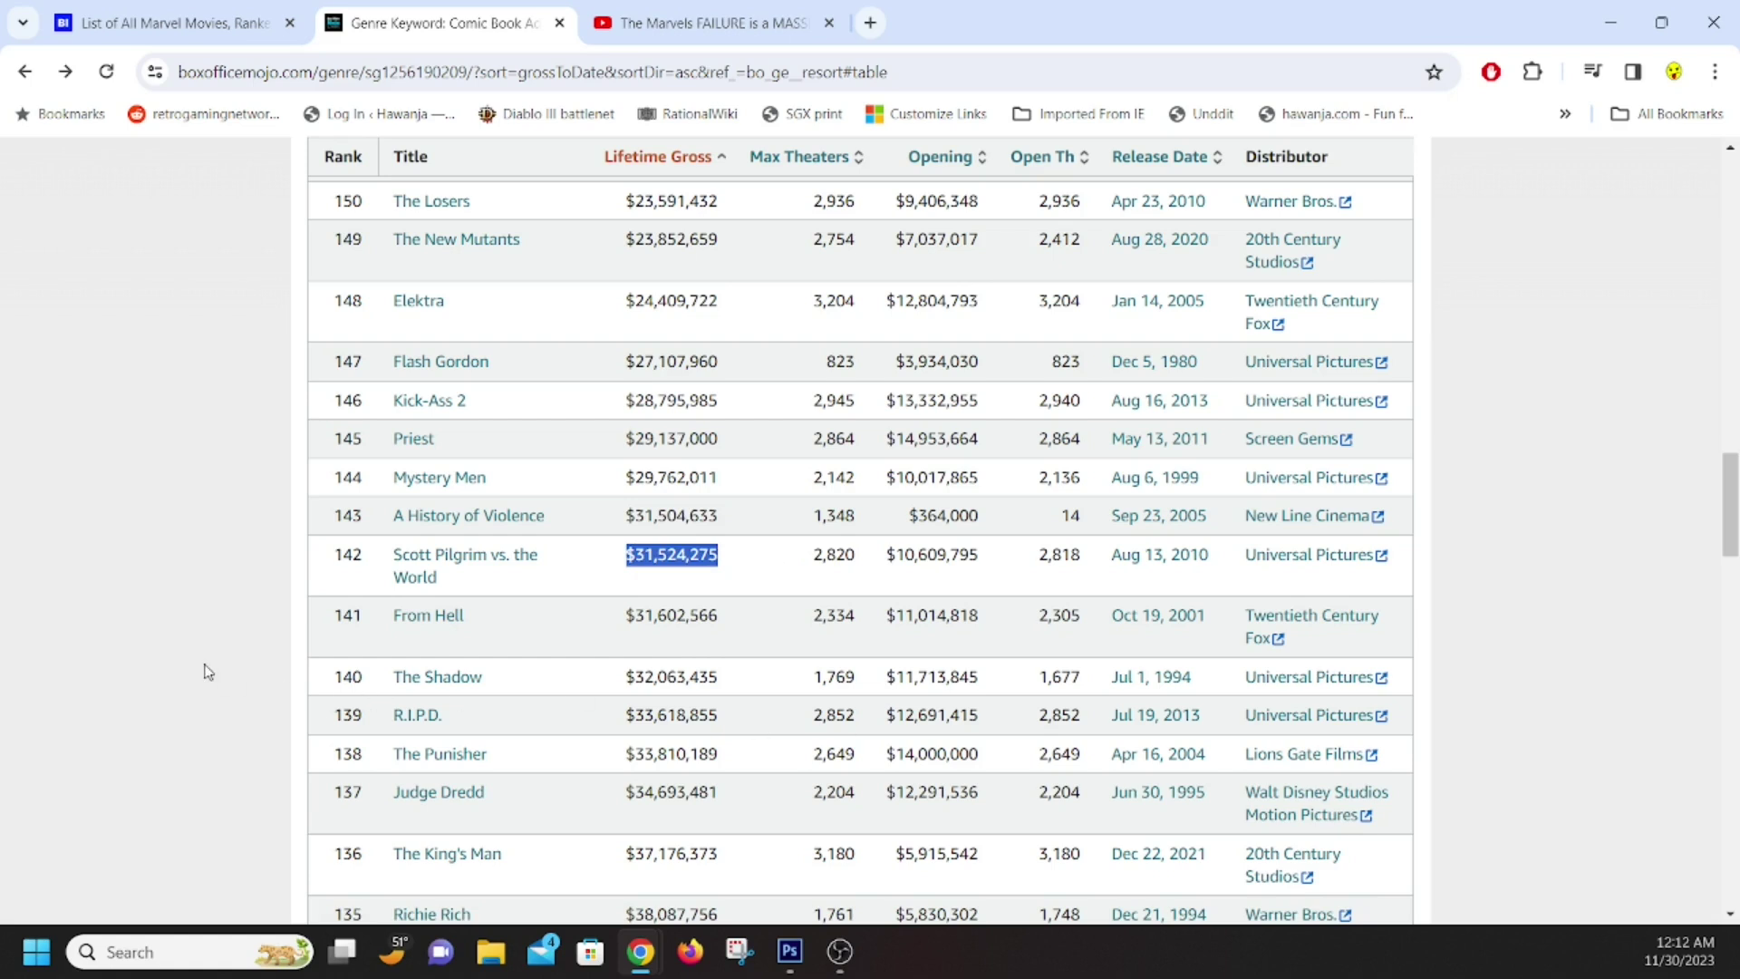
# Highlight the lifetime gross of Catwoman and Ghost in the Shell further down the comic book adaptation list
pyautogui.scroll(-3, 208, 671)
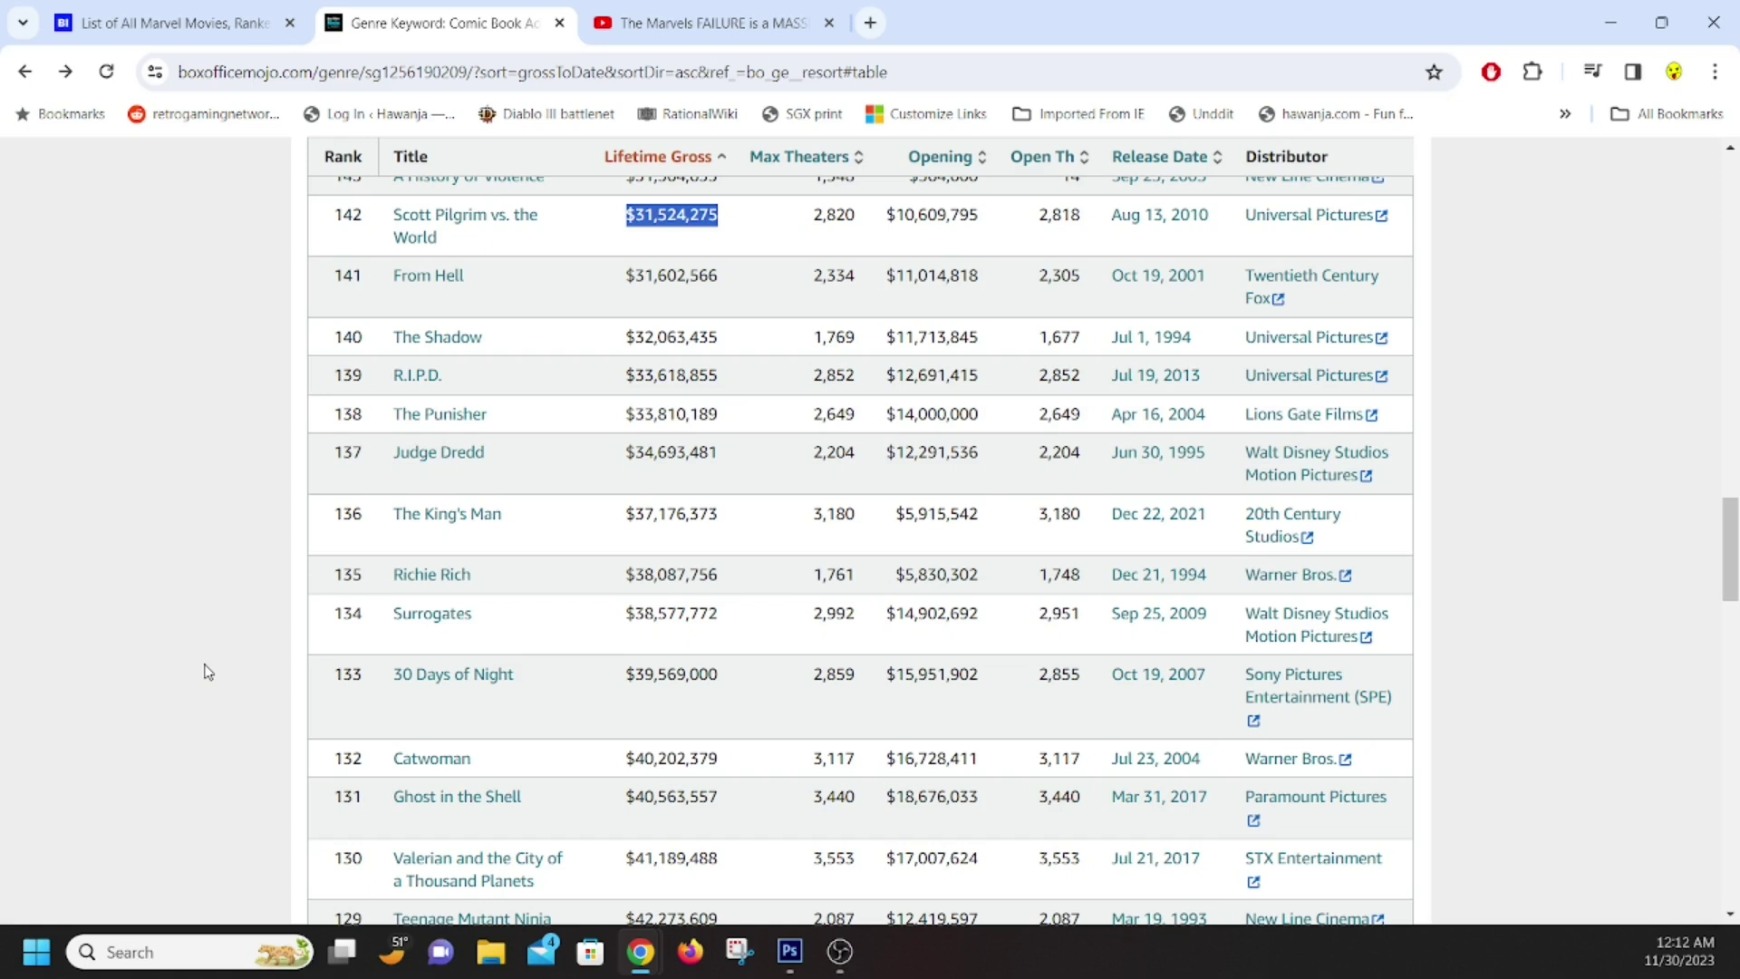
pyautogui.click(624, 760)
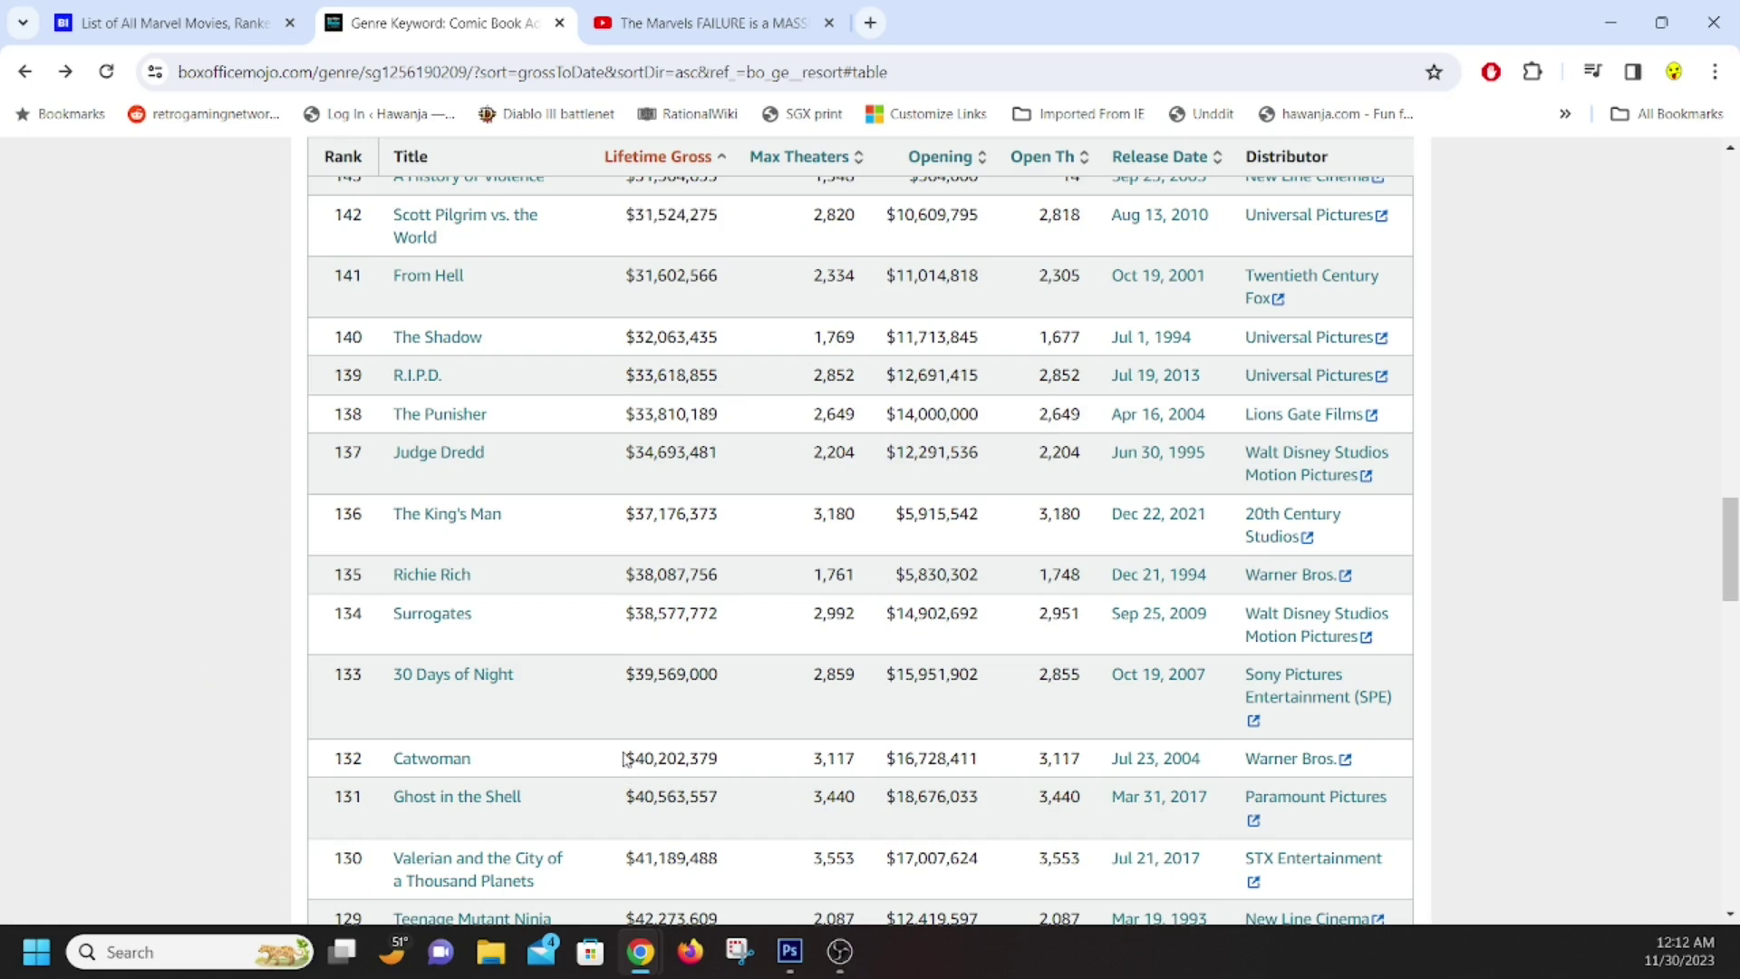
pyautogui.moveTo(624, 760); pyautogui.dragTo(745, 764)
pyautogui.scroll(-3, 238, 611)
pyautogui.moveTo(626, 464); pyautogui.dragTo(721, 461)
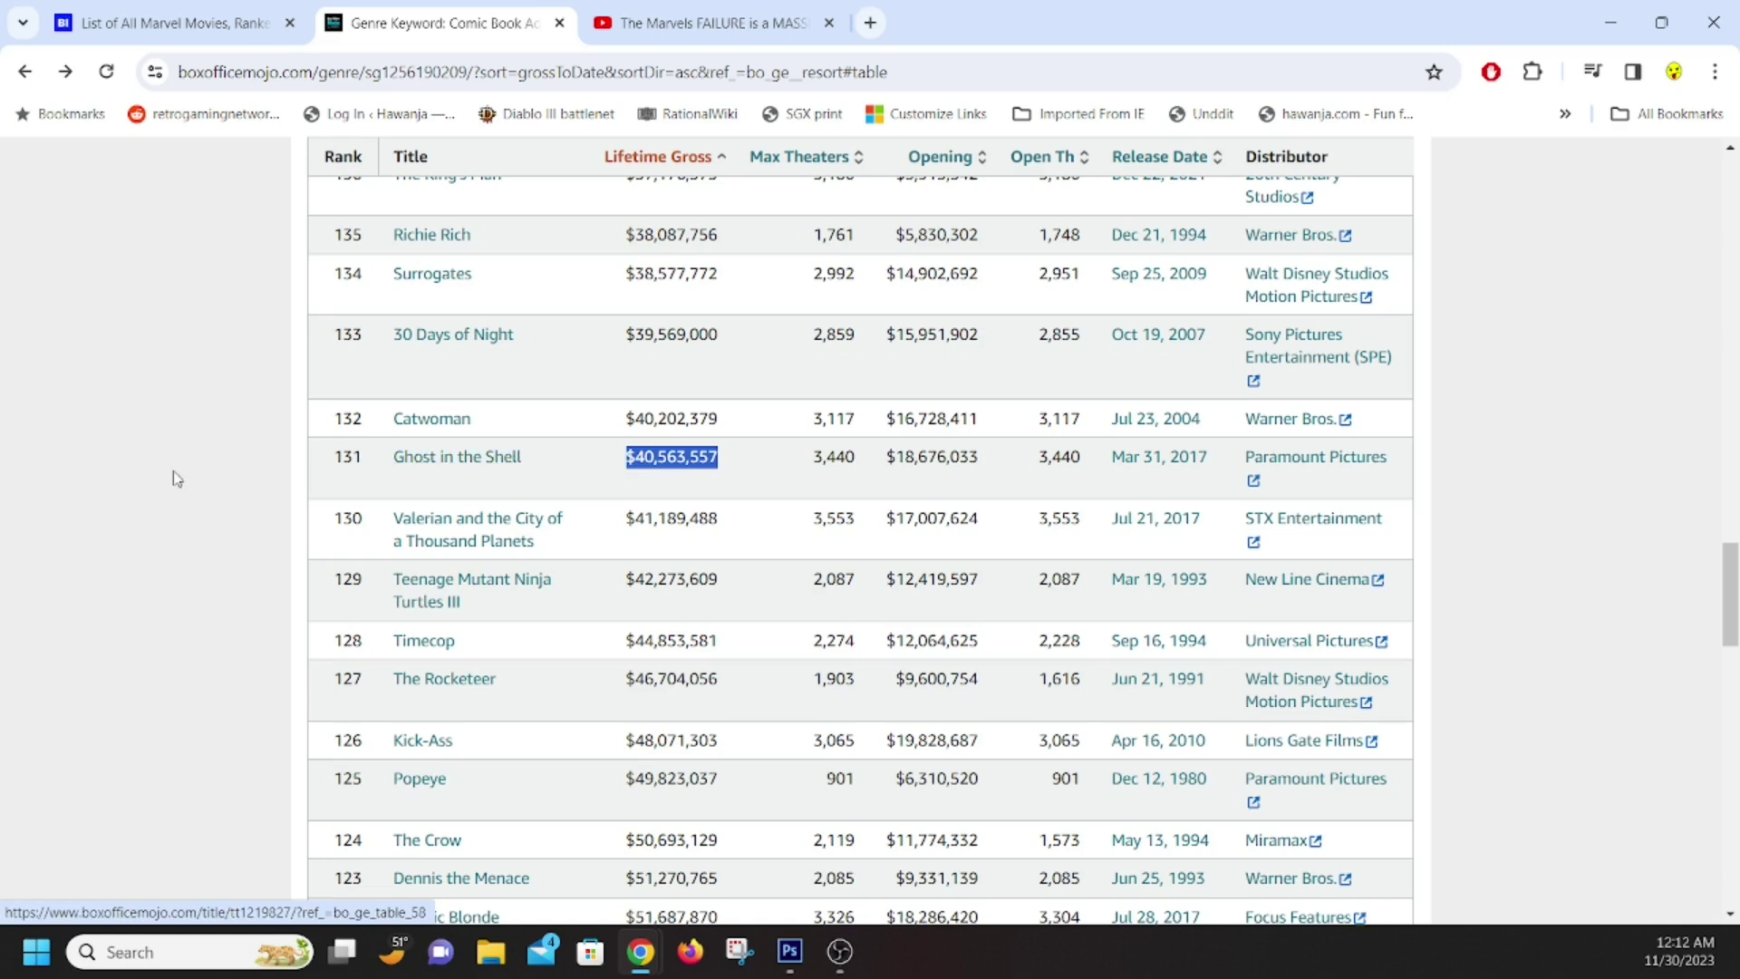
# Mark Kick-Ass with its lifetime gross, highlight The Crow's lifetime gross and theater count, and clear each highlight
pyautogui.scroll(-2, 159, 496)
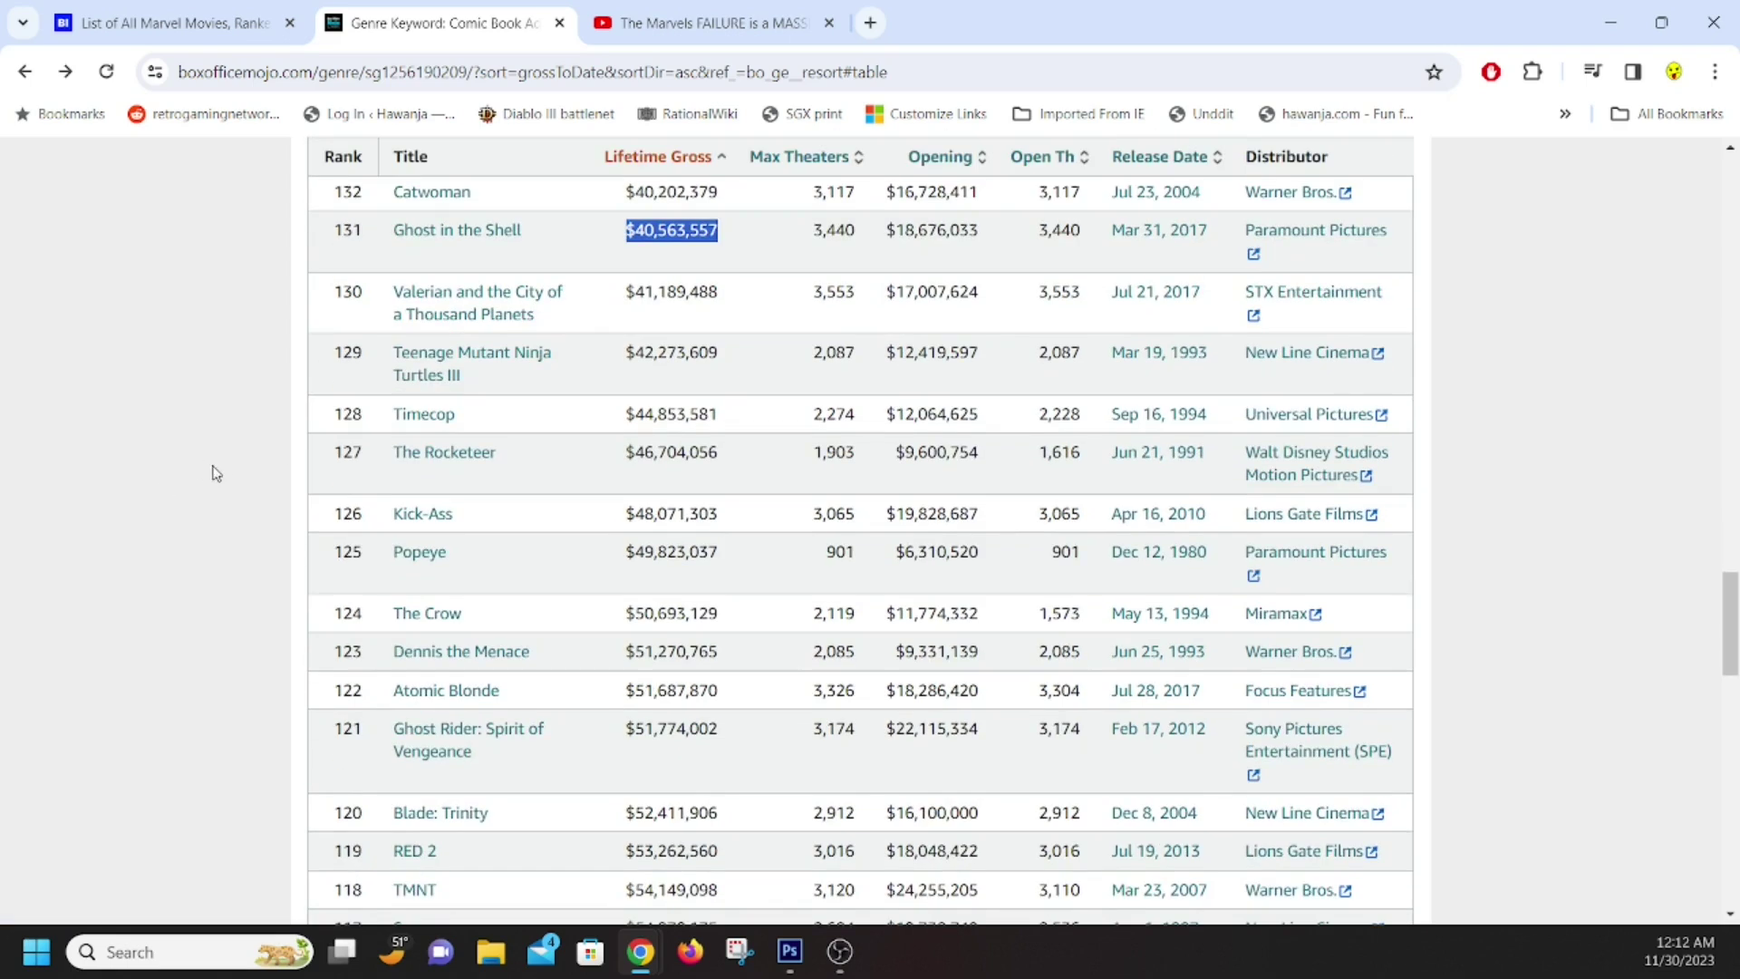
pyautogui.moveTo(368, 513); pyautogui.dragTo(743, 506)
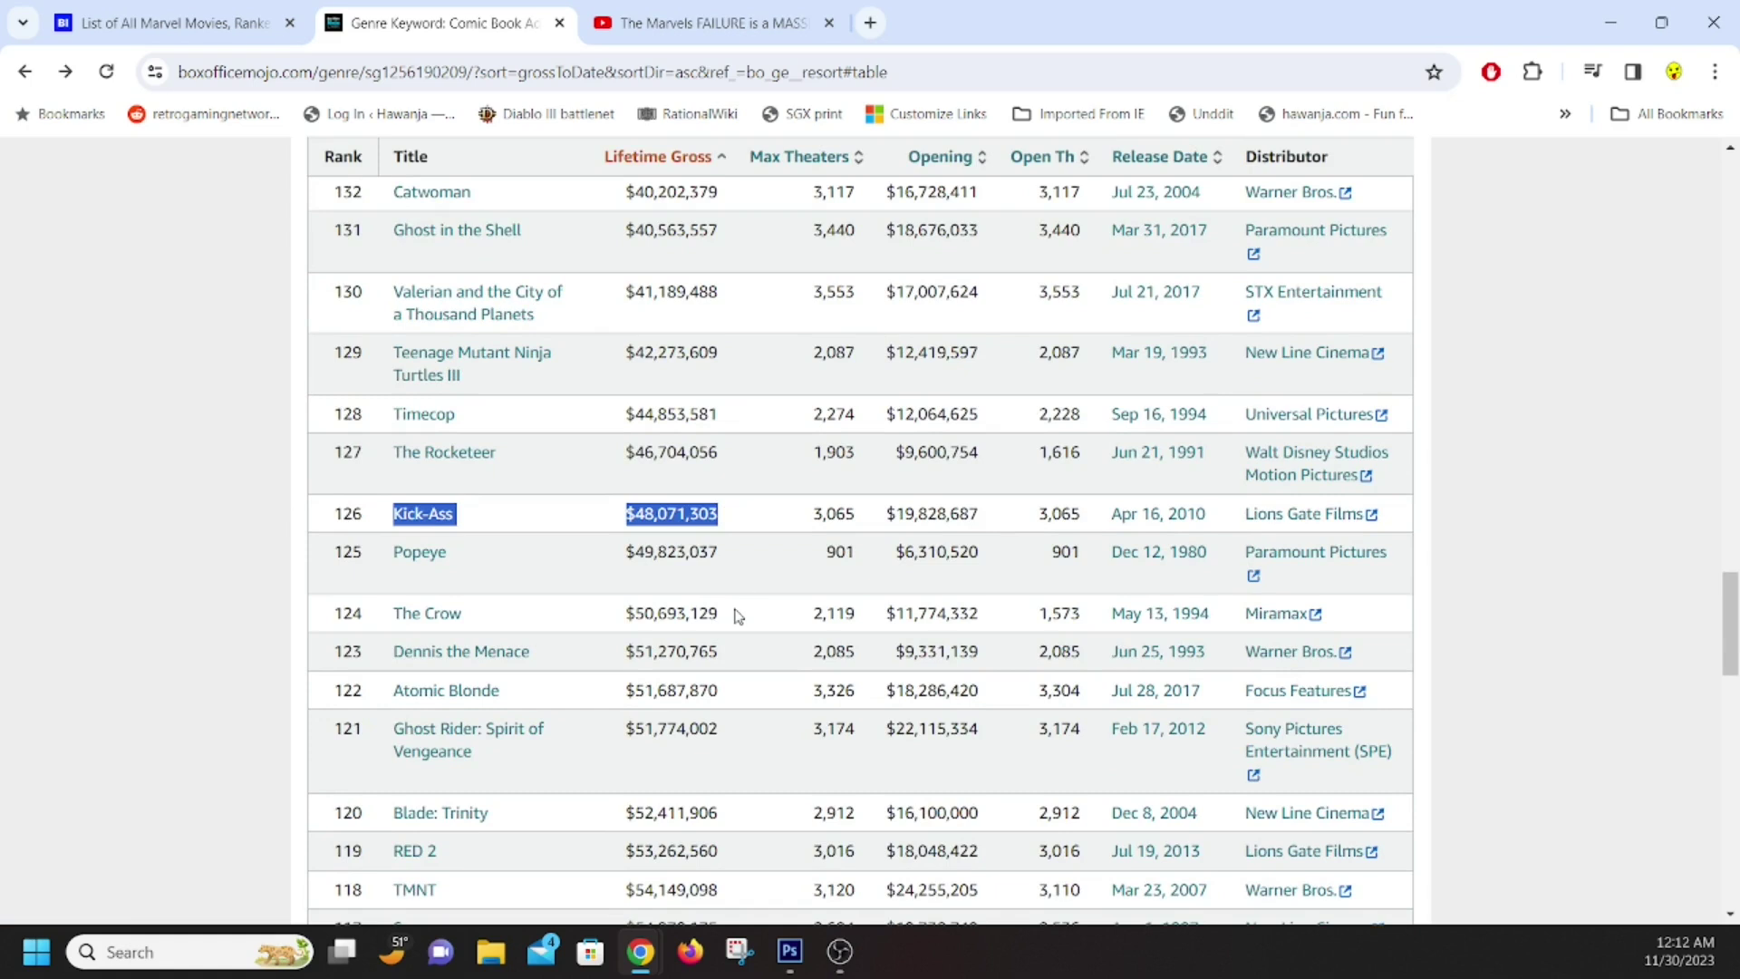
pyautogui.click(173, 548)
pyautogui.scroll(-2, 174, 549)
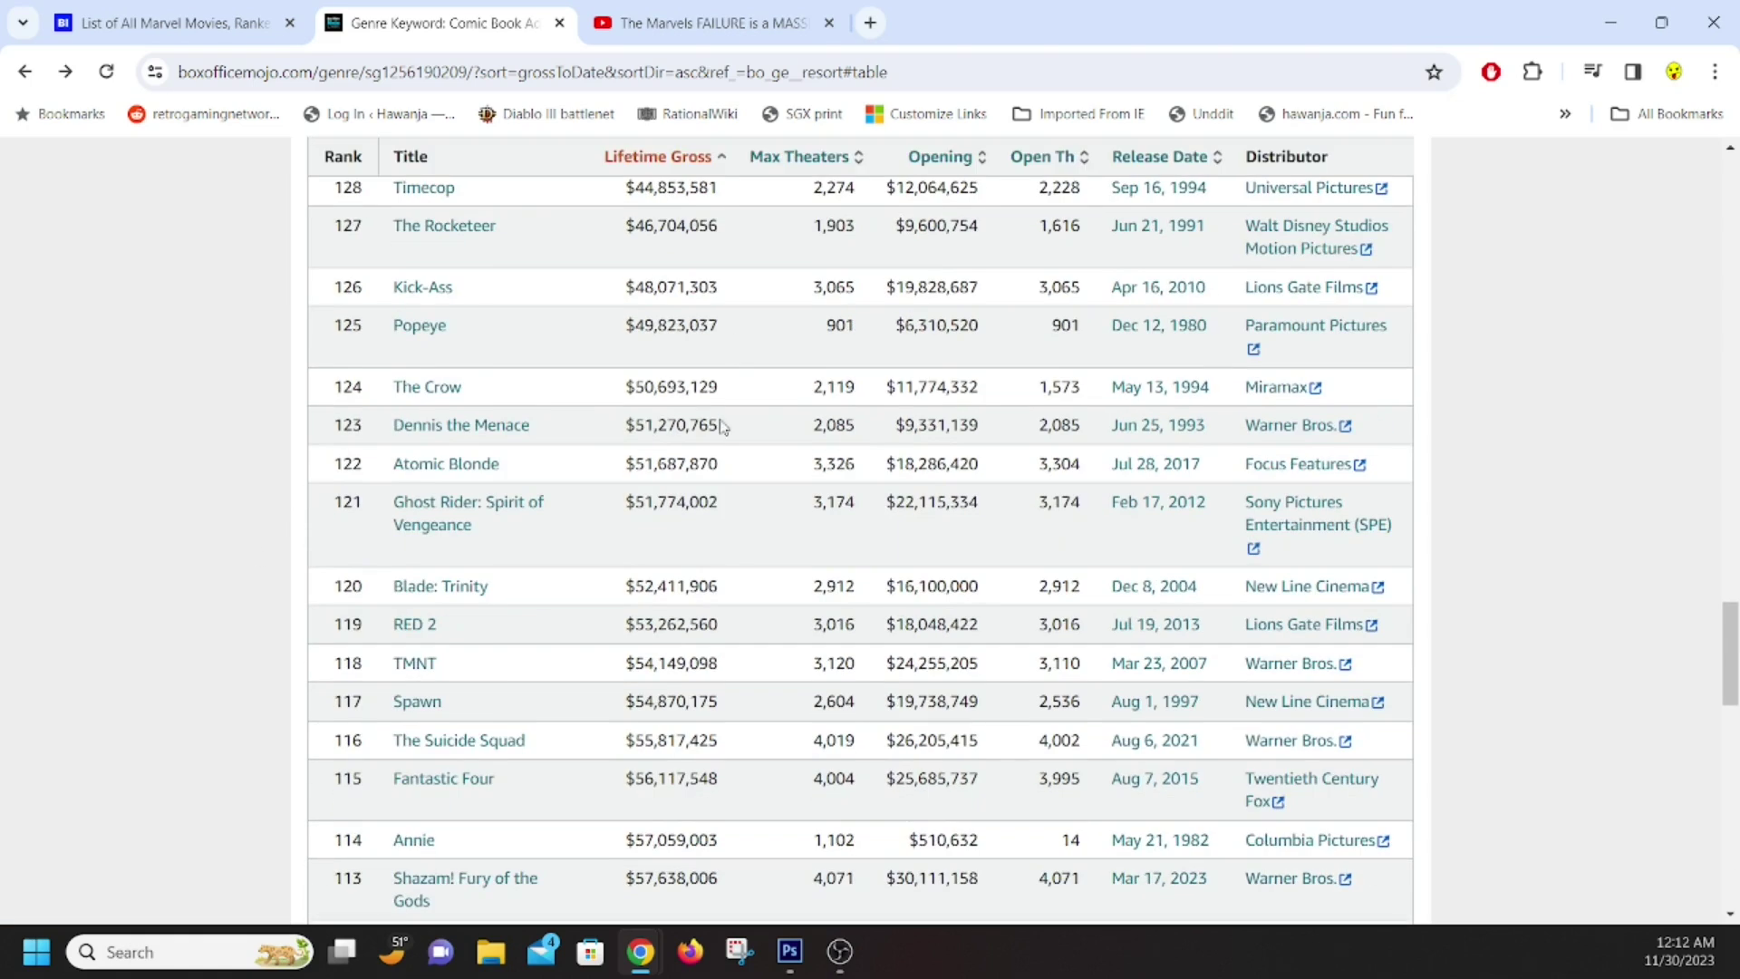
pyautogui.moveTo(595, 383); pyautogui.dragTo(871, 387)
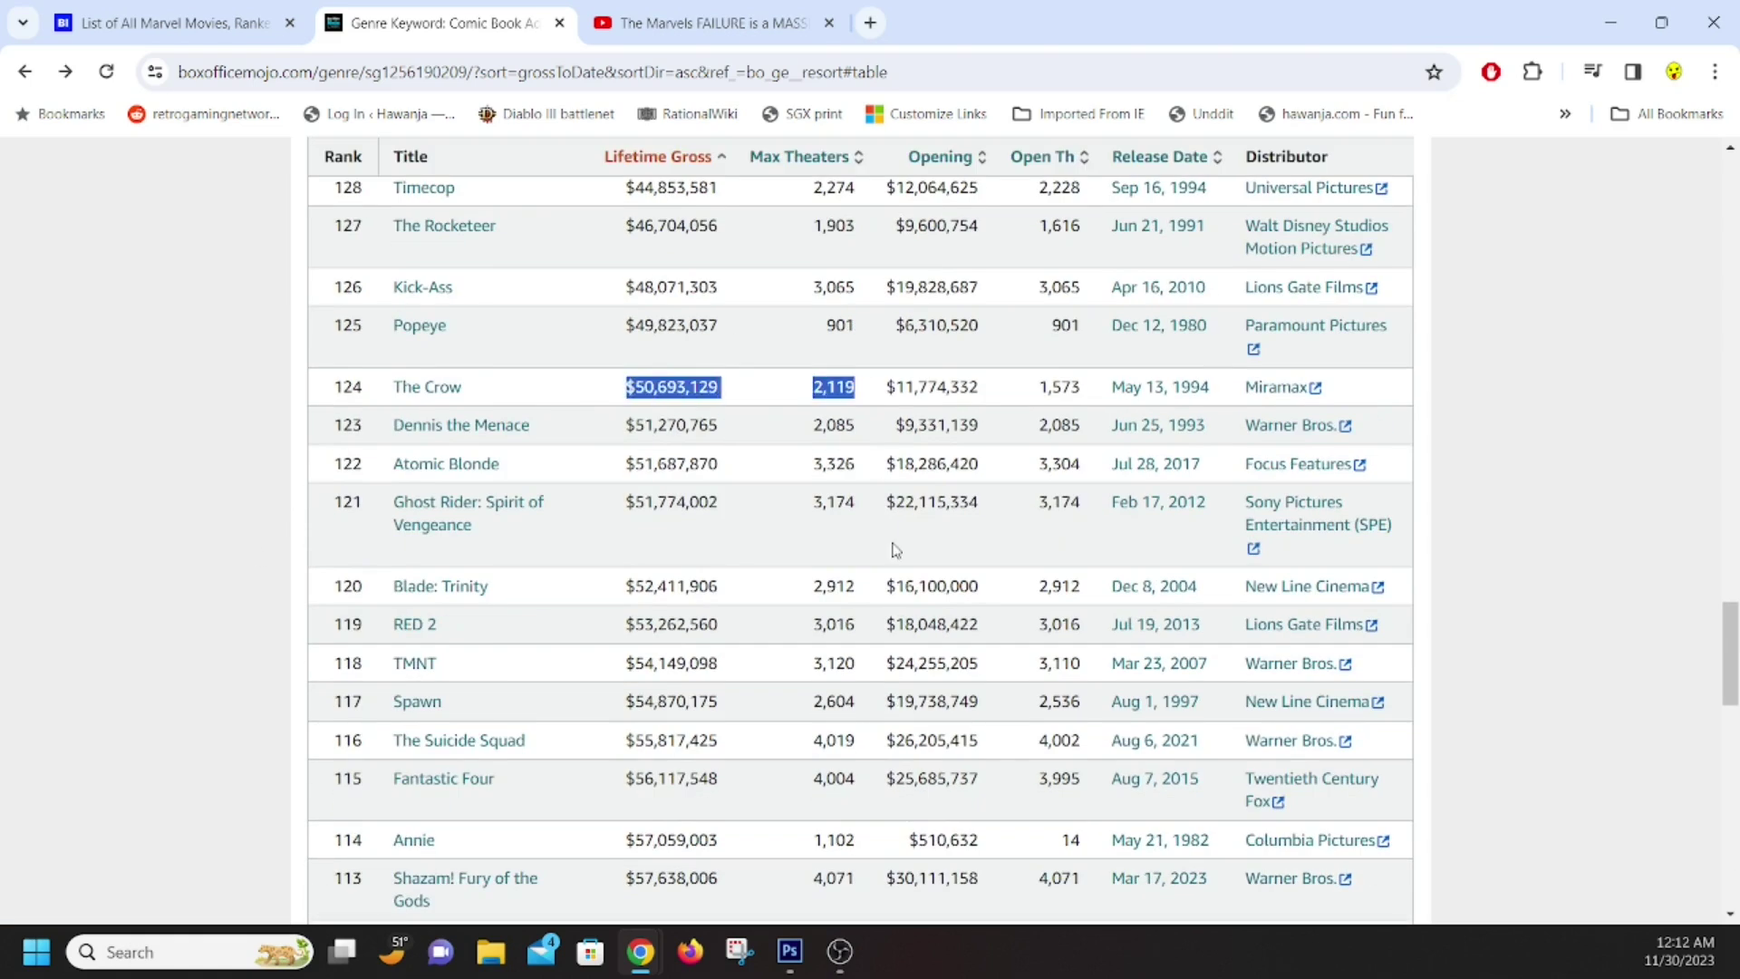
pyautogui.click(227, 406)
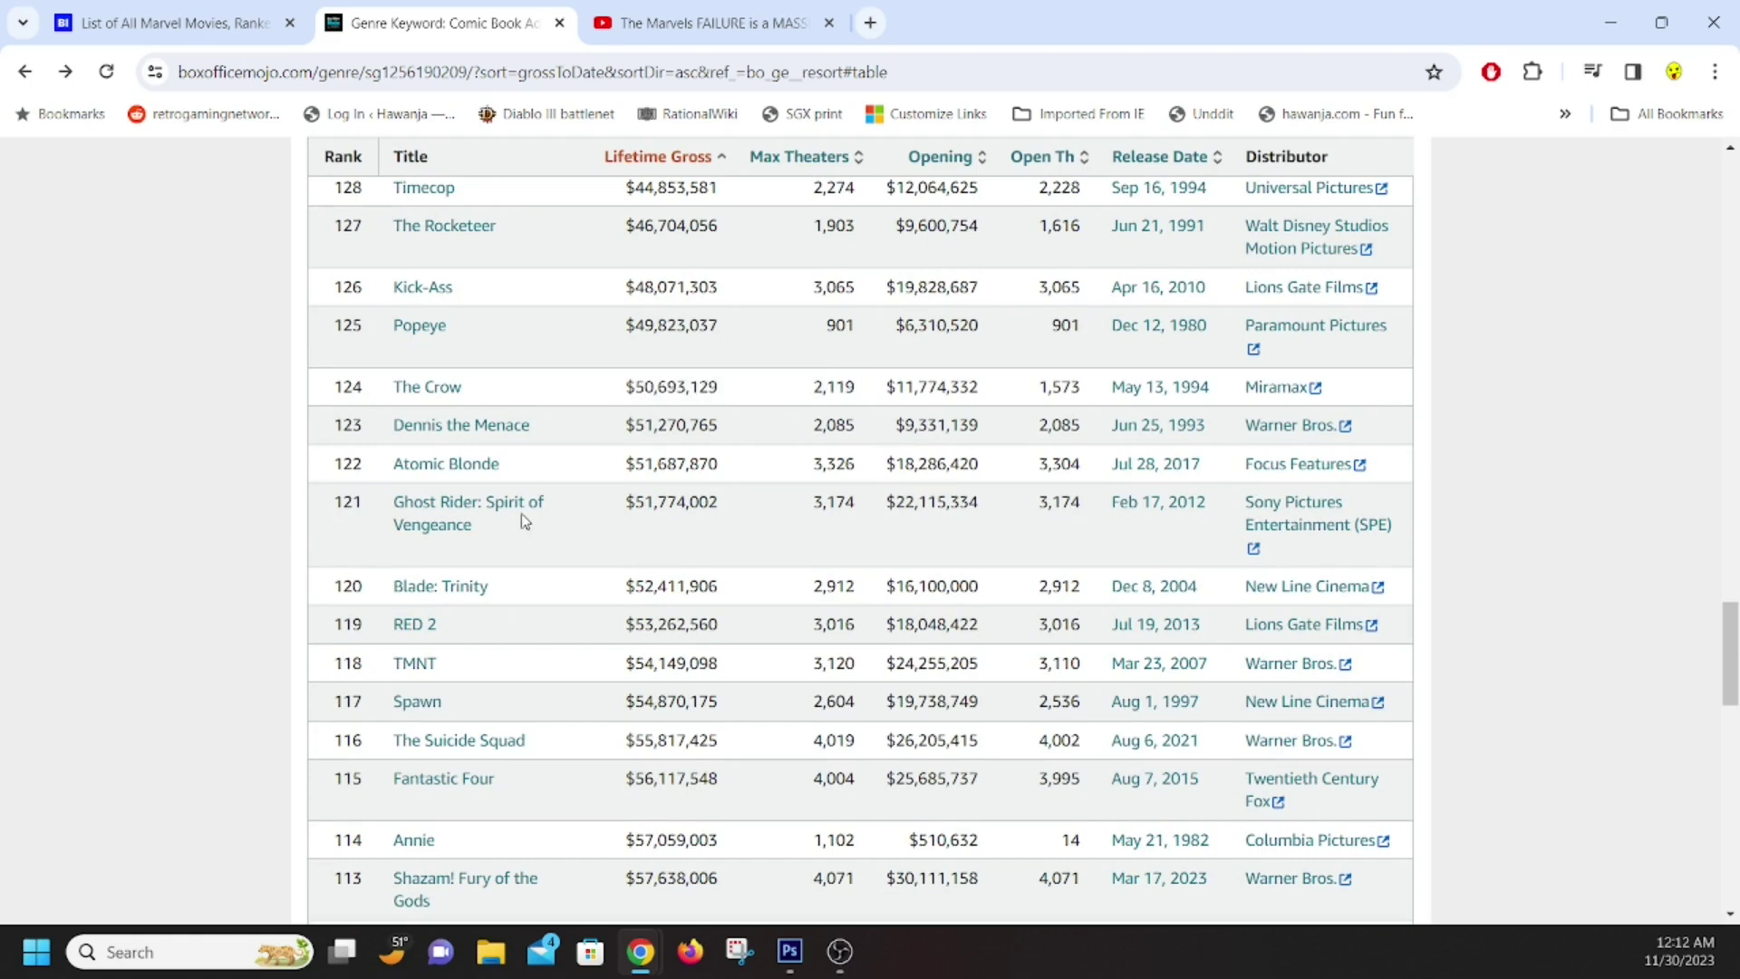
# Highlight the lifetime gross of Ghost Rider: Spirit of Vengeance and Spawn in the list
pyautogui.moveTo(620, 506); pyautogui.dragTo(762, 523)
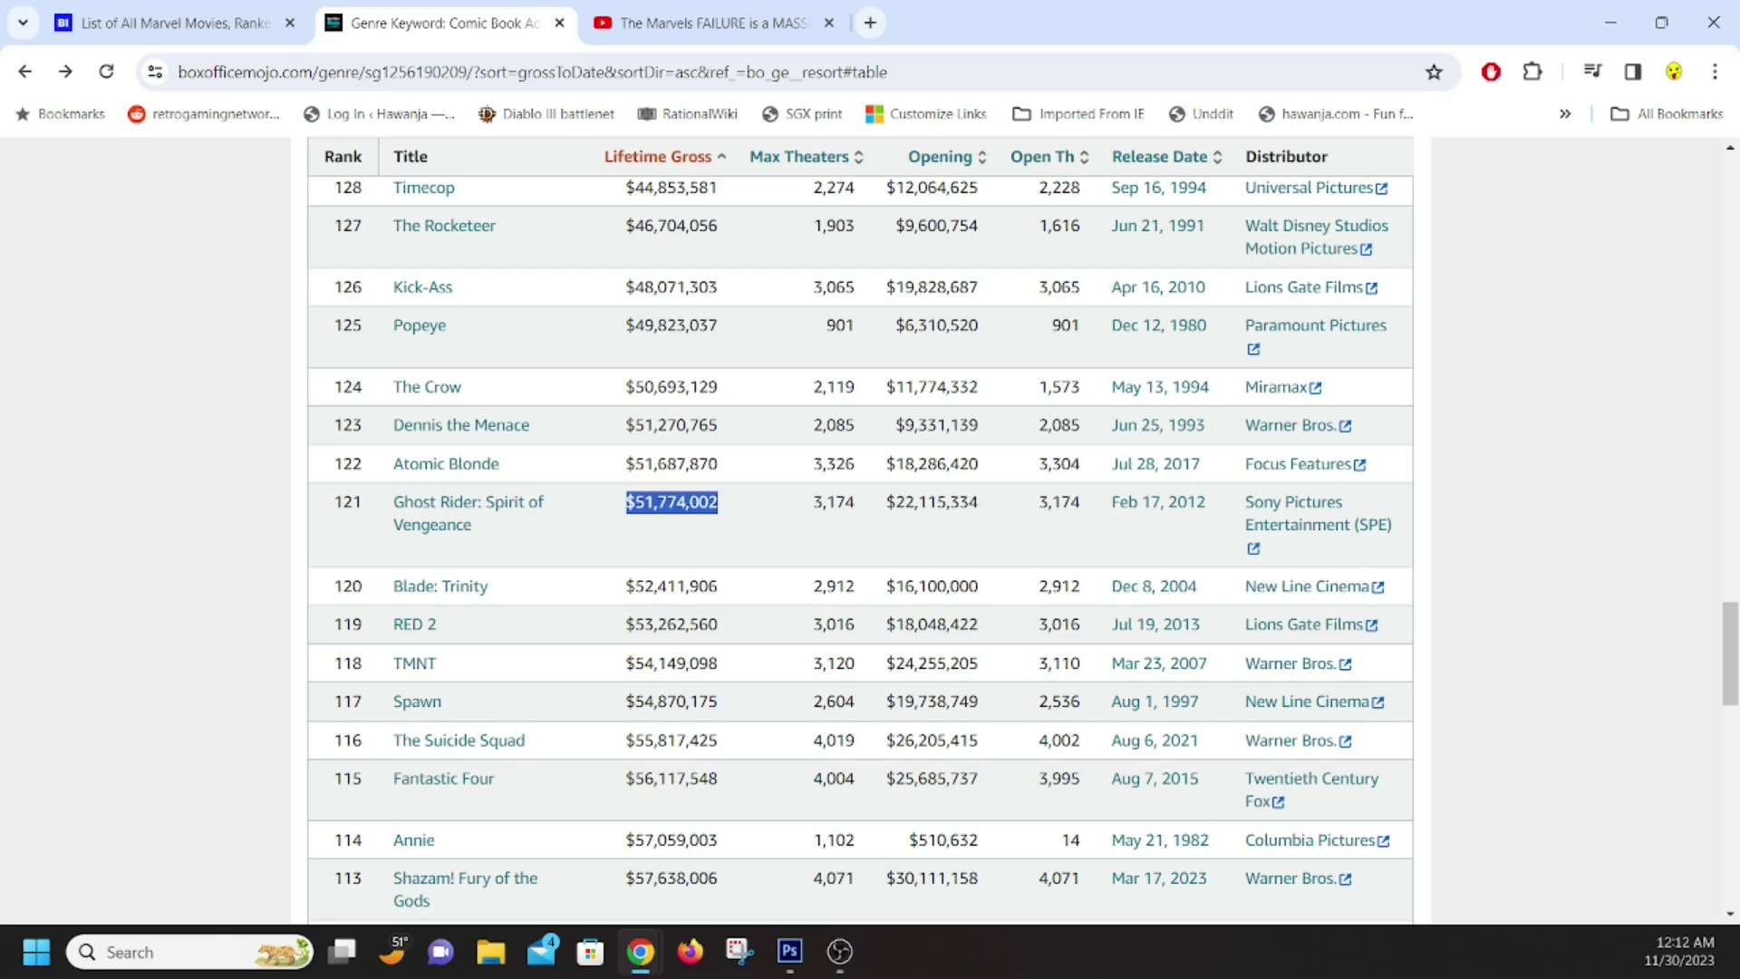
pyautogui.scroll(-3, 150, 542)
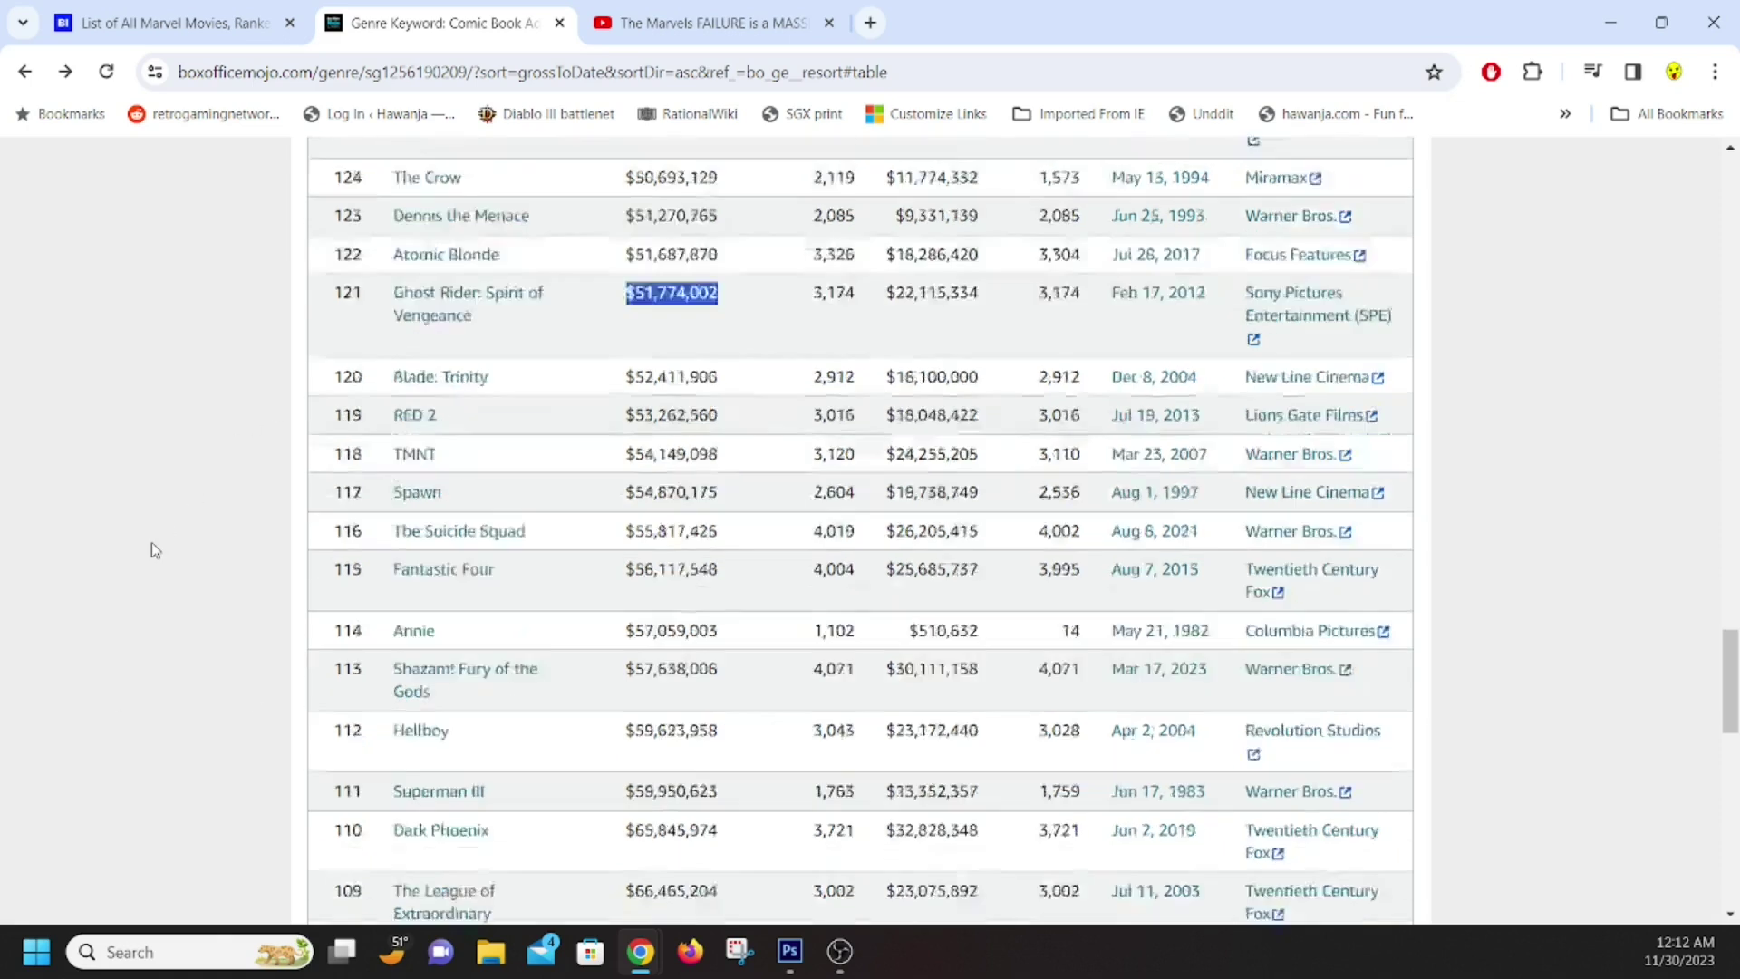
pyautogui.scroll(-3, 150, 540)
pyautogui.scroll(3, 150, 540)
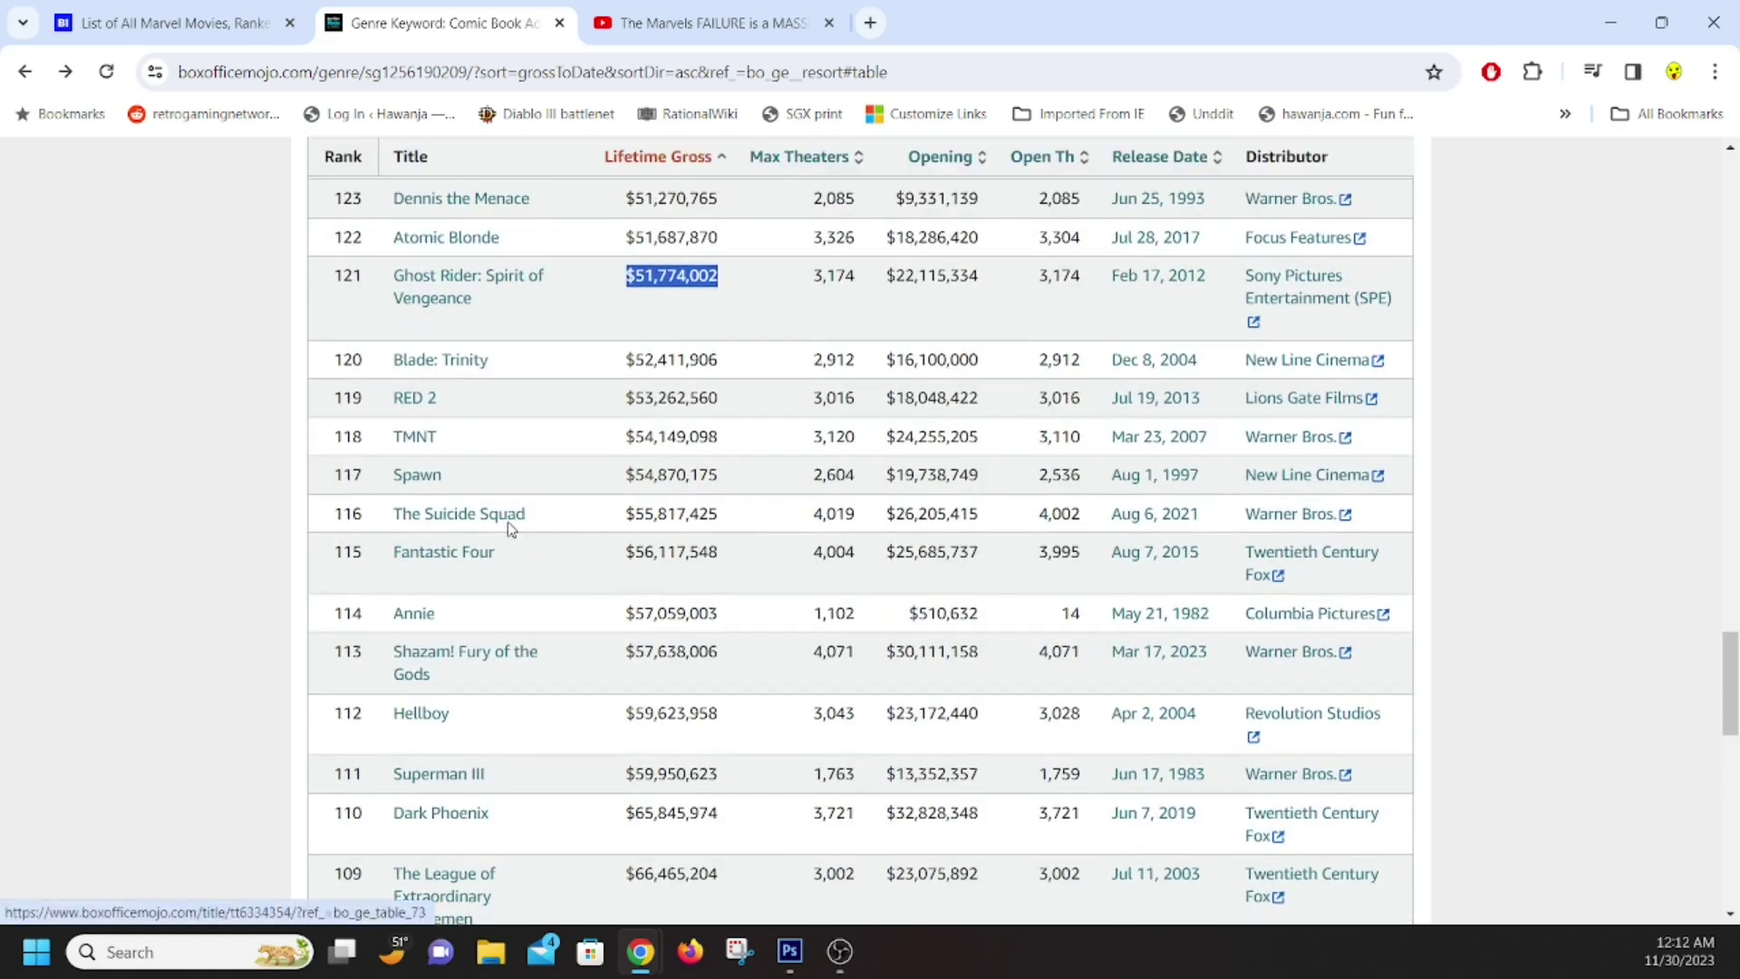
pyautogui.moveTo(624, 474); pyautogui.dragTo(785, 497)
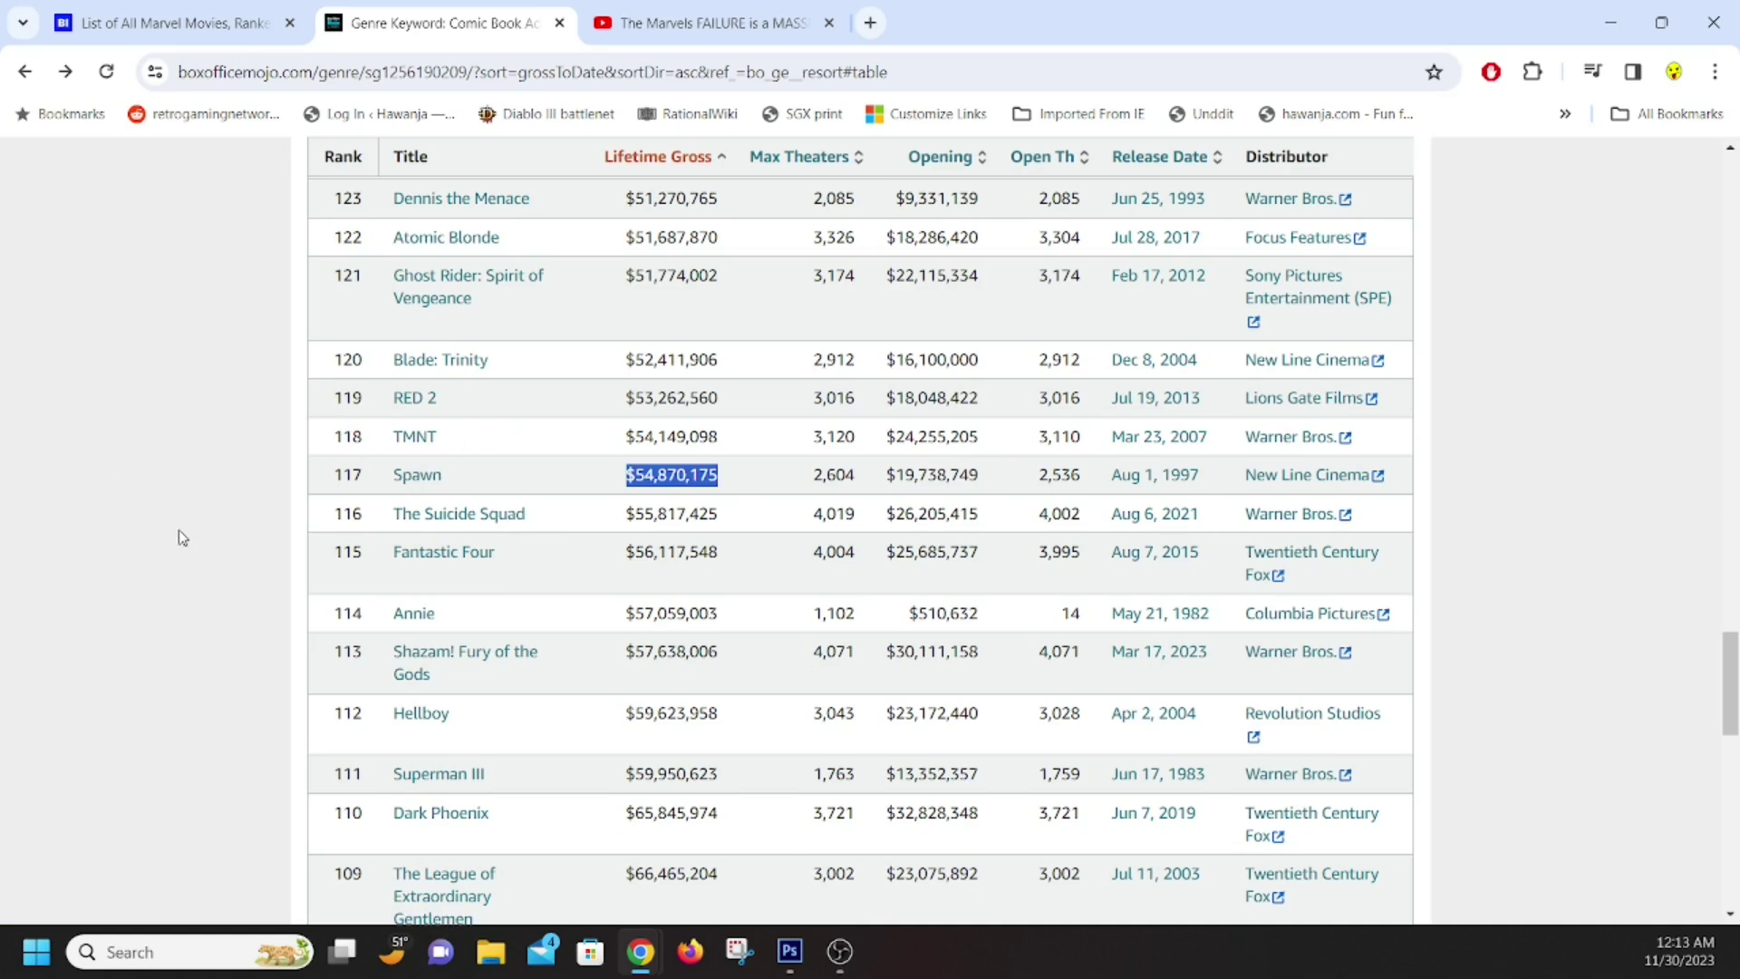
# Highlight the whole 2015 Fantastic Four row in the list and clear the highlight
pyautogui.doubleClick(348, 551)
pyautogui.moveTo(423, 545); pyautogui.dragTo(1336, 567)
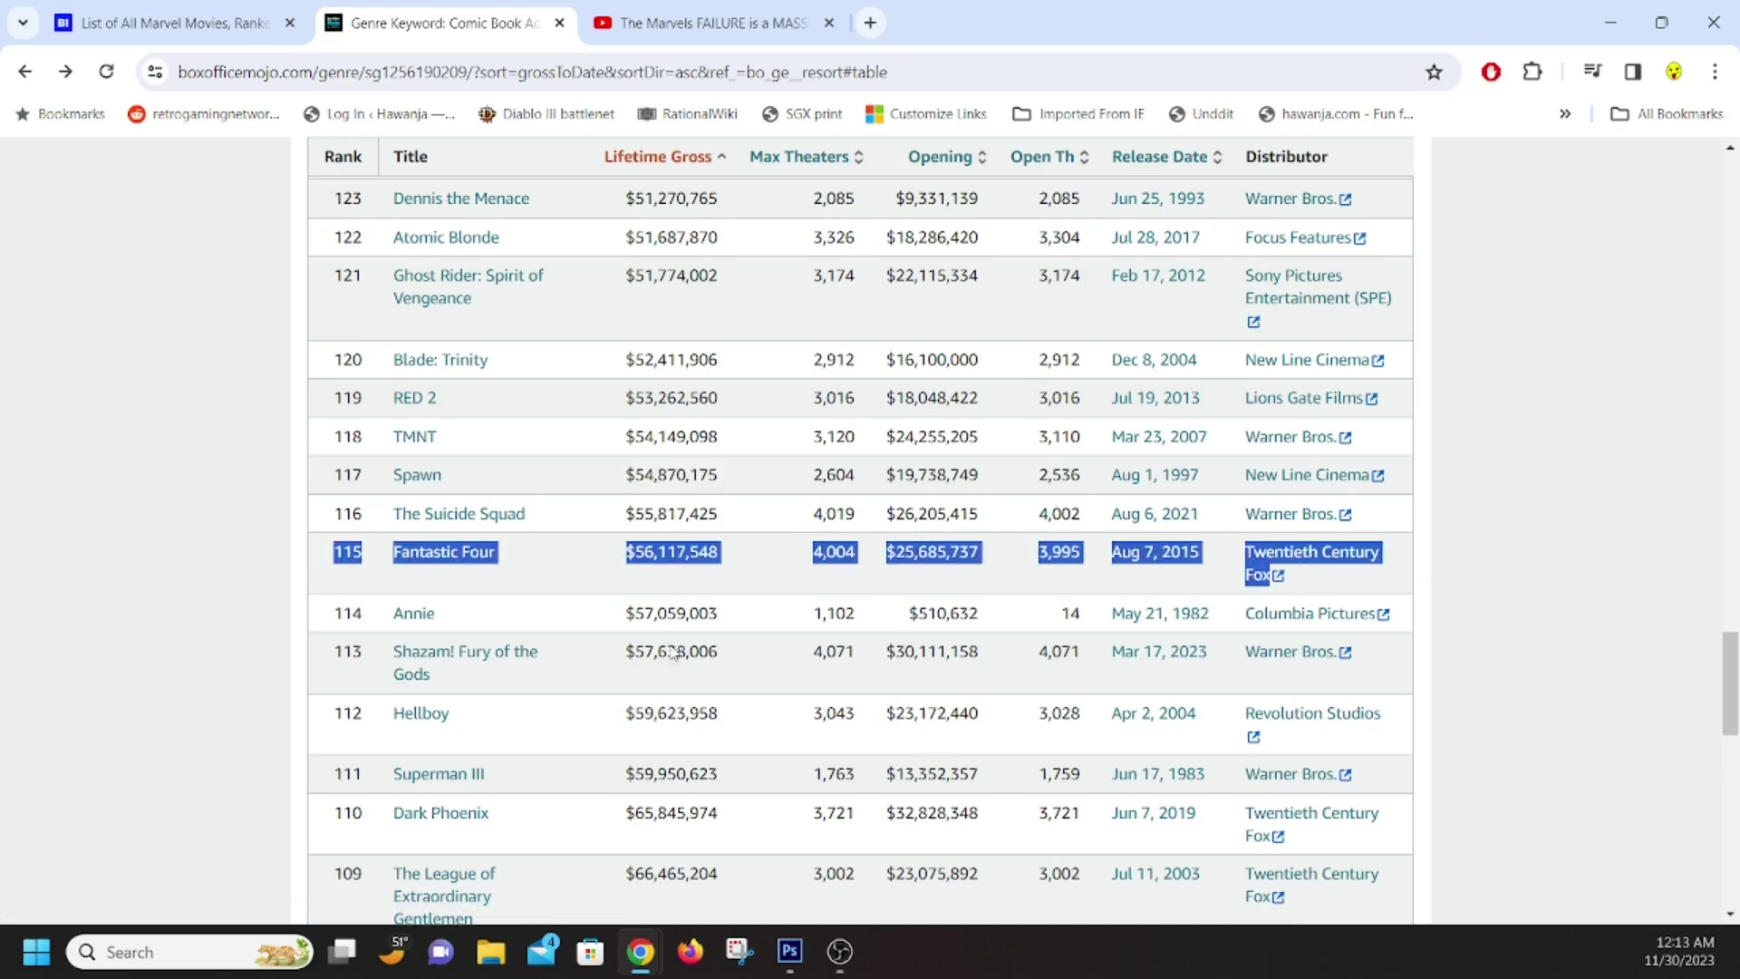
pyautogui.click(195, 544)
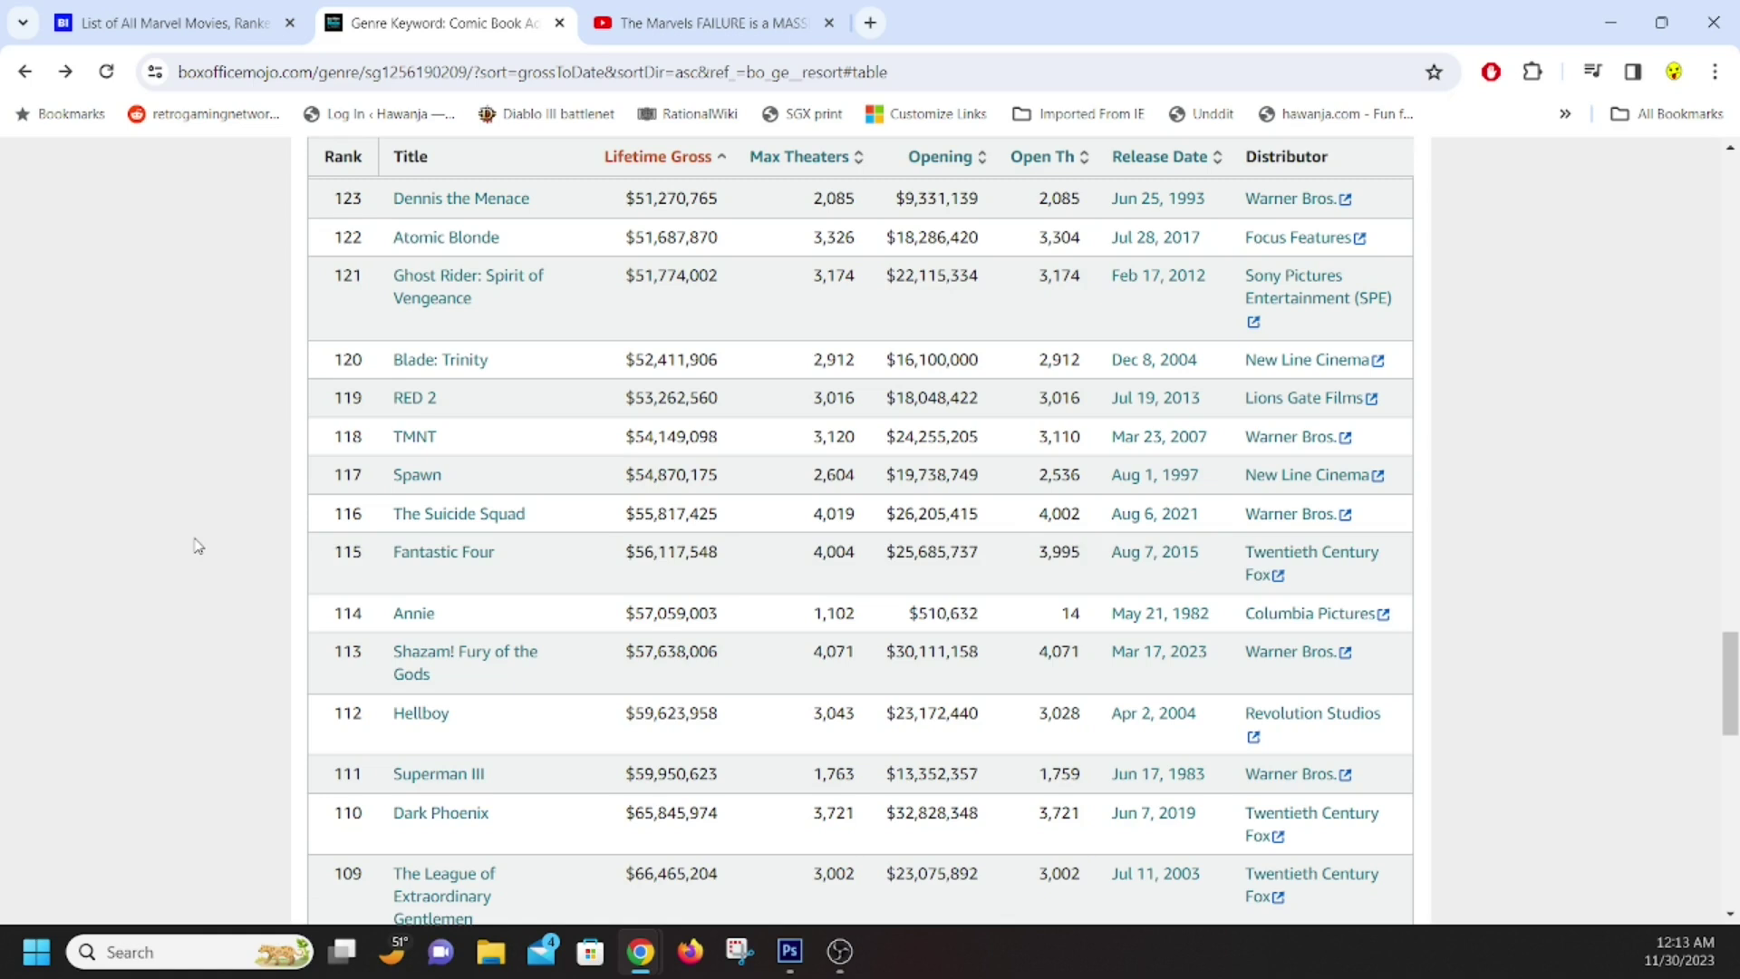
# Highlight the lifetime gross of the 2004 Hellboy, Dark Phoenix and Blade one after another and clear the highlight
pyautogui.scroll(-3, 196, 544)
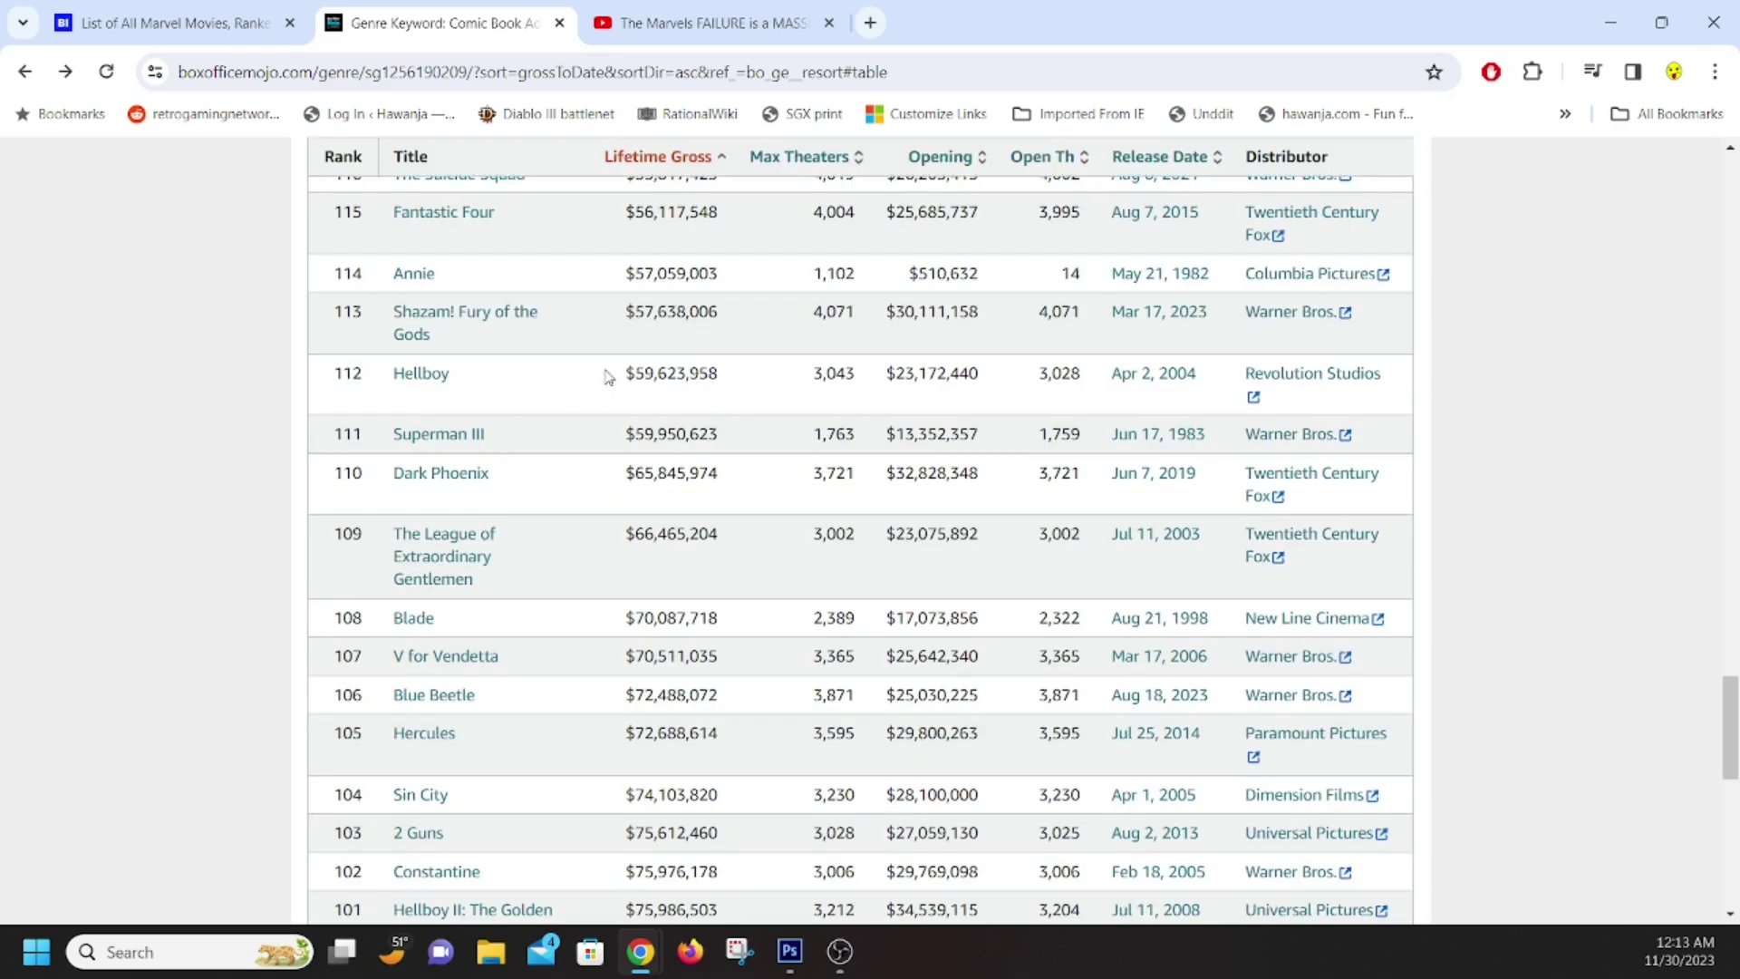
pyautogui.moveTo(608, 377); pyautogui.dragTo(751, 378)
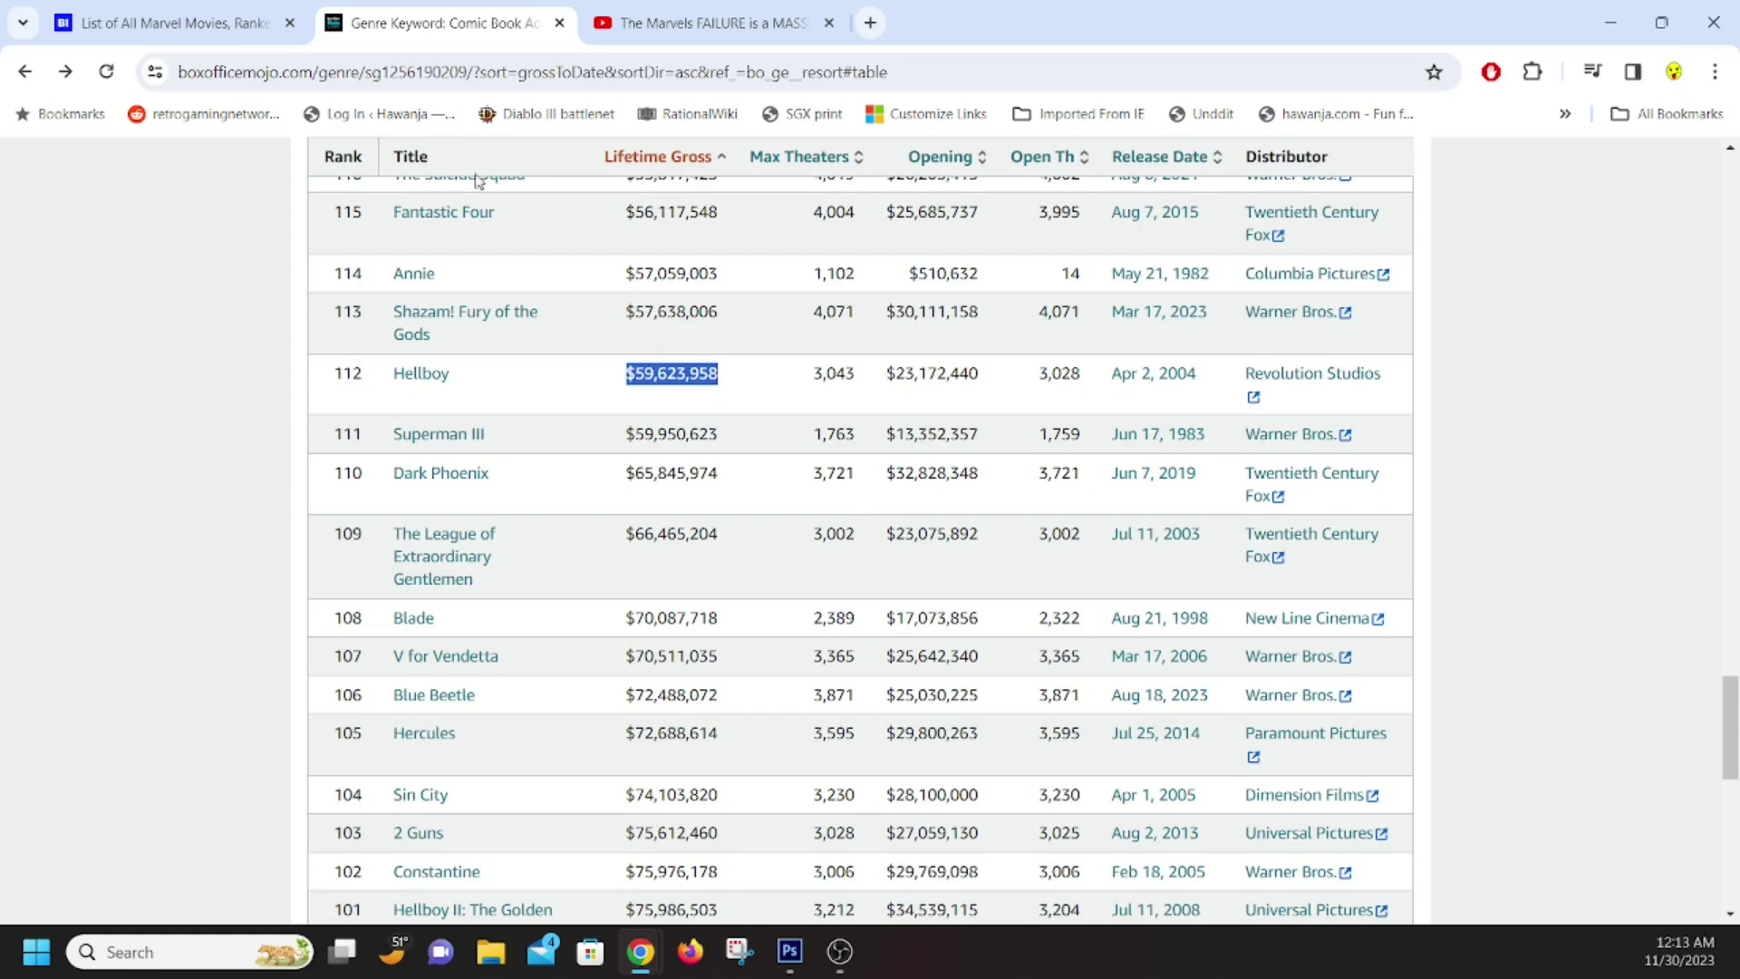
pyautogui.click(223, 447)
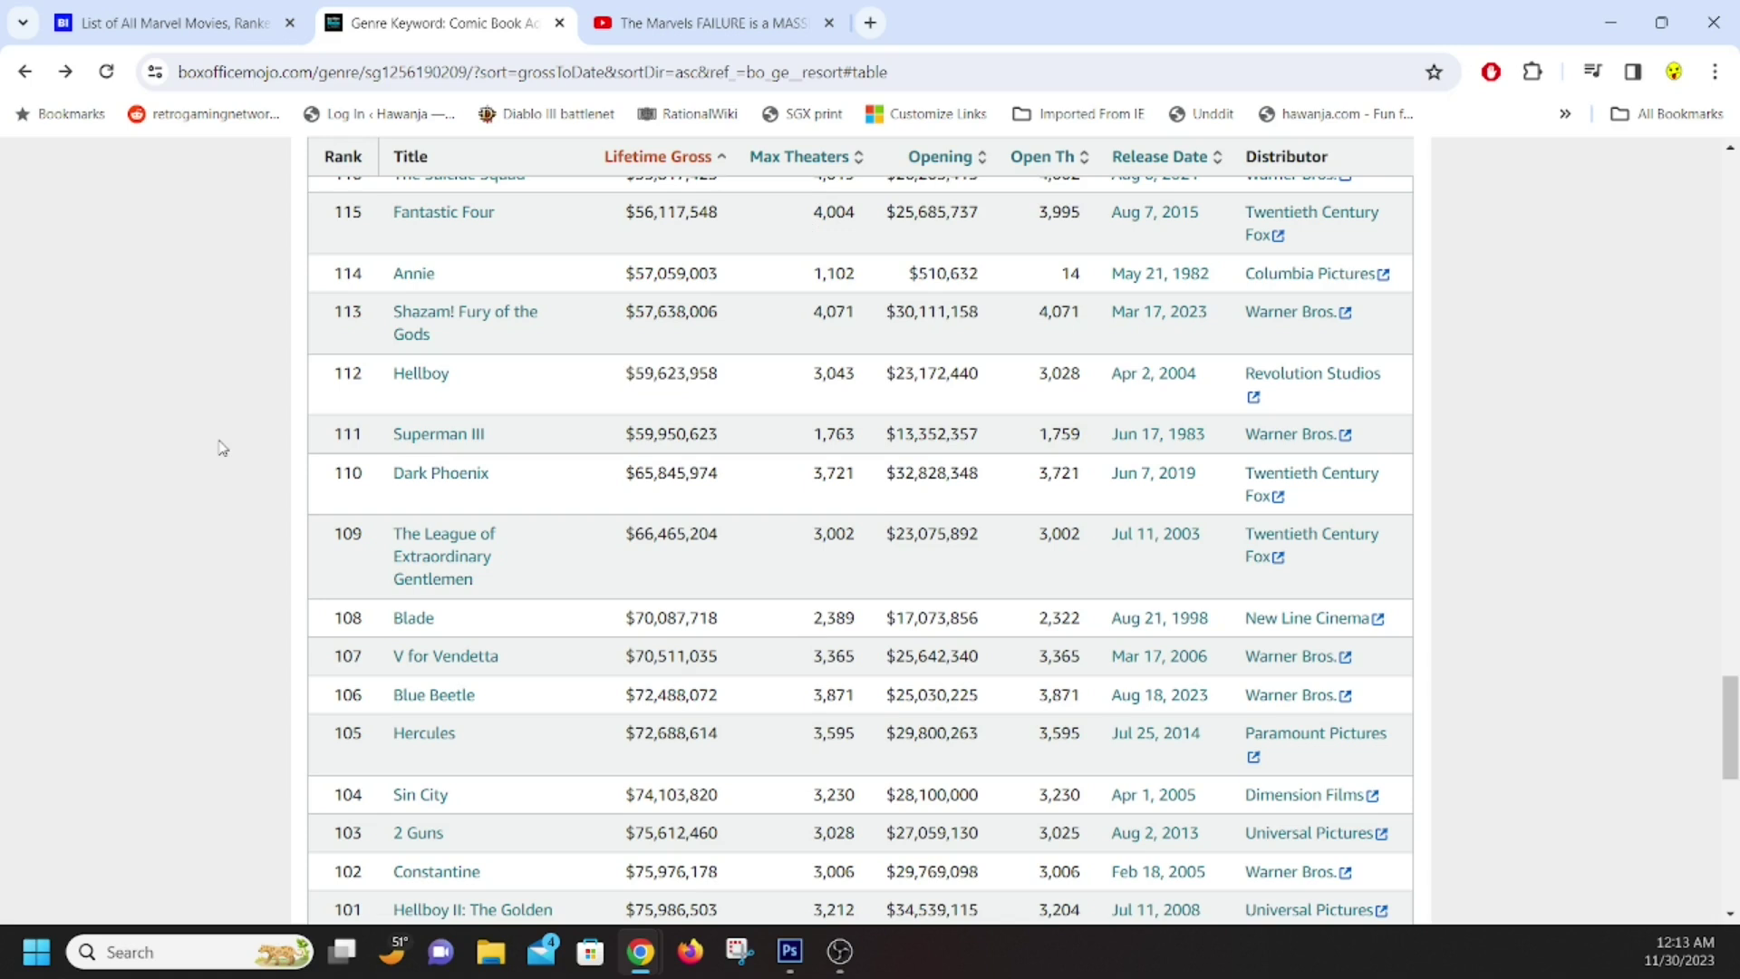
pyautogui.moveTo(581, 481); pyautogui.dragTo(775, 481)
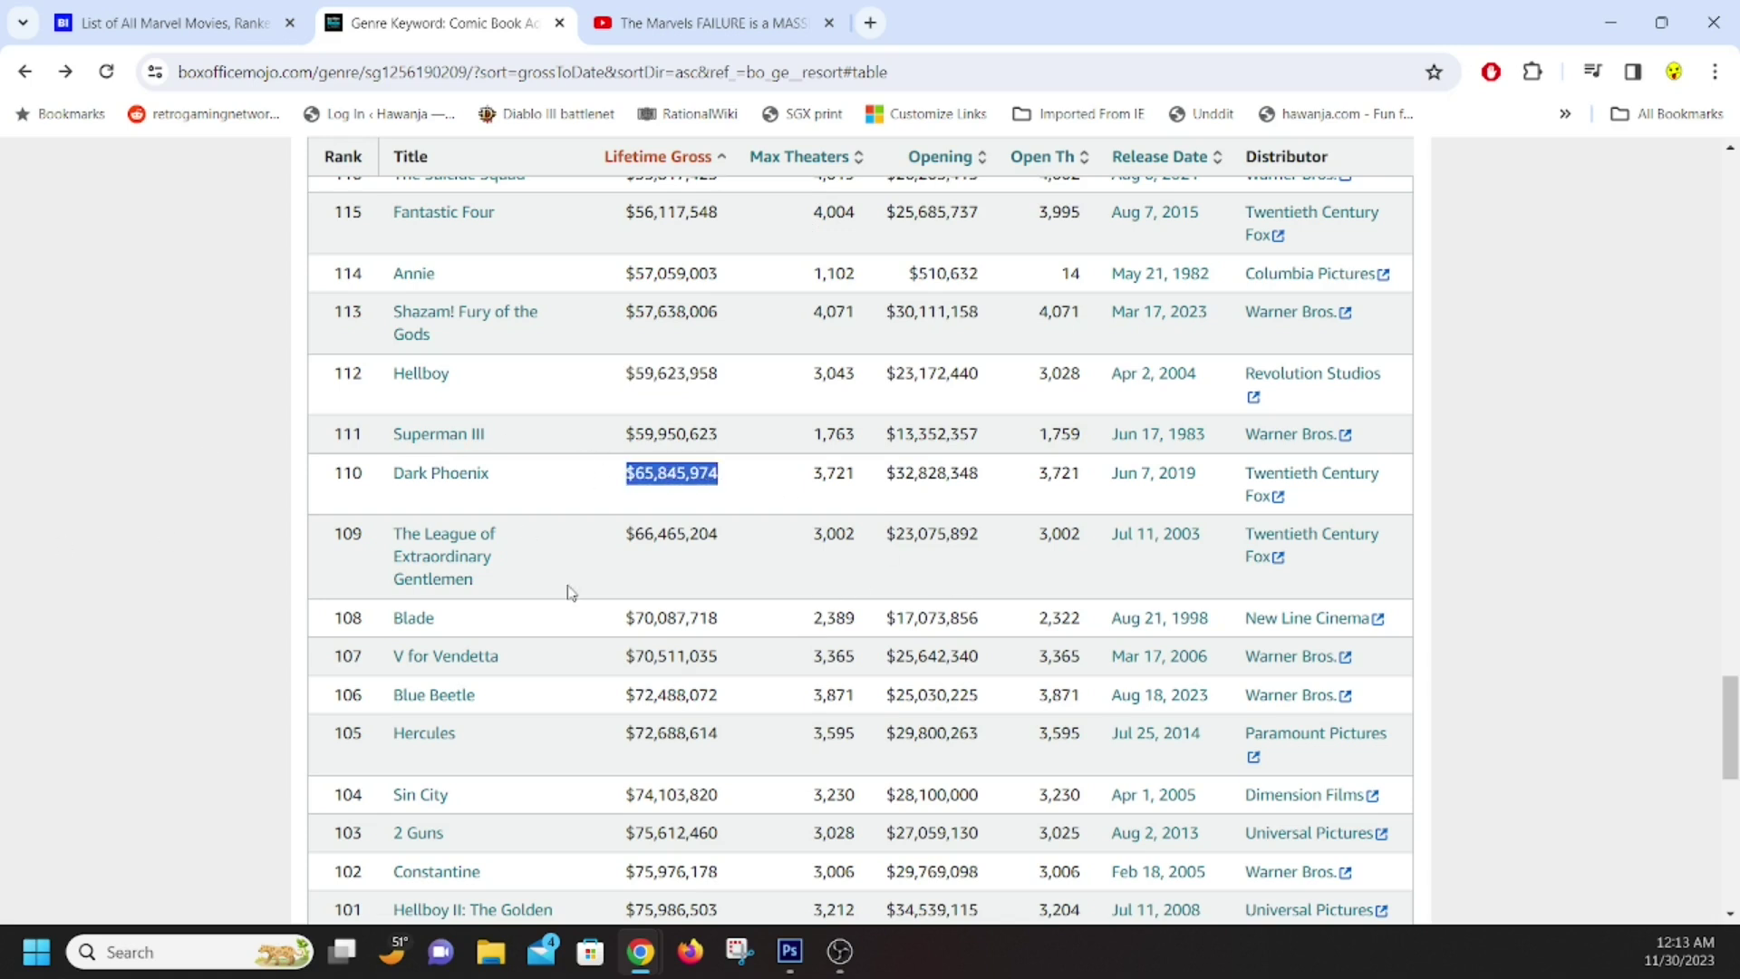
pyautogui.moveTo(609, 621); pyautogui.dragTo(801, 630)
pyautogui.click(255, 495)
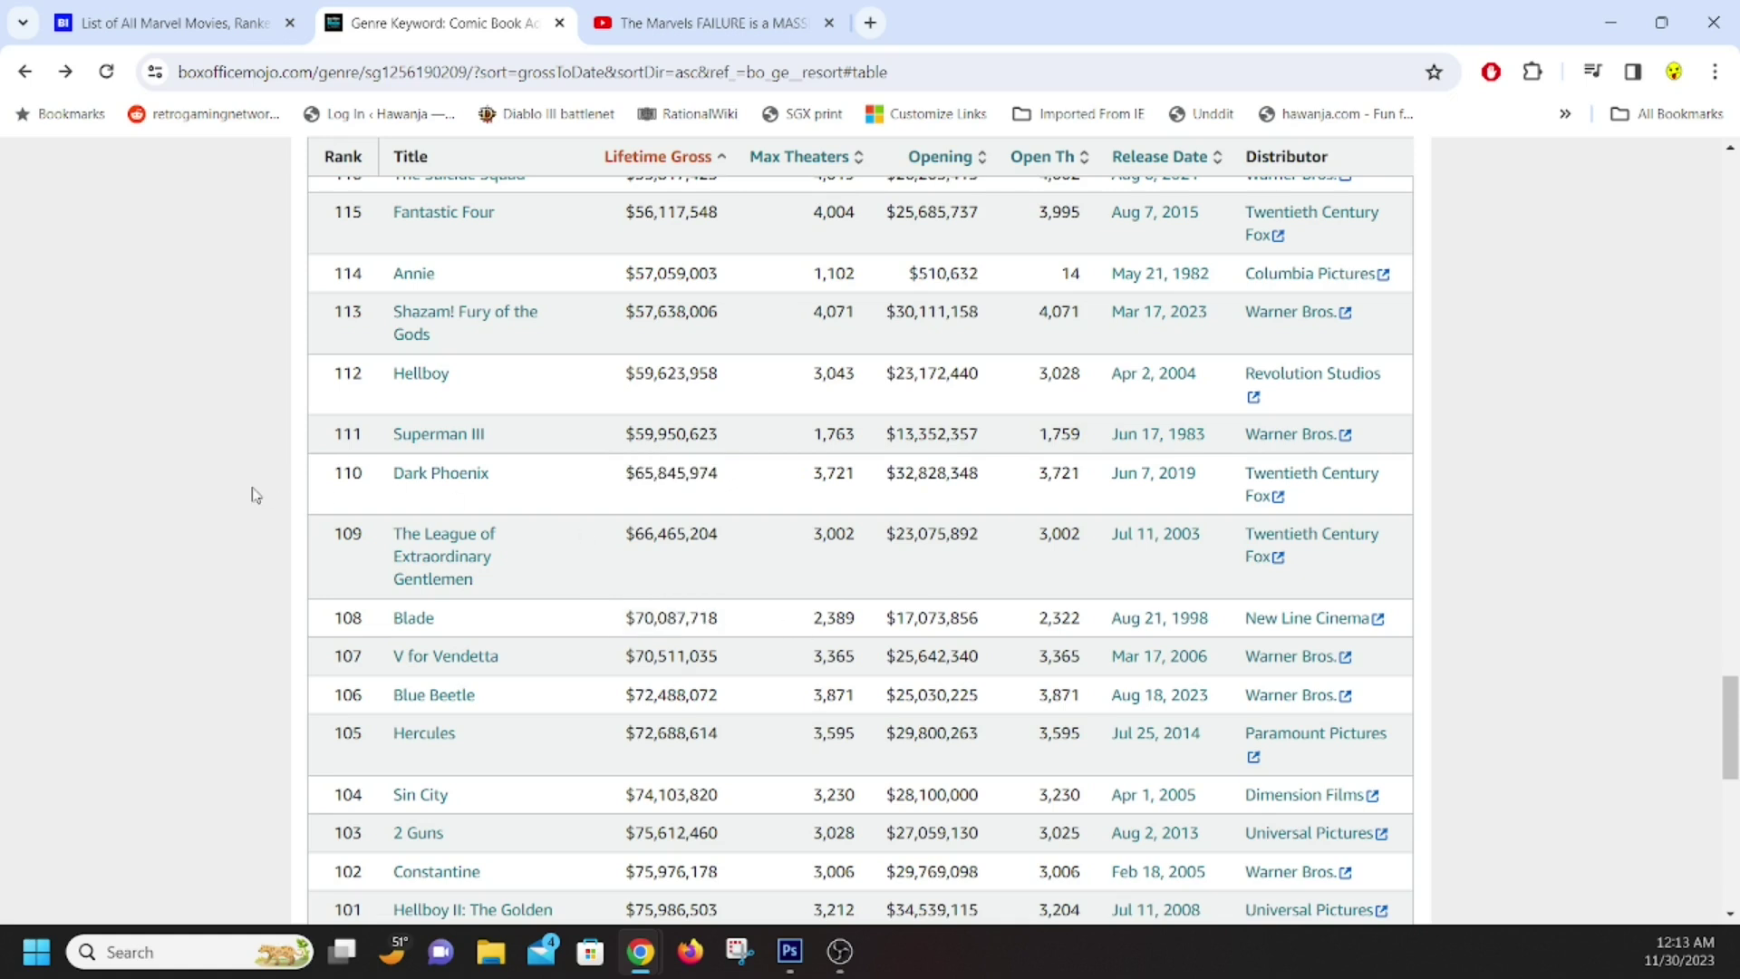
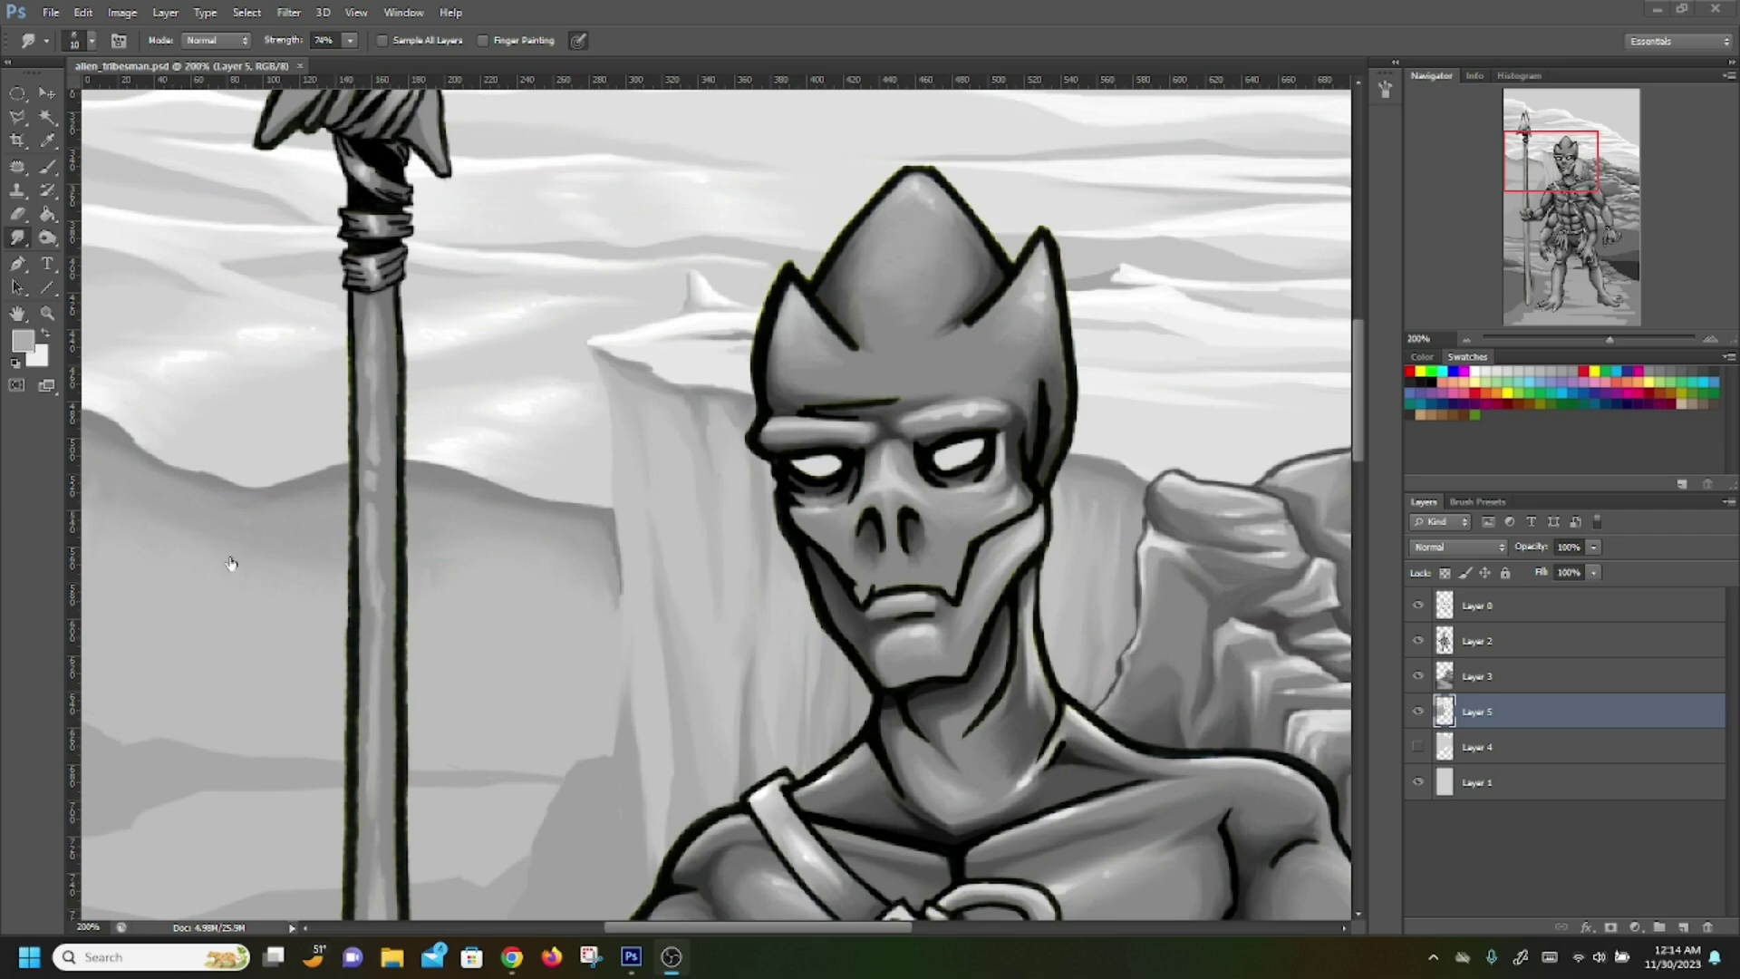
# In Photoshop, set the foreground color to RGB 135 gray and brush a dark shadow down the cliff edge between the spear and the head
pyautogui.click(25, 337)
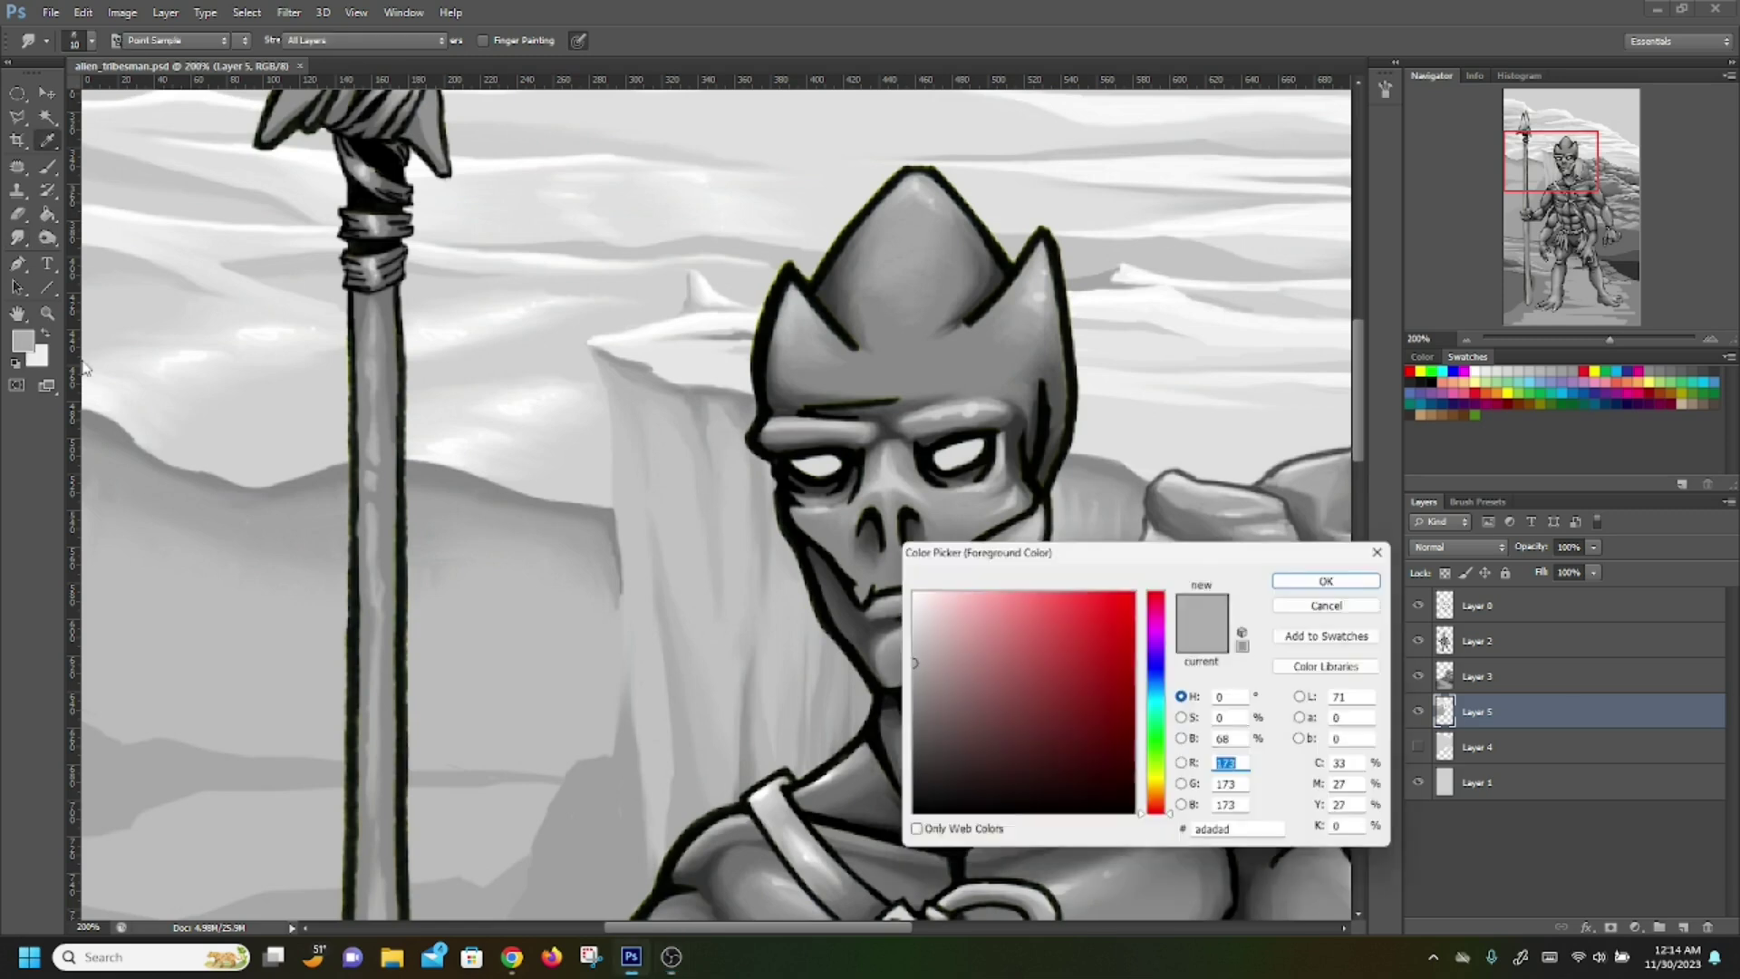
pyautogui.click(616, 511)
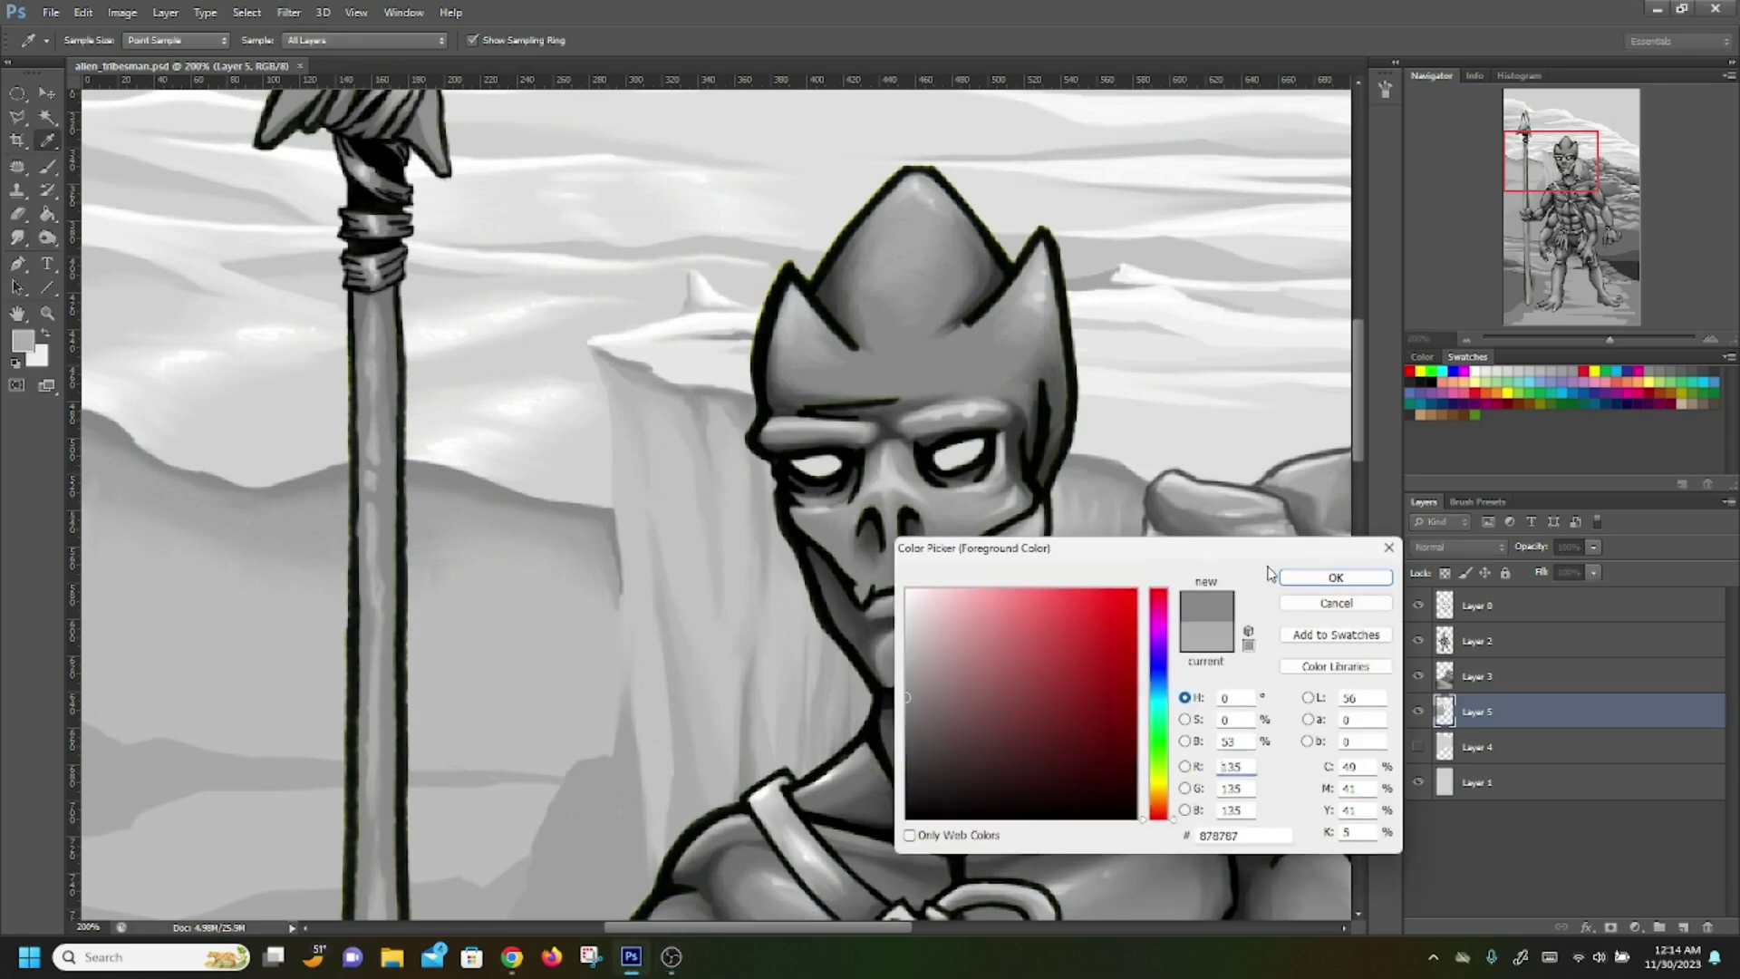
pyautogui.click(1333, 577)
pyautogui.click(48, 166)
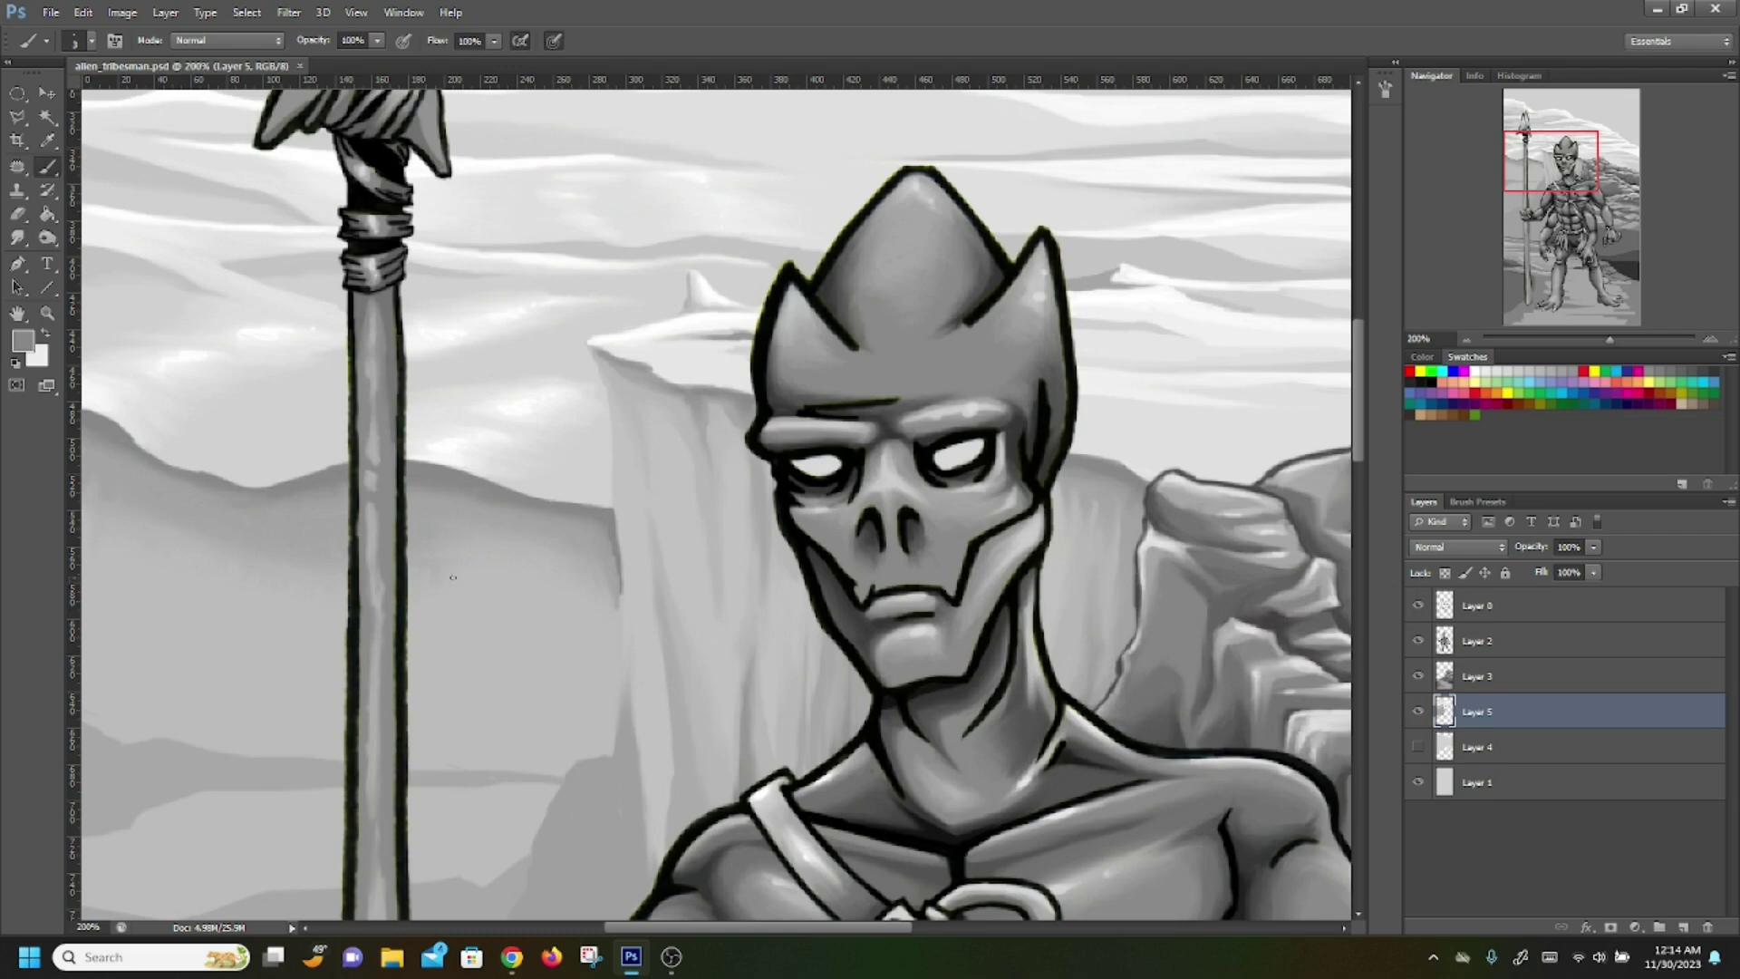
pyautogui.moveTo(605, 549); pyautogui.dragTo(628, 685)
pyautogui.moveTo(624, 609); pyautogui.dragTo(634, 721)
pyautogui.moveTo(618, 650)
pyautogui.mouseDown()
pyautogui.moveTo(628, 731)
pyautogui.moveTo(621, 601)
pyautogui.moveTo(625, 700)
pyautogui.mouseUp()
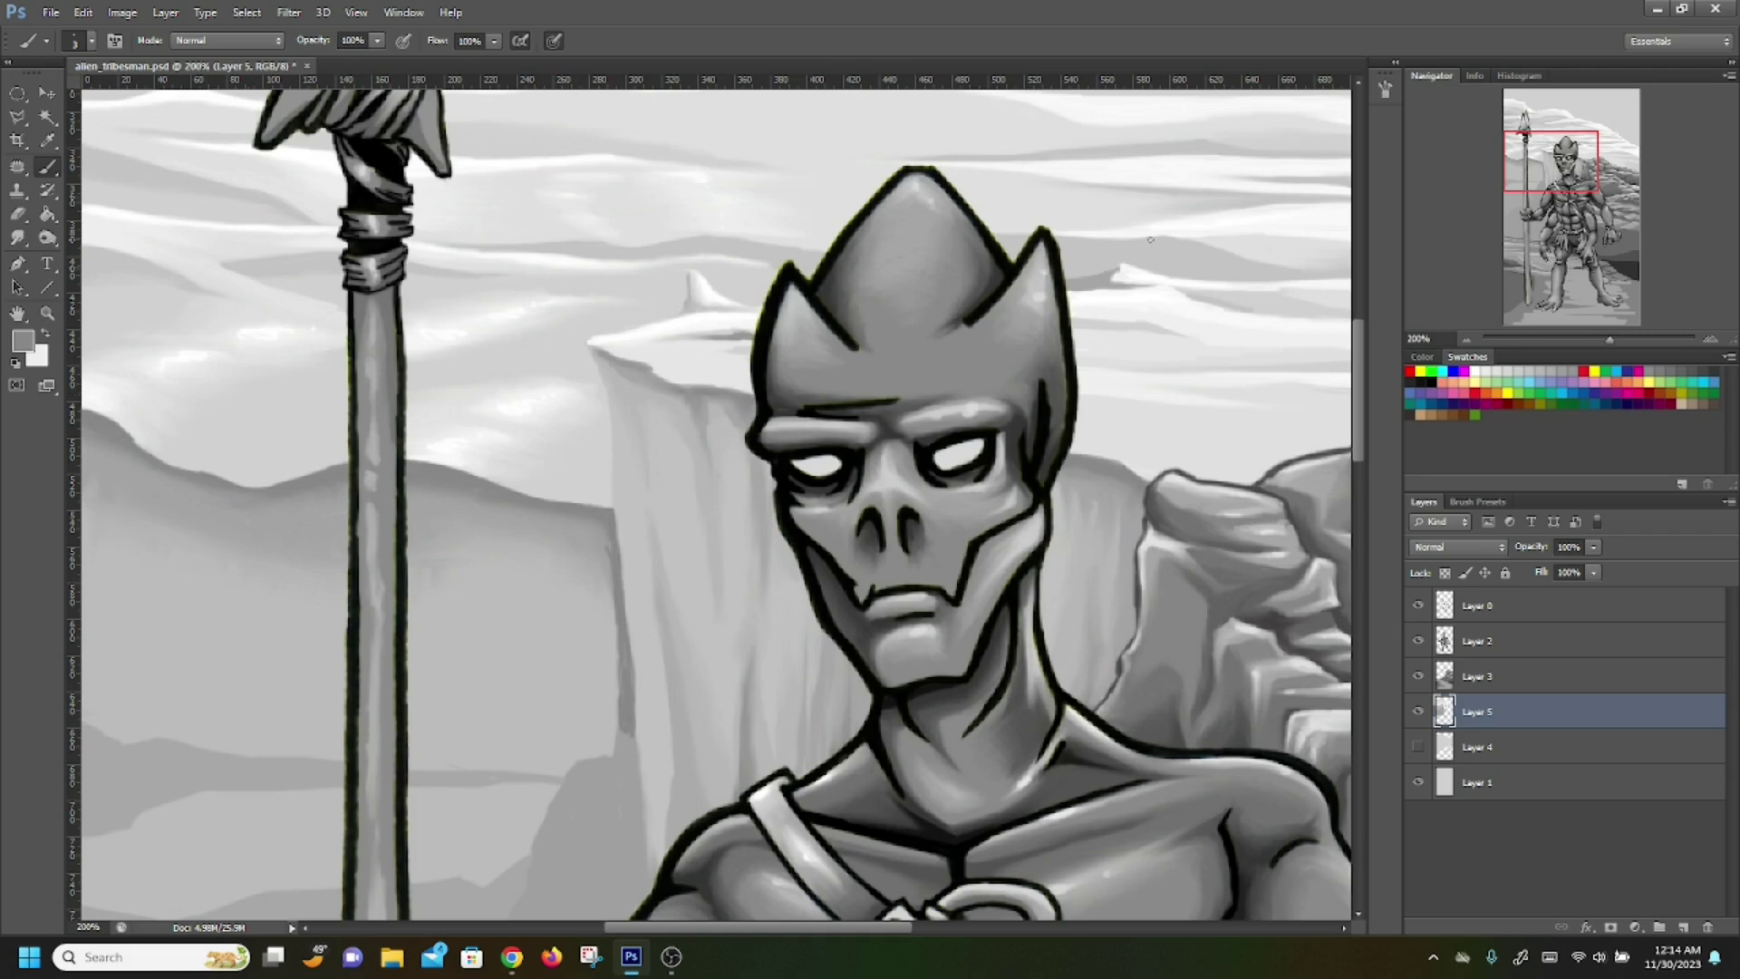
pyautogui.scroll(-3, 1151, 239)
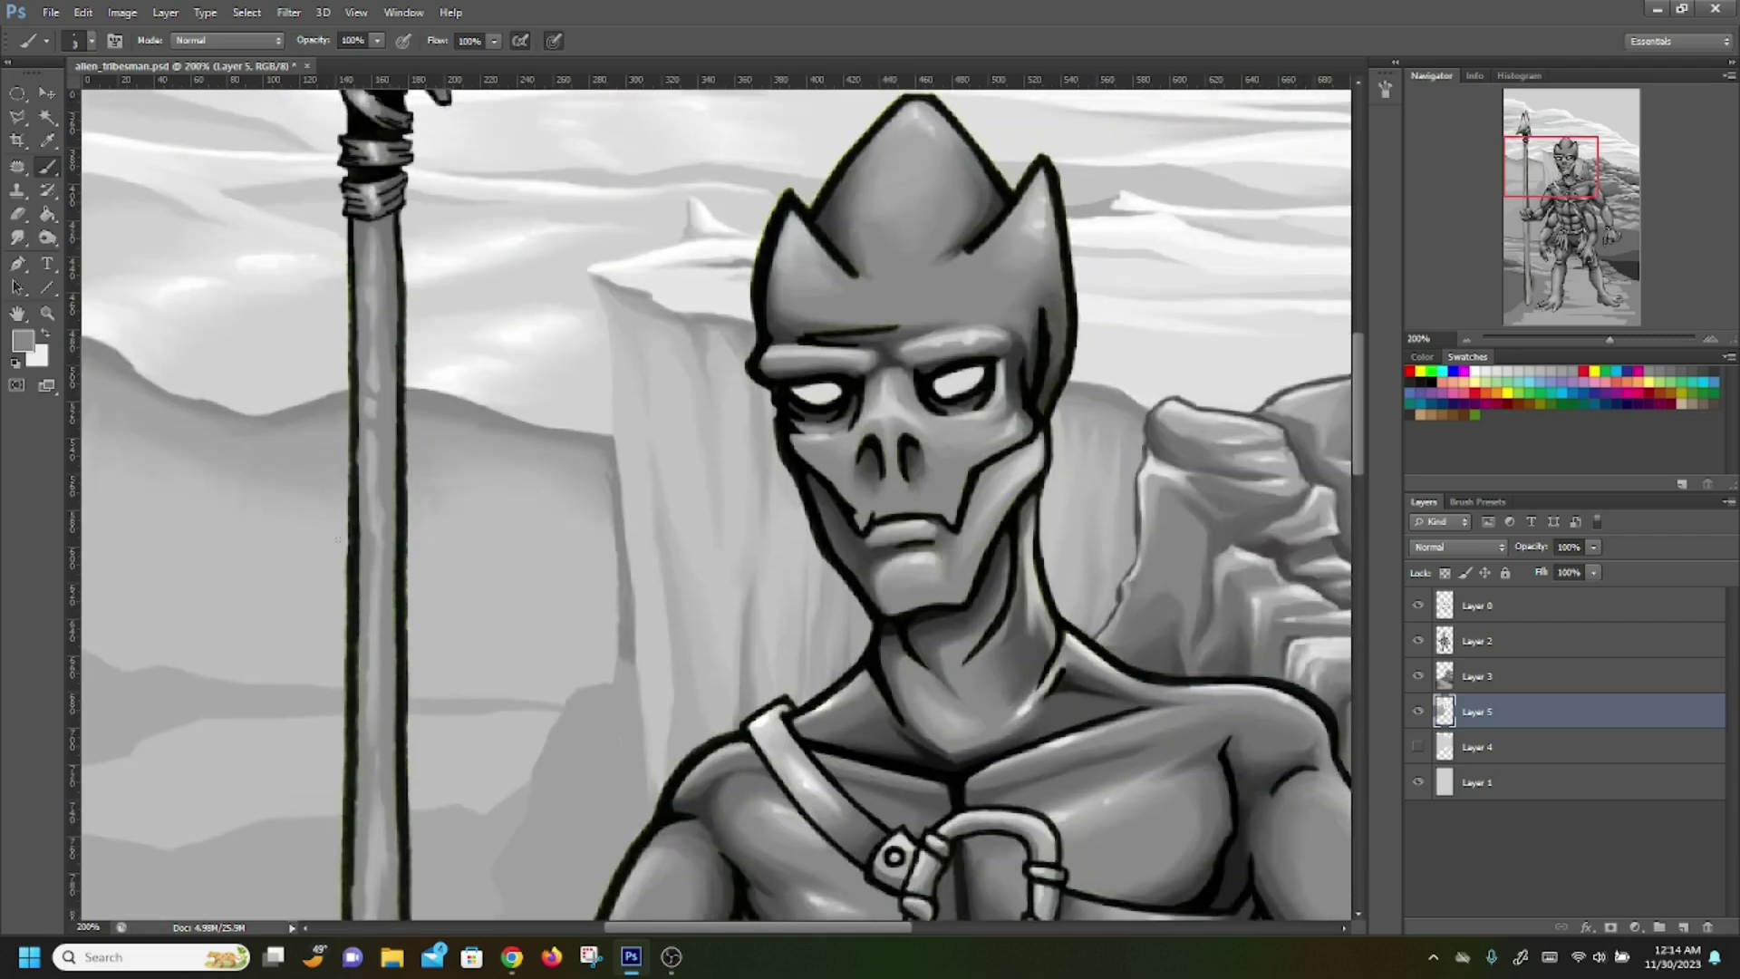
pyautogui.moveTo(622, 660); pyautogui.dragTo(603, 682)
pyautogui.moveTo(620, 507); pyautogui.dragTo(617, 630)
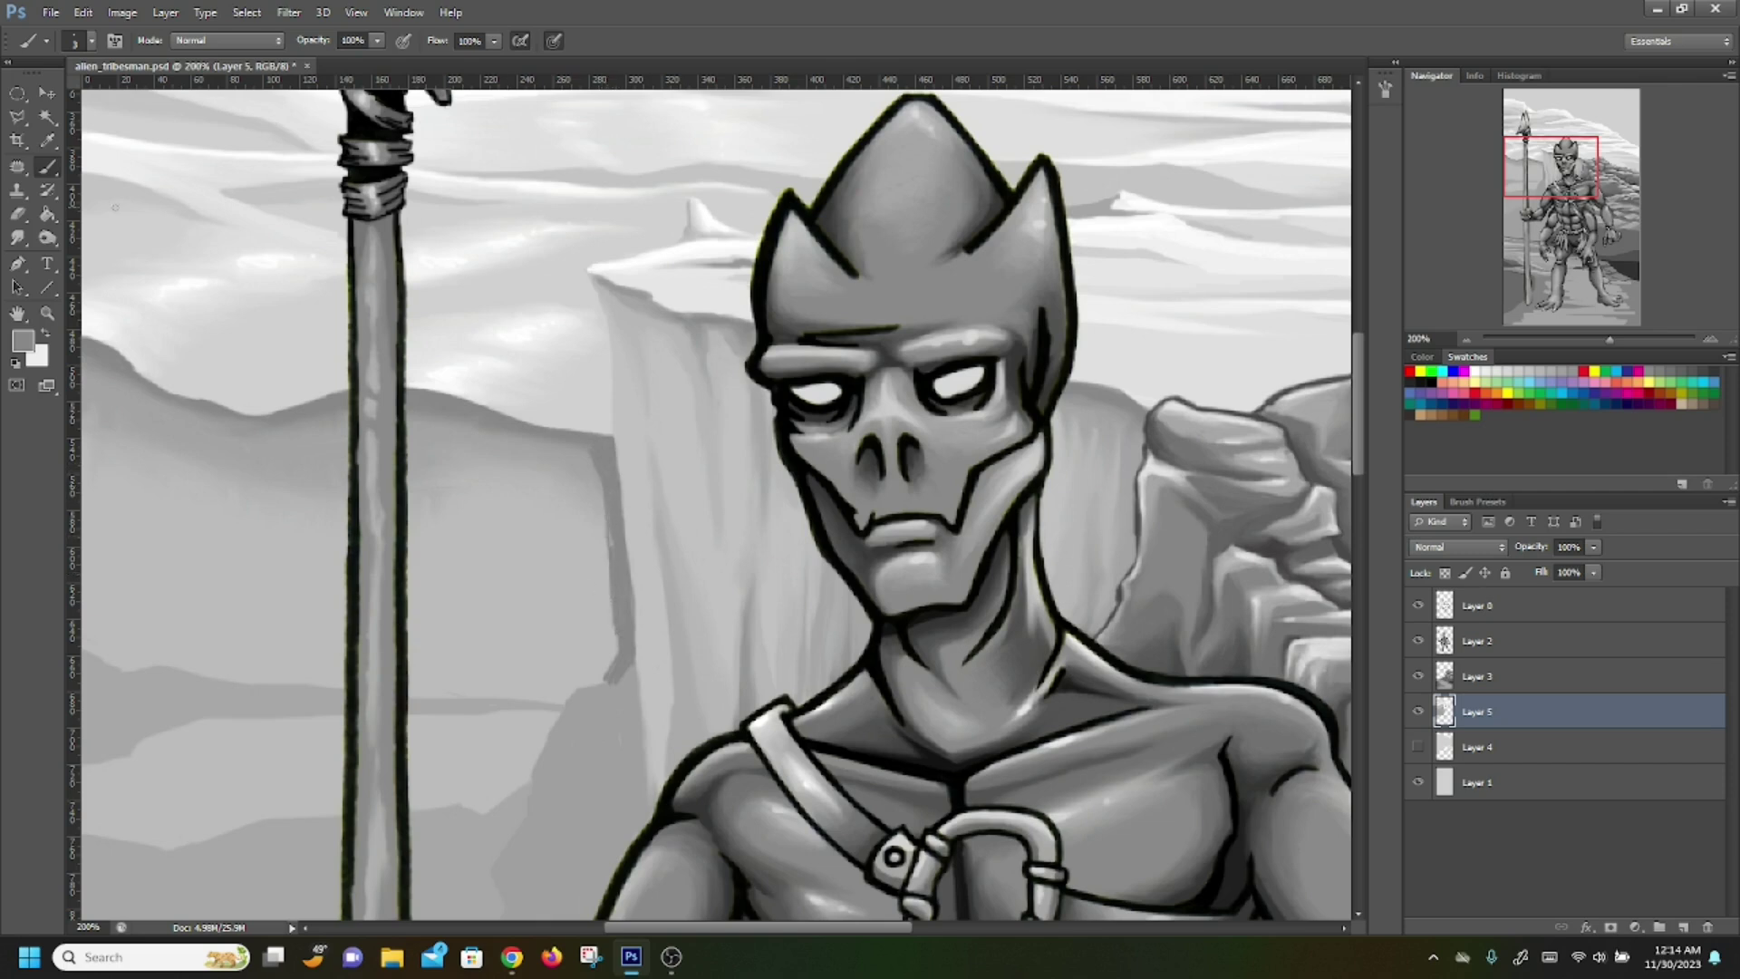
# Set the foreground color to #a4a4a4, paint over the spear-facing side of the cliff-edge shadow, and activate the Smudge tool
pyautogui.click(23, 341)
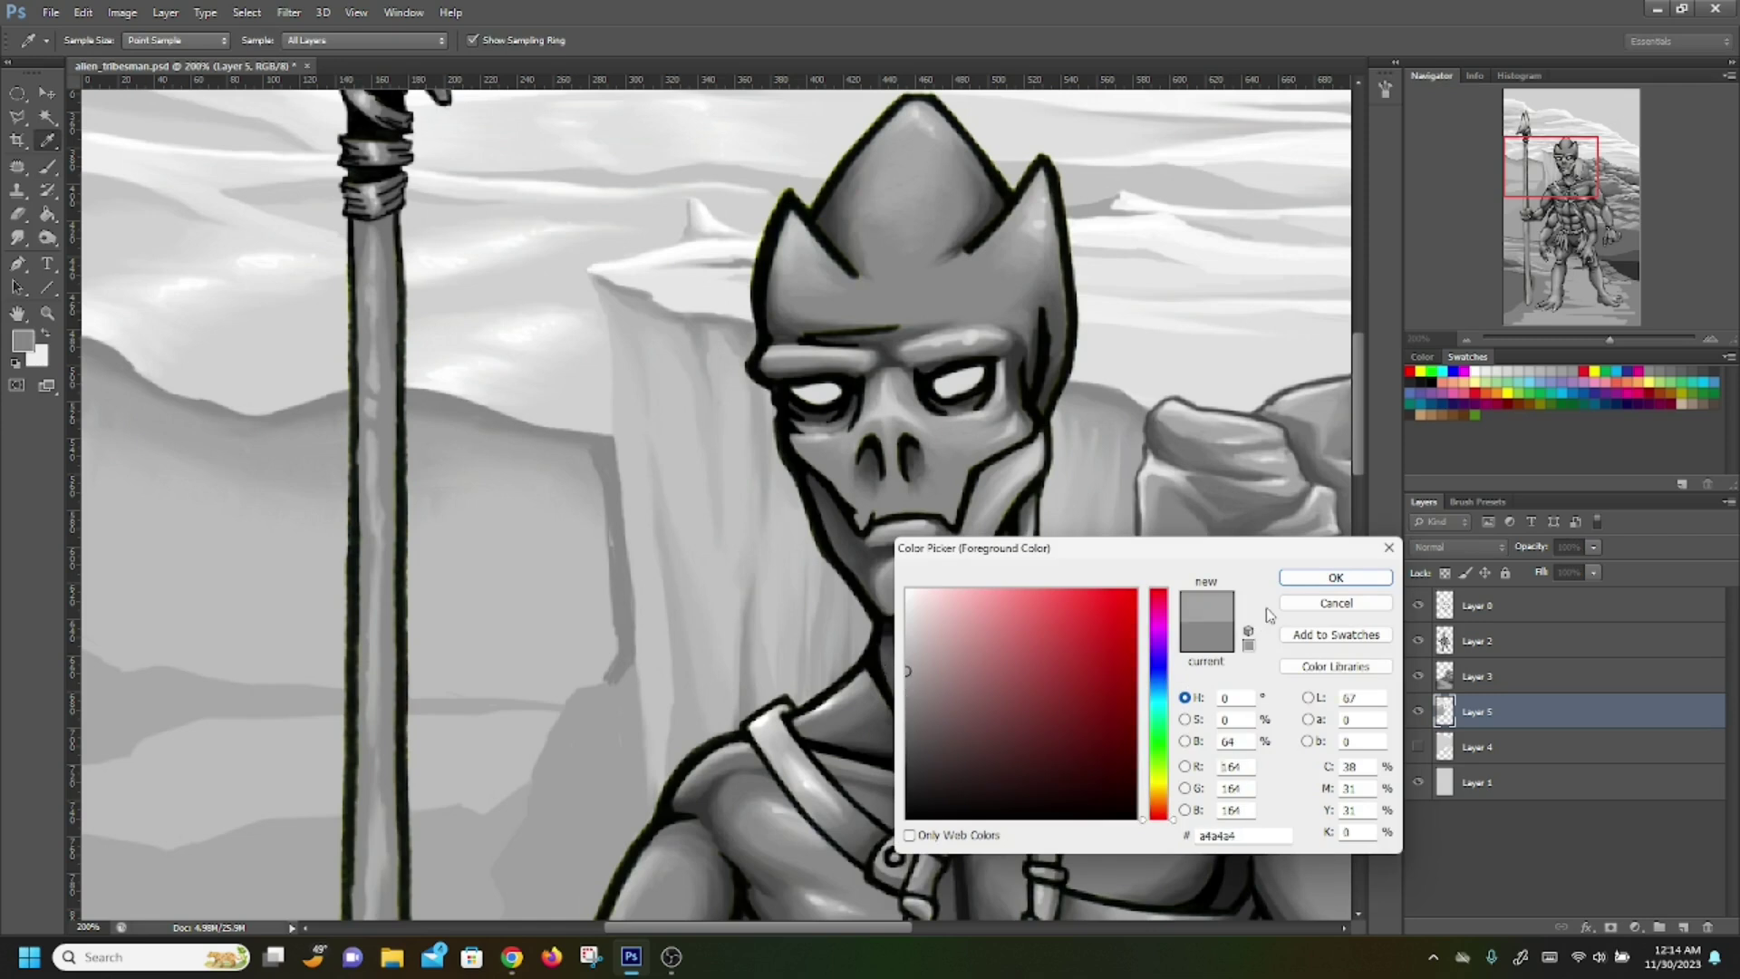
pyautogui.click(1331, 580)
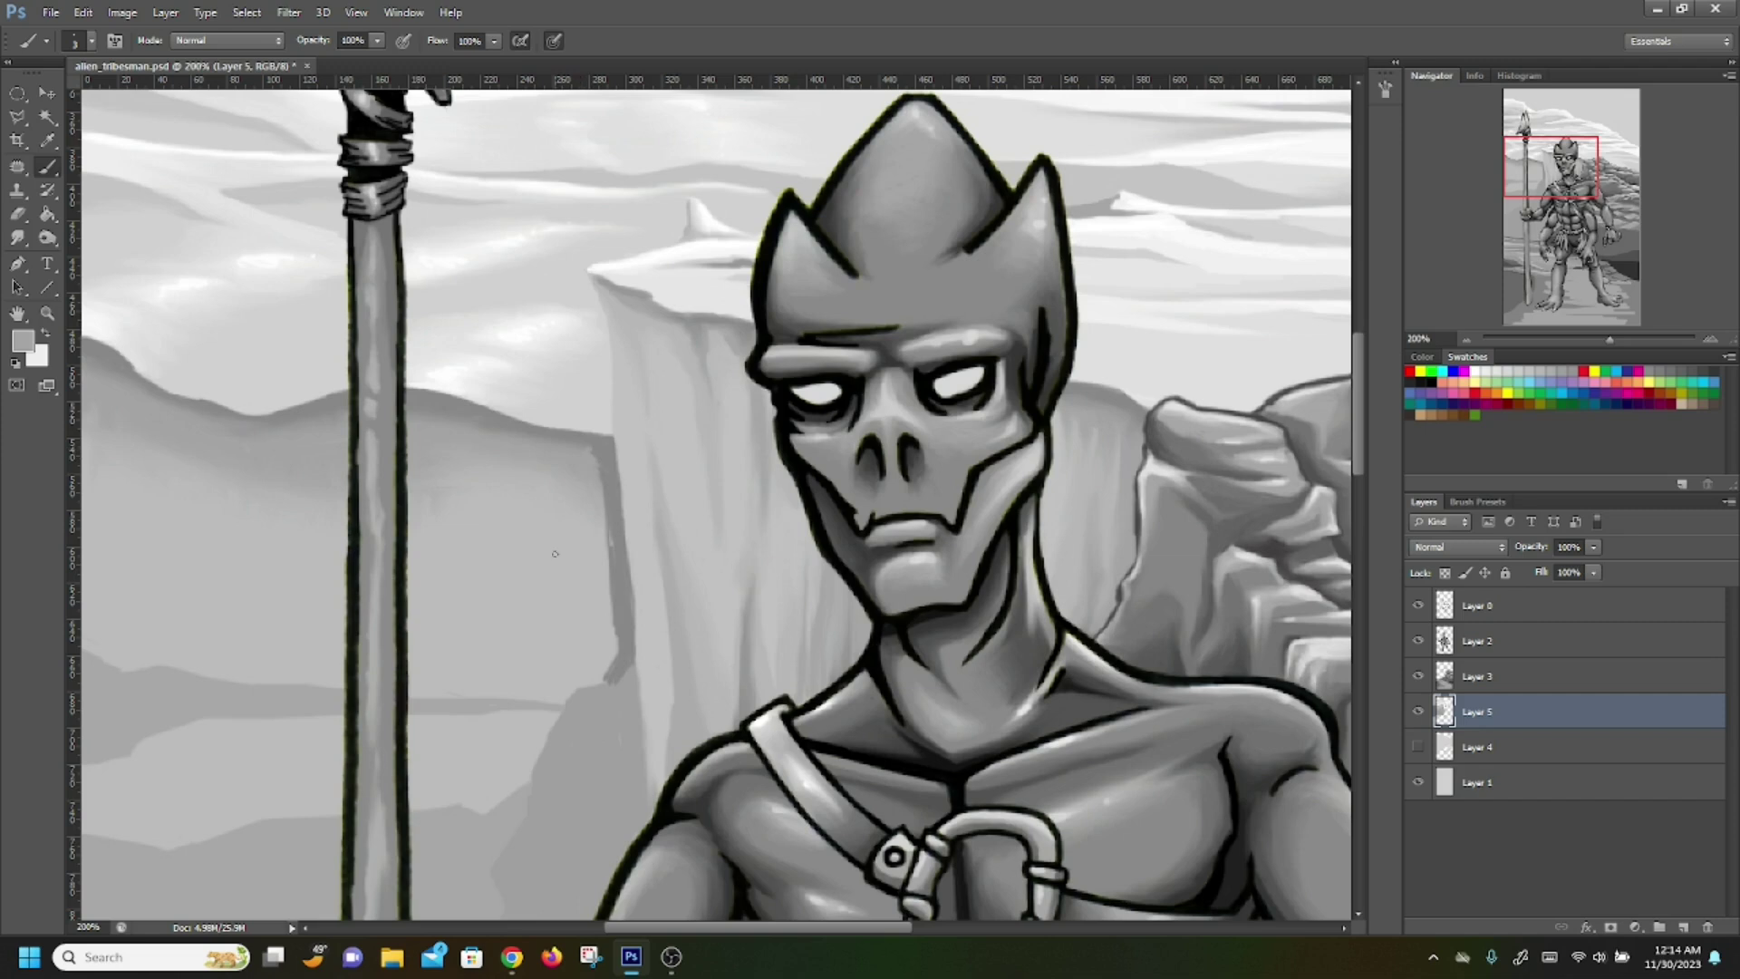
pyautogui.moveTo(602, 681)
pyautogui.mouseDown()
pyautogui.moveTo(619, 629)
pyautogui.moveTo(629, 663)
pyautogui.moveTo(612, 684)
pyautogui.moveTo(628, 609)
pyautogui.moveTo(607, 681)
pyautogui.moveTo(611, 551)
pyautogui.moveTo(627, 603)
pyautogui.moveTo(609, 466)
pyautogui.moveTo(503, 432)
pyautogui.moveTo(598, 446)
pyautogui.mouseUp()
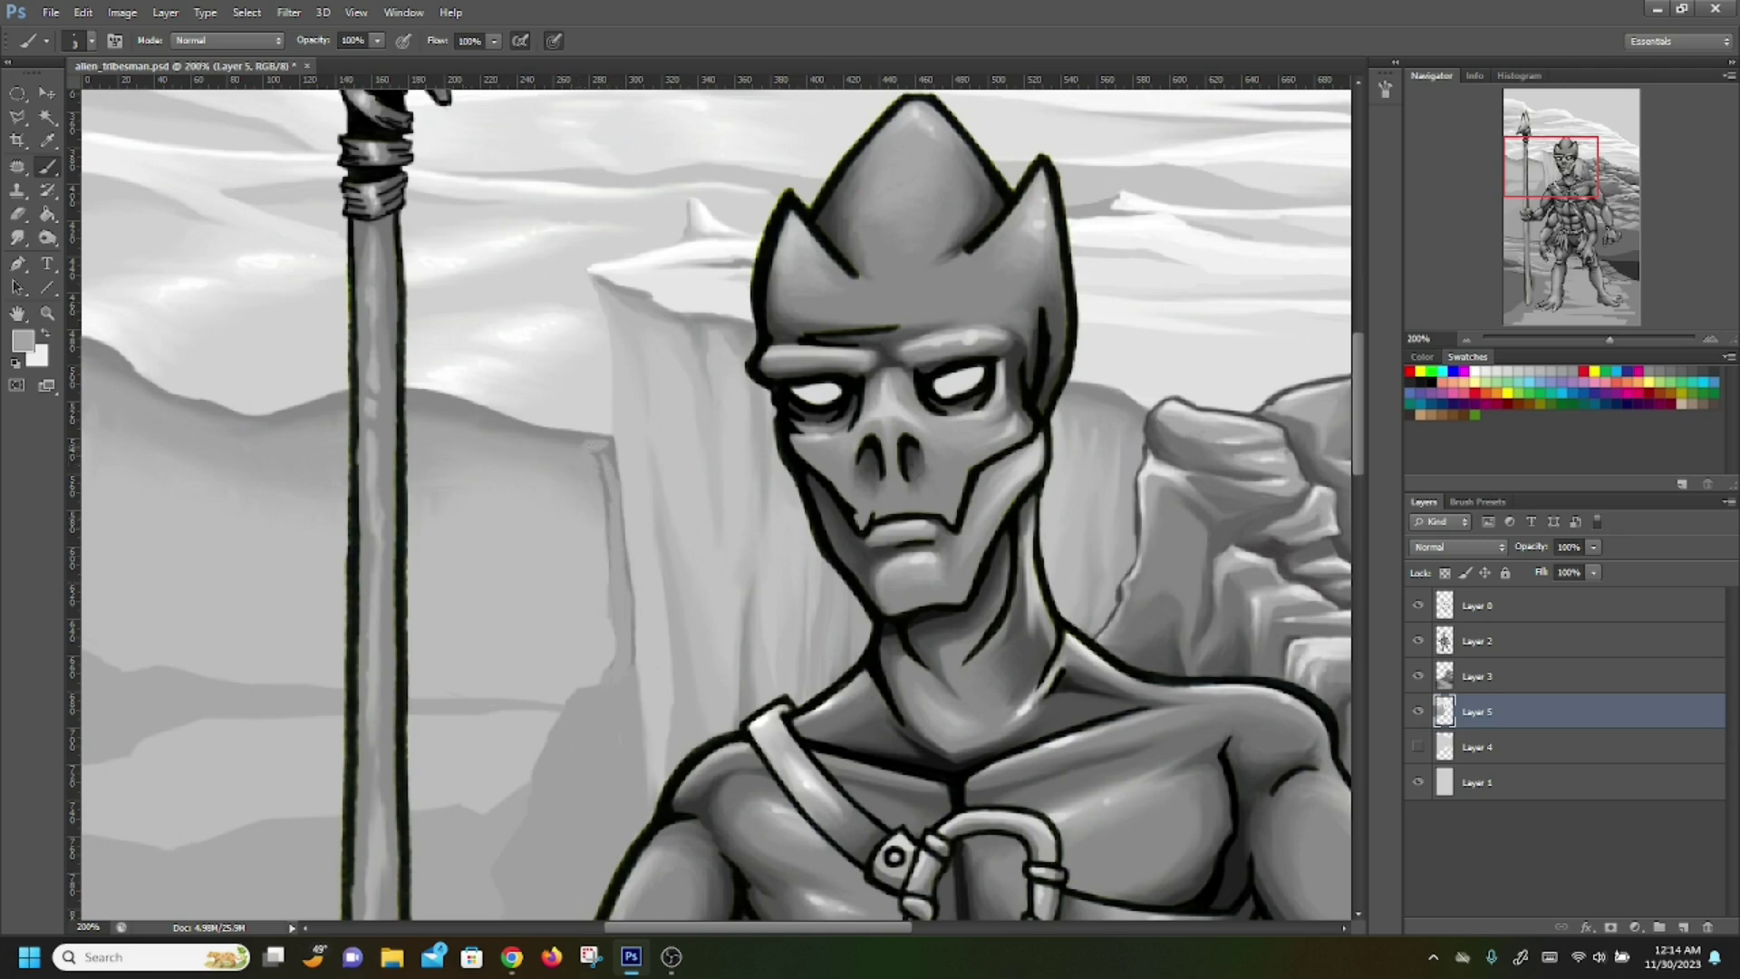
pyautogui.click(17, 238)
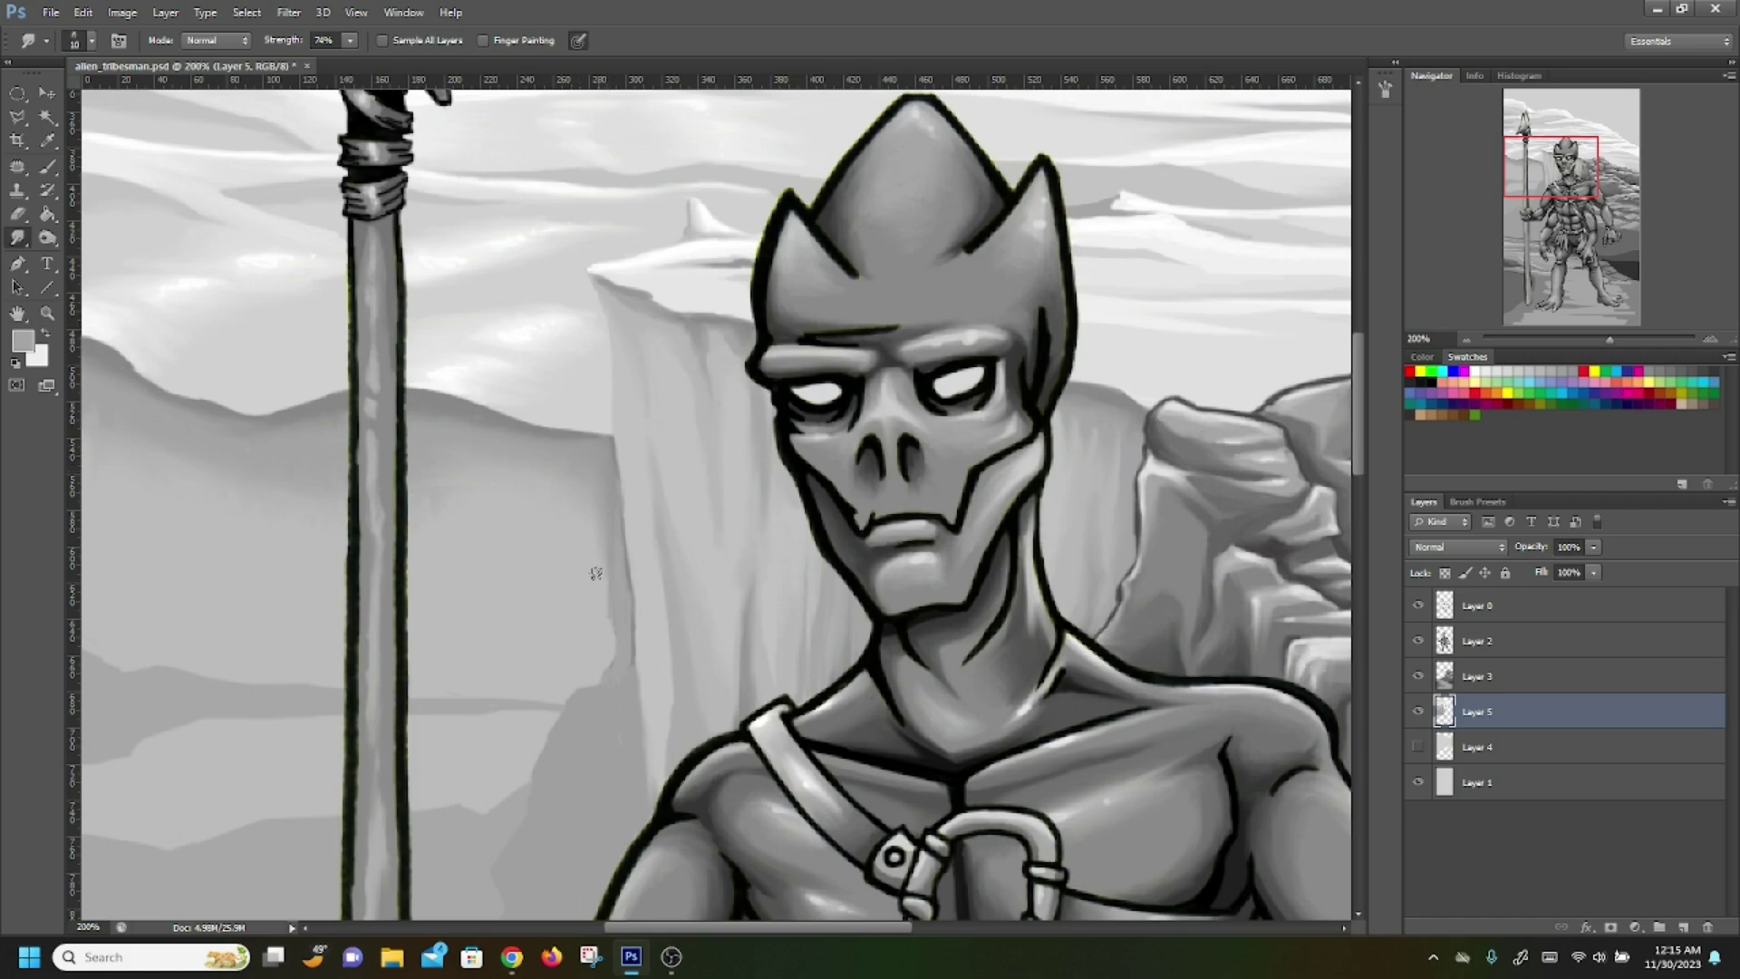
# Brush the darker gray rock shape upward along the base of the cliff edge beside the spear, and activate the Smudge tool
pyautogui.click(49, 168)
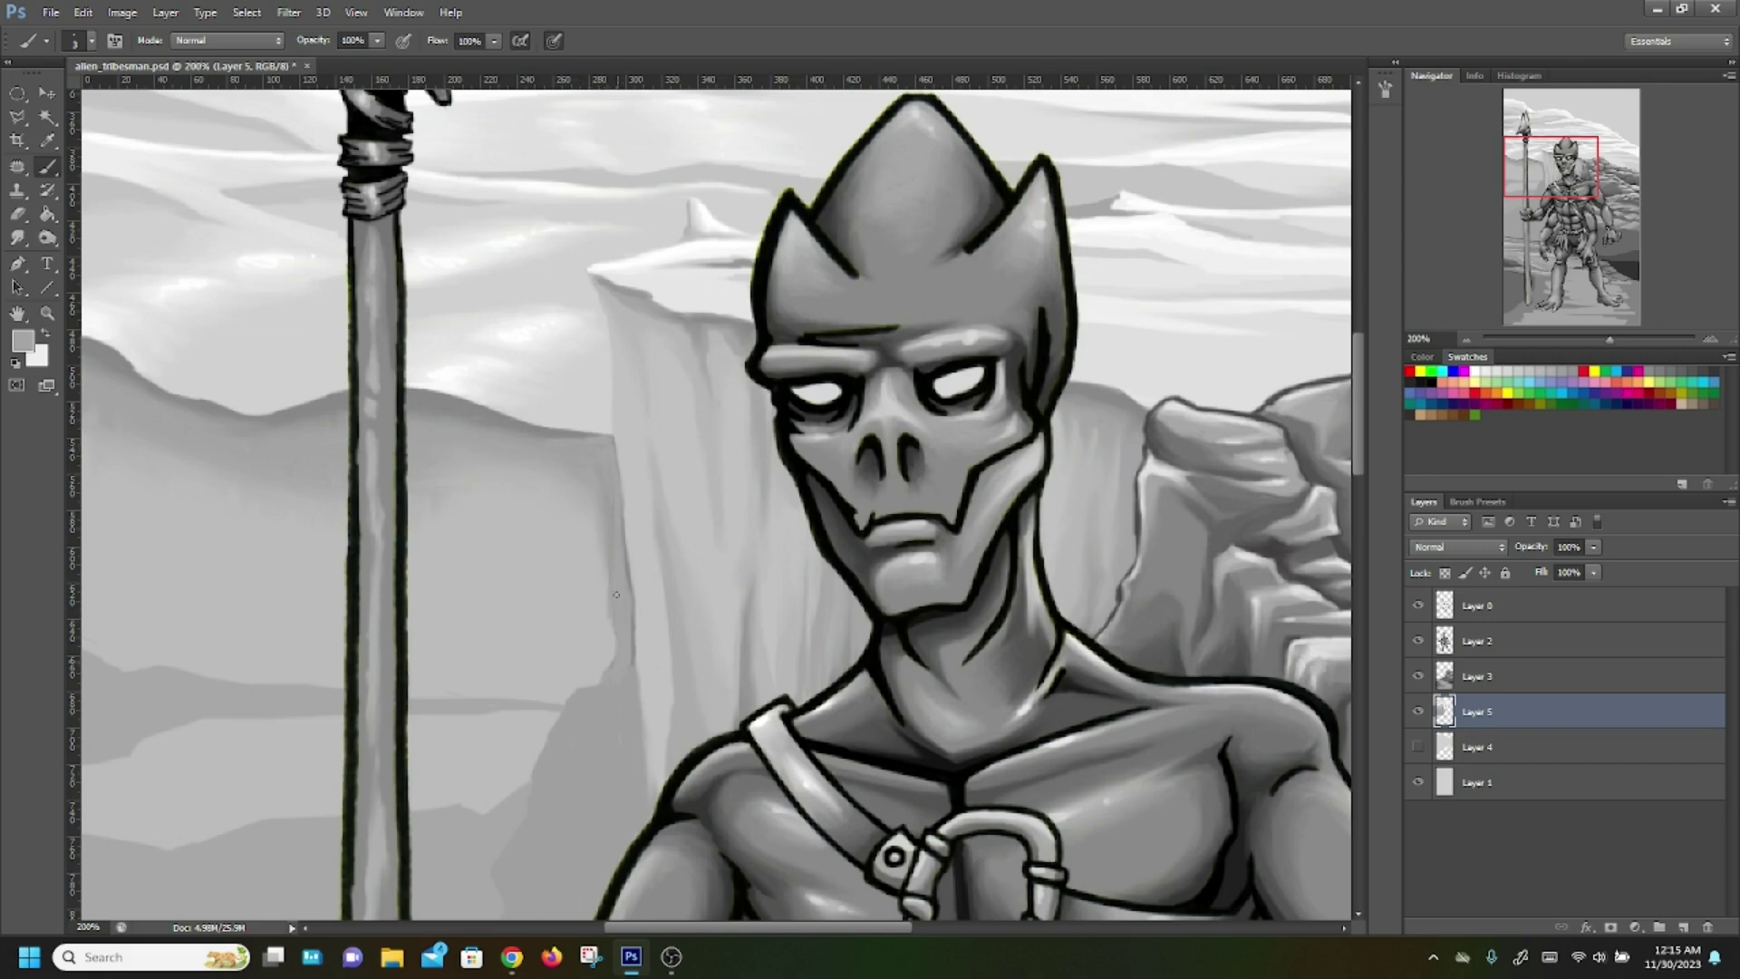
pyautogui.moveTo(608, 602)
pyautogui.mouseDown()
pyautogui.moveTo(576, 616)
pyautogui.moveTo(573, 704)
pyautogui.mouseUp()
pyautogui.moveTo(574, 610)
pyautogui.mouseDown()
pyautogui.moveTo(611, 598)
pyautogui.moveTo(605, 580)
pyautogui.mouseUp()
pyautogui.moveTo(616, 673); pyautogui.dragTo(615, 597)
pyautogui.moveTo(615, 656)
pyautogui.mouseDown()
pyautogui.moveTo(582, 698)
pyautogui.moveTo(574, 625)
pyautogui.moveTo(598, 607)
pyautogui.moveTo(601, 646)
pyautogui.mouseUp()
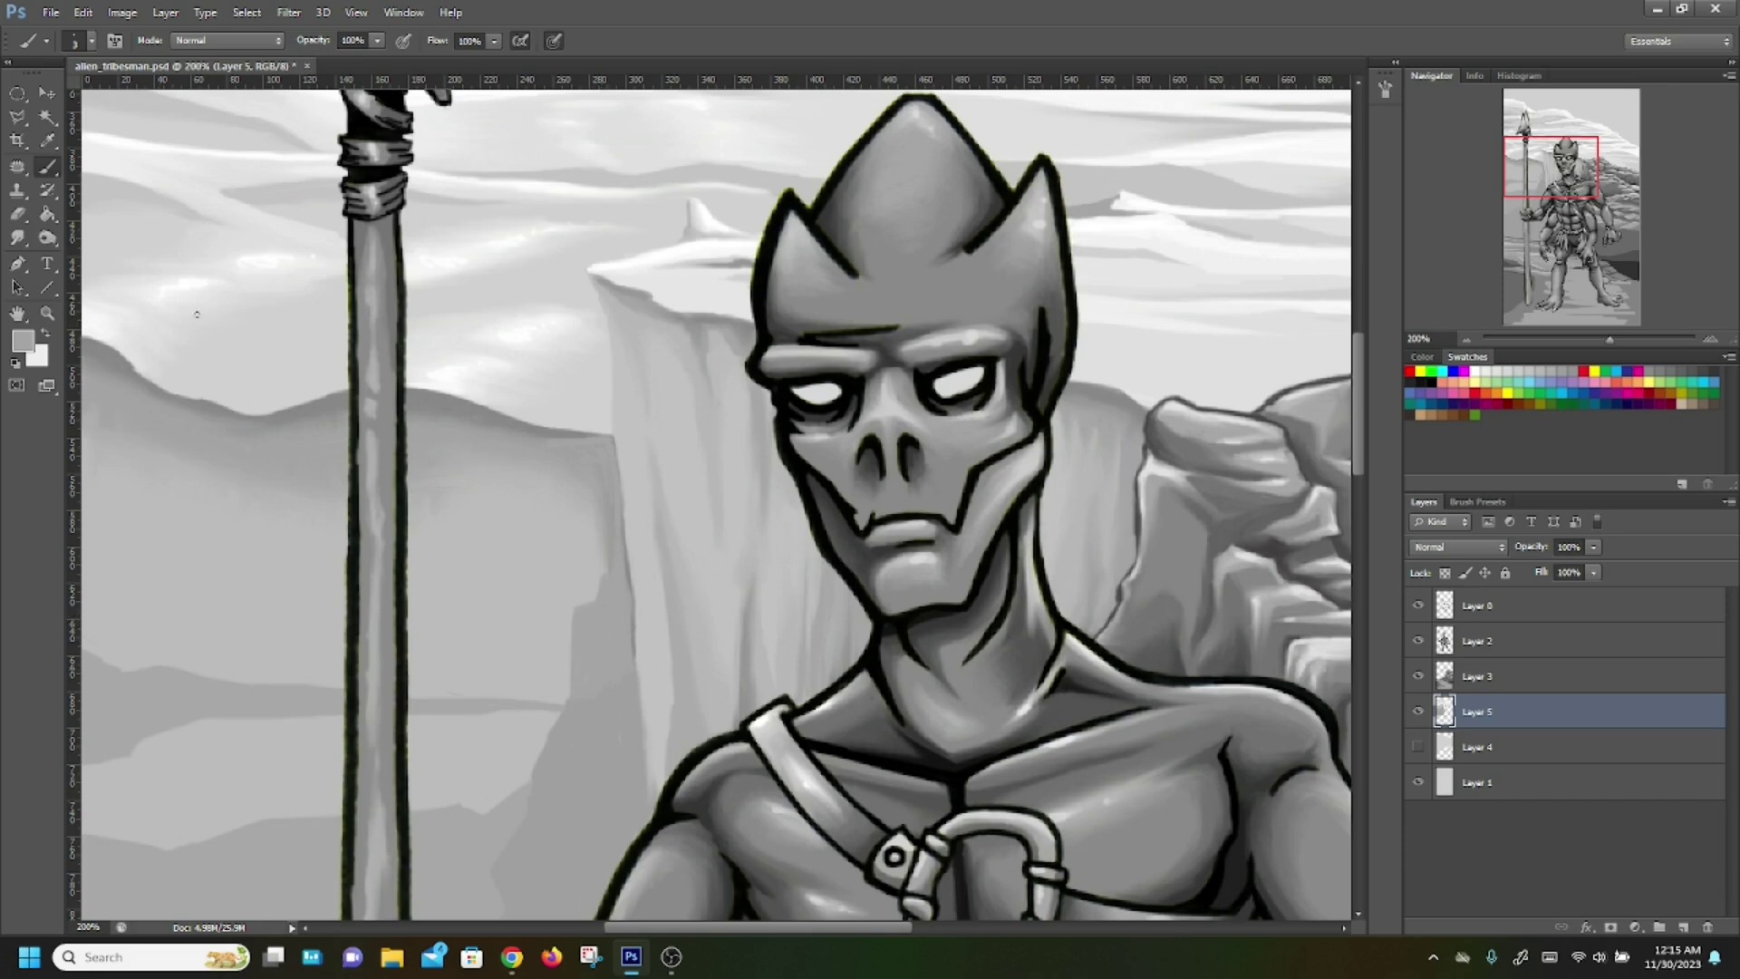
pyautogui.click(18, 238)
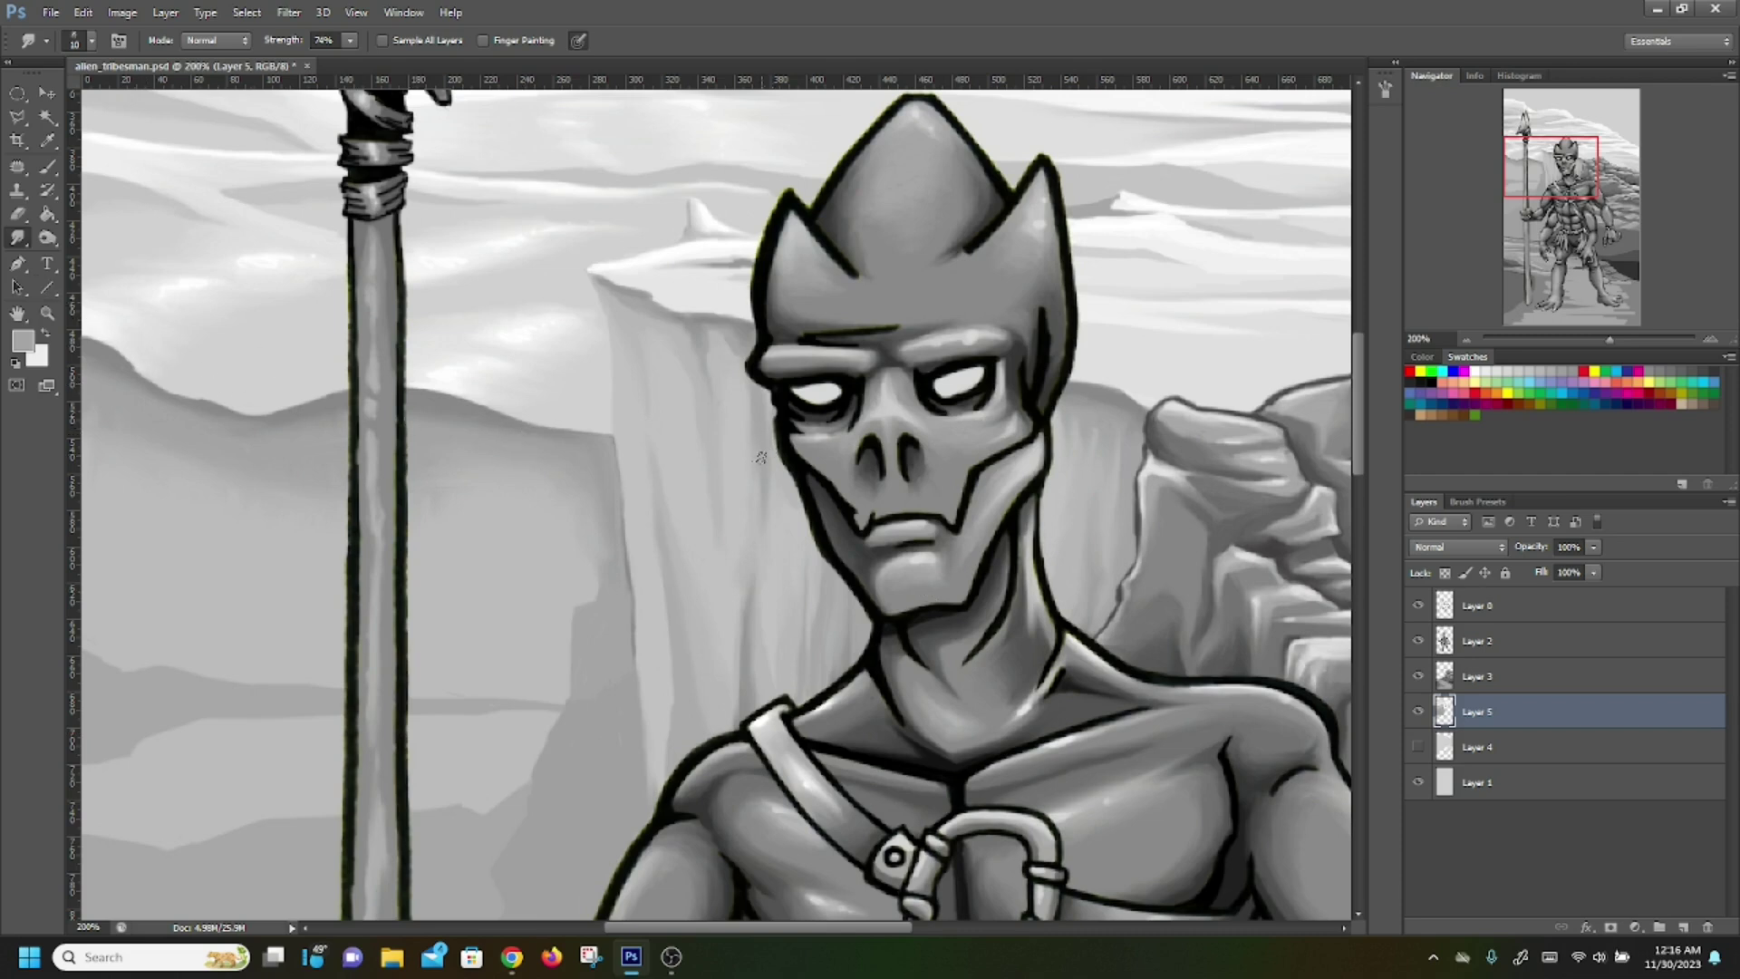
# Set the foreground color to a light gray, brush vertical highlight streaks down the cliff face between spear and head, and activate the Smudge tool
pyautogui.scroll(-2, 460, 603)
pyautogui.scroll(-3, 460, 603)
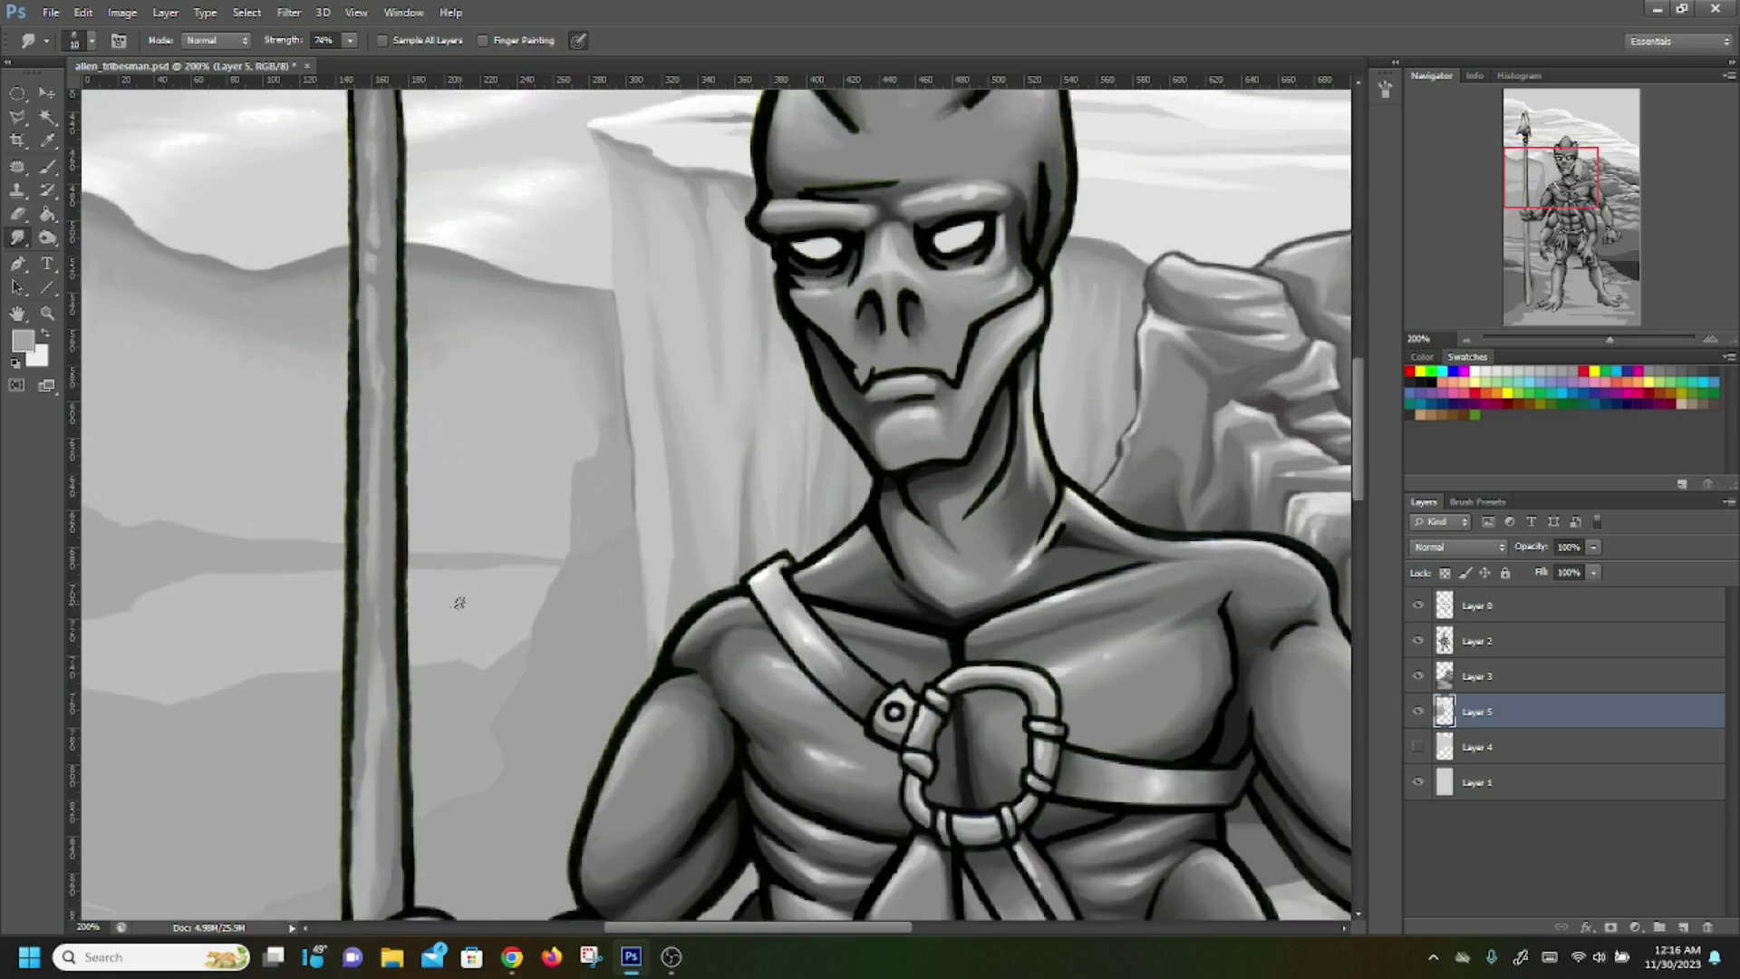
pyautogui.click(22, 345)
pyautogui.click(646, 401)
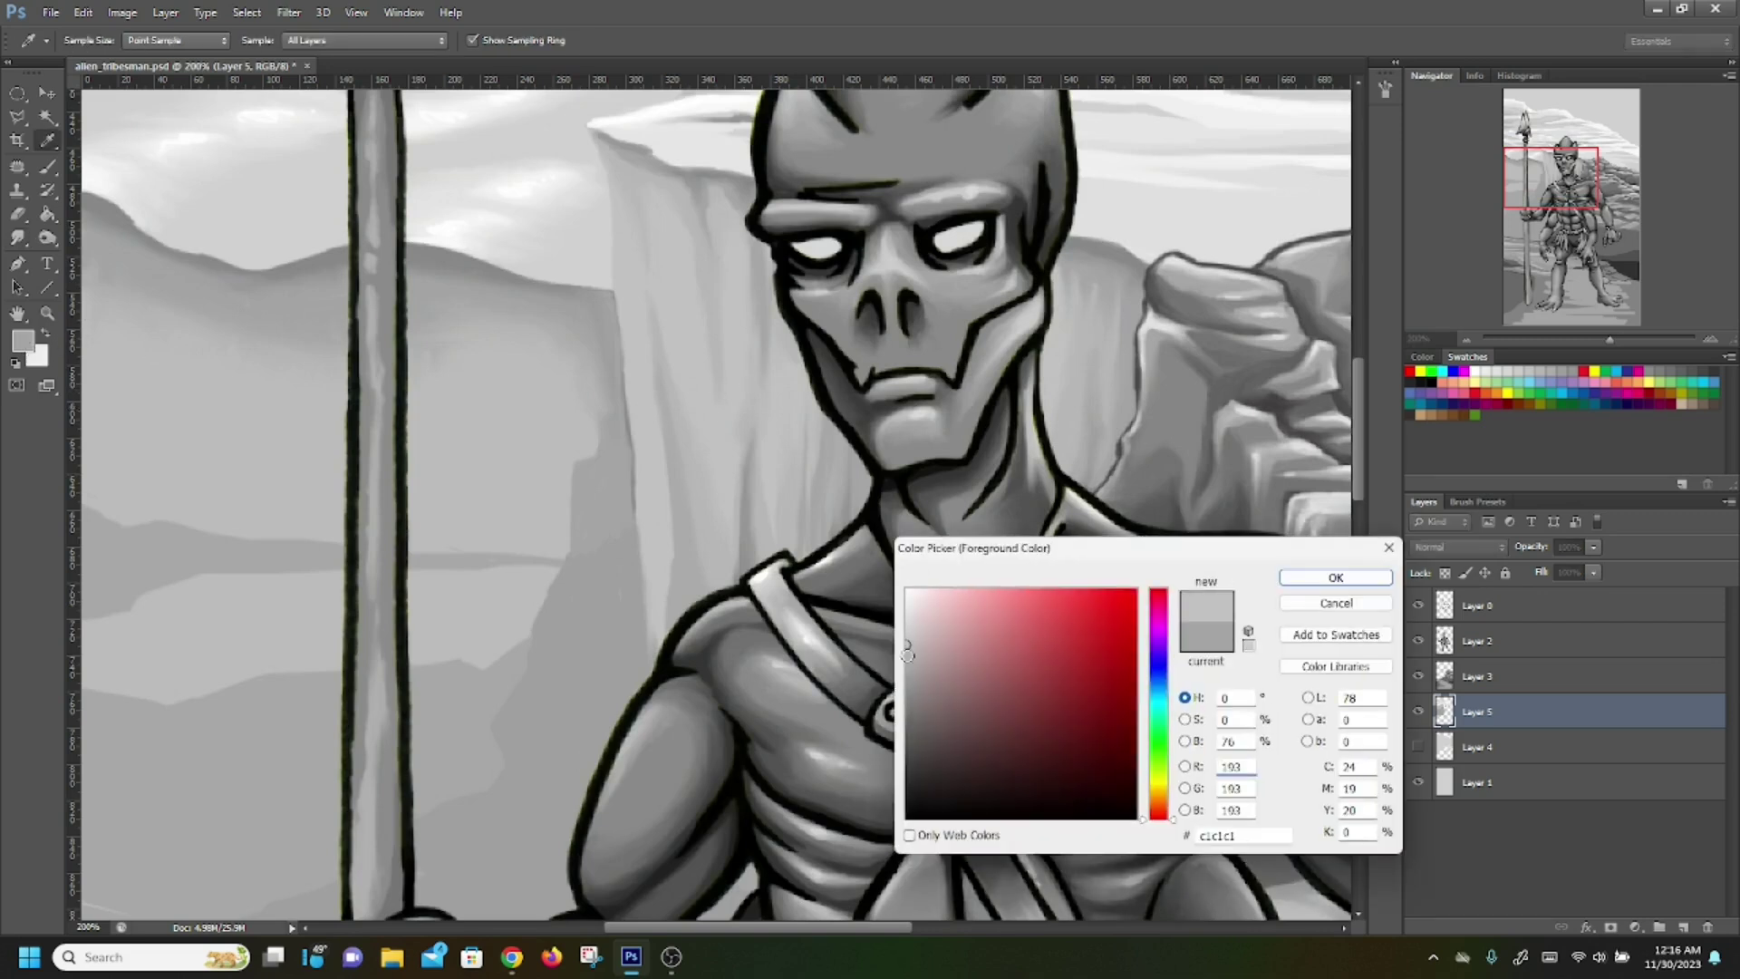
pyautogui.click(1333, 579)
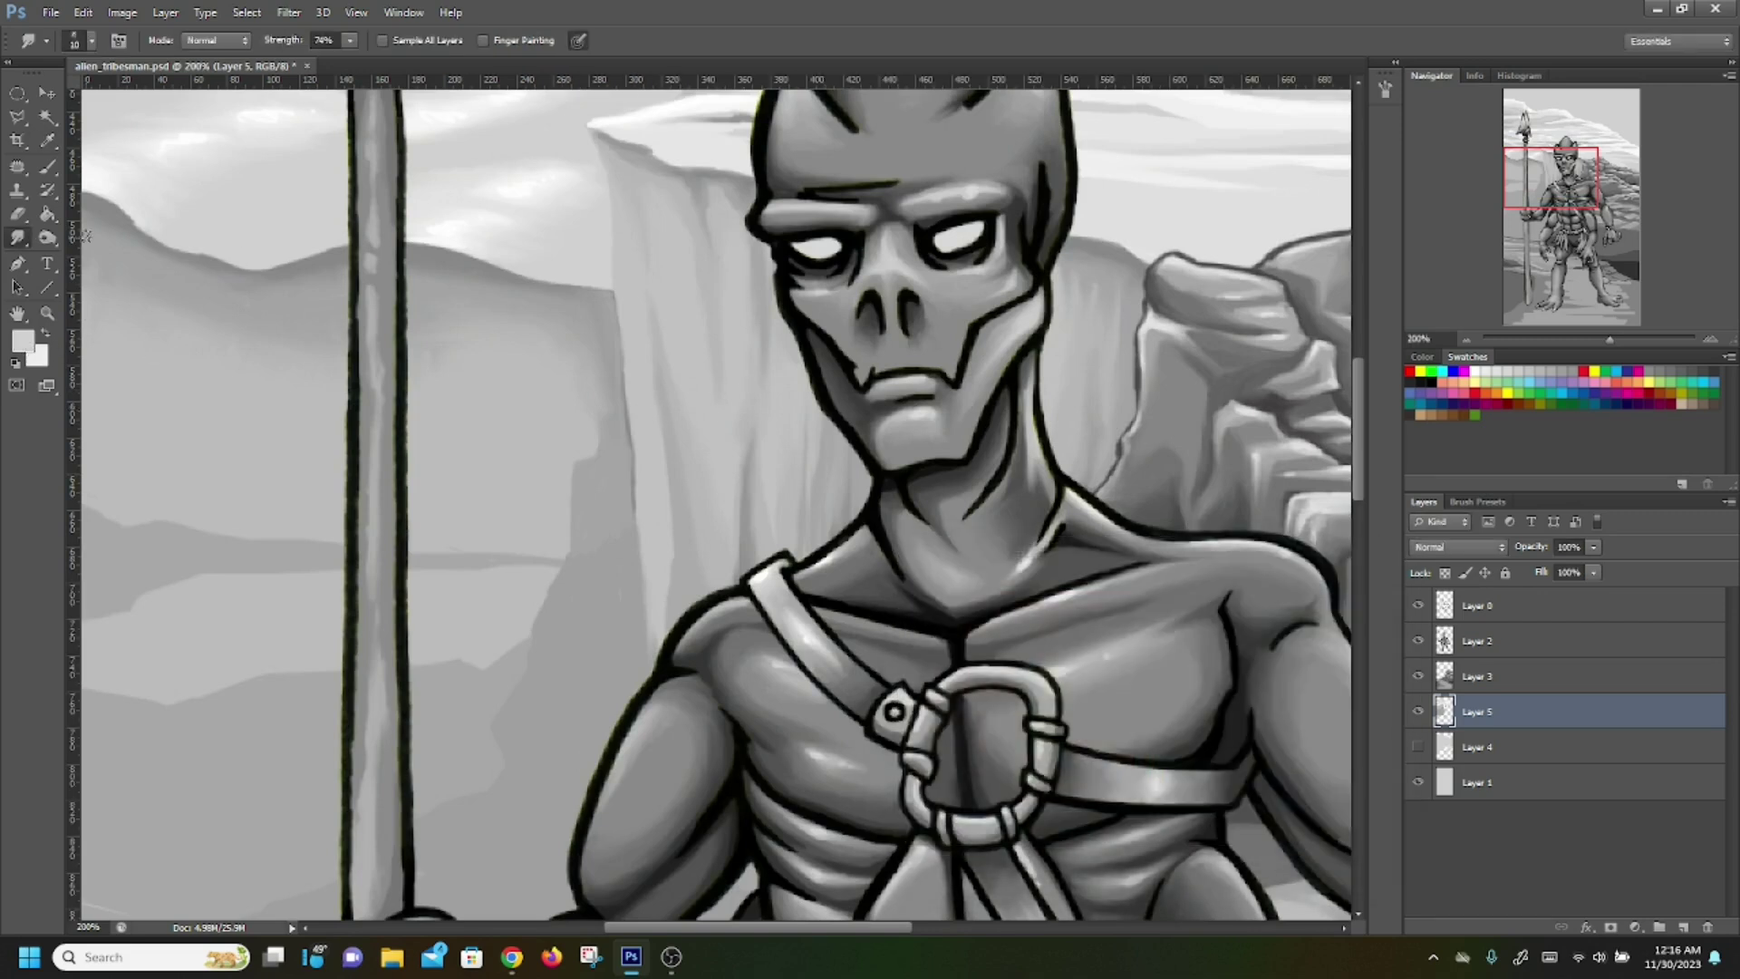
pyautogui.click(48, 165)
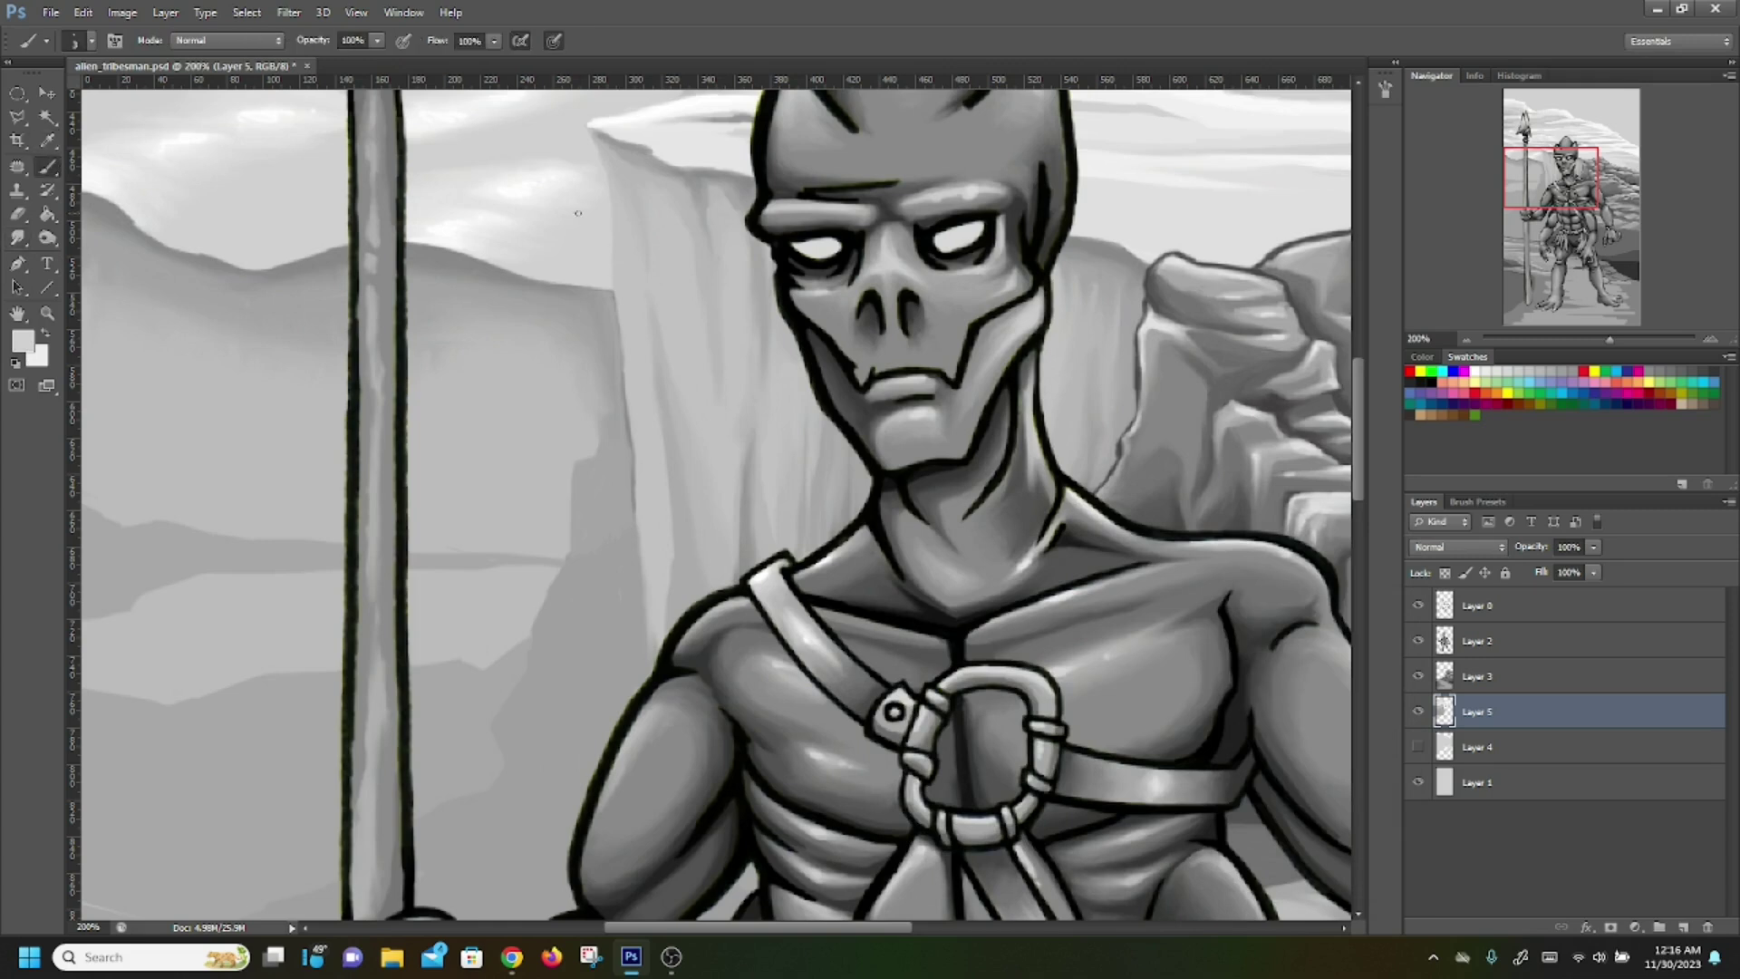
pyautogui.moveTo(657, 282); pyautogui.dragTo(656, 272)
pyautogui.moveTo(627, 335); pyautogui.dragTo(636, 436)
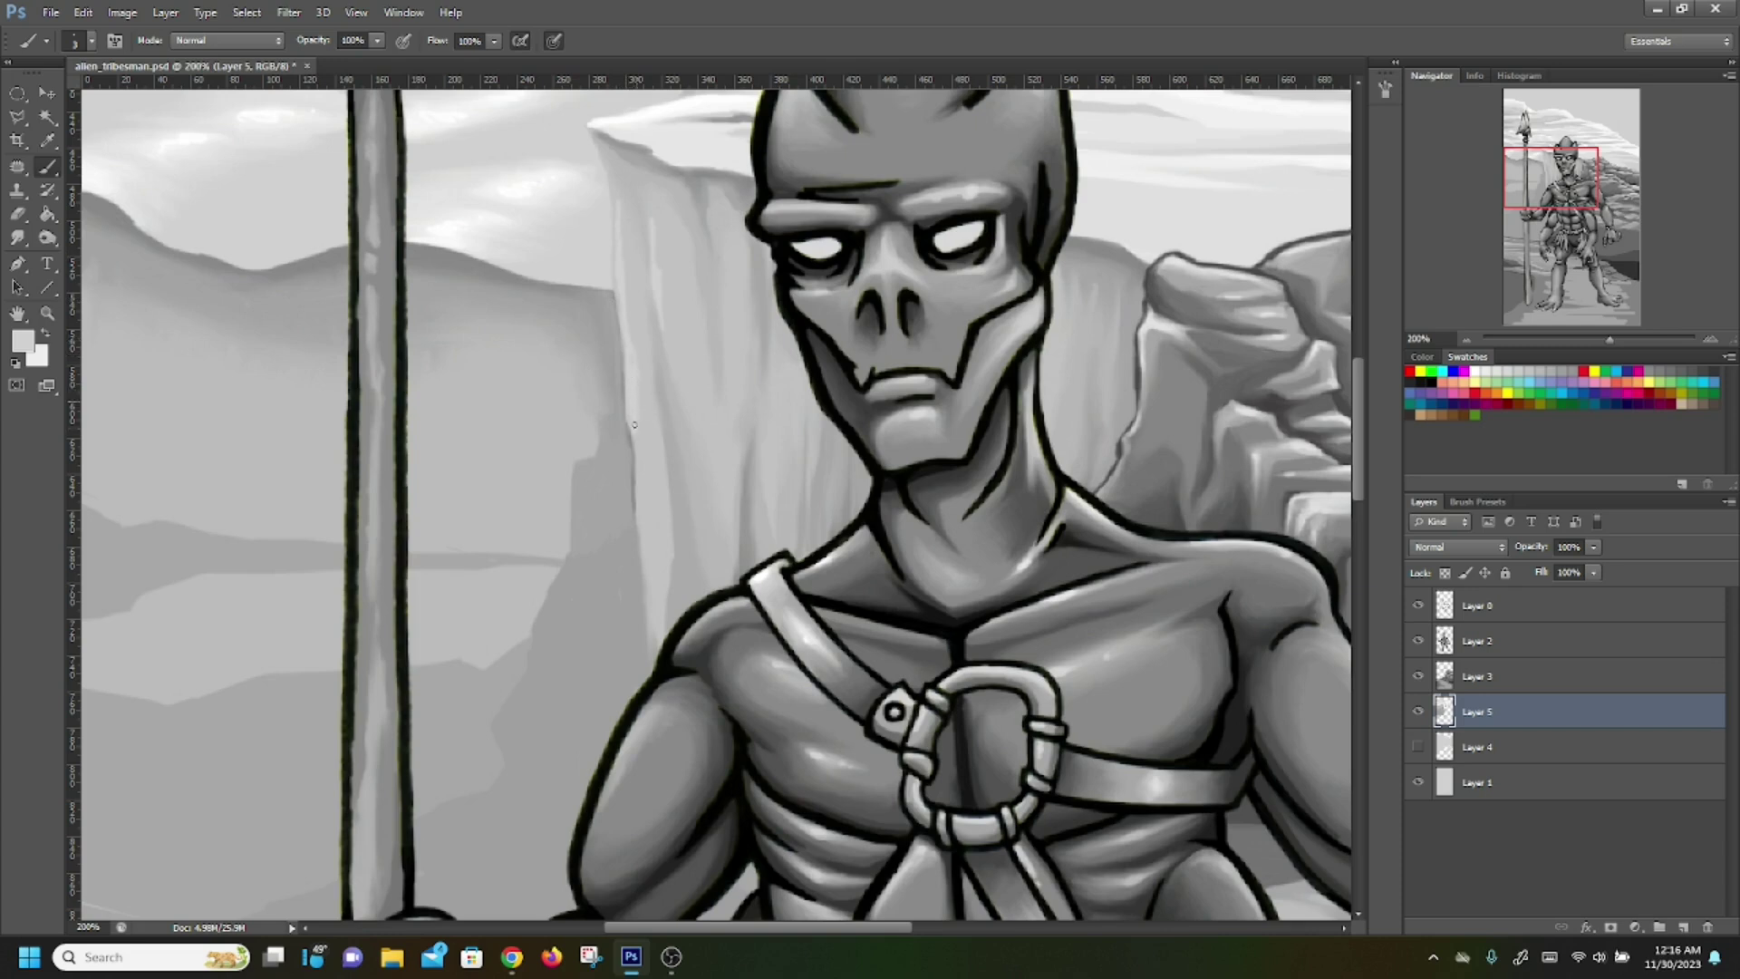
pyautogui.moveTo(716, 251); pyautogui.dragTo(727, 223)
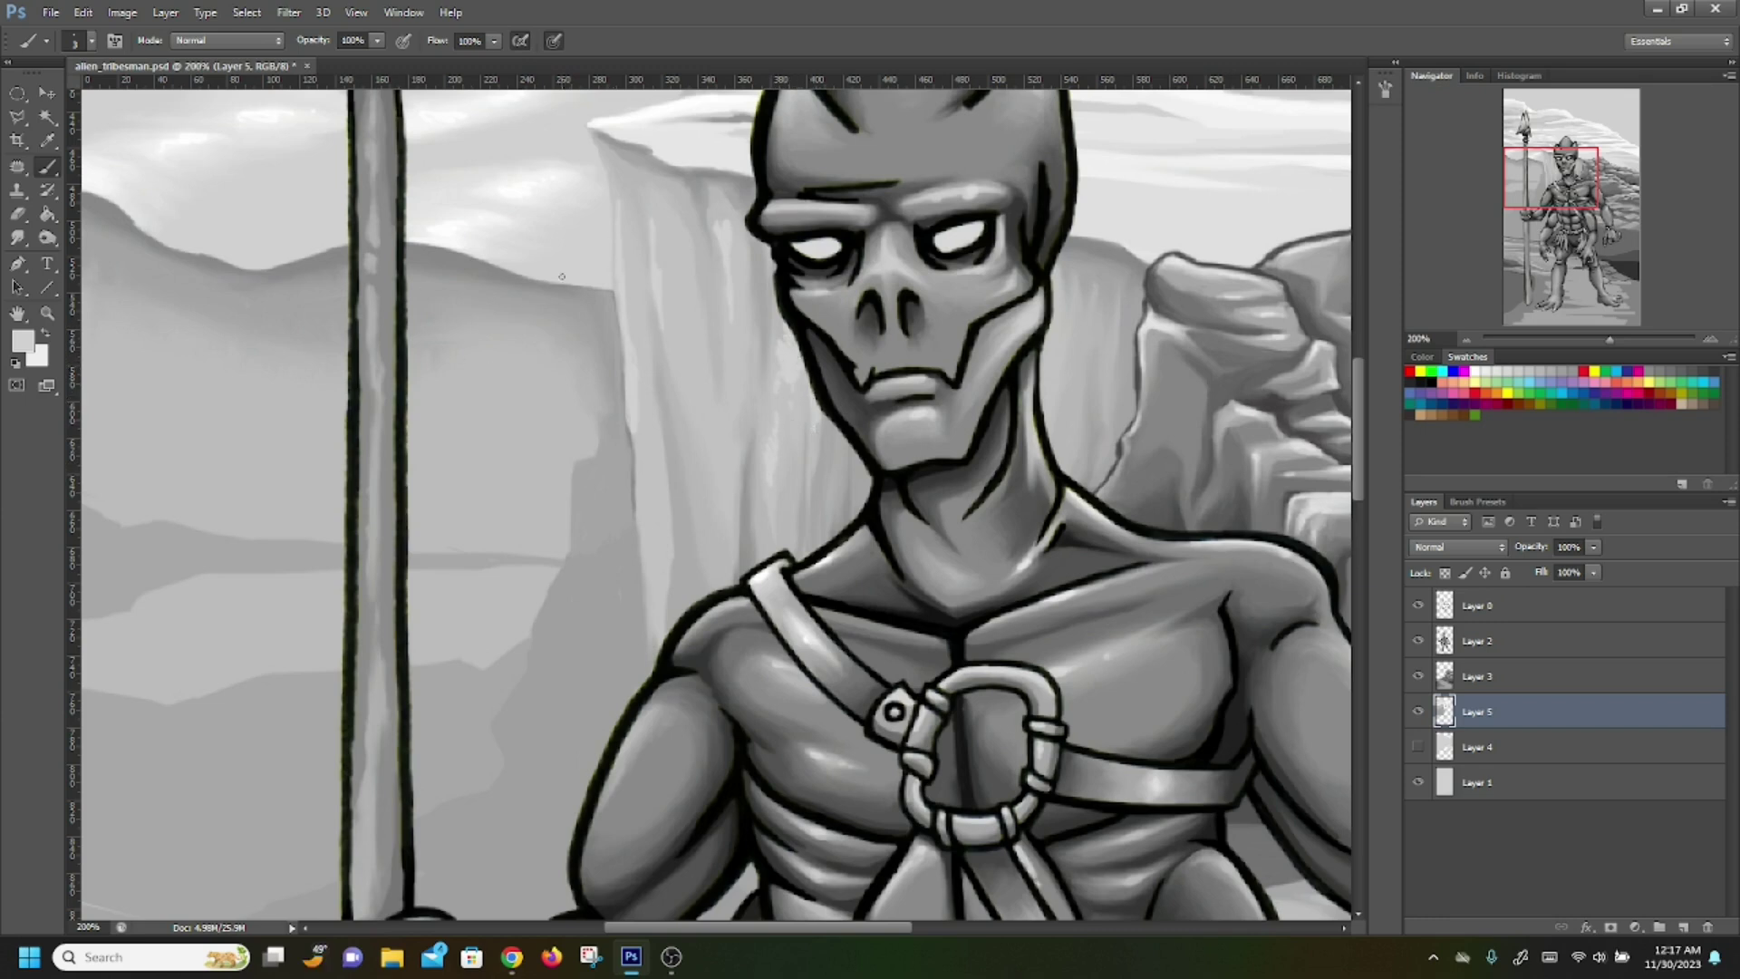
pyautogui.moveTo(651, 478); pyautogui.dragTo(646, 477)
pyautogui.click(17, 237)
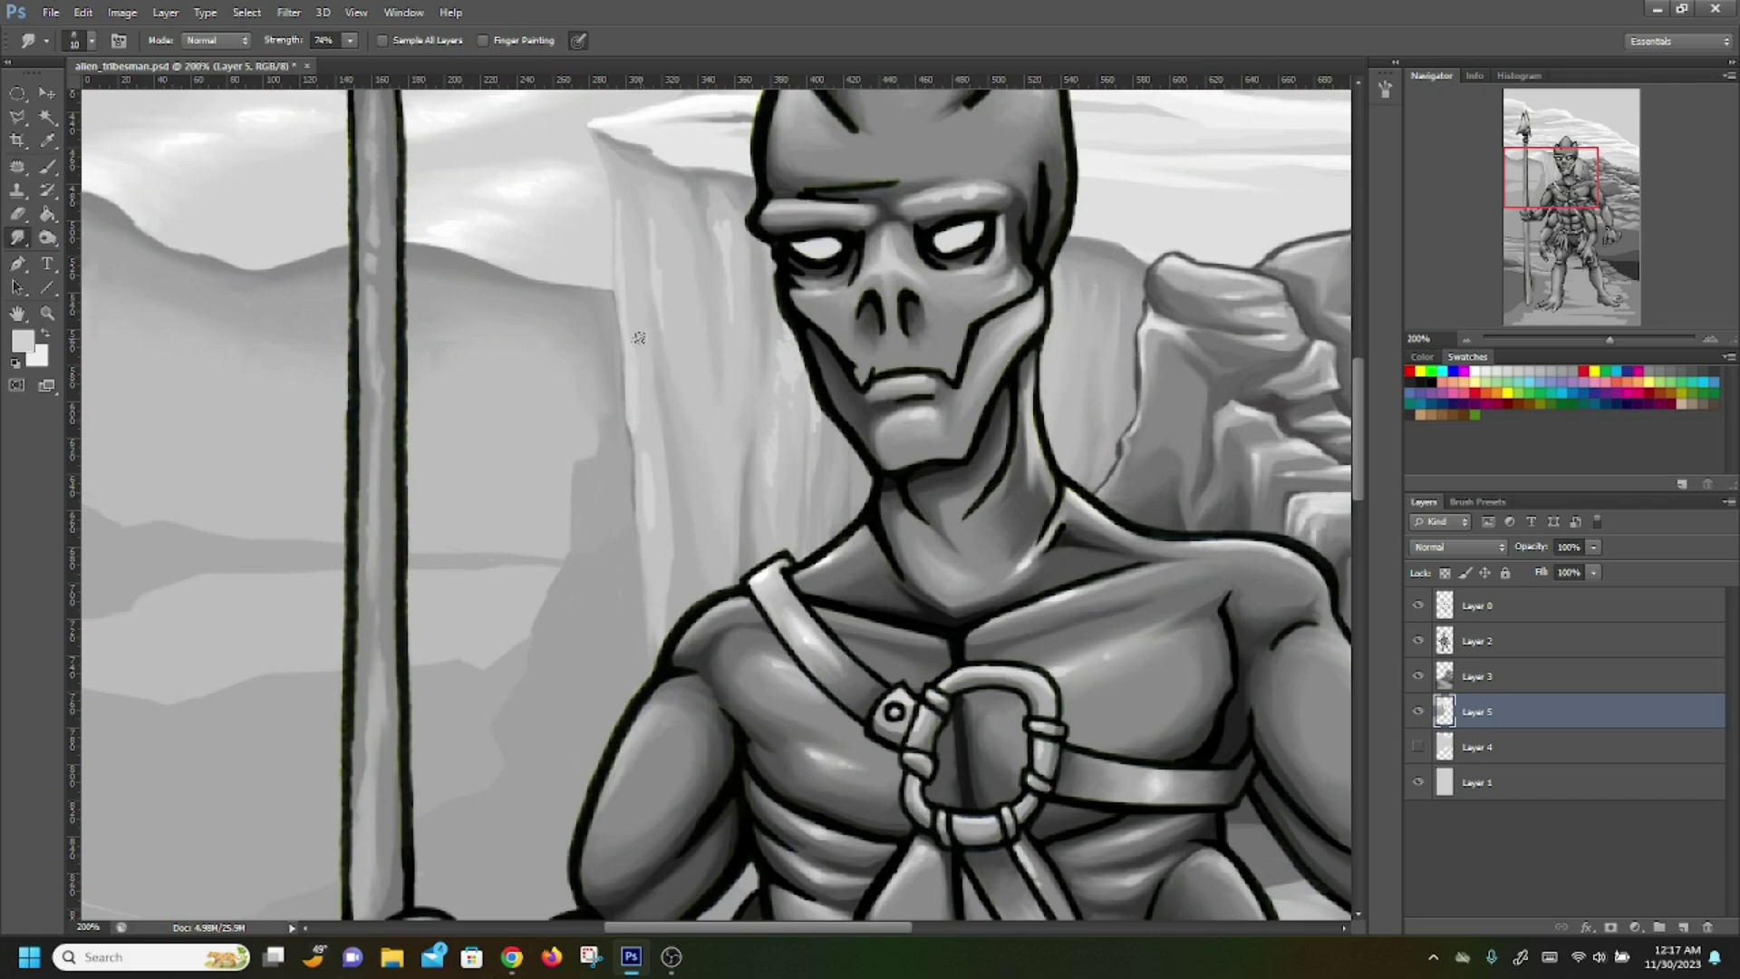